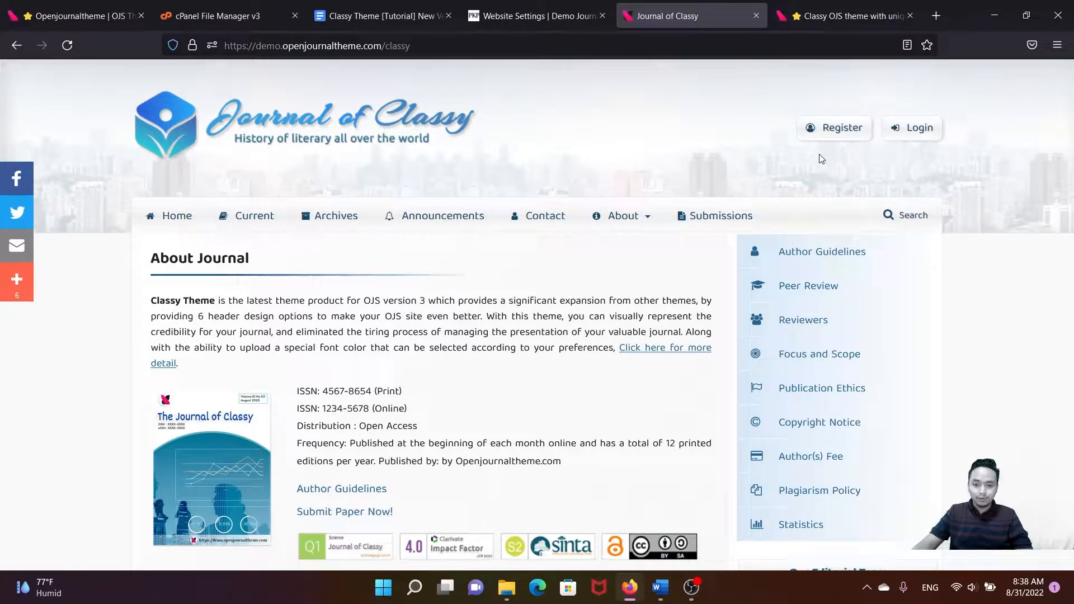
# - Switch to Word and review the theme download, manual and asset links in the Readme and Manual document
pyautogui.click(661, 587)
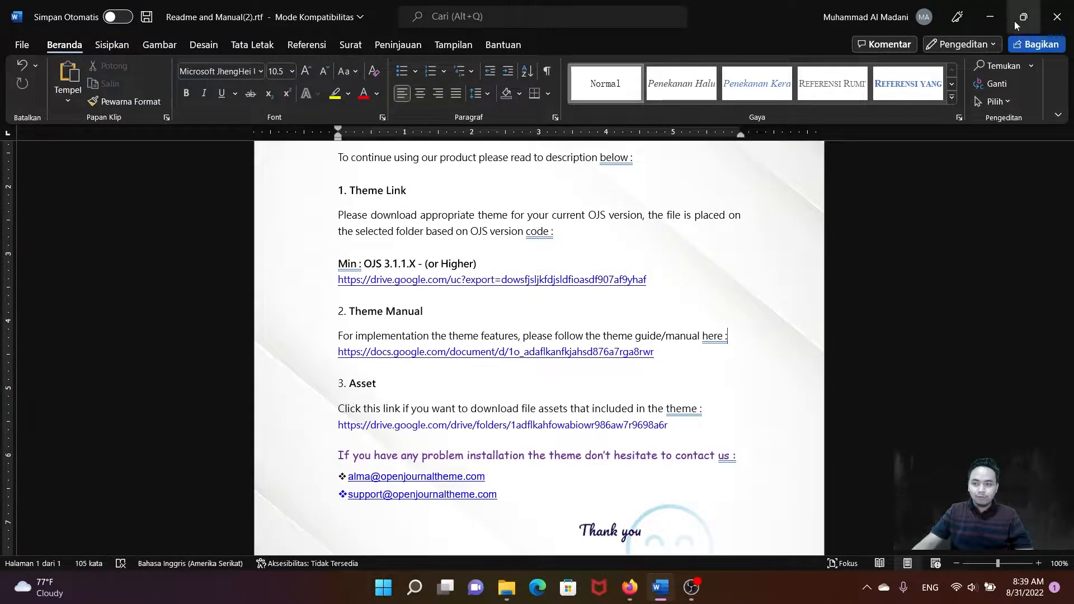
pyautogui.click(988, 18)
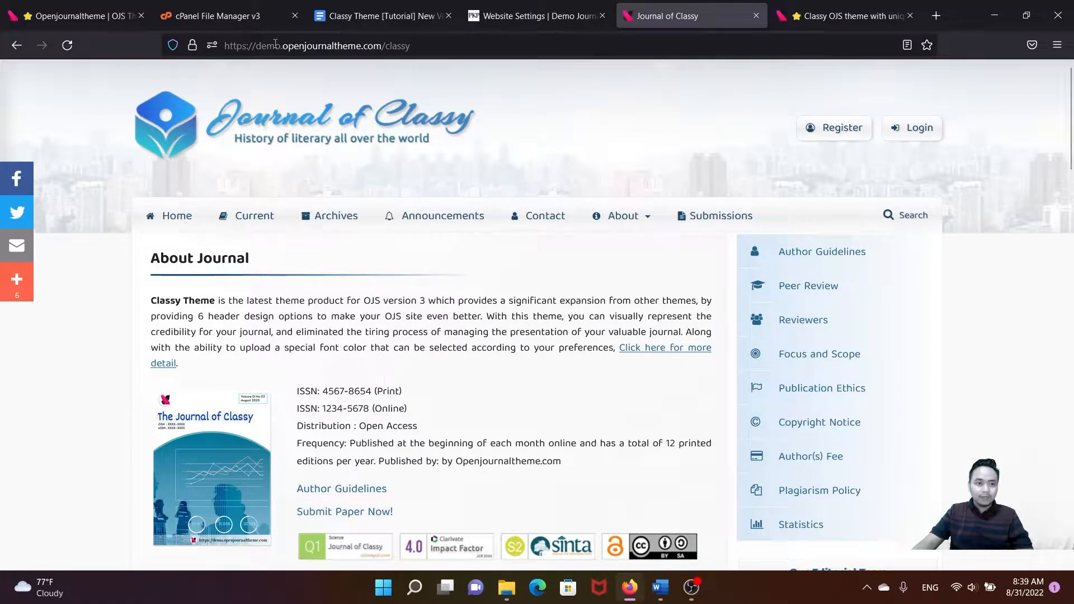
# - Open the plugins/themes folder of ojs.openjournaltheme.com in the cPanel File Manager
pyautogui.click(218, 16)
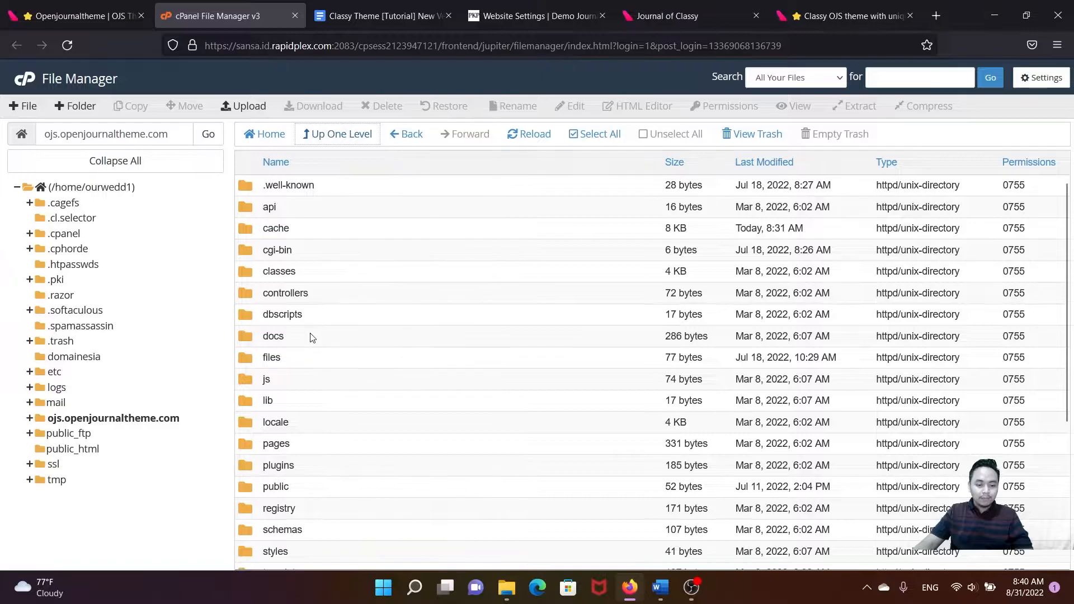
pyautogui.scroll(-2, 274, 414)
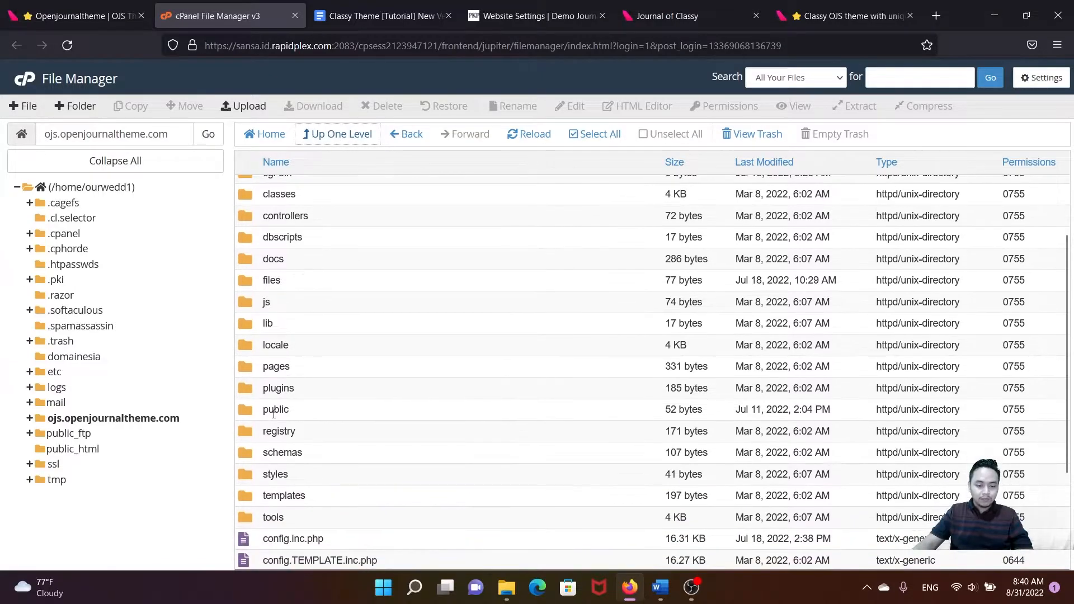
pyautogui.doubleClick(249, 396)
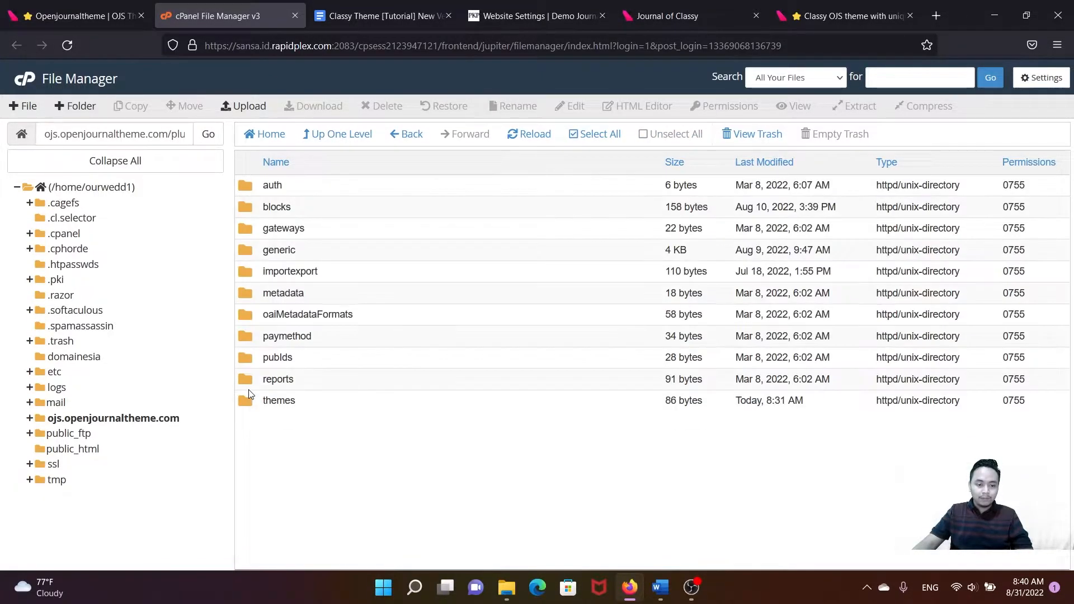
pyautogui.doubleClick(248, 402)
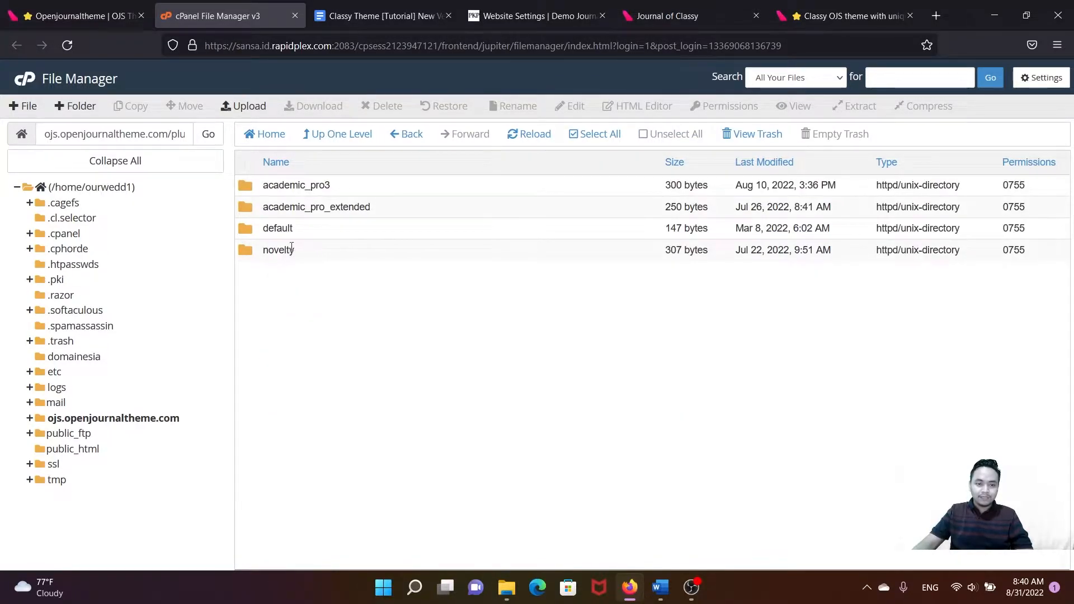
# - Upload classy.zip to the plugins/themes folder and close the upload page
pyautogui.click(256, 112)
pyautogui.click(537, 305)
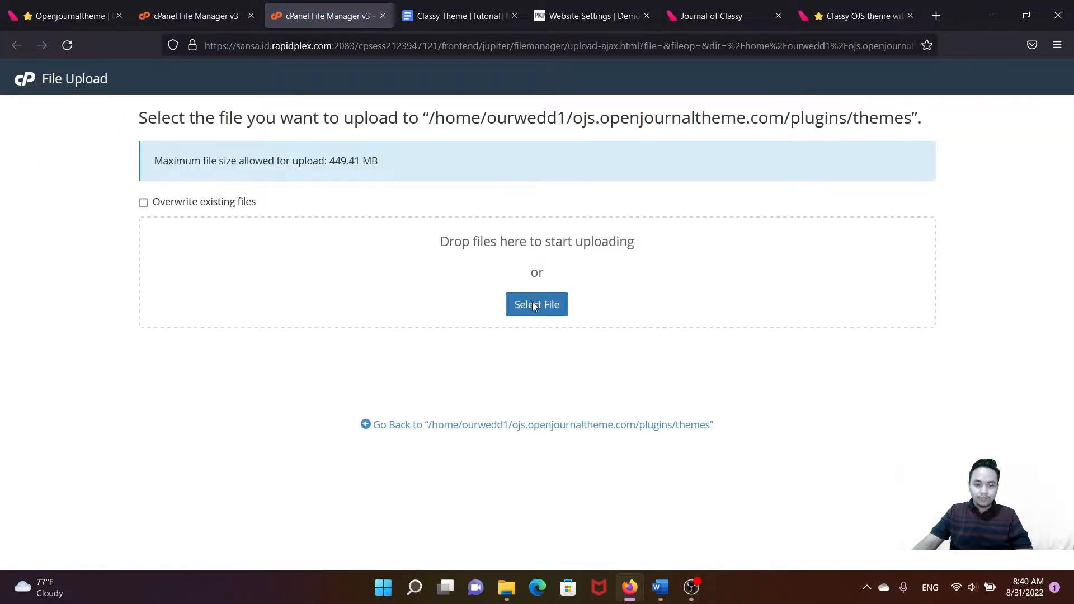
pyautogui.click(180, 129)
pyautogui.click(431, 311)
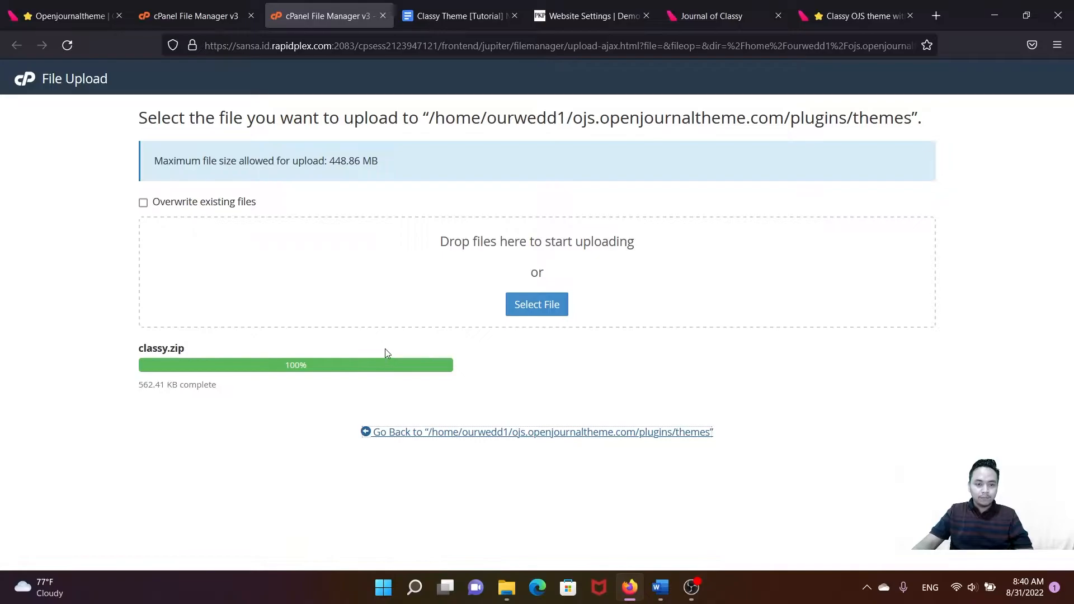
pyautogui.hotkey('ctrl', 'w')
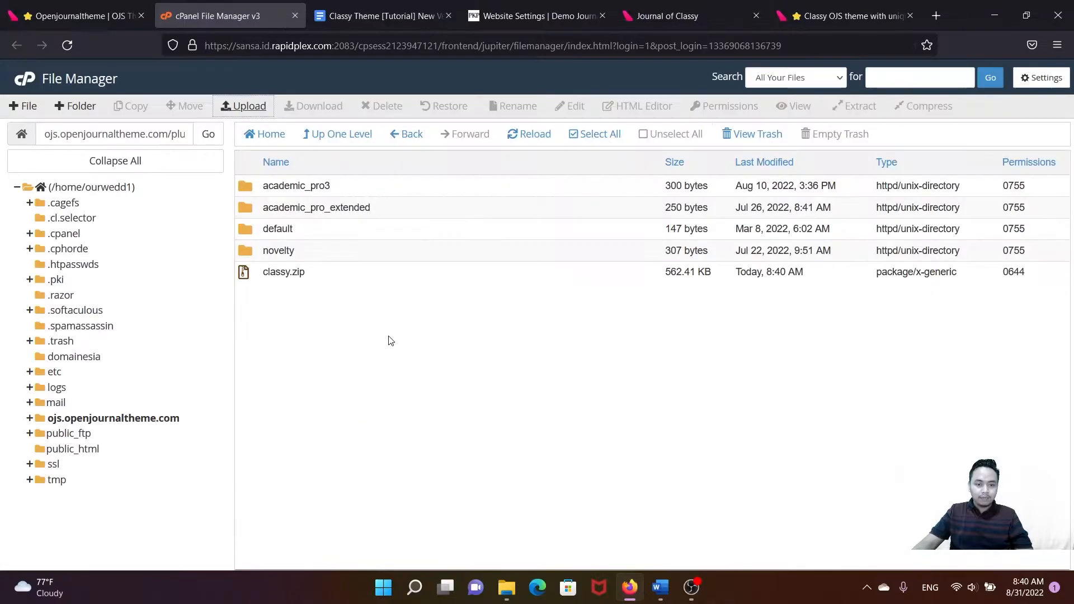
# - Extract classy.zip into /ojs.openjournaltheme.com/plugins/themes and reload the file list
pyautogui.click(250, 275)
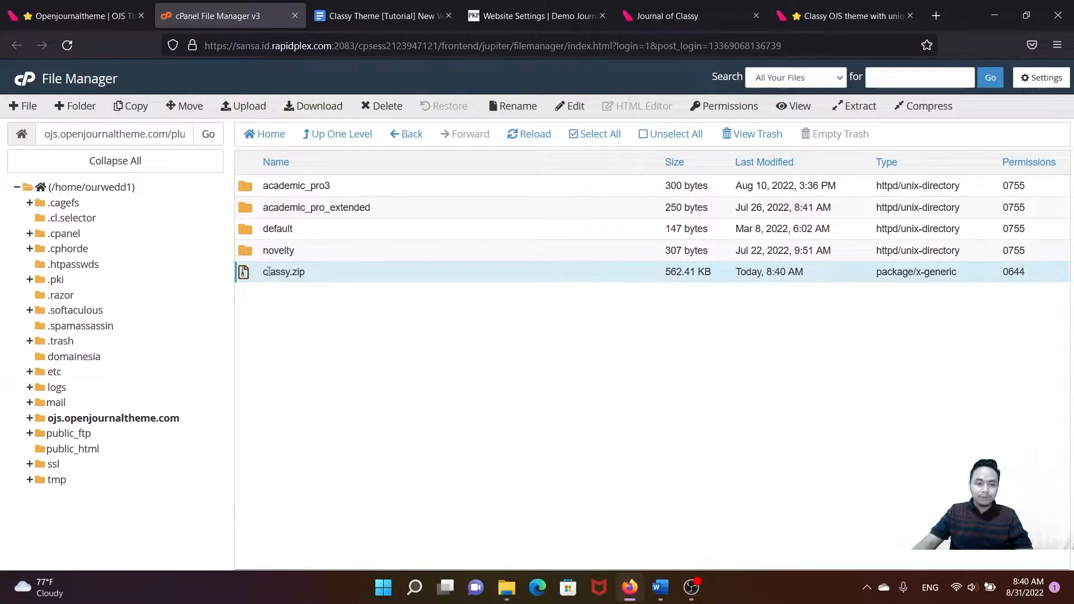
pyautogui.rightClick(273, 272)
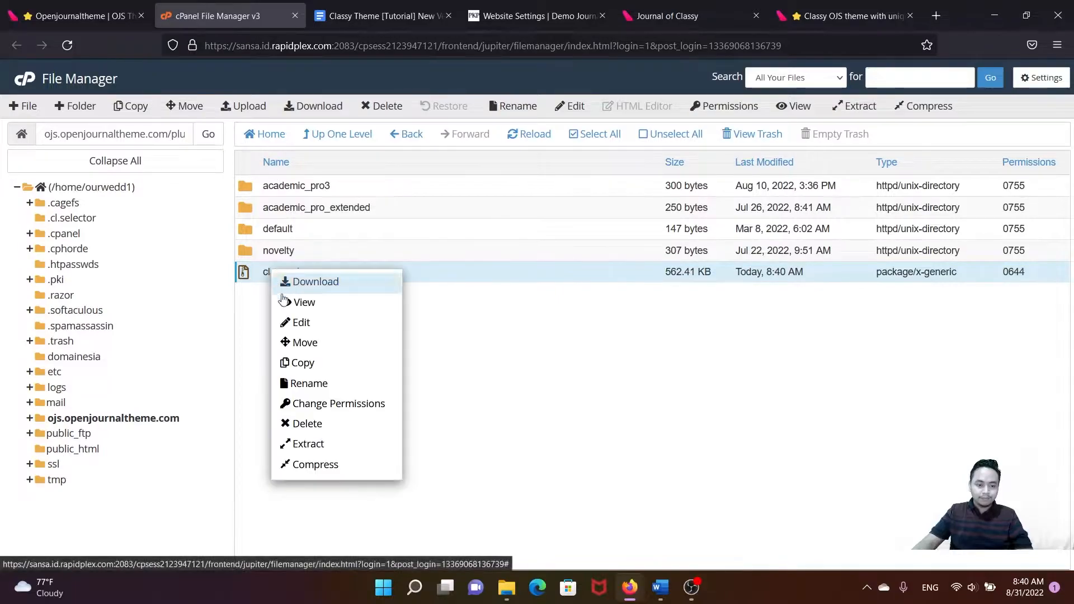
pyautogui.click(307, 444)
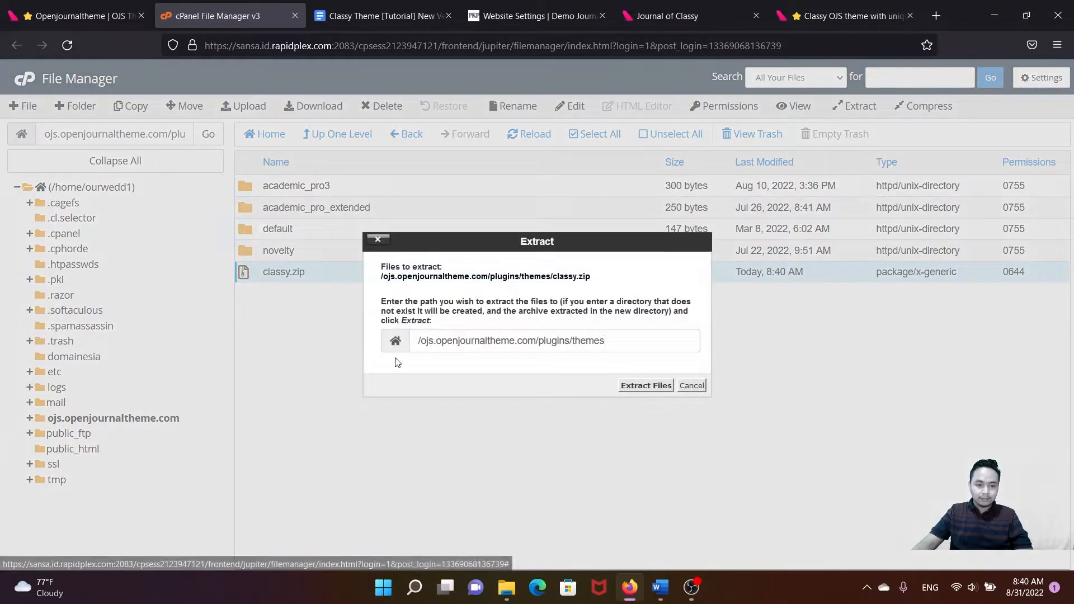
pyautogui.click(619, 383)
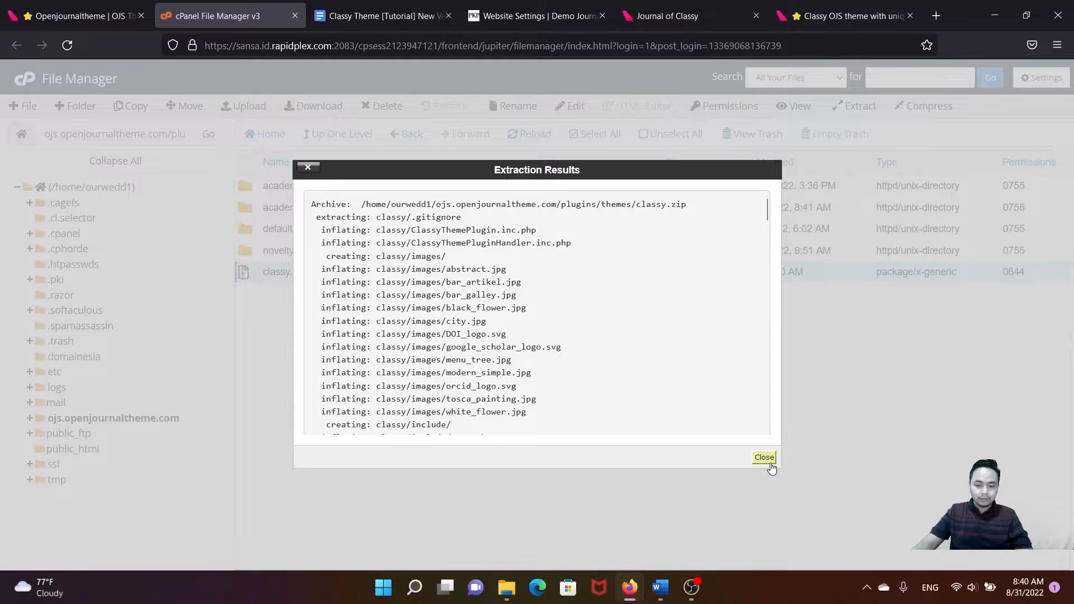
pyautogui.click(769, 464)
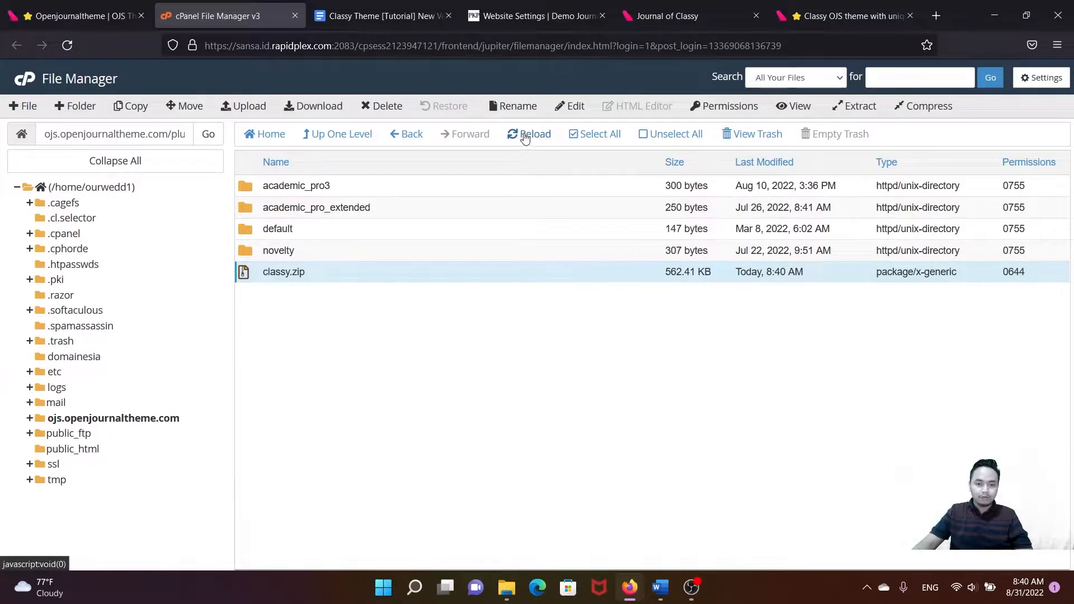
pyautogui.click(526, 132)
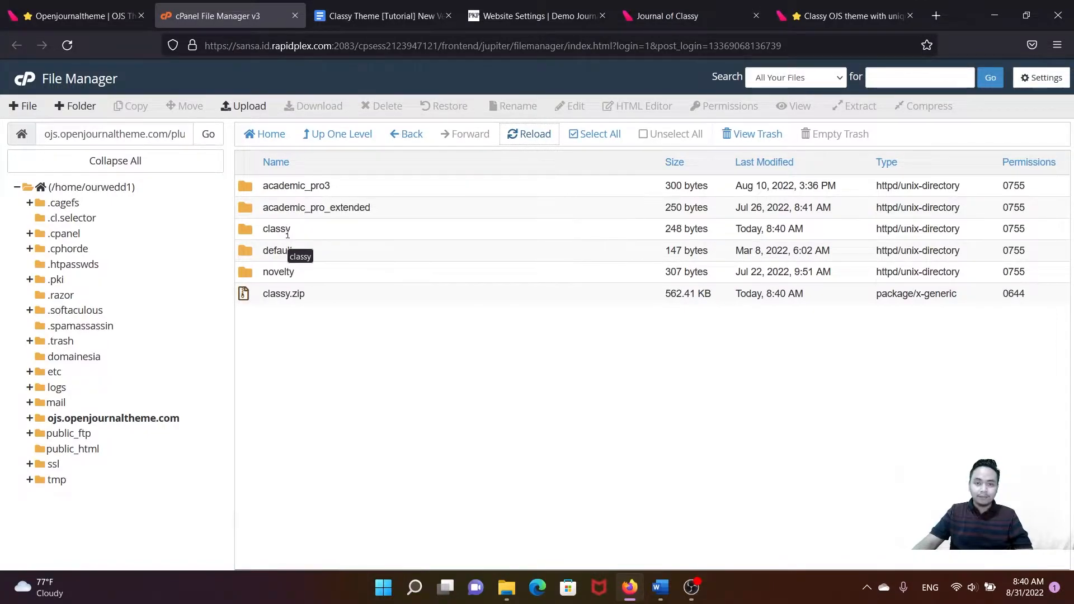
# - Refresh the Demo Journal's installed plugins in Website Settings and check the Classy Theme 1.4 entry under Theme Plugins
pyautogui.click(508, 15)
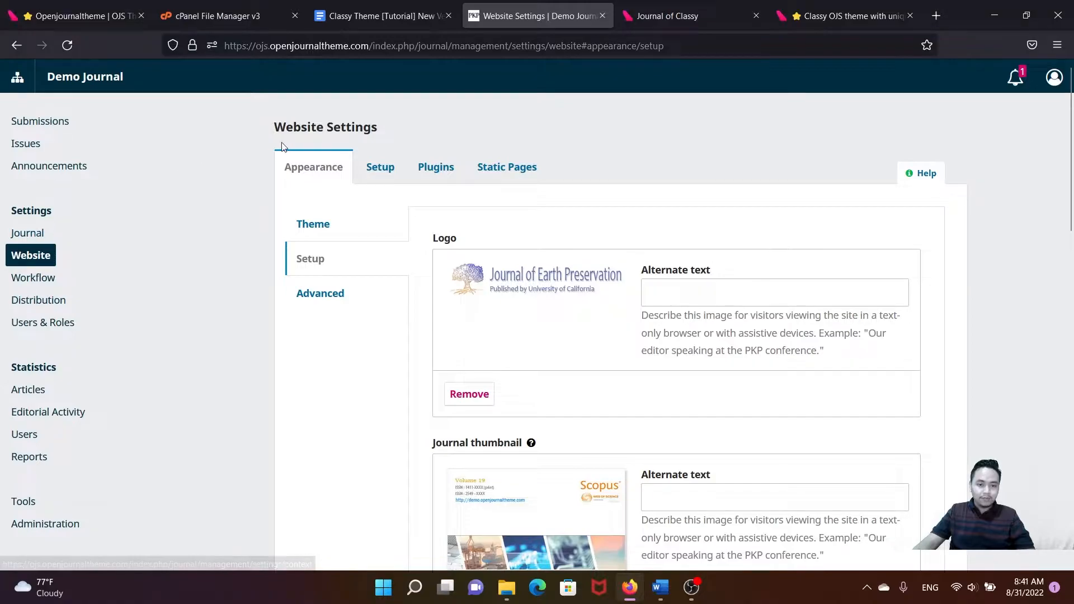
pyautogui.click(433, 172)
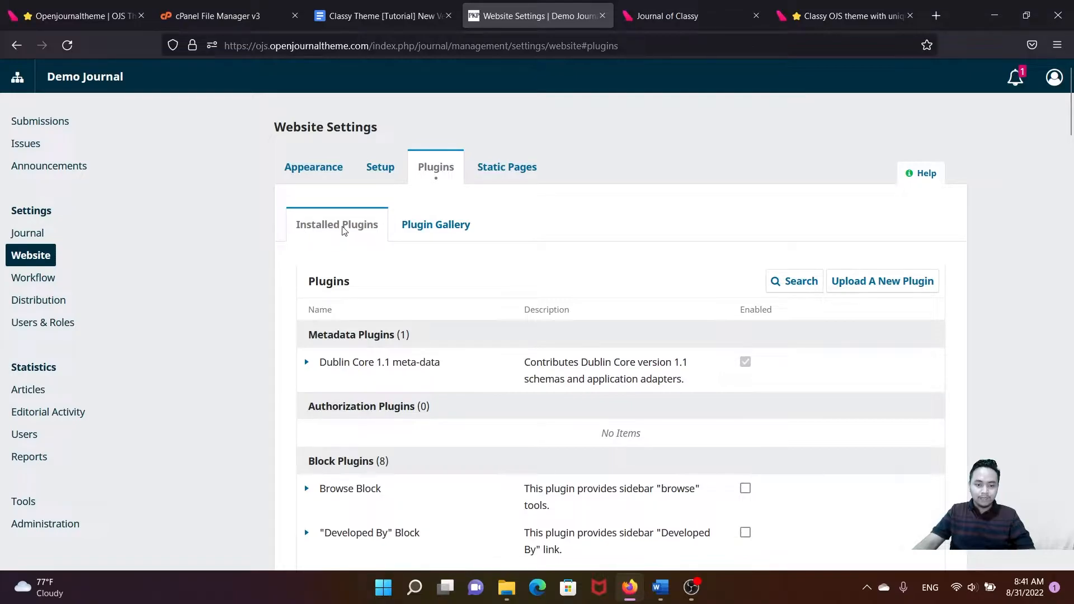
pyautogui.moveTo(1072, 106); pyautogui.dragTo(1071, 540)
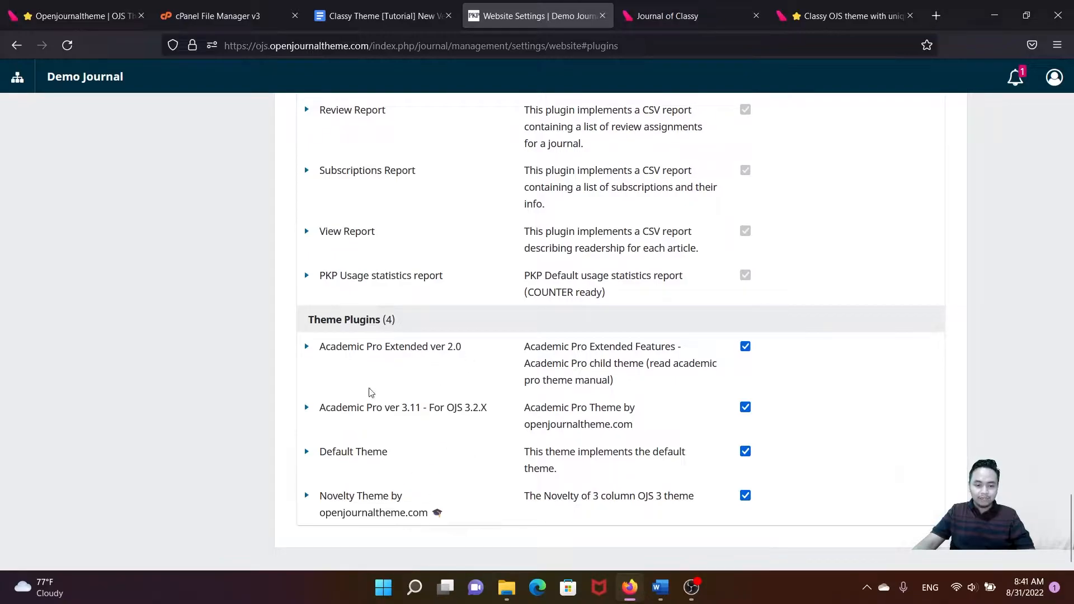
pyautogui.click(68, 45)
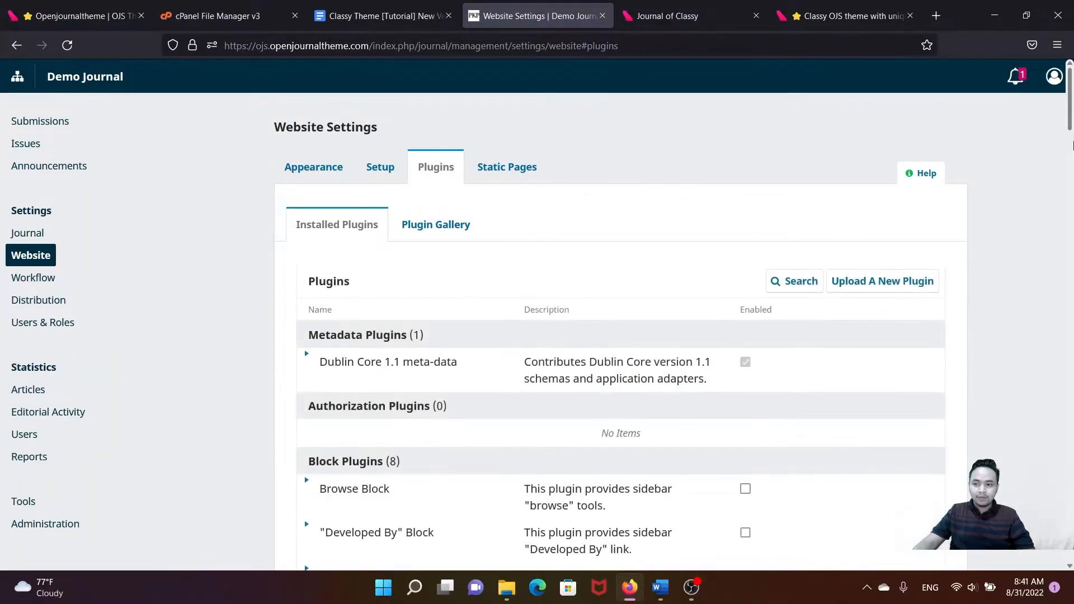
pyautogui.moveTo(1073, 108); pyautogui.dragTo(1064, 542)
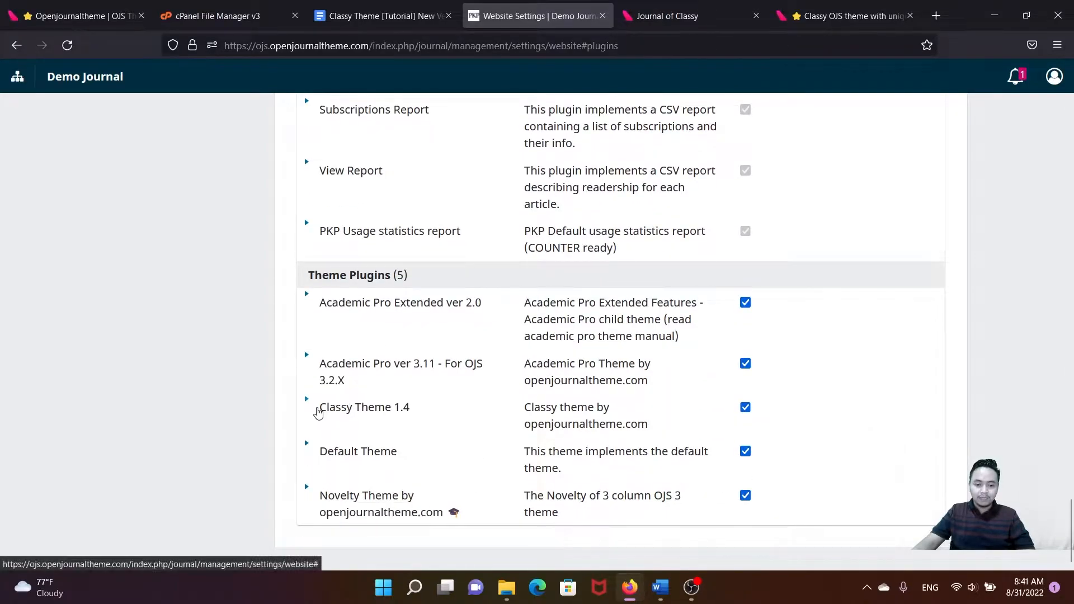
pyautogui.moveTo(317, 407); pyautogui.dragTo(454, 410)
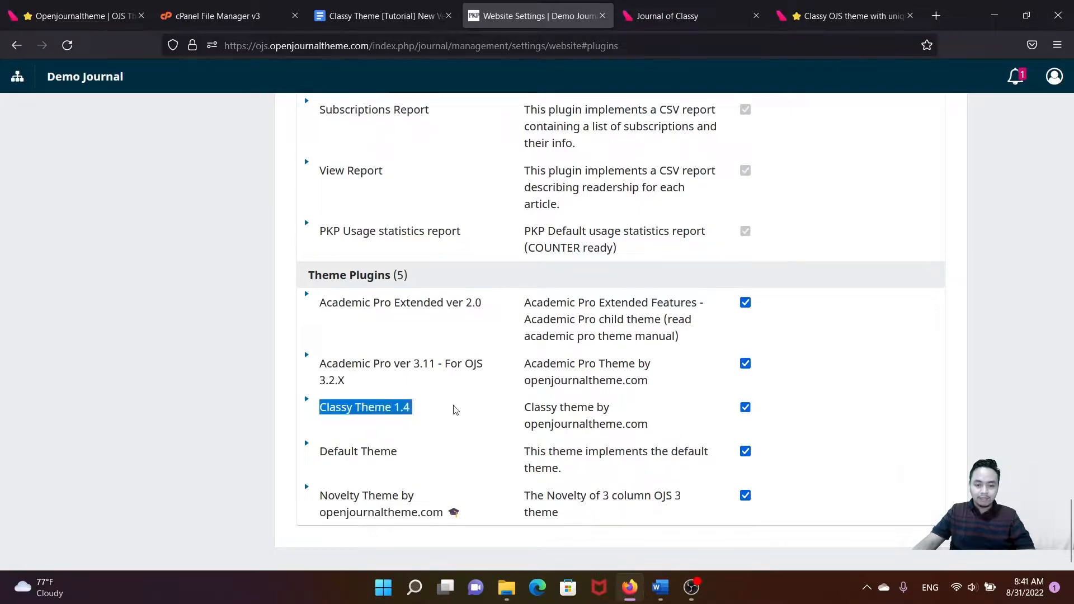
pyautogui.click(455, 410)
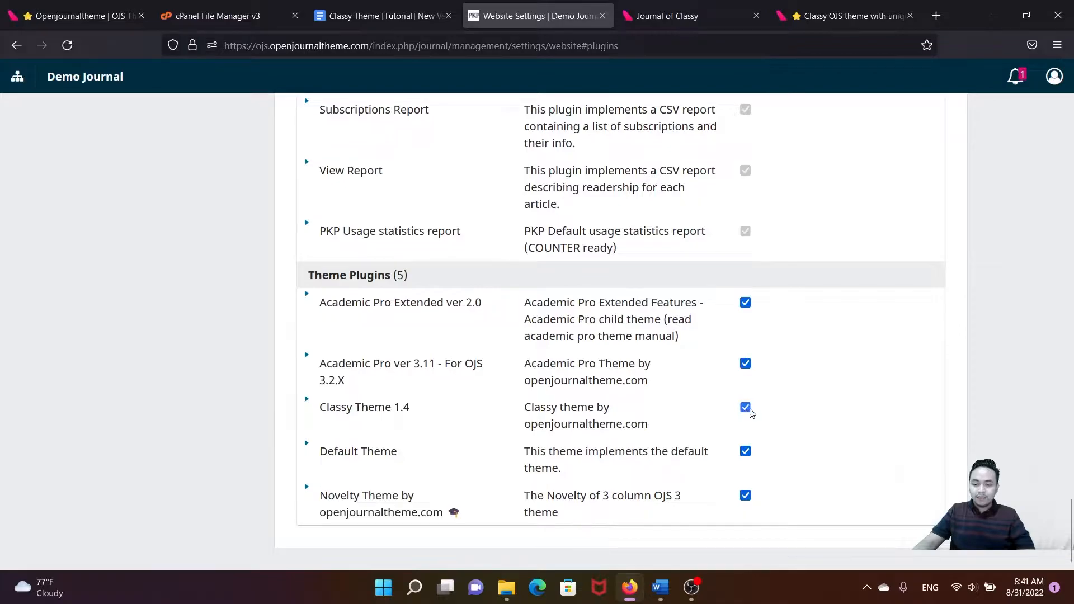
# - Choose Classy Theme 1.4 as the journal's theme in the website appearance settings
pyautogui.moveTo(1070, 526); pyautogui.dragTo(1072, 81)
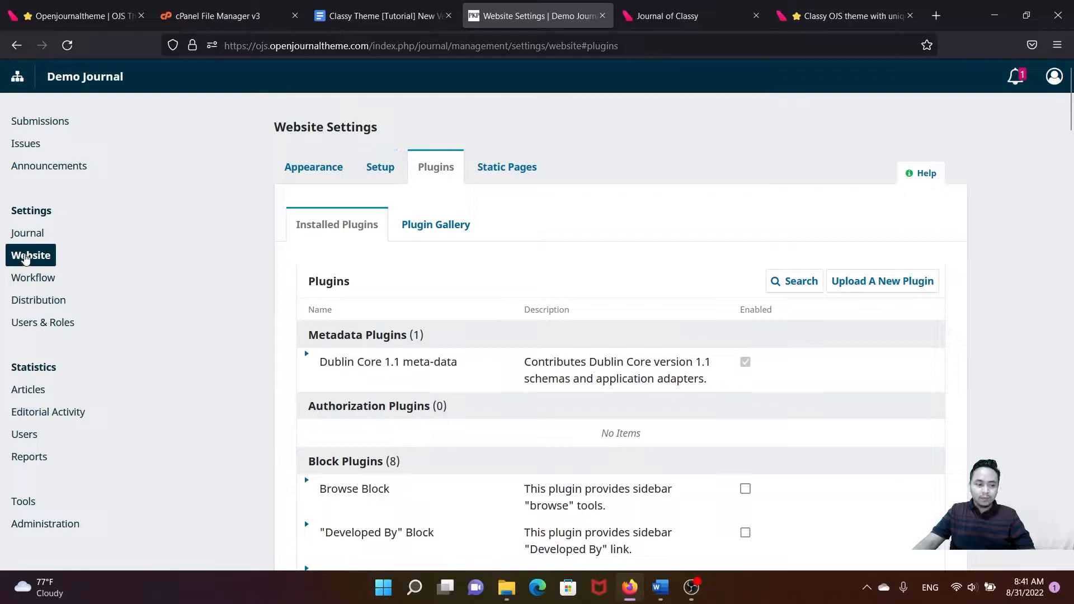
pyautogui.click(294, 167)
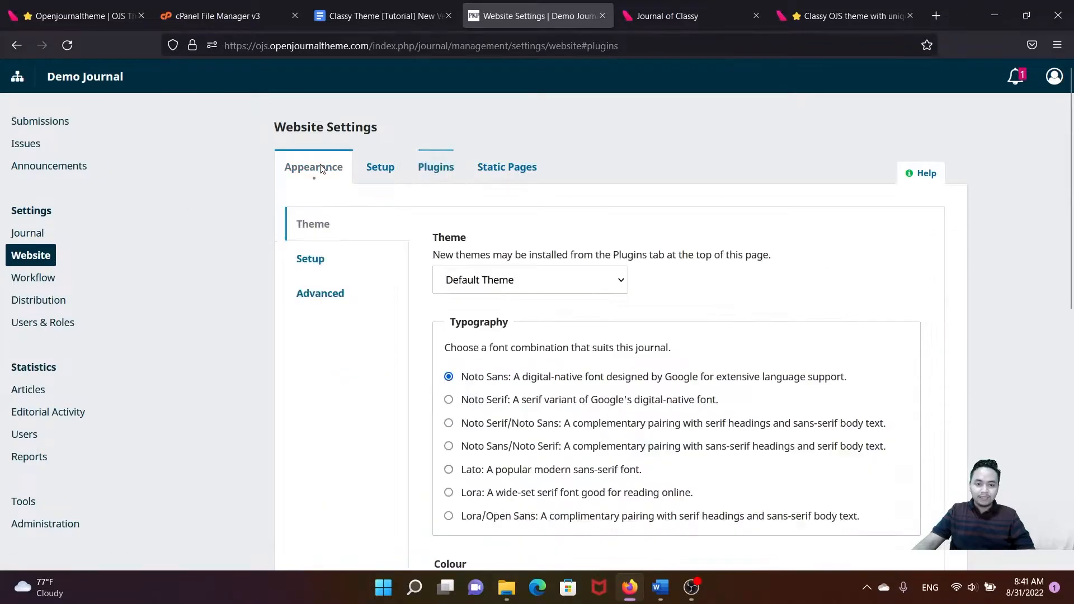
pyautogui.click(565, 274)
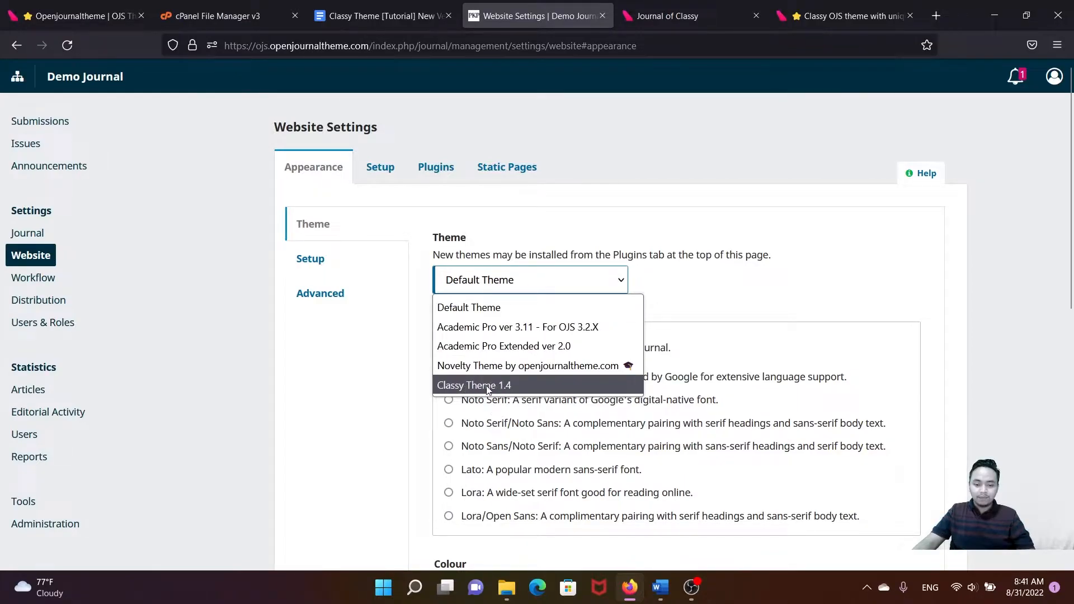
pyautogui.click(67, 46)
pyautogui.click(67, 46)
pyautogui.click(479, 386)
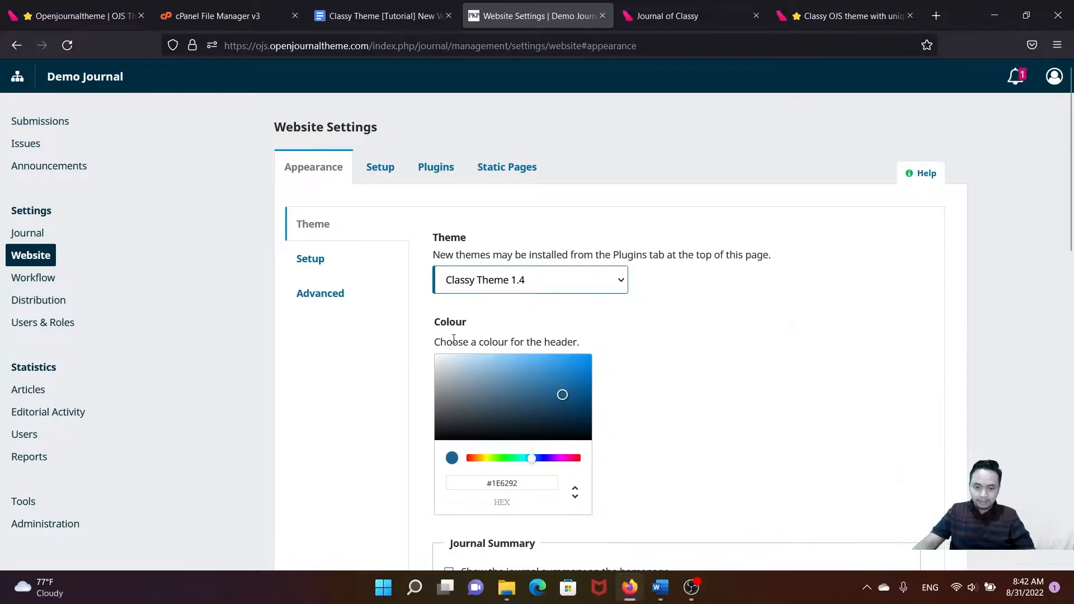
# - Examine the Classy theme's header colour, journal summary and header background options, comparing them with the Journal of Classy demo site
pyautogui.scroll(-1, 479, 273)
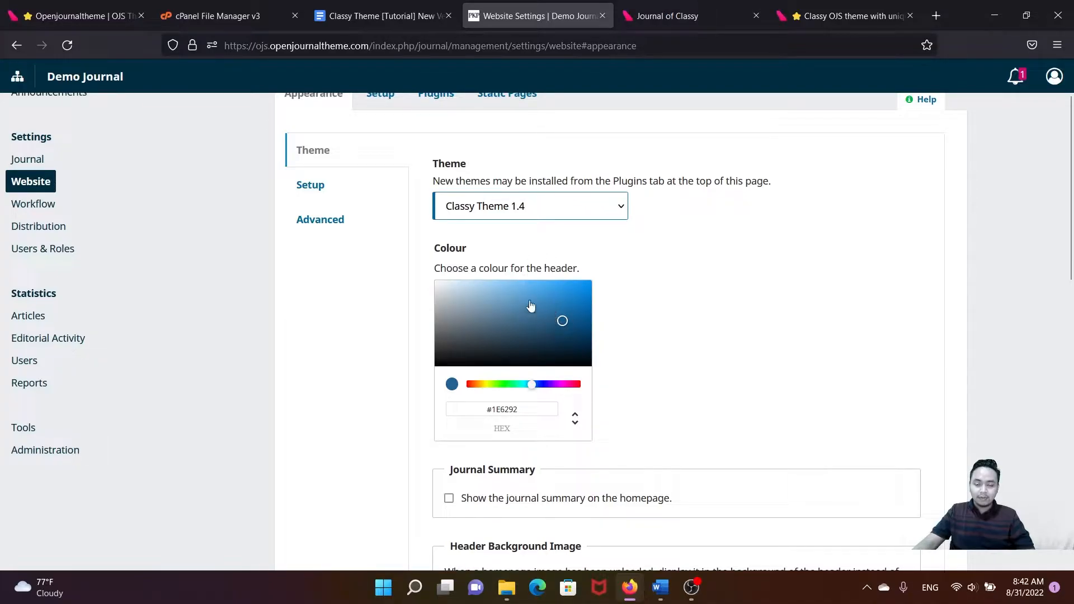
pyautogui.click(662, 5)
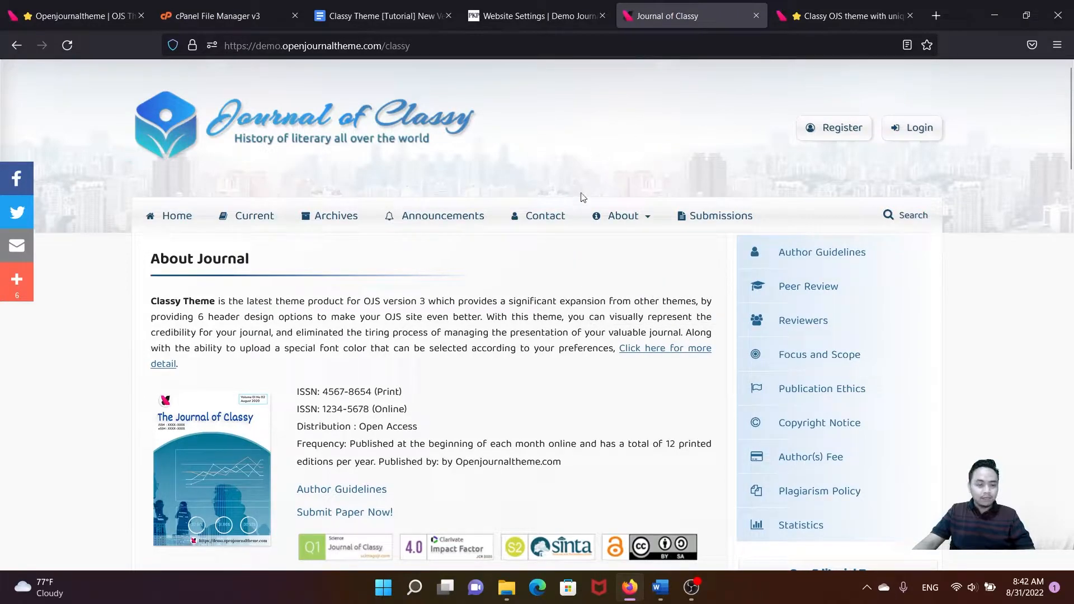
pyautogui.click(532, 3)
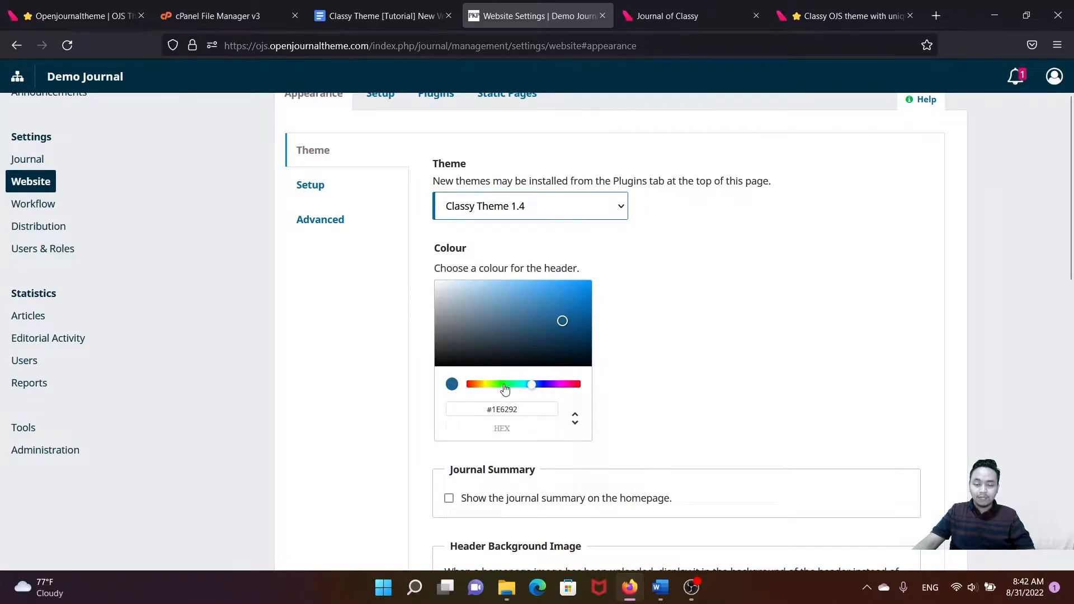
pyautogui.scroll(-4, 507, 386)
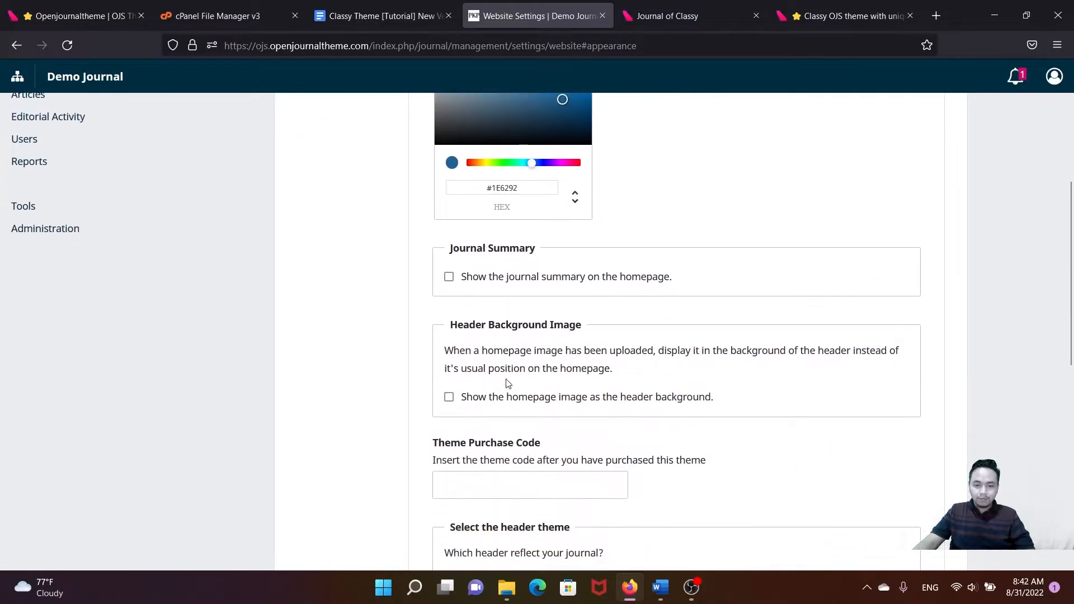
pyautogui.scroll(-1, 509, 382)
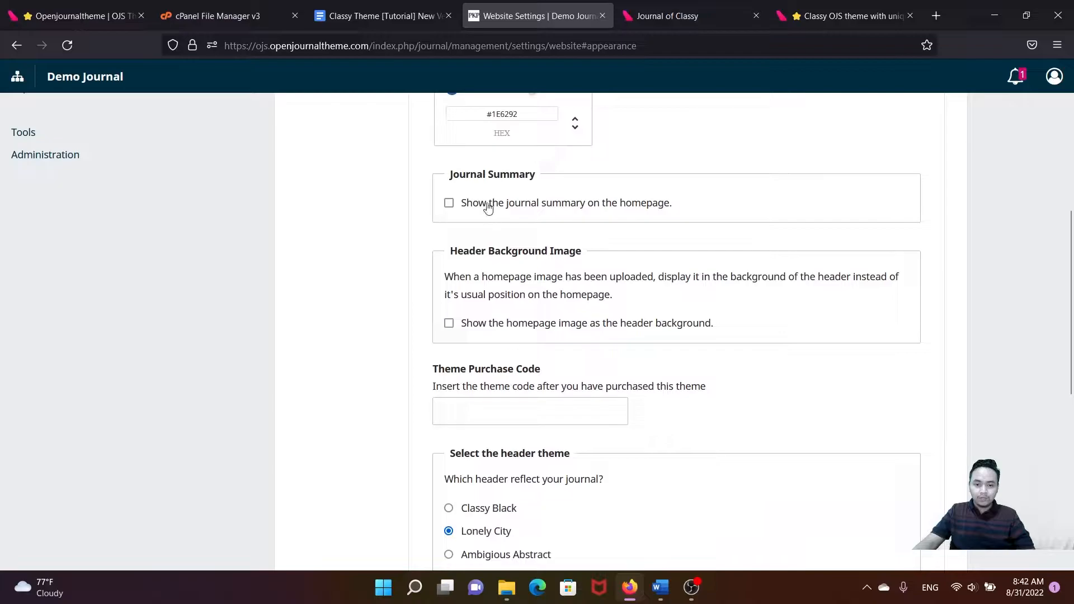
pyautogui.scroll(-1, 481, 212)
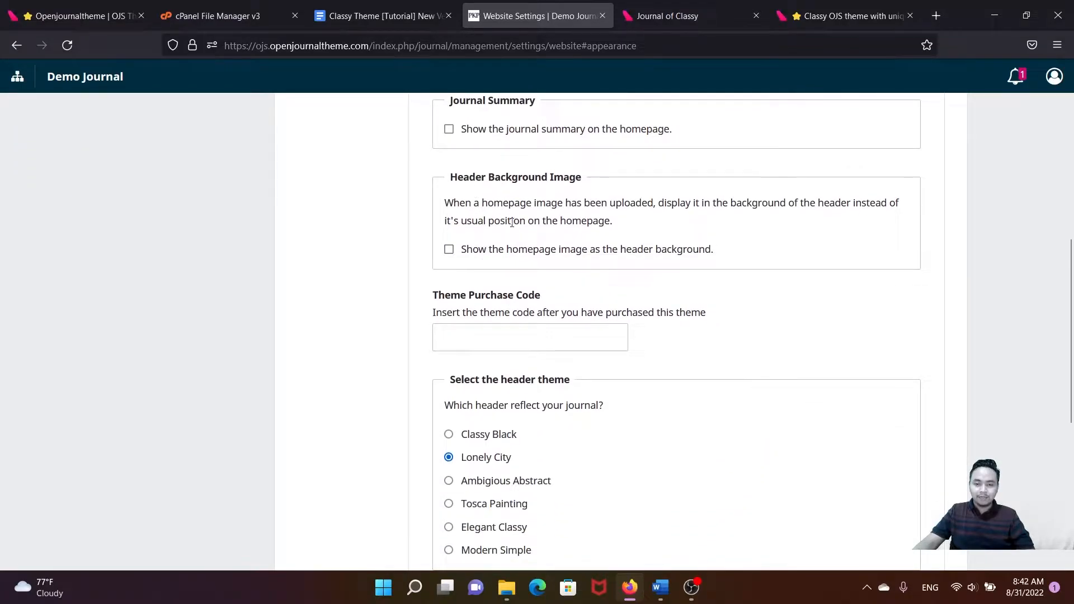
pyautogui.click(719, 10)
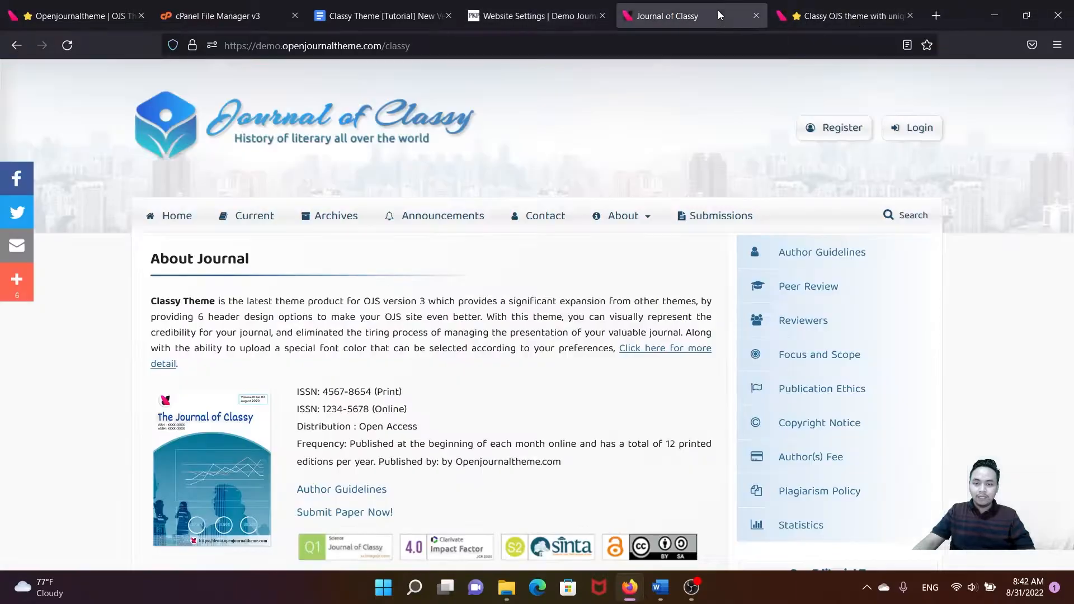
pyautogui.click(526, 19)
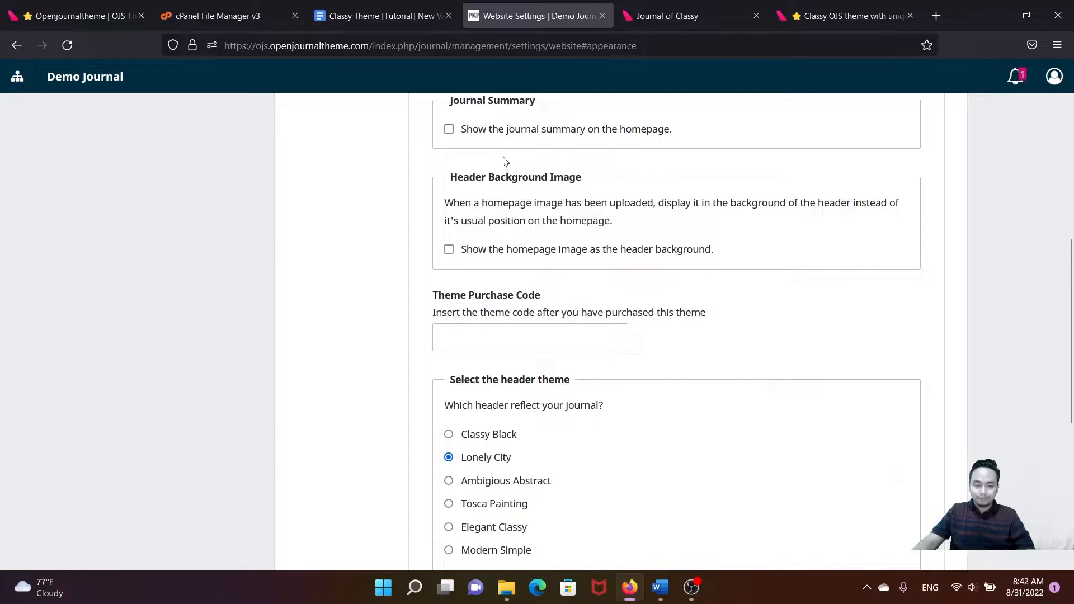
# - Examine the theme purchase code, header theme, crossmark and Dimension Badge options, comparing the header choice with the Journal of Classy demo site
pyautogui.scroll(-1, 503, 168)
pyautogui.click(465, 259)
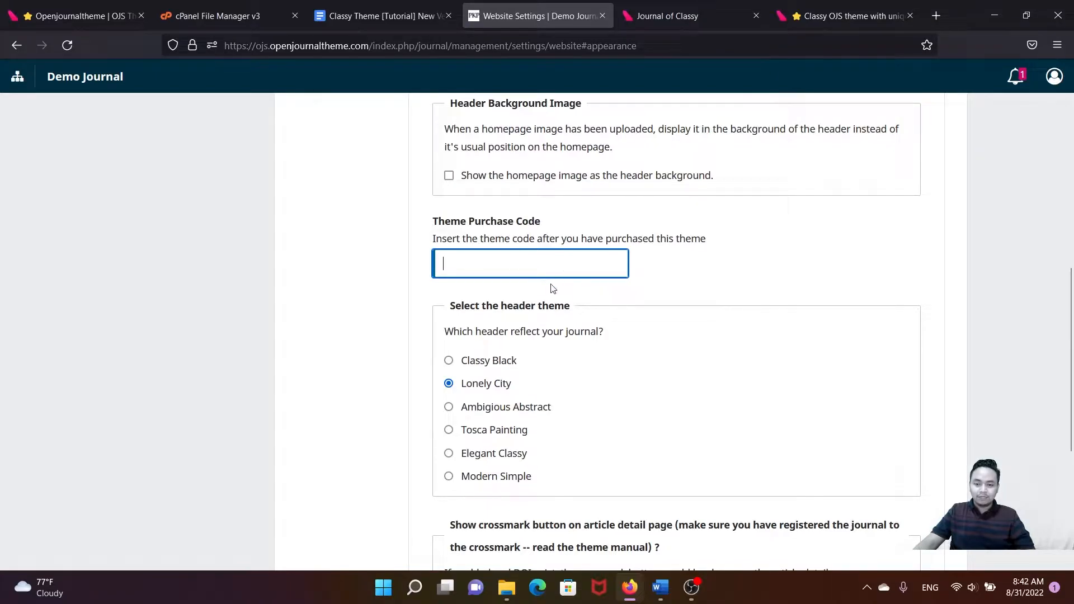
pyautogui.scroll(-4, 605, 308)
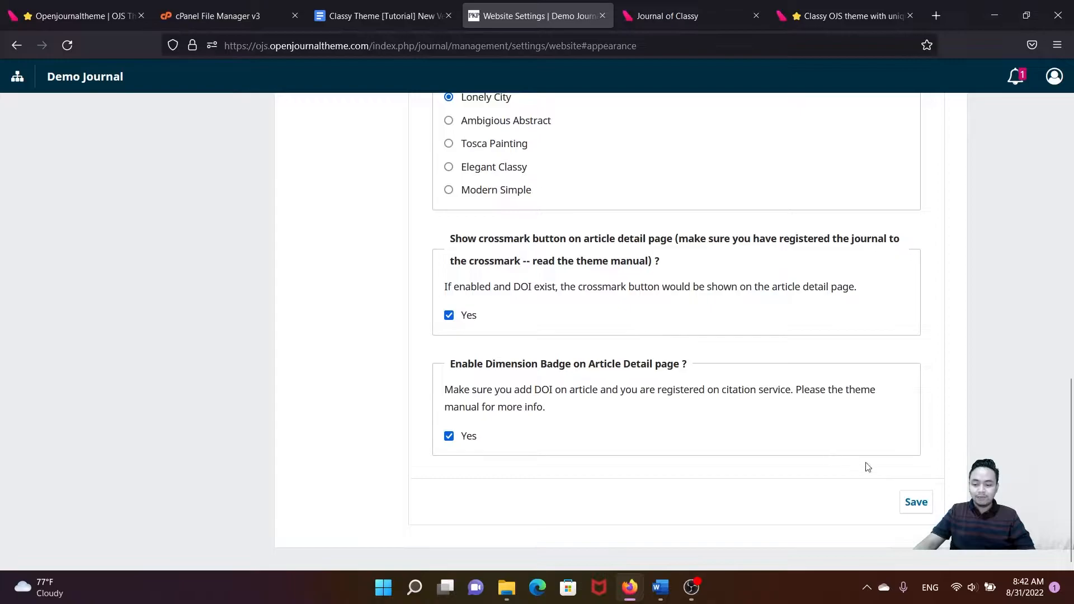
pyautogui.scroll(2, 645, 346)
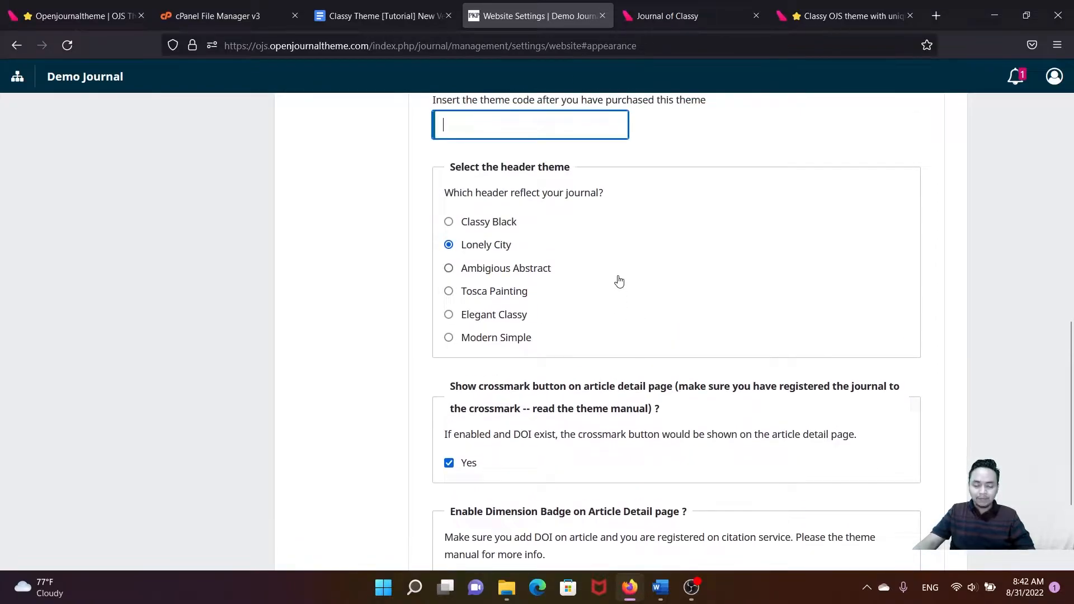
pyautogui.scroll(2, 617, 281)
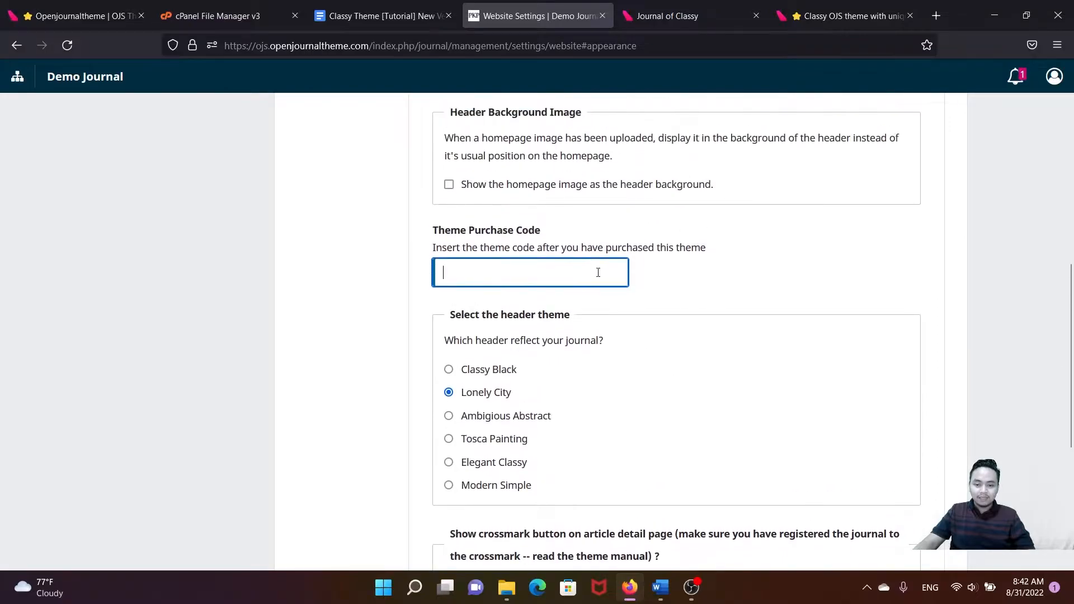
pyautogui.click(601, 272)
pyautogui.click(562, 268)
pyautogui.scroll(-1, 505, 369)
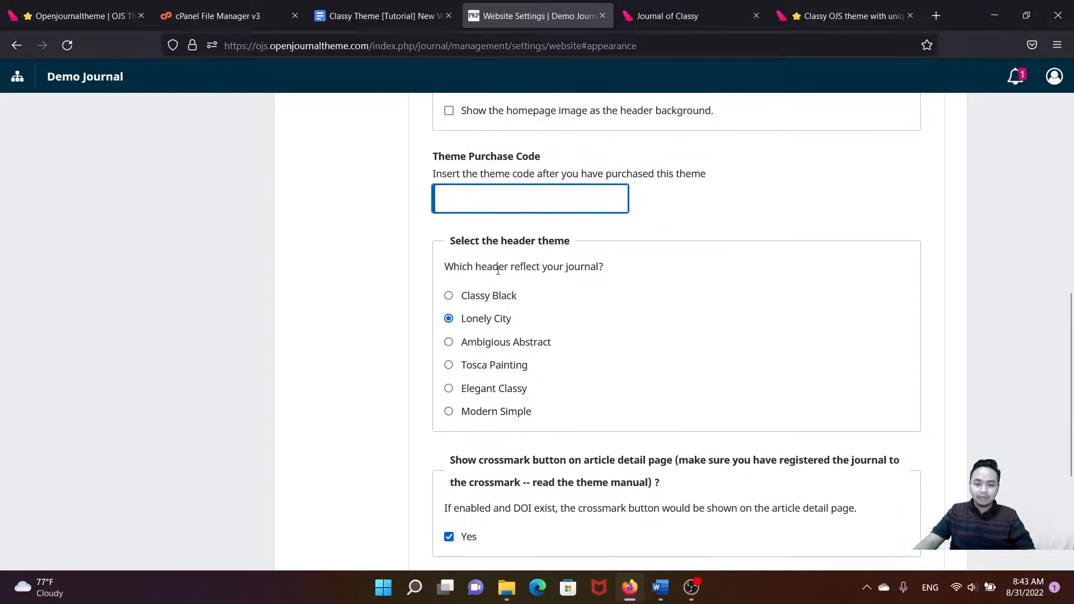
pyautogui.click(687, 9)
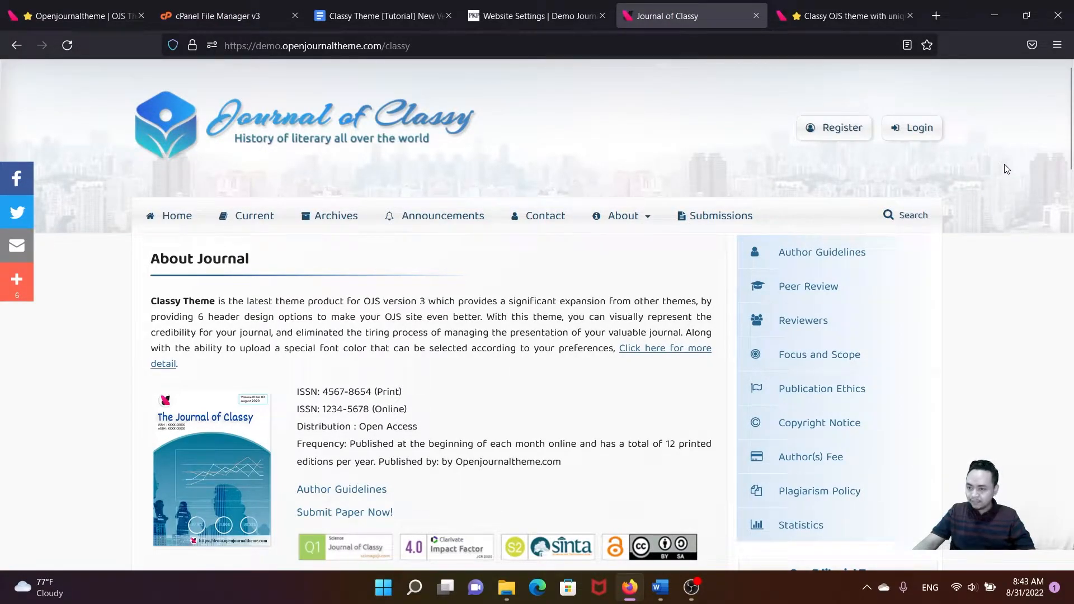
pyautogui.click(534, 14)
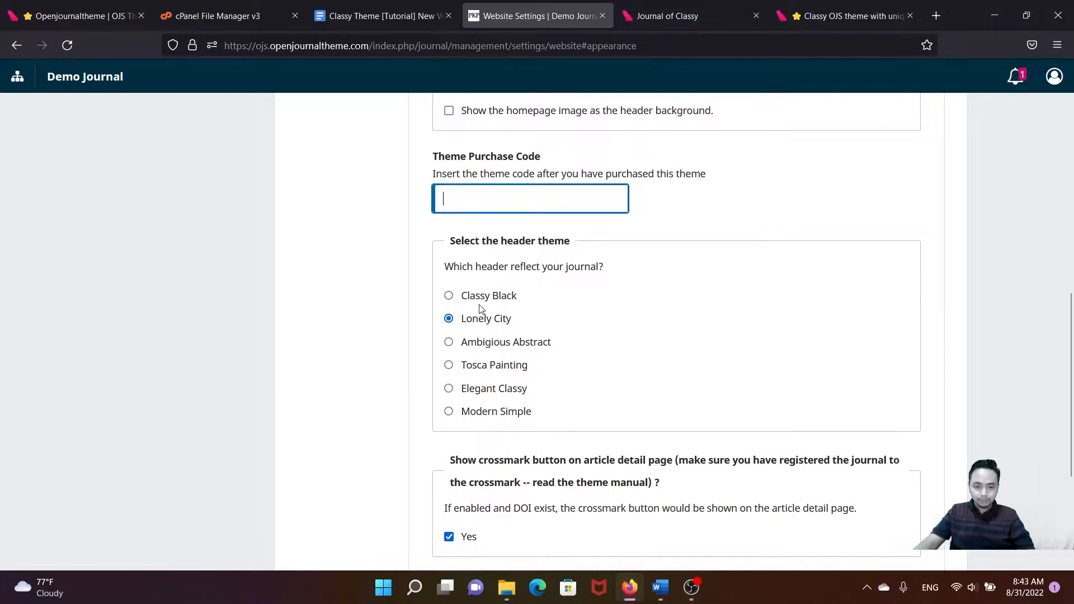
# - Save the Classy theme settings with the Lonely City header, the crossmark button and the Dimension Badge enabled
pyautogui.scroll(-4, 481, 309)
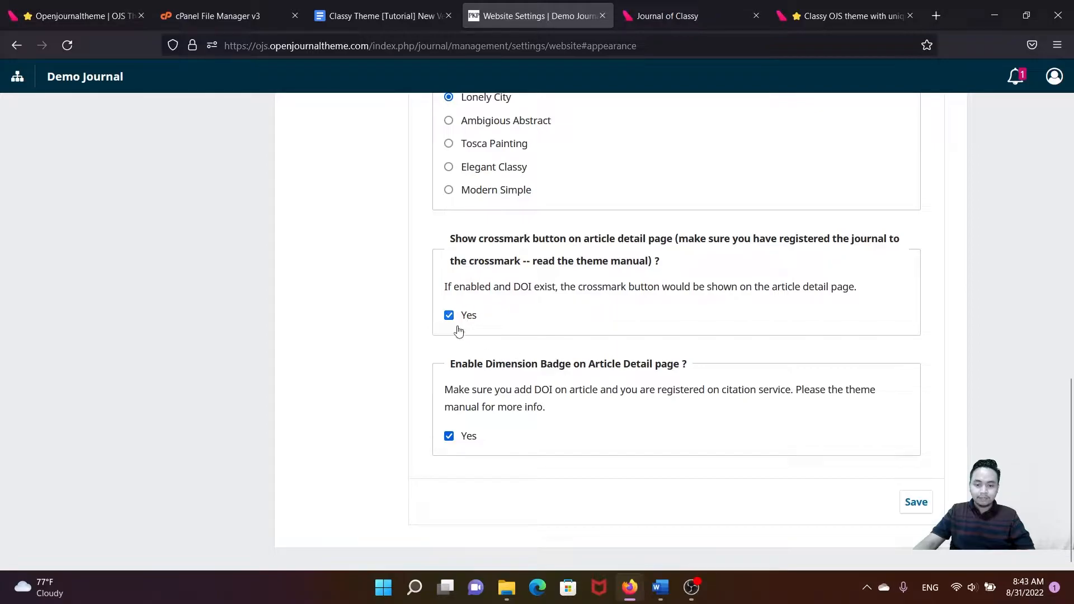
pyautogui.scroll(2, 462, 250)
pyautogui.scroll(7, 462, 250)
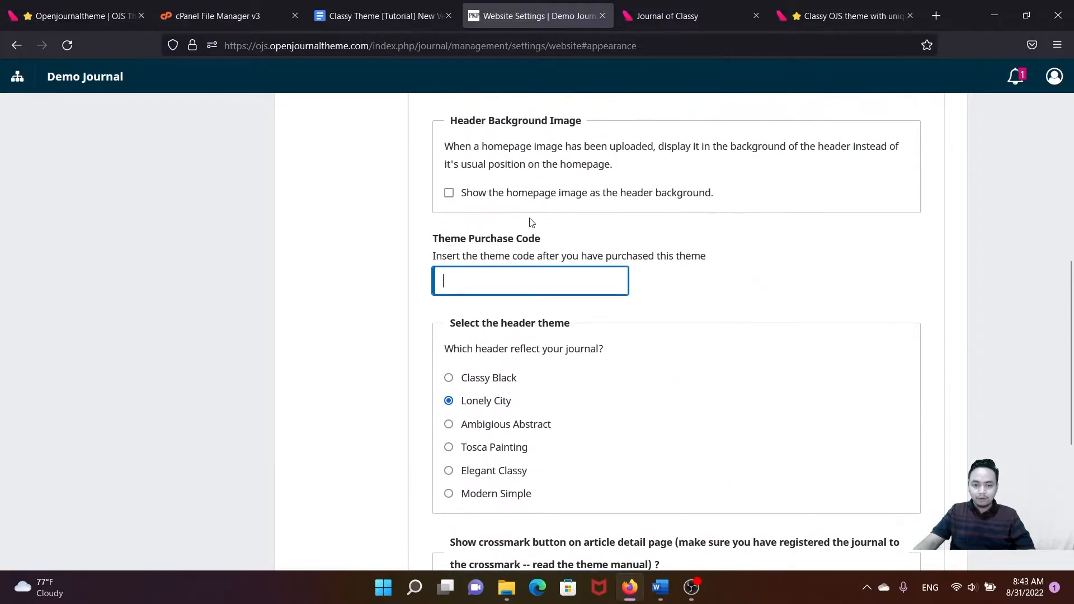
pyautogui.scroll(-9, 510, 251)
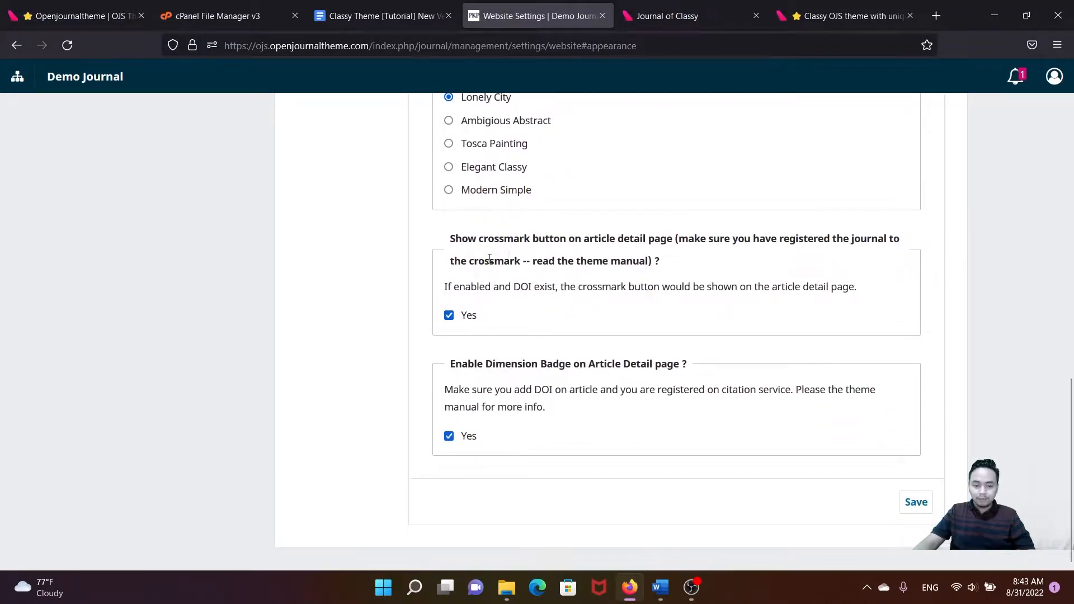
pyautogui.click(921, 503)
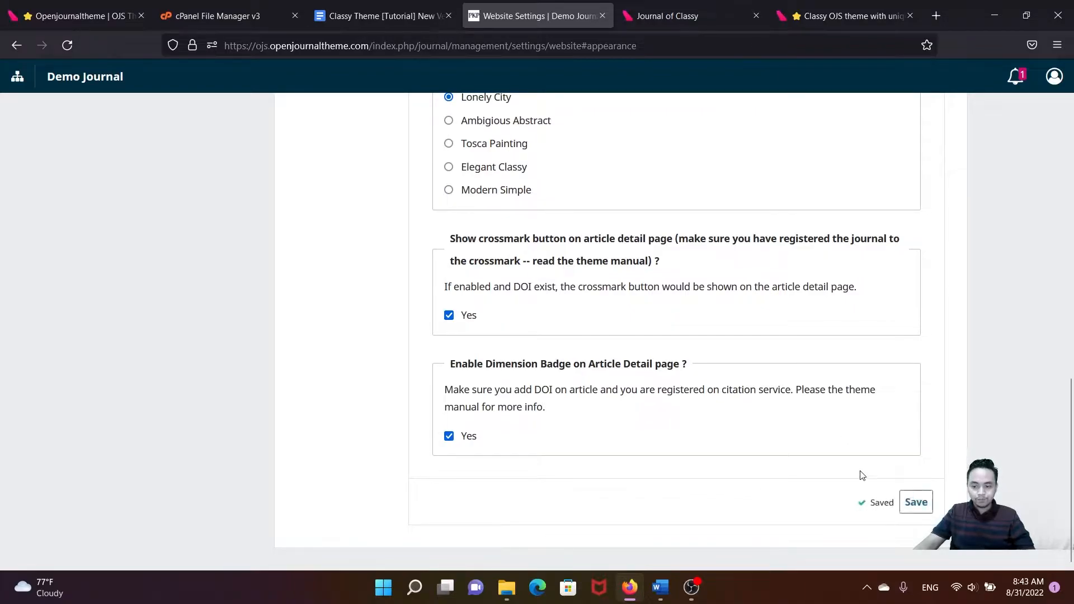
# - Open the Demo Journal homepage in a new tab and review its header, current issue and article list
pyautogui.rightClick(94, 79)
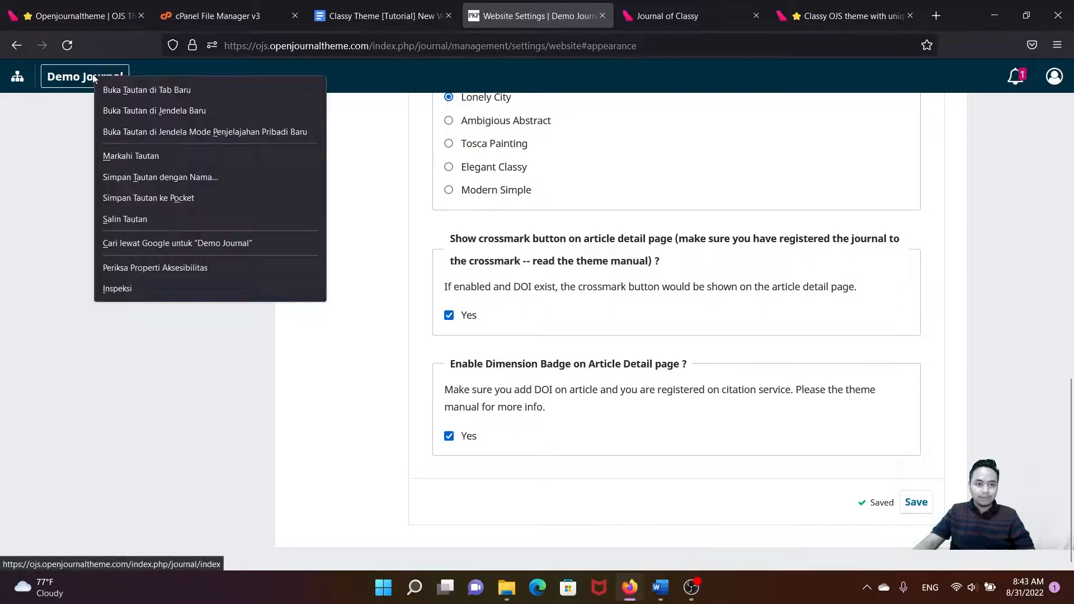
pyautogui.click(113, 93)
pyautogui.click(598, 16)
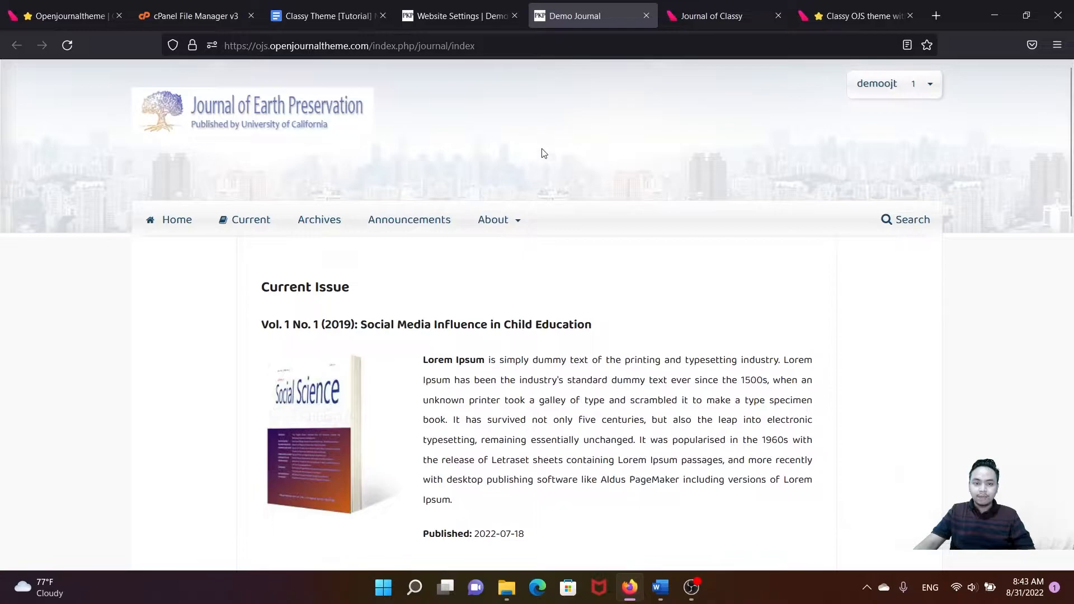
pyautogui.click(458, 16)
pyautogui.scroll(5, 491, 314)
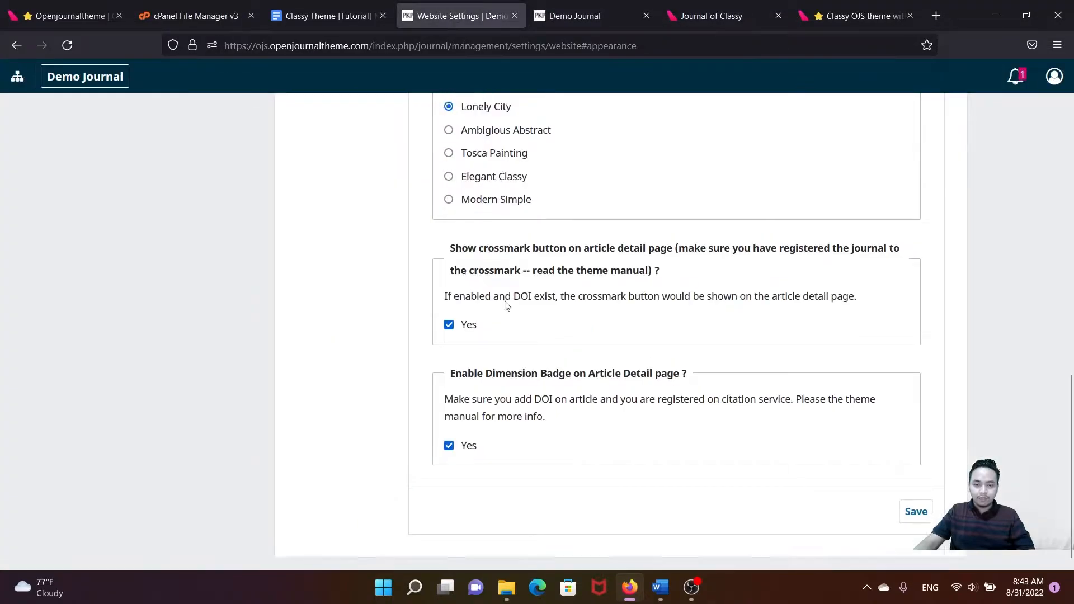
pyautogui.scroll(3, 491, 314)
pyautogui.click(575, 16)
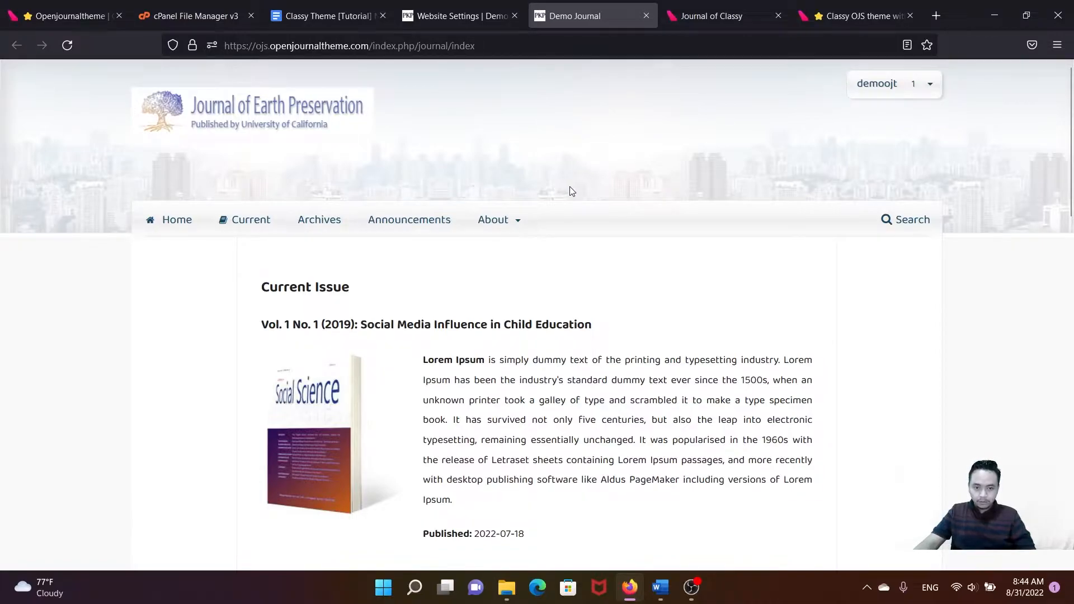
pyautogui.scroll(-14, 567, 194)
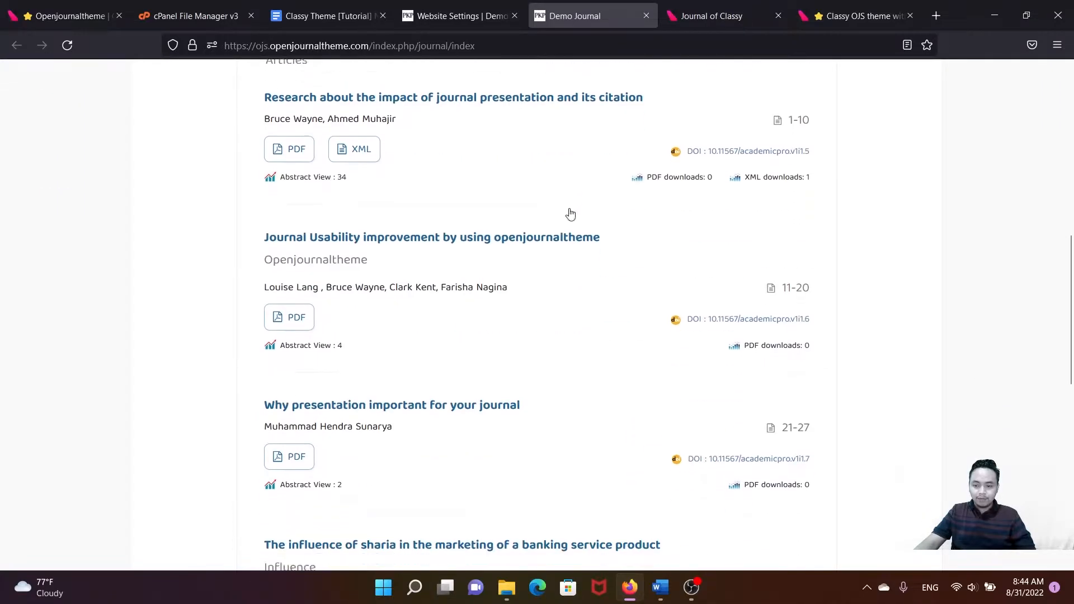
pyautogui.scroll(-5, 568, 217)
pyautogui.scroll(10, 568, 218)
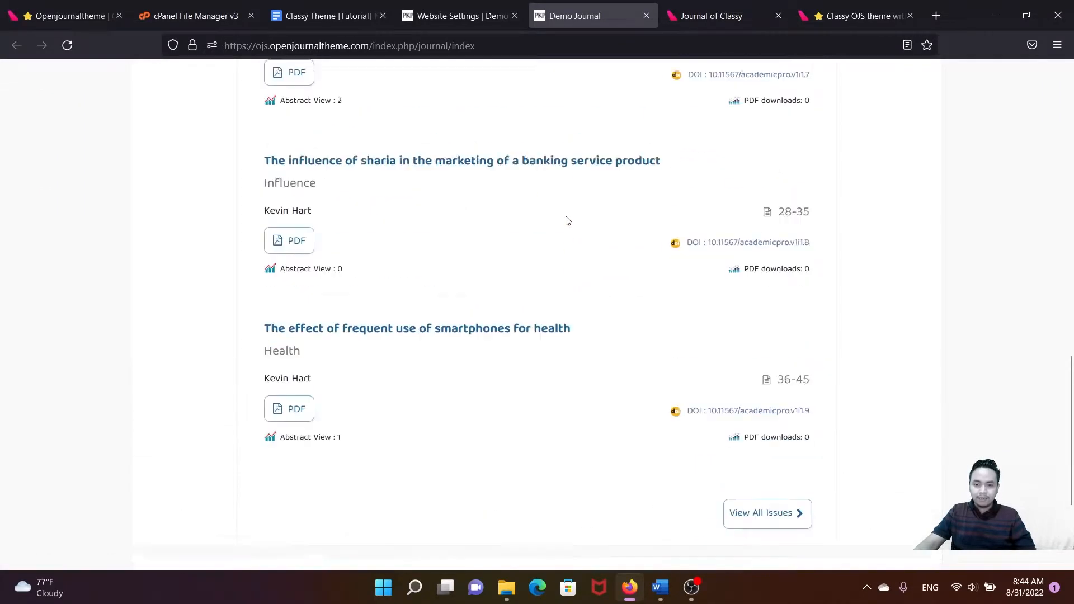
pyautogui.scroll(8, 568, 221)
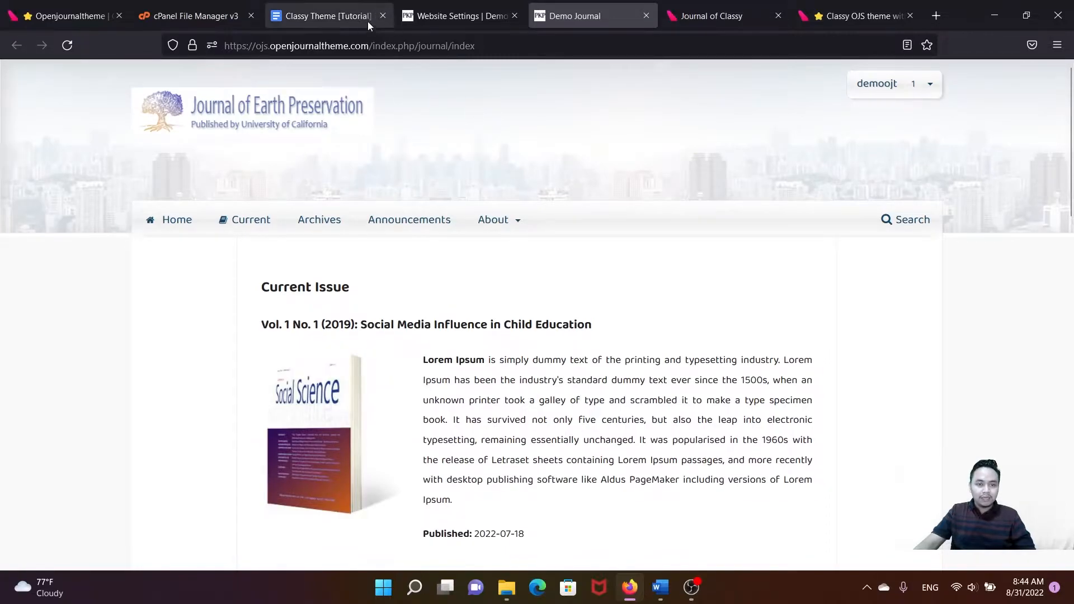
# - Look through the Classy Theme tutorial document's License Notice, Installation, Features available and About journal Page sections
pyautogui.click(335, 19)
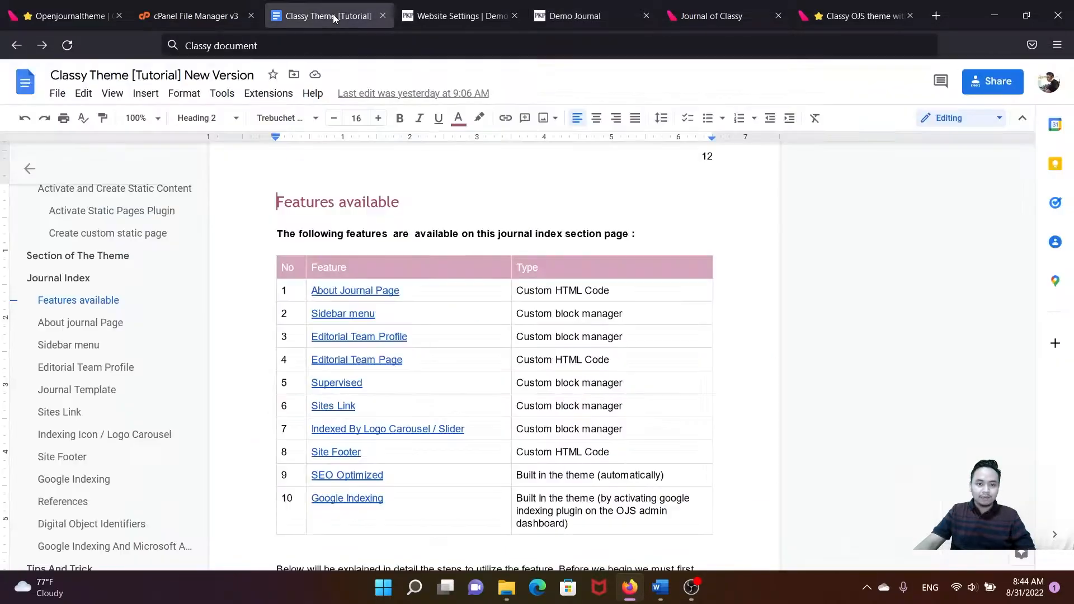
pyautogui.scroll(6, 136, 267)
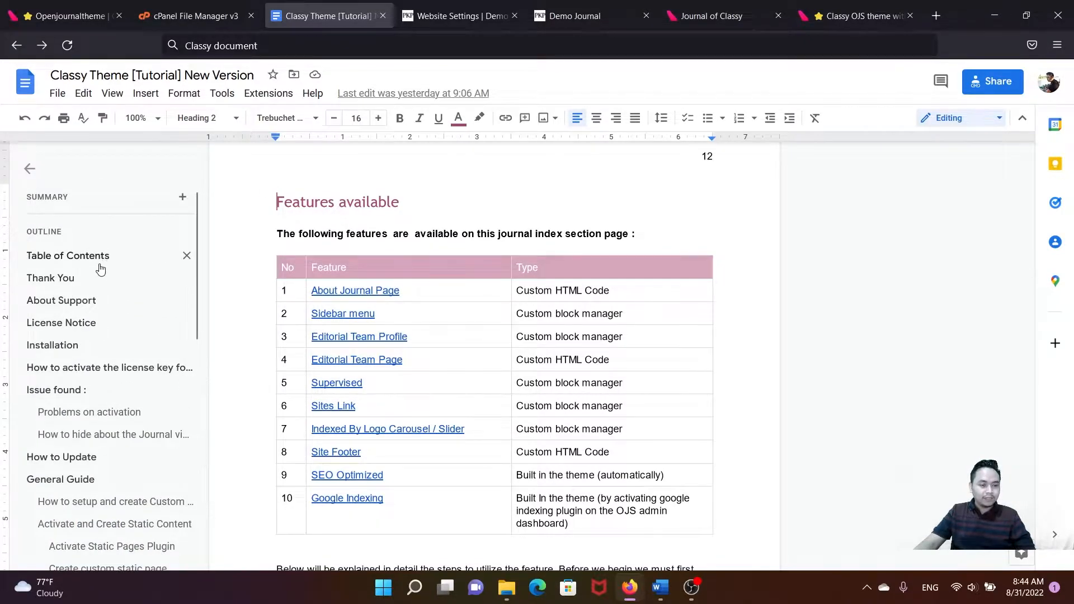
pyautogui.scroll(-1, 74, 293)
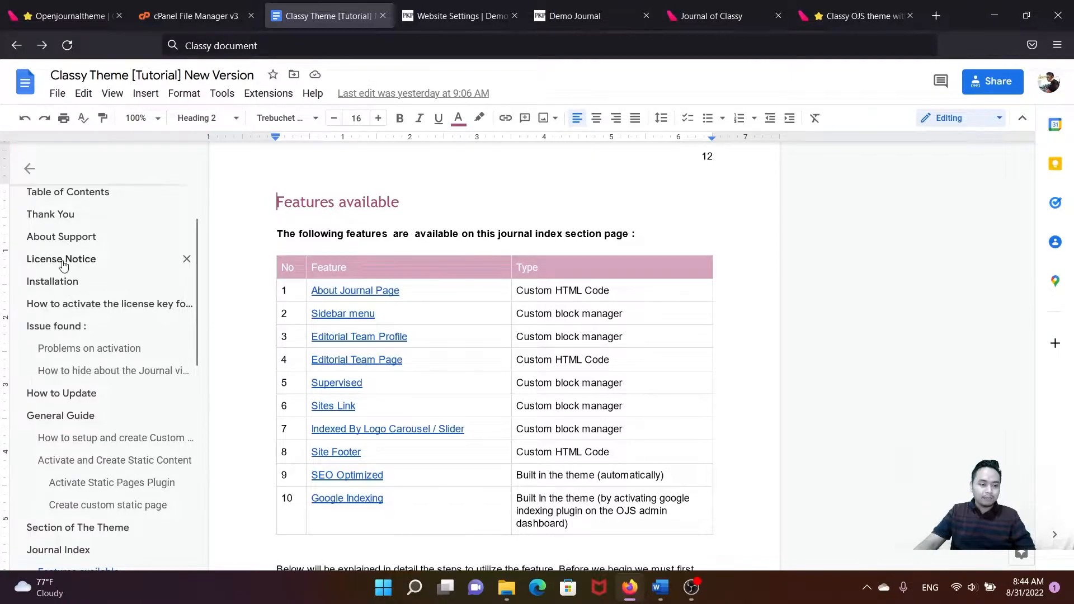
pyautogui.click(64, 264)
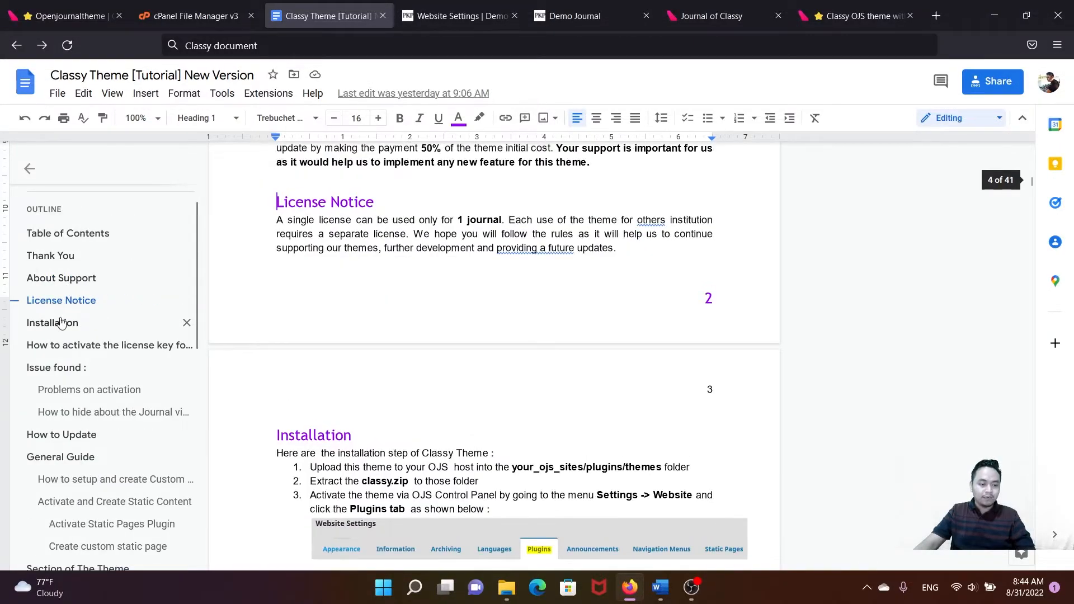
pyautogui.click(56, 300)
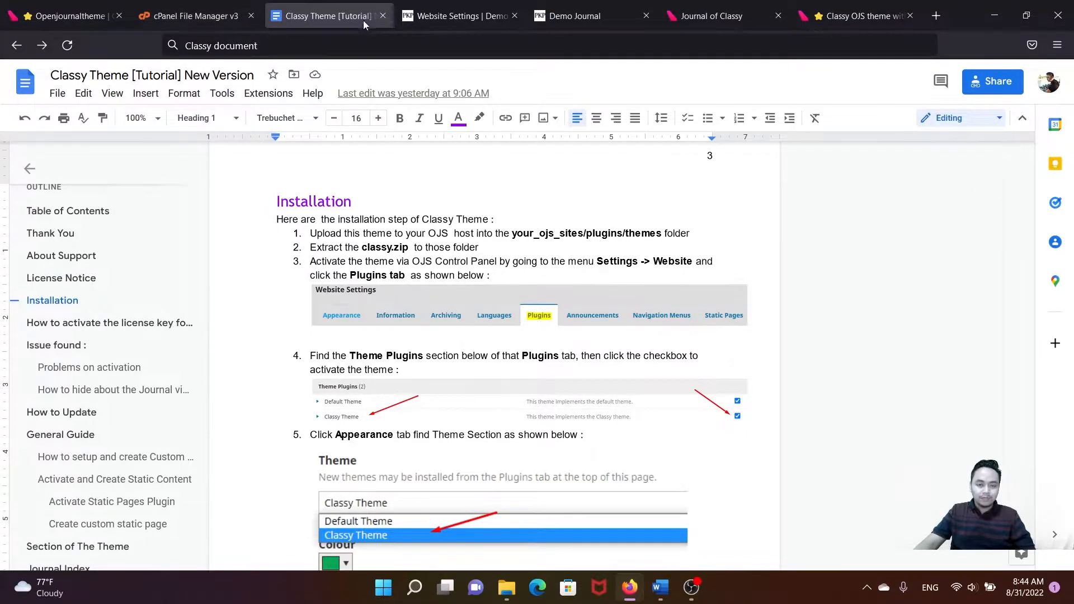
pyautogui.scroll(-3, 96, 329)
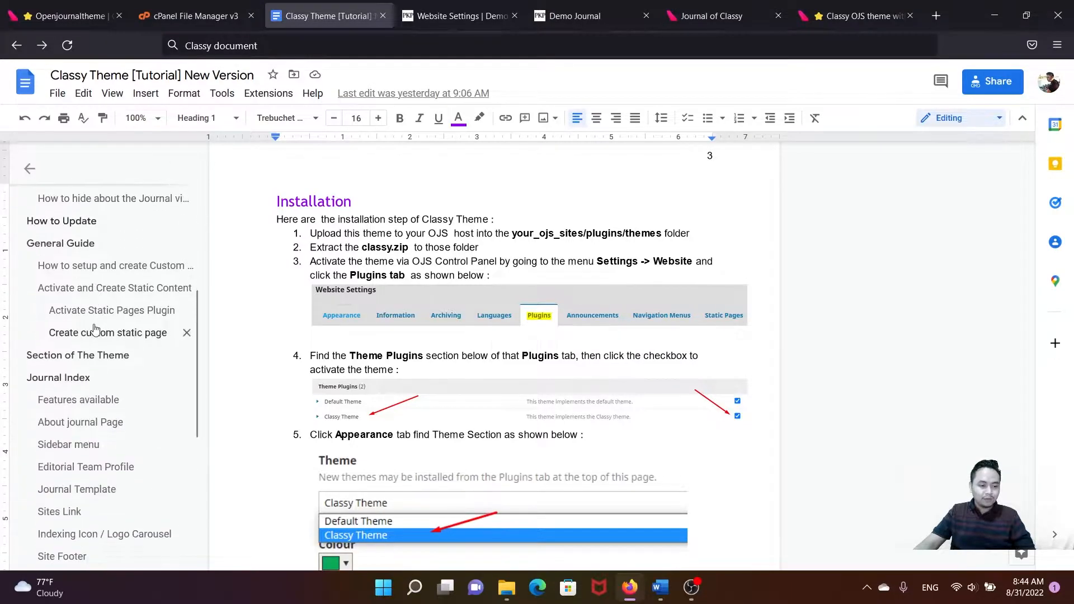
pyautogui.scroll(-1, 95, 329)
pyautogui.click(80, 338)
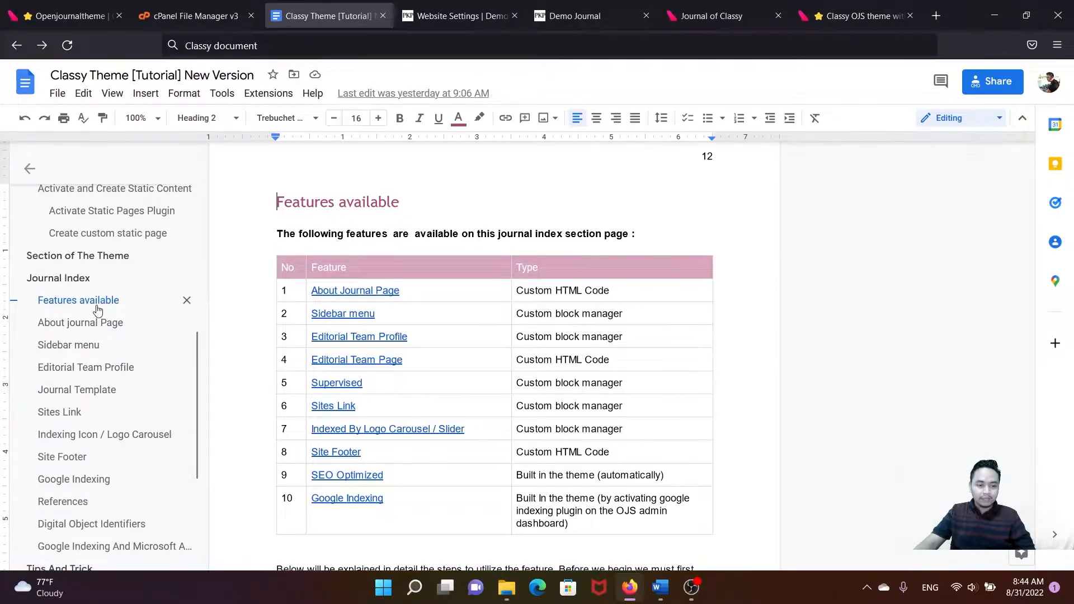
pyautogui.click(80, 325)
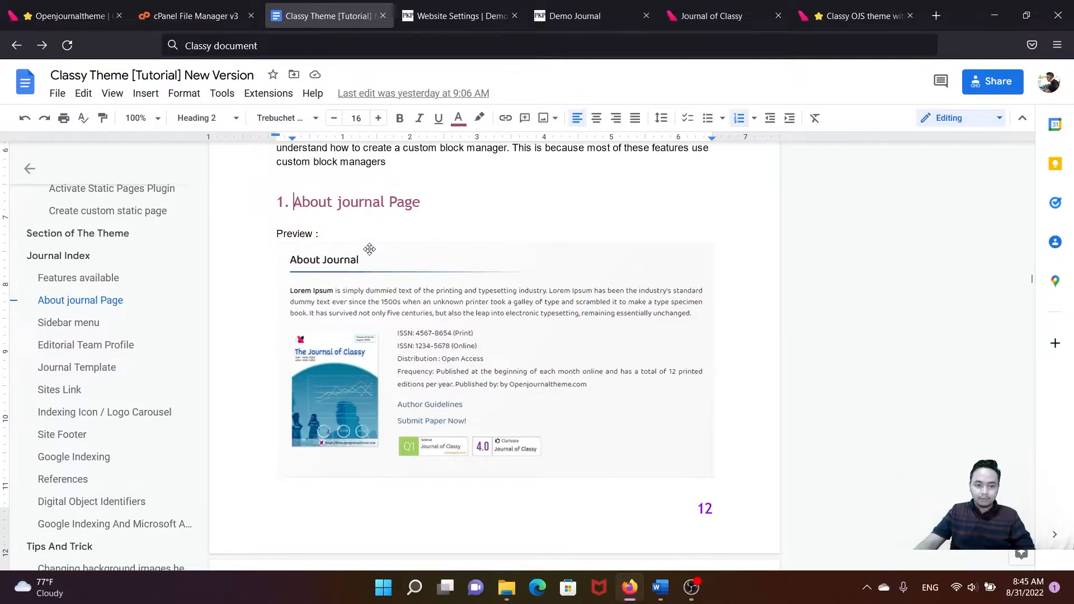
# - Compare the Demo Journal homepage with the About Journal section on the Journal of Classy demo site
pyautogui.click(582, 16)
pyautogui.click(722, 16)
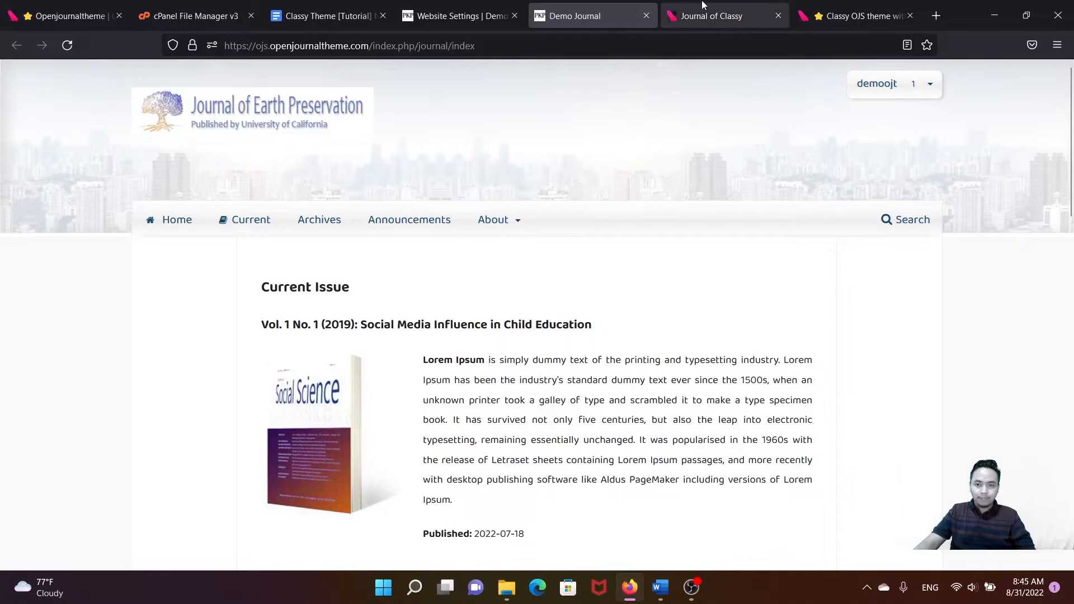
pyautogui.scroll(-2, 145, 183)
pyautogui.moveTo(154, 183); pyautogui.dragTo(688, 482)
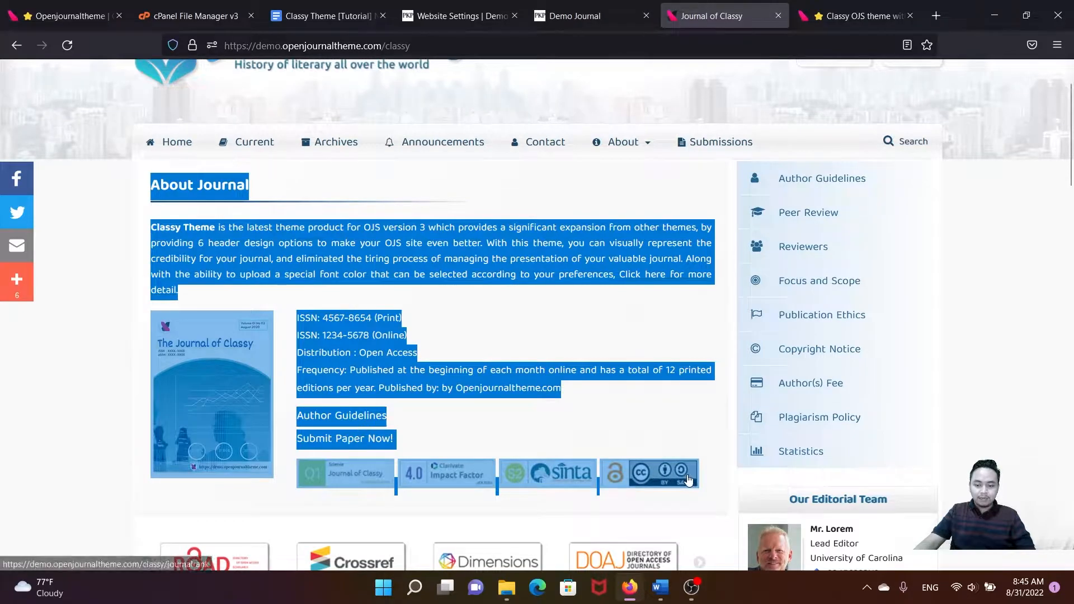
# - Copy the complete HTML code for the Source Code Editor from the tutorial document's About journal Page section
pyautogui.click(338, 14)
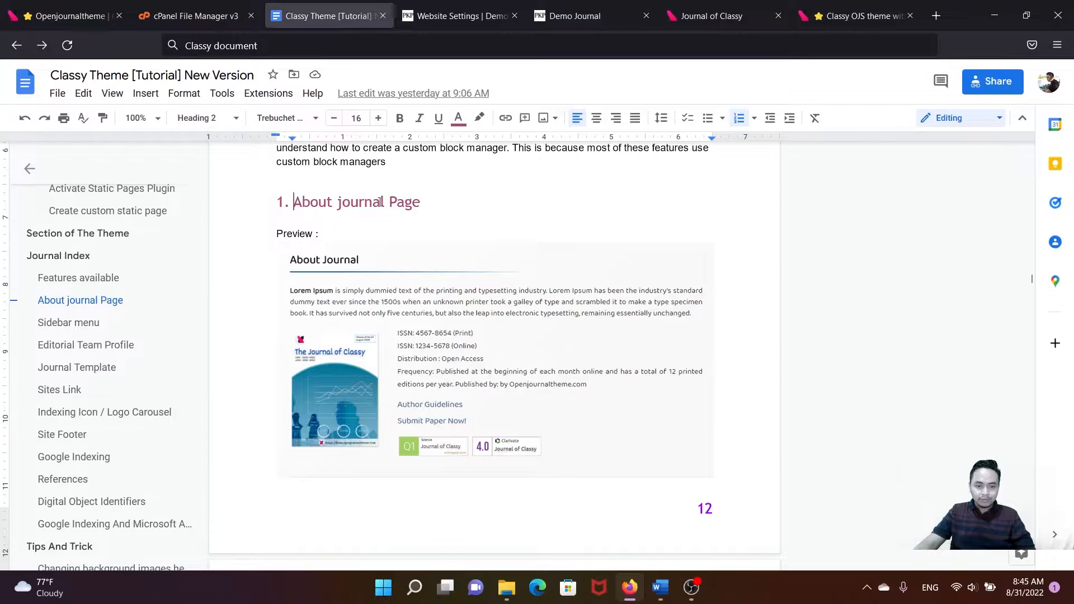
pyautogui.scroll(-15, 377, 207)
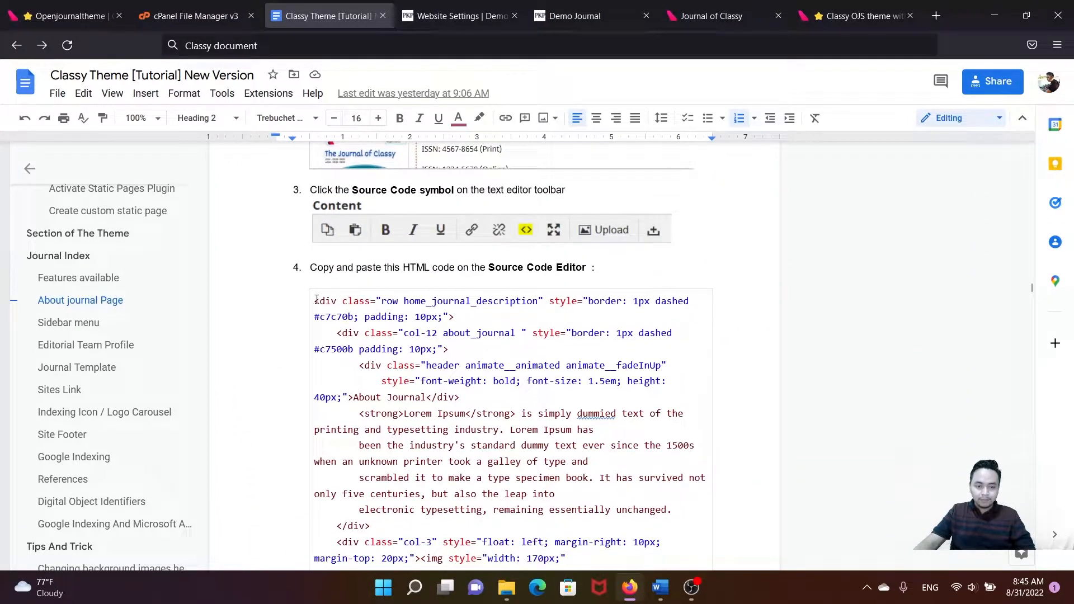
pyautogui.moveTo(316, 300); pyautogui.dragTo(445, 407)
pyautogui.scroll(-2, 446, 407)
pyautogui.scroll(-5, 453, 392)
pyautogui.moveTo(452, 391); pyautogui.dragTo(349, 367)
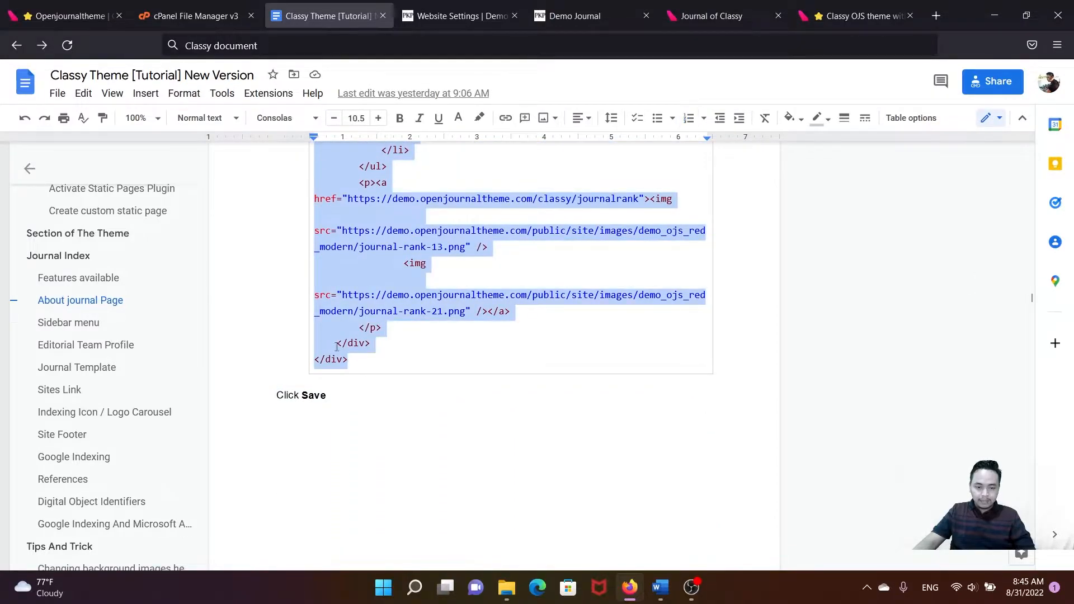
pyautogui.rightClick(351, 292)
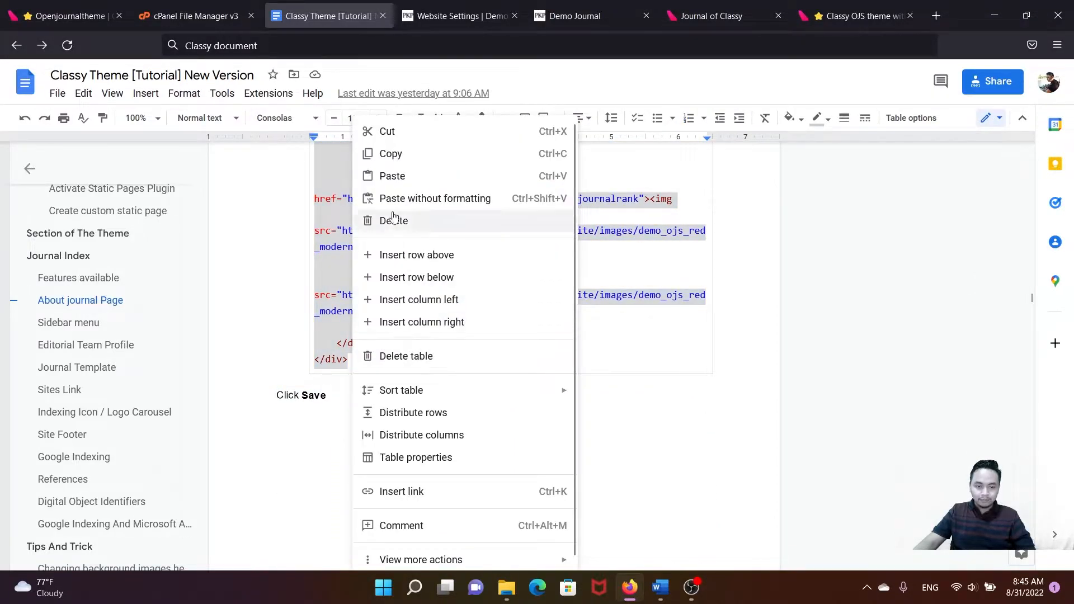
pyautogui.click(392, 154)
# - Check the tutorial's Additional Content editing steps and return to the Demo Journal's website appearance settings
pyautogui.scroll(10, 471, 300)
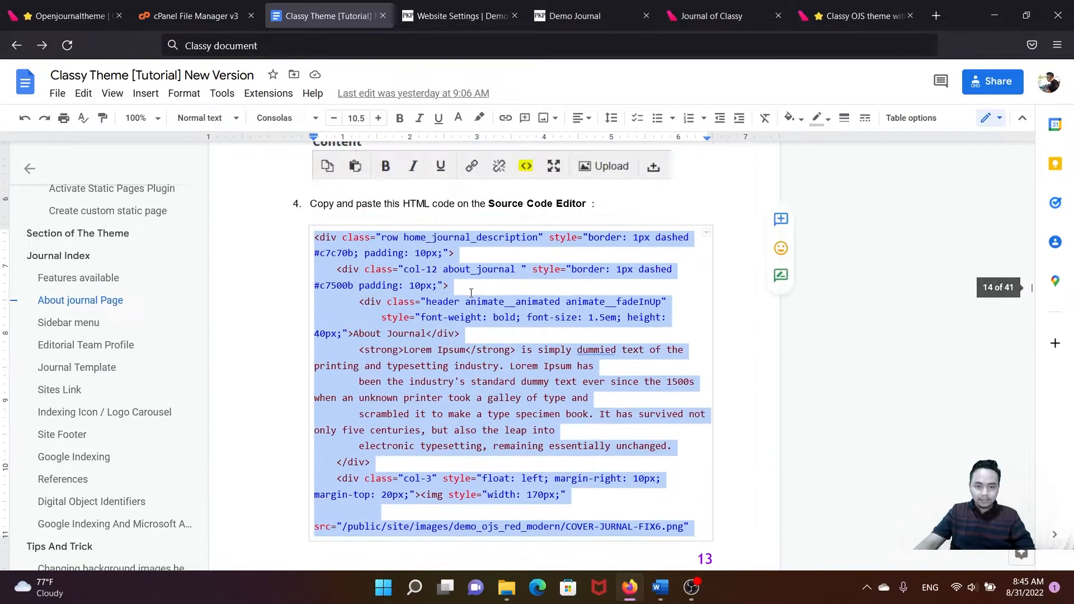
pyautogui.scroll(3, 471, 301)
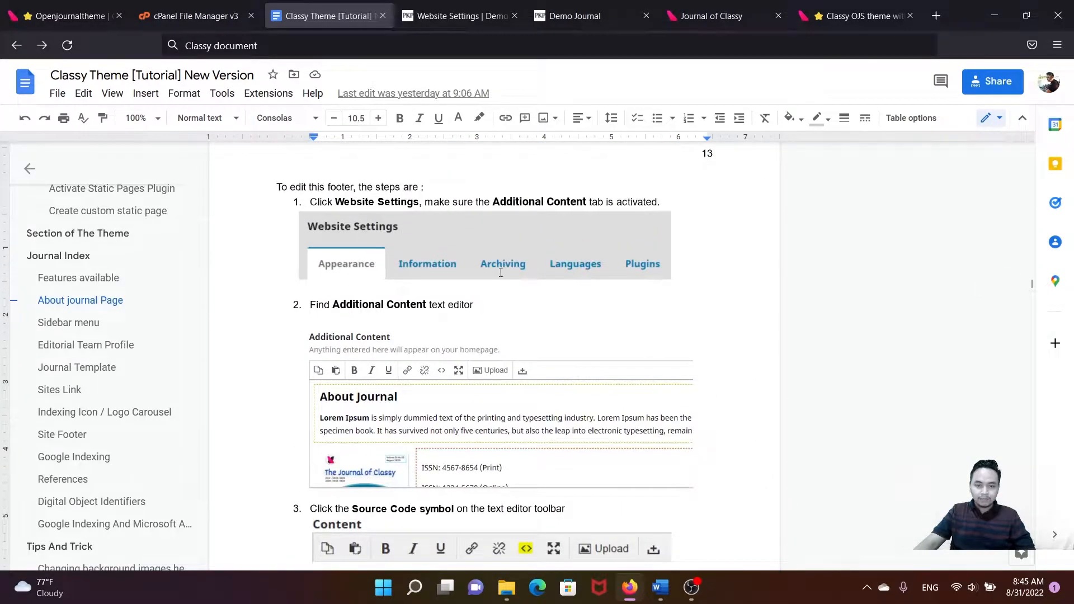
pyautogui.click(464, 15)
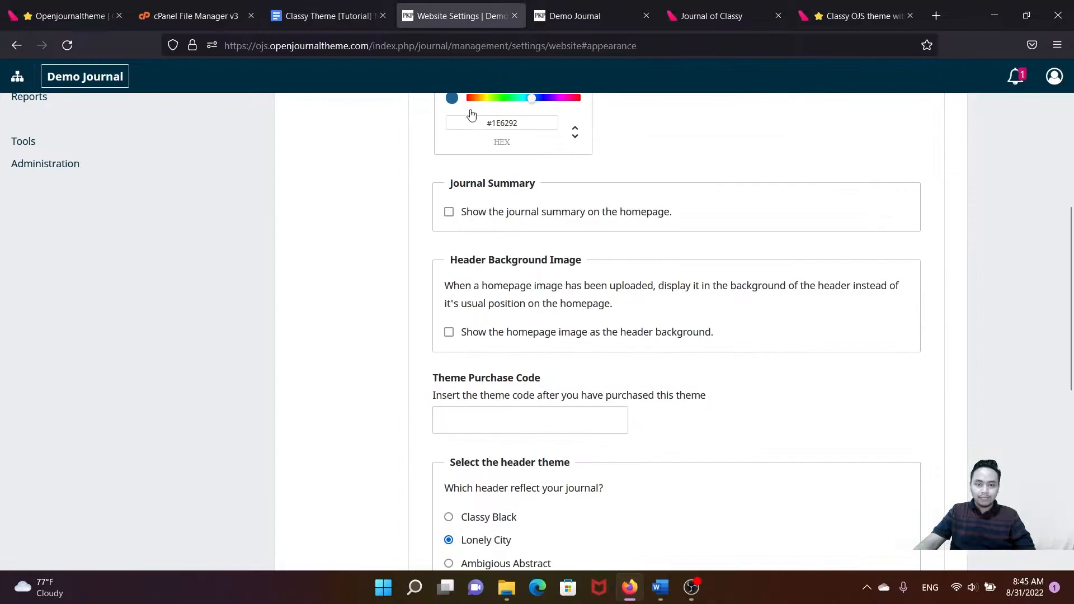
# - Insert the copied HTML code into the source code of the Additional Content field in the advanced appearance settings
pyautogui.scroll(6, 463, 193)
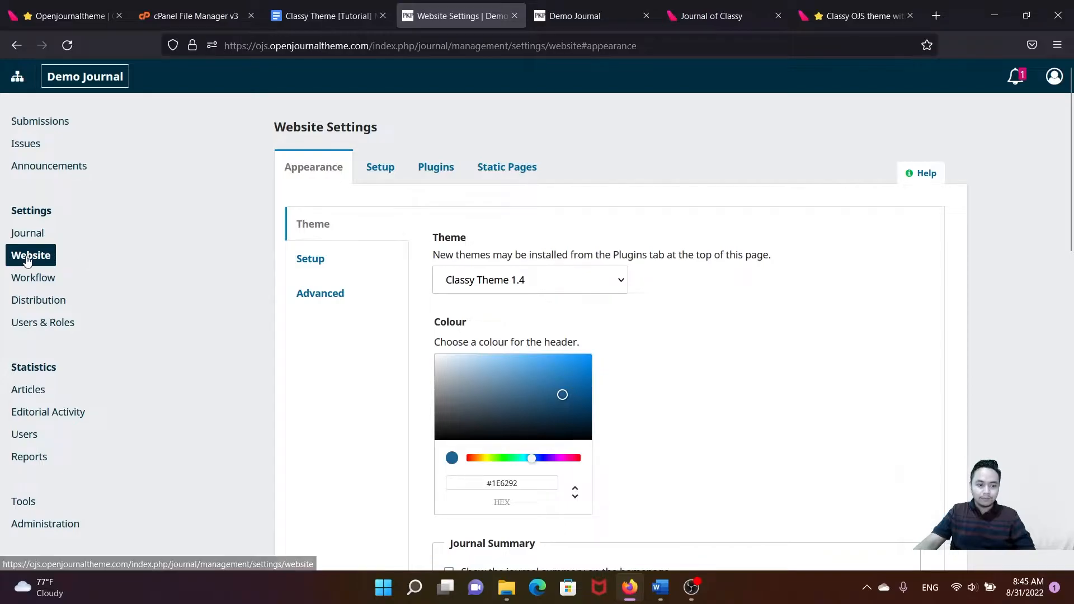
pyautogui.click(323, 295)
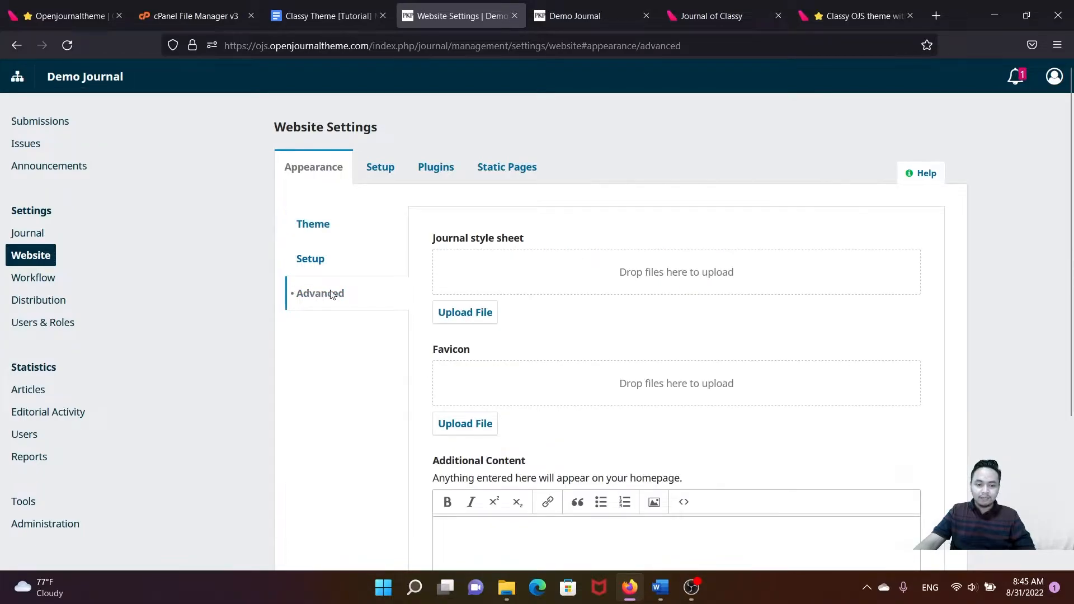
pyautogui.scroll(-3, 401, 311)
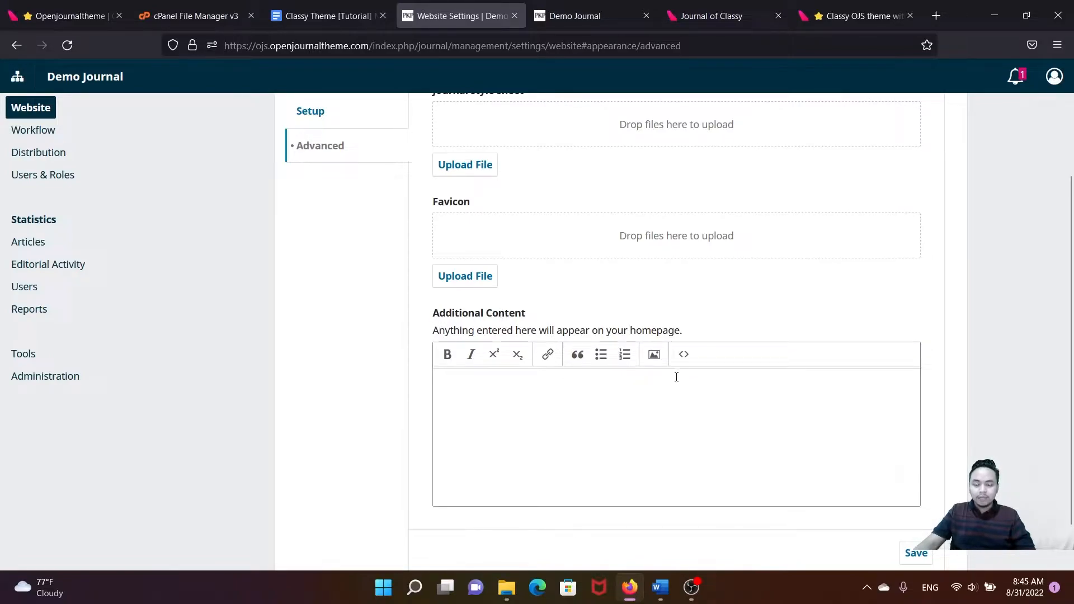
pyautogui.click(601, 400)
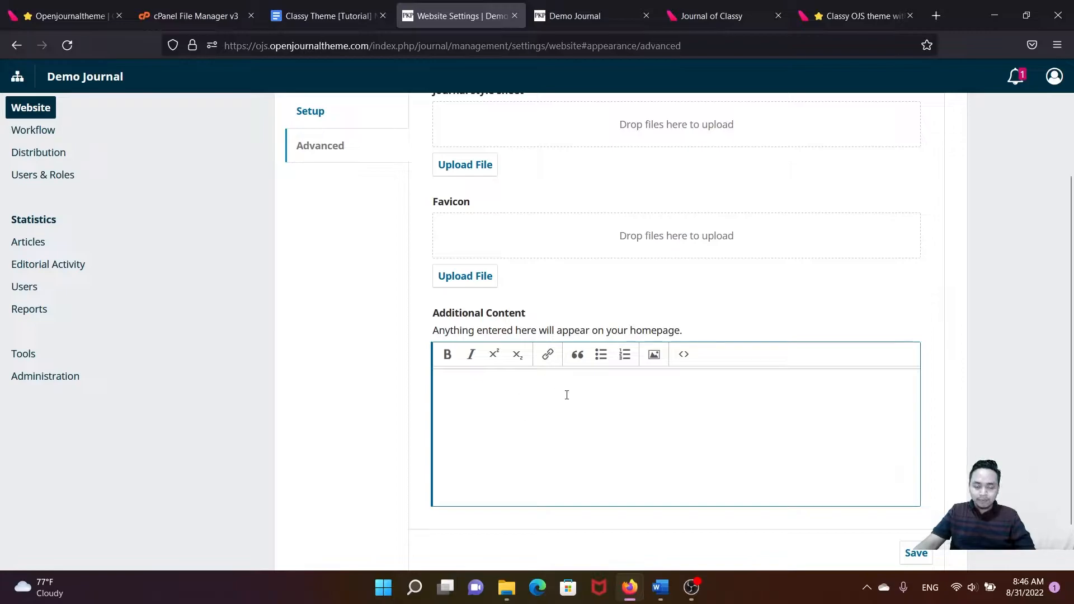
pyautogui.click(685, 357)
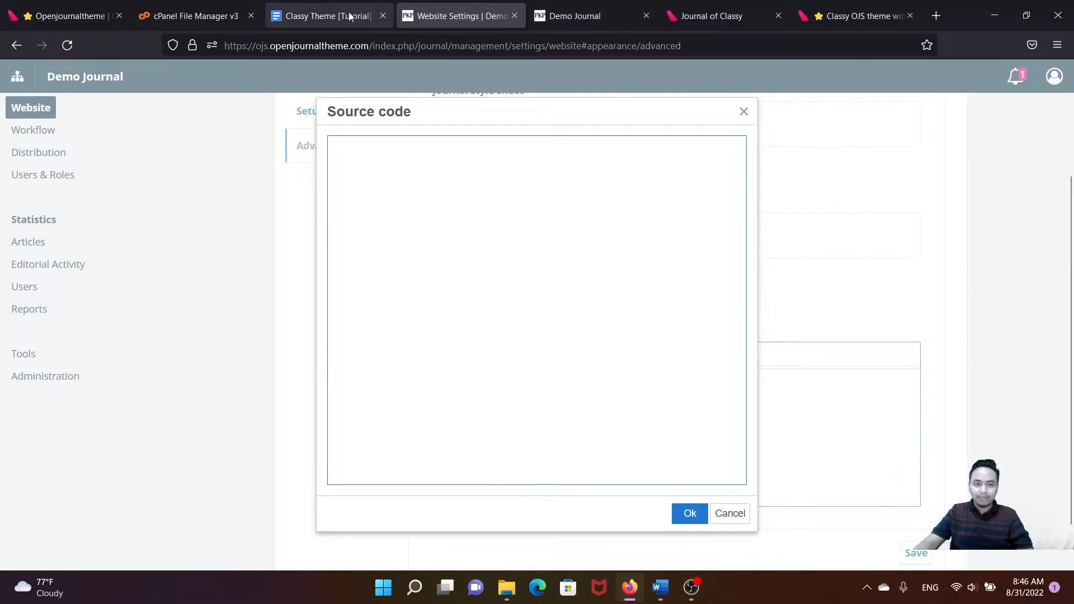
pyautogui.hotkey('ctrl', 'v')
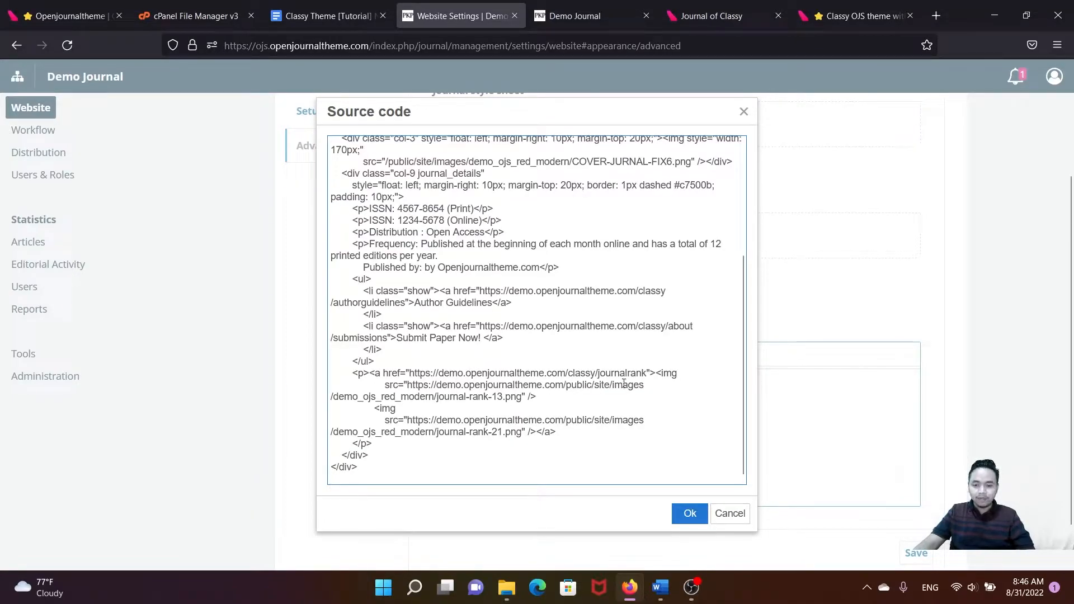
pyautogui.click(689, 513)
# - Review the inserted About Journal content and save the advanced appearance settings
pyautogui.scroll(-5, 655, 419)
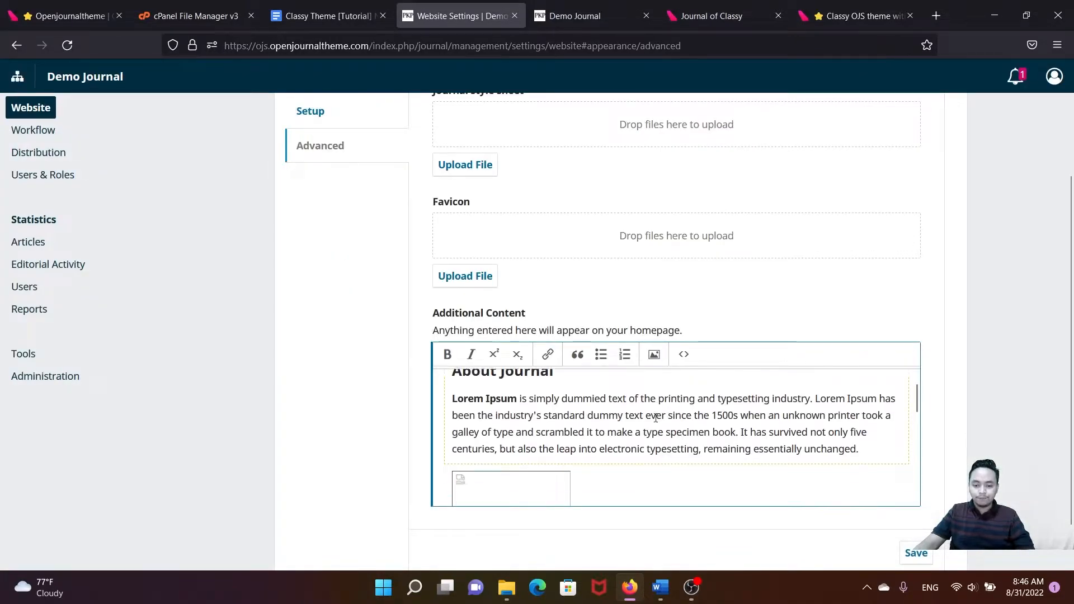
pyautogui.scroll(-3, 656, 419)
pyautogui.scroll(8, 684, 446)
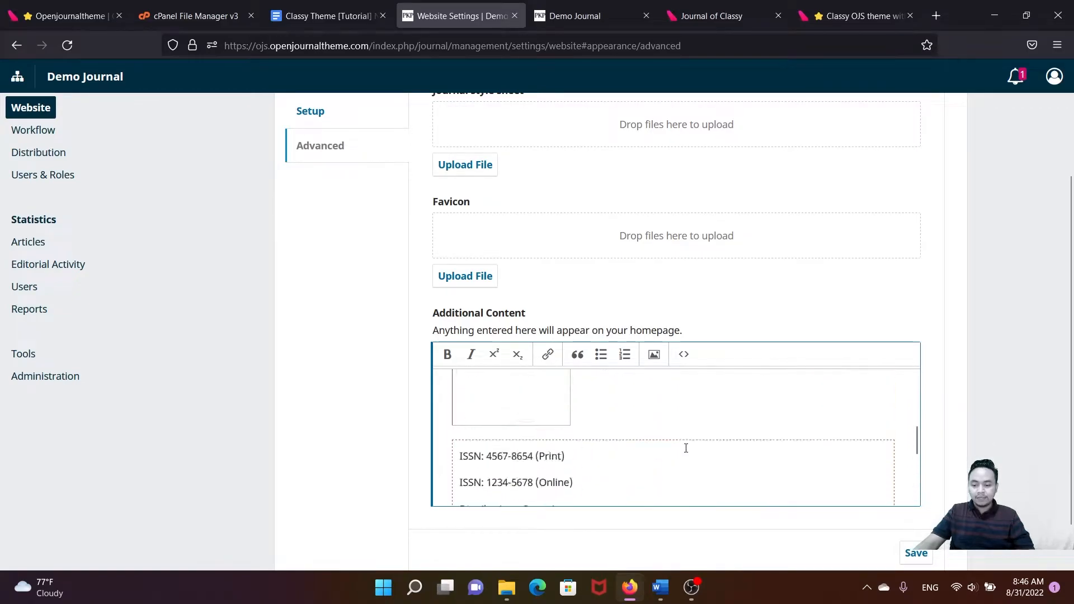
pyautogui.scroll(-1, 843, 493)
pyautogui.click(914, 502)
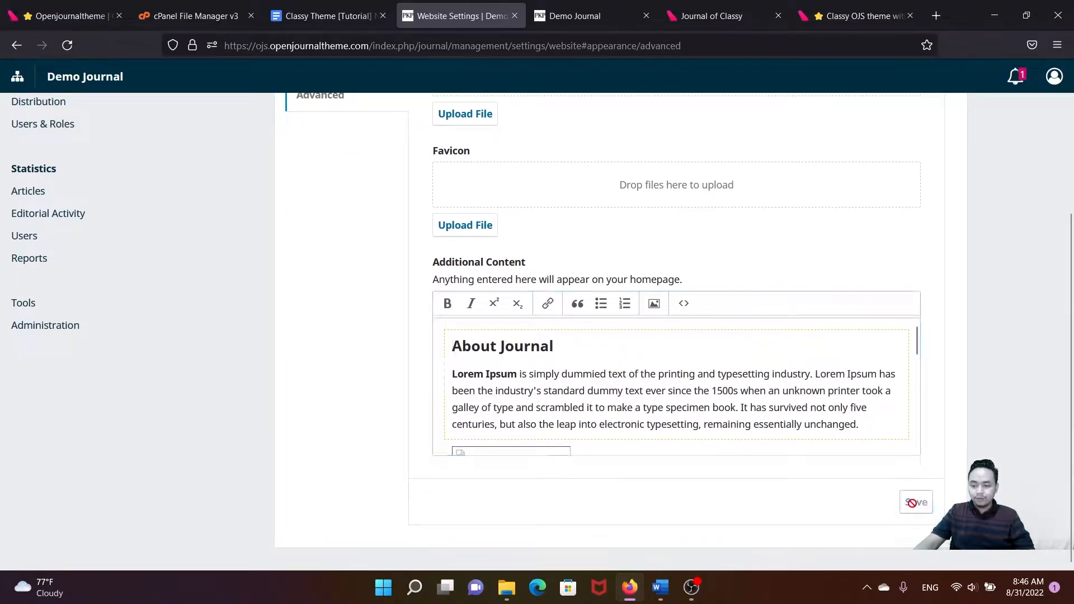
# - Reload the Demo Journal homepage and compare its About Journal section with the Journal of Classy demo site
pyautogui.click(574, 4)
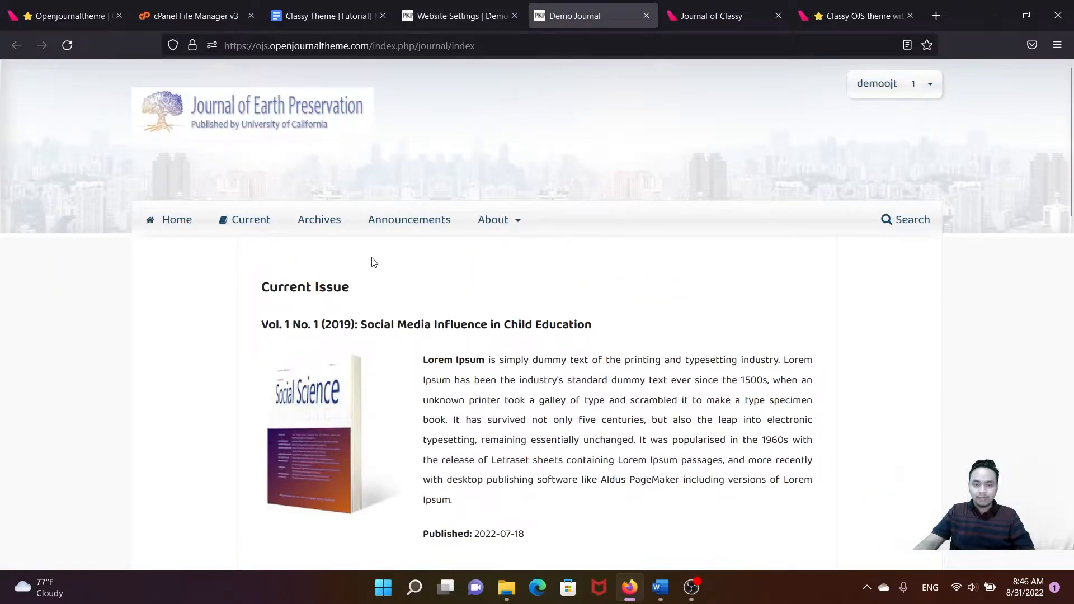
pyautogui.click(72, 45)
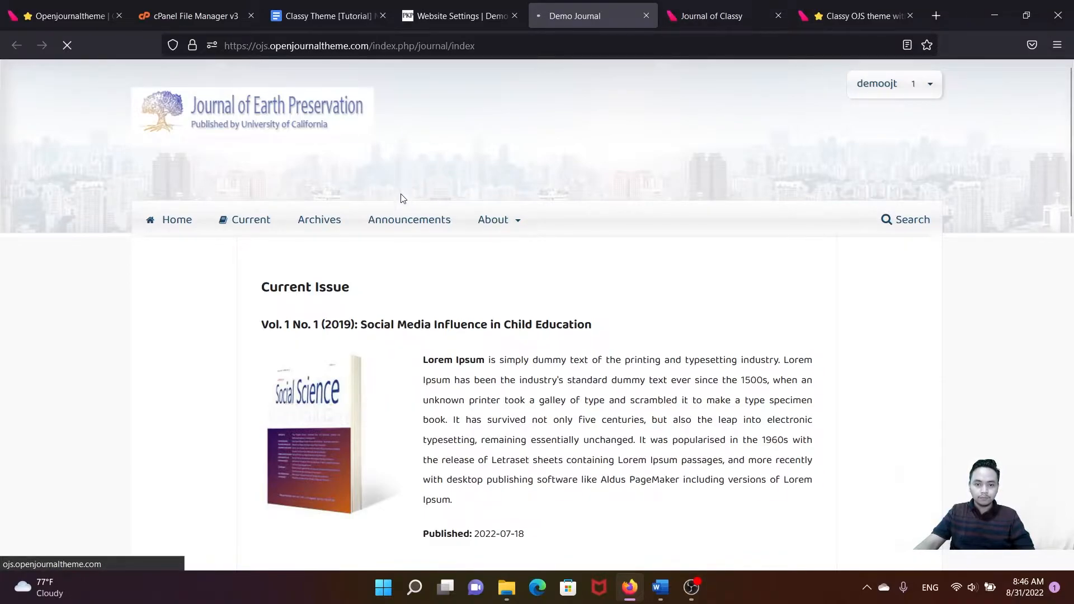
pyautogui.scroll(-2, 441, 215)
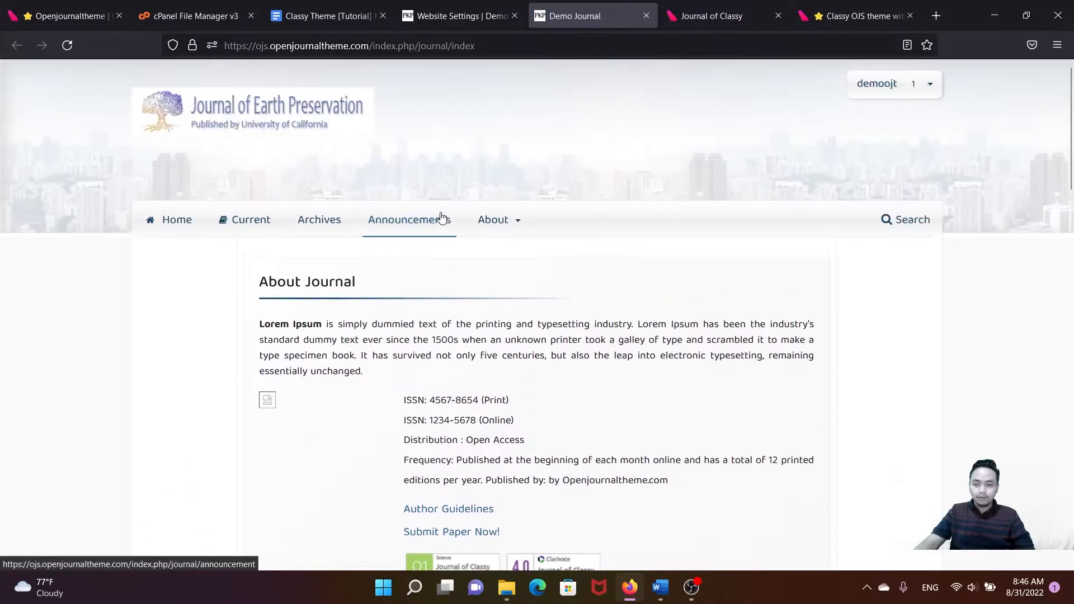
pyautogui.scroll(-4, 440, 213)
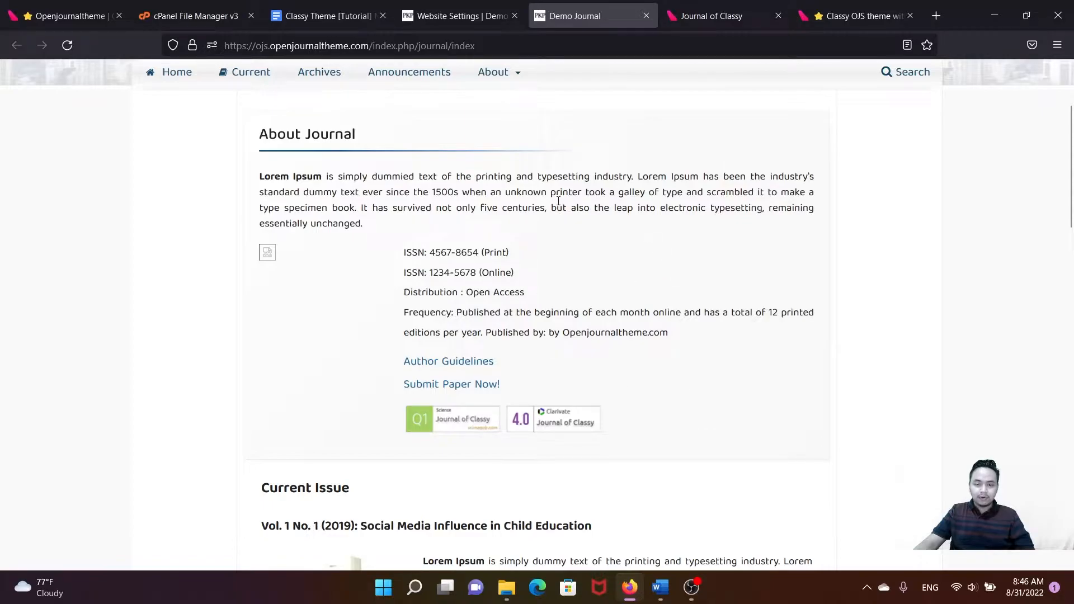
pyautogui.click(707, 17)
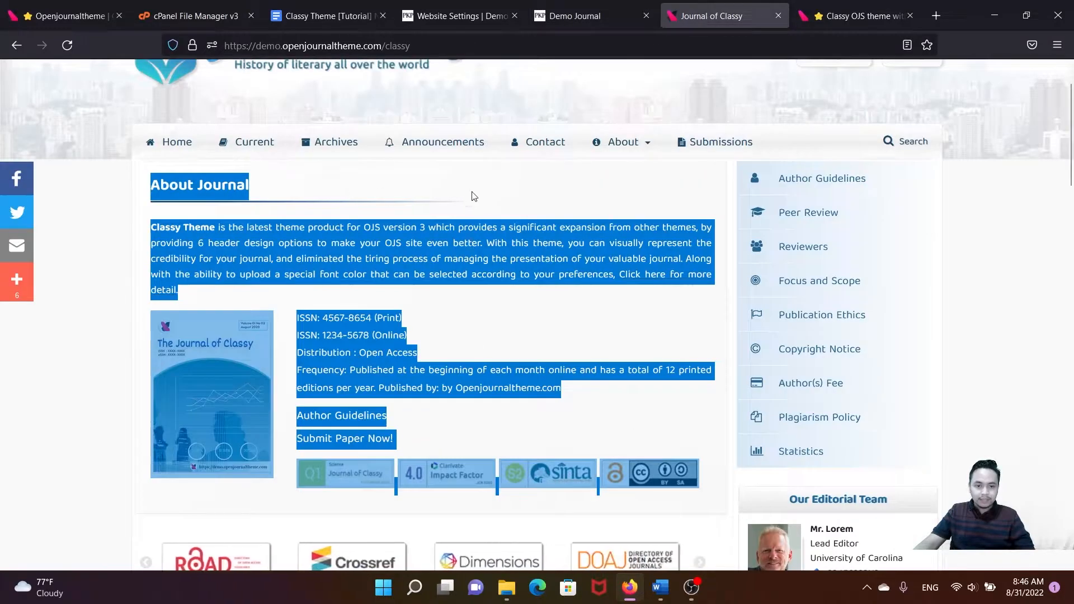
pyautogui.click(546, 116)
pyautogui.click(574, 17)
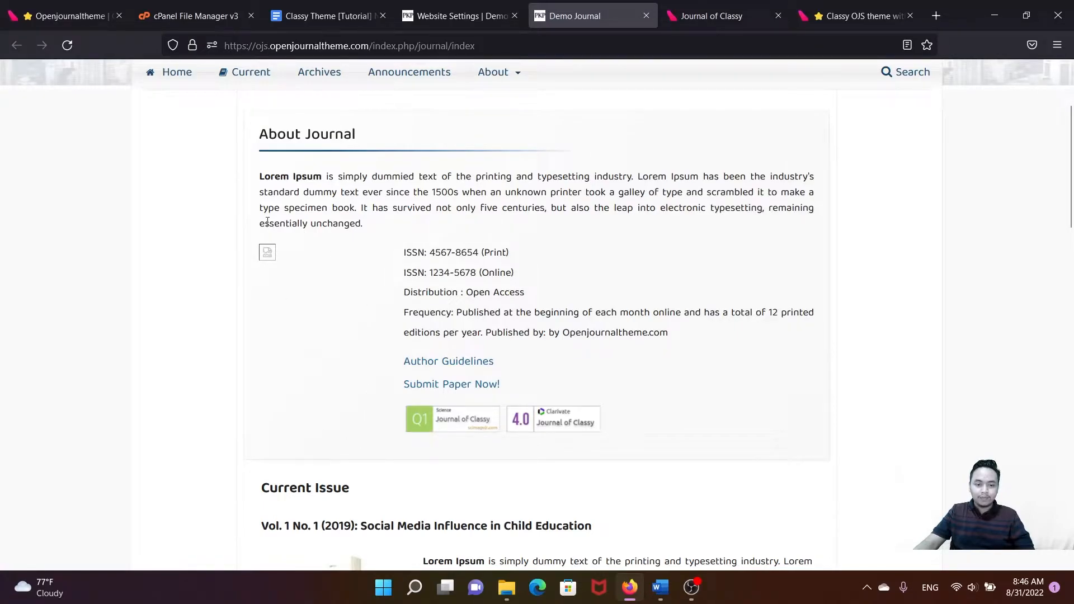
pyautogui.scroll(2, 345, 292)
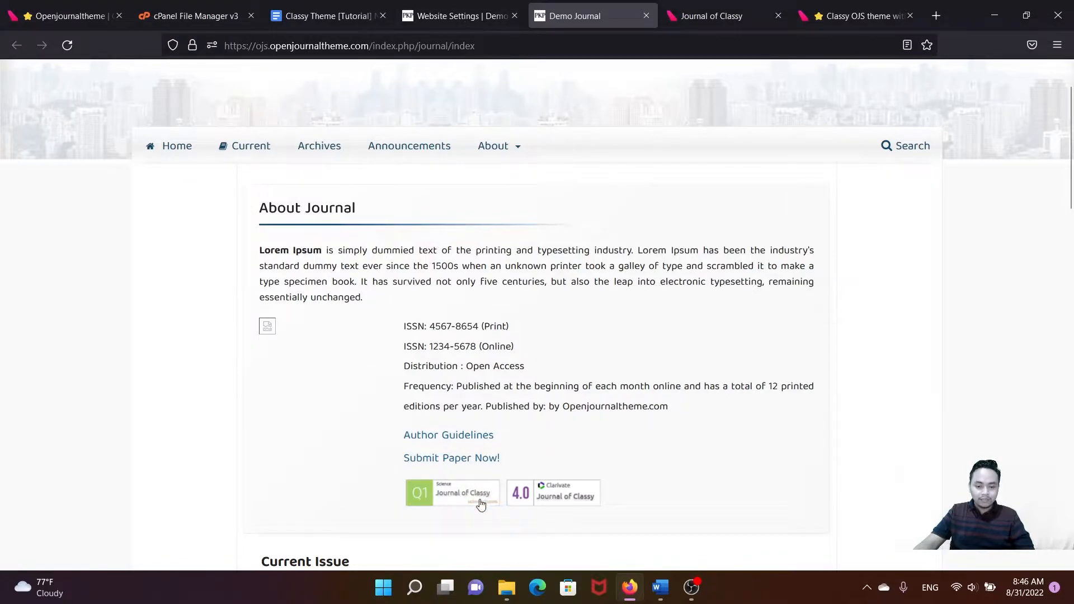
# - Check the image dimensions of COVER-JURNAL-FIX6.png in the Documents > Classy folder using its file properties in File Explorer
pyautogui.click(507, 588)
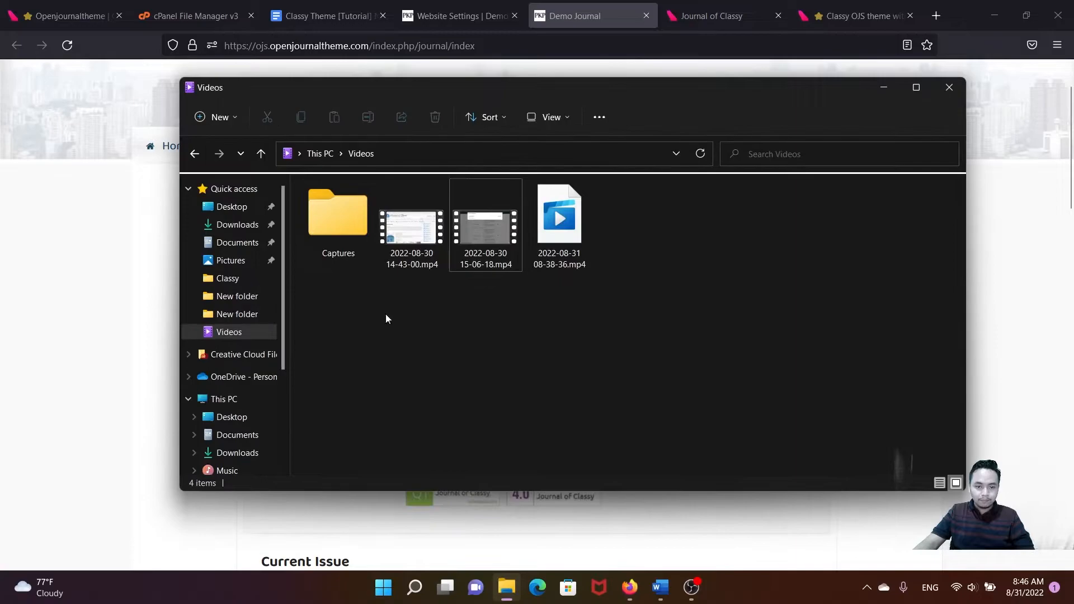
pyautogui.click(247, 244)
pyautogui.doubleClick(346, 275)
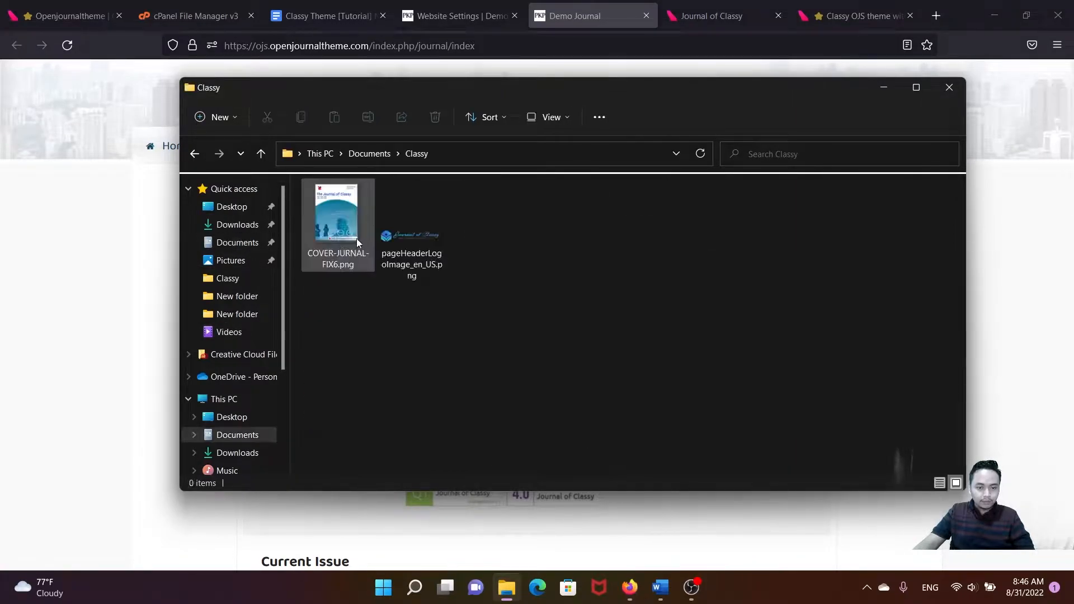
pyautogui.click(352, 232)
pyautogui.rightClick(353, 232)
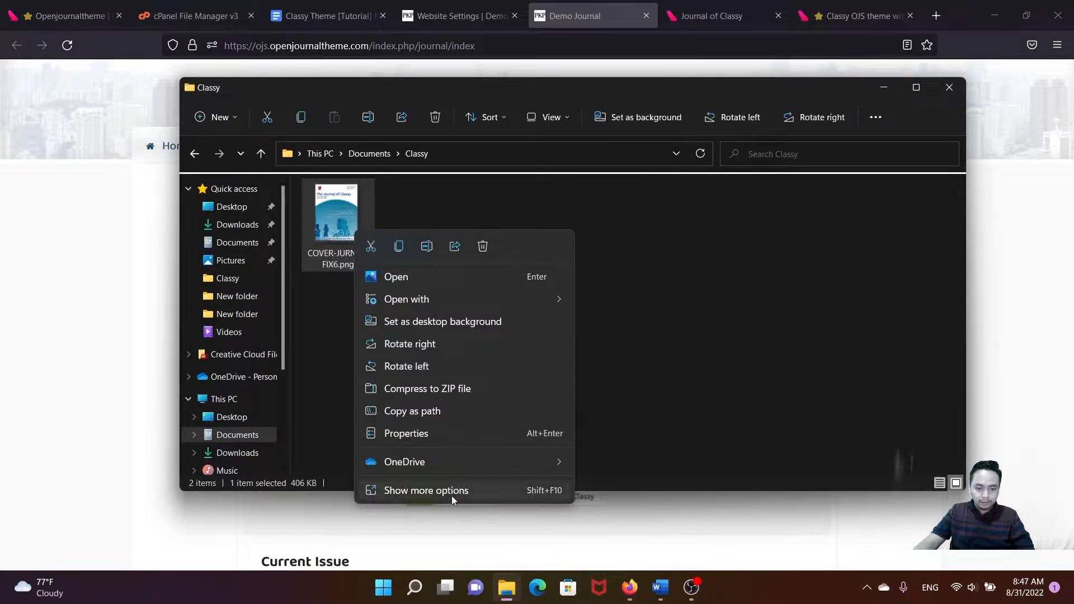
pyautogui.click(448, 491)
pyautogui.click(481, 478)
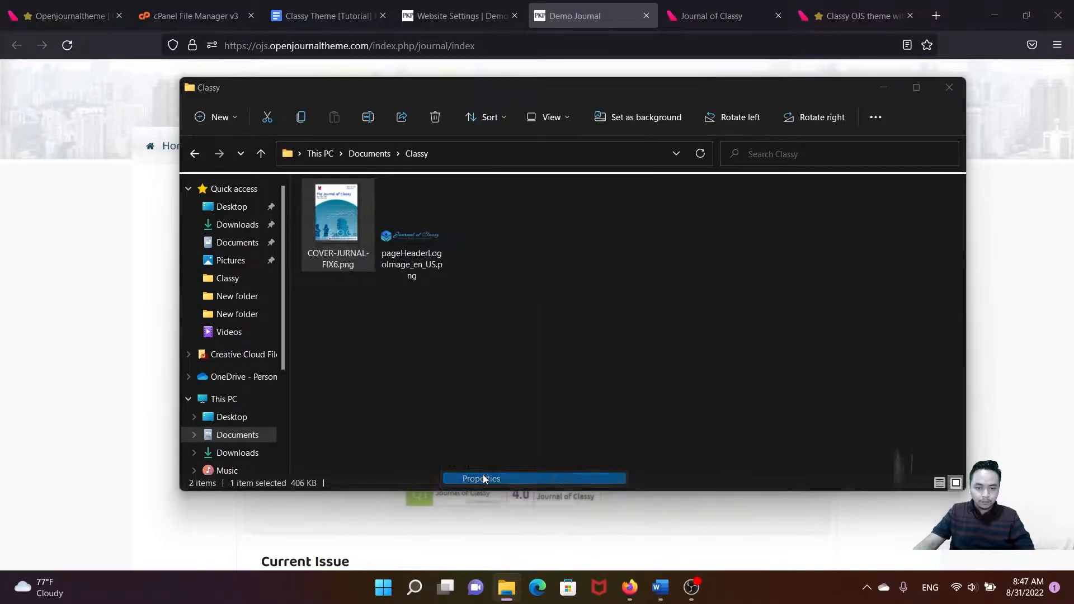
pyautogui.click(453, 249)
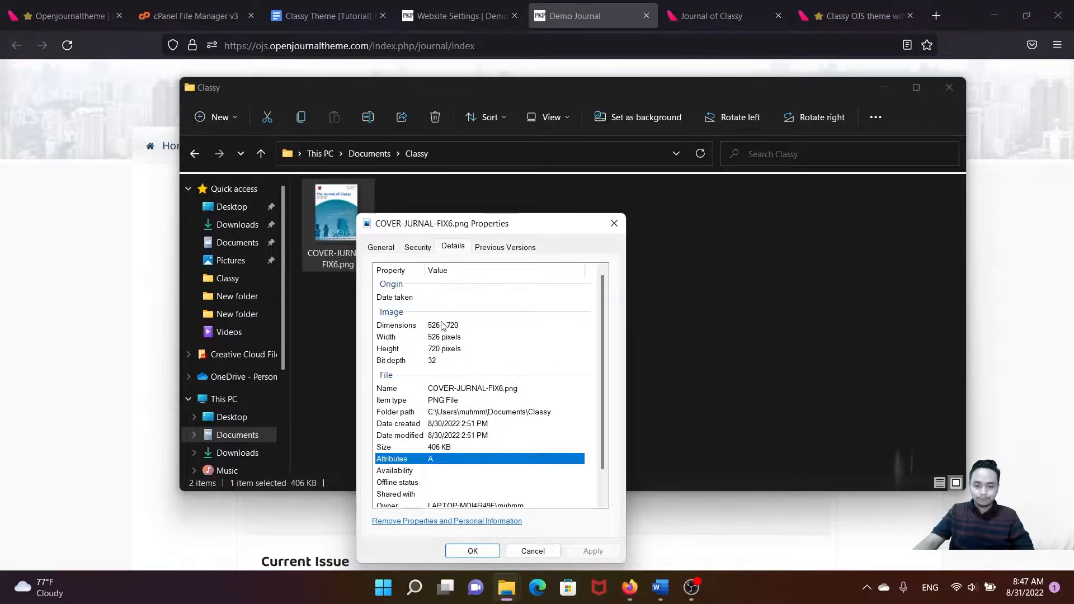
pyautogui.click(614, 227)
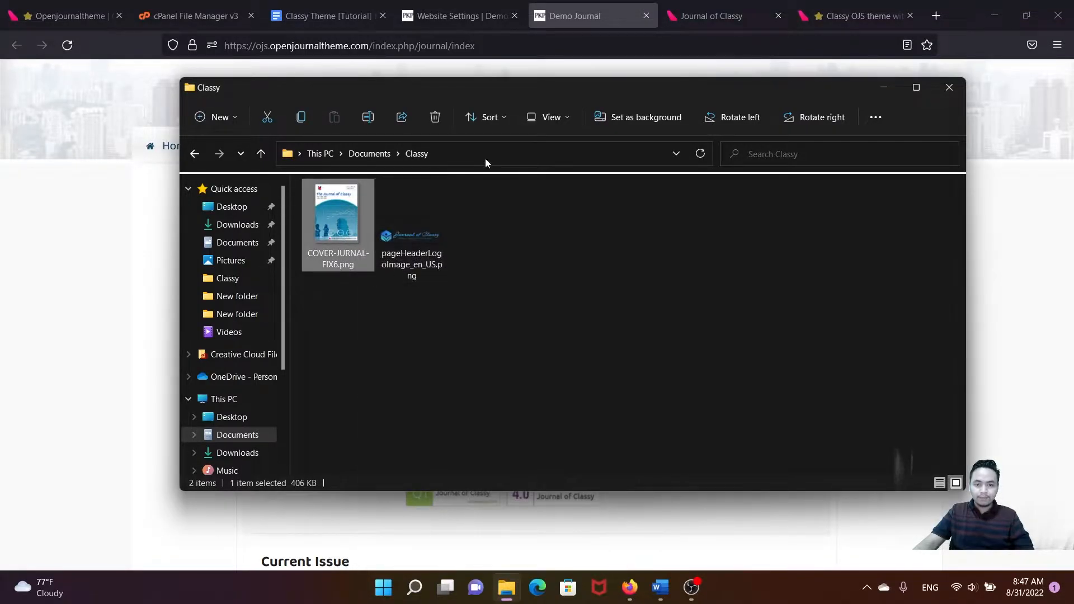
# - Return to the website settings in Firefox and open the image settings of the broken cover placeholder in Additional Content
pyautogui.click(467, 15)
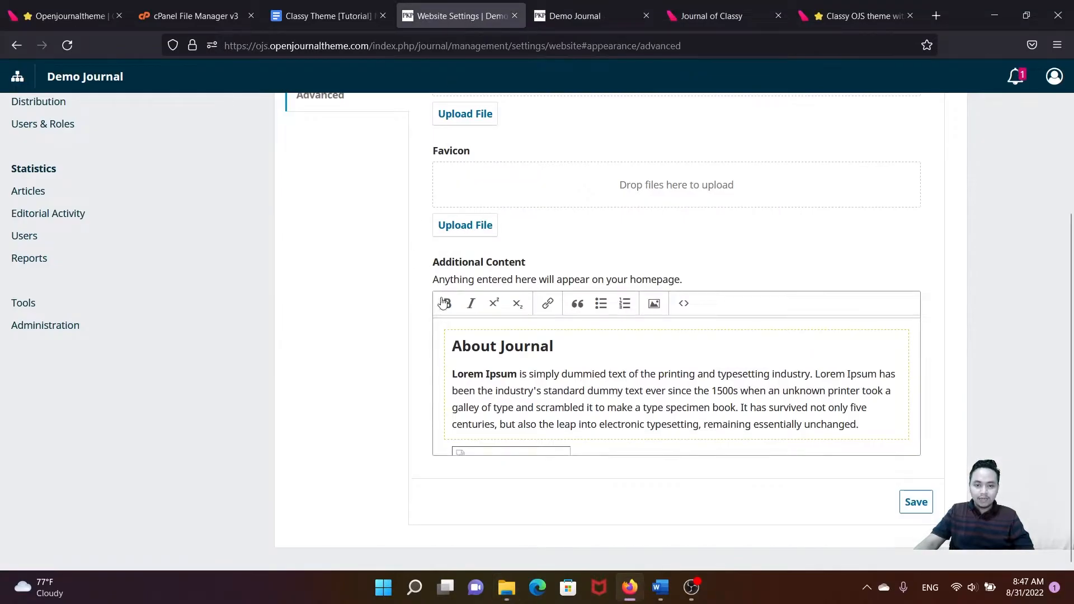
pyautogui.scroll(4, 440, 302)
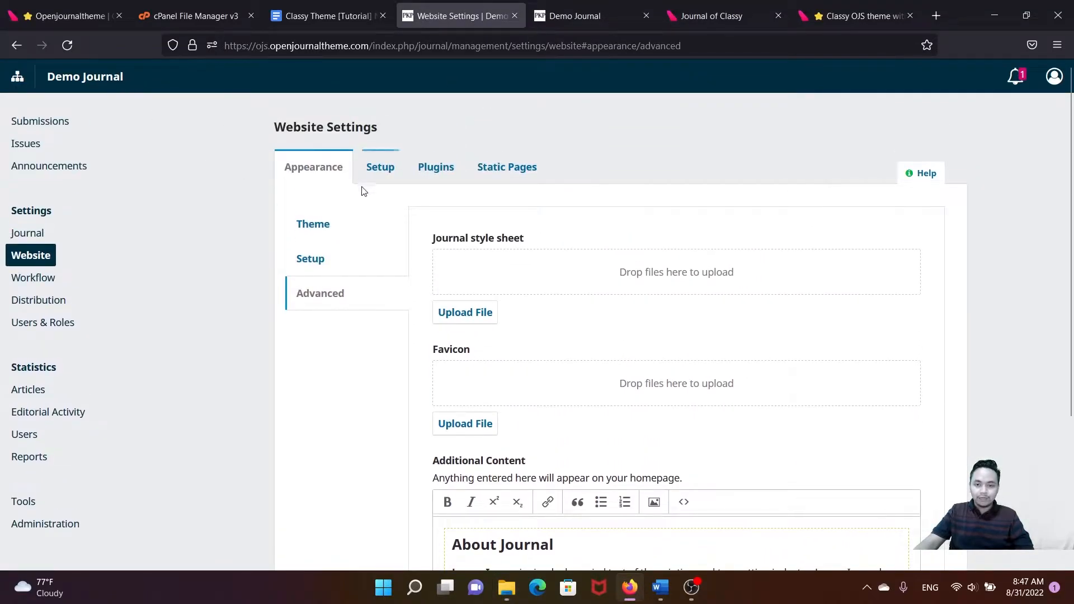
pyautogui.scroll(-4, 364, 191)
pyautogui.scroll(3, 442, 303)
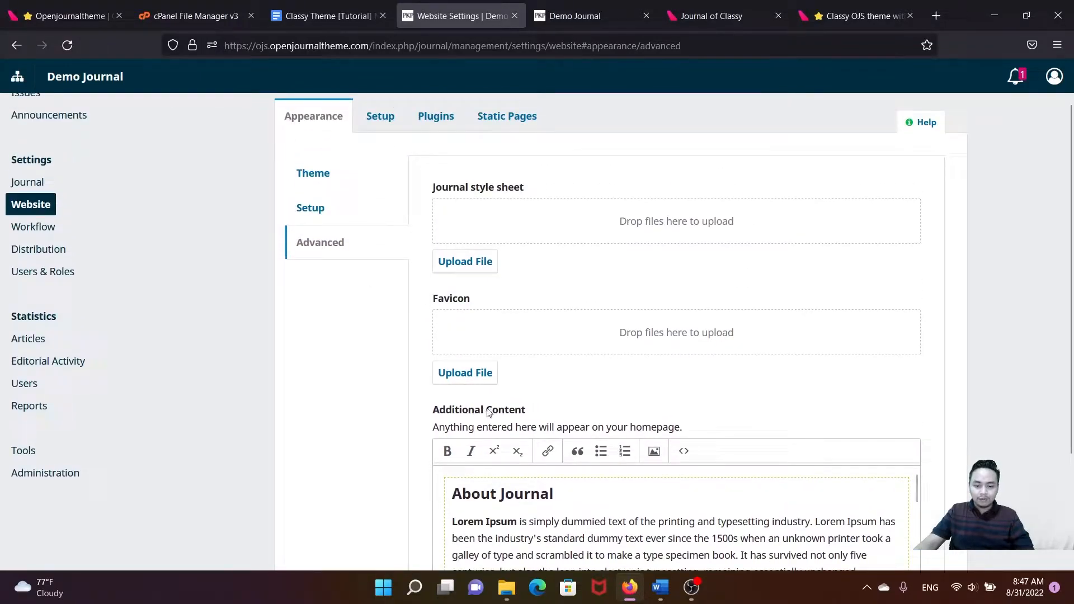
pyautogui.scroll(-1, 534, 390)
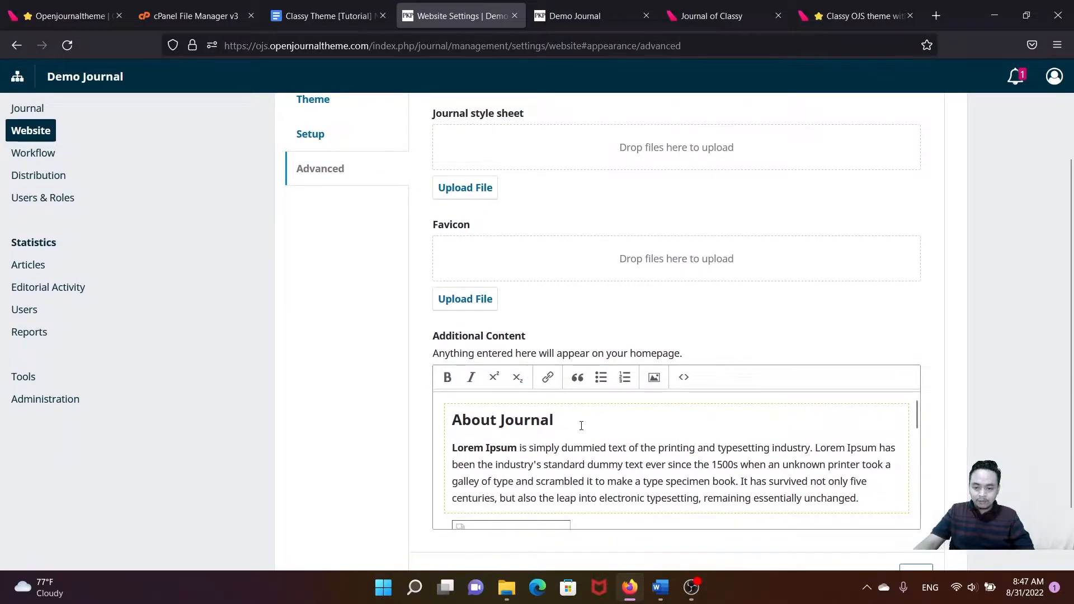
pyautogui.scroll(-2, 581, 425)
pyautogui.scroll(-1, 602, 297)
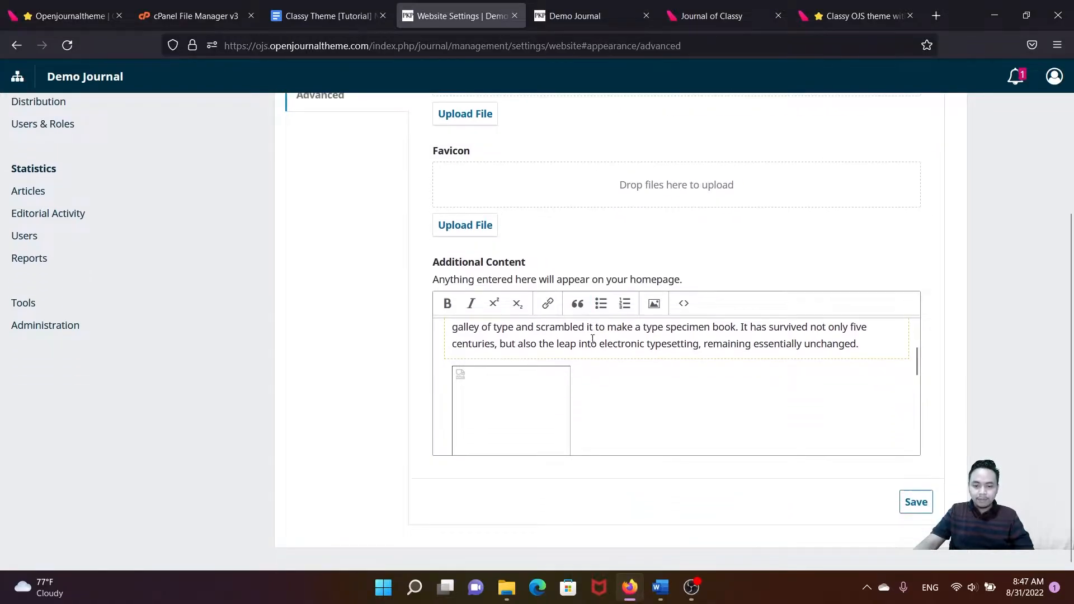
pyautogui.scroll(2, 551, 393)
pyautogui.scroll(-2, 551, 394)
pyautogui.scroll(-2, 524, 376)
pyautogui.scroll(2, 521, 377)
pyautogui.scroll(-2, 516, 386)
pyautogui.scroll(1, 514, 387)
pyautogui.click(516, 389)
pyautogui.scroll(-1, 503, 388)
pyautogui.scroll(1, 496, 385)
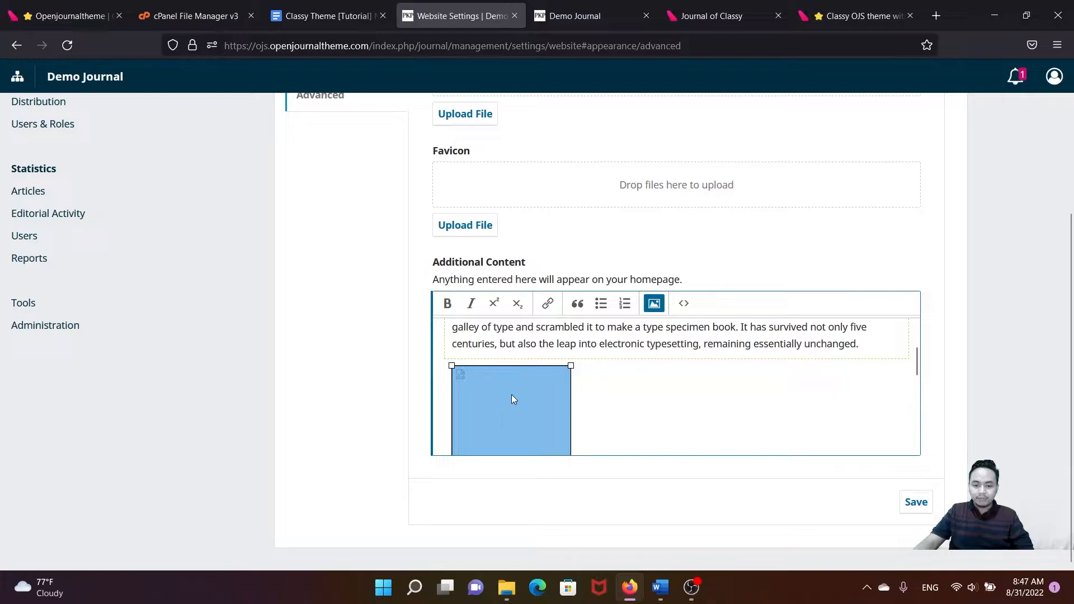
pyautogui.click(655, 305)
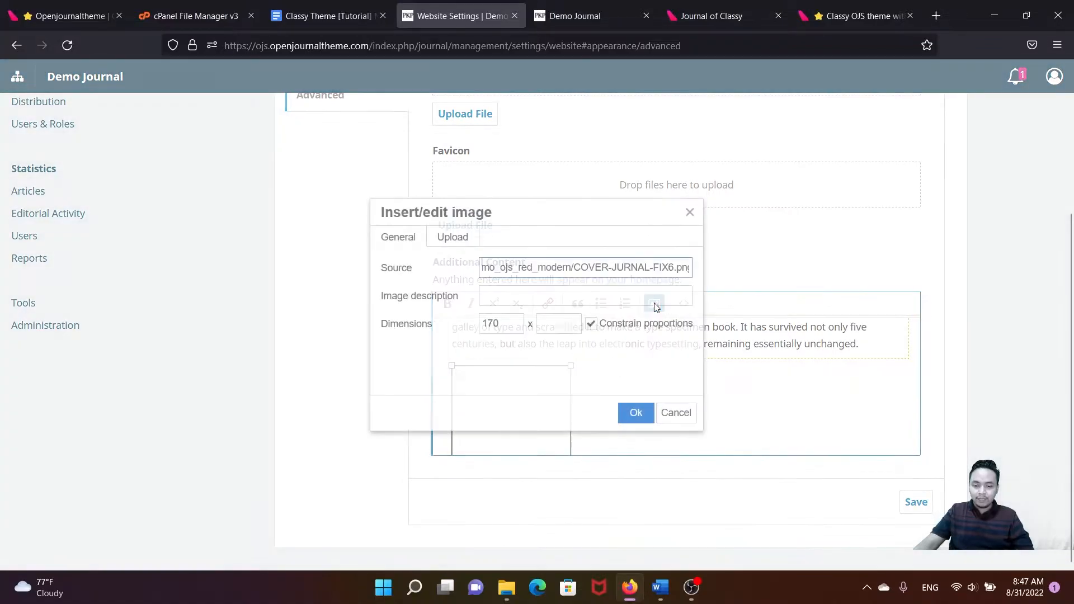
# - Replace the placeholder with COVER-JURNAL-FIX6.png uploaded from the Documents > Classy folder and check it in the Additional Content field
pyautogui.click(464, 241)
pyautogui.click(535, 272)
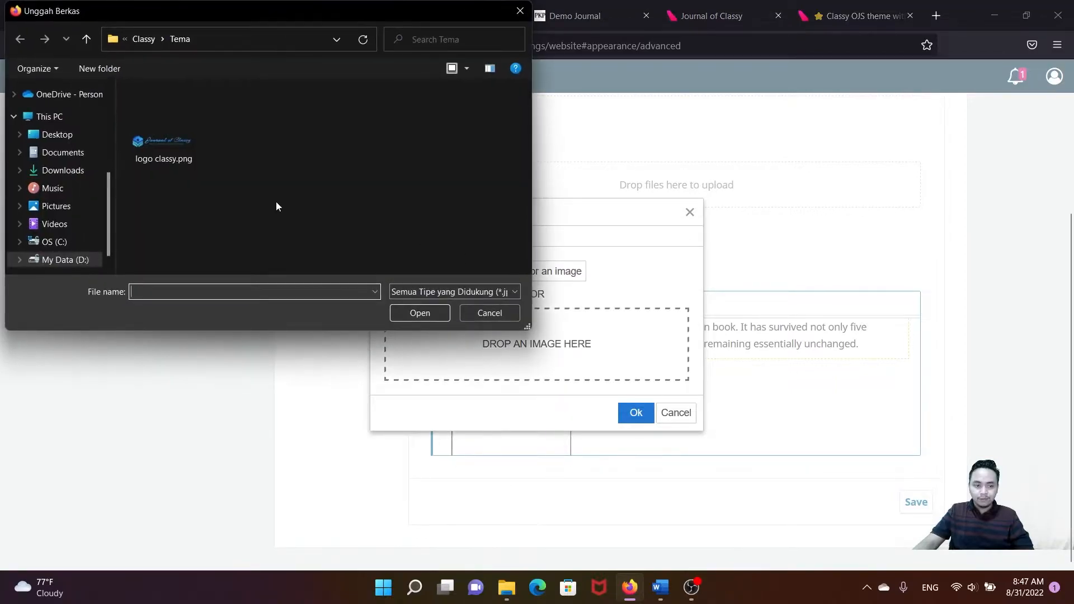
pyautogui.click(149, 43)
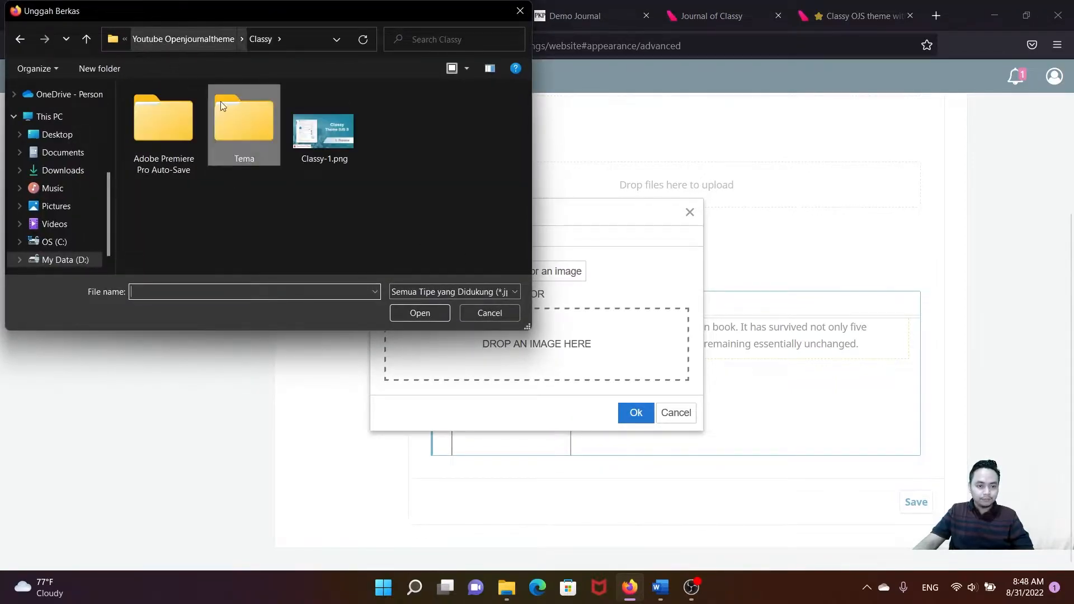
pyautogui.click(73, 152)
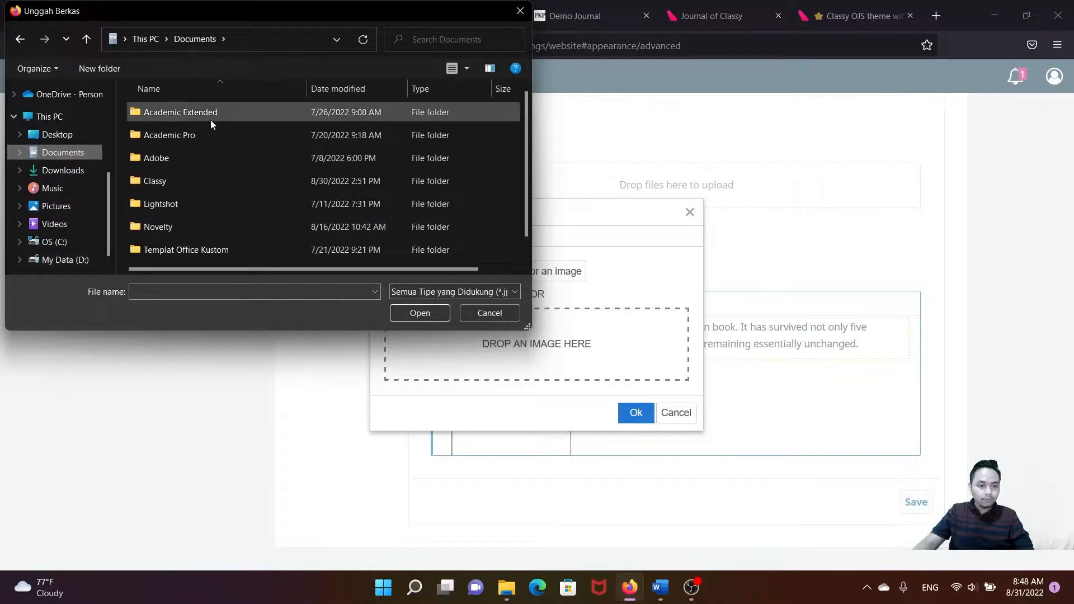
pyautogui.doubleClick(162, 181)
pyautogui.click(180, 132)
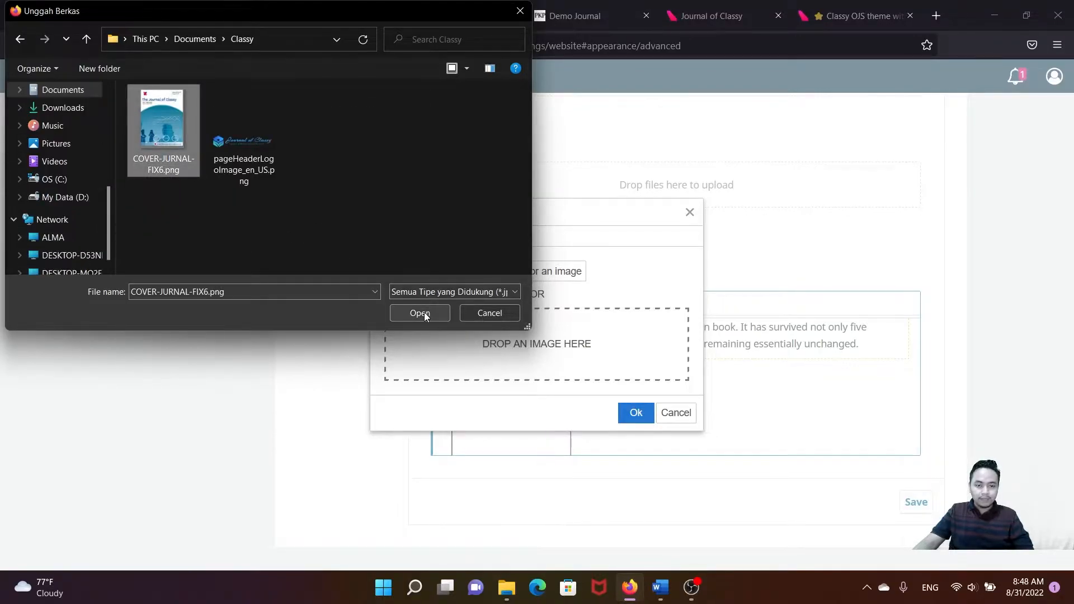
pyautogui.click(423, 312)
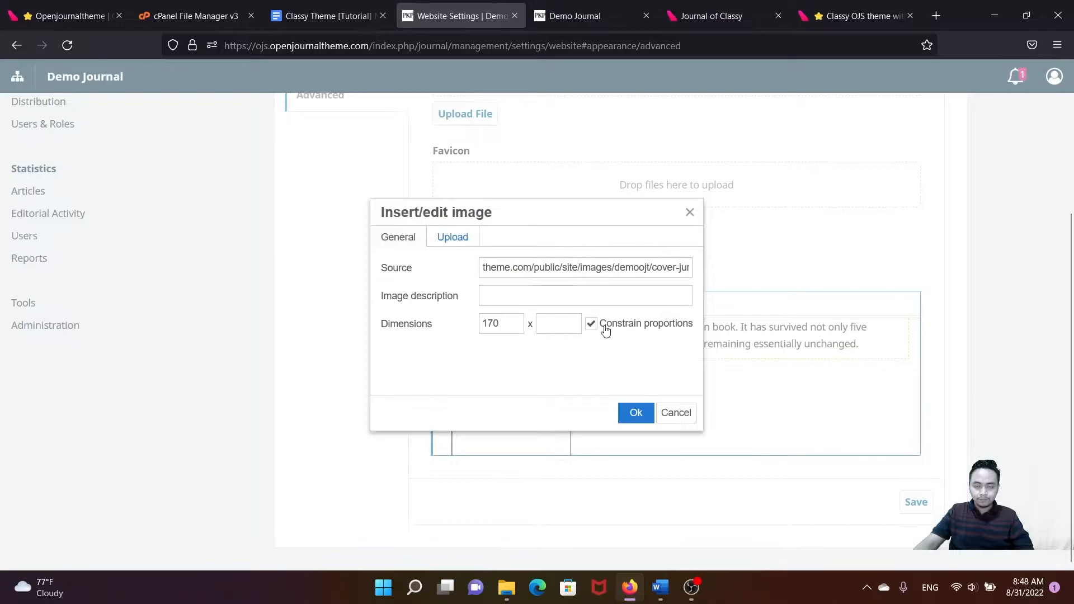
pyautogui.click(636, 413)
pyautogui.scroll(-5, 636, 388)
pyautogui.scroll(-5, 703, 374)
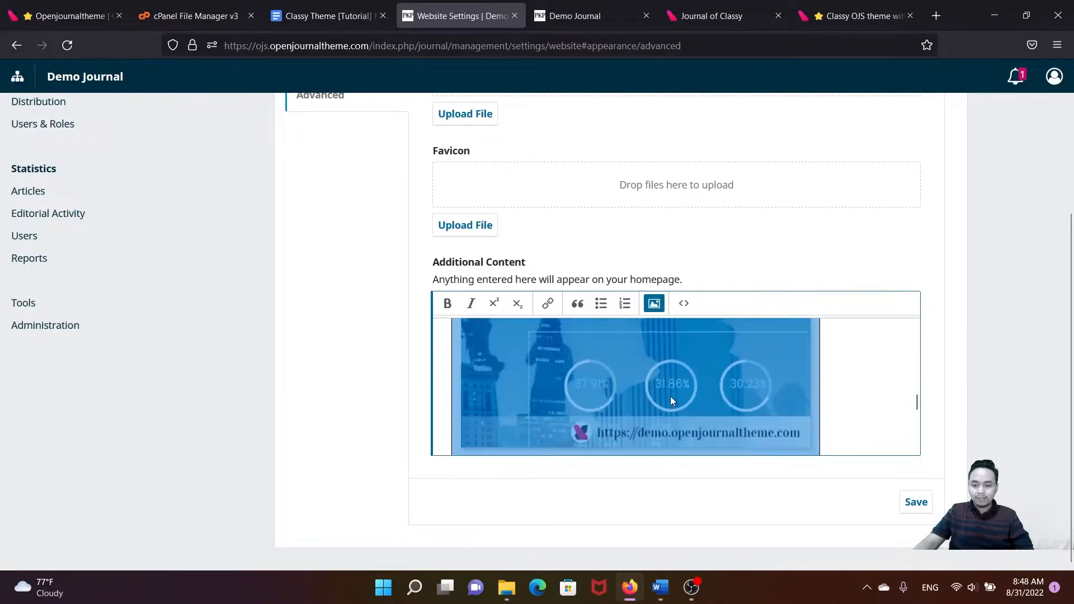
# - Save the Additional Content with the new cover image, reload the Demo Journal homepage and check its About Journal section
pyautogui.click(916, 502)
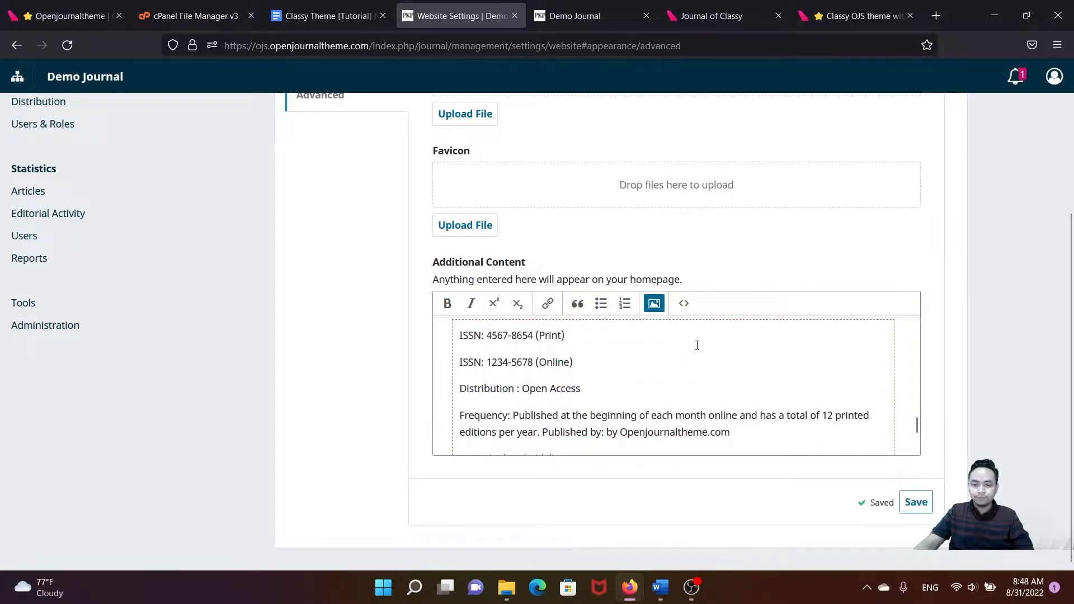
pyautogui.click(579, 17)
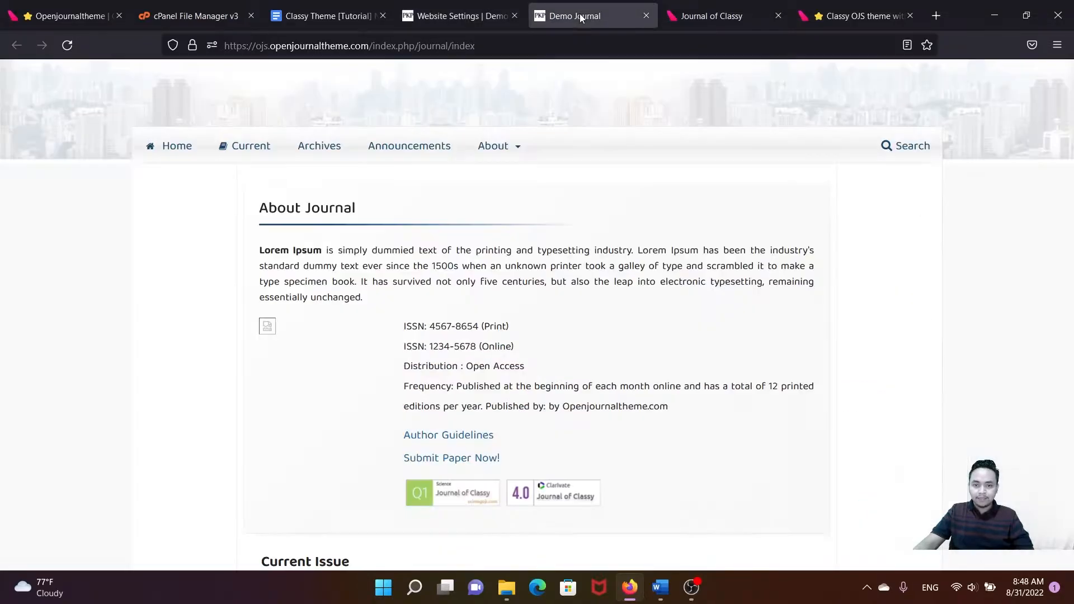
pyautogui.click(68, 45)
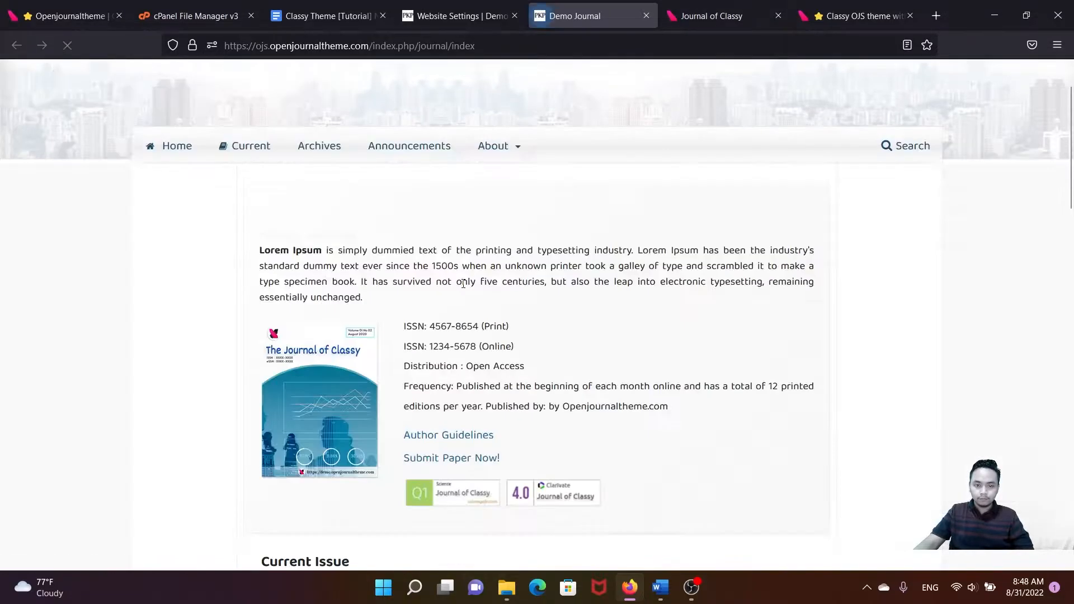
pyautogui.scroll(-1, 424, 305)
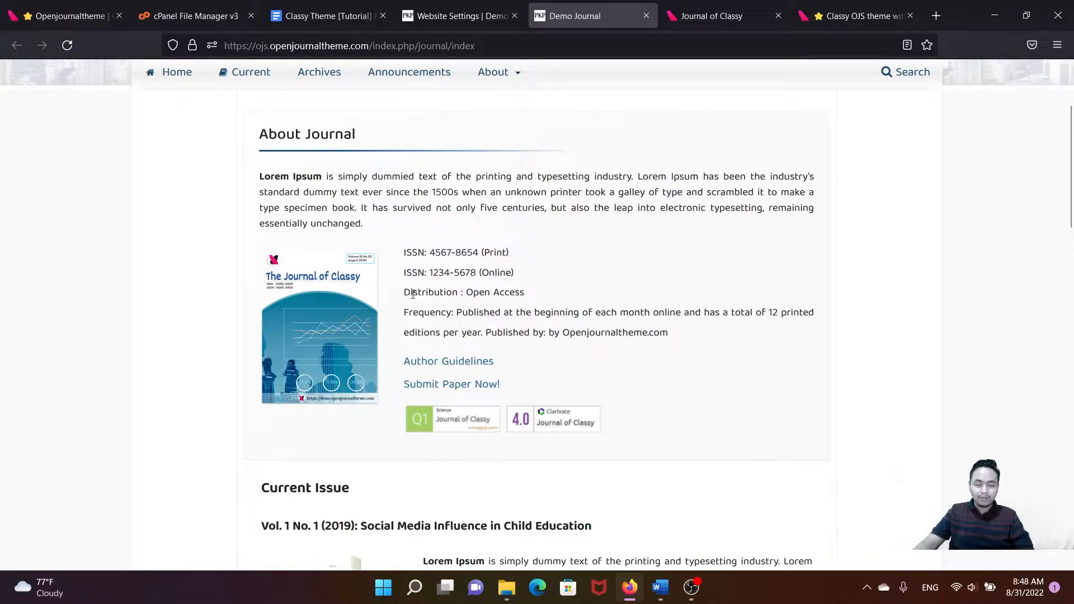
pyautogui.moveTo(324, 177); pyautogui.dragTo(355, 224)
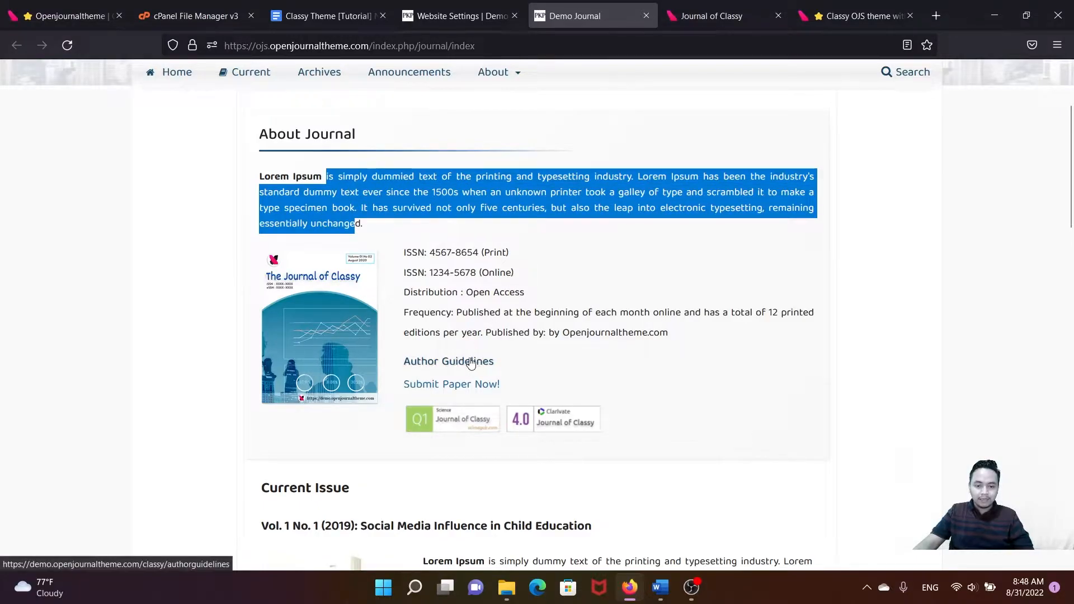
# - Return to the website settings and review the About Journal heading, description and journal details in the Additional Content field
pyautogui.click(456, 15)
pyautogui.scroll(2, 499, 274)
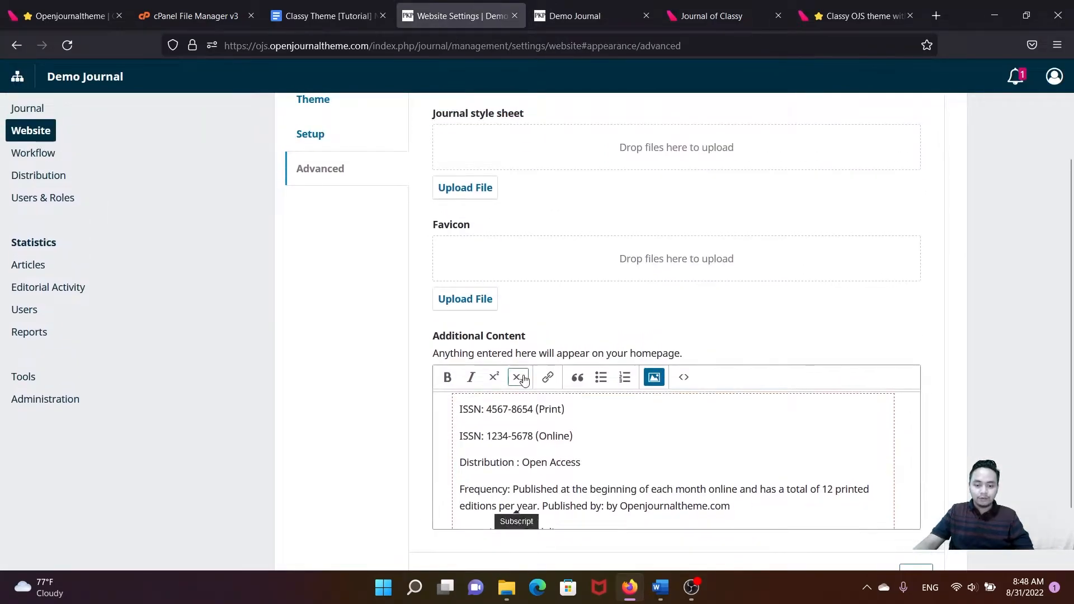
pyautogui.scroll(4, 524, 380)
pyautogui.scroll(5, 539, 431)
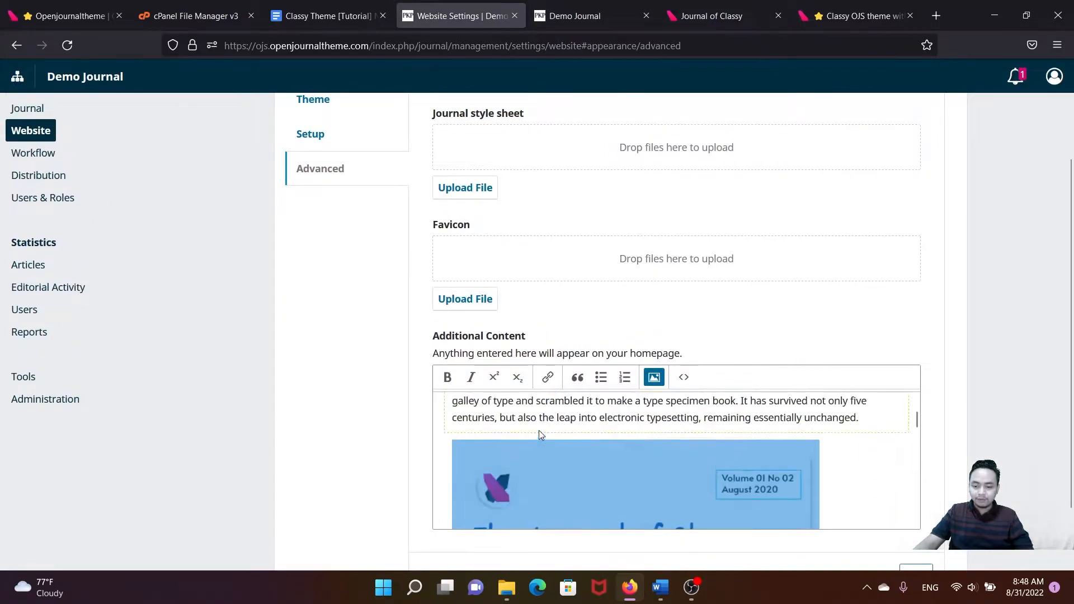
pyautogui.click(521, 448)
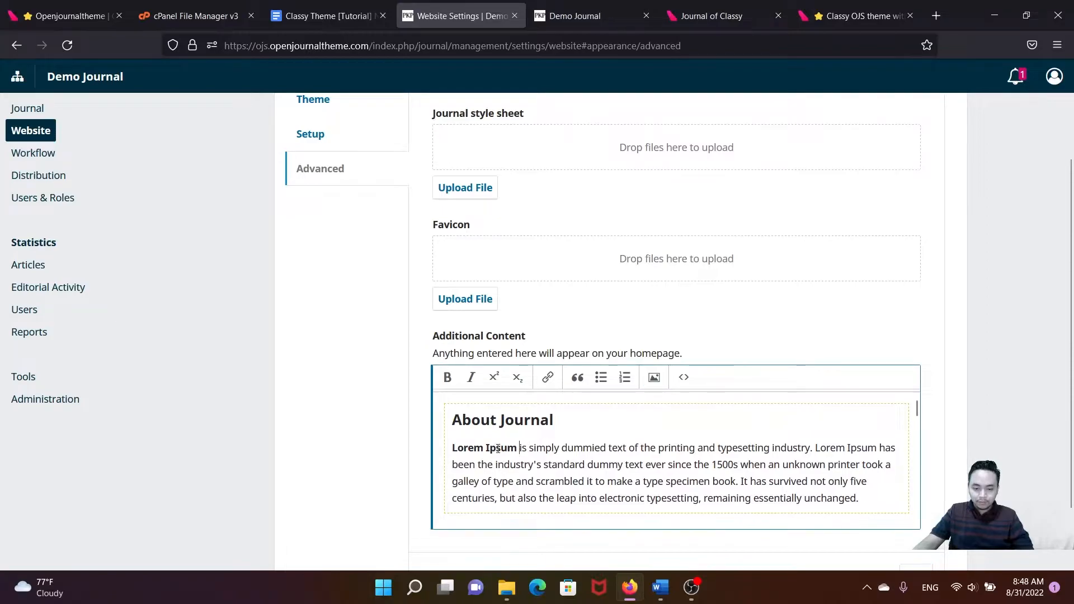
pyautogui.moveTo(459, 448); pyautogui.dragTo(850, 498)
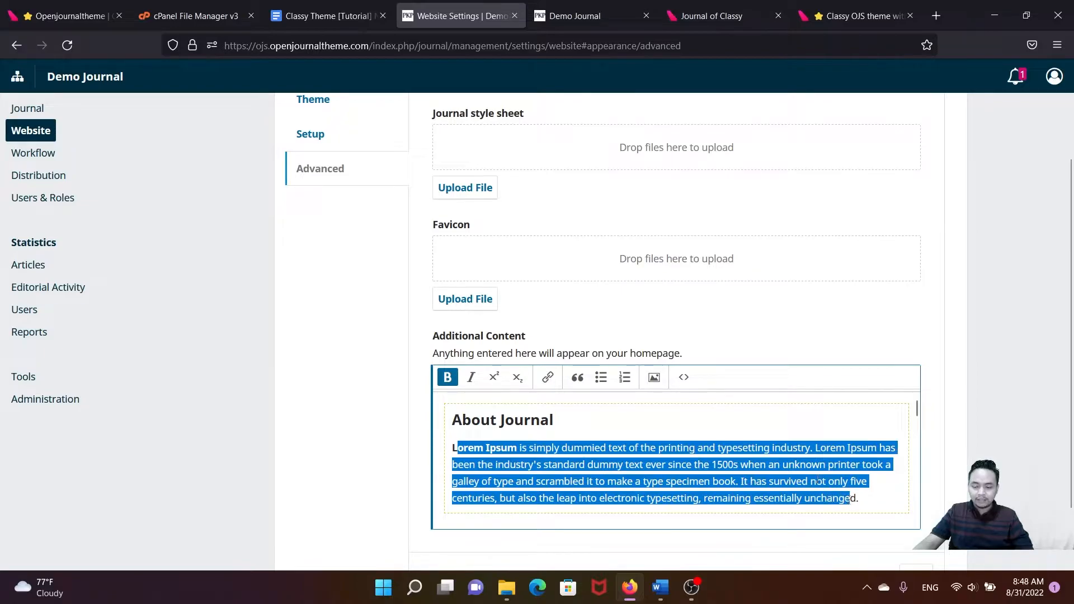
pyautogui.scroll(-10, 651, 451)
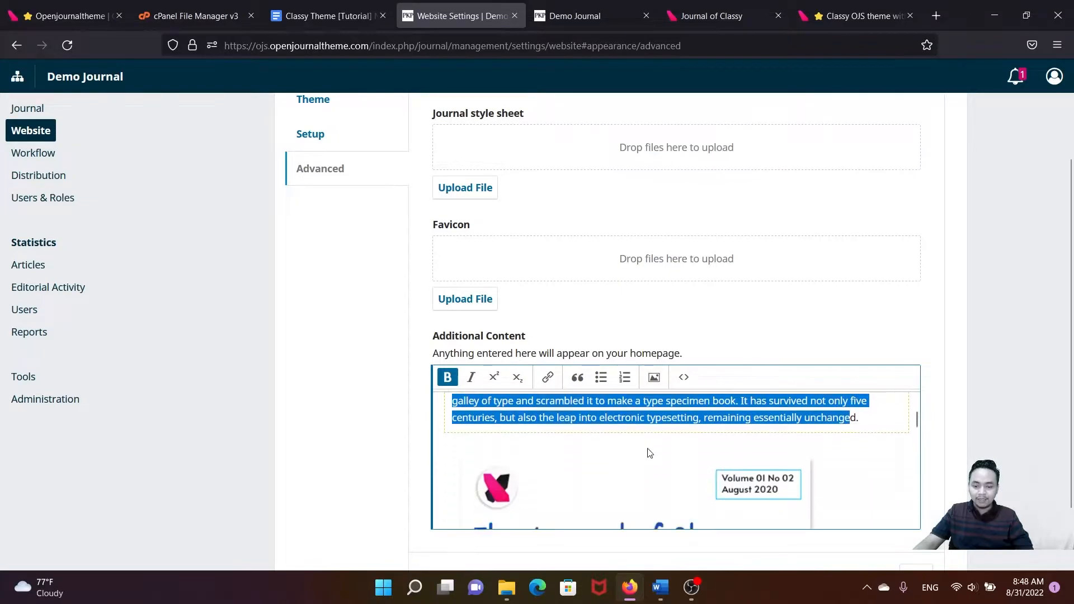
pyautogui.scroll(-3, 650, 442)
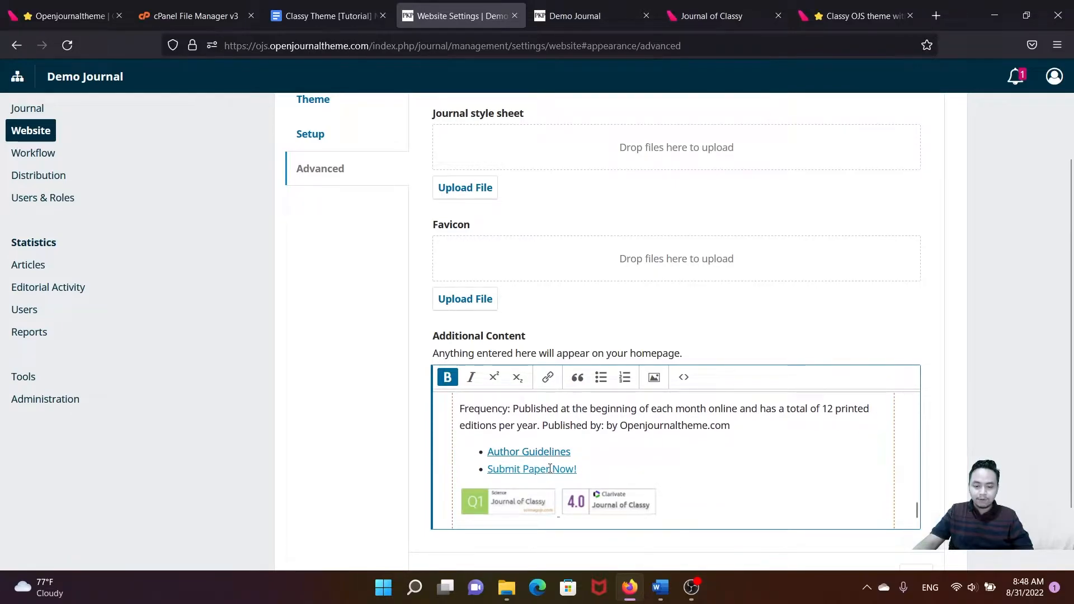
# - Examine the URL in the link settings of Author Guidelines and close them without changes
pyautogui.tripleClick(540, 453)
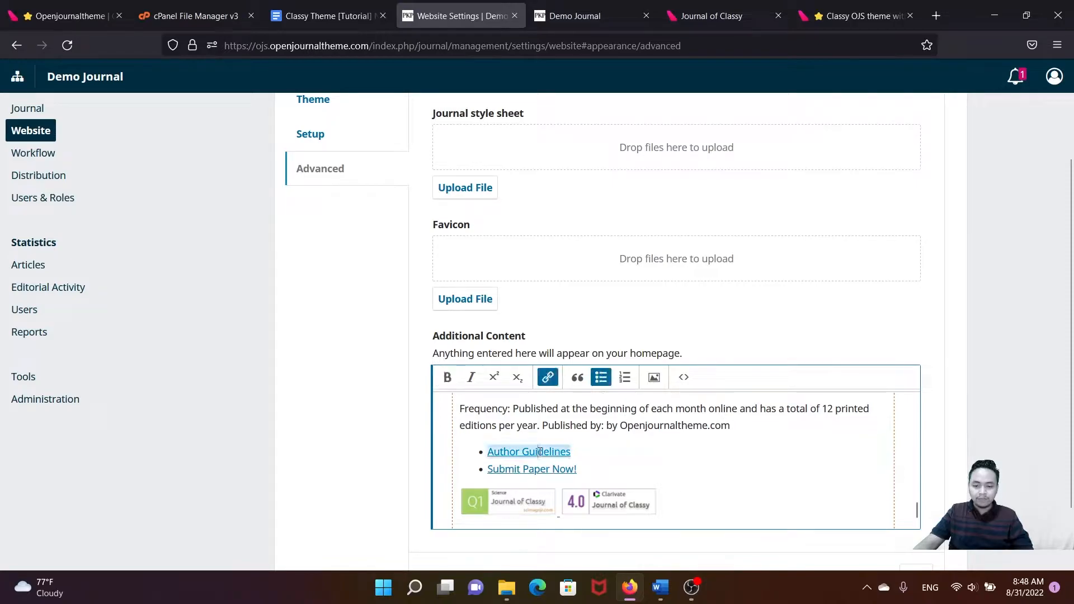
pyautogui.click(548, 378)
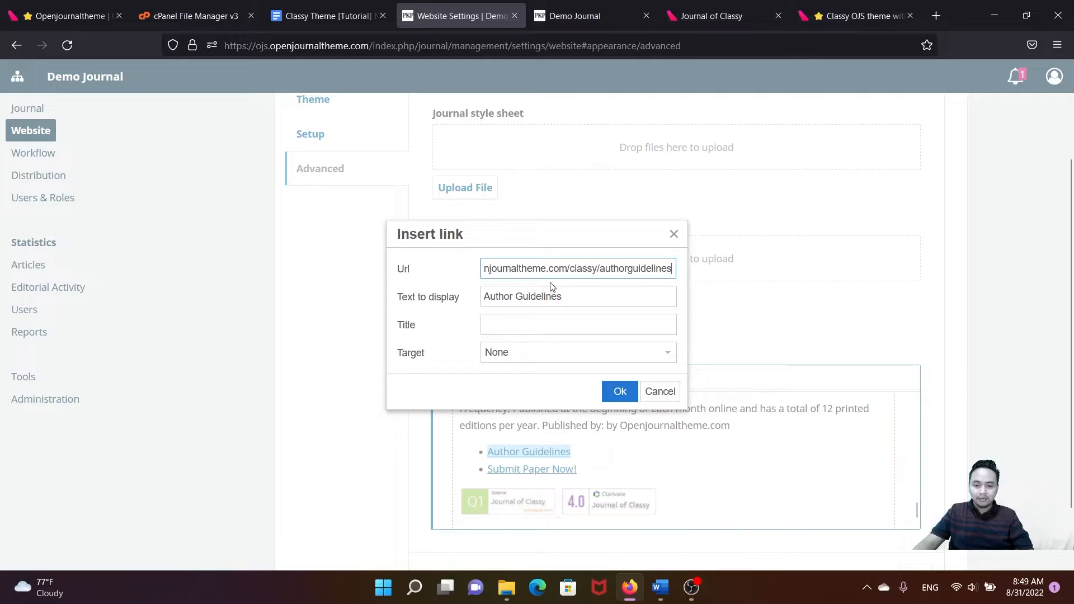
pyautogui.moveTo(552, 270); pyautogui.dragTo(477, 265)
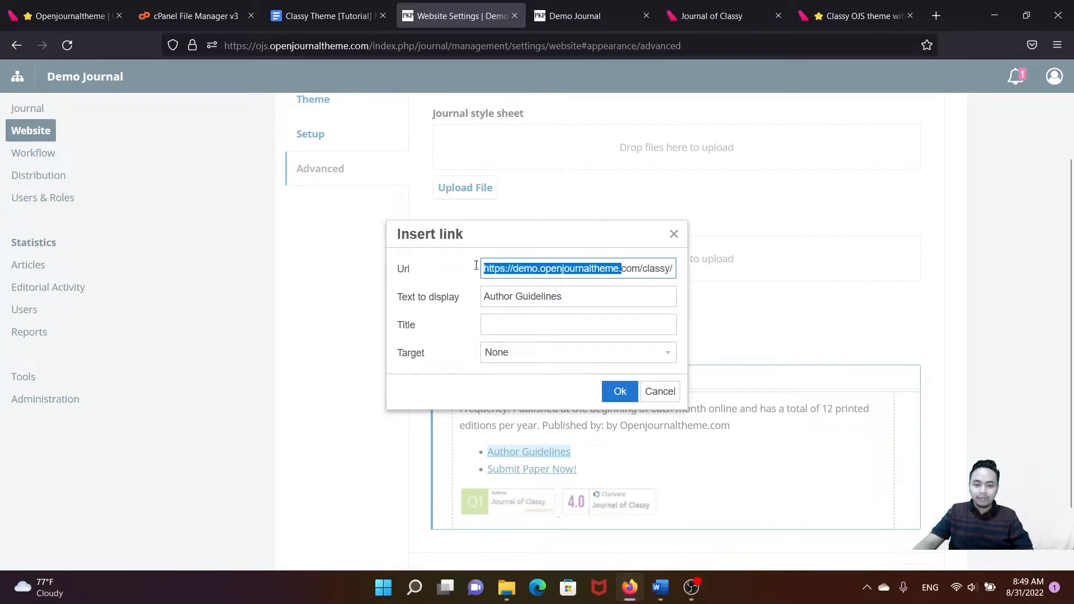
pyautogui.click(554, 273)
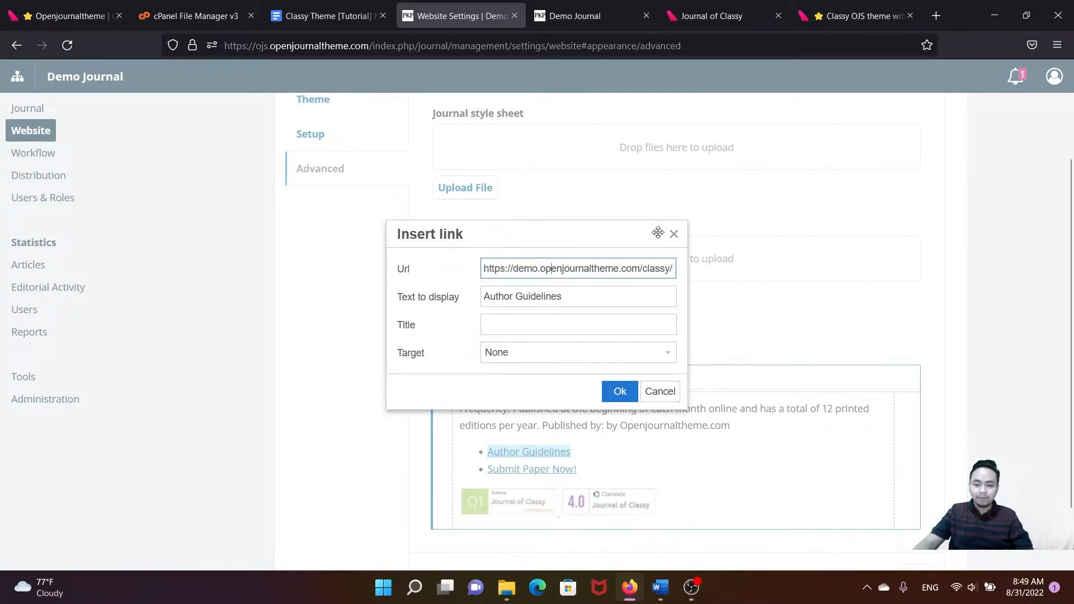
pyautogui.click(675, 239)
# - Delete the Clarivate 4.0 badge beside the Q1 badge in the Additional Content field
pyautogui.scroll(-2, 679, 401)
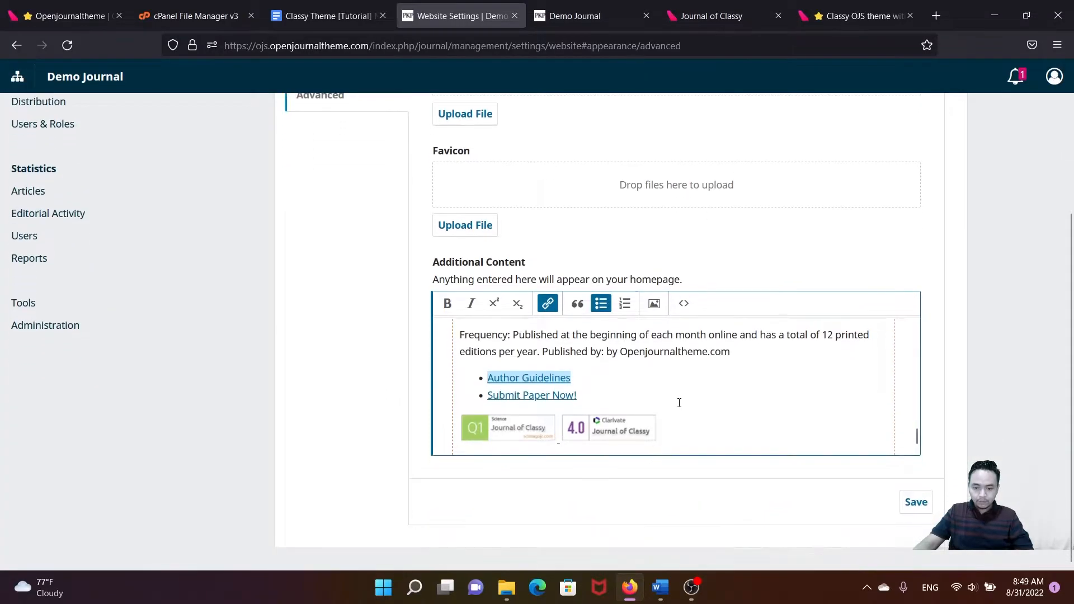
pyautogui.scroll(-1, 602, 403)
pyautogui.click(531, 405)
pyautogui.click(600, 407)
pyautogui.click(520, 411)
pyautogui.click(598, 411)
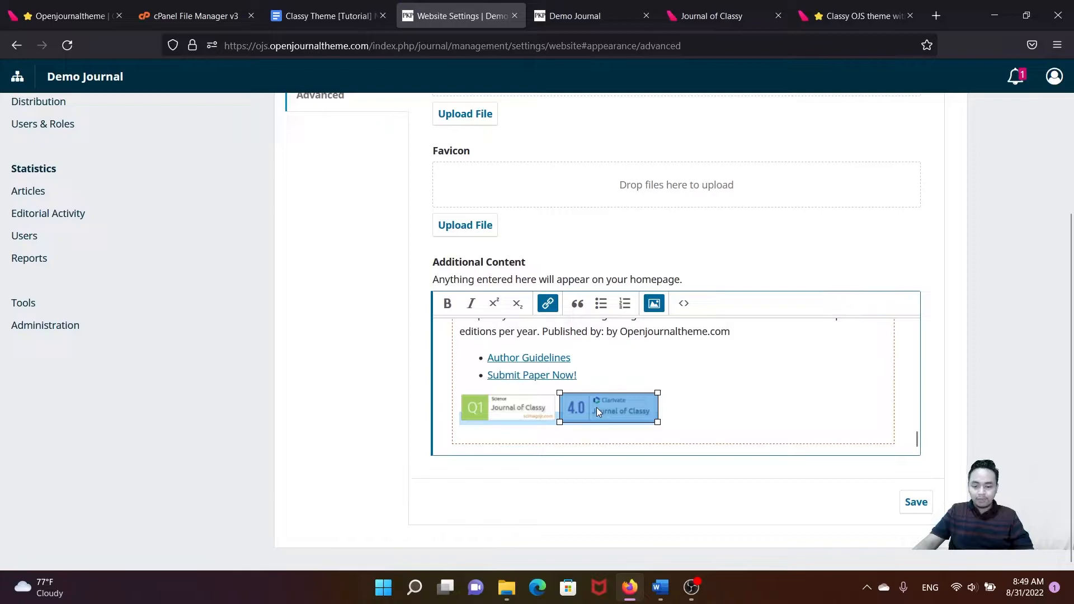
pyautogui.press('Delete')
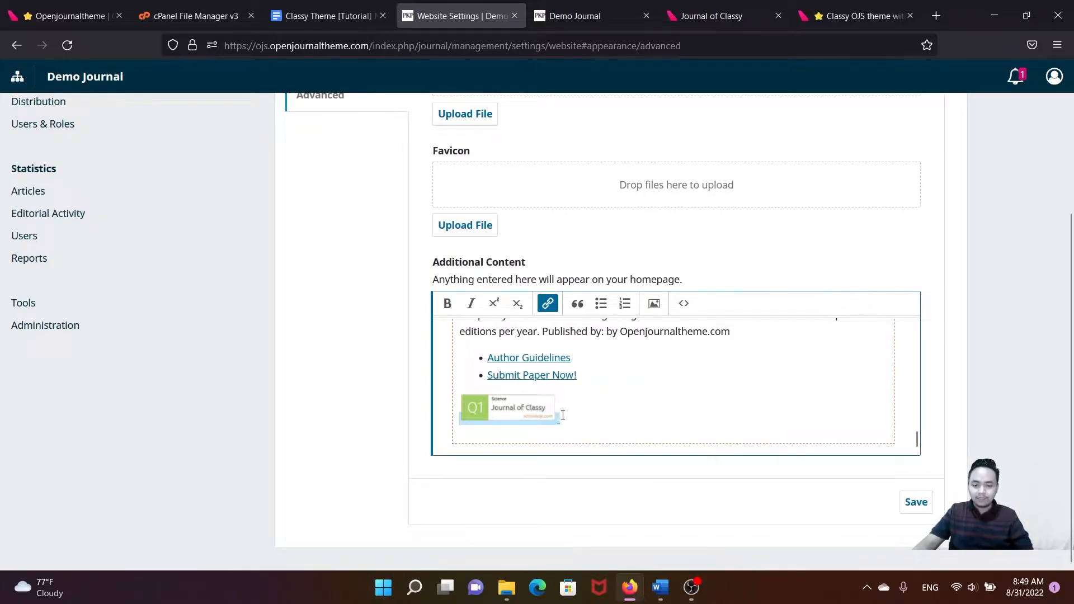
pyautogui.click(542, 414)
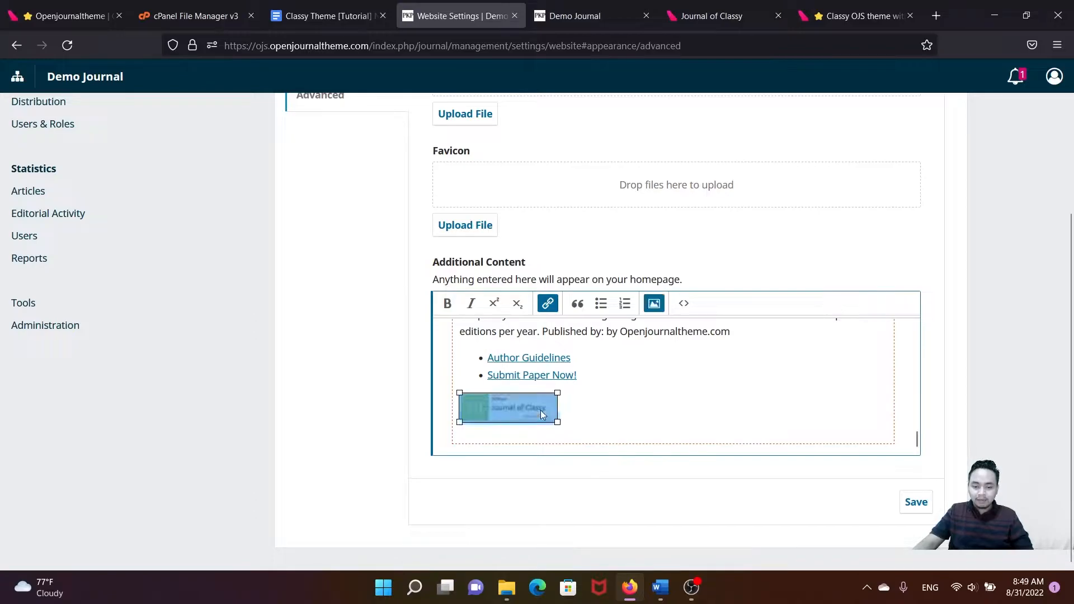
pyautogui.click(576, 412)
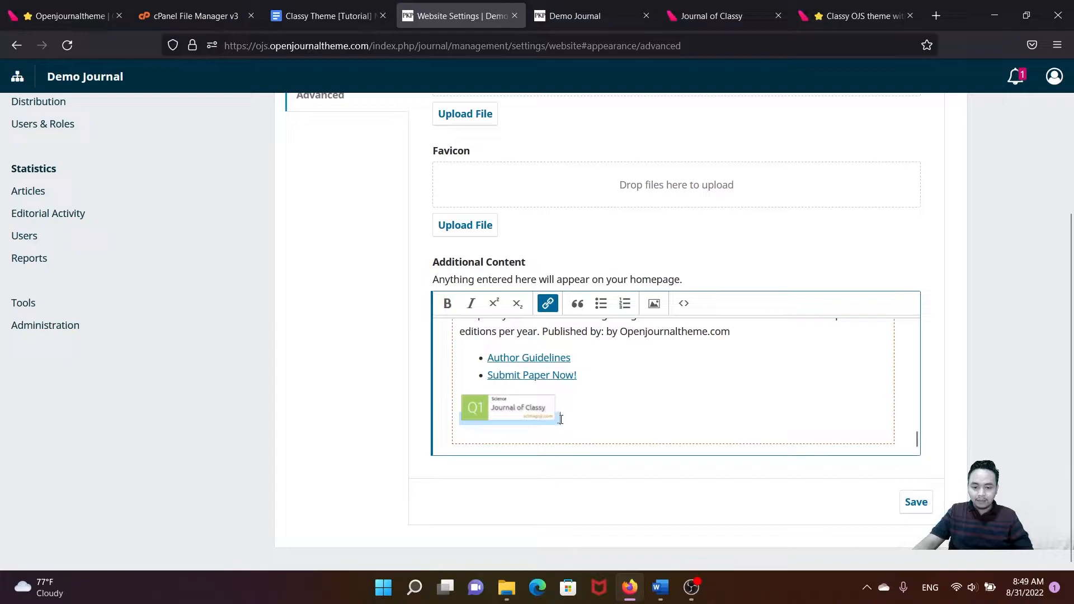
pyautogui.click(654, 304)
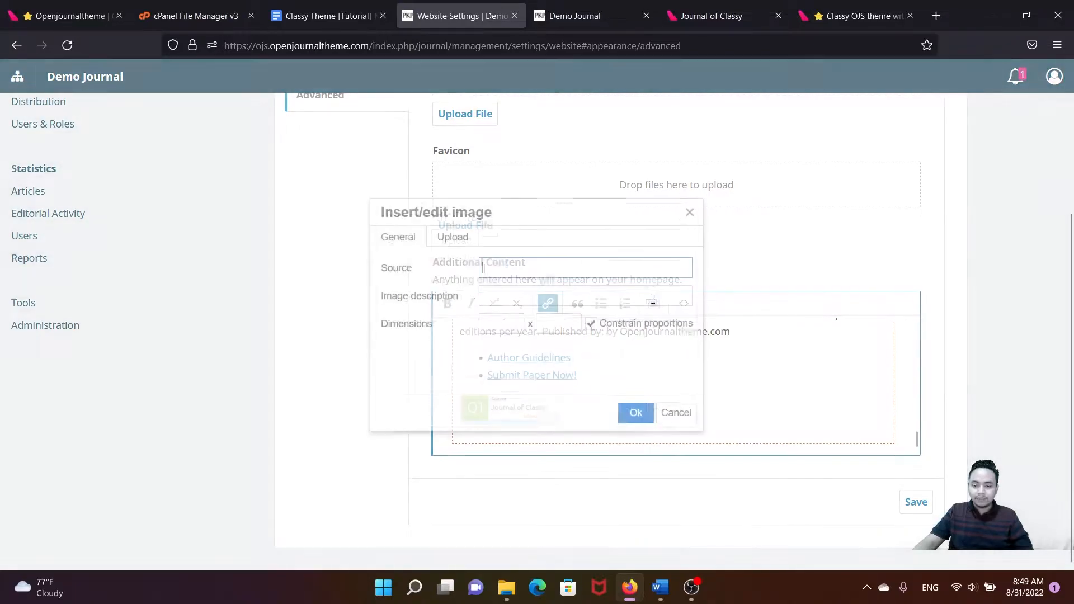
pyautogui.click(689, 213)
pyautogui.scroll(2, 629, 387)
pyautogui.scroll(-2, 590, 376)
pyautogui.scroll(3, 593, 380)
pyautogui.scroll(-1, 595, 383)
pyautogui.scroll(-3, 595, 383)
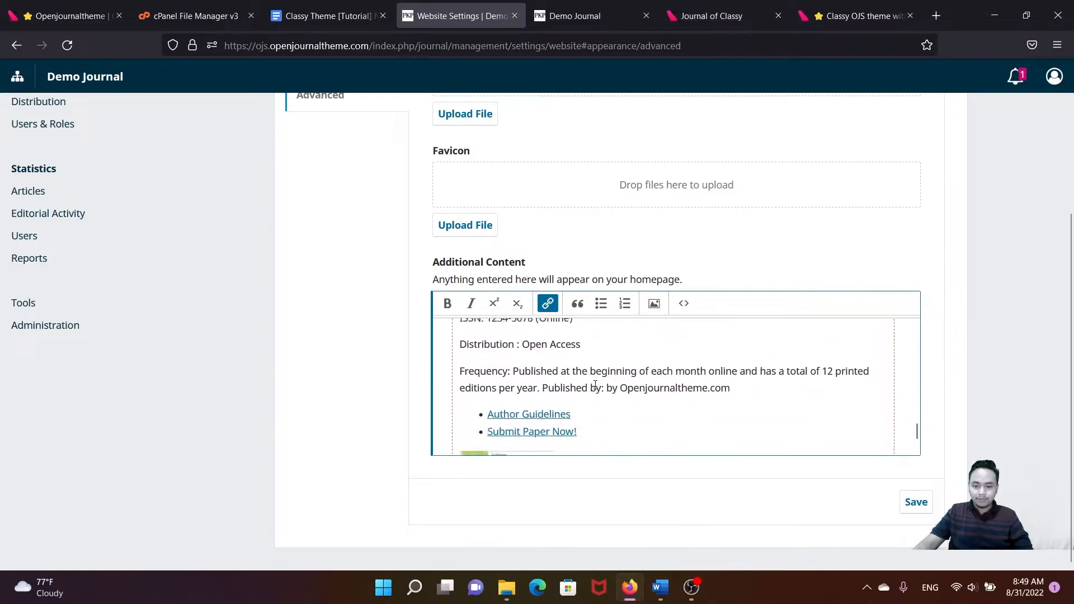
# - Save the Additional Content without the Clarivate badge, reload the Demo Journal homepage and check its About Journal section
pyautogui.click(915, 504)
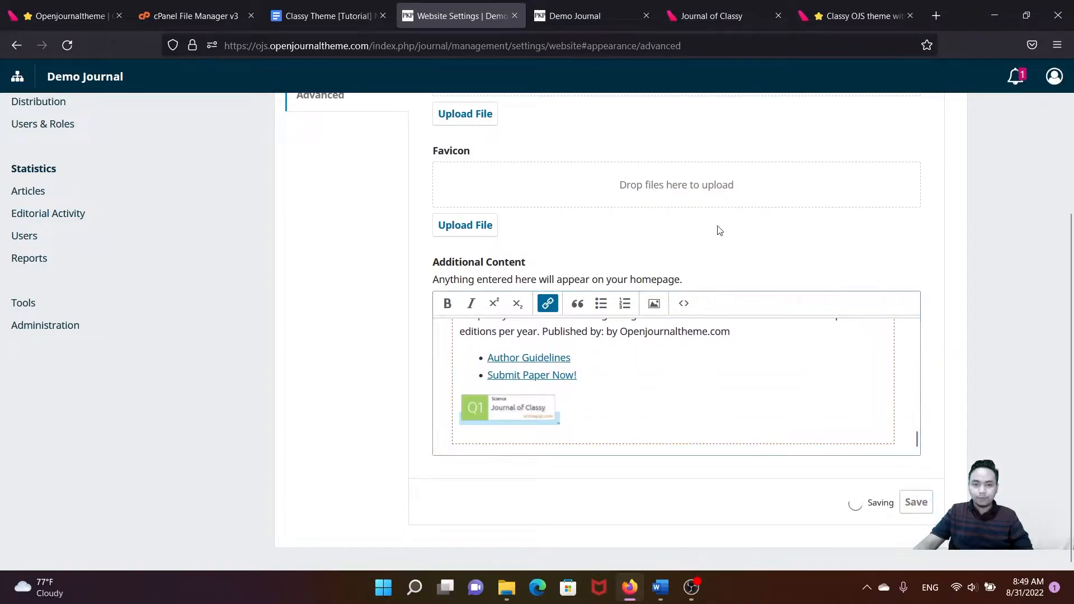
pyautogui.click(597, 15)
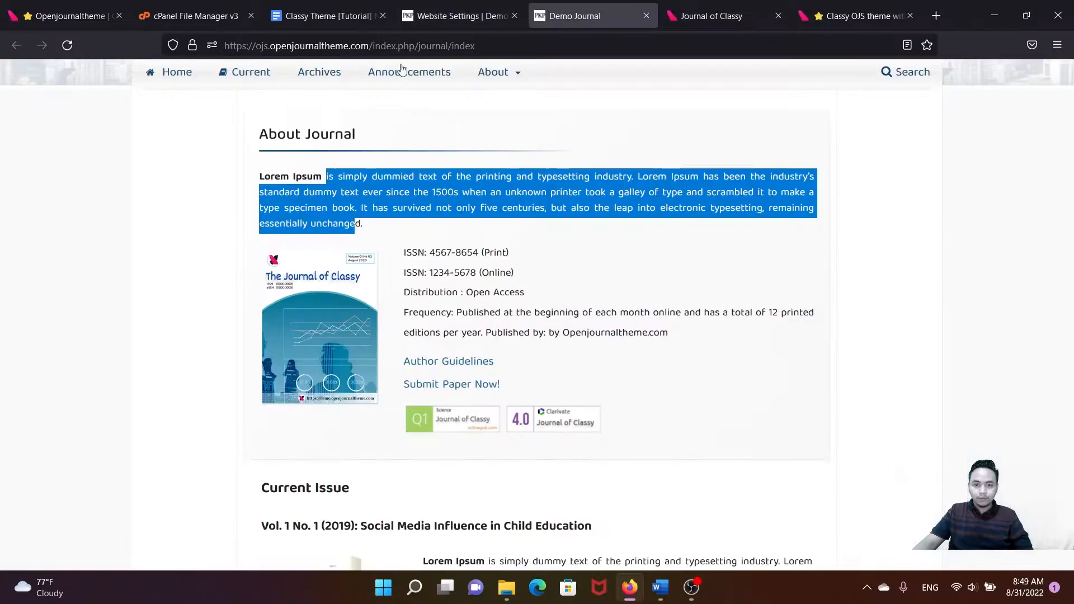
pyautogui.click(75, 47)
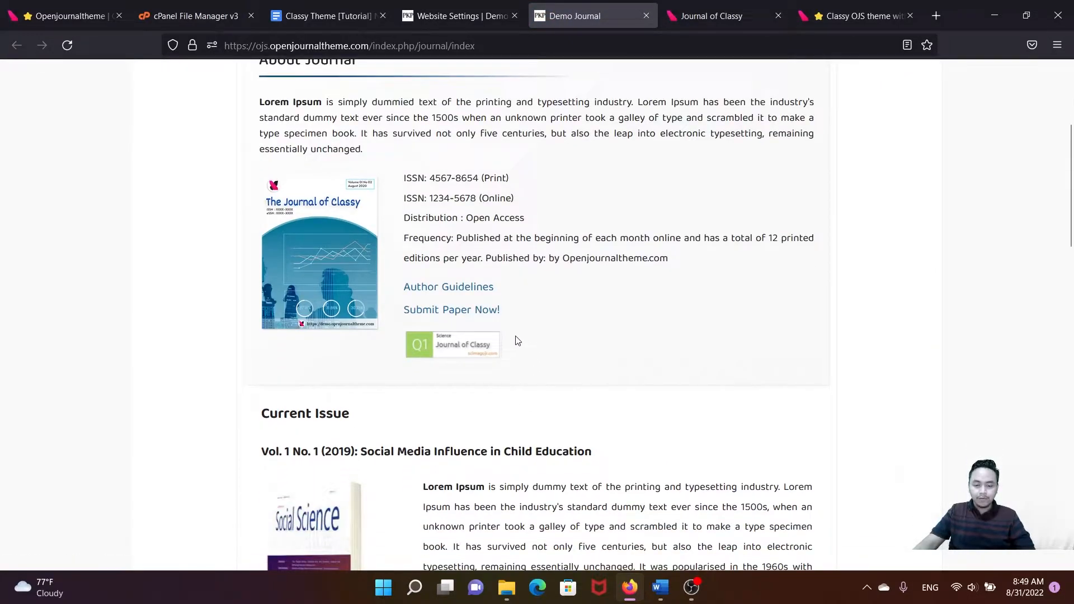
pyautogui.scroll(2, 525, 349)
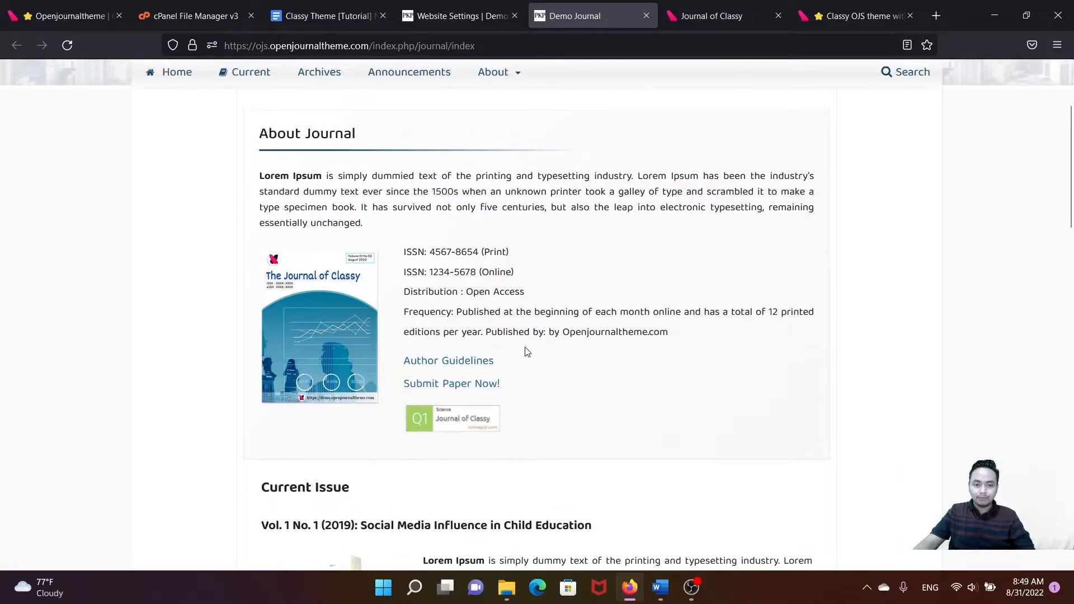
pyautogui.scroll(4, 526, 348)
pyautogui.scroll(-2, 531, 343)
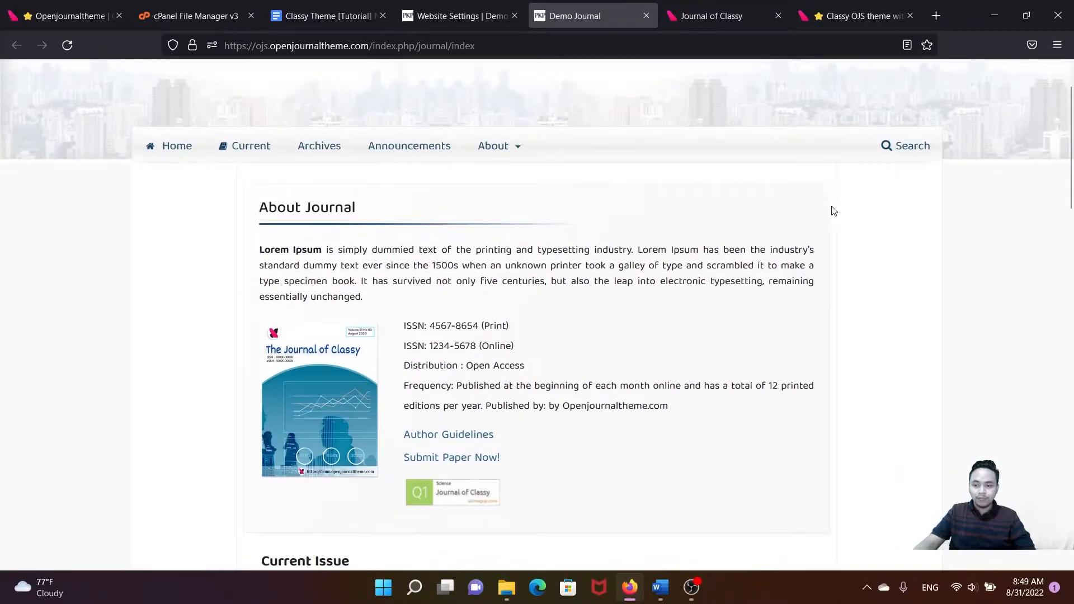
# - View the sidebar menu on the Journal of Classy demo site and read the Sidebar menu section of the Classy Theme tutorial document
pyautogui.click(710, 17)
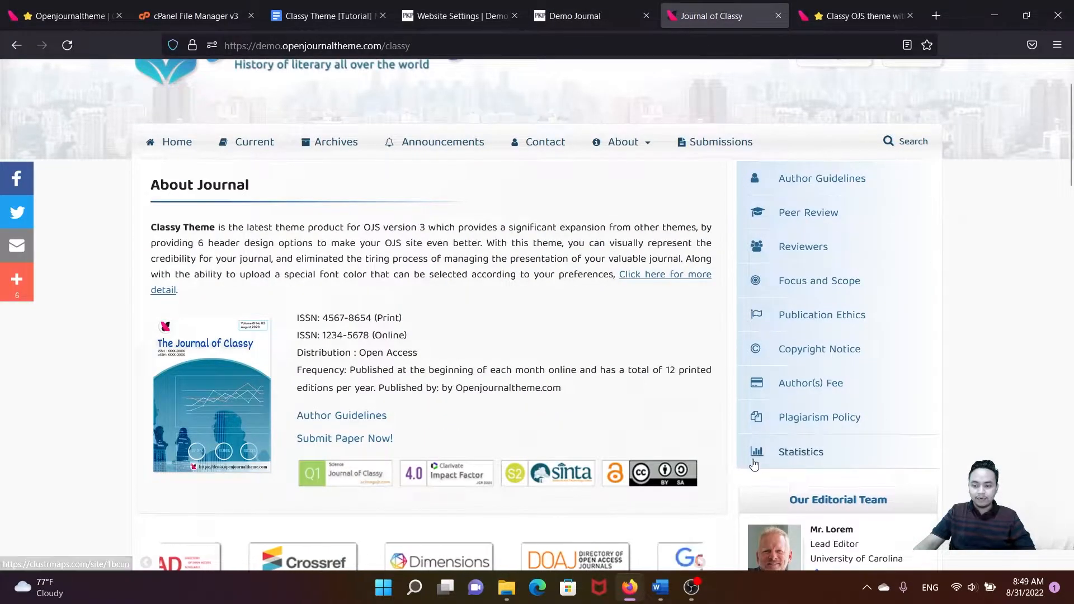
pyautogui.click(331, 17)
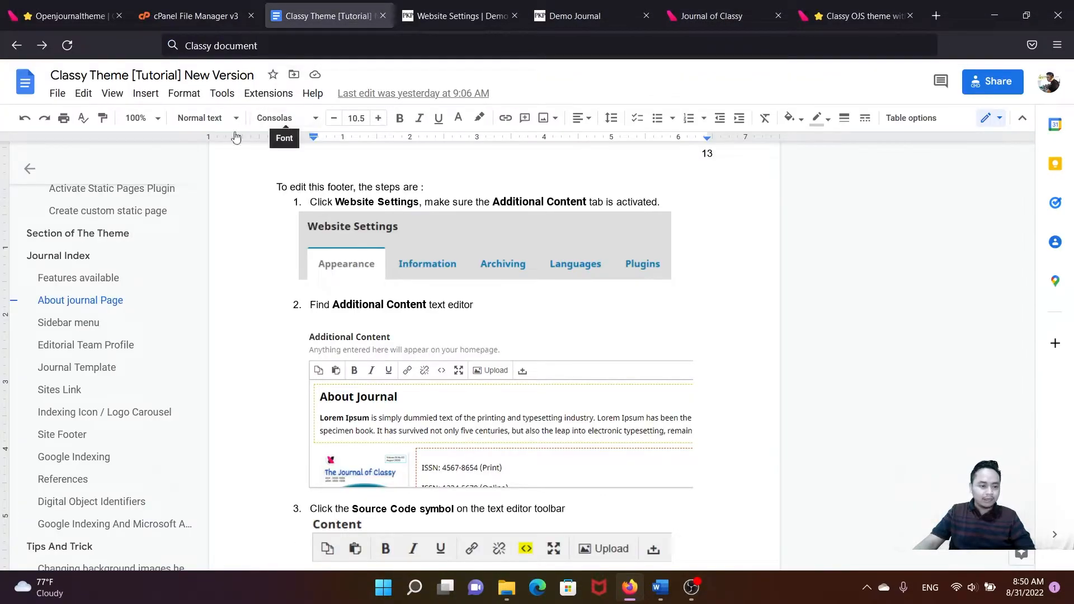
pyautogui.click(63, 323)
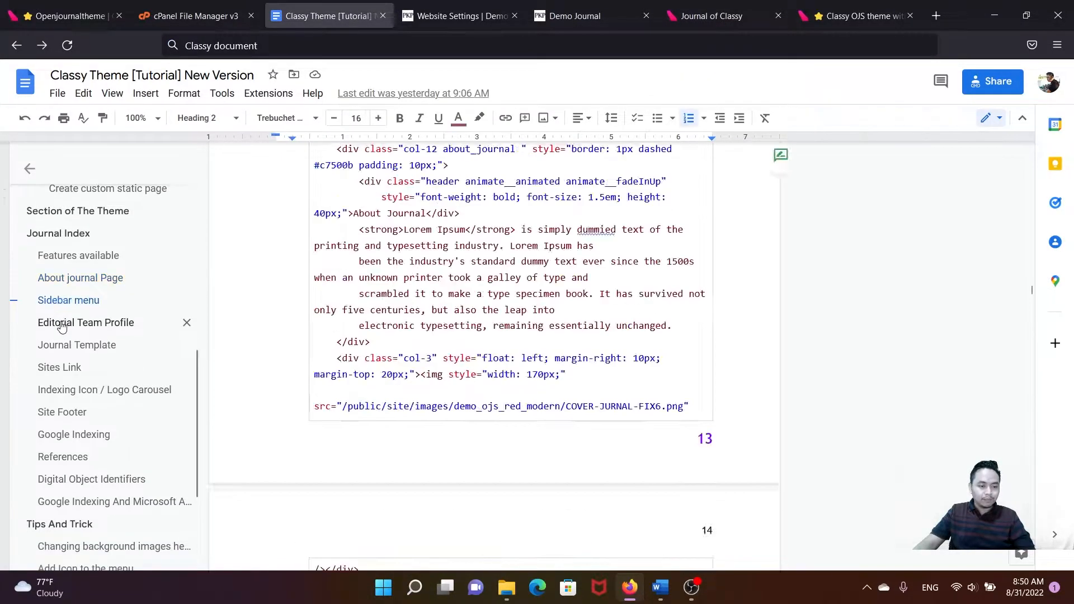
pyautogui.scroll(1, 393, 247)
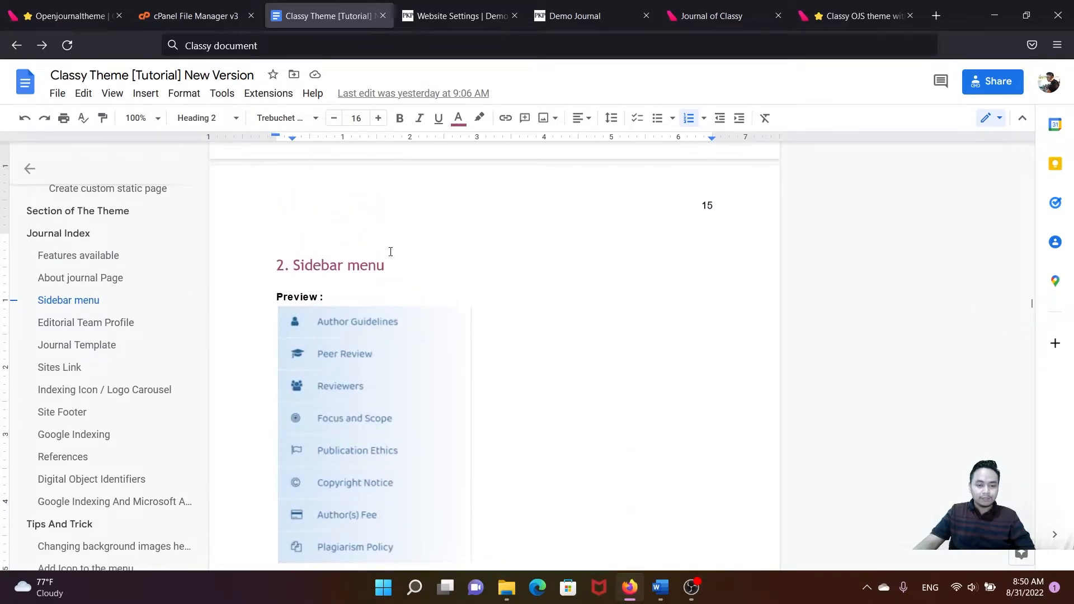
pyautogui.scroll(-3, 384, 252)
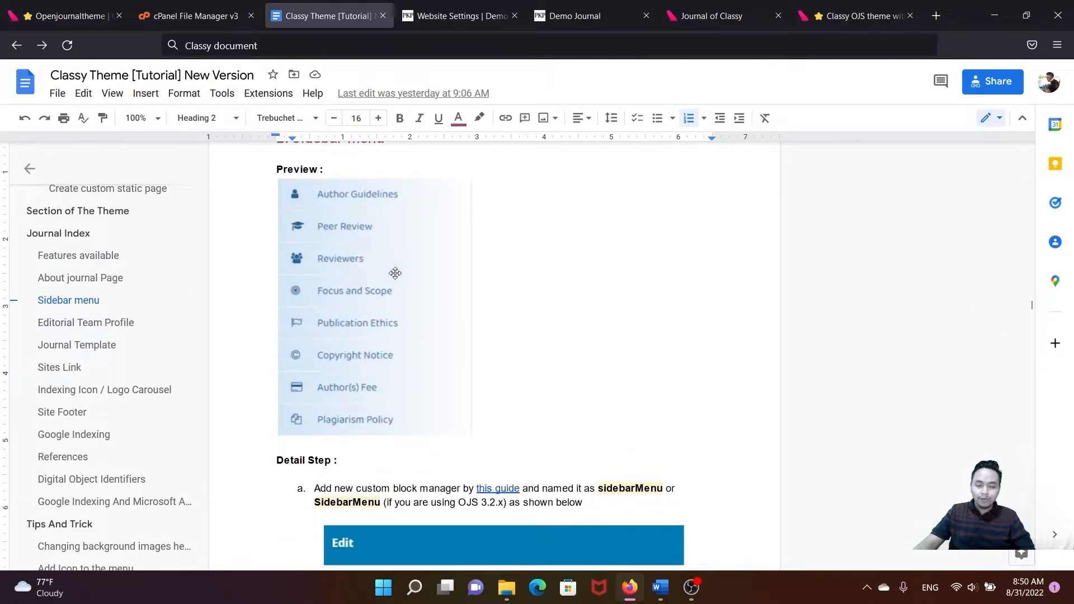
pyautogui.scroll(-3, 387, 274)
pyautogui.scroll(2, 390, 278)
pyautogui.scroll(-6, 390, 278)
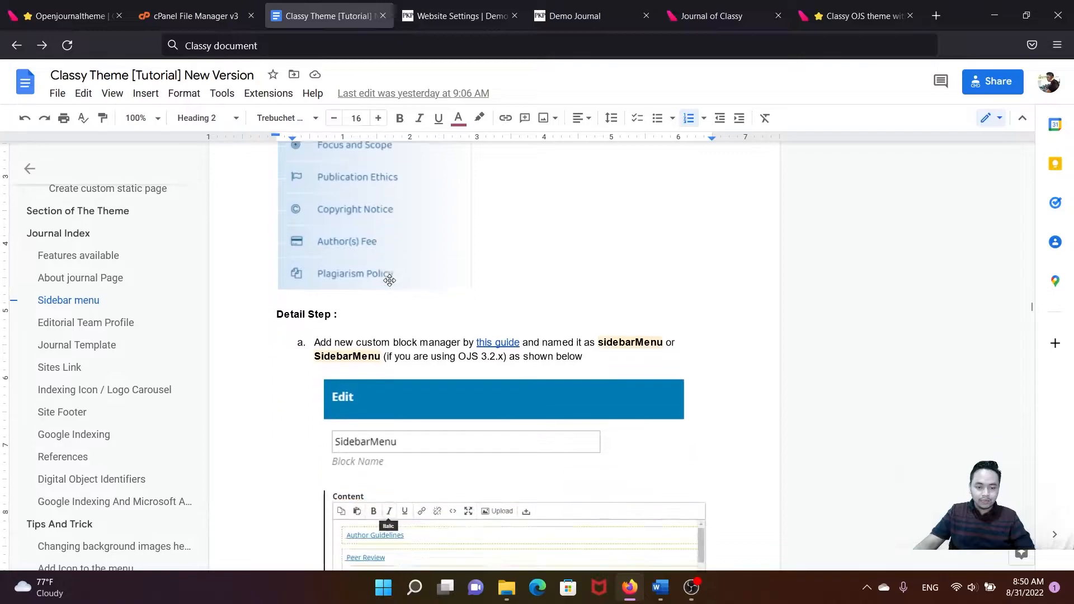
pyautogui.scroll(-11, 380, 299)
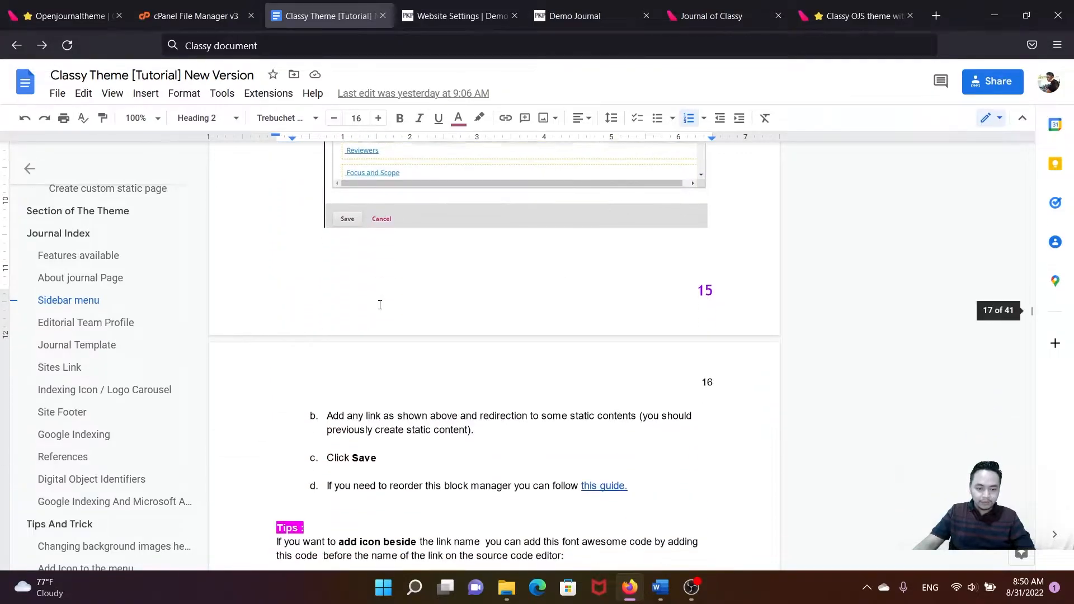
pyautogui.scroll(-4, 381, 302)
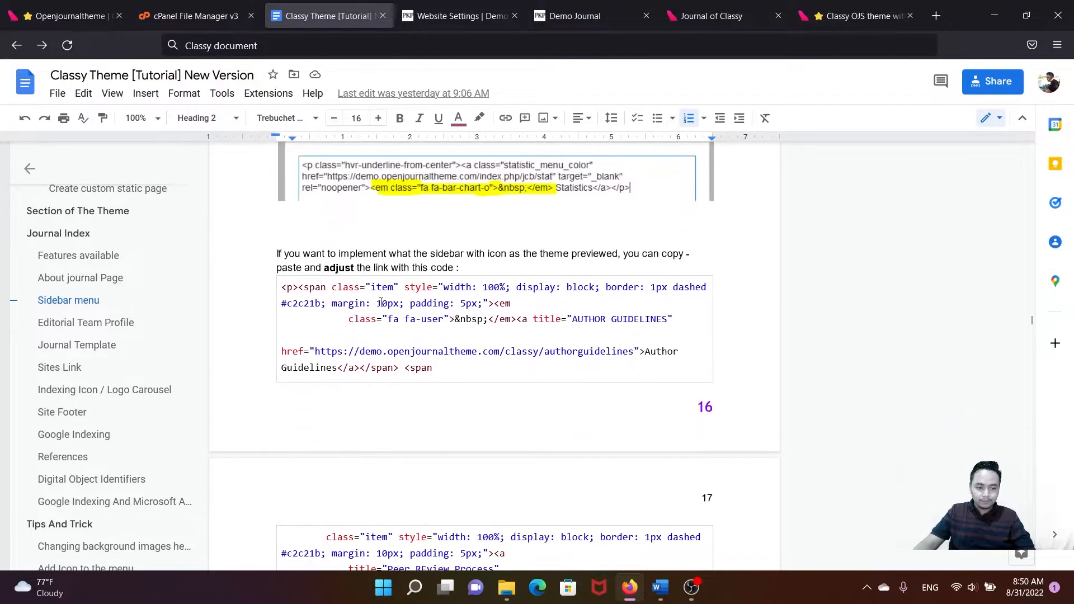
# - Copy the complete sidebar-with-icons HTML code from the Sidebar menu section of the tutorial and review the required block name in its Detail Step
pyautogui.scroll(-1, 288, 279)
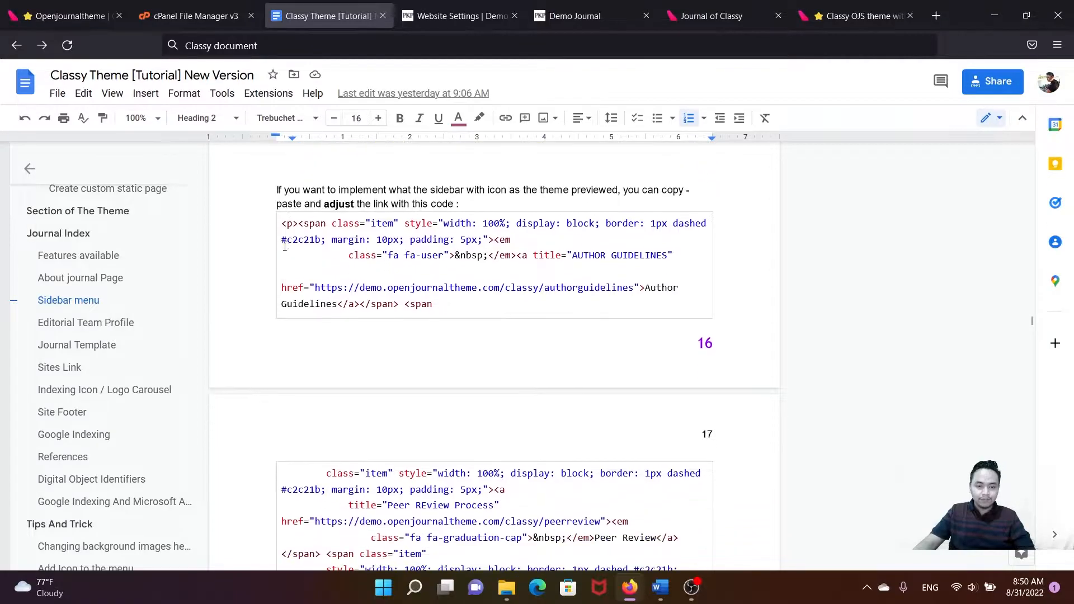
pyautogui.moveTo(284, 223); pyautogui.dragTo(301, 320)
pyautogui.scroll(-6, 384, 326)
pyautogui.scroll(-6, 384, 327)
pyautogui.scroll(-3, 337, 389)
pyautogui.scroll(-7, 337, 390)
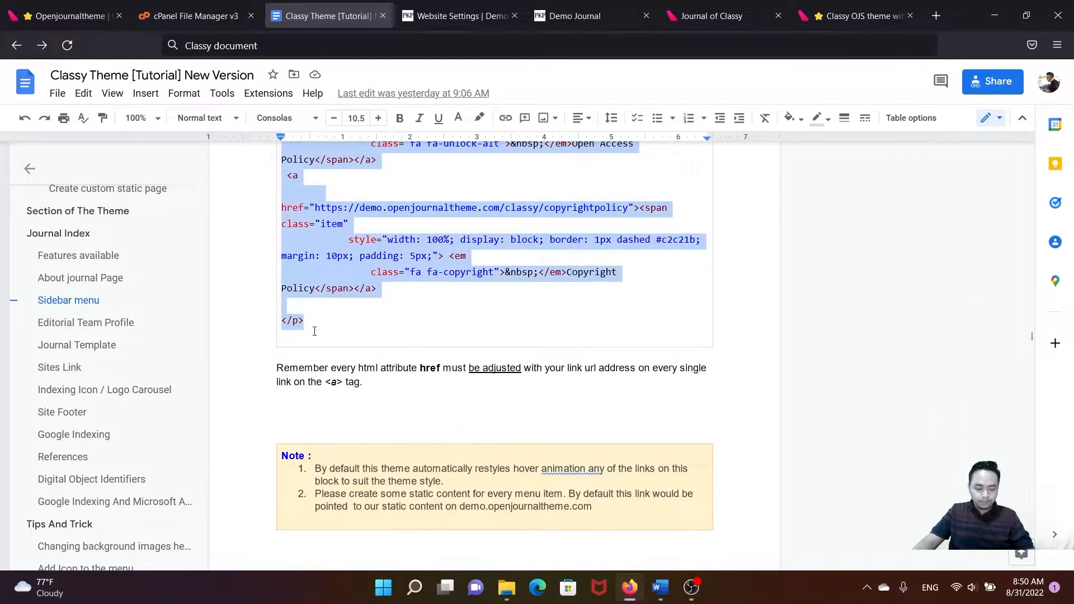
pyautogui.scroll(10, 401, 313)
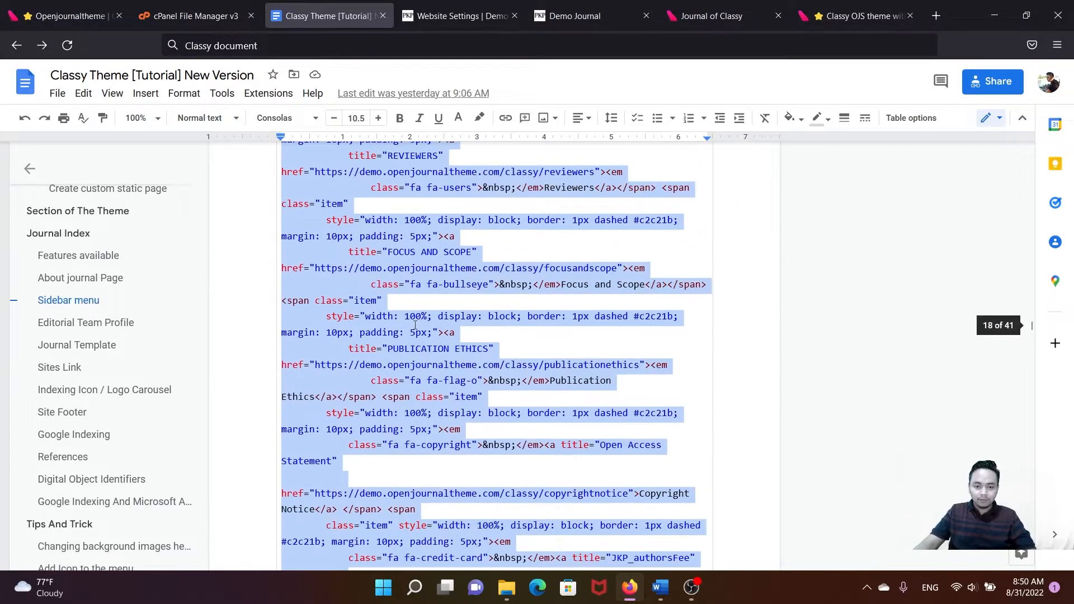
pyautogui.scroll(15, 415, 324)
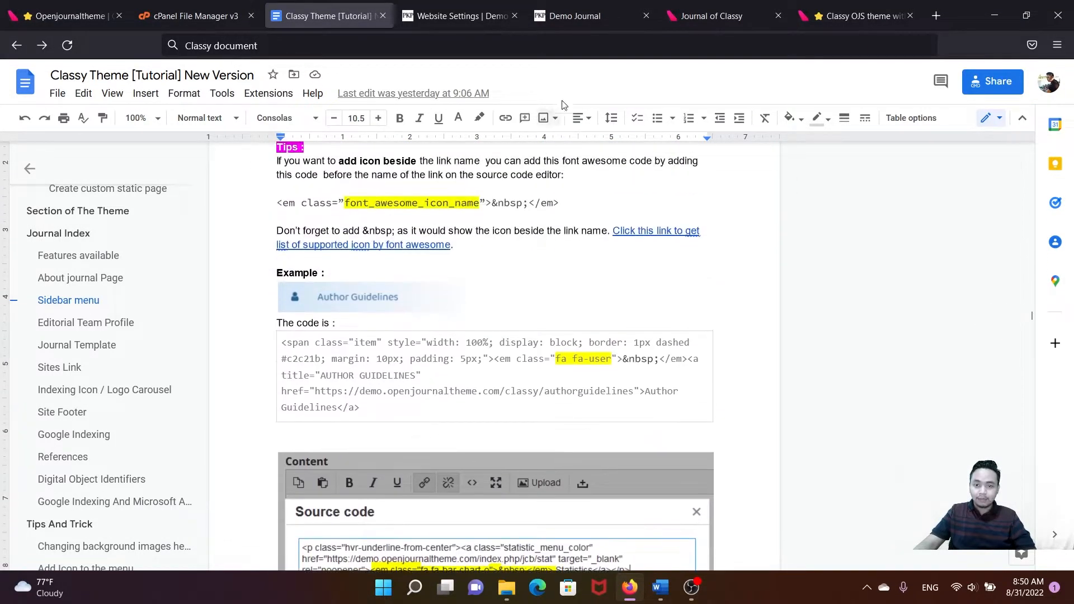
pyautogui.scroll(8, 451, 252)
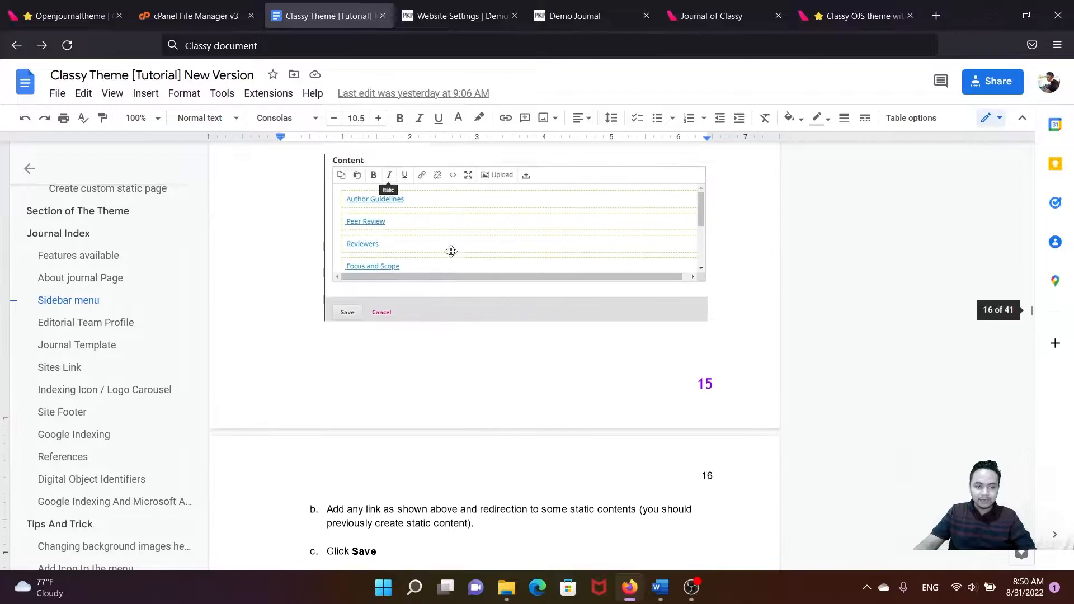
pyautogui.scroll(6, 451, 251)
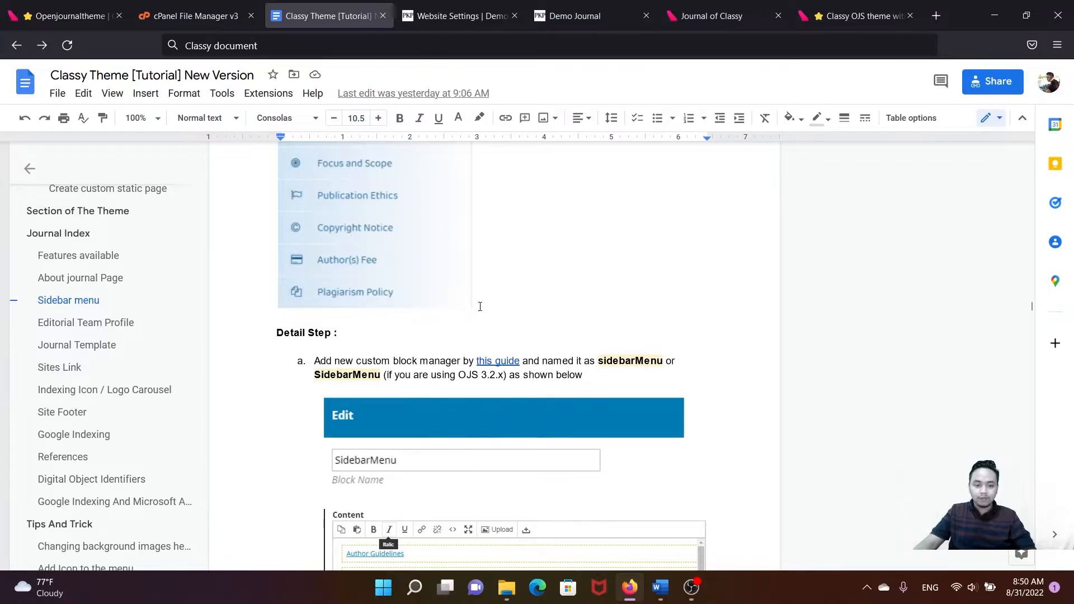
# - In the Demo Journal's Website Settings, find Custom Block Manager among the installed generic plugins and open its custom blocks management
pyautogui.click(471, 17)
pyautogui.scroll(3, 402, 224)
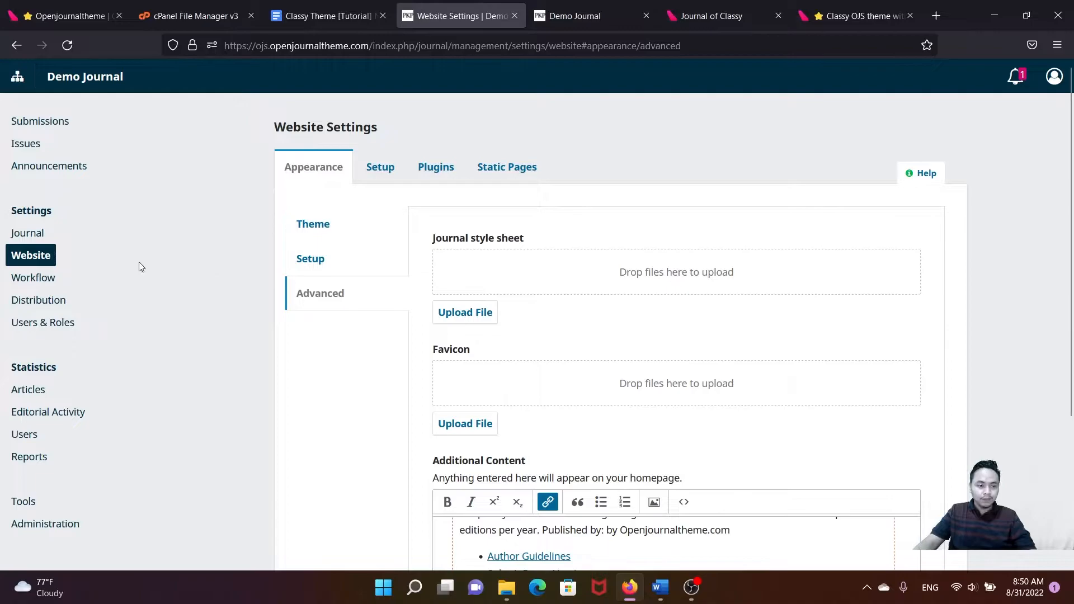
pyautogui.click(434, 171)
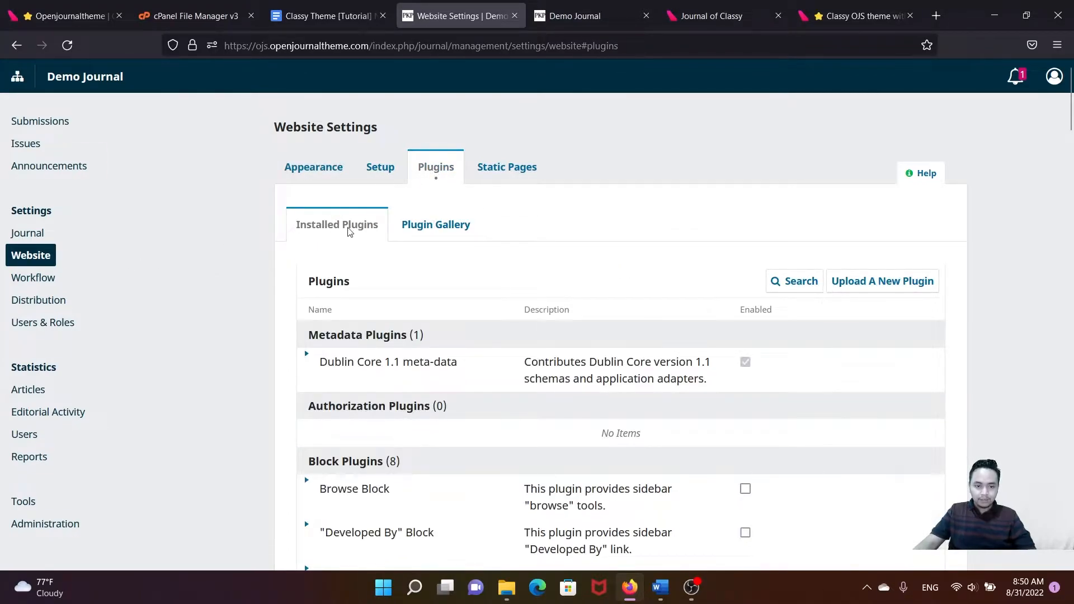
pyautogui.scroll(-9, 420, 287)
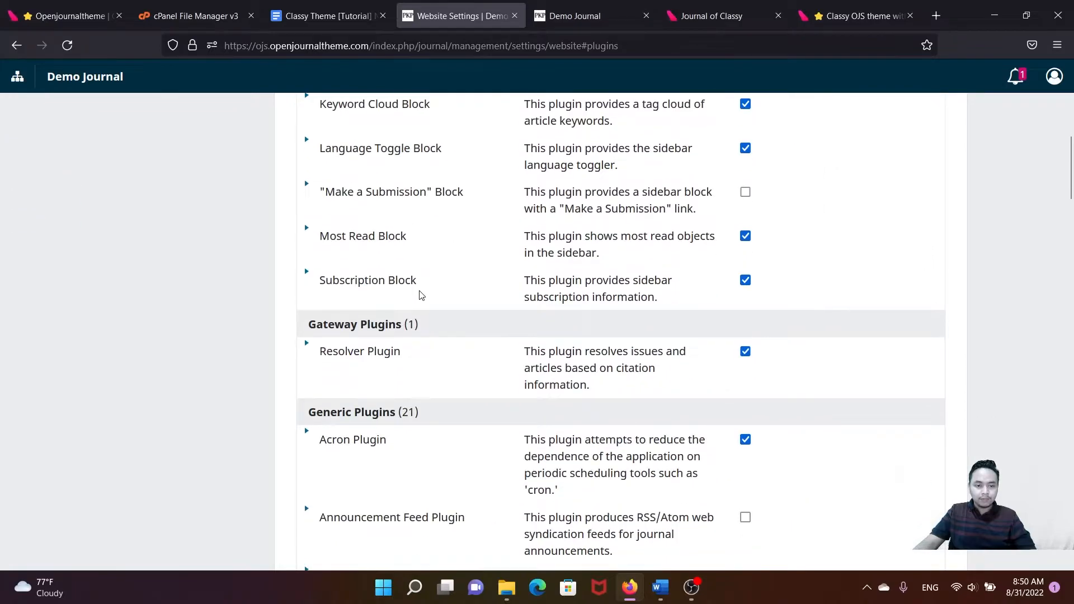
pyautogui.scroll(-5, 420, 297)
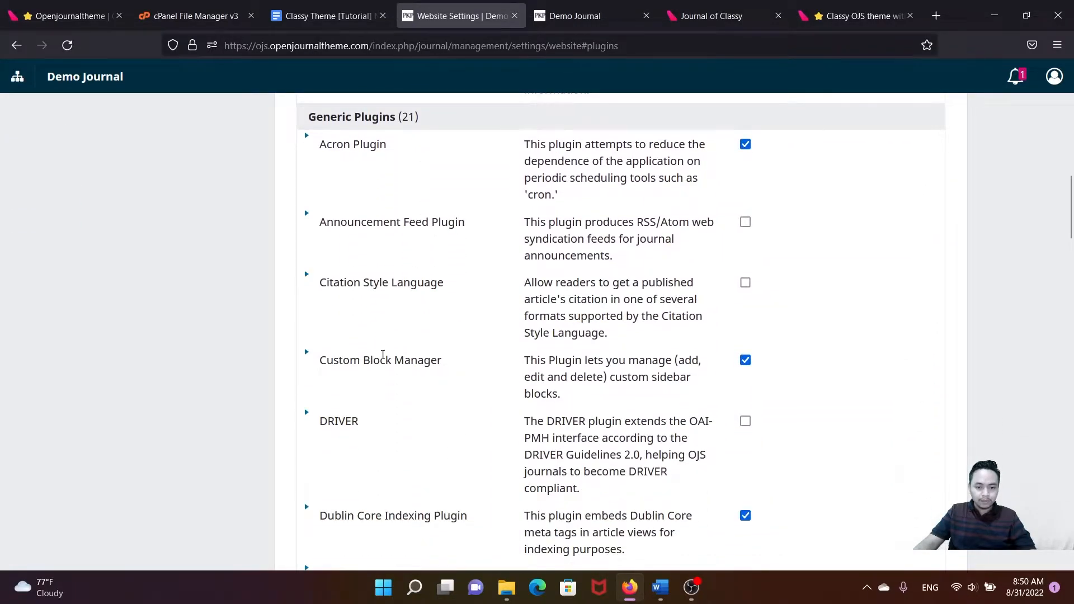
pyautogui.moveTo(343, 361); pyautogui.dragTo(445, 372)
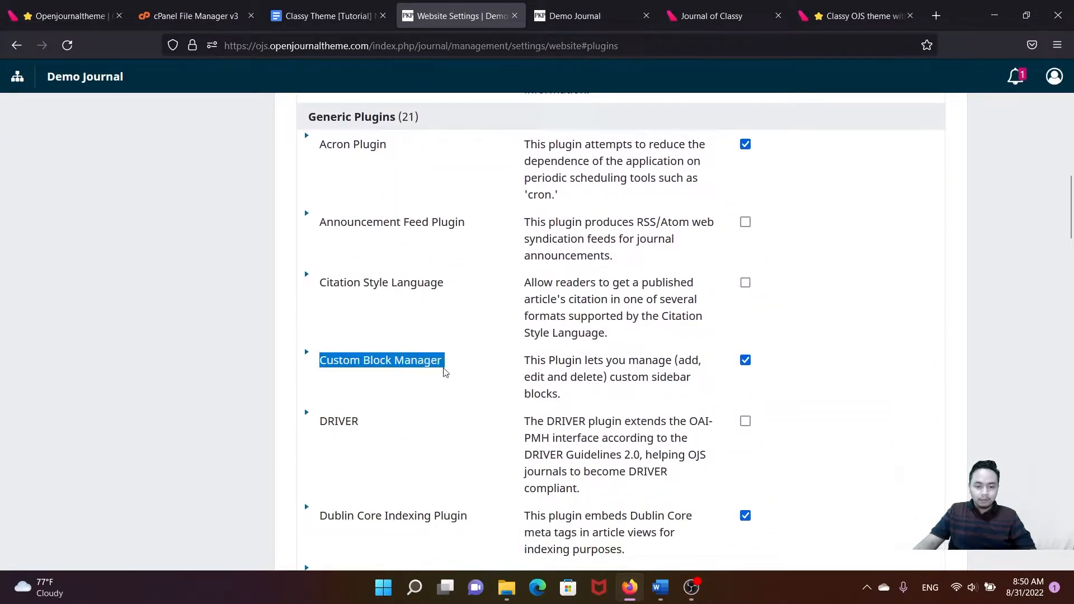
pyautogui.click(329, 362)
pyautogui.moveTo(321, 360); pyautogui.dragTo(441, 364)
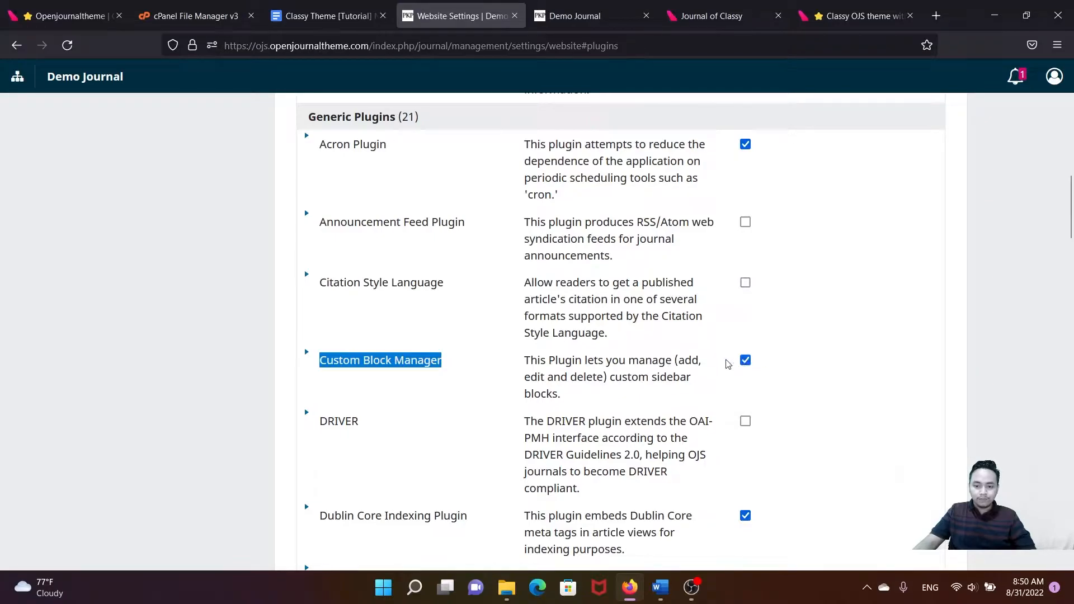
pyautogui.click(307, 355)
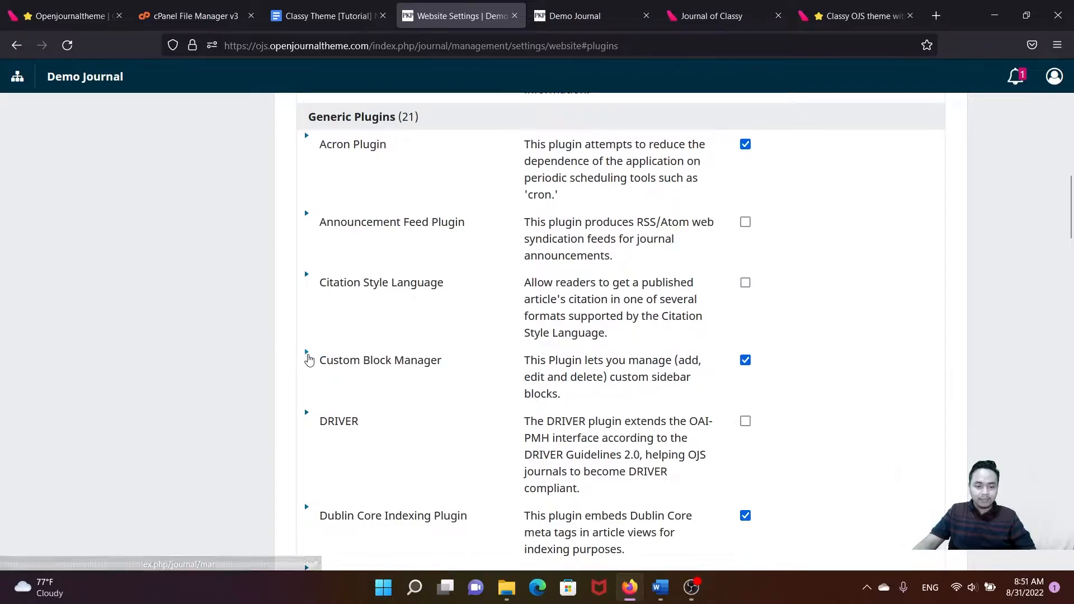
pyautogui.click(336, 421)
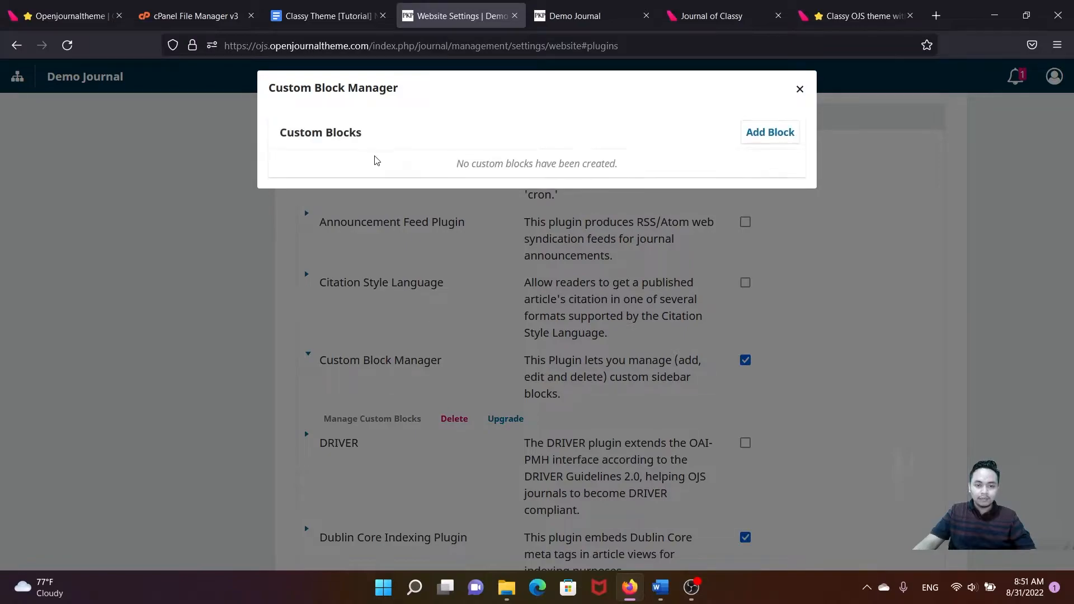
# - Start a new custom block and name it SidebarMenu
pyautogui.click(769, 134)
pyautogui.click(484, 125)
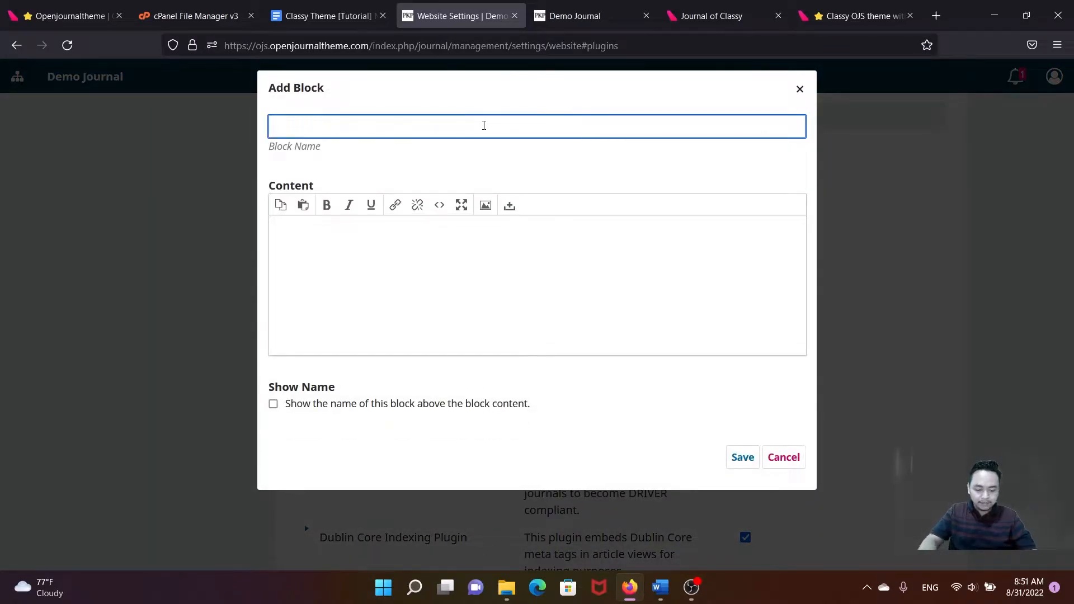
pyautogui.write('SidebarMenu')
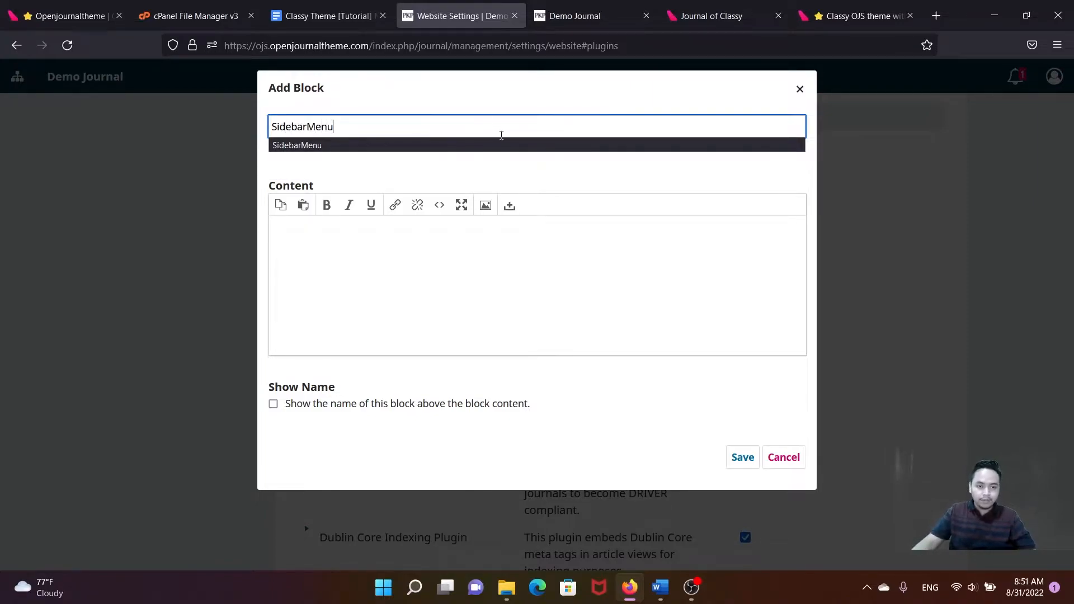
pyautogui.click(369, 177)
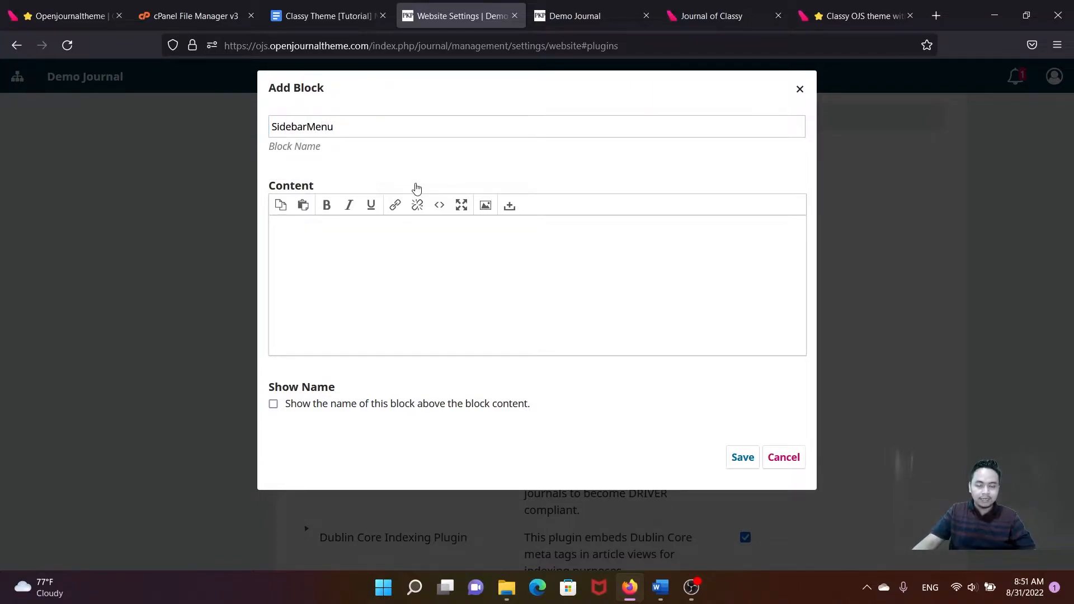
# - Insert the copied sidebar menu HTML as the block content's source code, save the block and close the Custom Block Manager
pyautogui.click(441, 207)
pyautogui.hotkey('ctrl', 'v')
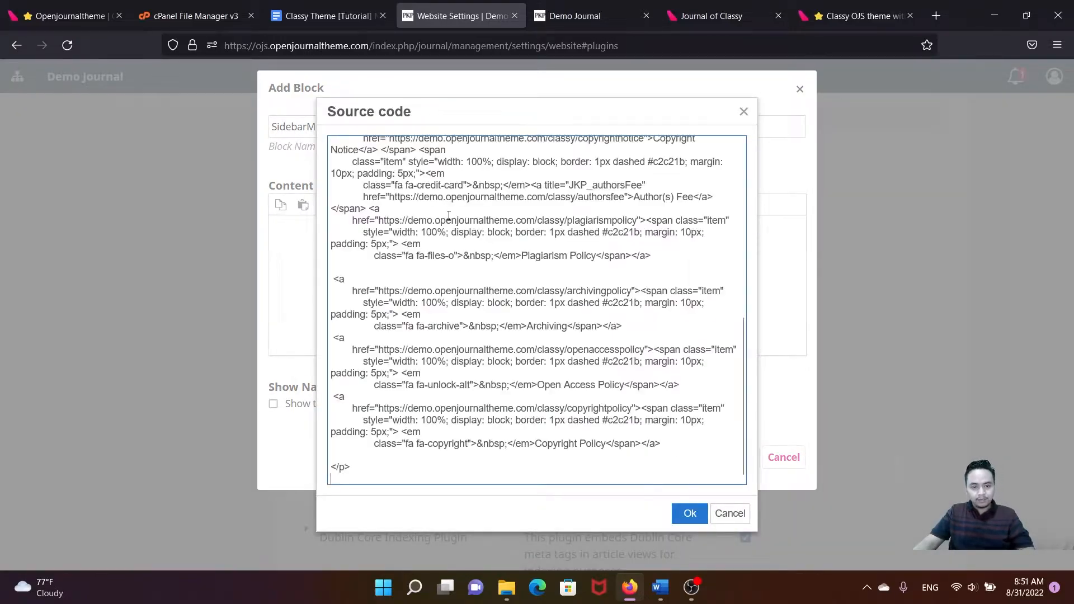
pyautogui.click(689, 513)
pyautogui.scroll(-5, 583, 276)
pyautogui.scroll(1, 504, 283)
pyautogui.scroll(-2, 487, 284)
pyautogui.click(742, 457)
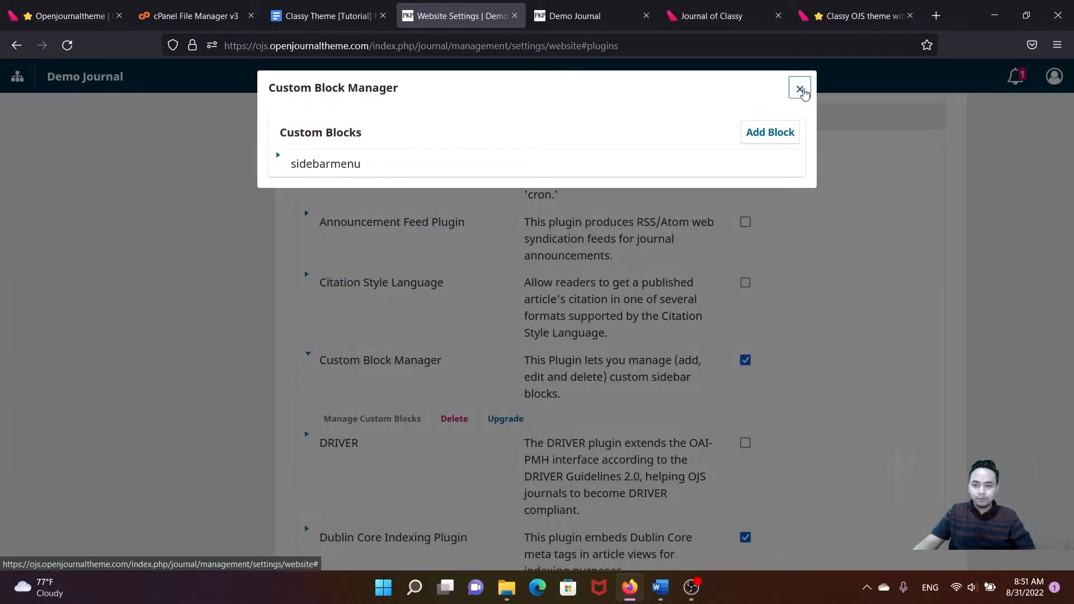
pyautogui.click(800, 89)
# - View the Demo Journal homepage and look for the new block in the Sidebar list of the Website Appearance setup
pyautogui.scroll(4, 696, 287)
pyautogui.click(575, 16)
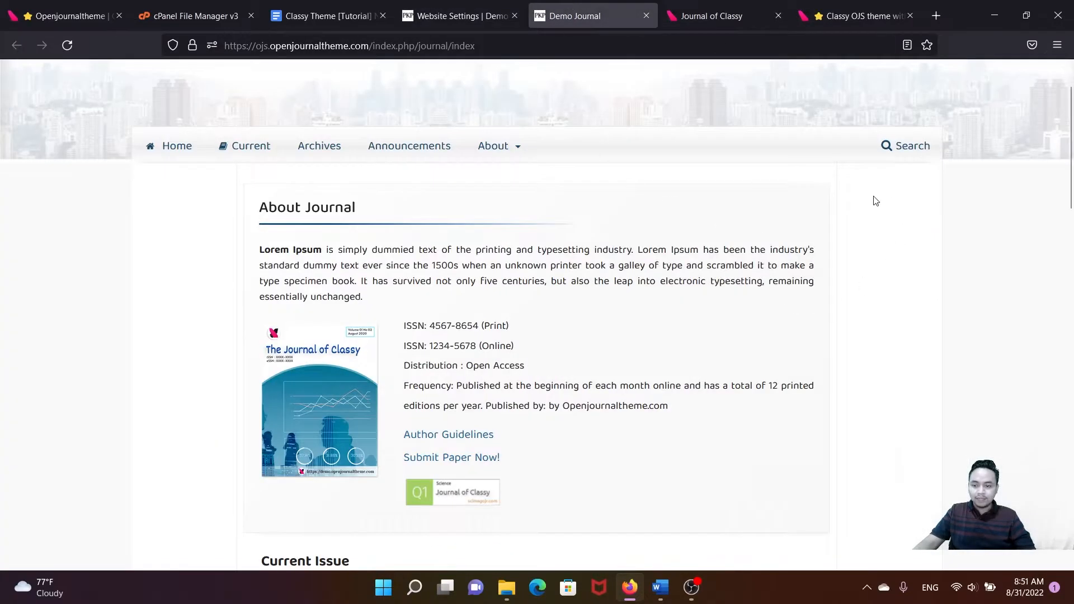
pyautogui.click(456, 15)
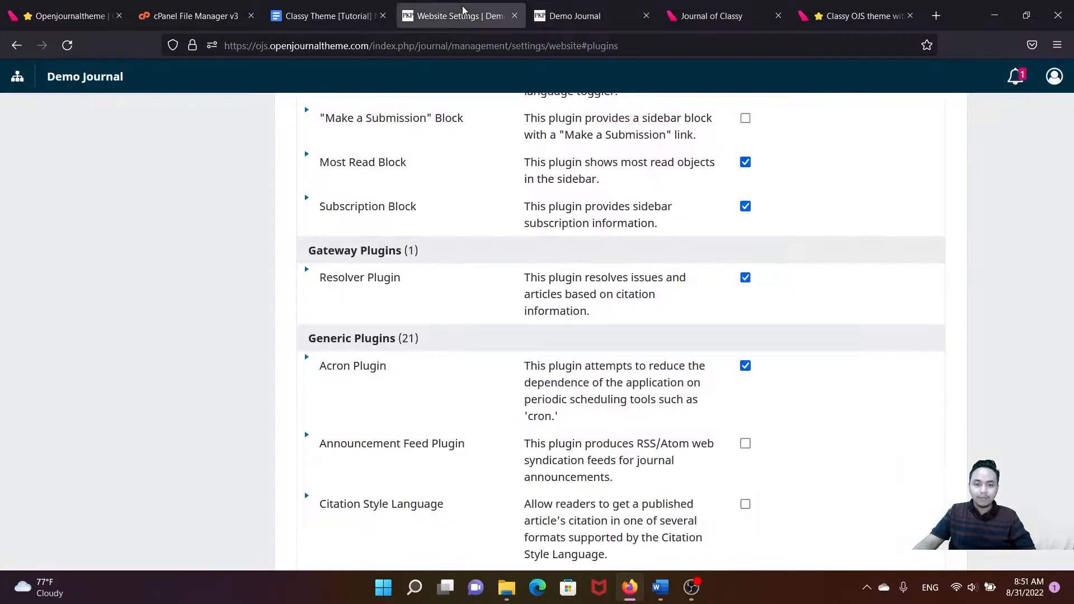
pyautogui.scroll(-3, 579, 348)
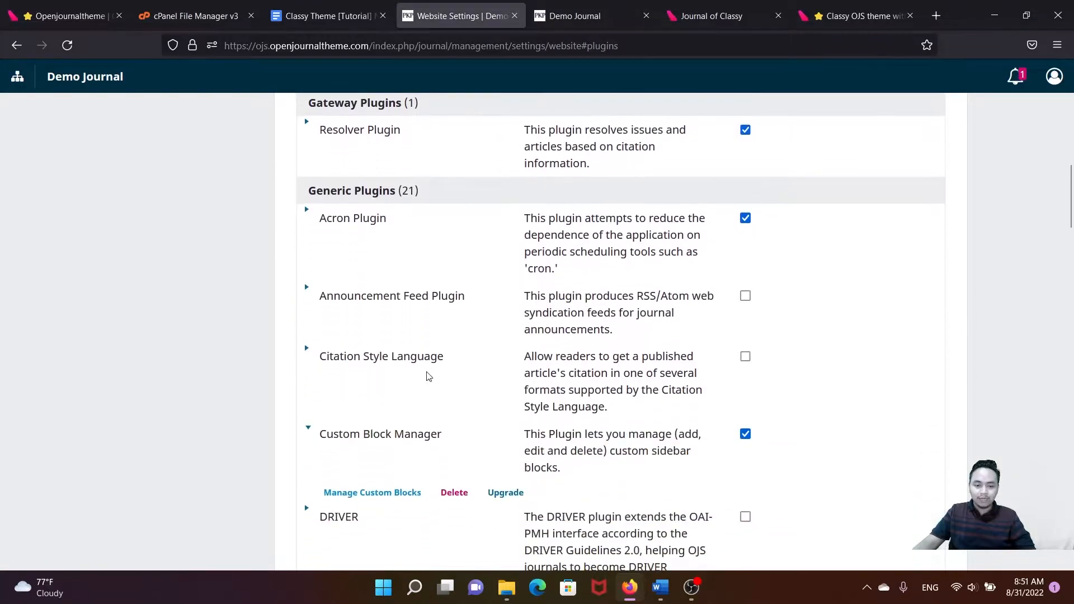
pyautogui.scroll(10, 408, 435)
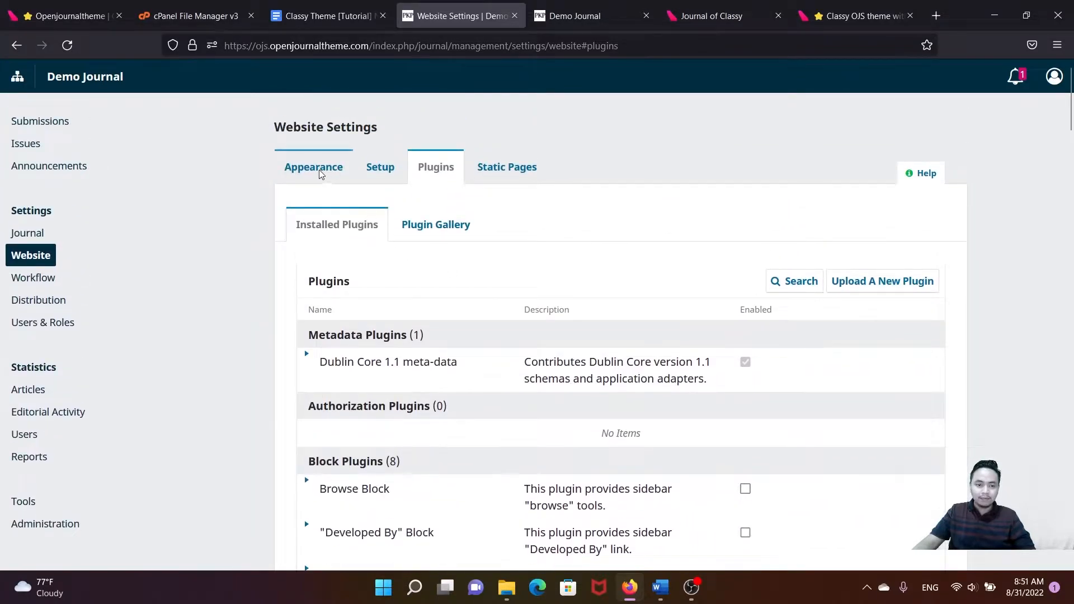
pyautogui.click(321, 169)
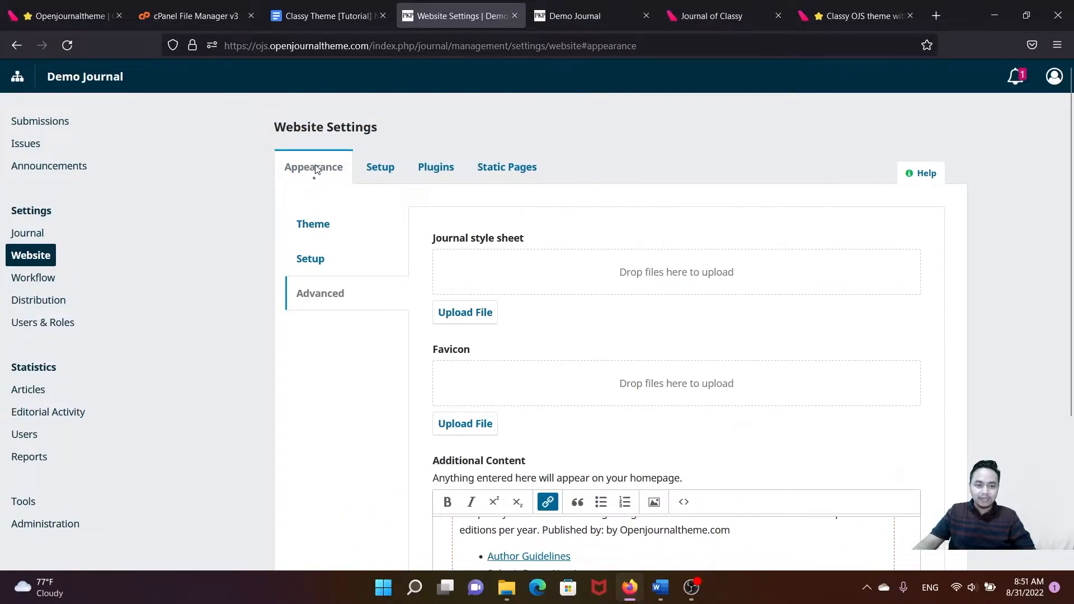
pyautogui.click(326, 251)
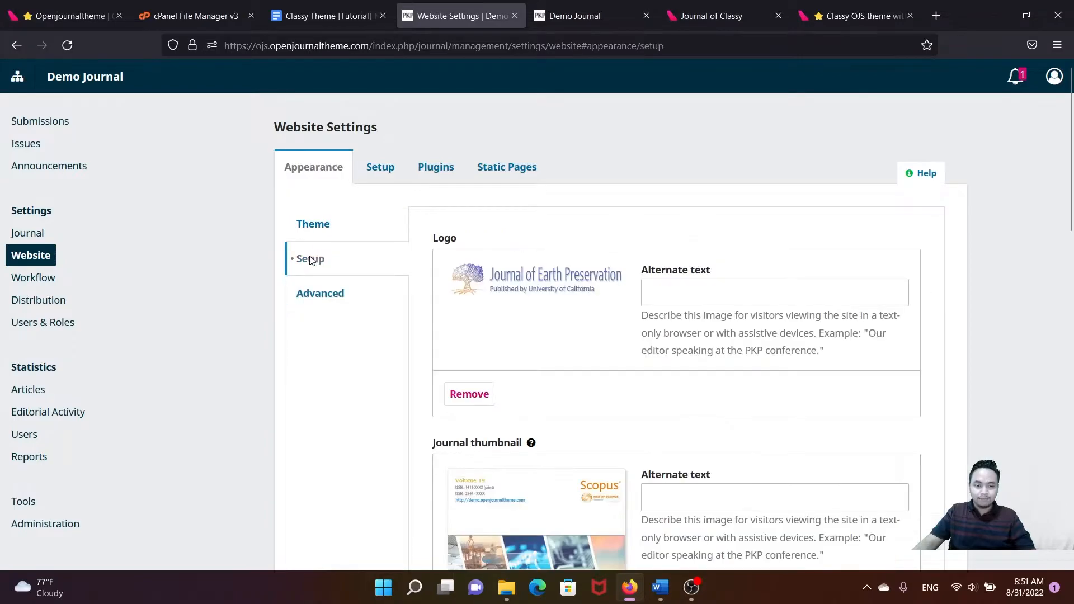
pyautogui.scroll(-10, 476, 310)
pyautogui.scroll(-10, 485, 324)
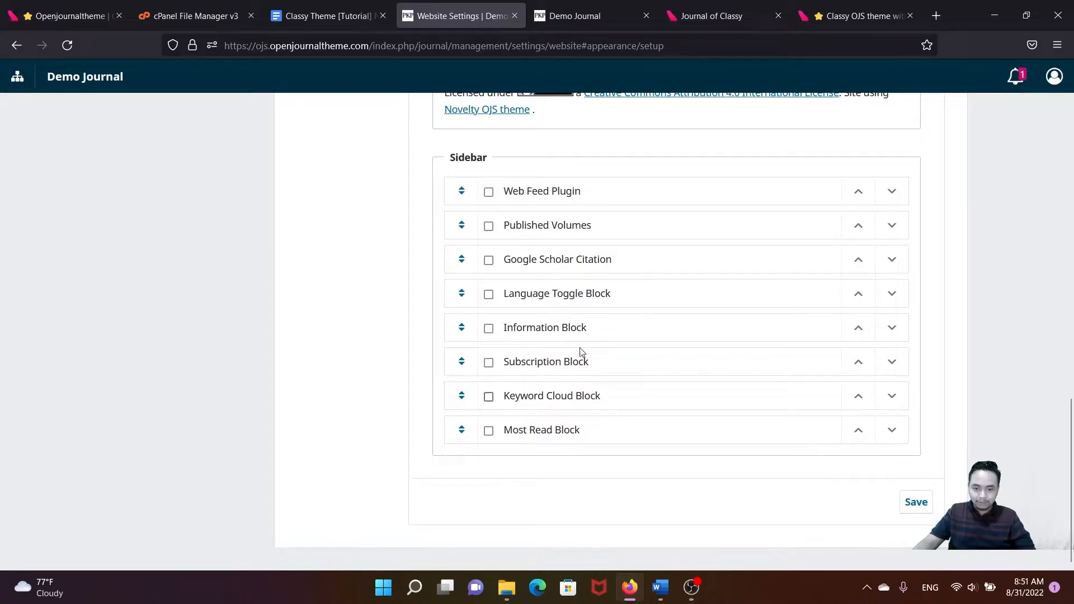
# - Reload the Website Settings and return to the Sidebar block list in the Appearance setup
pyautogui.click(69, 45)
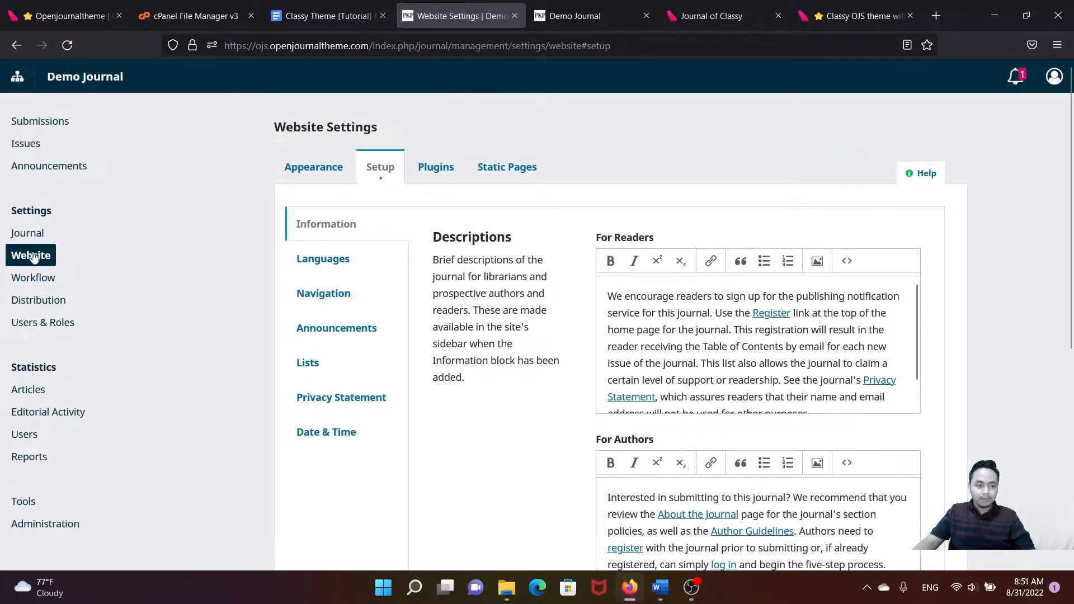
pyautogui.click(314, 168)
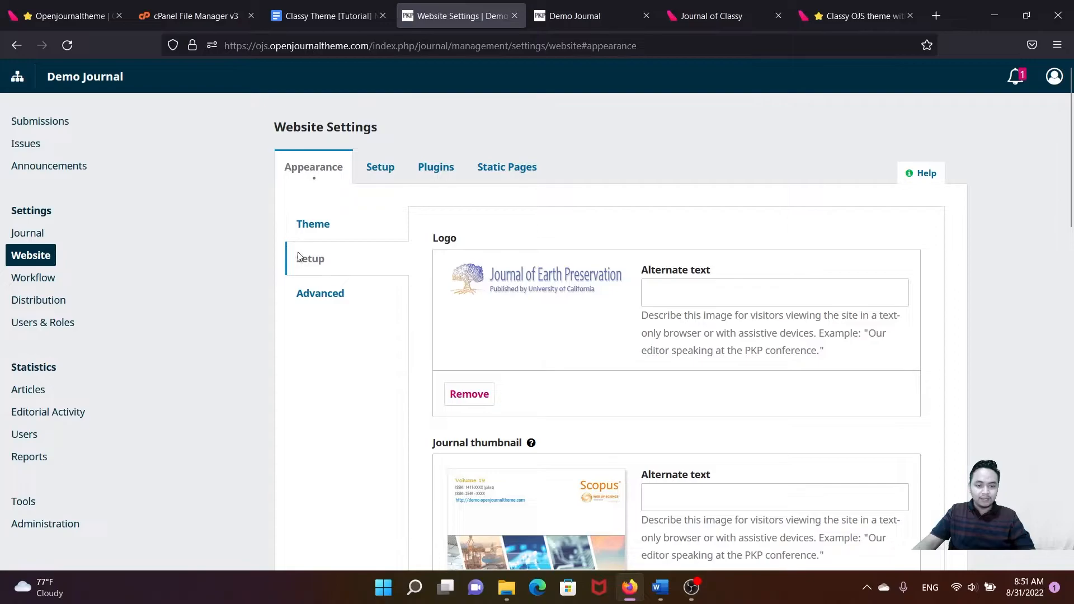
pyautogui.scroll(-10, 526, 289)
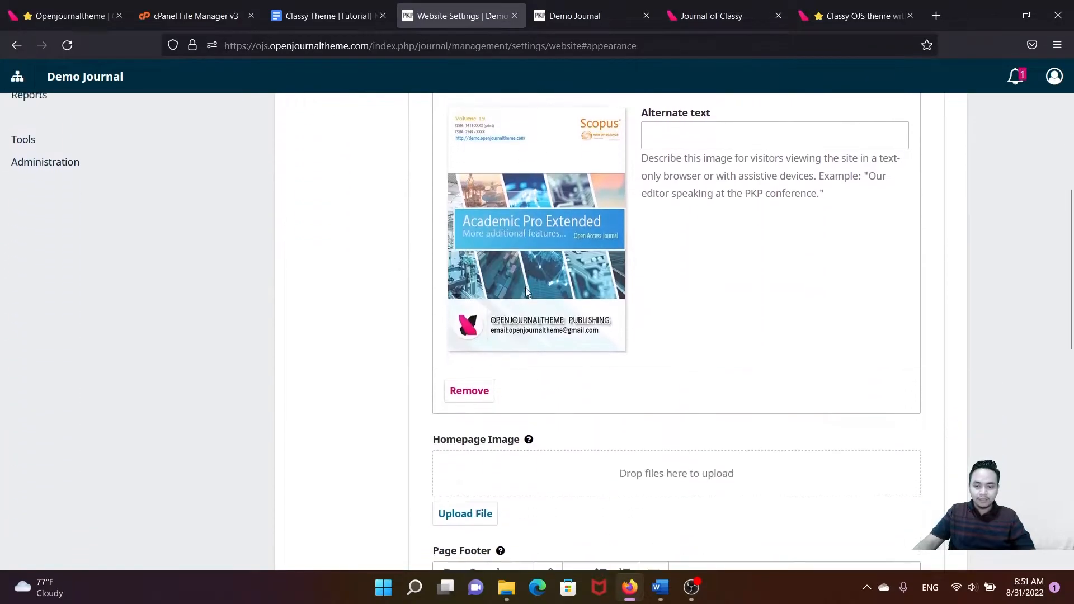
pyautogui.scroll(-10, 529, 288)
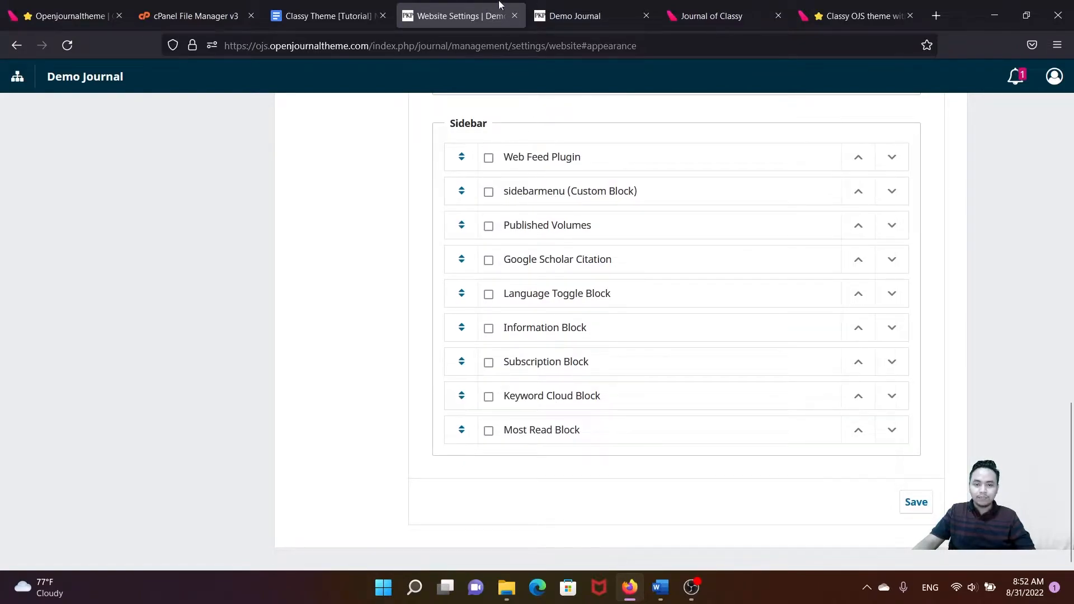
# - Enable the sidebarmenu custom block in the Sidebar list and move it above Web Feed Plugin, using the Journal of Classy demo sidebar as reference
pyautogui.click(566, 14)
pyautogui.click(463, 9)
pyautogui.click(489, 193)
pyautogui.moveTo(460, 192); pyautogui.dragTo(465, 157)
pyautogui.click(714, 6)
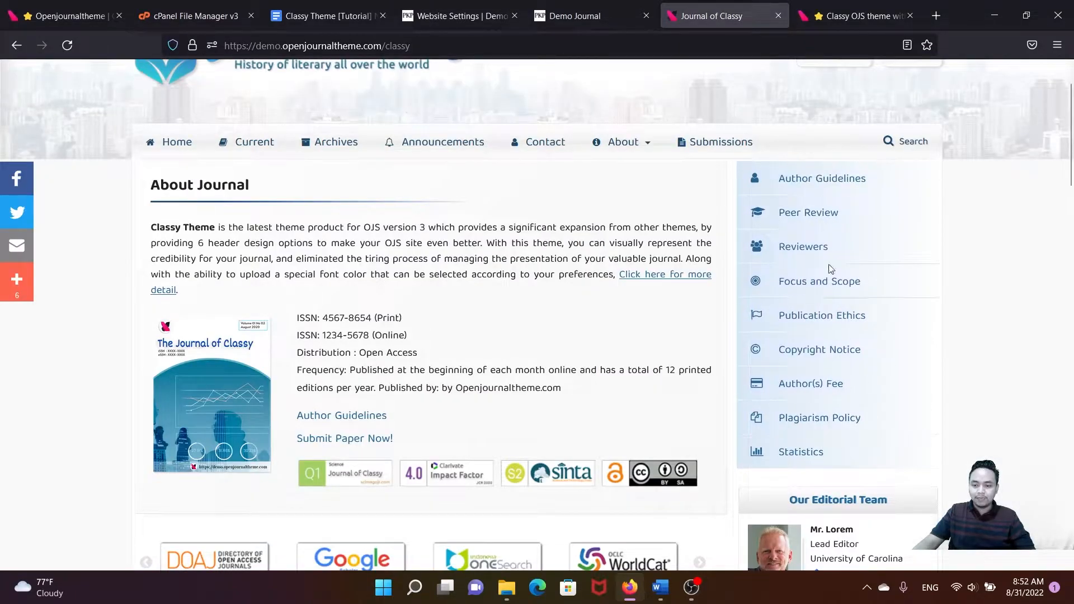
pyautogui.click(462, 8)
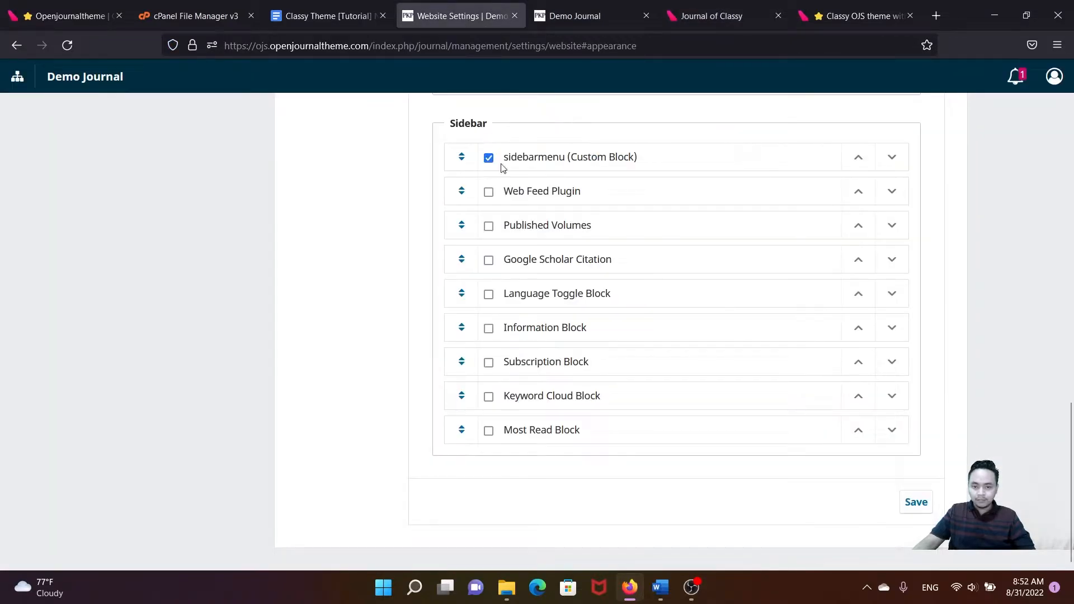
# - Save the Appearance setup and reload the Demo Journal homepage to check the sidebar menu
pyautogui.click(915, 503)
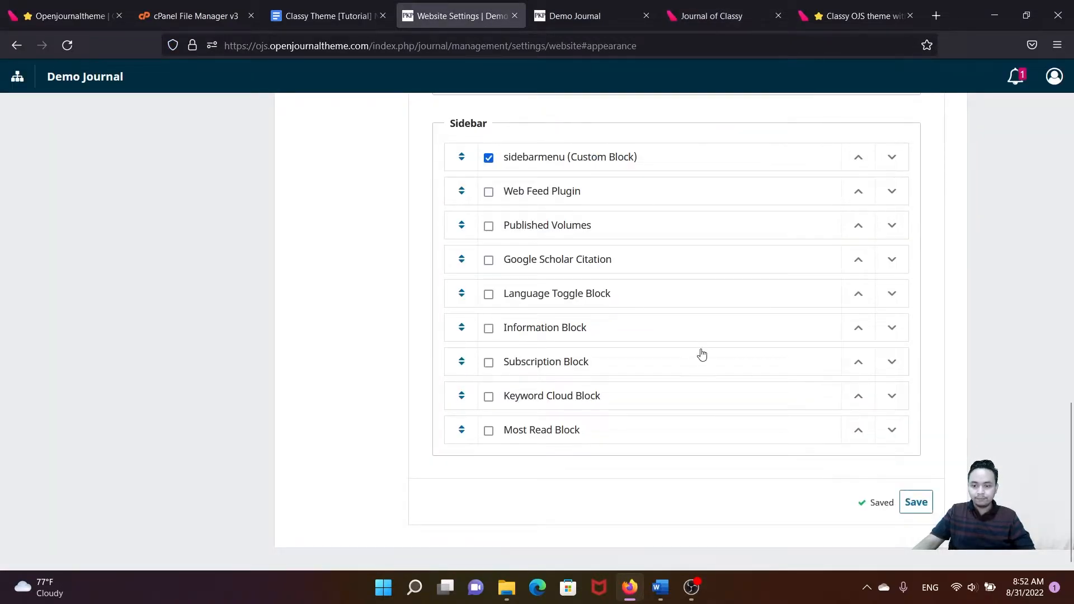
pyautogui.click(580, 4)
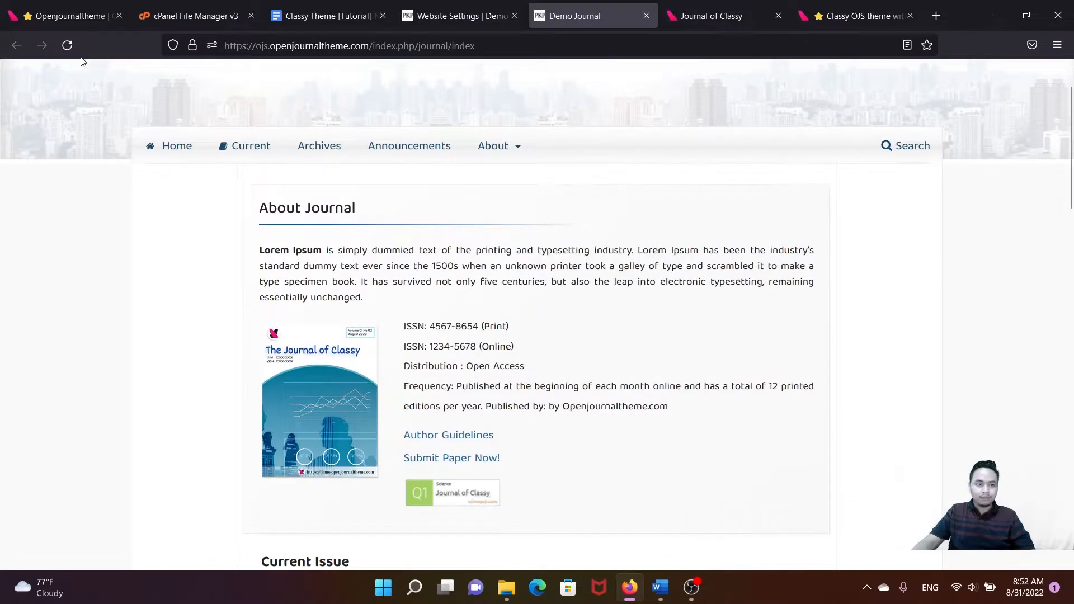
pyautogui.click(67, 45)
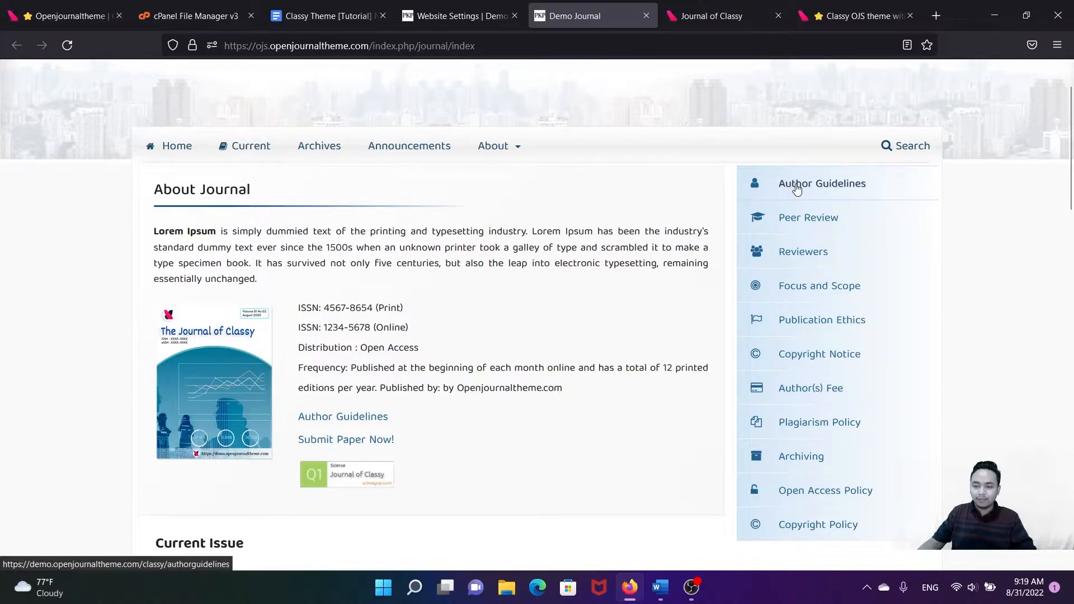
# - Open the sidebarmenu block for editing through the Custom Block Manager in the Website Settings' Generic Plugins
pyautogui.click(448, 17)
pyautogui.scroll(10, 523, 229)
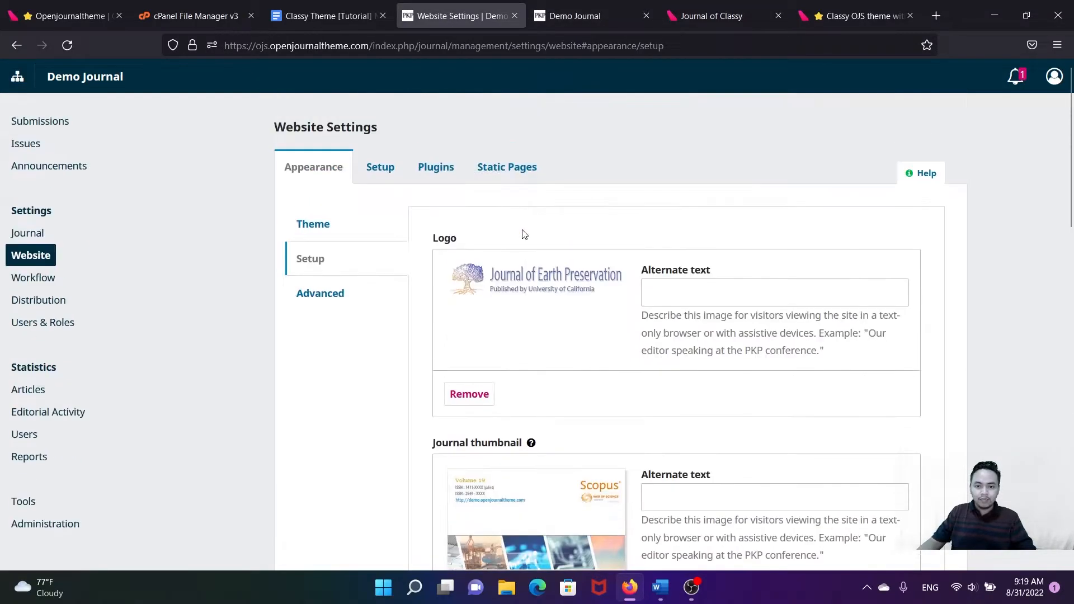
pyautogui.click(434, 171)
pyautogui.scroll(-5, 374, 364)
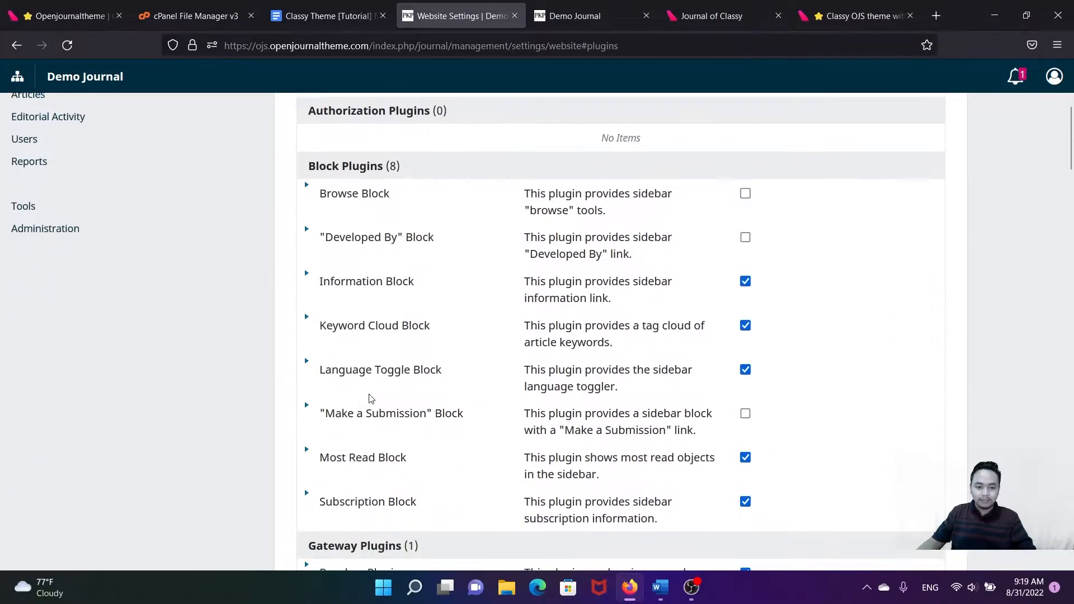
pyautogui.scroll(-9, 370, 398)
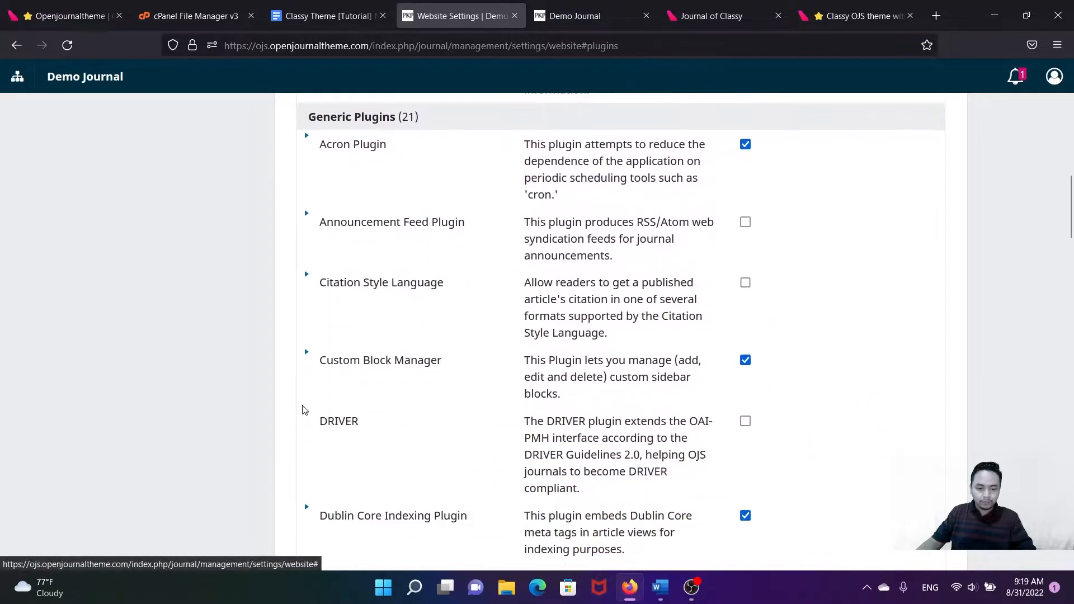
pyautogui.click(307, 353)
pyautogui.click(344, 420)
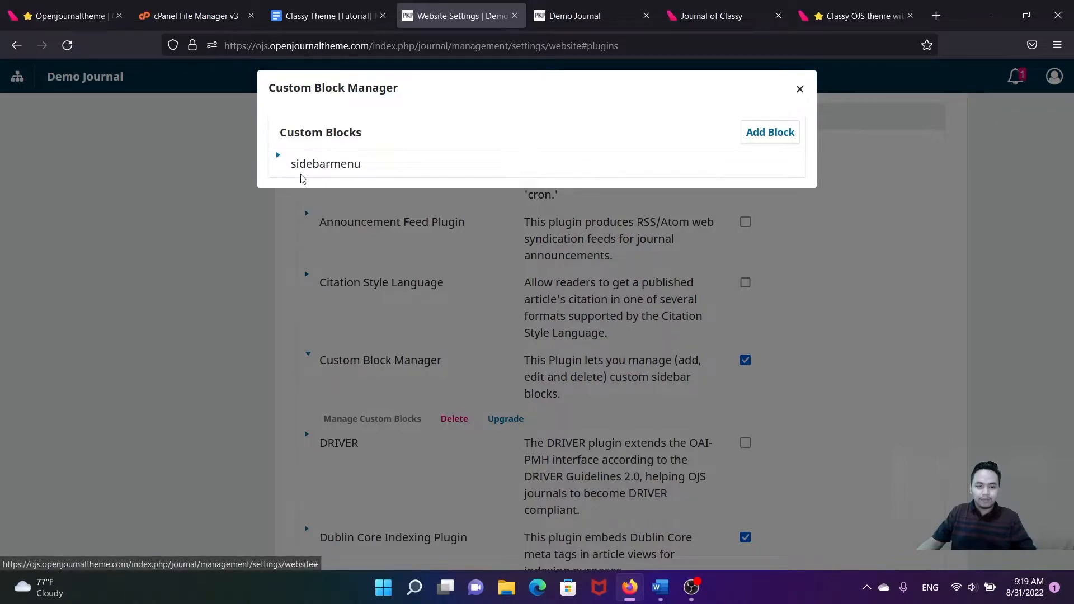
pyautogui.click(279, 159)
pyautogui.click(302, 188)
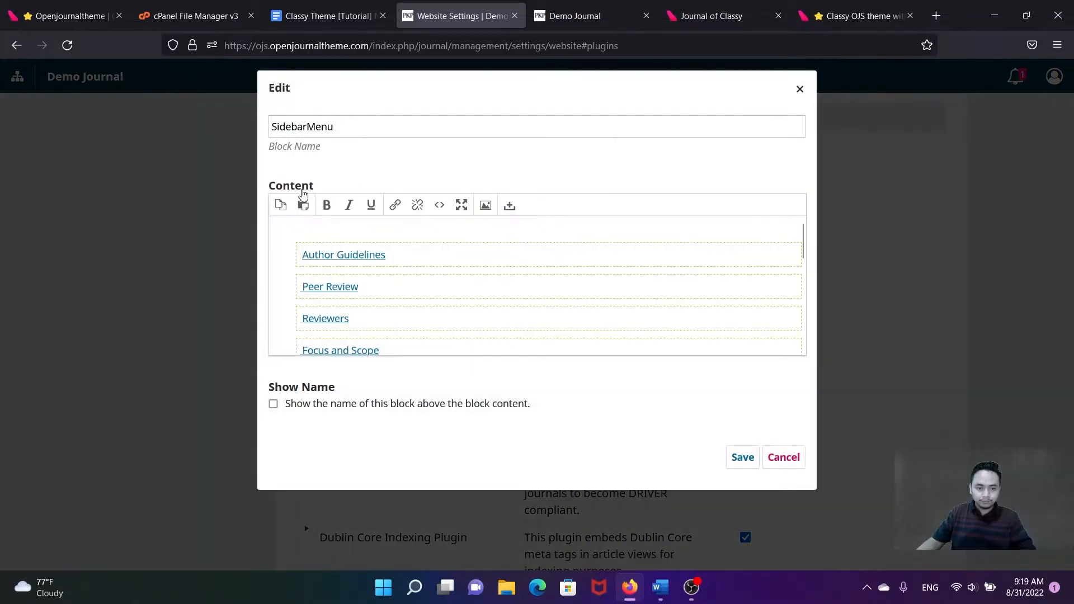
pyautogui.tripleClick(351, 254)
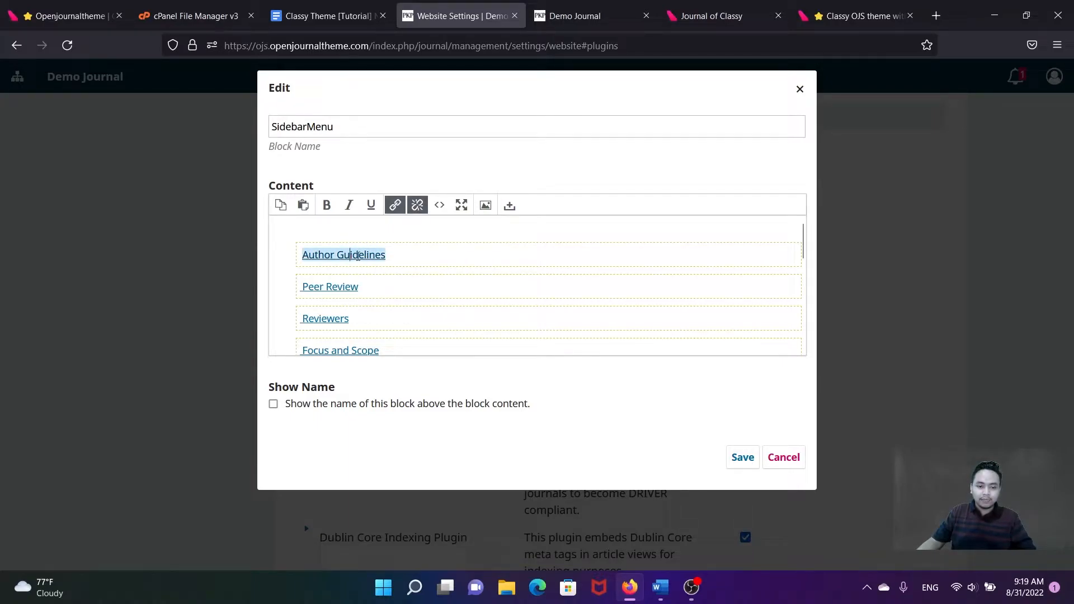
pyautogui.tripleClick(337, 285)
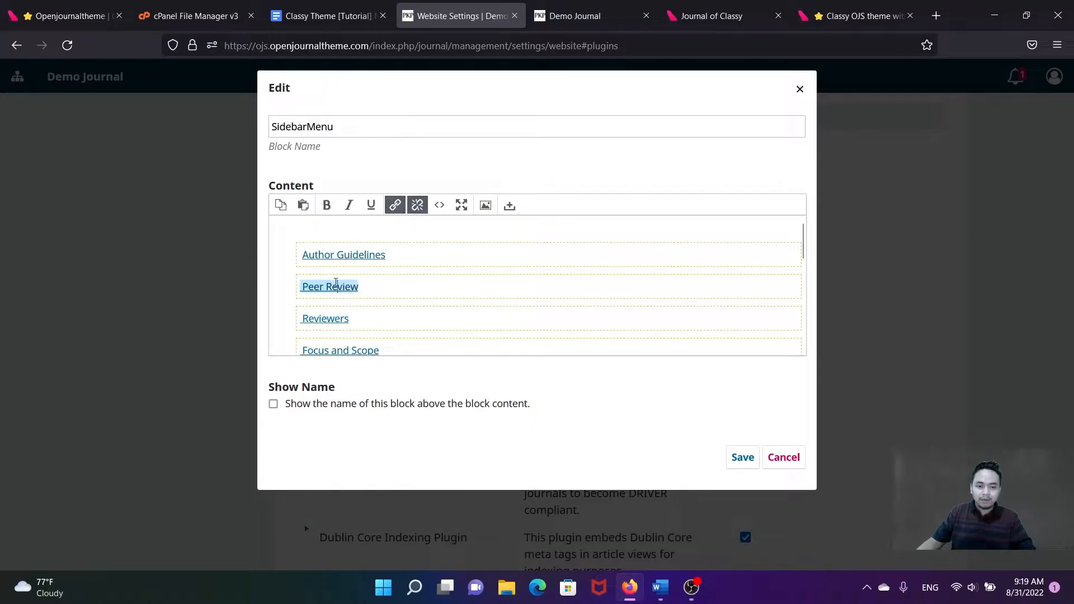
pyautogui.tripleClick(358, 256)
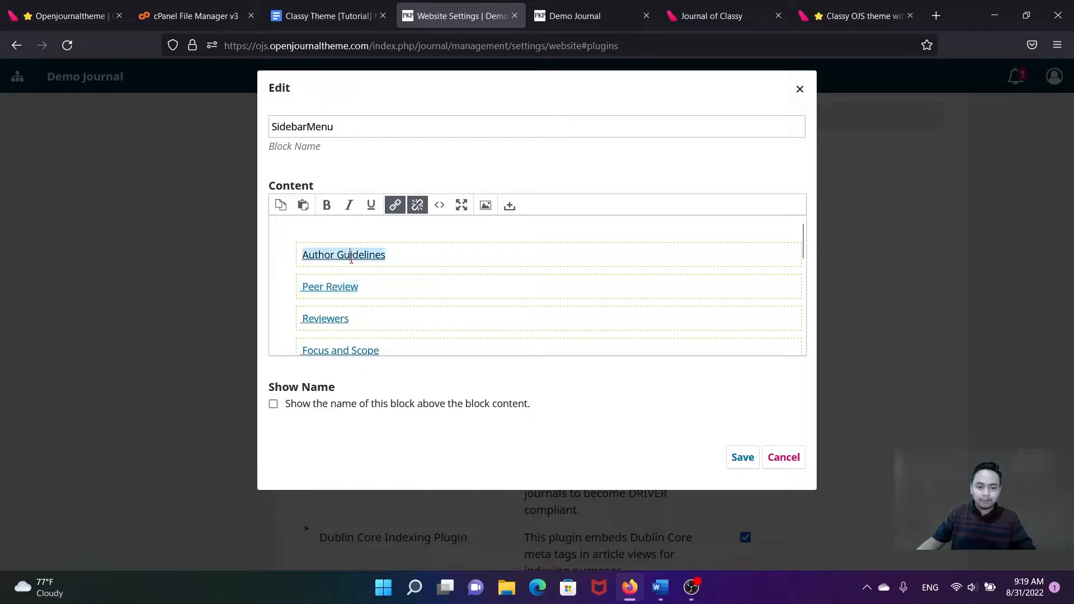
pyautogui.tripleClick(332, 287)
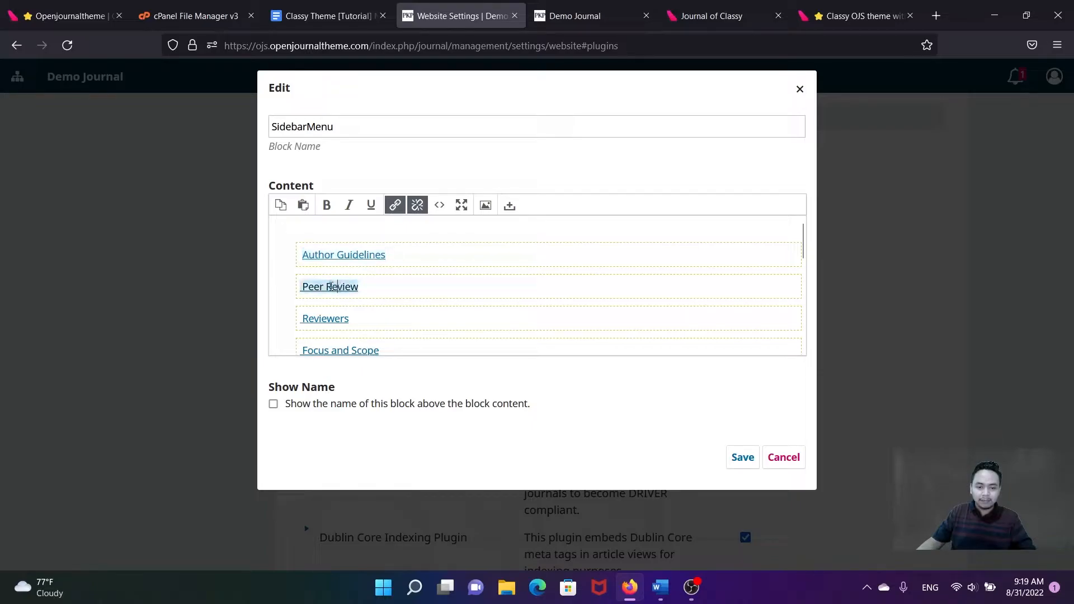
pyautogui.click(395, 206)
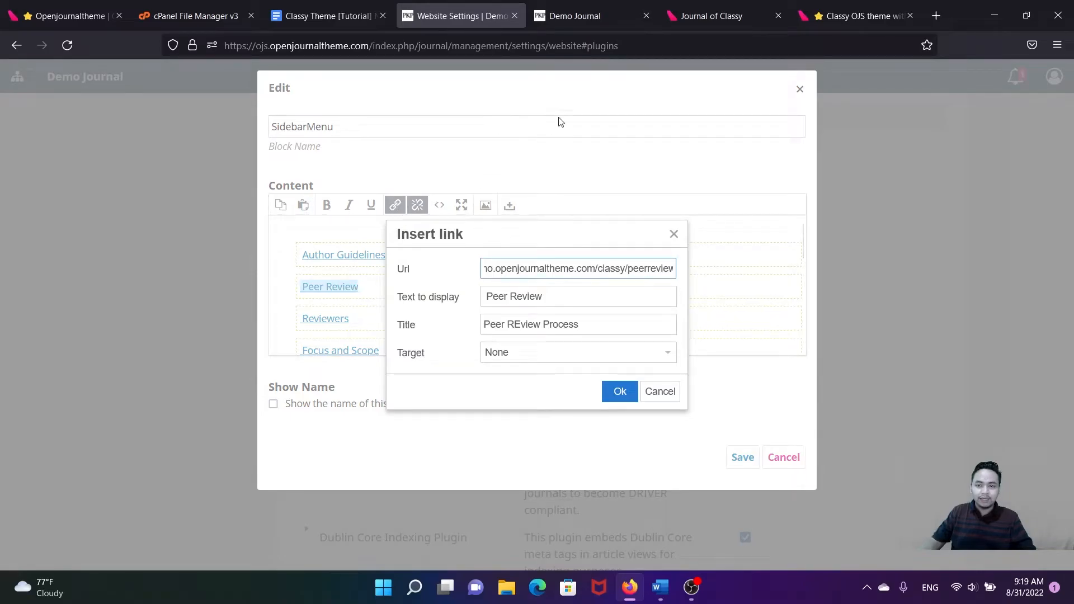
pyautogui.click(605, 12)
pyautogui.hotkey('ctrl', 'l')
pyautogui.hotkey('ctrl', 'c')
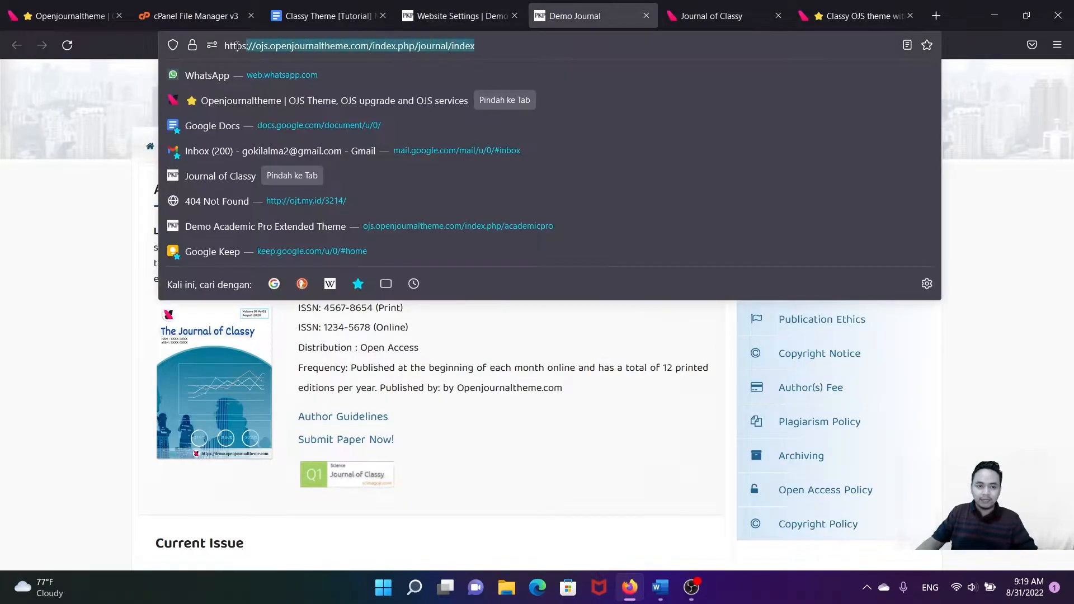
pyautogui.click(440, 24)
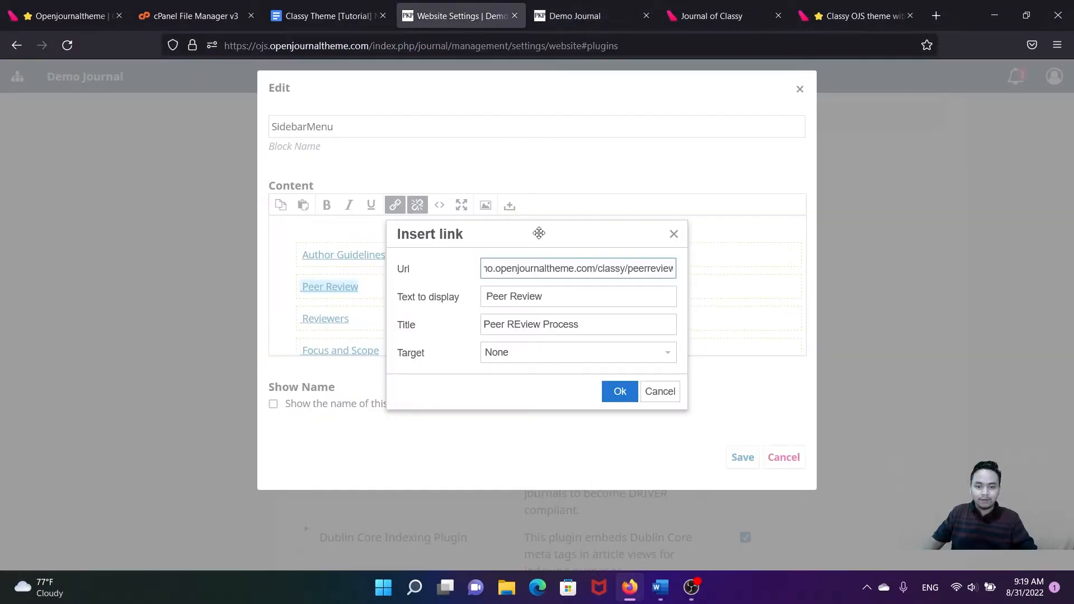
pyautogui.hotkey('ctrl', 'a')
pyautogui.hotkey('ctrl', 'v')
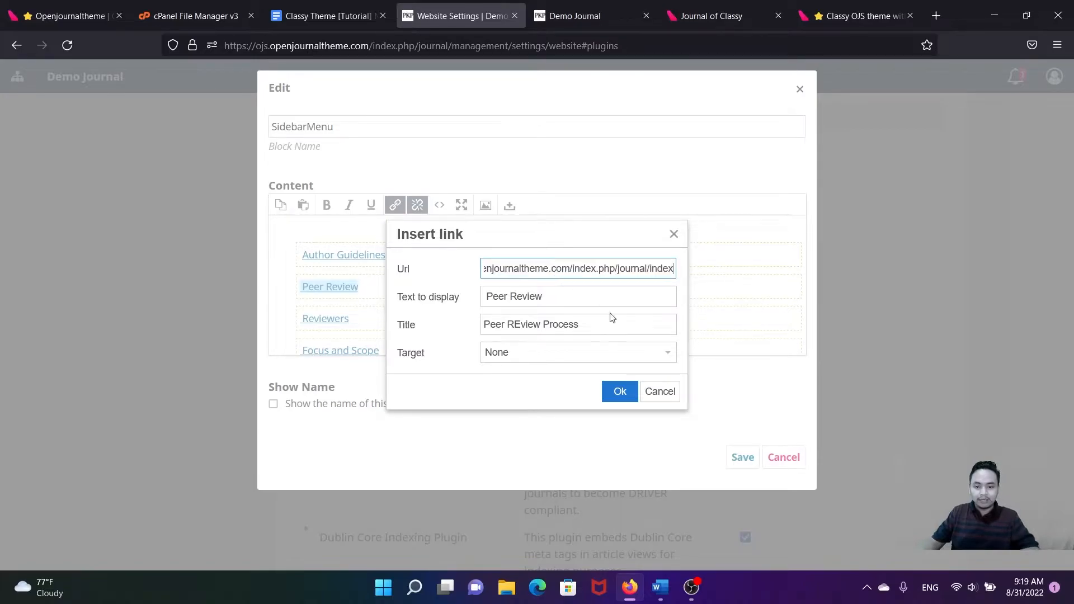
pyautogui.click(624, 392)
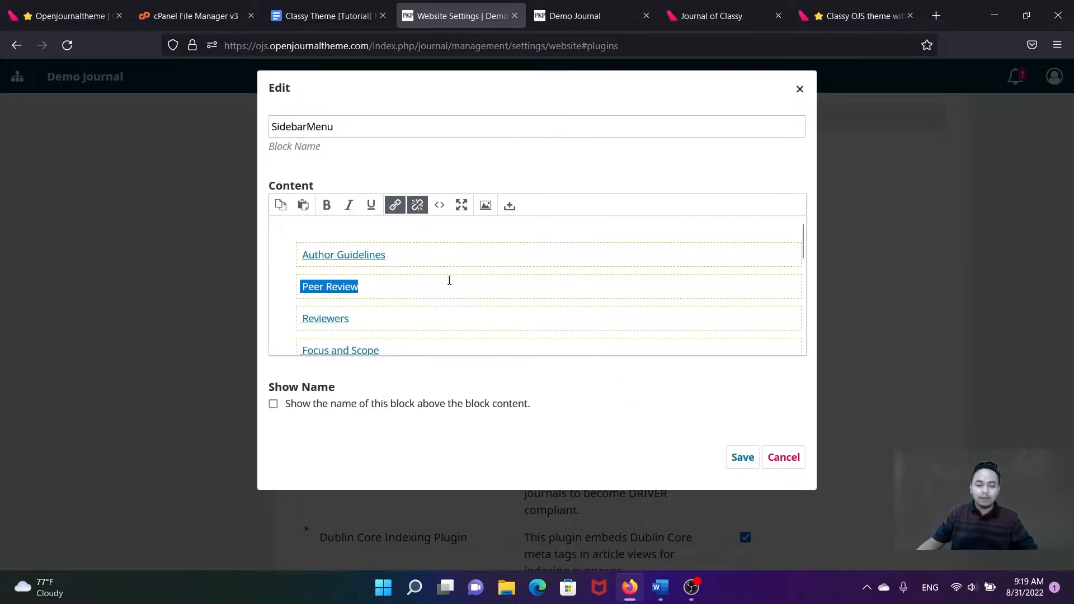
# - Look through the menu links in the SidebarMenu block content and copy the Reviewers link text
pyautogui.click(353, 286)
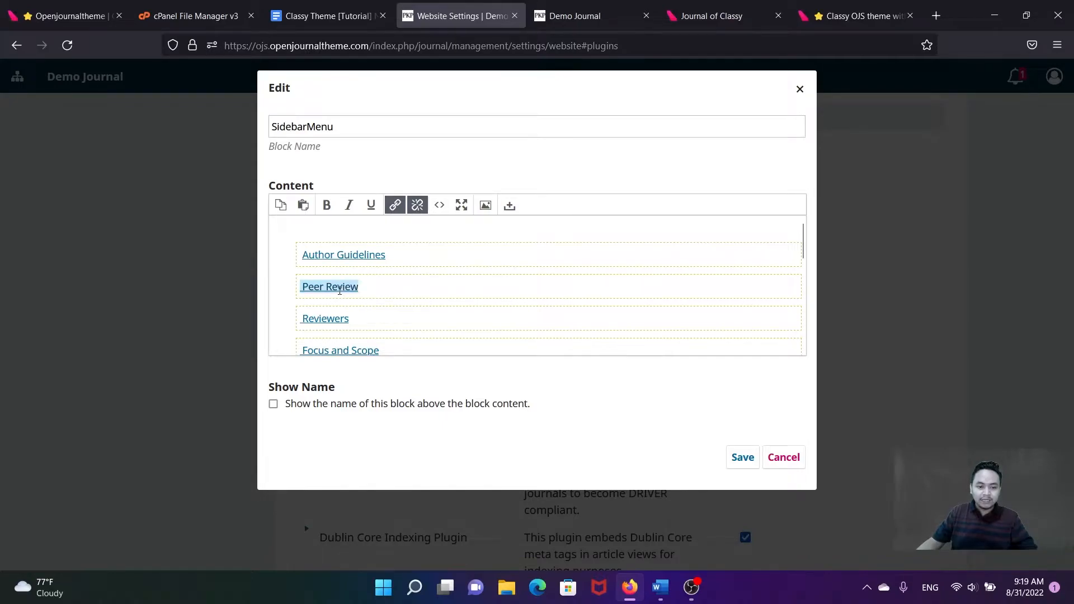
pyautogui.scroll(-2, 339, 288)
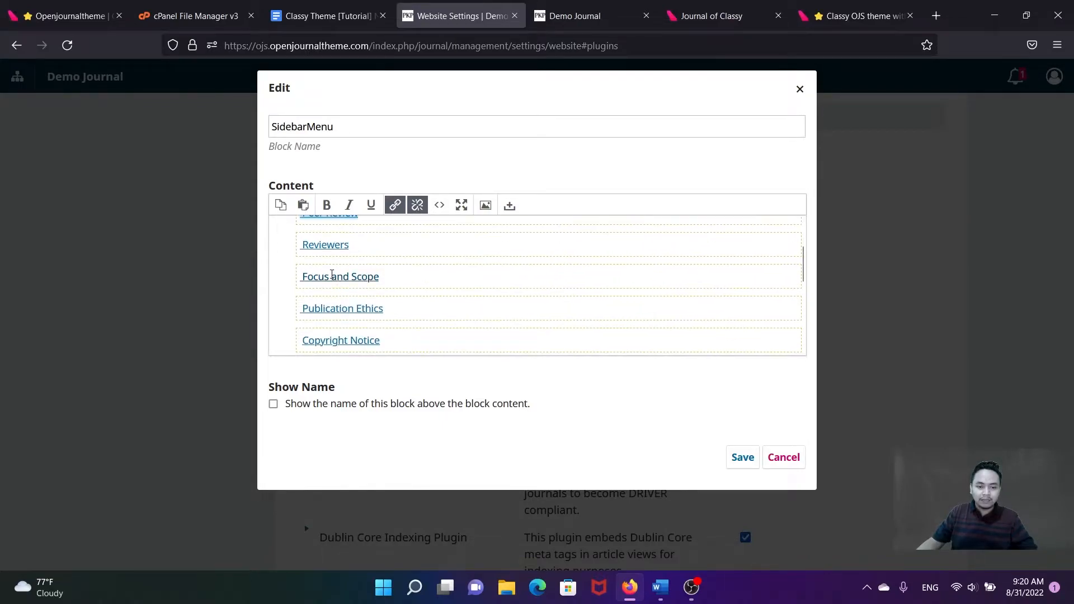
pyautogui.scroll(2, 331, 274)
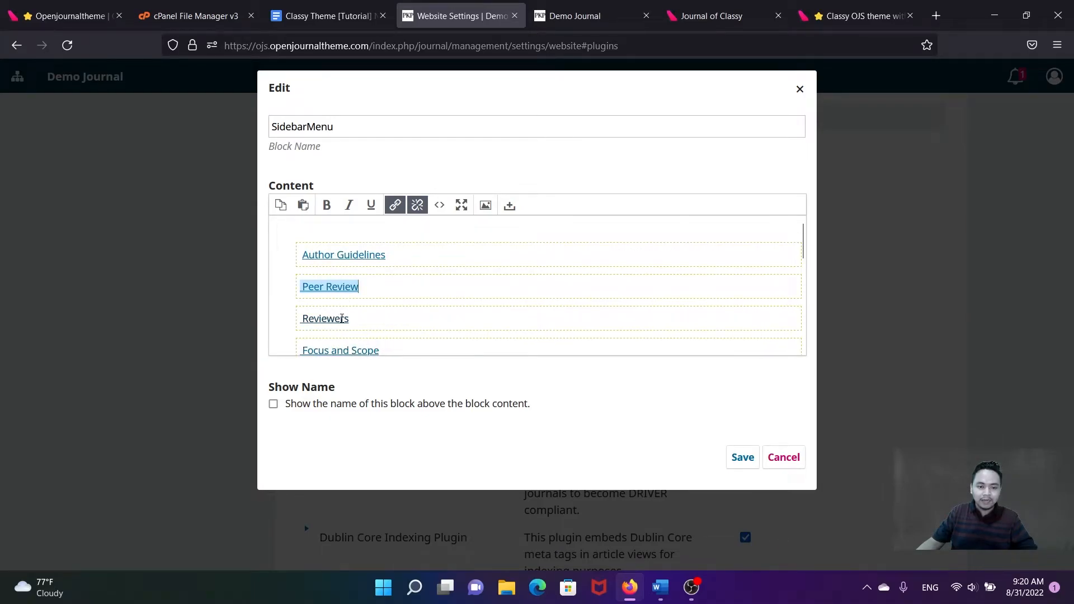
pyautogui.scroll(-2, 327, 318)
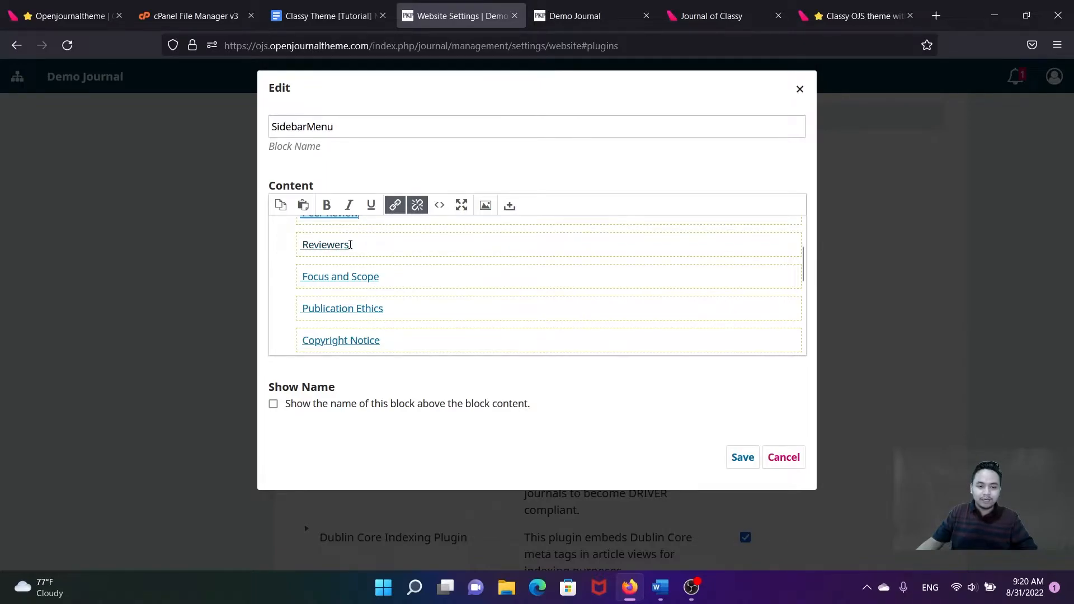
pyautogui.moveTo(349, 245); pyautogui.dragTo(316, 247)
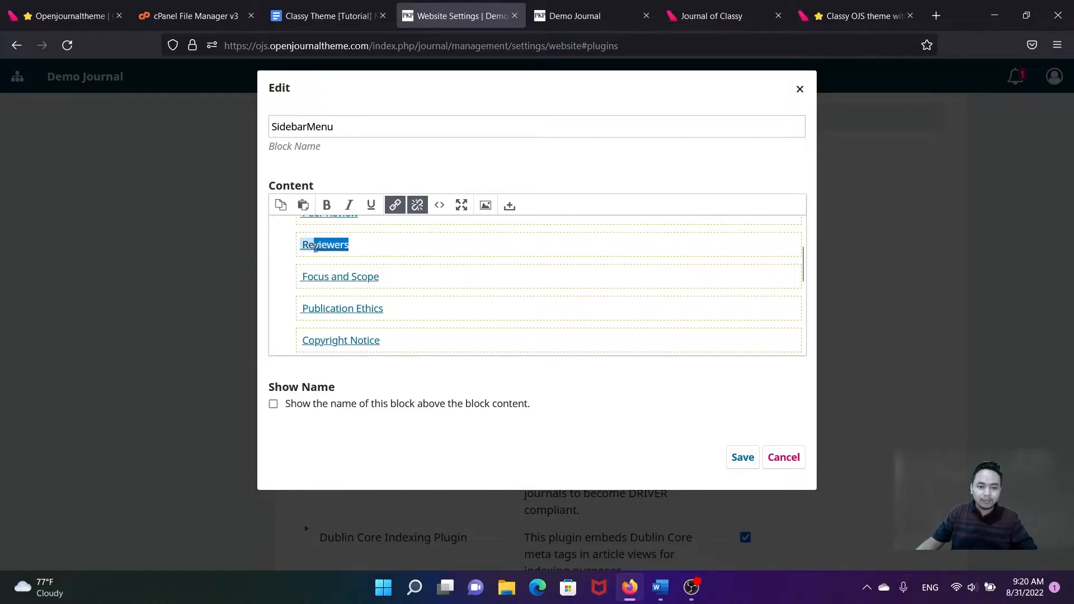
pyautogui.rightClick(318, 242)
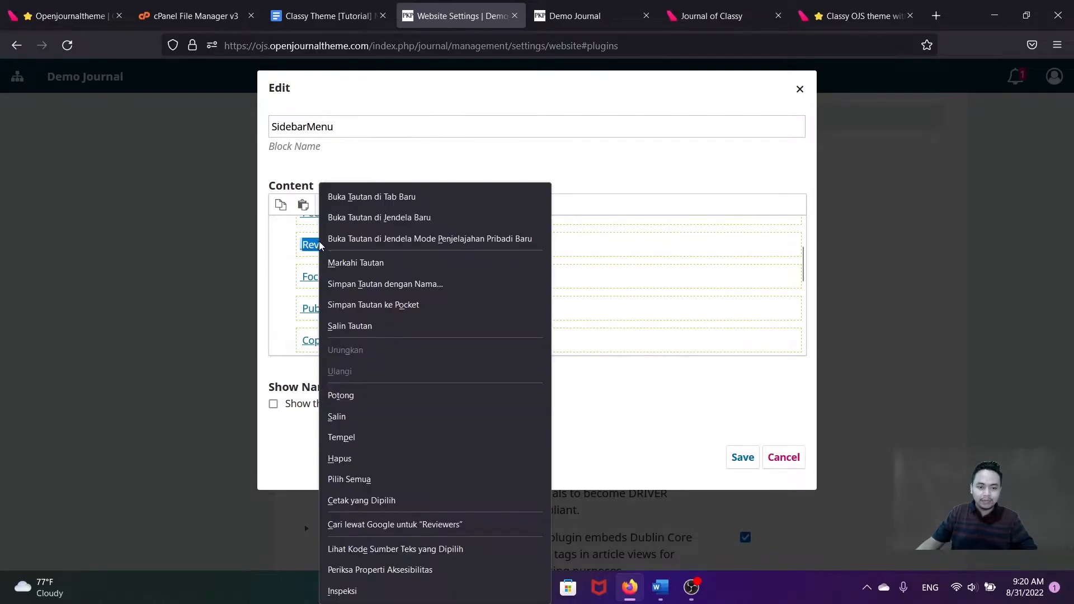
pyautogui.click(352, 417)
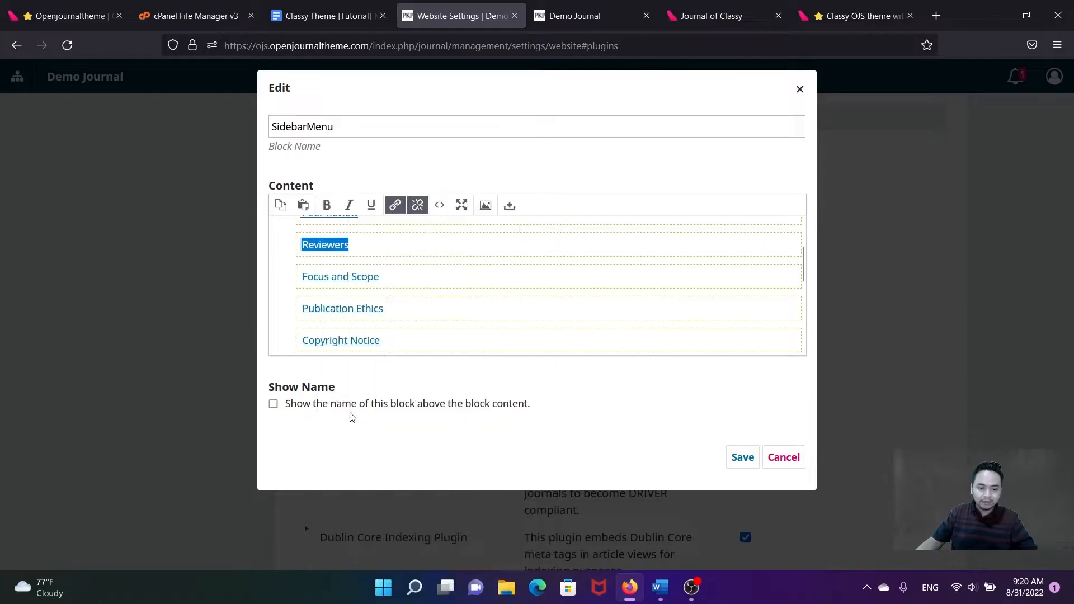
pyautogui.scroll(2, 349, 261)
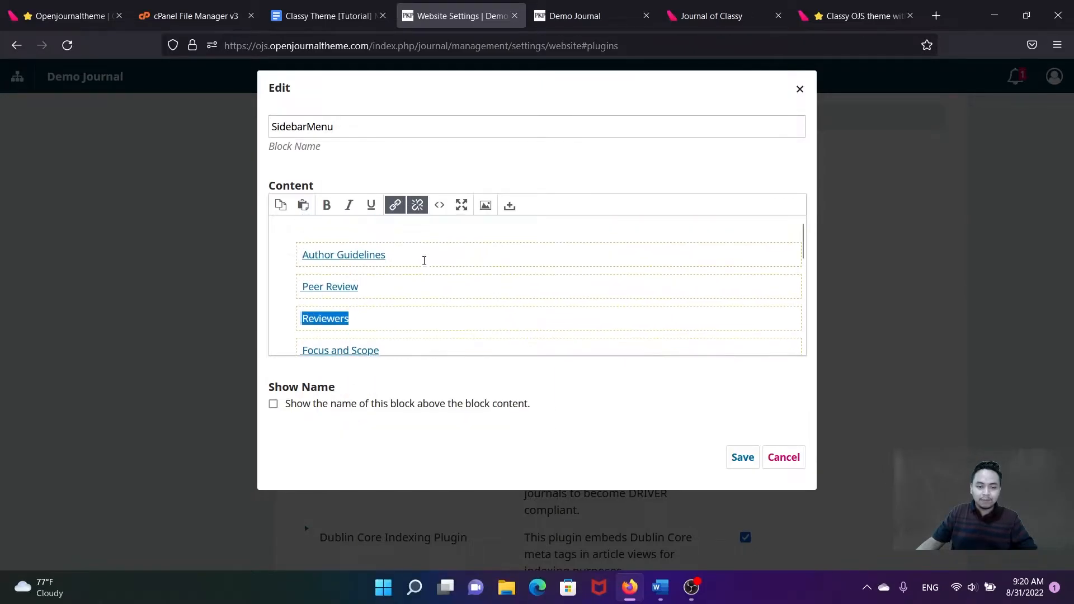
# - View the SidebarMenu source code, then compare the Reviewers entry with the sidebar menu on the Demo Journal homepage
pyautogui.click(441, 207)
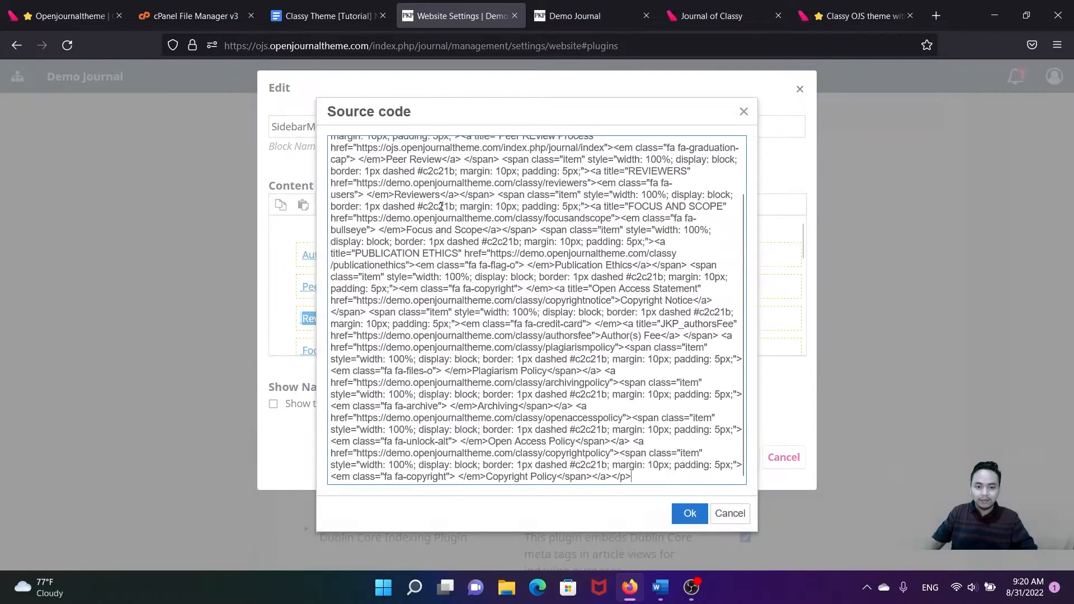
pyautogui.moveTo(514, 119); pyautogui.dragTo(685, 133)
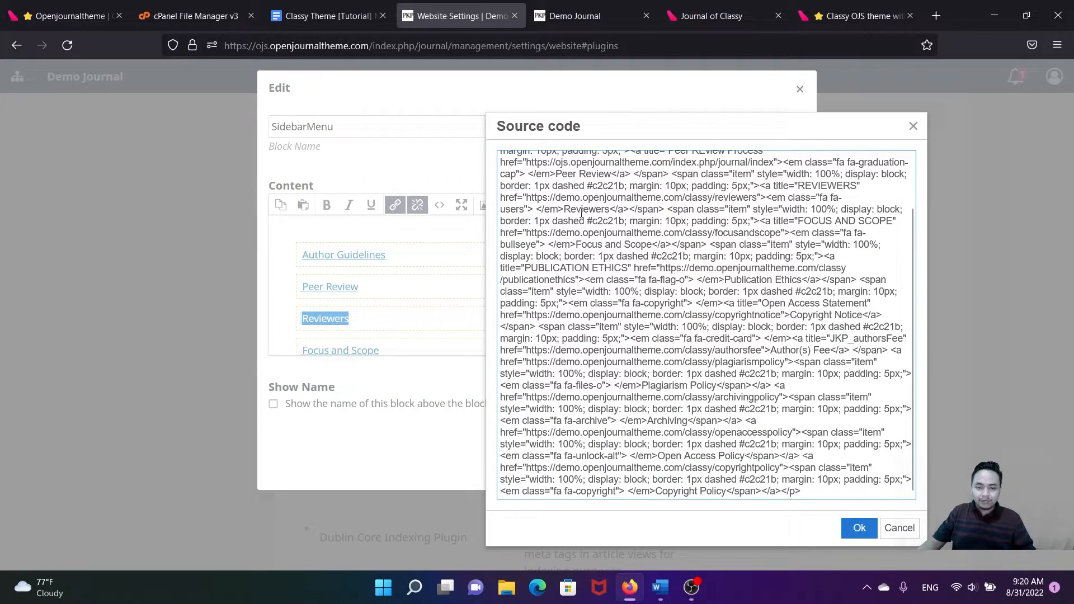
pyautogui.click(913, 126)
pyautogui.click(367, 317)
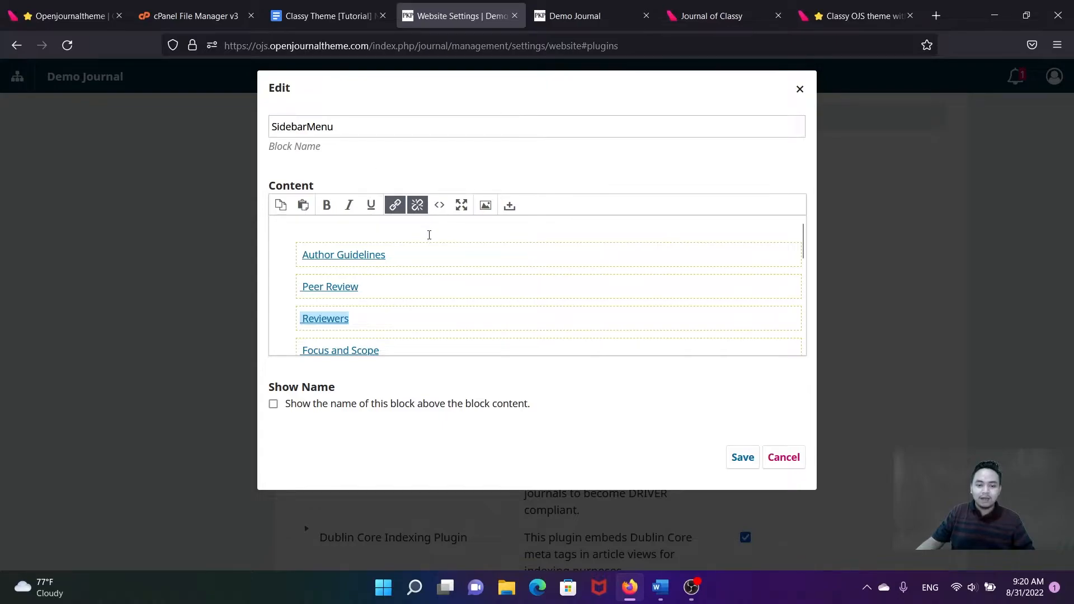
pyautogui.moveTo(349, 319); pyautogui.dragTo(311, 319)
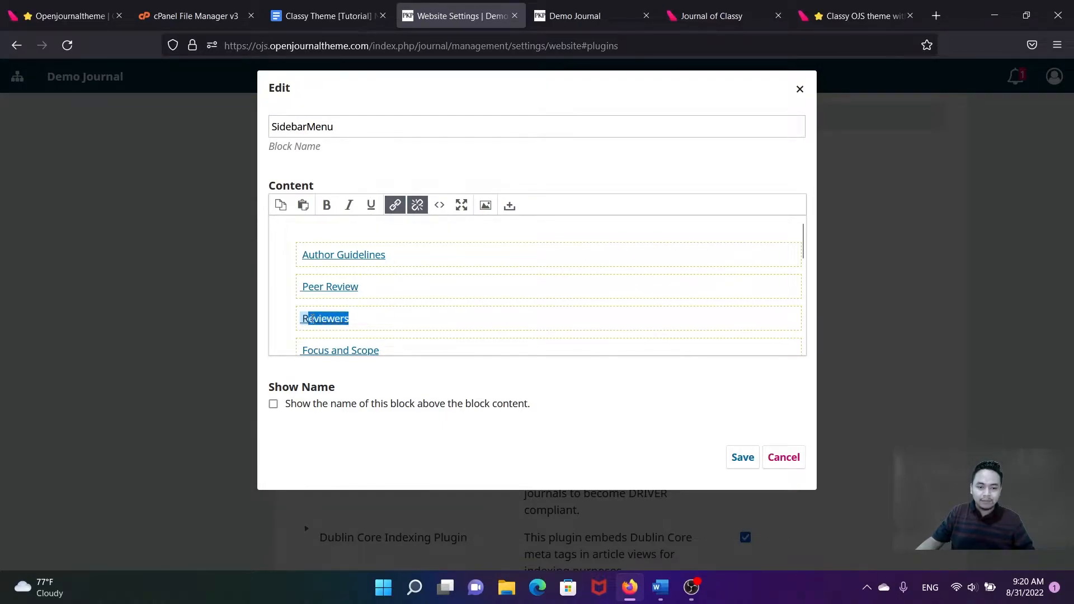
pyautogui.click(547, 27)
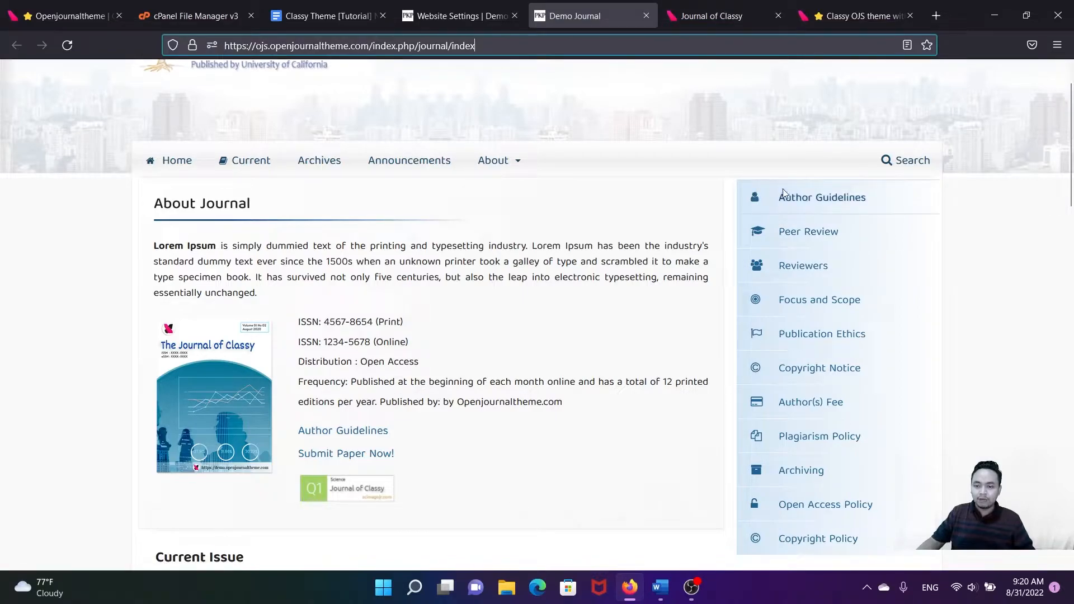
pyautogui.click(456, 16)
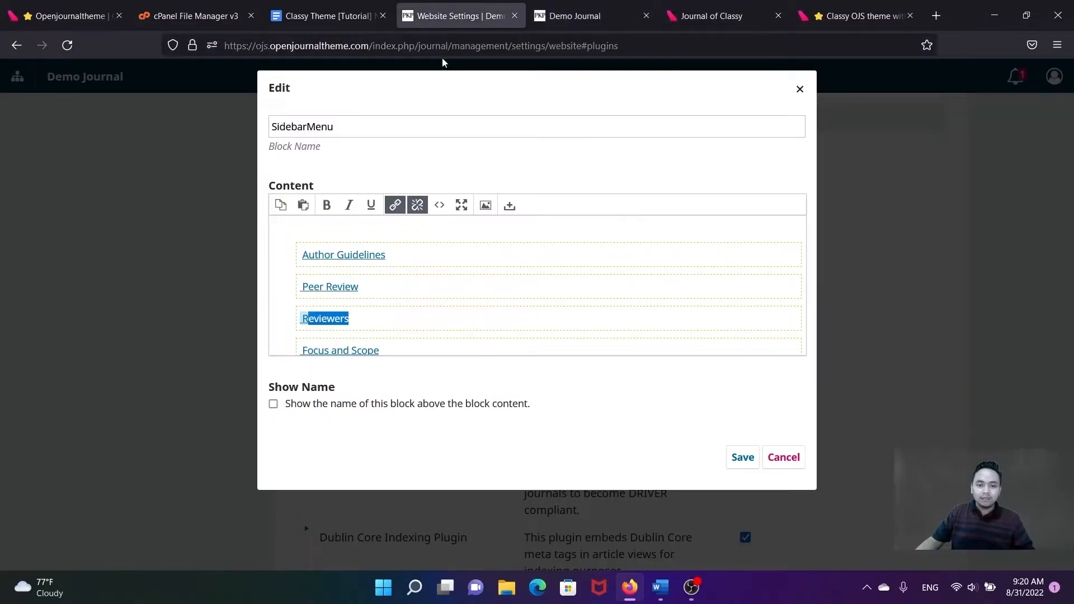
pyautogui.click(340, 322)
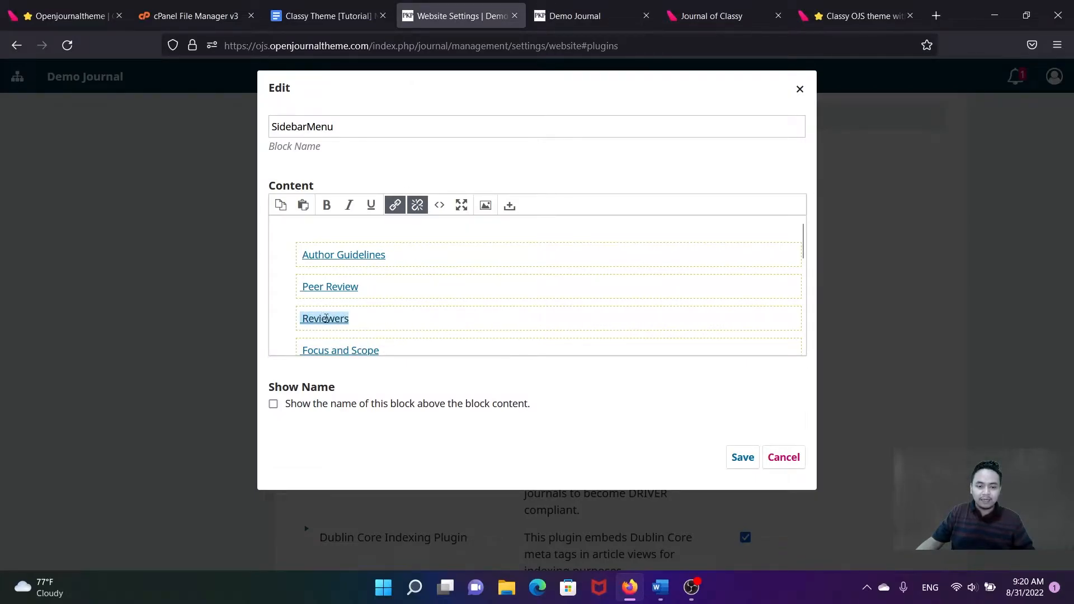
# - Open the block content's source code and search it for "Reviewers" to locate that menu item's code
pyautogui.click(441, 207)
pyautogui.moveTo(473, 114); pyautogui.dragTo(639, 117)
pyautogui.scroll(2, 641, 255)
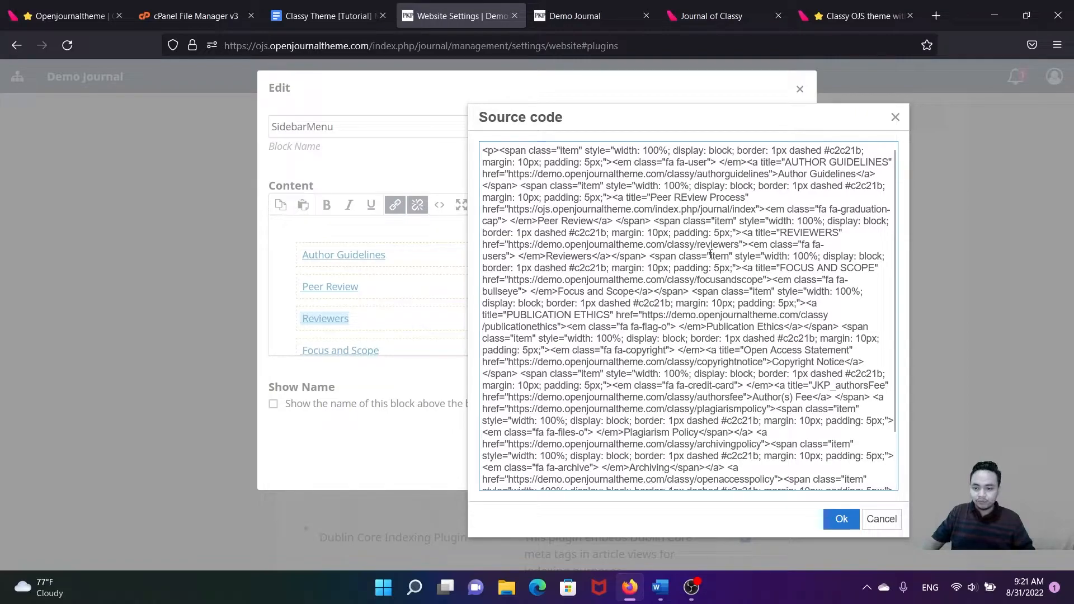
pyautogui.scroll(-2, 712, 255)
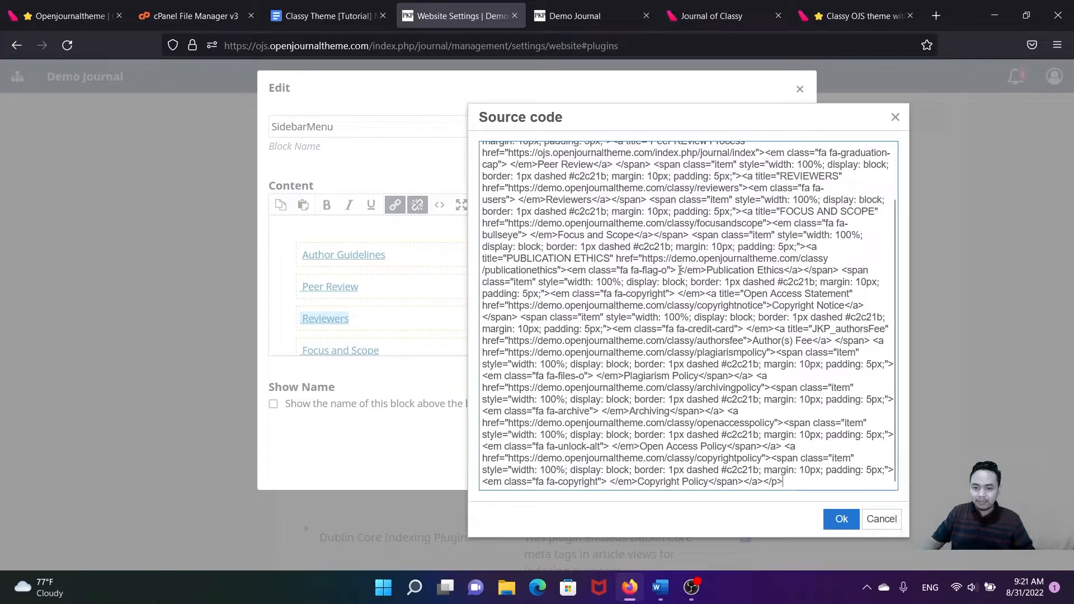
pyautogui.scroll(2, 666, 274)
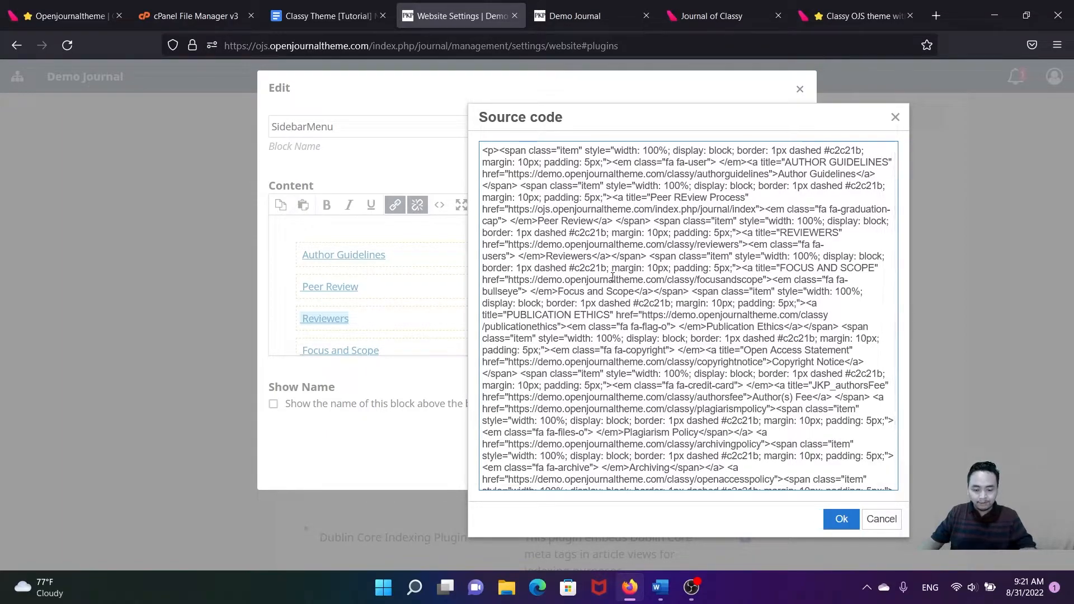
pyautogui.hotkey('ctrl', 'f')
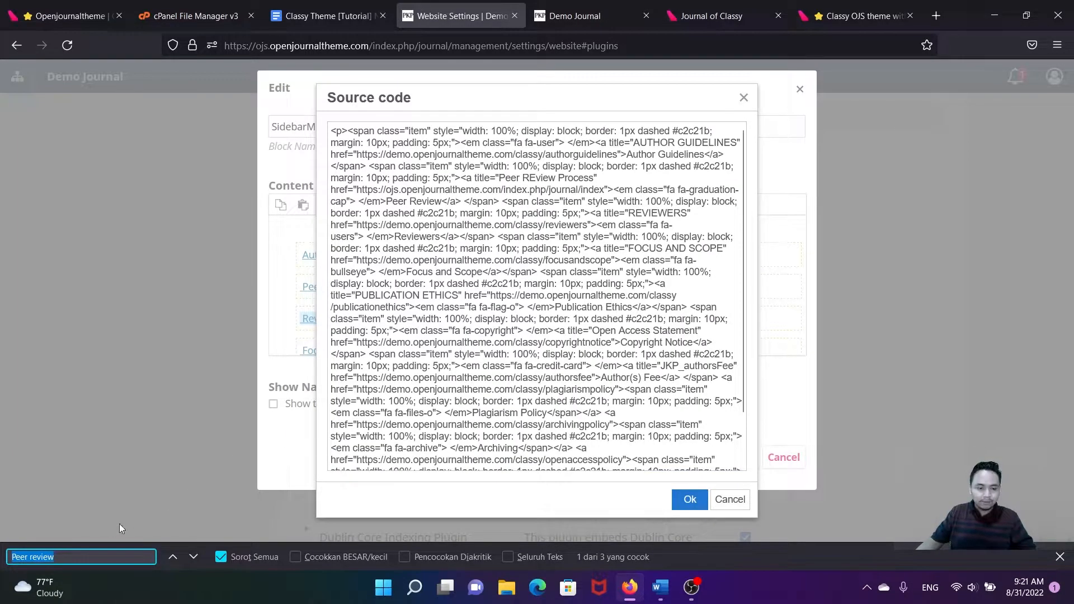
pyautogui.moveTo(80, 551); pyautogui.dragTo(12, 557)
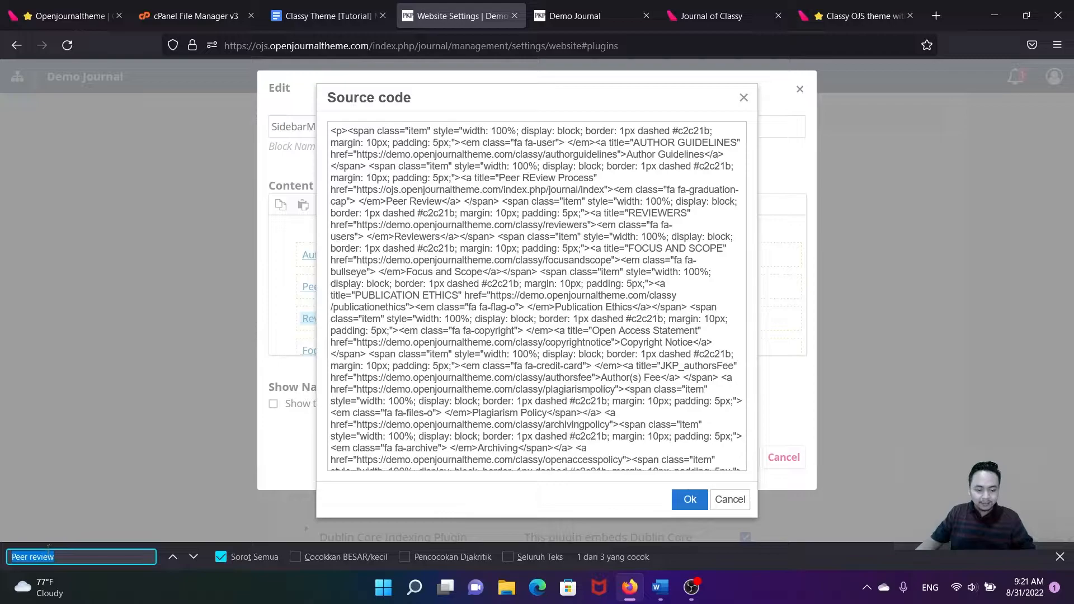
pyautogui.write('Reviewers')
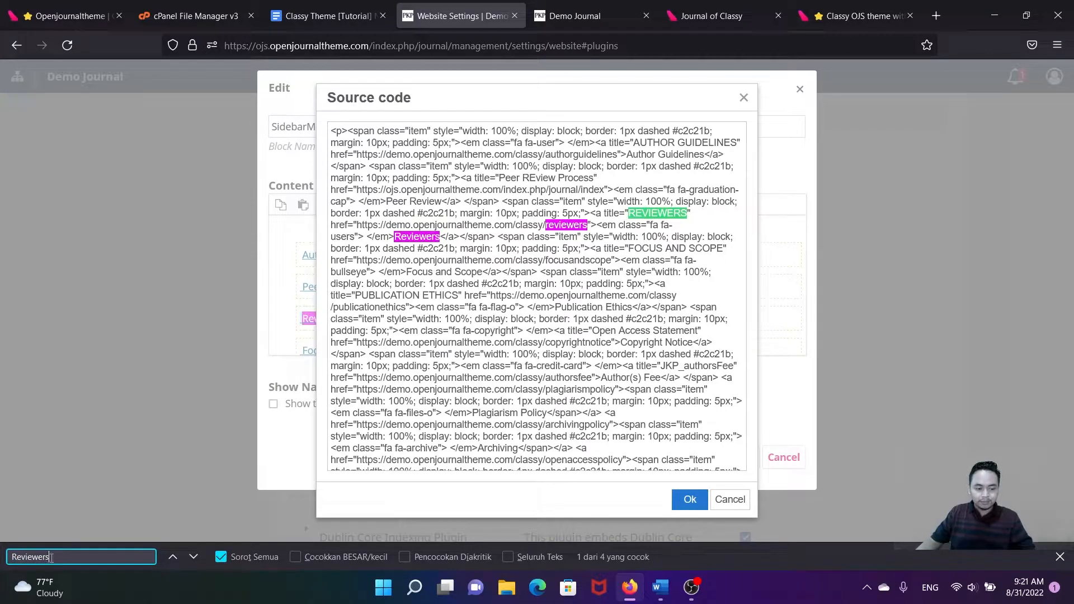
# - Examine the title, link address and display text of the Reviewers item in the block's source code
pyautogui.moveTo(509, 116); pyautogui.dragTo(682, 131)
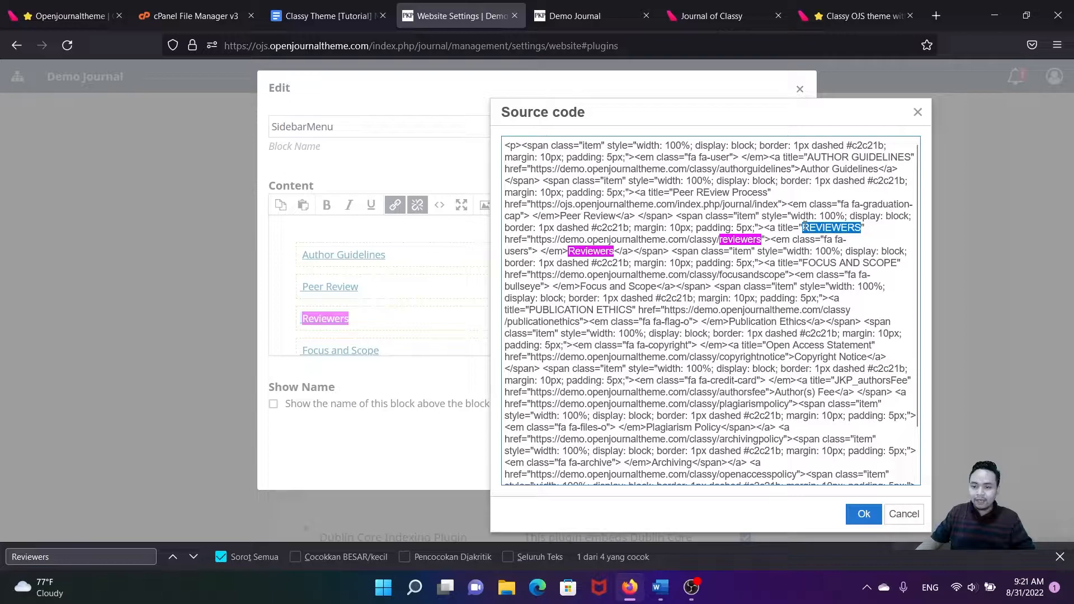
pyautogui.moveTo(803, 227); pyautogui.dragTo(866, 228)
pyautogui.moveTo(720, 241); pyautogui.dragTo(764, 242)
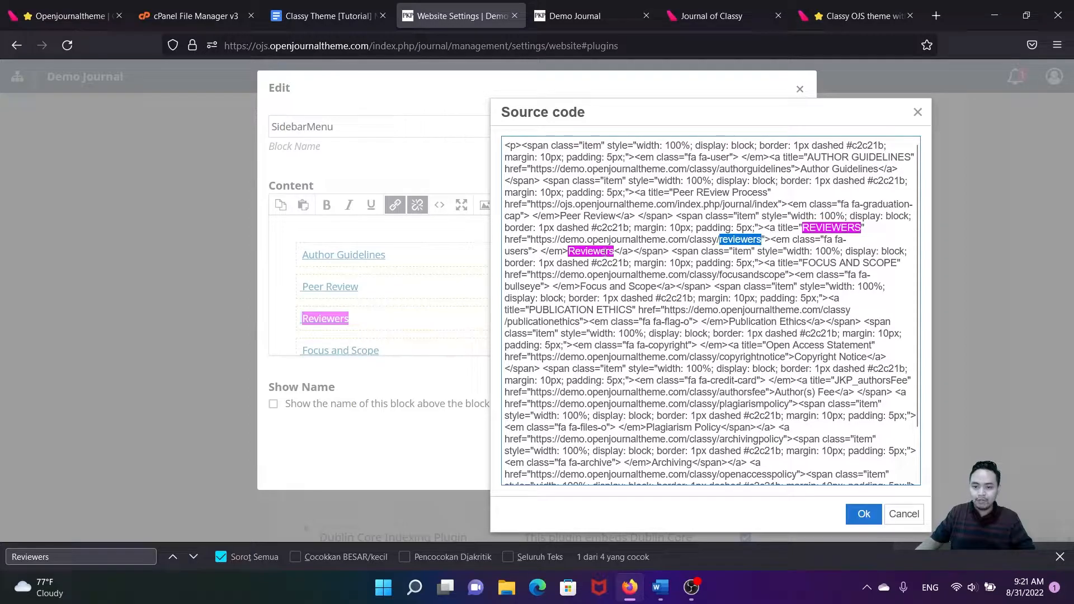
pyautogui.moveTo(569, 251); pyautogui.dragTo(615, 252)
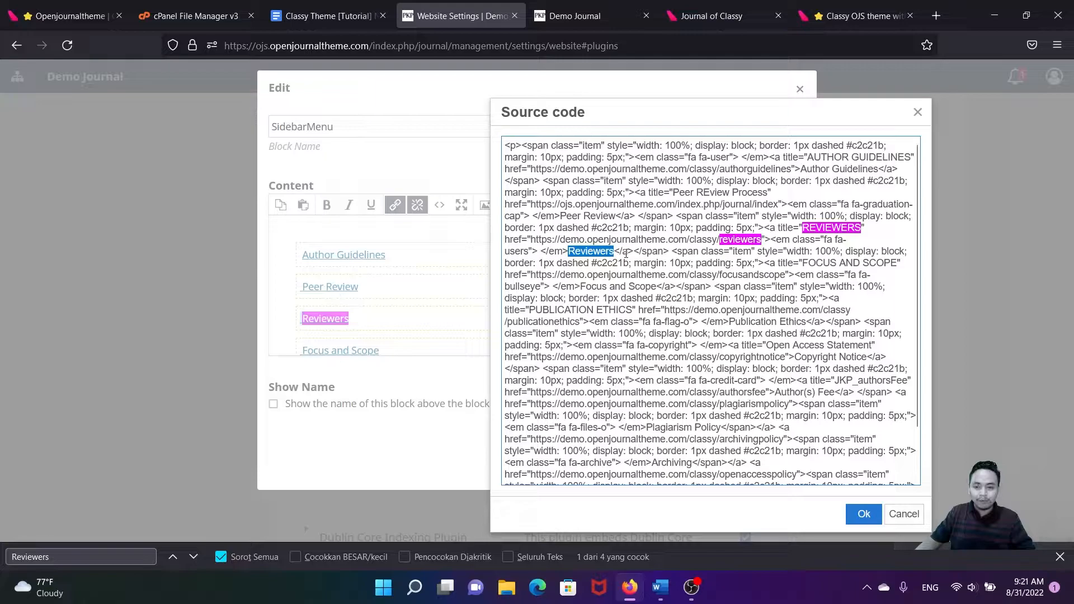
pyautogui.click(603, 255)
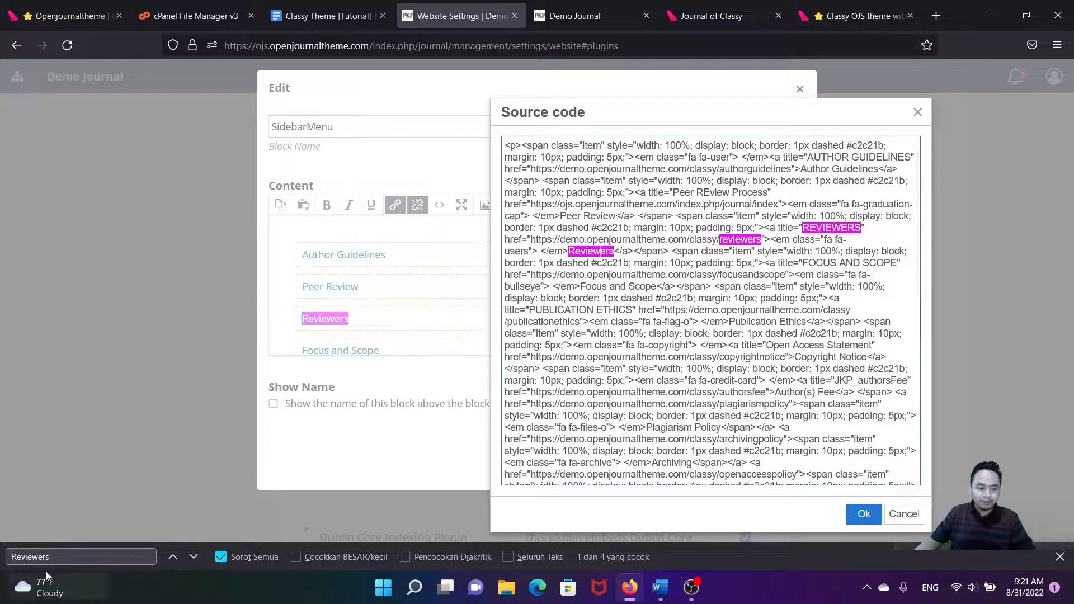
# - Find "Peer Review" in the source code and change that menu item's display text to "Peer Review 1"
pyautogui.click(11, 555)
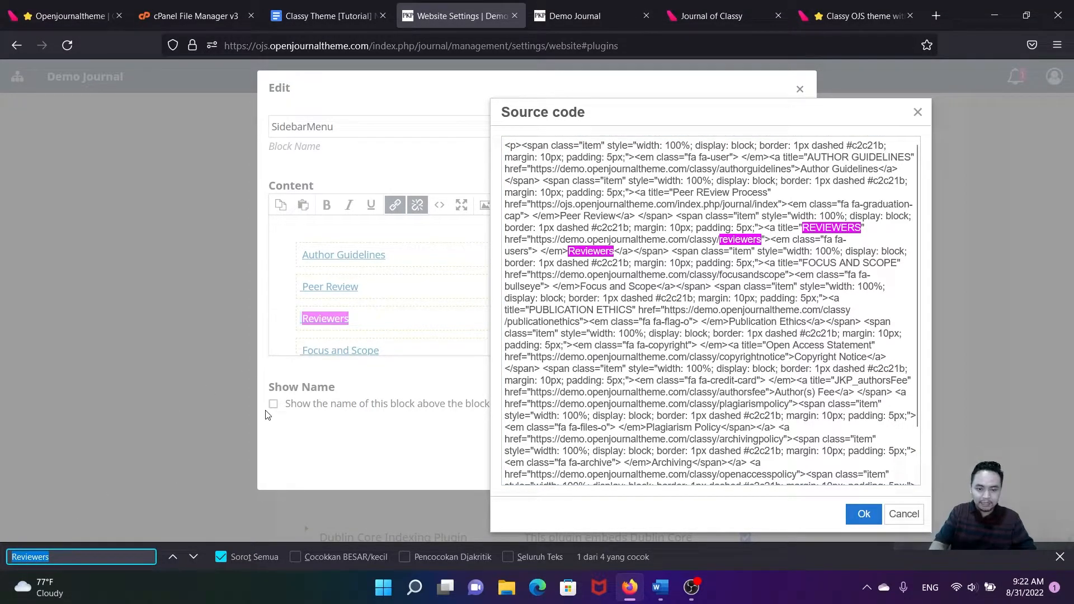
pyautogui.write('Peer')
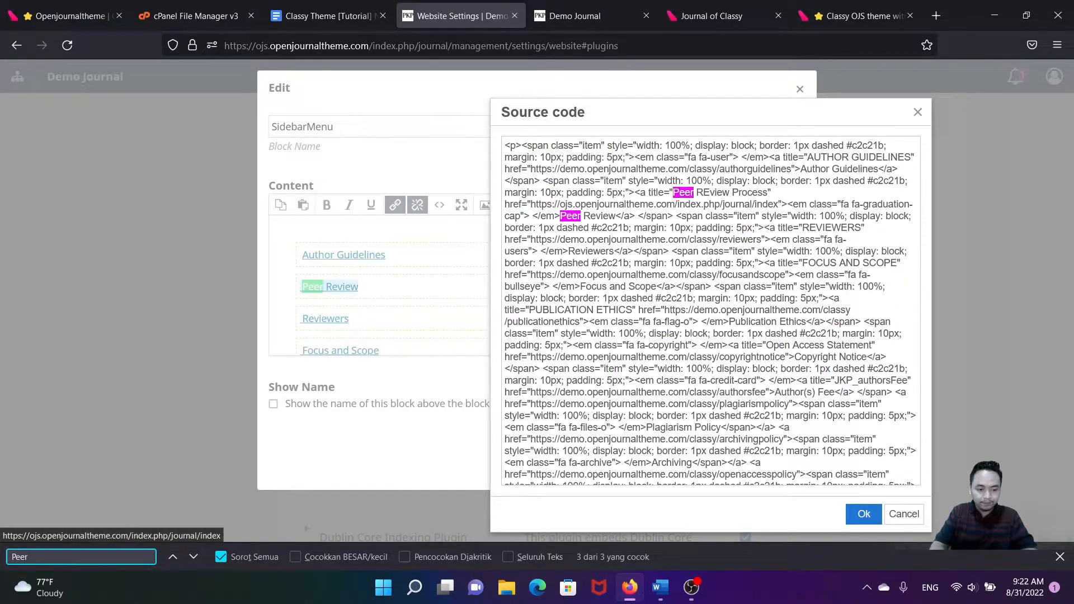
pyautogui.write(' Review')
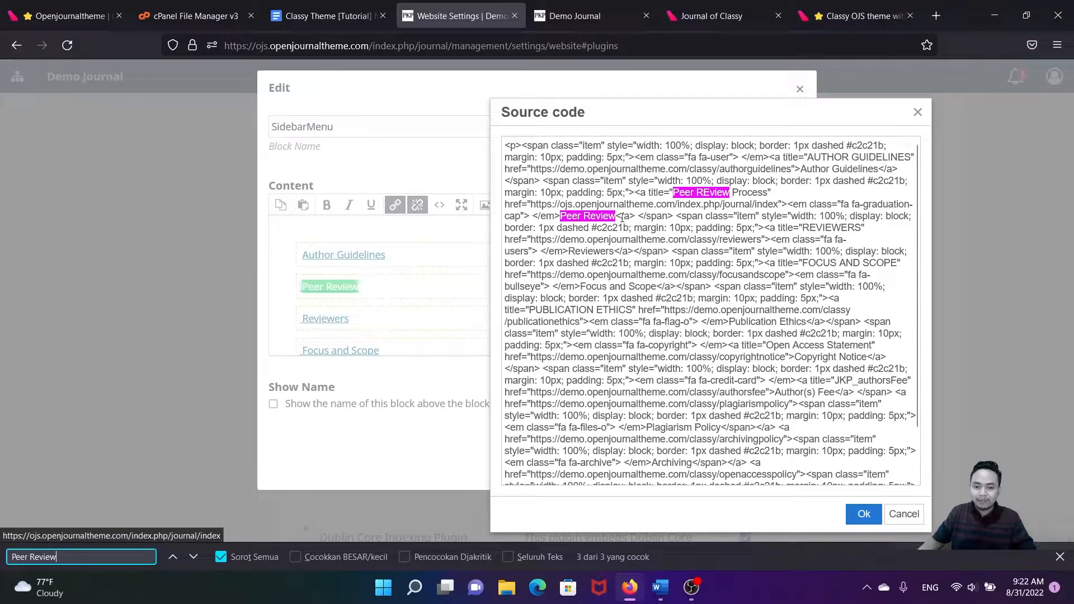
pyautogui.moveTo(617, 217); pyautogui.dragTo(563, 217)
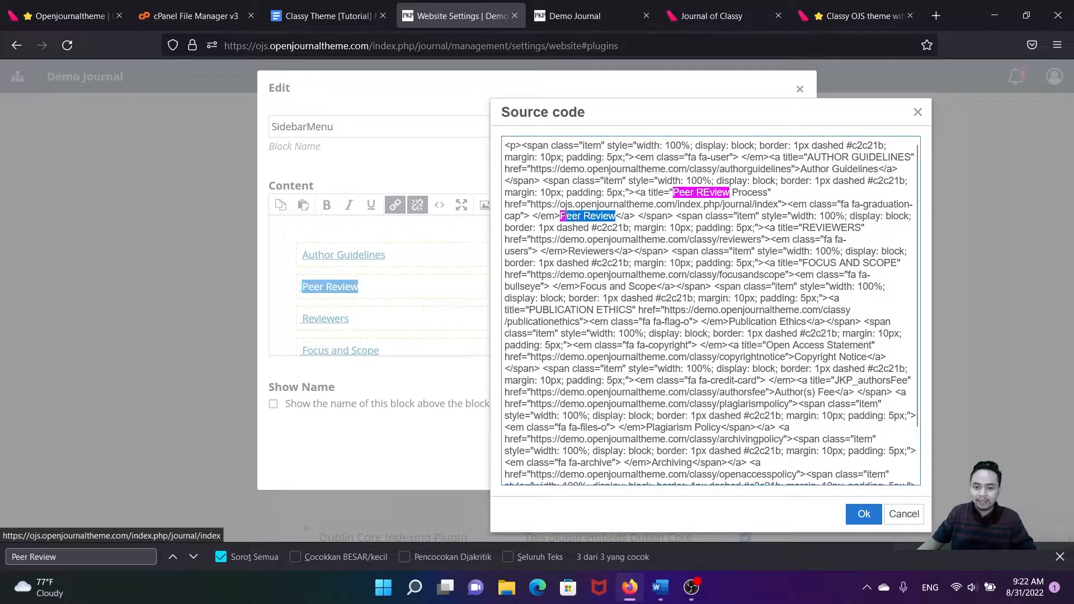
pyautogui.click(581, 220)
pyautogui.click(616, 217)
pyautogui.write('1')
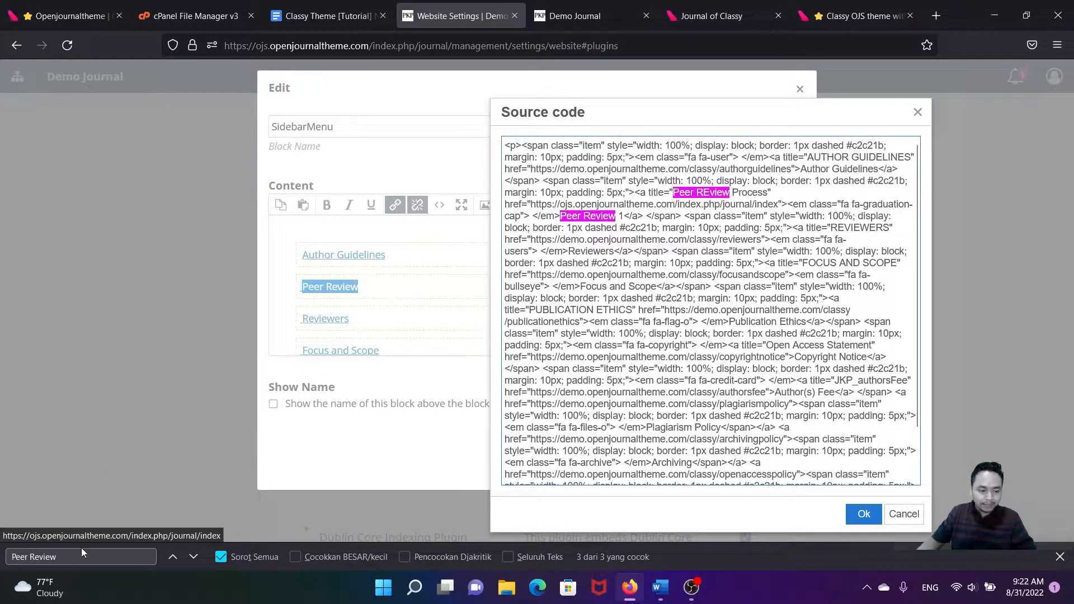
# - Find "Reviewers" in the source code, change its display text to "Reviewers 2", and apply the source code edits
pyautogui.tripleClick(68, 555)
pyautogui.write('Reviewers')
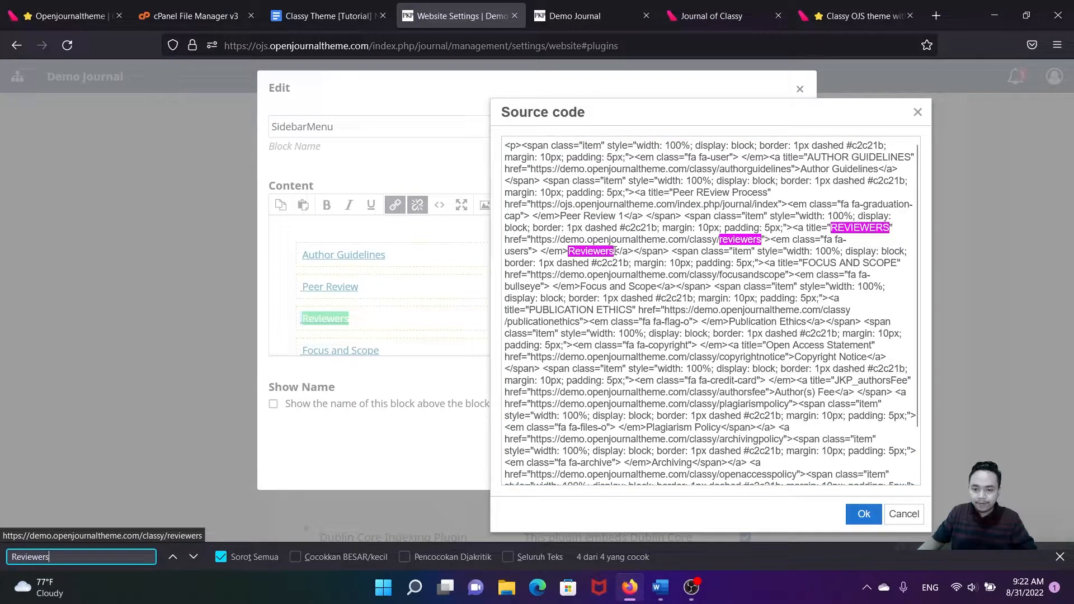
pyautogui.click(616, 253)
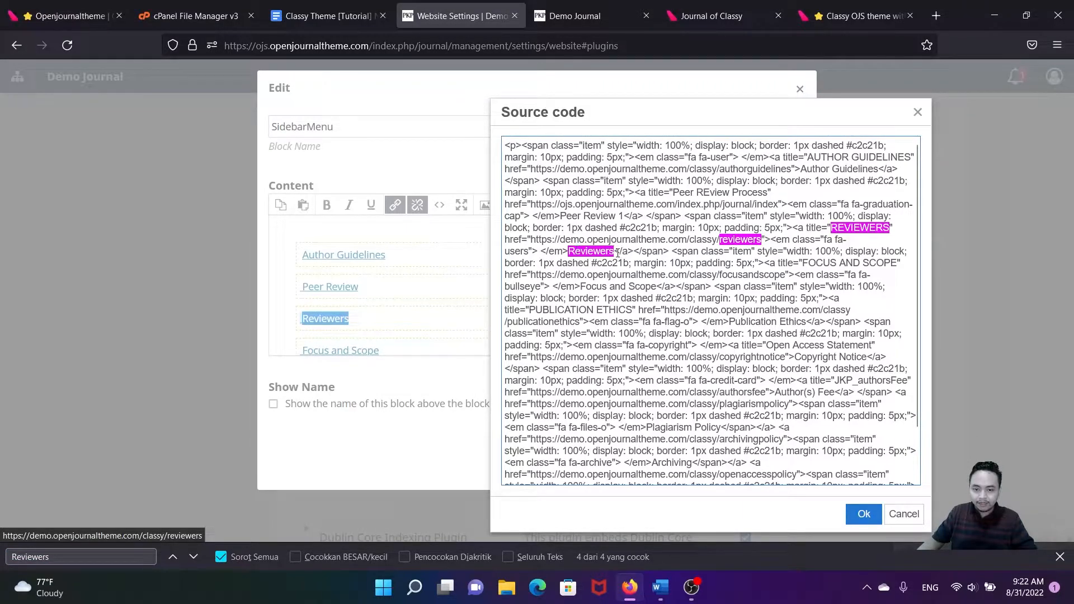
pyautogui.write('2')
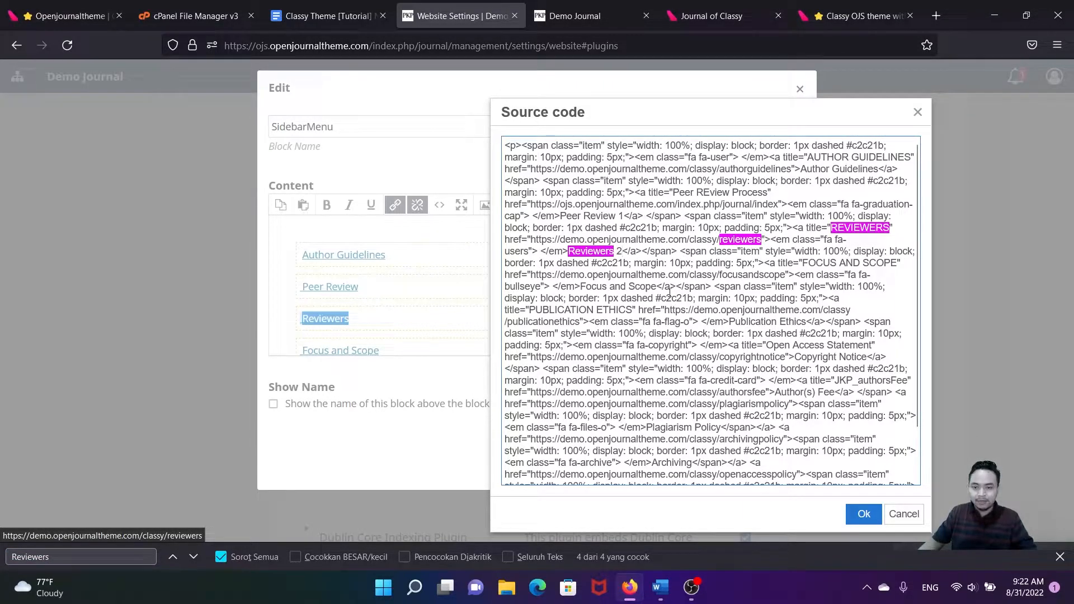
pyautogui.click(863, 514)
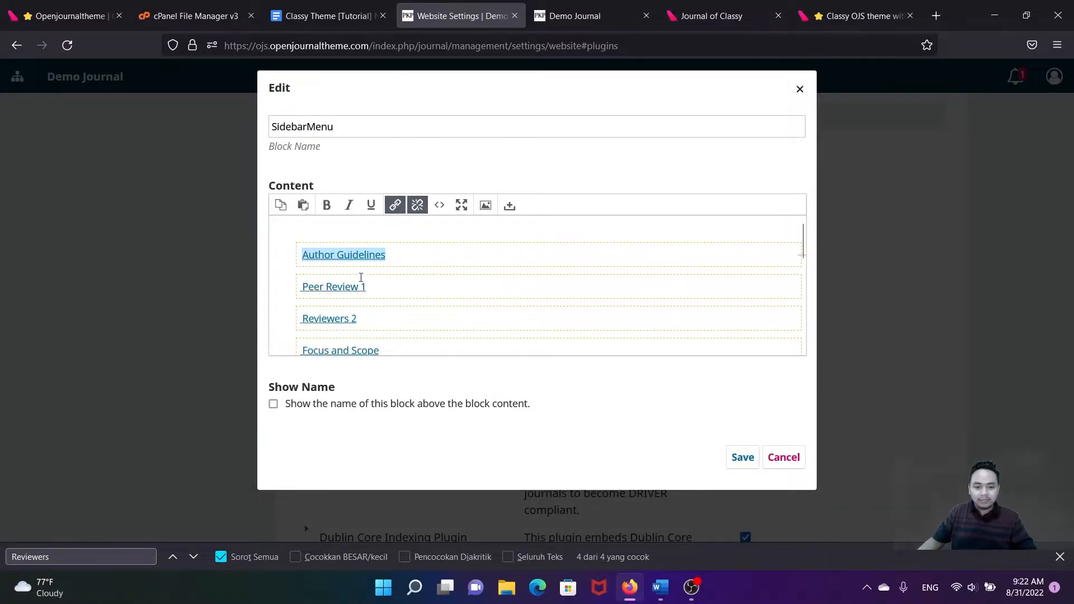
# - Save the SidebarMenu block and reload the Demo Journal homepage to check its sidebar menu
pyautogui.click(742, 457)
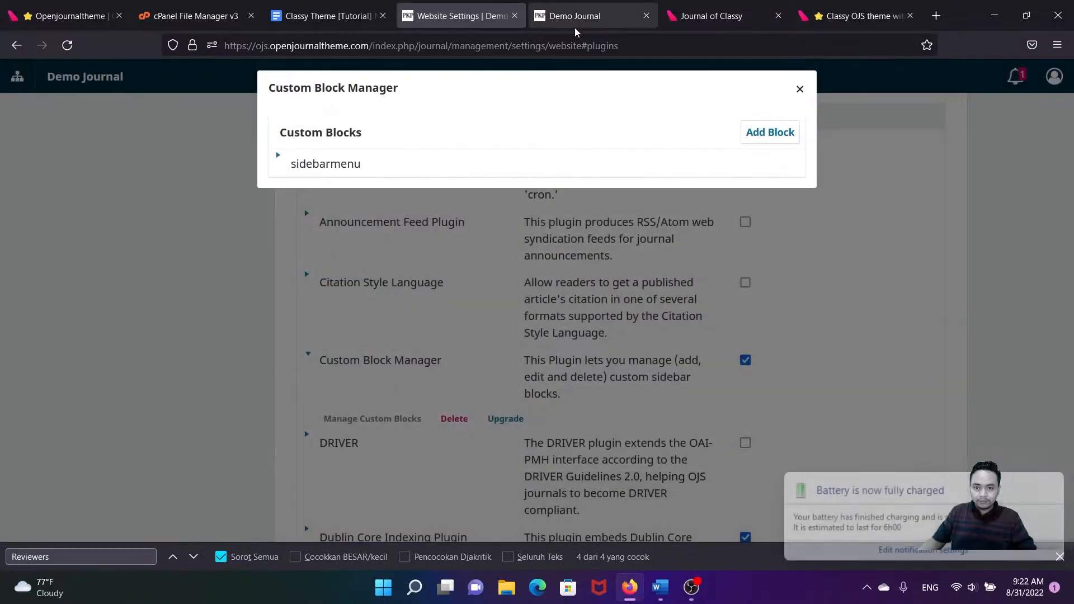
pyautogui.click(584, 16)
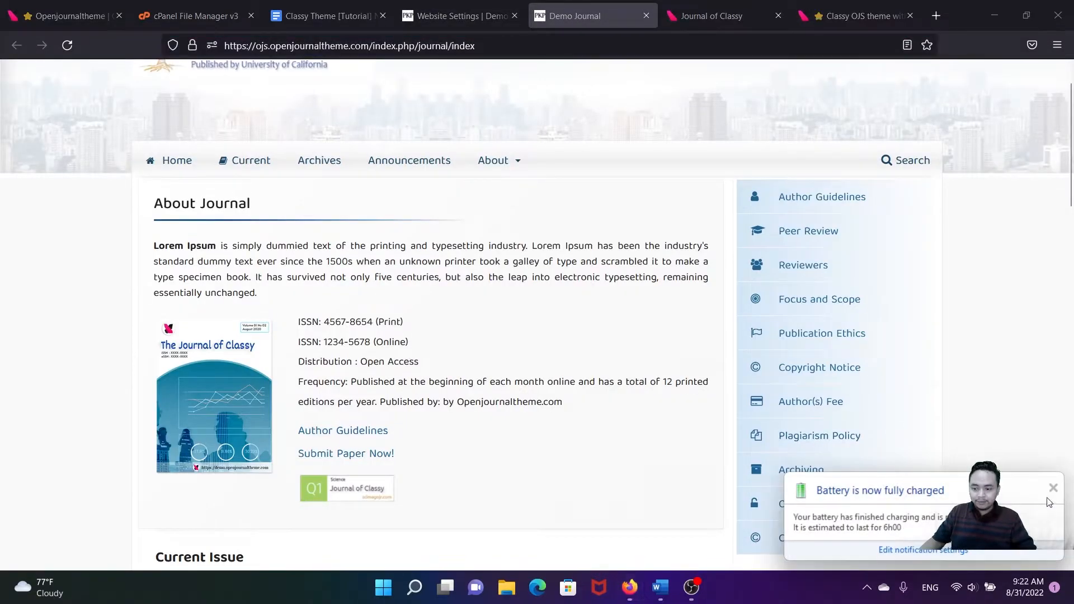
pyautogui.click(69, 48)
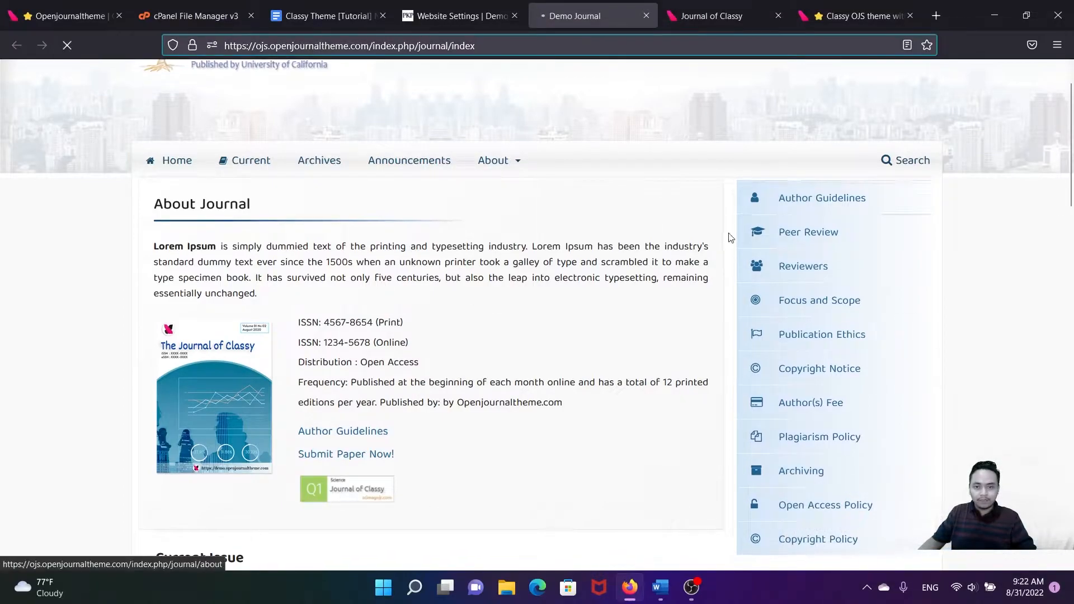
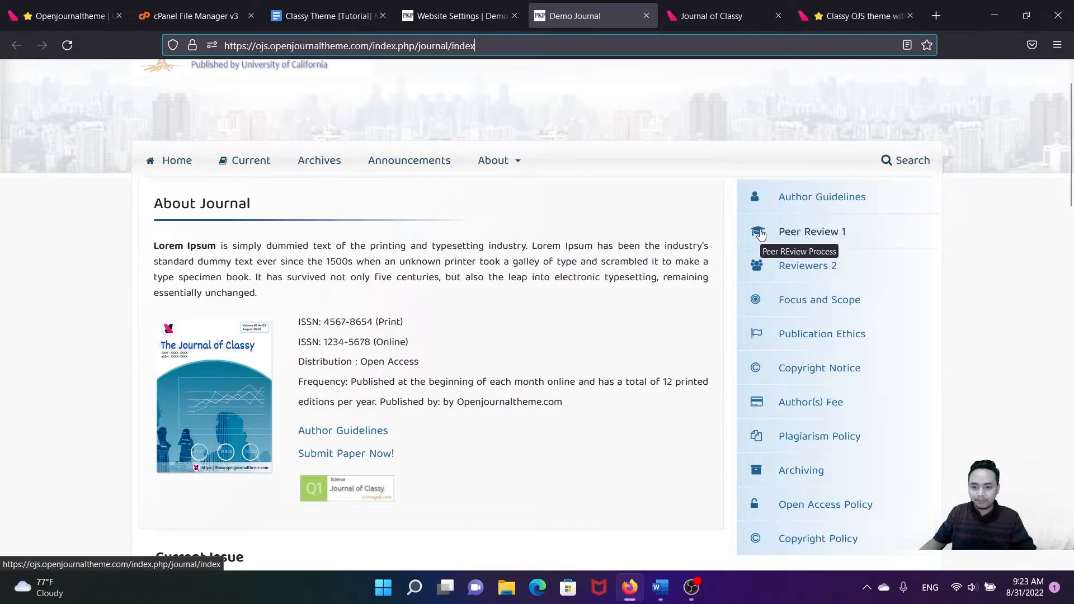
# - Go to "Add Icon to the menu" in the Classy Theme tutorial document and open its linked Font Awesome icon list
pyautogui.click(323, 16)
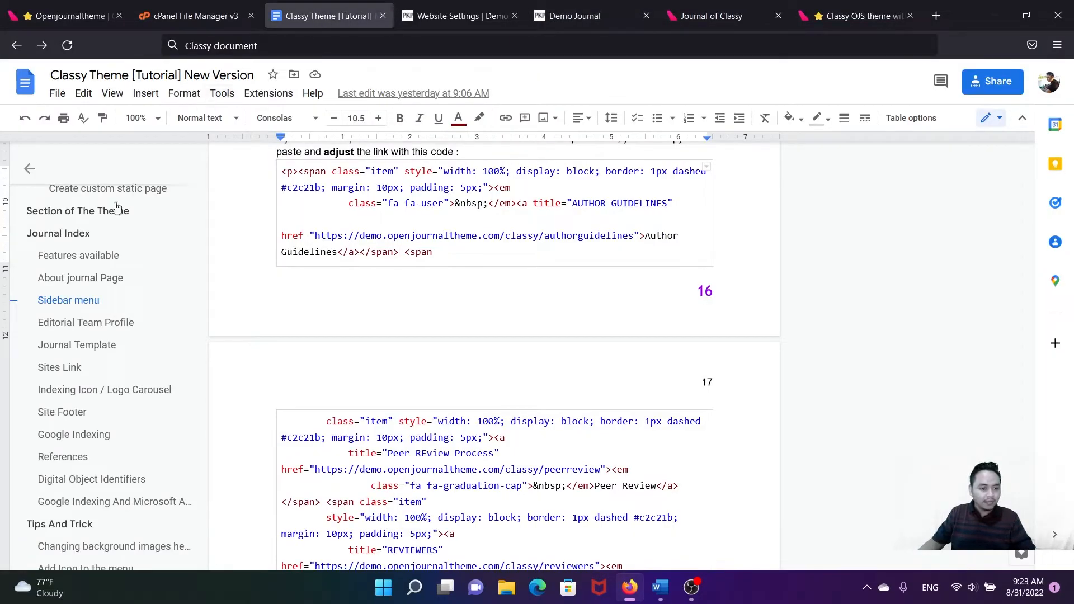
pyautogui.scroll(-3, 66, 322)
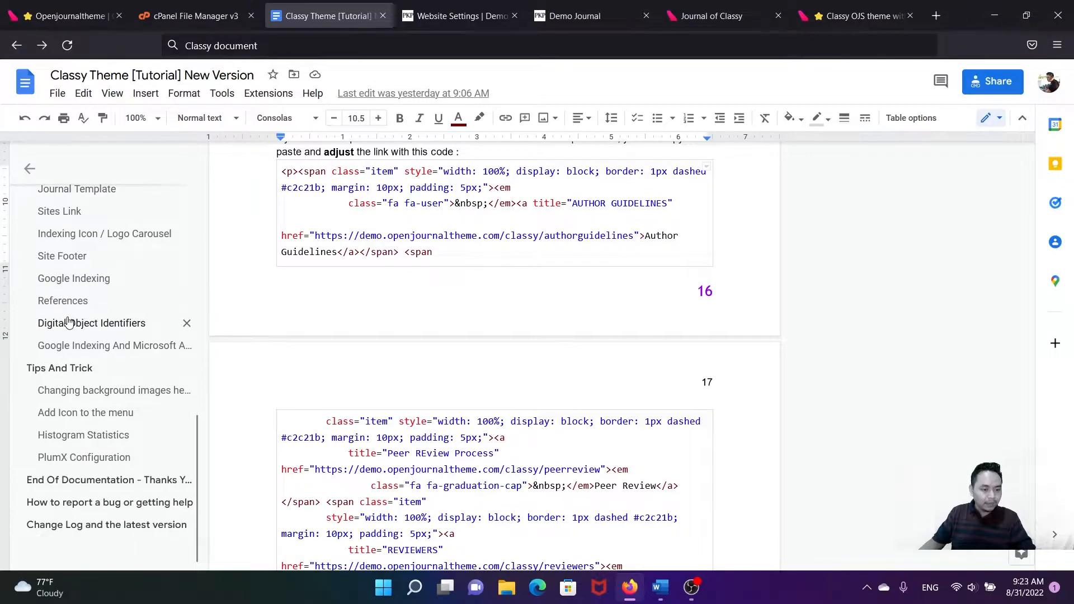
pyautogui.click(60, 414)
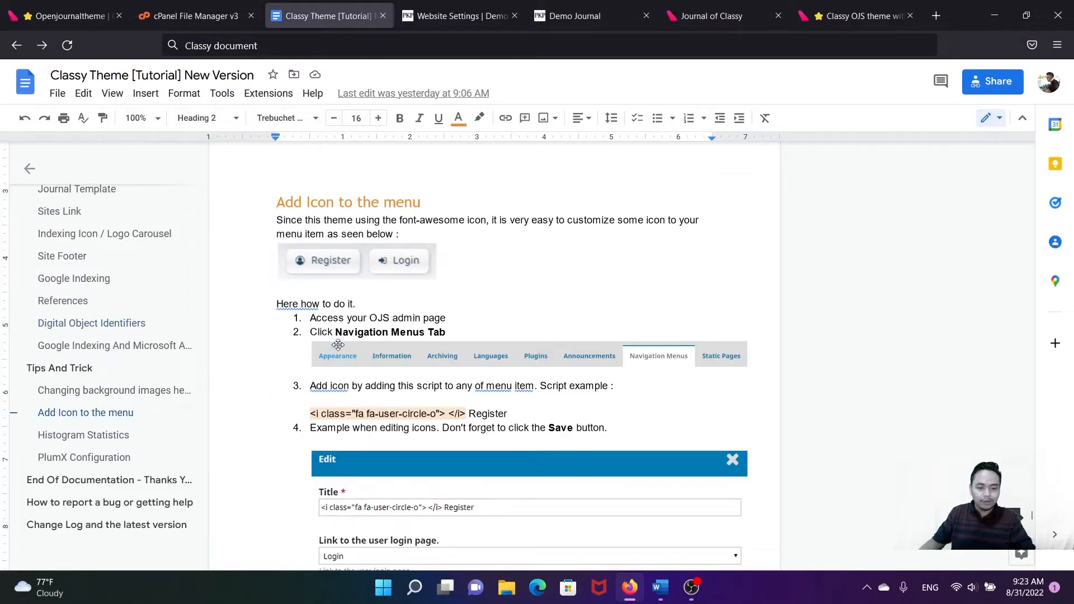
pyautogui.scroll(-5, 338, 346)
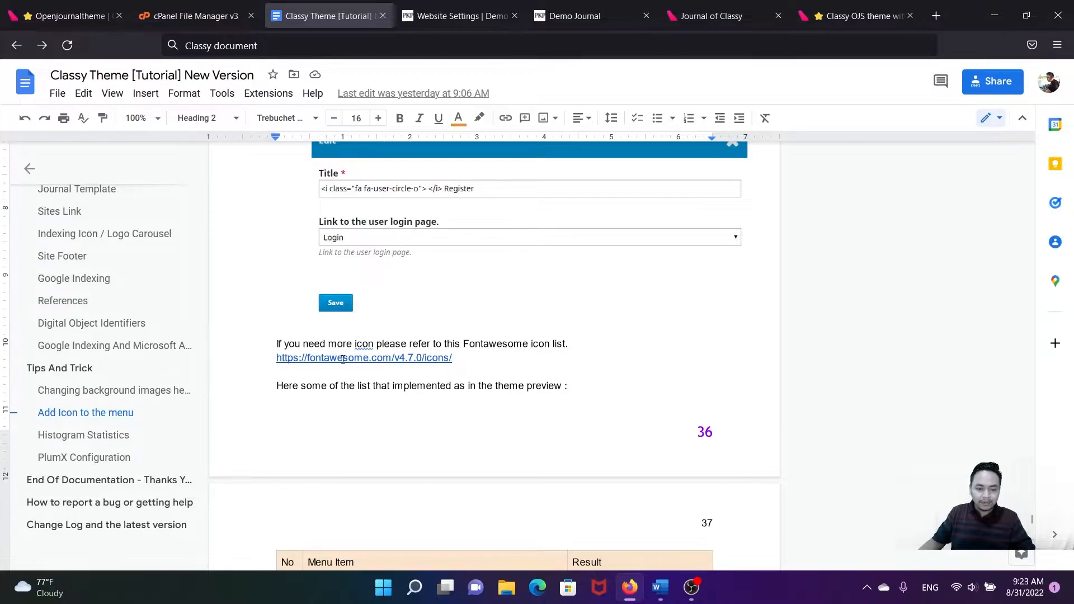
pyautogui.click(343, 359)
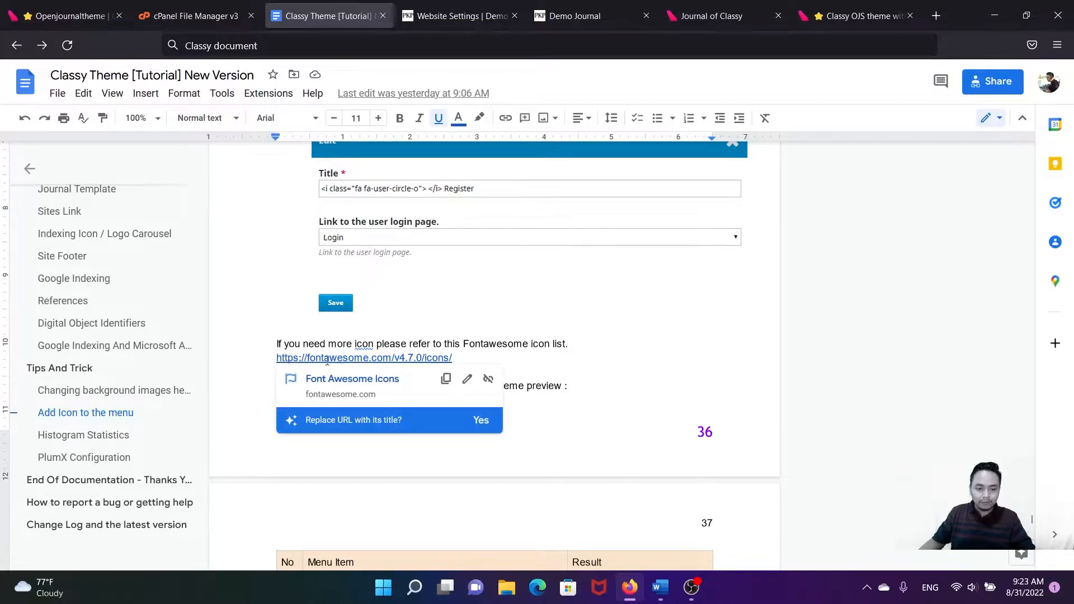
pyautogui.click(339, 379)
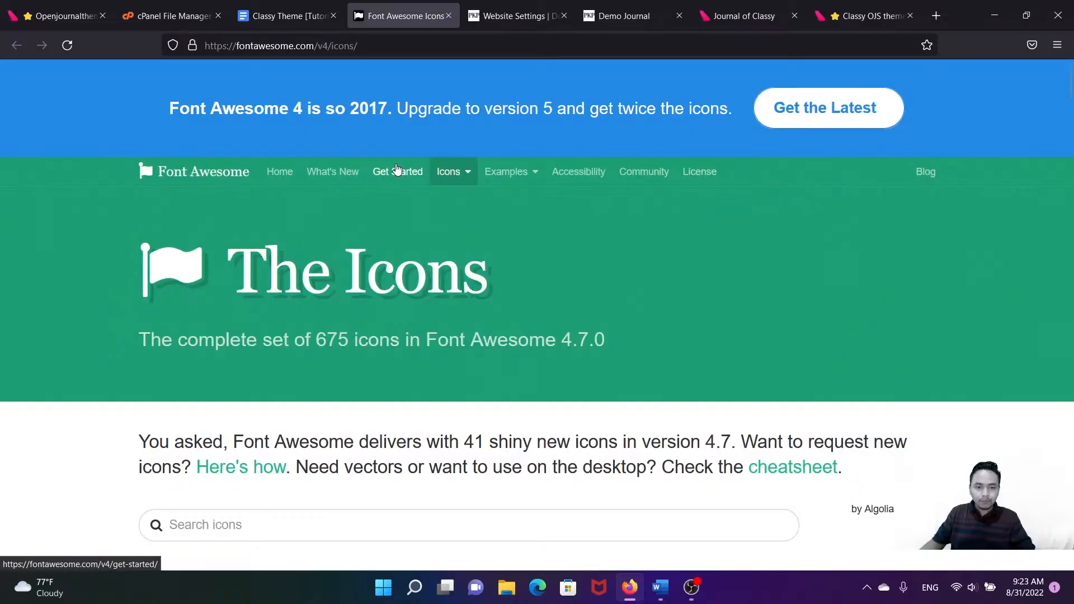
# - Browse the Font Awesome 4.7 icons and open the bullseye icon's page from the Web Application Icons
pyautogui.scroll(-4, 371, 190)
pyautogui.scroll(-5, 371, 190)
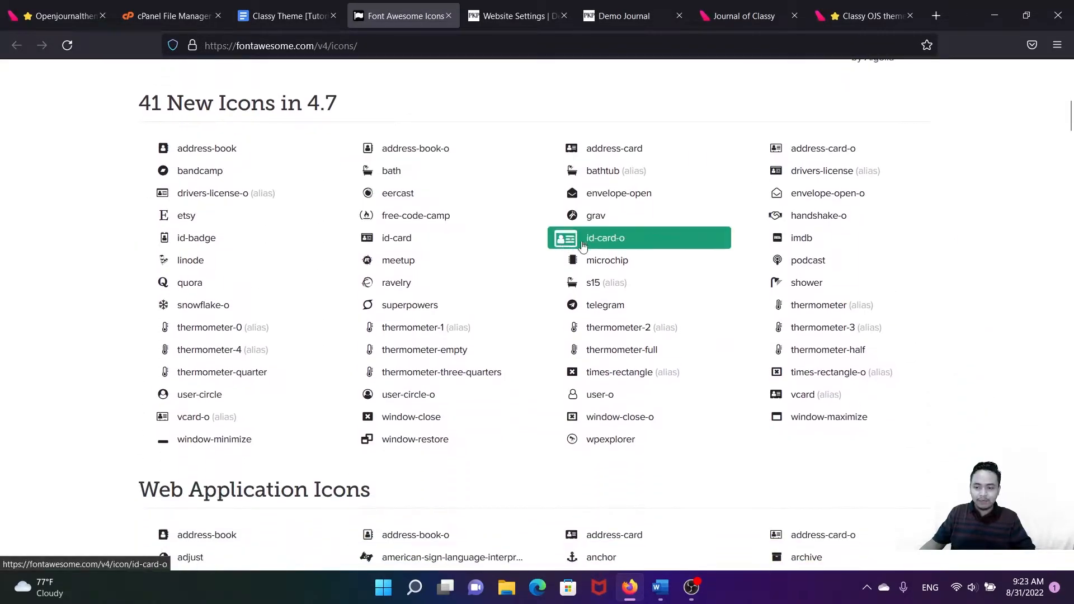
pyautogui.scroll(-1, 711, 291)
pyautogui.scroll(-3, 701, 403)
pyautogui.scroll(-1, 503, 484)
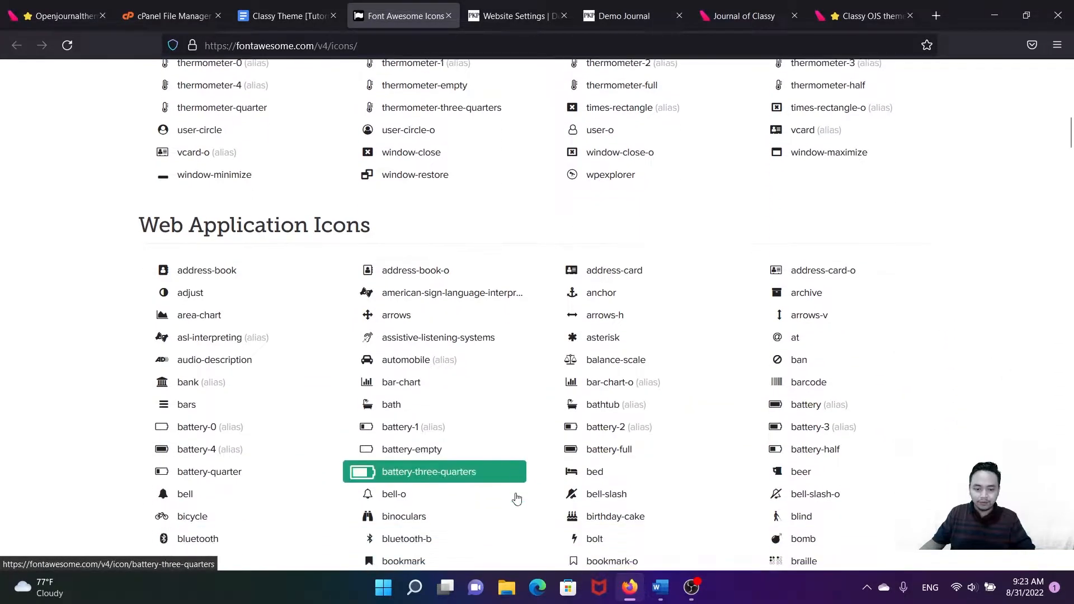
pyautogui.scroll(-1, 96, 429)
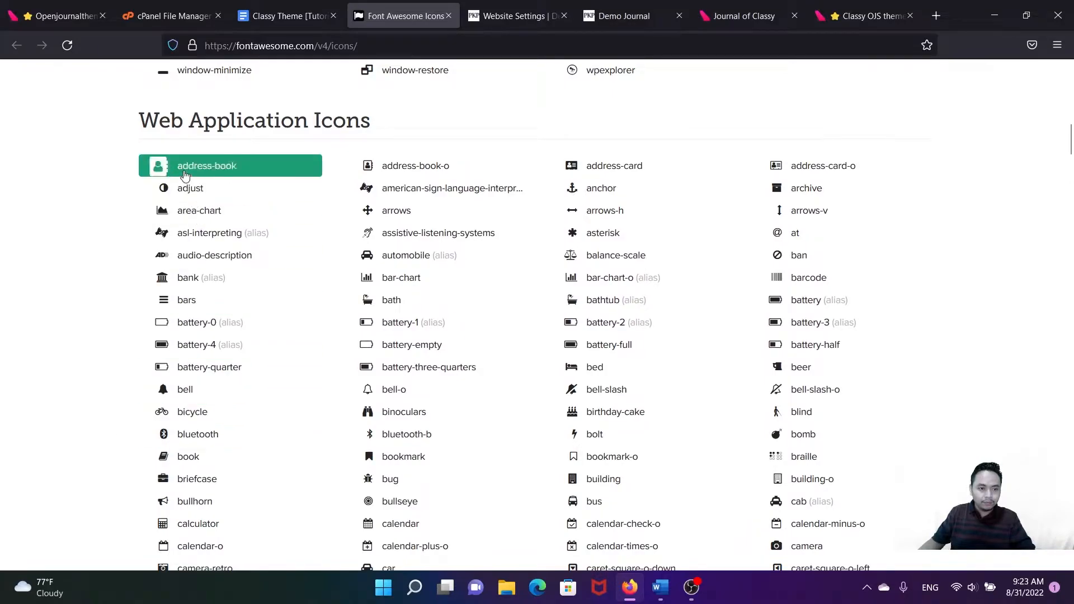
pyautogui.scroll(-2, 386, 358)
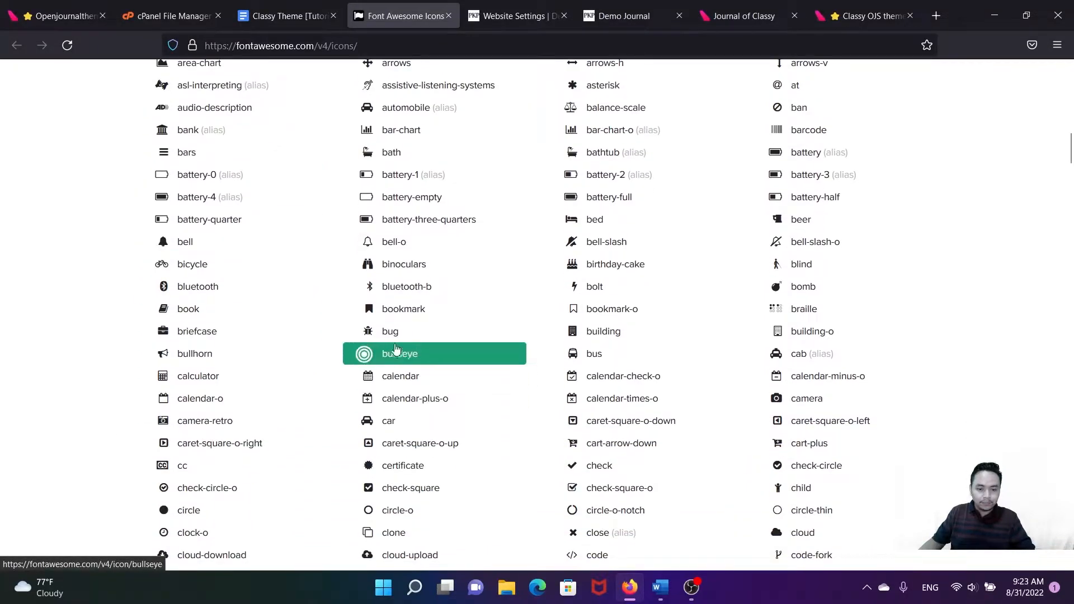
pyautogui.click(399, 360)
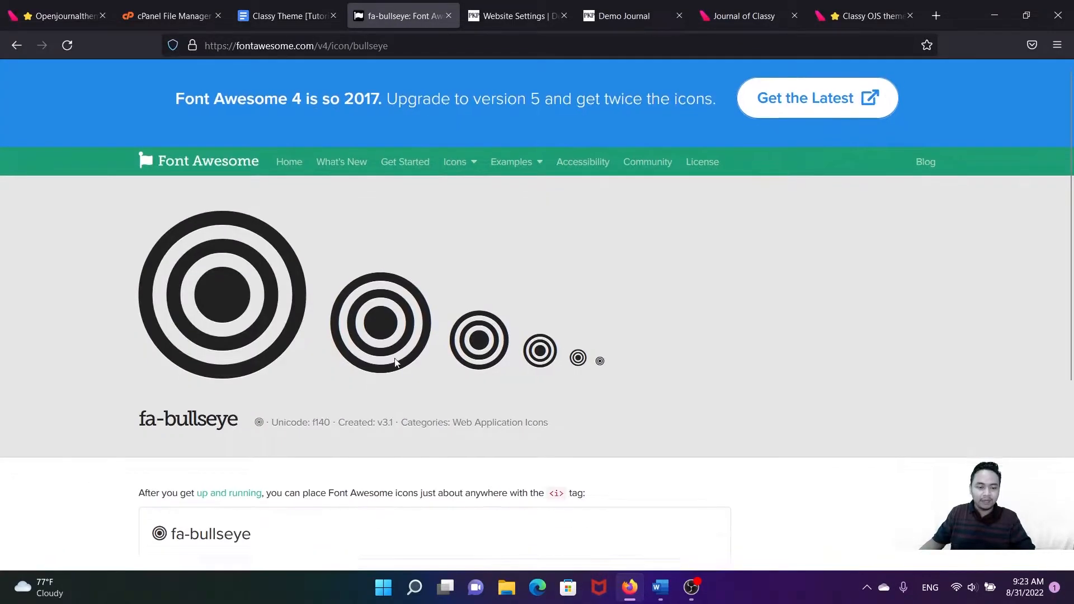
# - Copy the class value "fa fa-bullseye" from the bullseye icon's example code
pyautogui.scroll(-2, 388, 359)
pyautogui.scroll(-1, 306, 402)
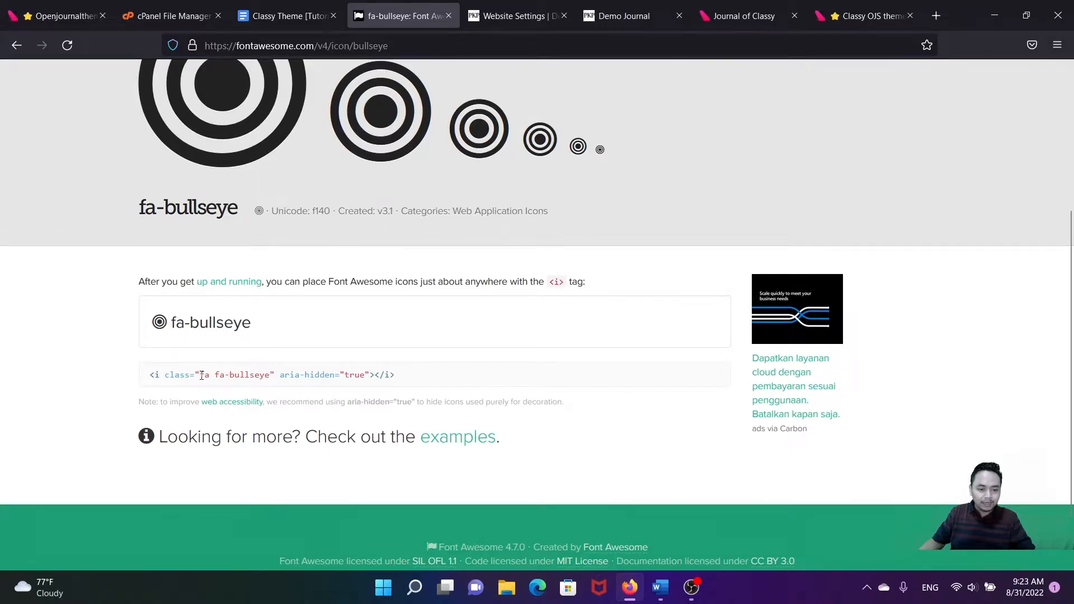
pyautogui.moveTo(195, 372); pyautogui.dragTo(276, 372)
pyautogui.click(208, 372)
pyautogui.moveTo(201, 375); pyautogui.dragTo(271, 375)
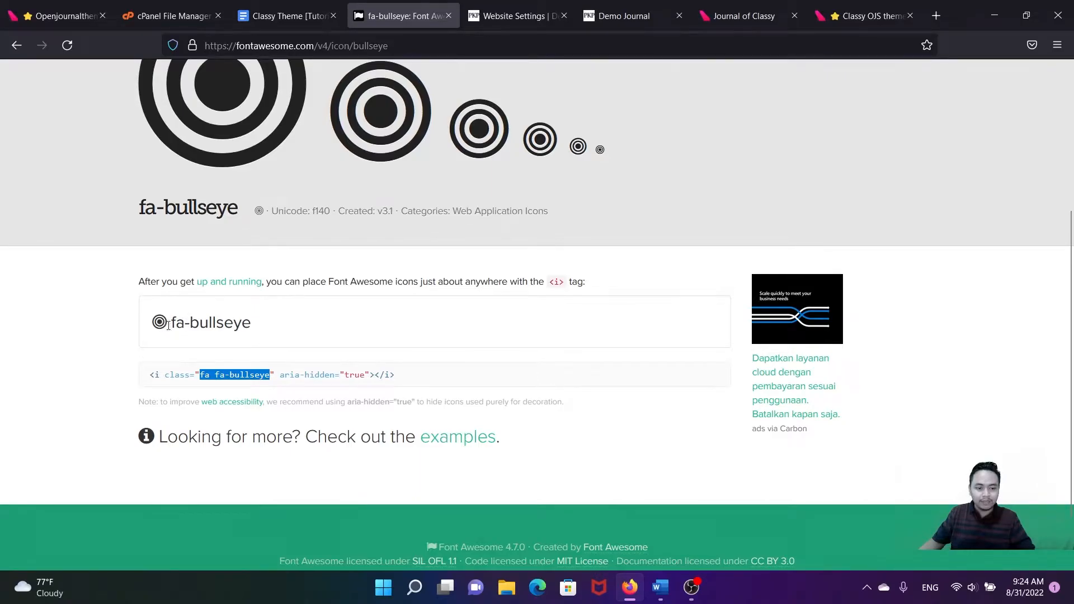
pyautogui.rightClick(240, 374)
pyautogui.click(263, 389)
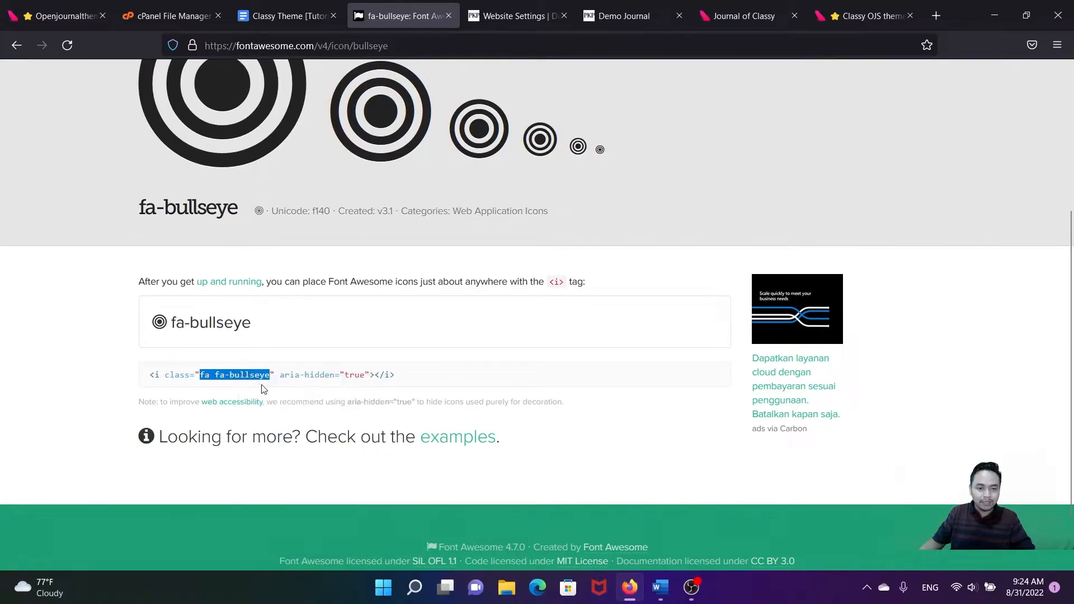
# - Return to the journal's Website Settings and open the sidebarmenu block's source code for editing
pyautogui.click(498, 4)
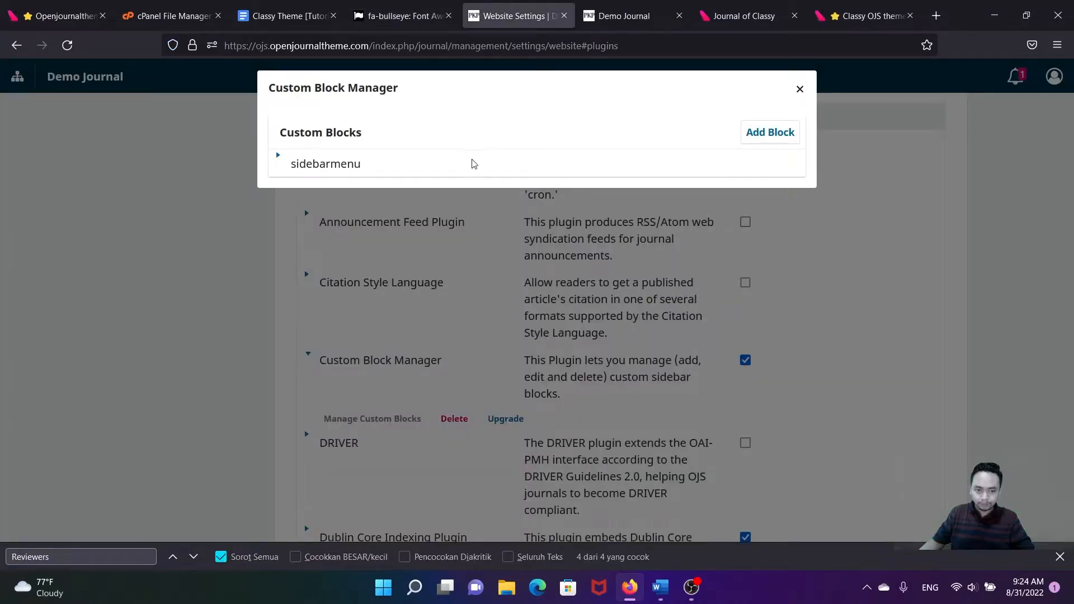
pyautogui.click(278, 157)
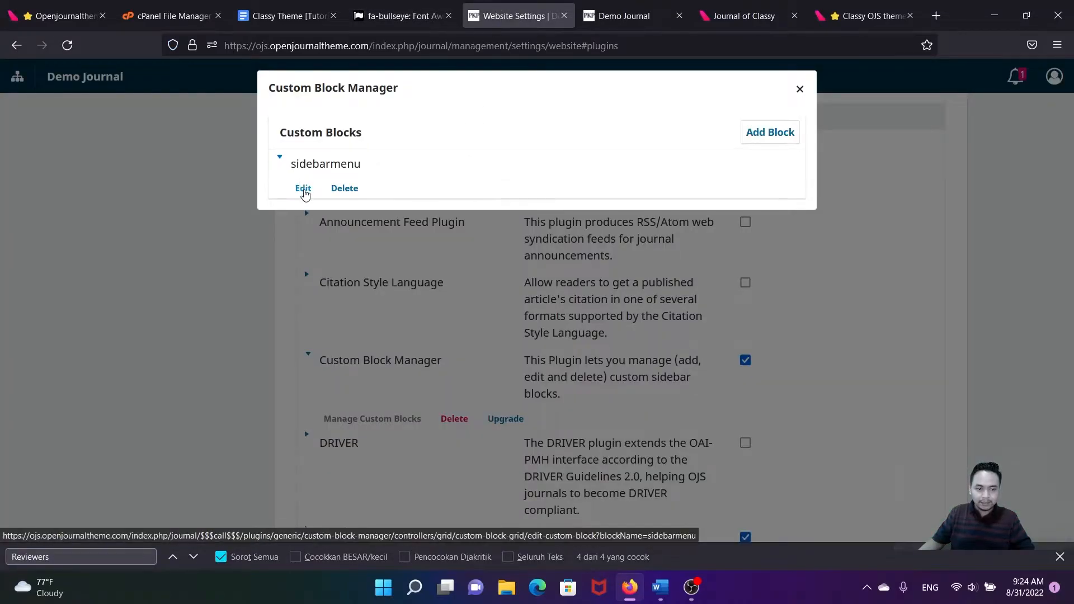
pyautogui.click(303, 188)
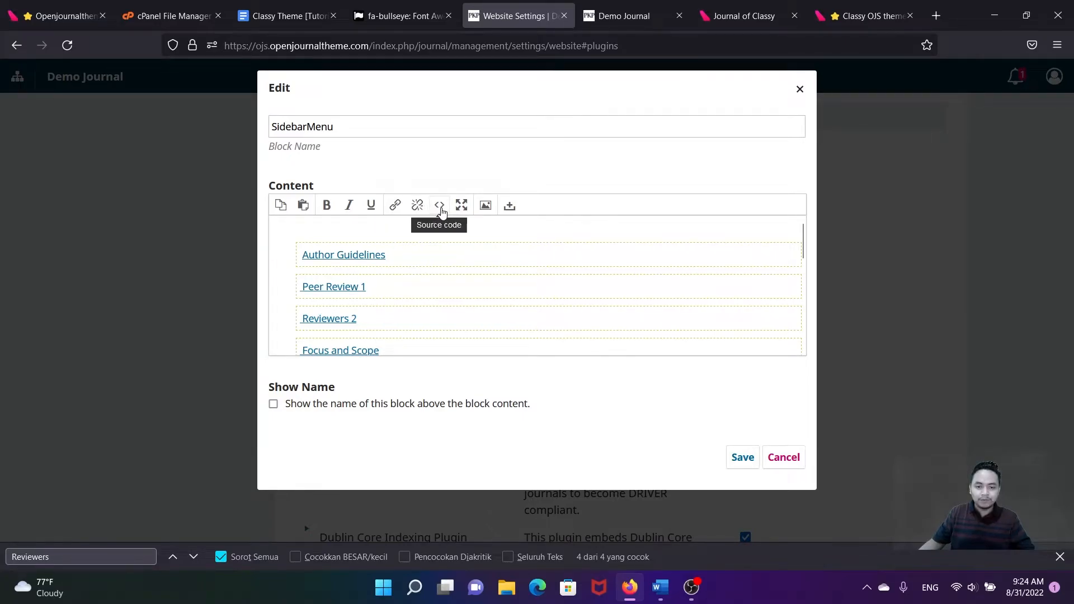
pyautogui.click(440, 206)
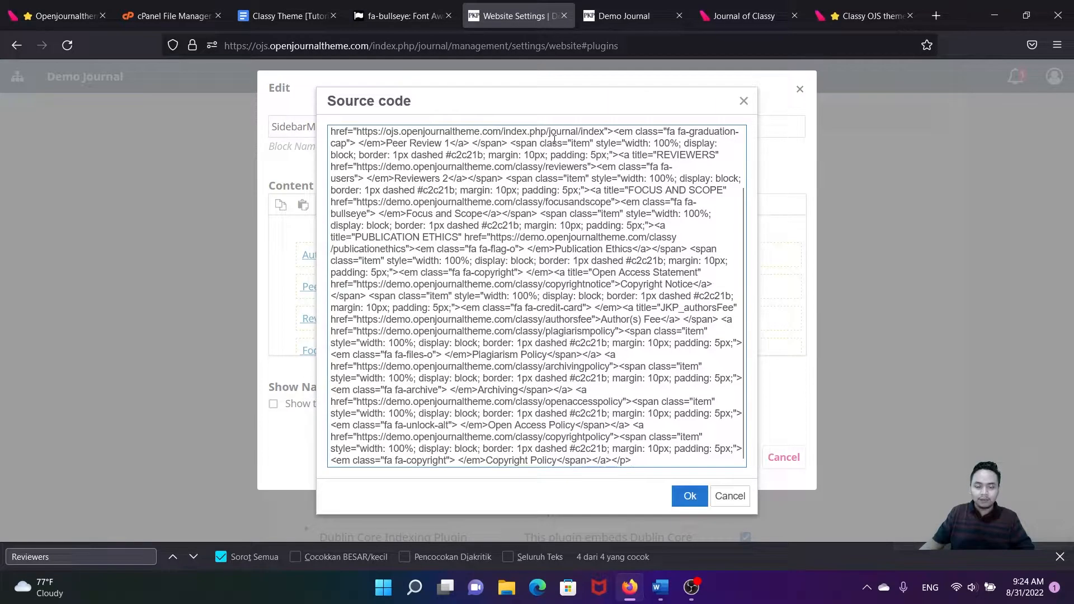
# - Move the Source code dialog aside and find the text "Peer Review 1" in the block's source code
pyautogui.moveTo(536, 103); pyautogui.dragTo(743, 123)
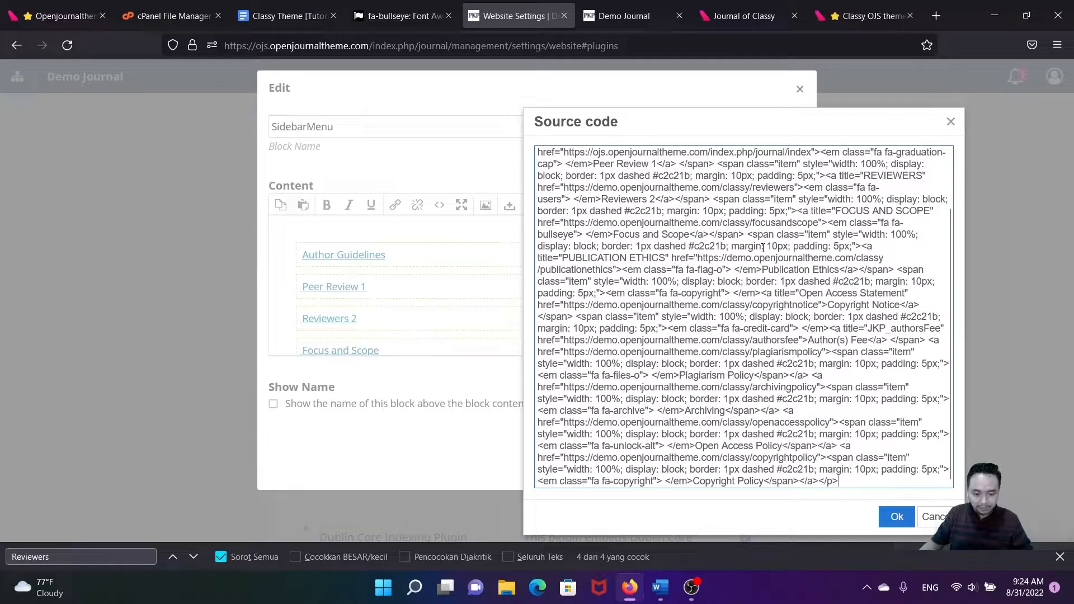
pyautogui.hotkey('ctrl', 'f')
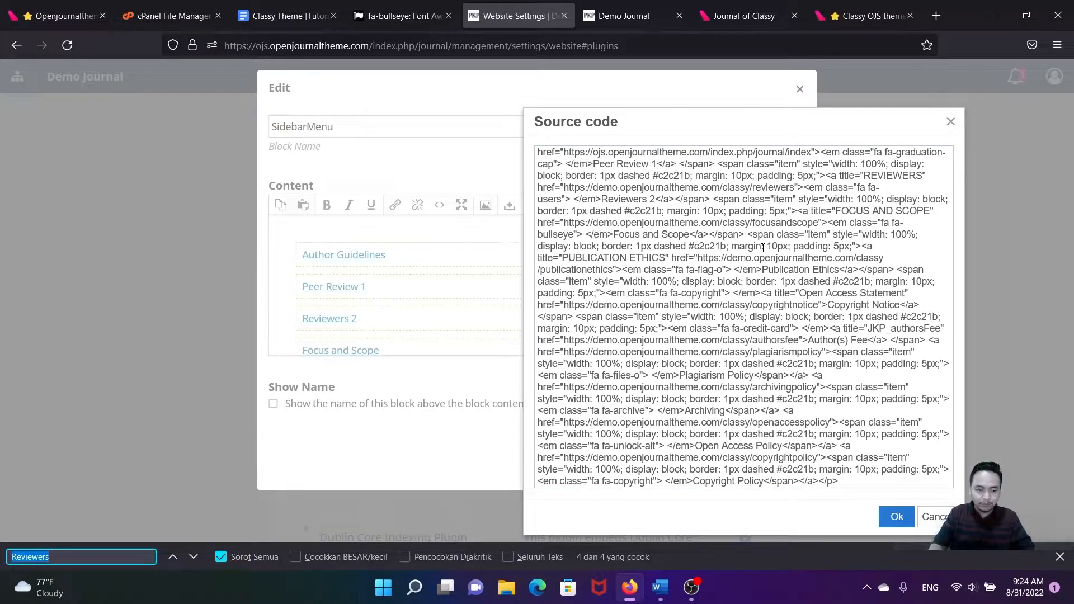
pyautogui.write('Peer')
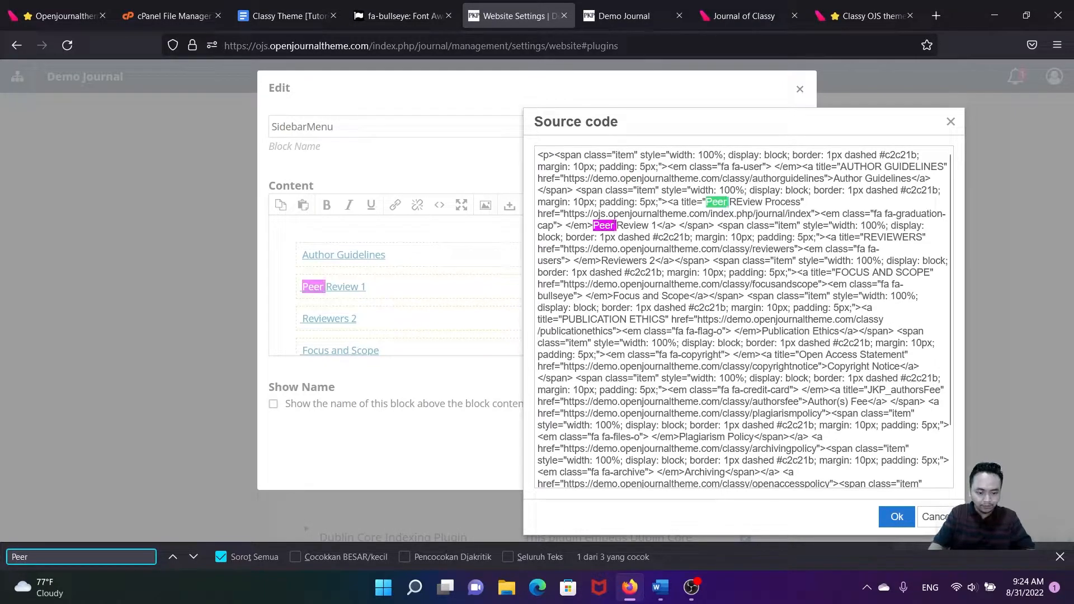
pyautogui.write(' Review')
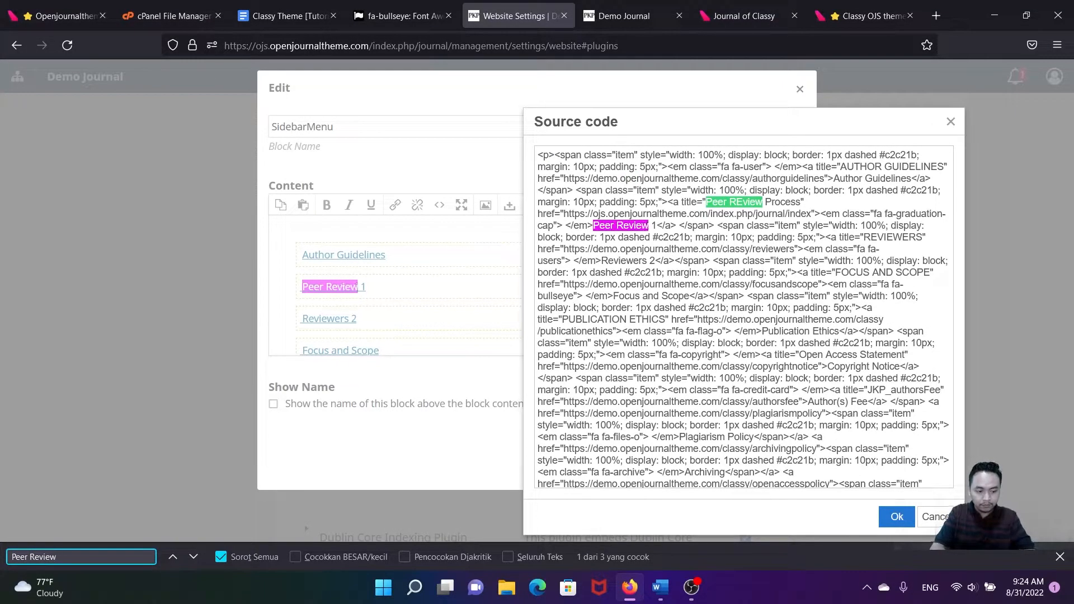
pyautogui.write(' 1')
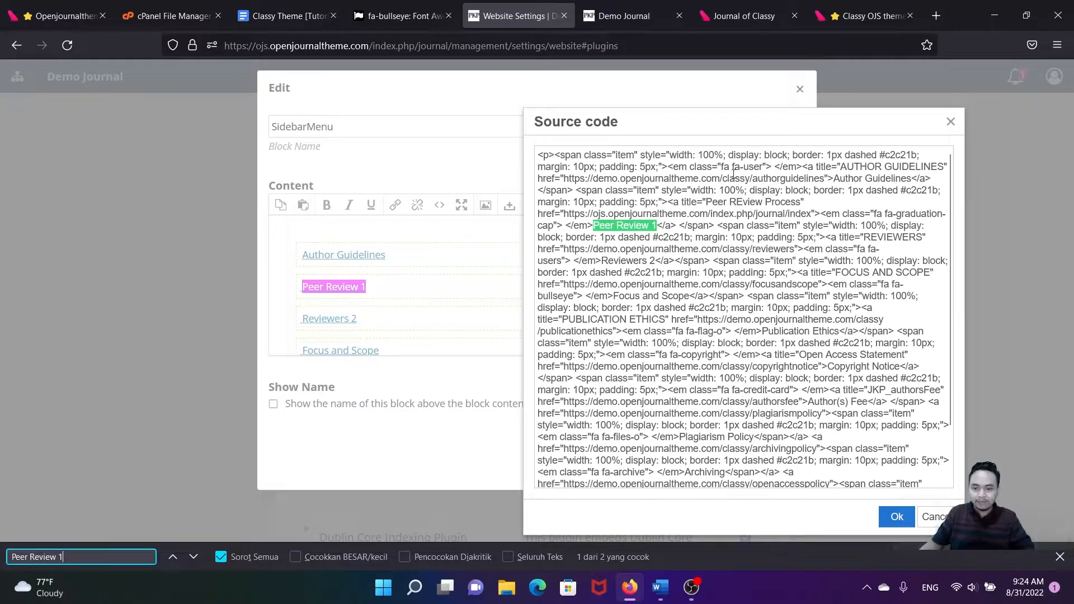
# - Replace the Peer Review 1 item's icon class with "fa fa-bullseye" and apply the source code change
pyautogui.click(595, 225)
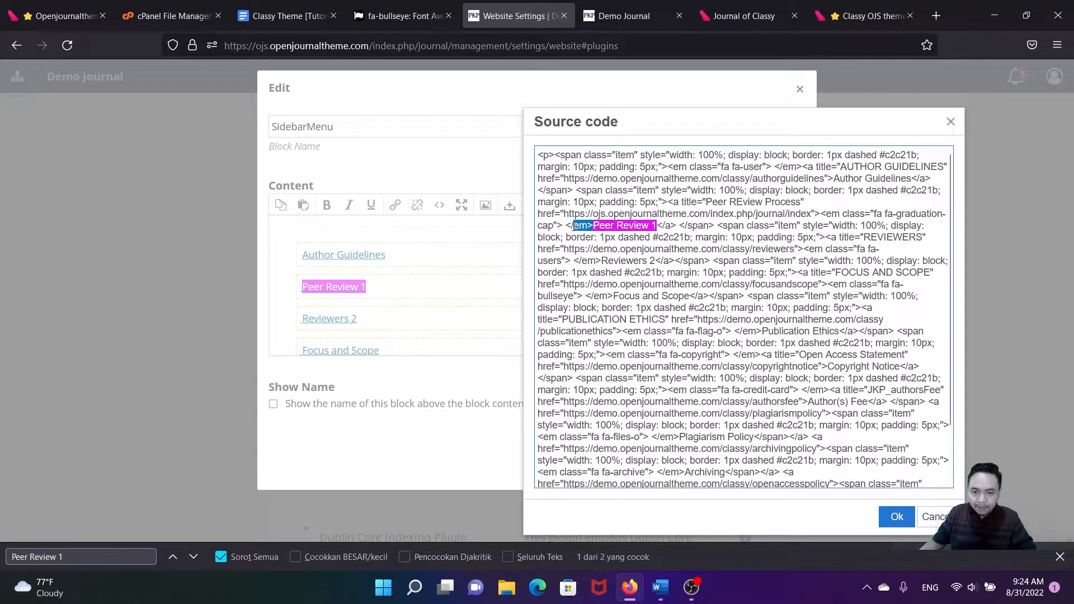
pyautogui.click(596, 226)
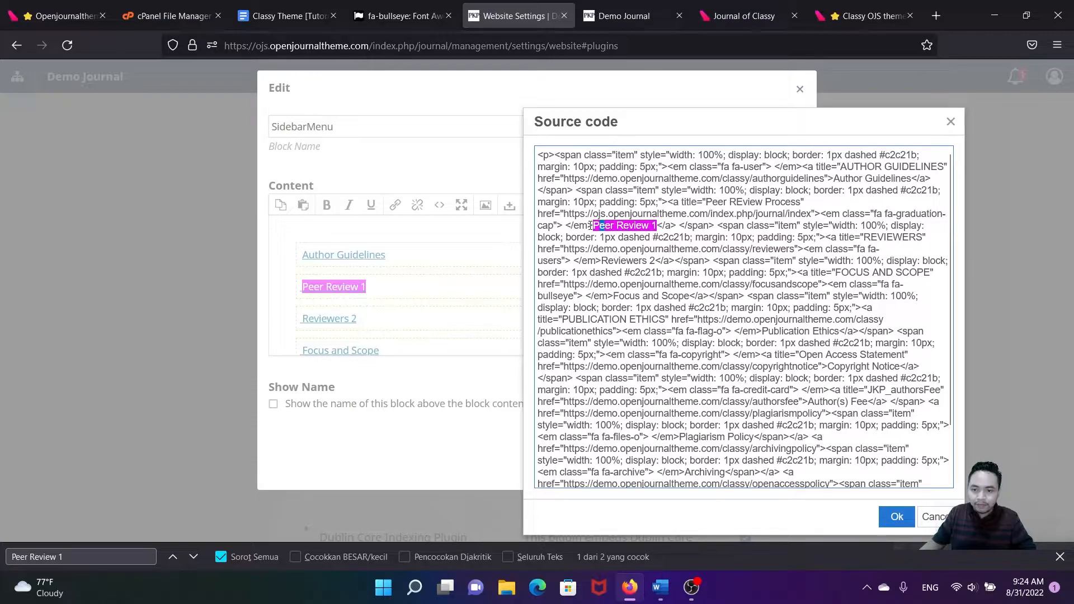
pyautogui.moveTo(597, 225); pyautogui.dragTo(564, 222)
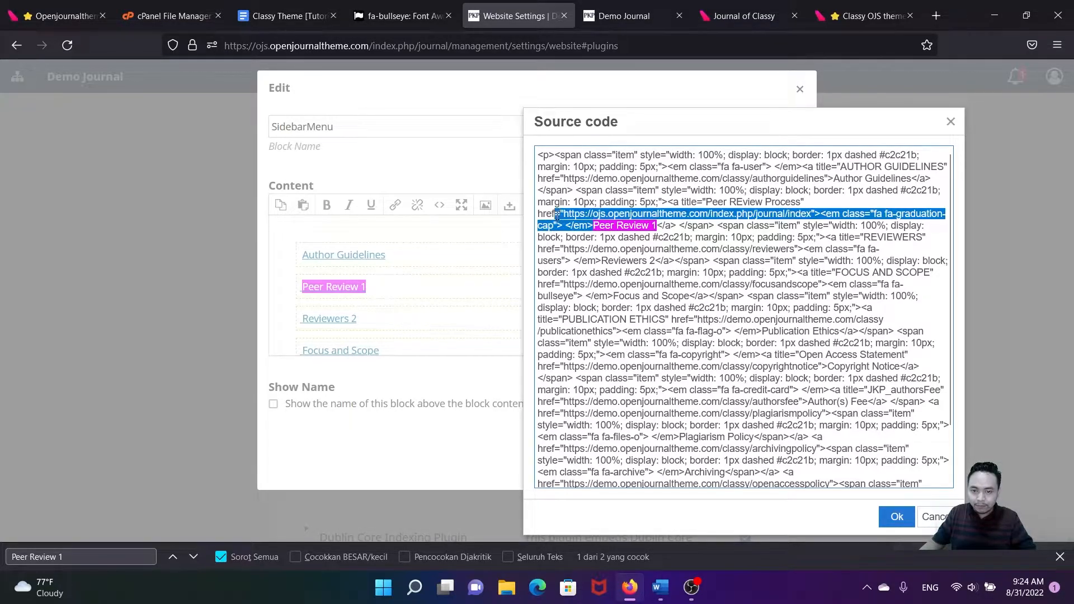
pyautogui.click(808, 215)
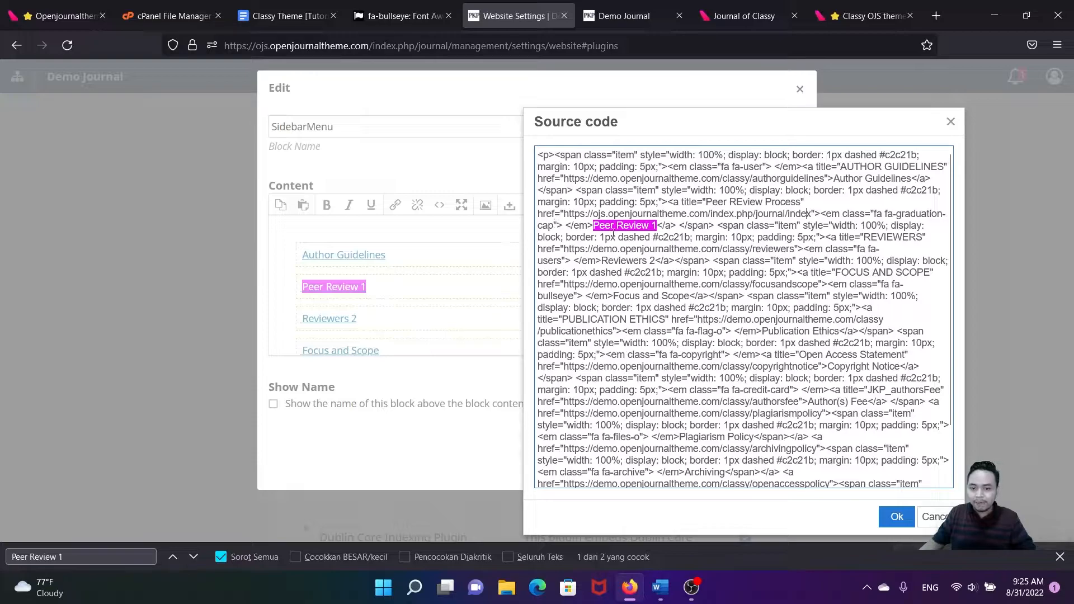
pyautogui.moveTo(594, 225); pyautogui.dragTo(660, 229)
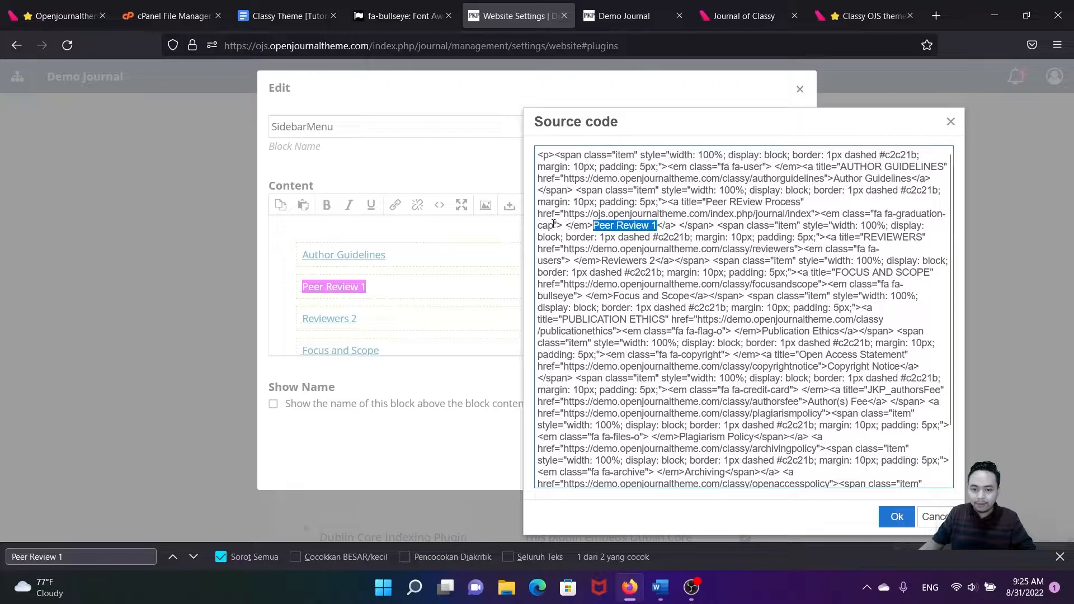
pyautogui.moveTo(552, 225); pyautogui.dragTo(876, 214)
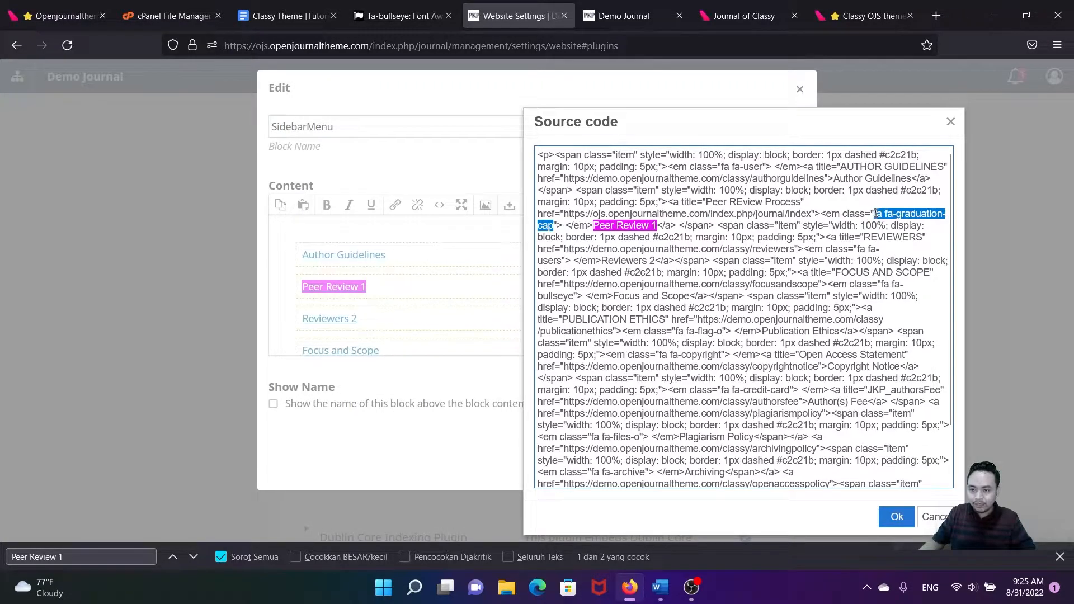
pyautogui.hotkey('ctrl', 'v')
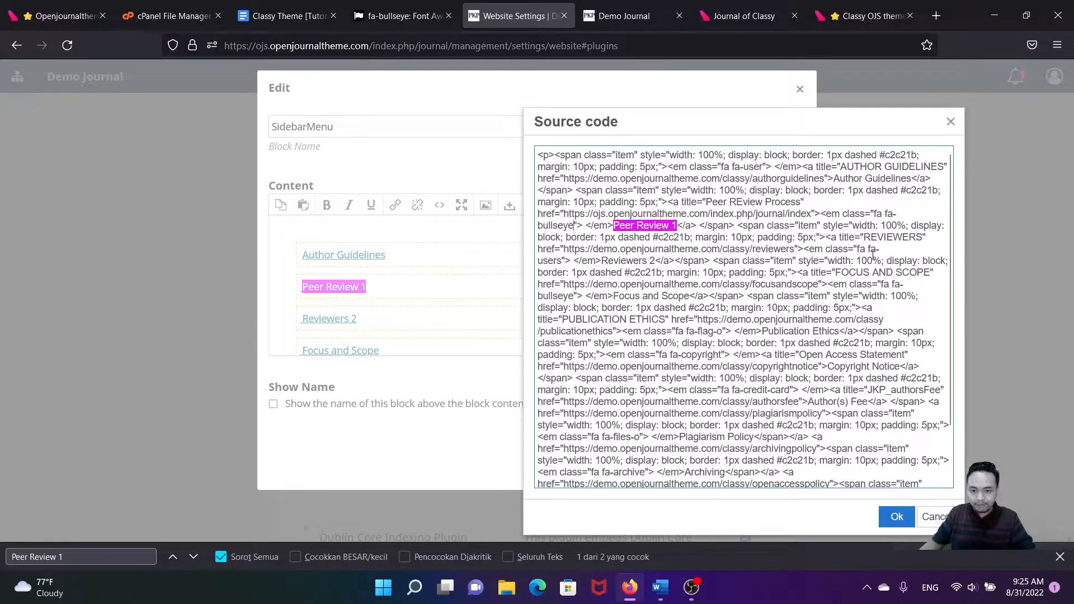
pyautogui.click(894, 519)
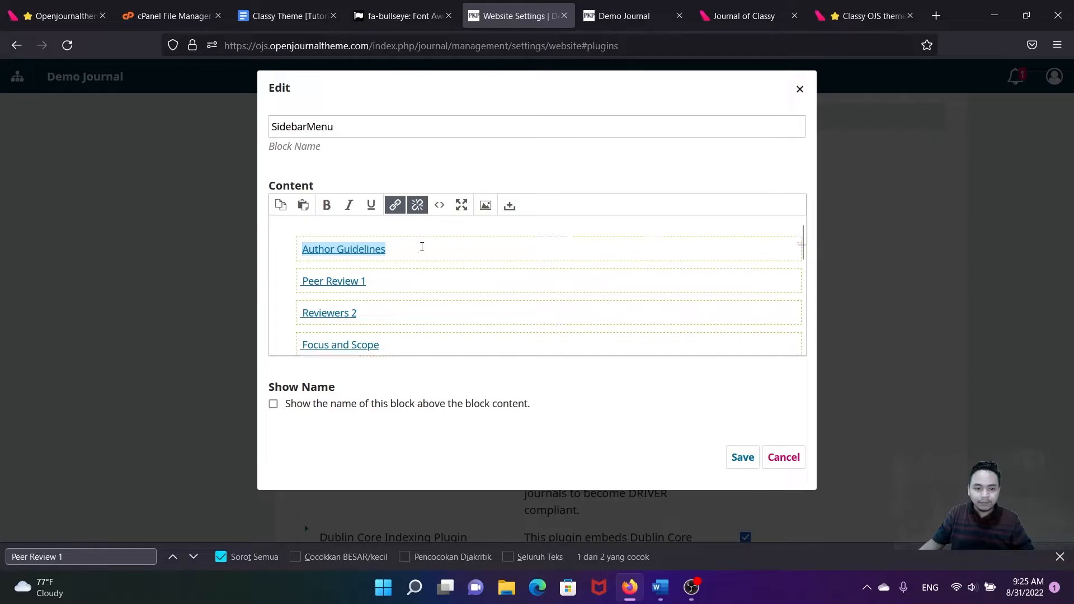
# - Look at the sidebar menu icons on the Demo Journal page and return to the SidebarMenu block editor
pyautogui.scroll(-2, 420, 247)
pyautogui.click(596, 4)
pyautogui.scroll(-1, 773, 523)
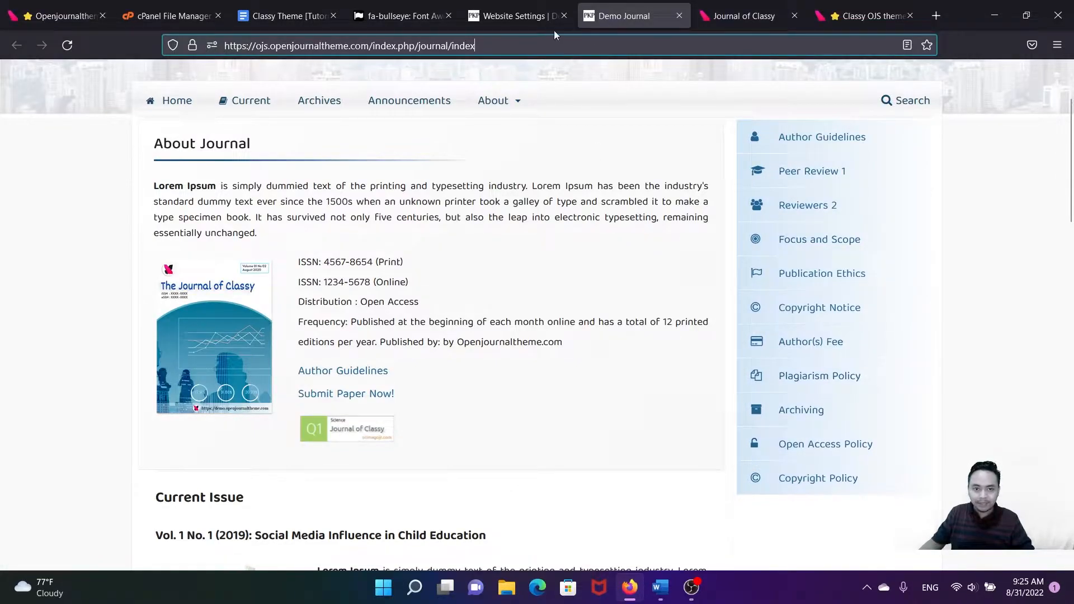
pyautogui.click(513, 14)
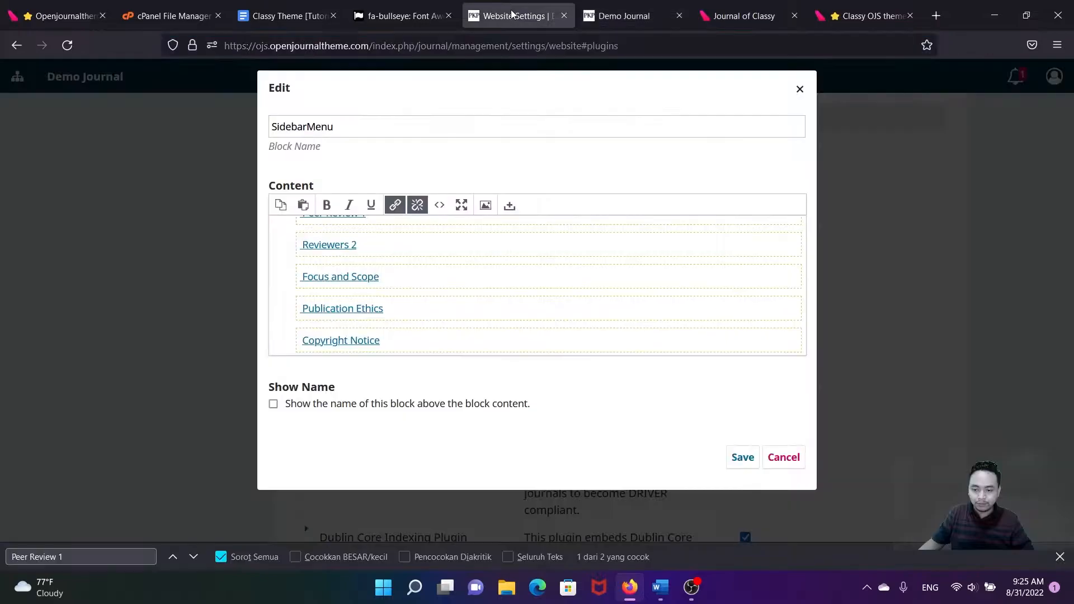
# - Reopen the SidebarMenu block's source code and find the text "Archiving" in it
pyautogui.click(441, 210)
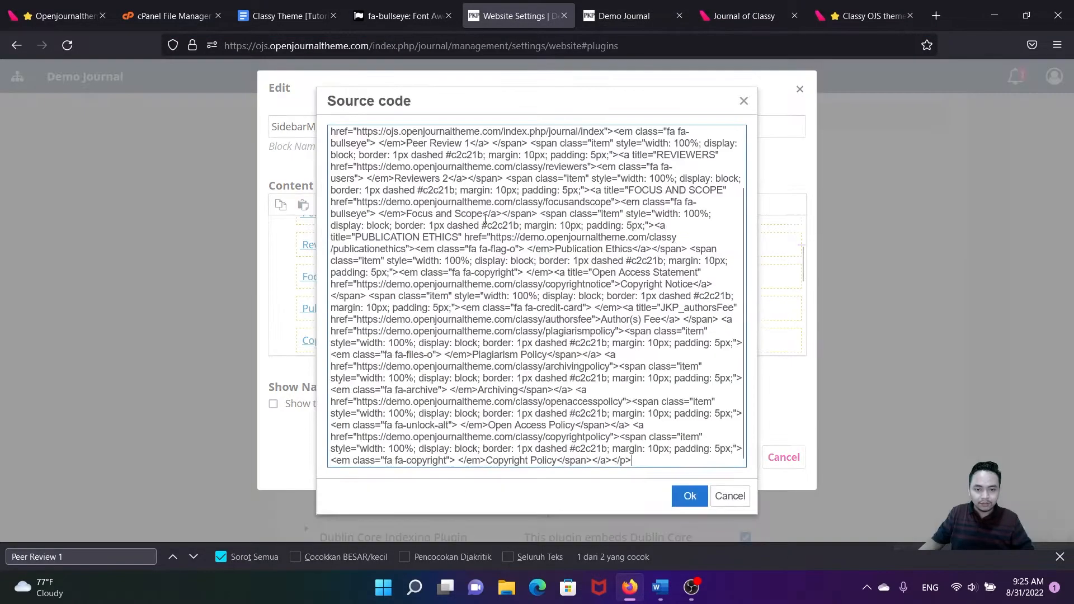
pyautogui.moveTo(576, 105); pyautogui.dragTo(874, 104)
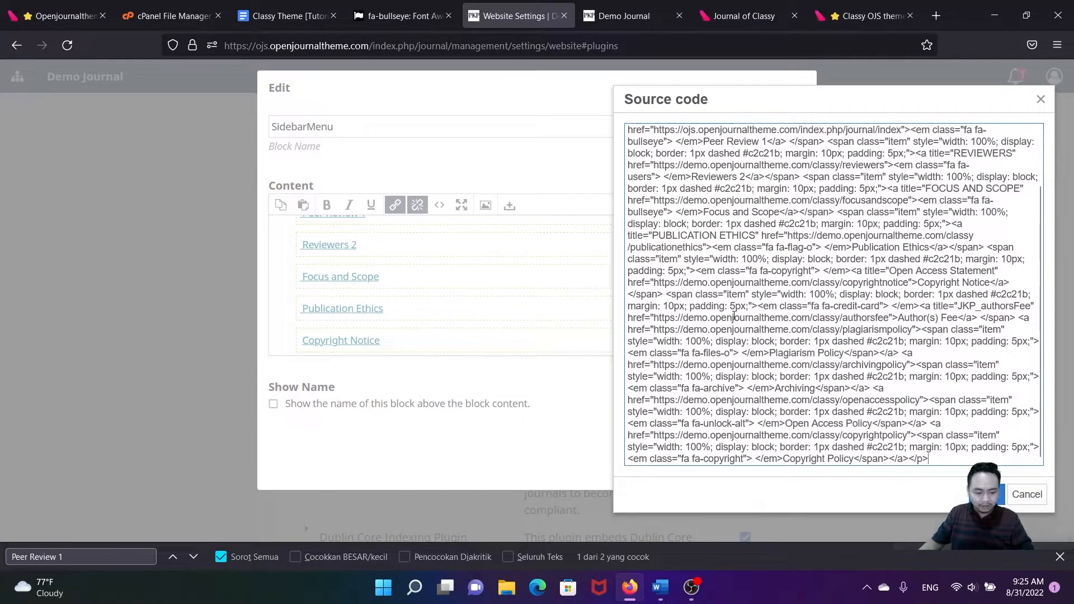
pyautogui.moveTo(62, 557); pyautogui.dragTo(11, 553)
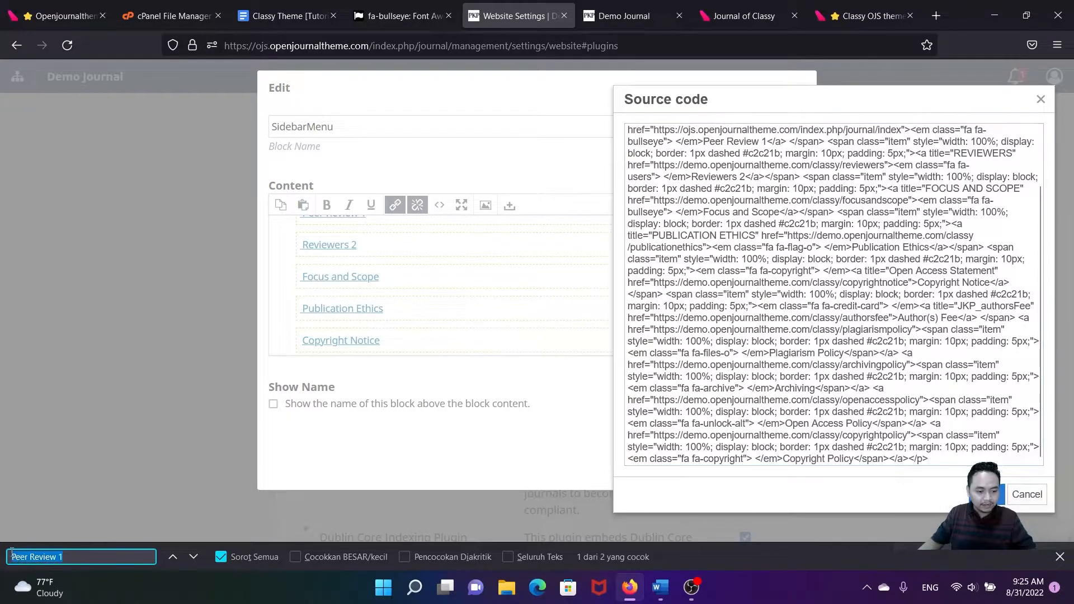
pyautogui.write('Archiving')
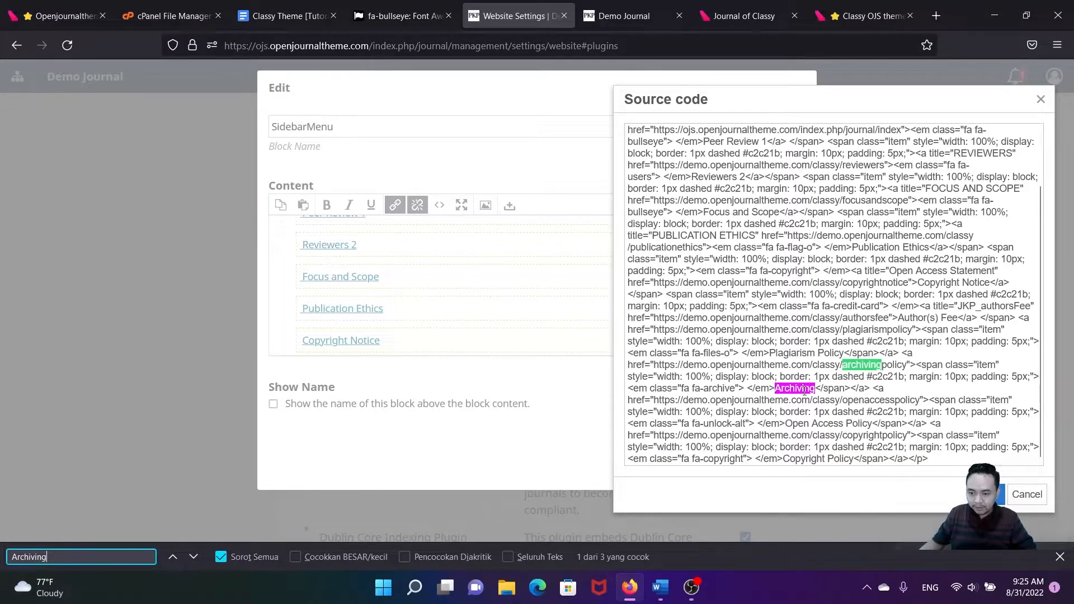
pyautogui.scroll(-1, 805, 390)
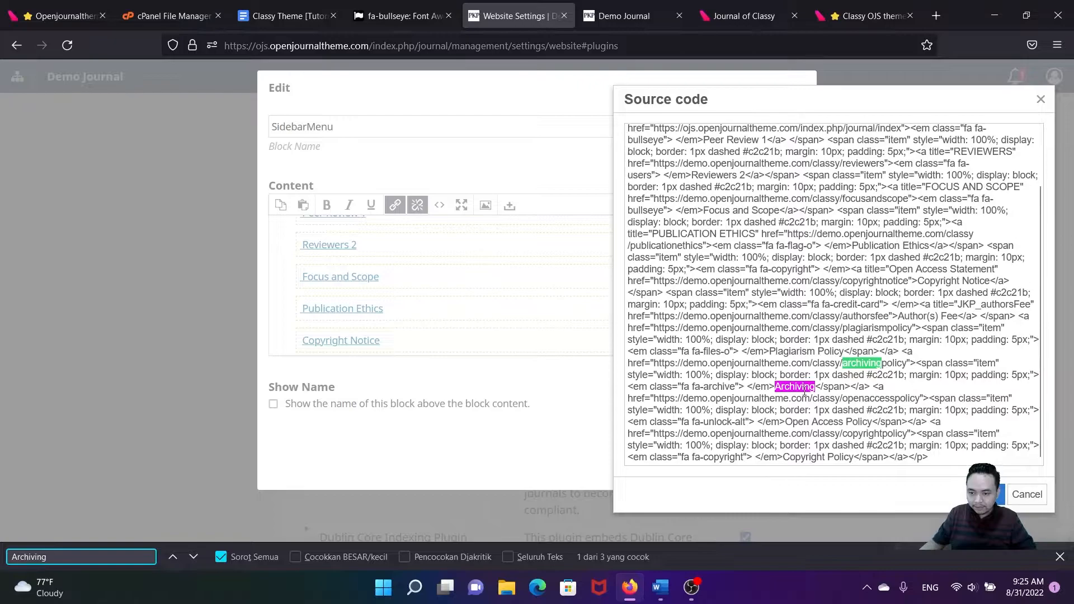
# - Replace the Archiving item's icon class with "fa fa-bullseye", apply the source code and save the block
pyautogui.moveTo(799, 387); pyautogui.dragTo(808, 392)
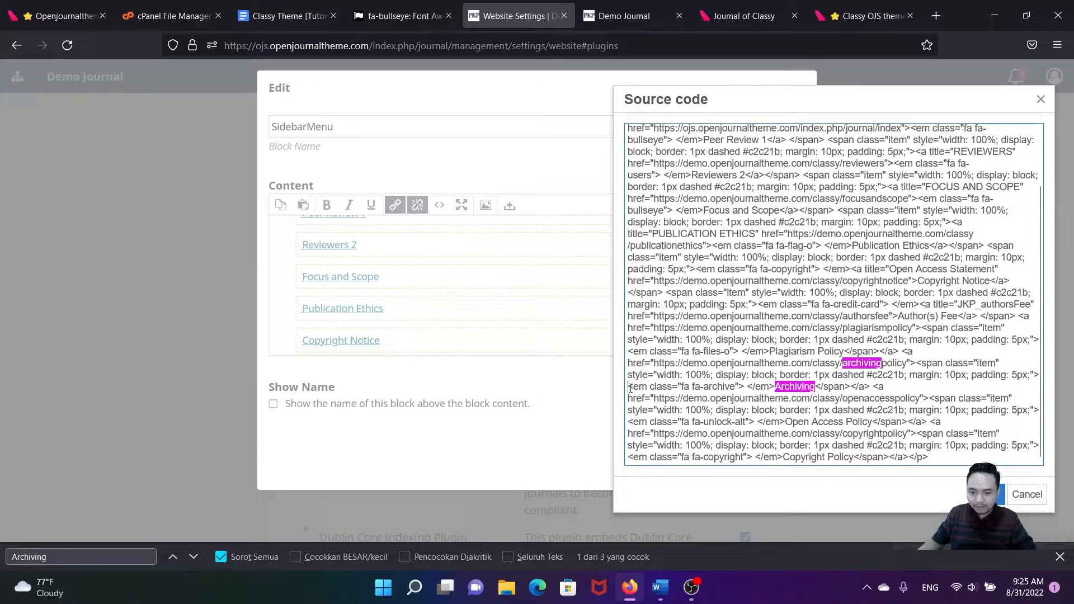
pyautogui.moveTo(631, 388); pyautogui.dragTo(764, 390)
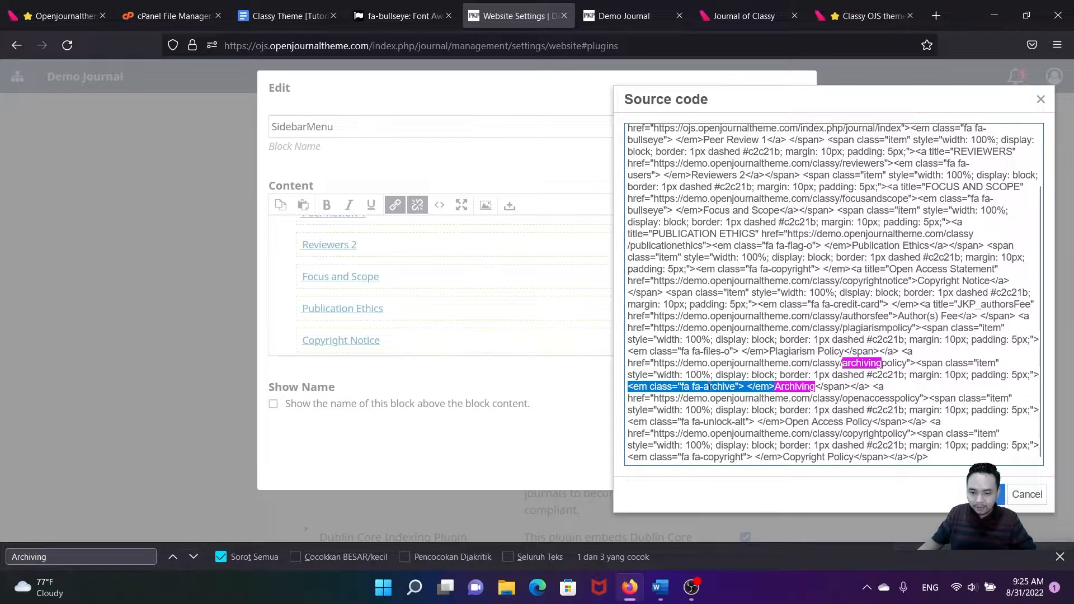
pyautogui.click(730, 387)
pyautogui.moveTo(734, 388); pyautogui.dragTo(684, 384)
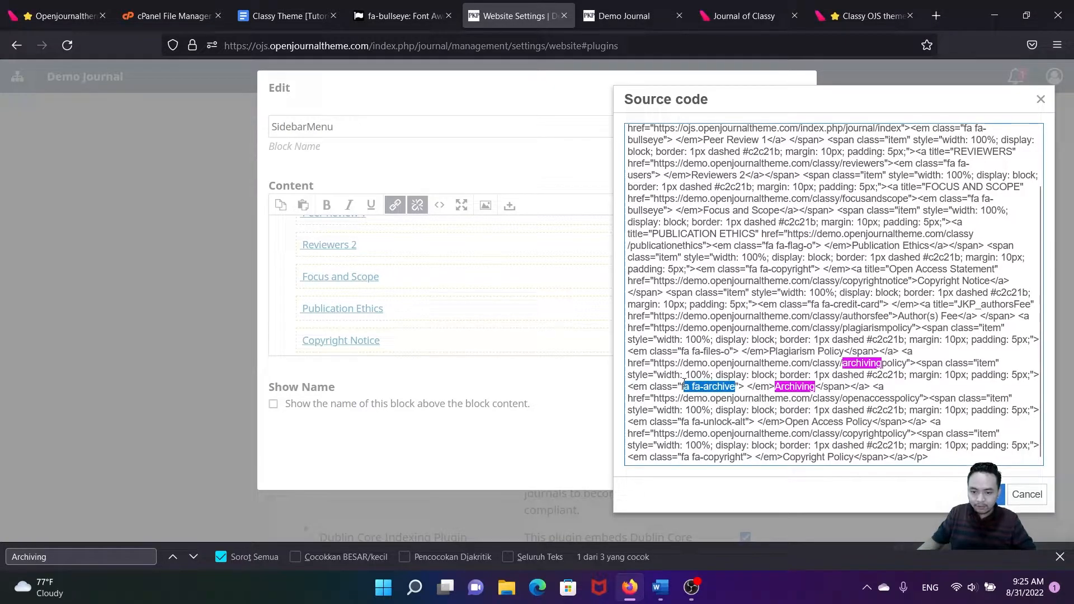
pyautogui.write('fa fa-bullseye')
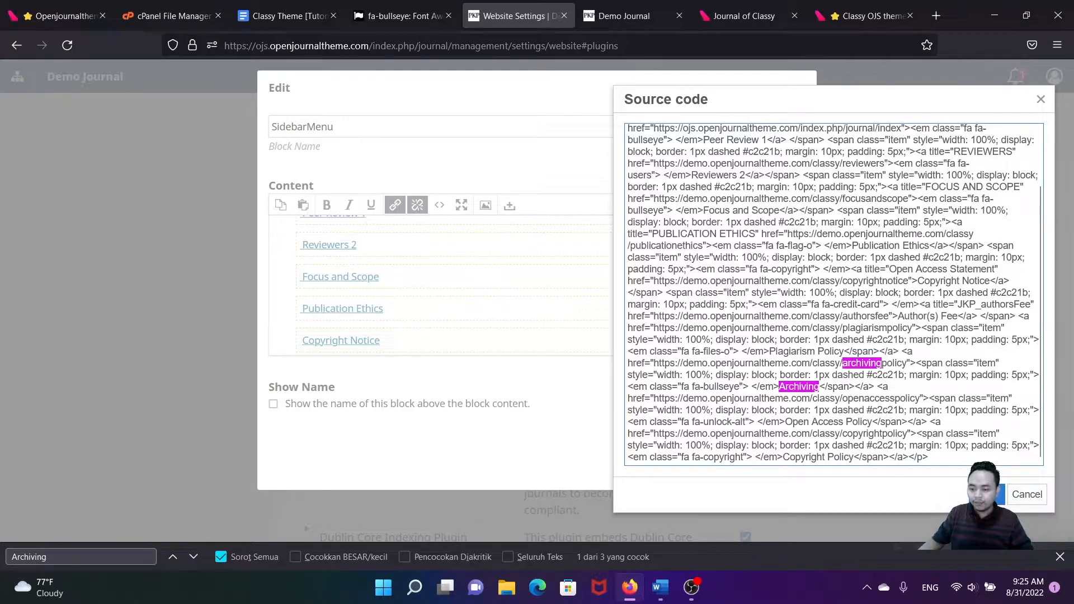
pyautogui.click(995, 494)
pyautogui.scroll(2, 610, 308)
pyautogui.scroll(-4, 666, 336)
pyautogui.click(743, 457)
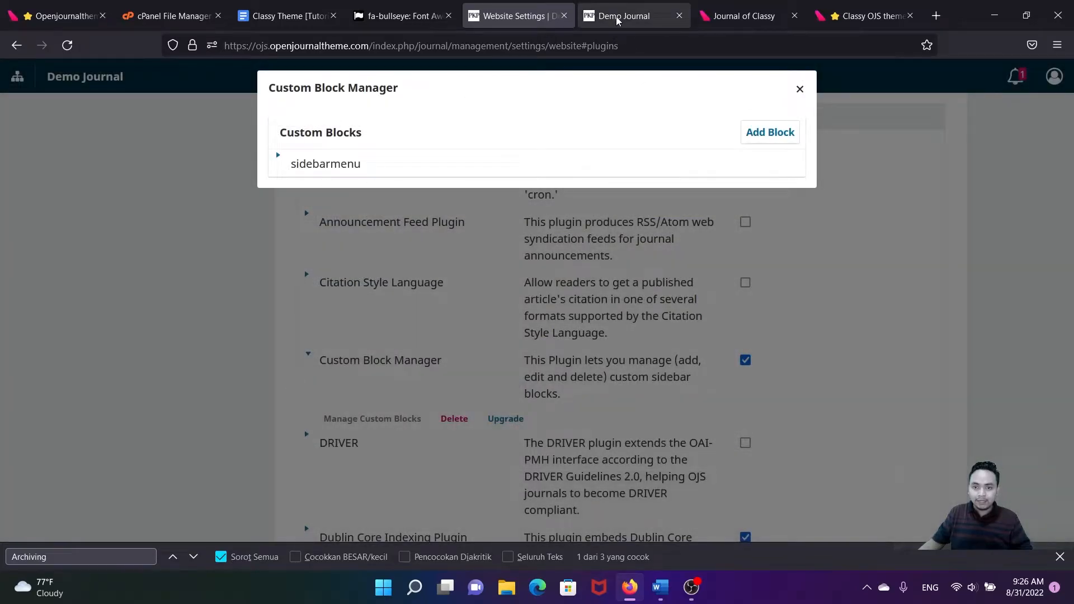
# - Reload the Demo Journal page to check the sidebar menu icons, and return to Website Settings
pyautogui.click(616, 16)
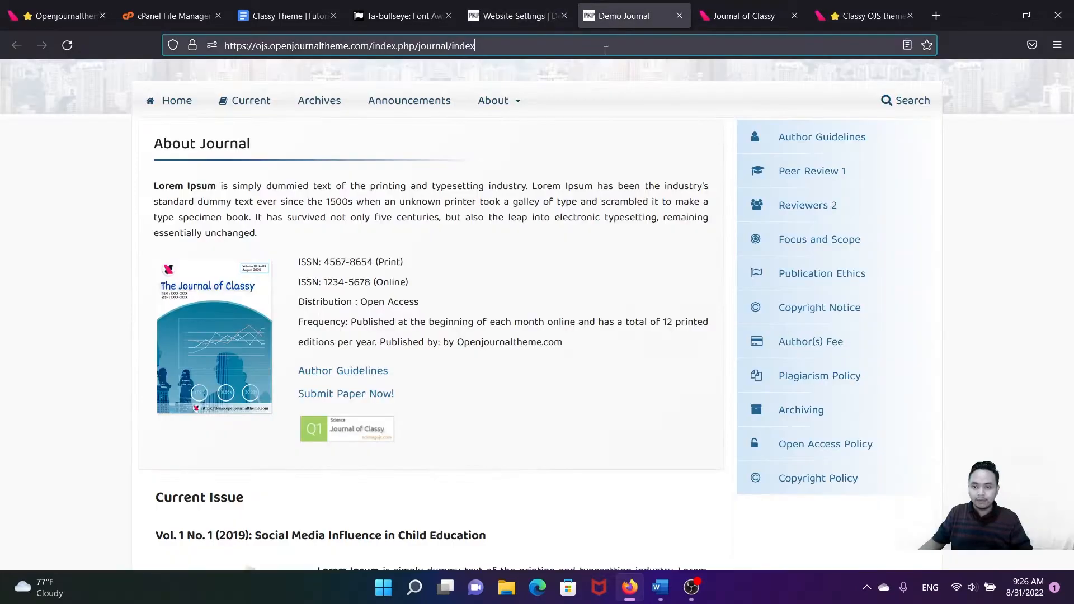
pyautogui.click(67, 45)
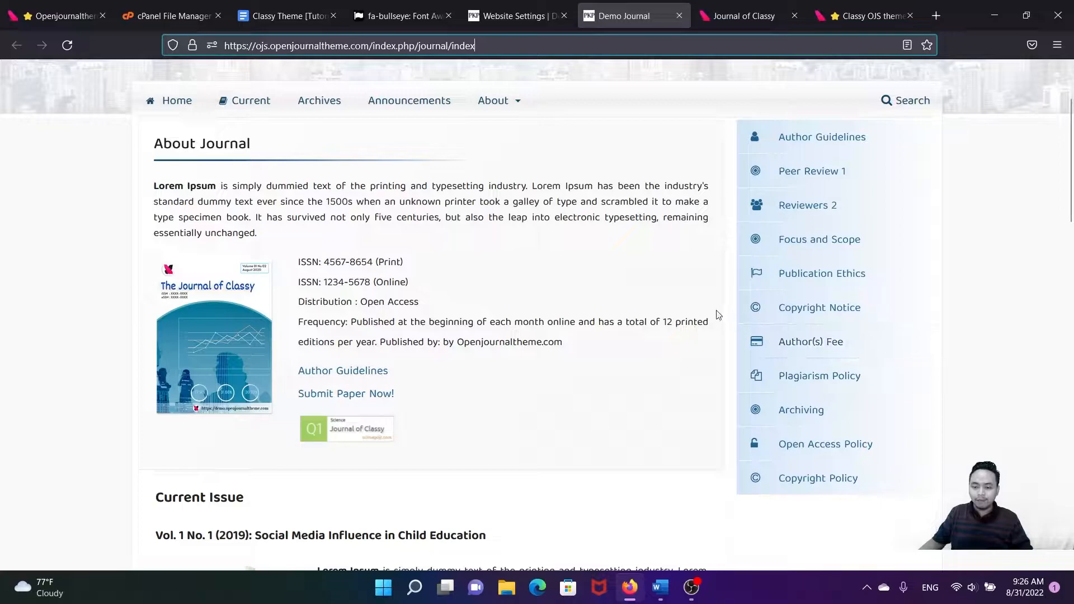
pyautogui.click(506, 17)
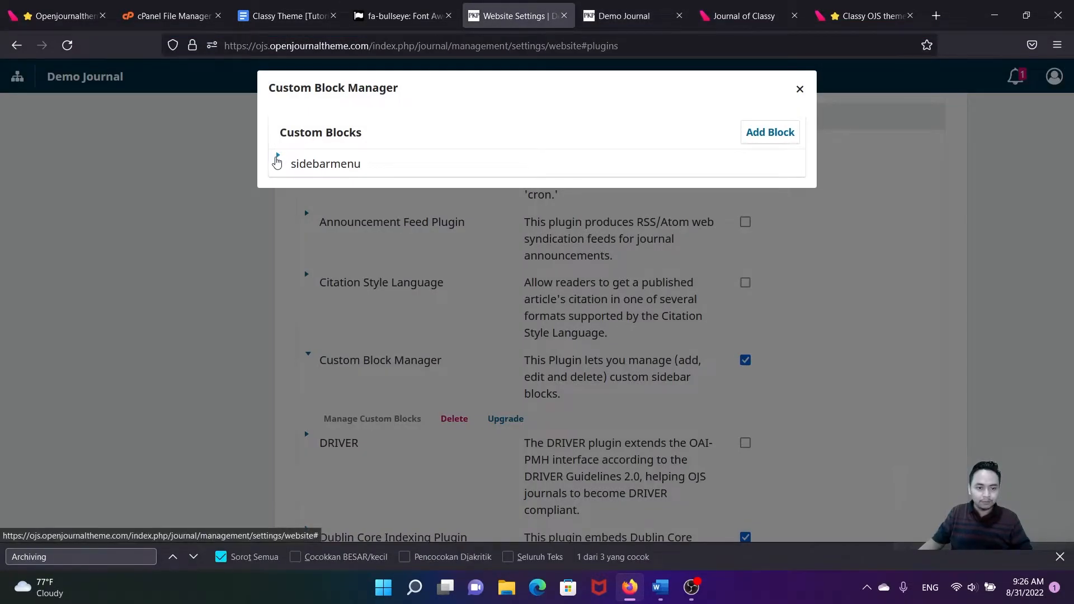
# - Open the sidebarmenu custom block for editing and display its source code
pyautogui.click(279, 156)
pyautogui.click(299, 190)
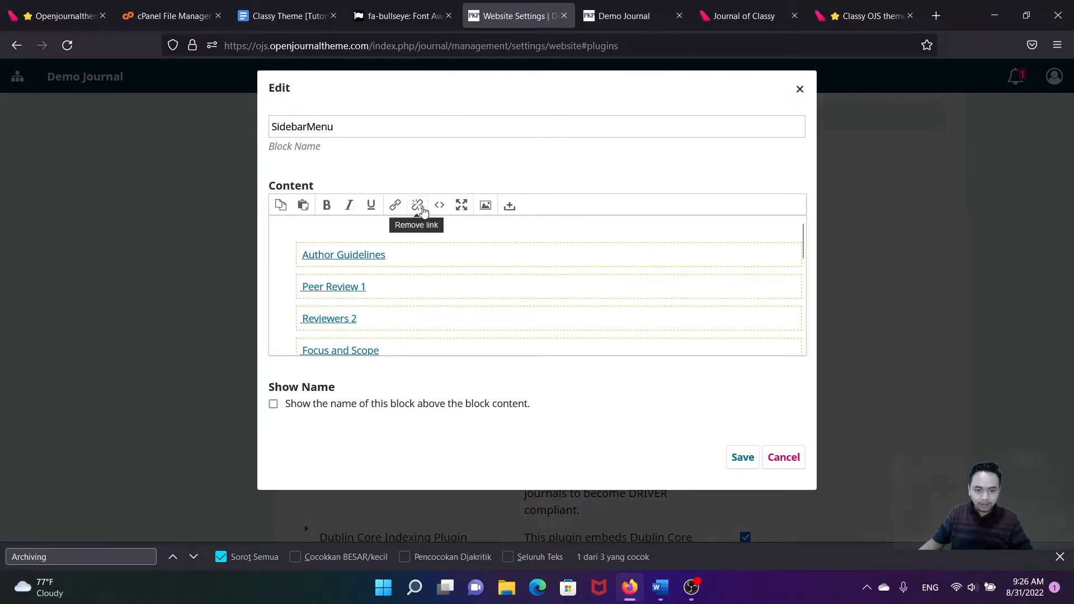
pyautogui.click(440, 207)
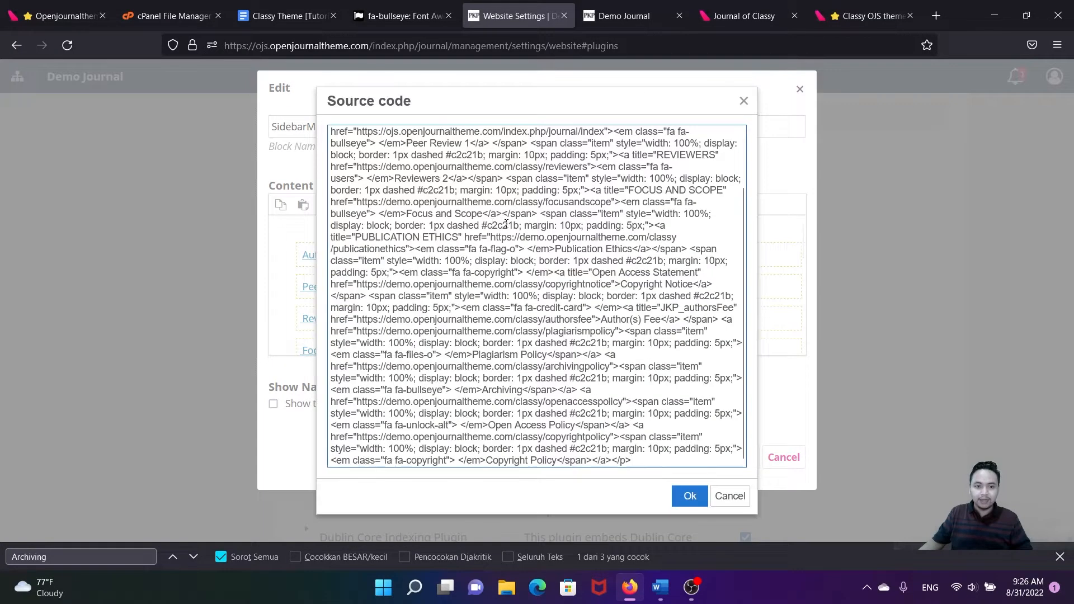
# - Switch to the Classy Theme tutorial document and go to its "Sidebar menu" section
pyautogui.click(288, 16)
pyautogui.scroll(-1, 479, 295)
pyautogui.scroll(1, 470, 320)
pyautogui.scroll(-5, 467, 315)
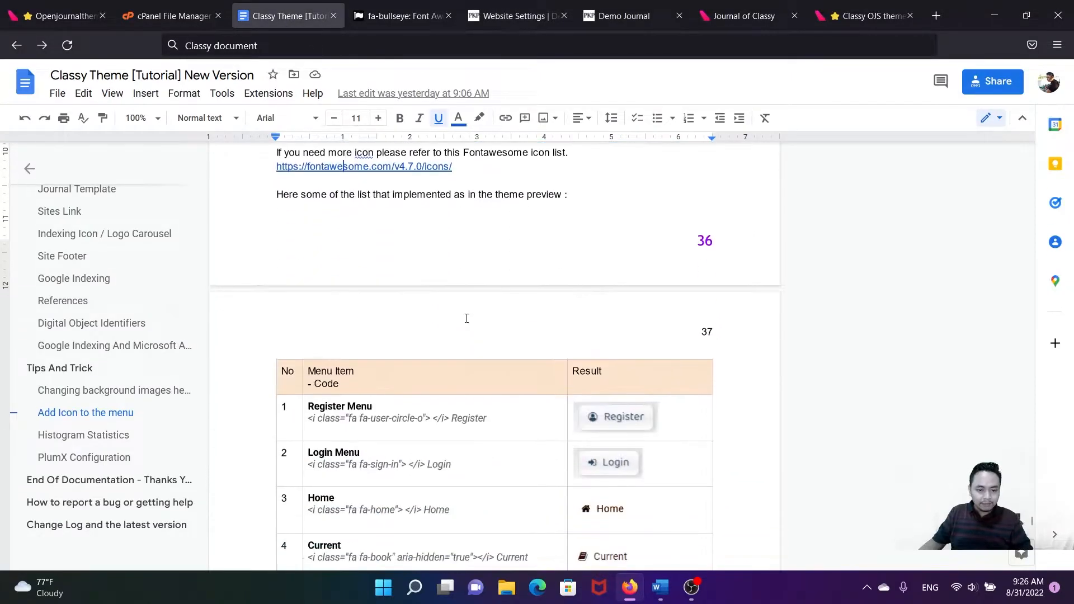
pyautogui.scroll(6, 467, 315)
pyautogui.scroll(2, 105, 287)
pyautogui.scroll(3, 105, 287)
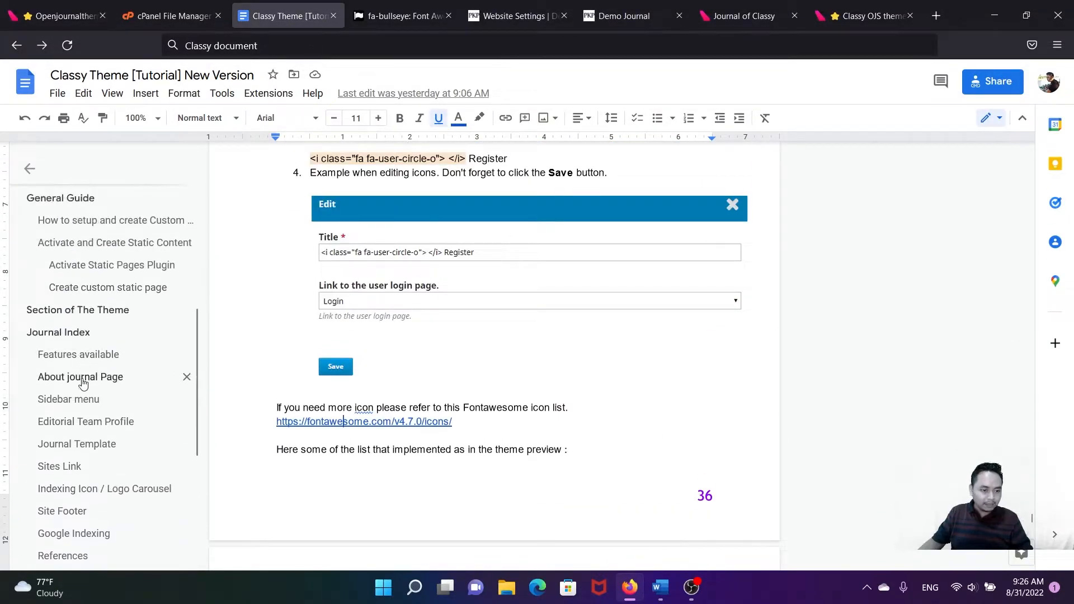
pyautogui.click(68, 400)
# - Review the Sidebar menu section from its preview through the detail steps to the sample sidebar code with icons
pyautogui.scroll(-2, 392, 299)
pyautogui.scroll(1, 392, 301)
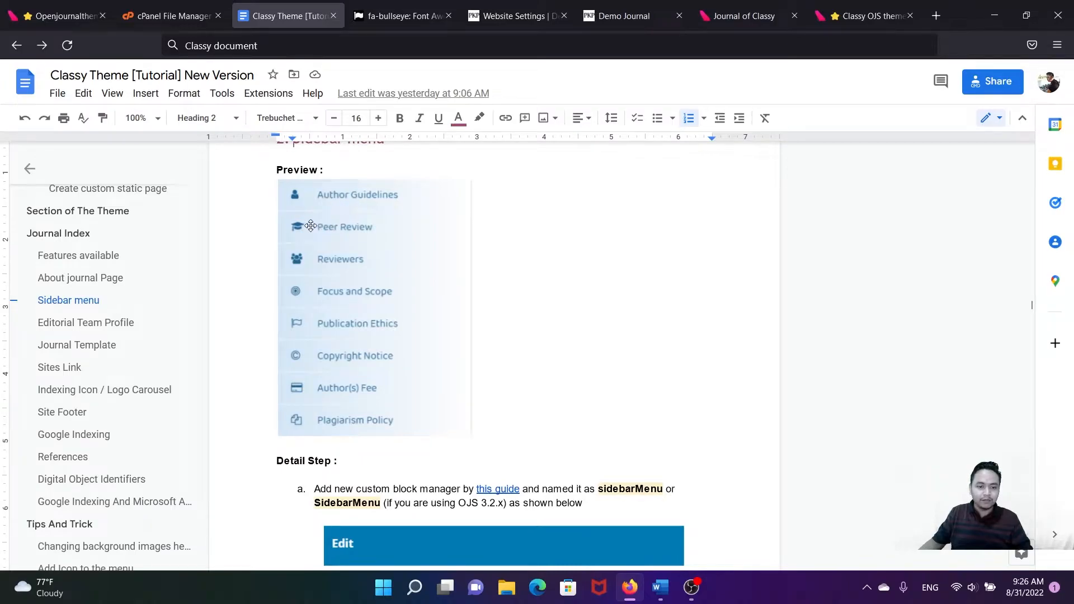
pyautogui.scroll(-2, 376, 234)
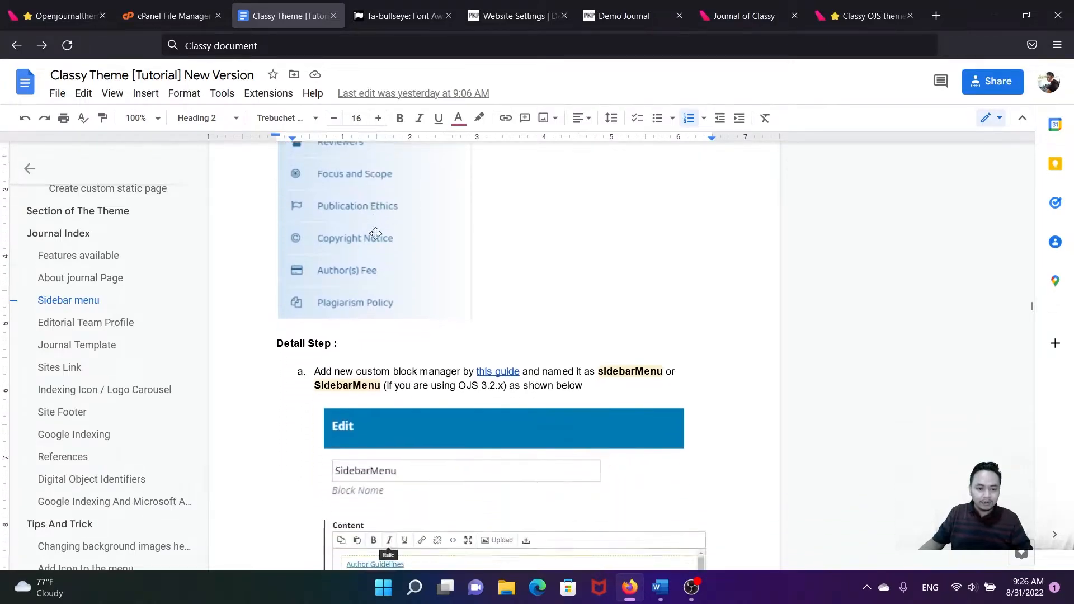
pyautogui.scroll(-18, 375, 234)
pyautogui.scroll(-6, 375, 243)
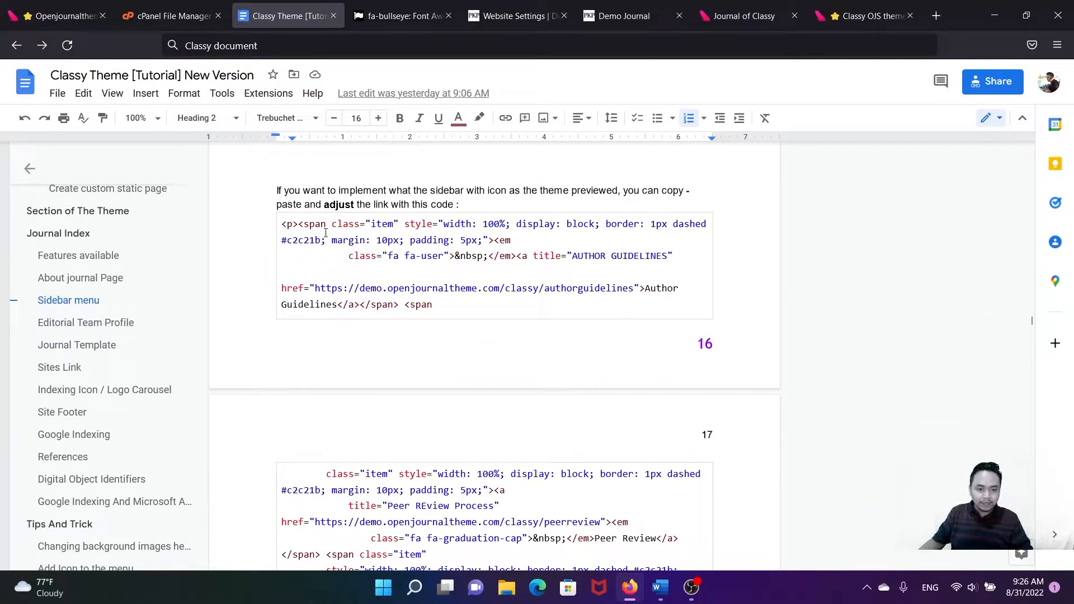
# - Examine the Author Guidelines item markup and the icon tips in the tutorial, and compare them with the Demo Journal sidebar menu
pyautogui.moveTo(301, 225); pyautogui.dragTo(395, 306)
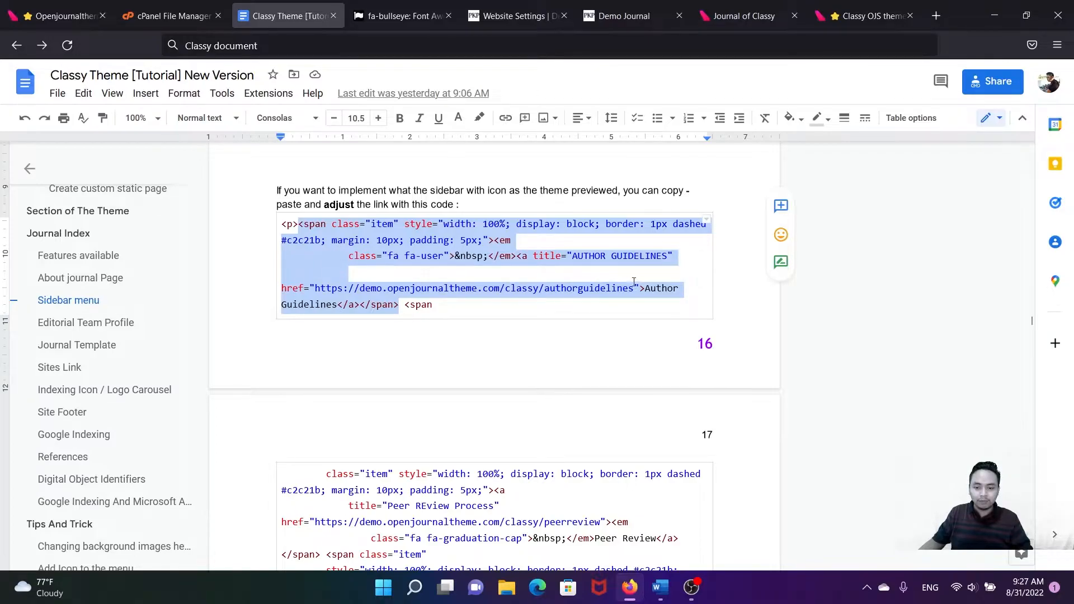
pyautogui.scroll(10, 533, 267)
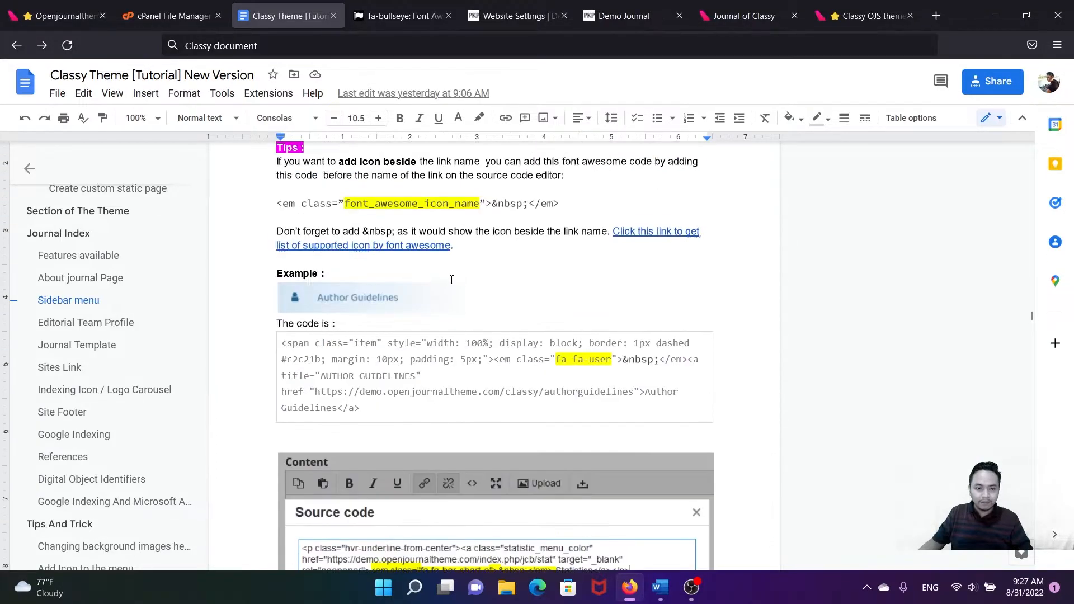
pyautogui.click(627, 16)
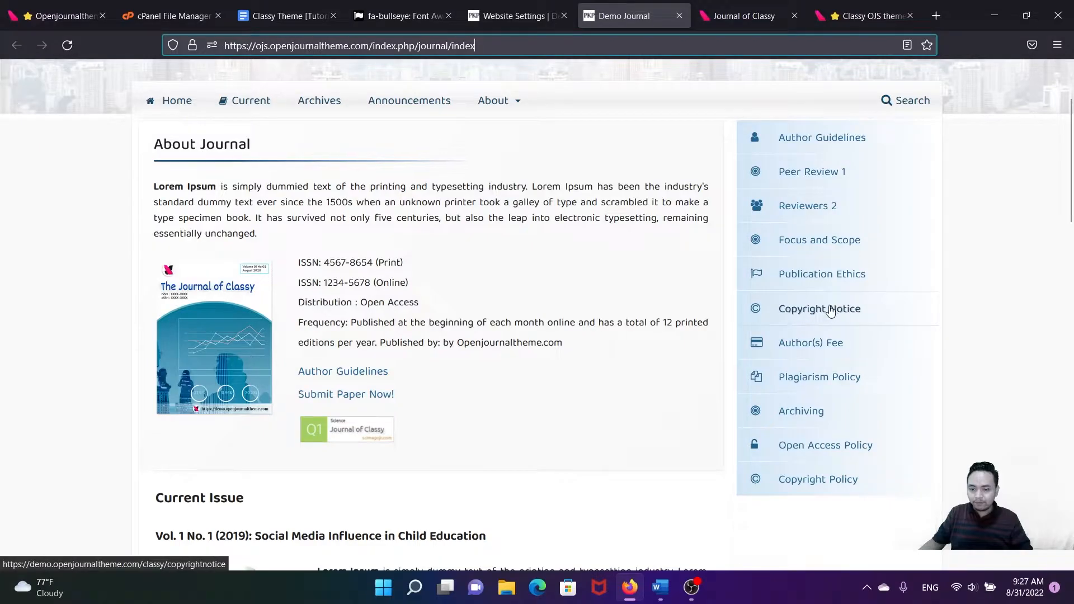
# - Search the SidebarMenu block's source code in Website Settings for "Copyright notice"
pyautogui.click(498, 20)
pyautogui.moveTo(526, 93); pyautogui.dragTo(719, 83)
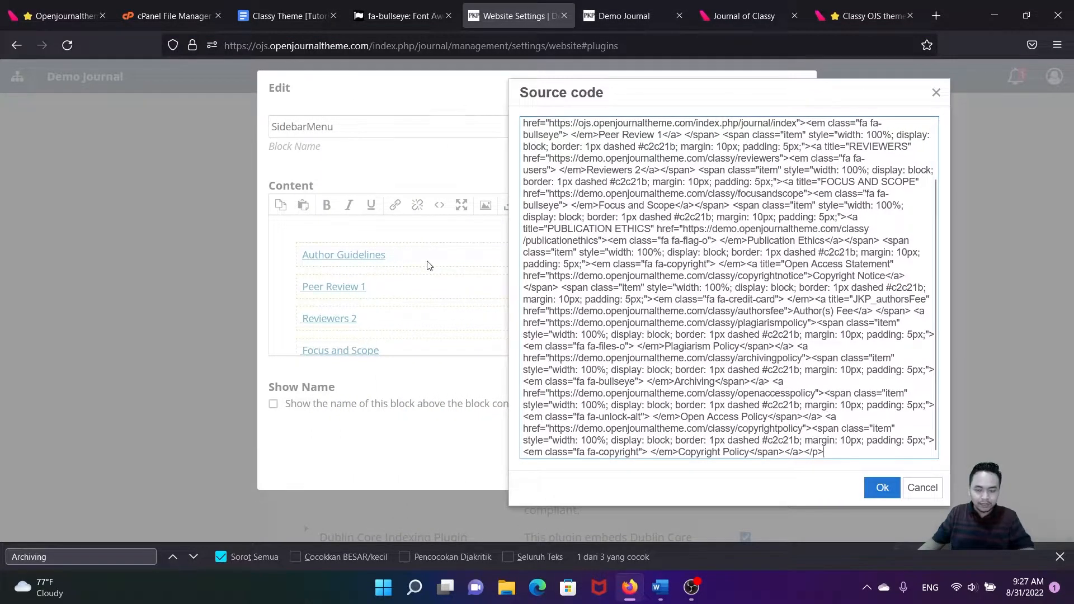
pyautogui.hotkey('ctrl', 'f')
pyautogui.click(604, 12)
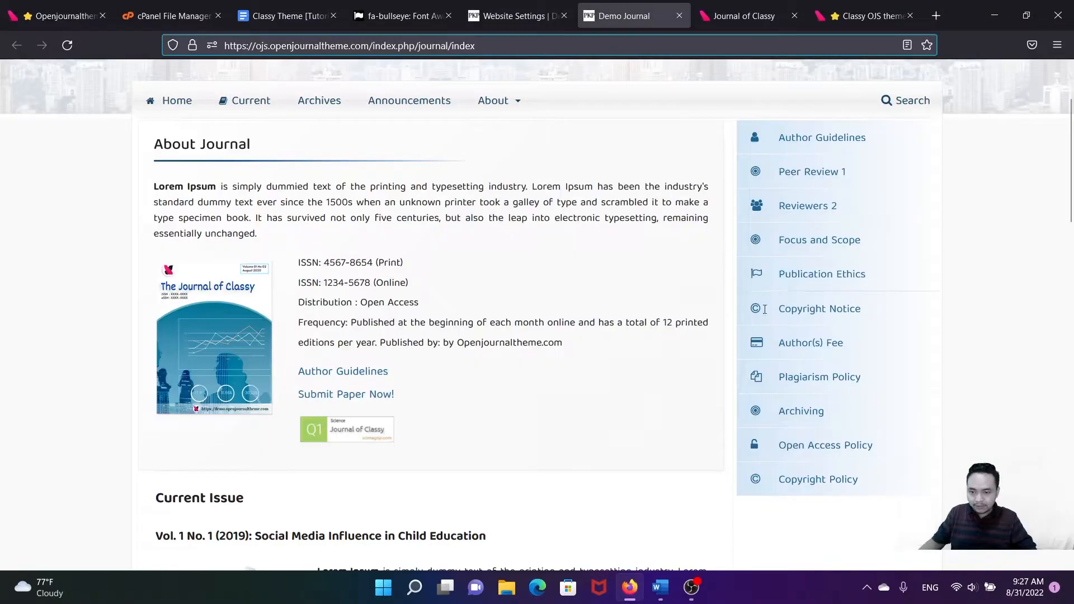
pyautogui.click(538, 5)
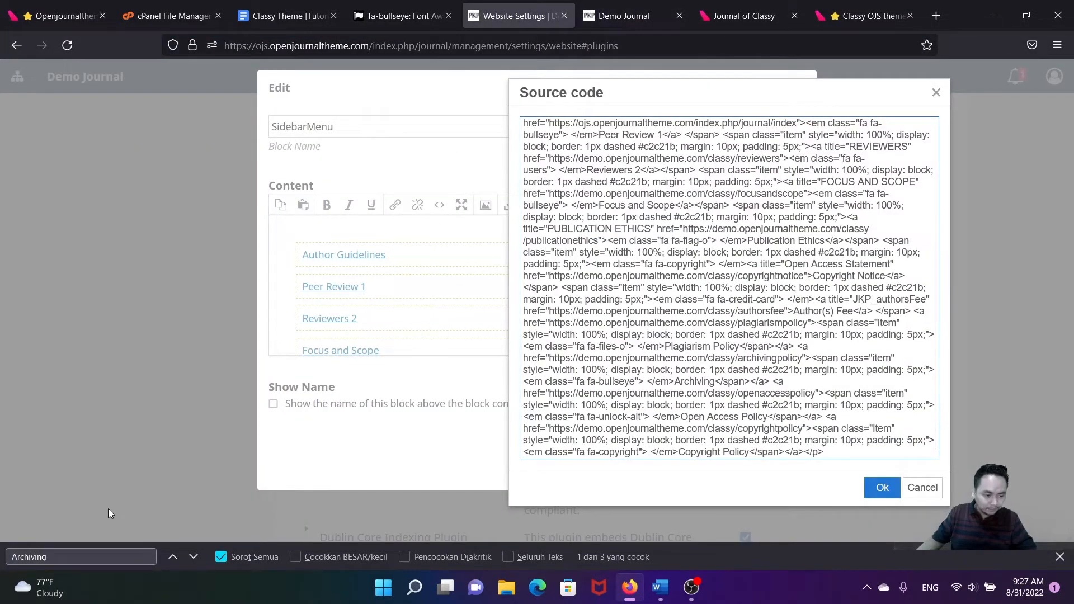
pyautogui.moveTo(51, 558); pyautogui.dragTo(9, 553)
pyautogui.write('Copy')
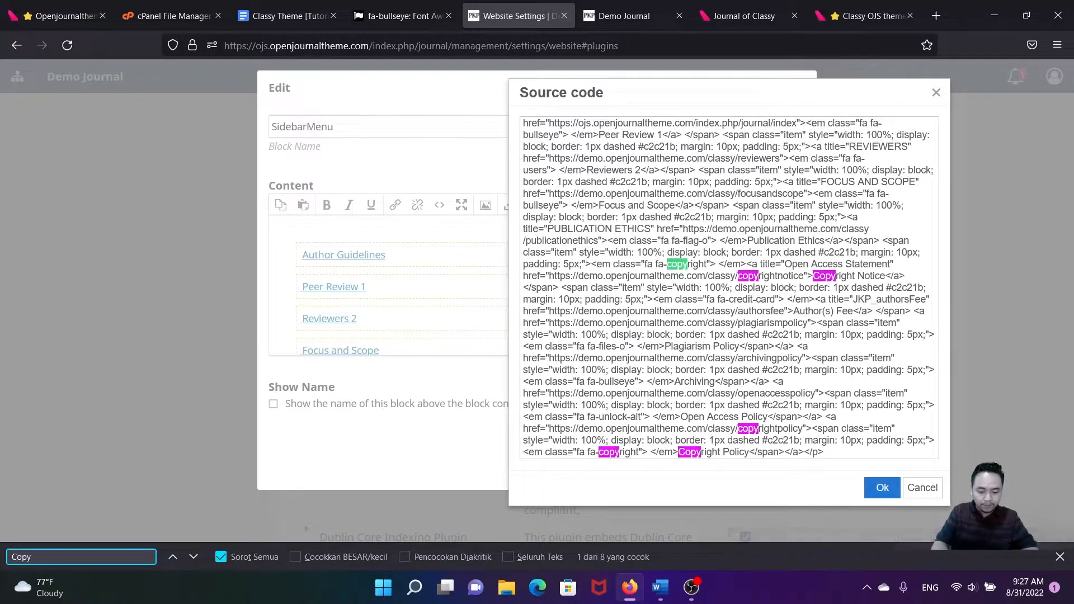
pyautogui.write('right not')
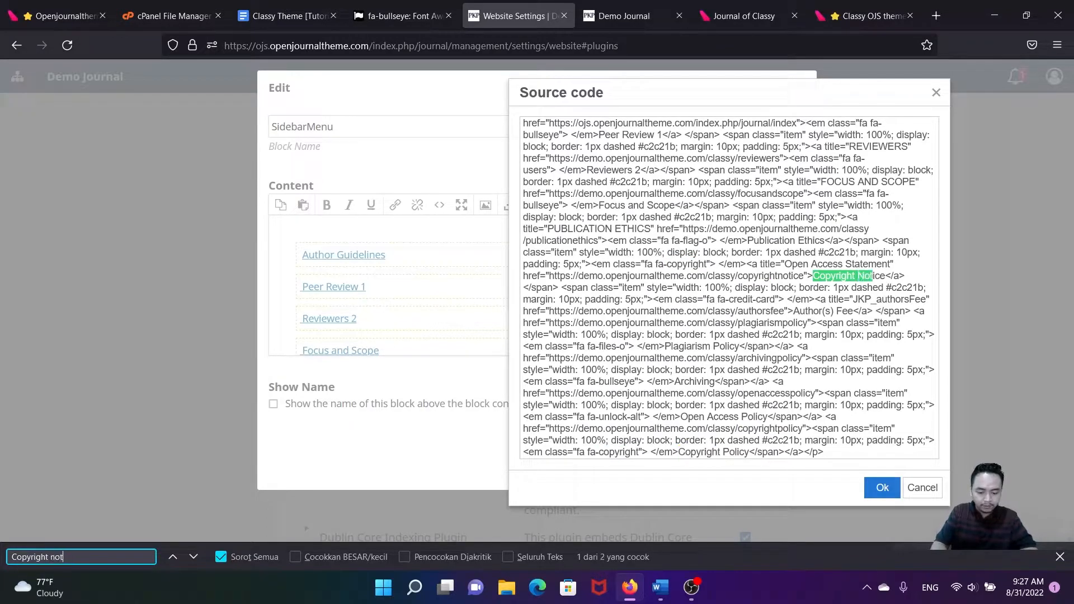
pyautogui.write('ice')
pyautogui.press('Return')
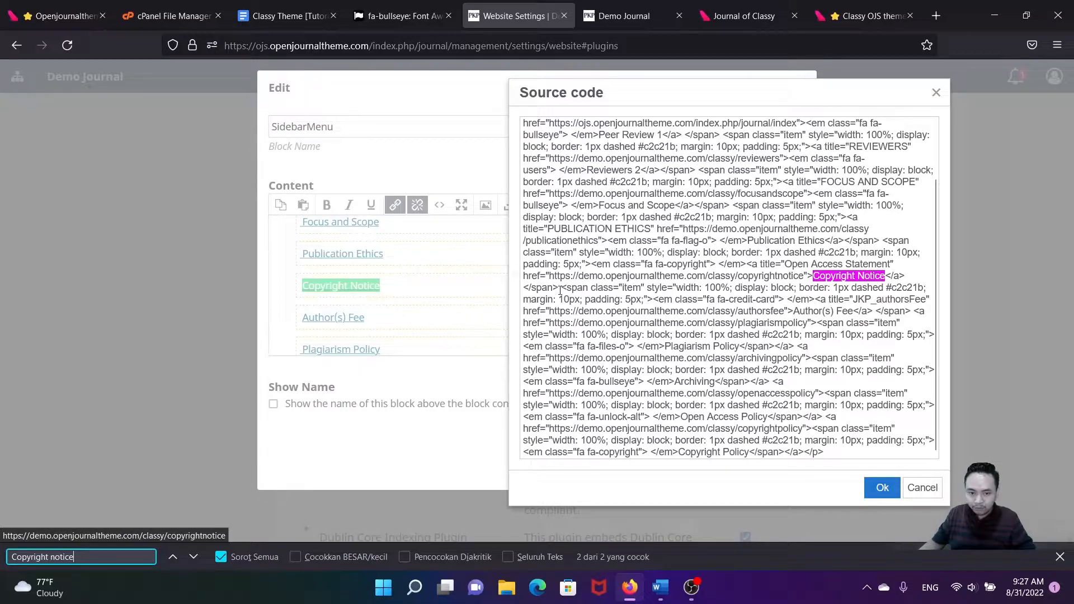
# - Delete the entire Copyright Notice span item from the source code and apply the change to the block content
pyautogui.moveTo(559, 288); pyautogui.dragTo(883, 242)
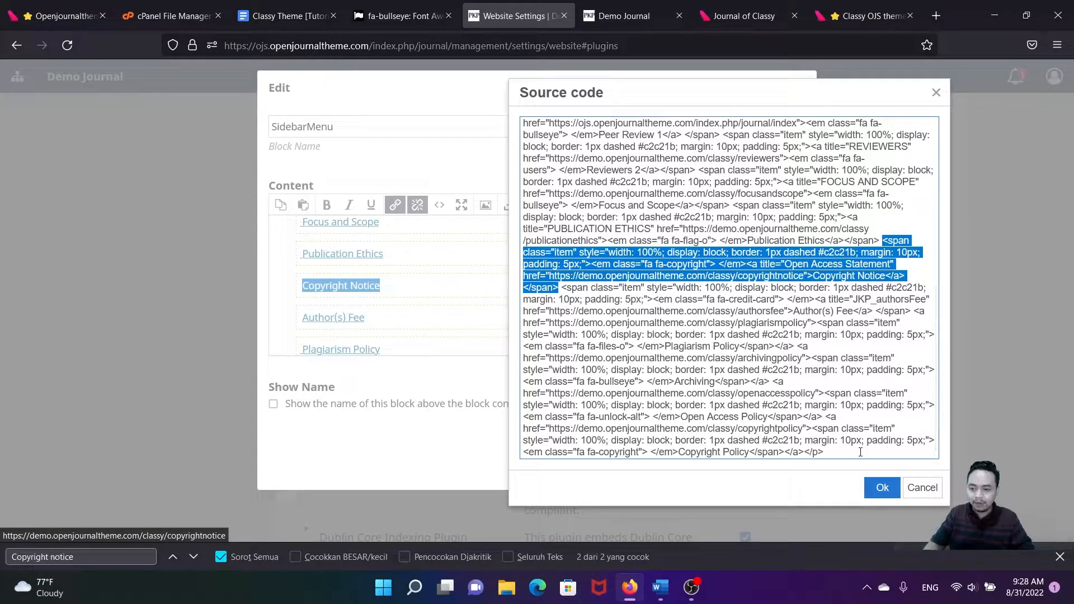
pyautogui.press('BackSpace')
pyautogui.press('BackSpace')
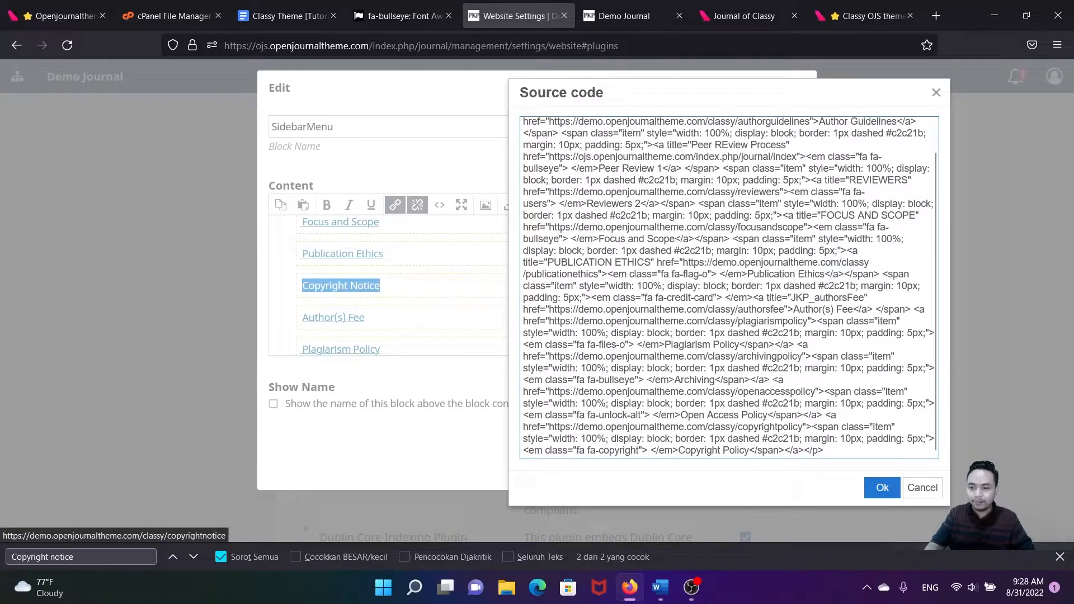
pyautogui.click(888, 491)
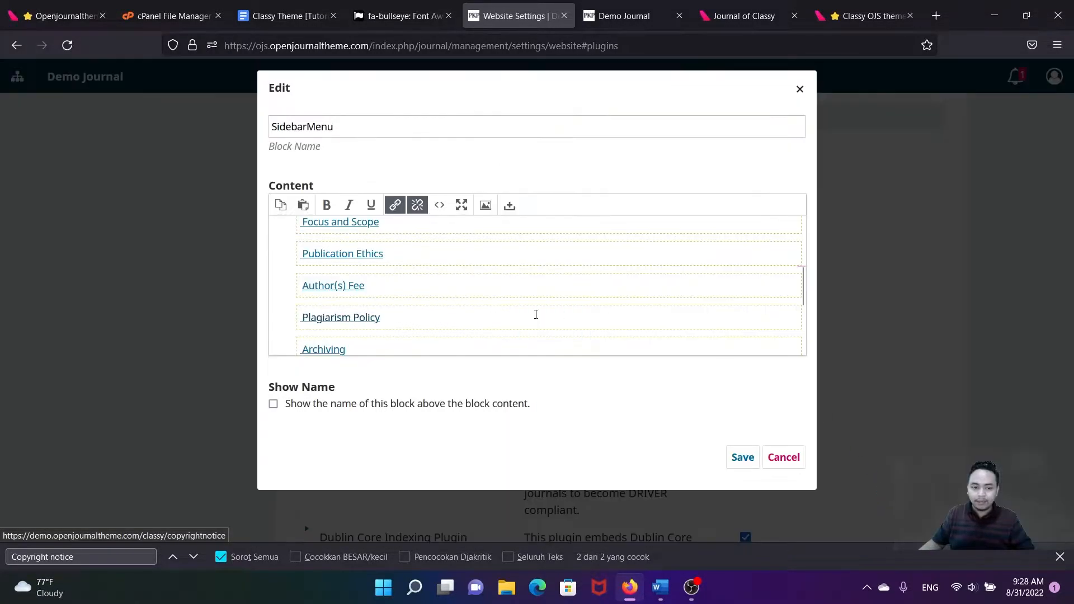
# - Save the SidebarMenu block and reload the Demo Journal page to check the sidebar menu
pyautogui.scroll(-3, 482, 299)
pyautogui.click(742, 458)
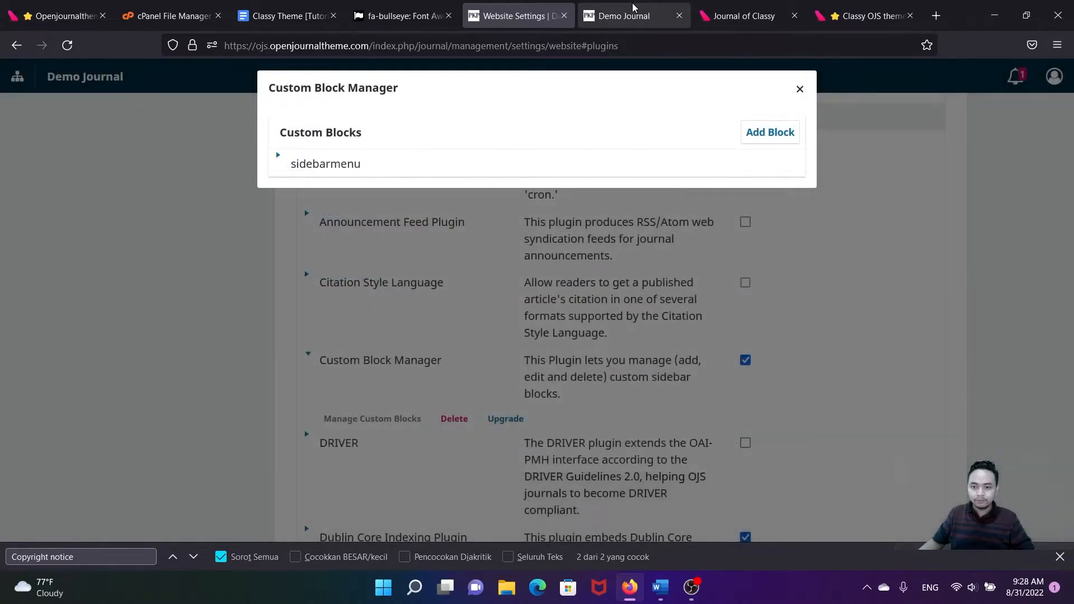
pyautogui.click(634, 13)
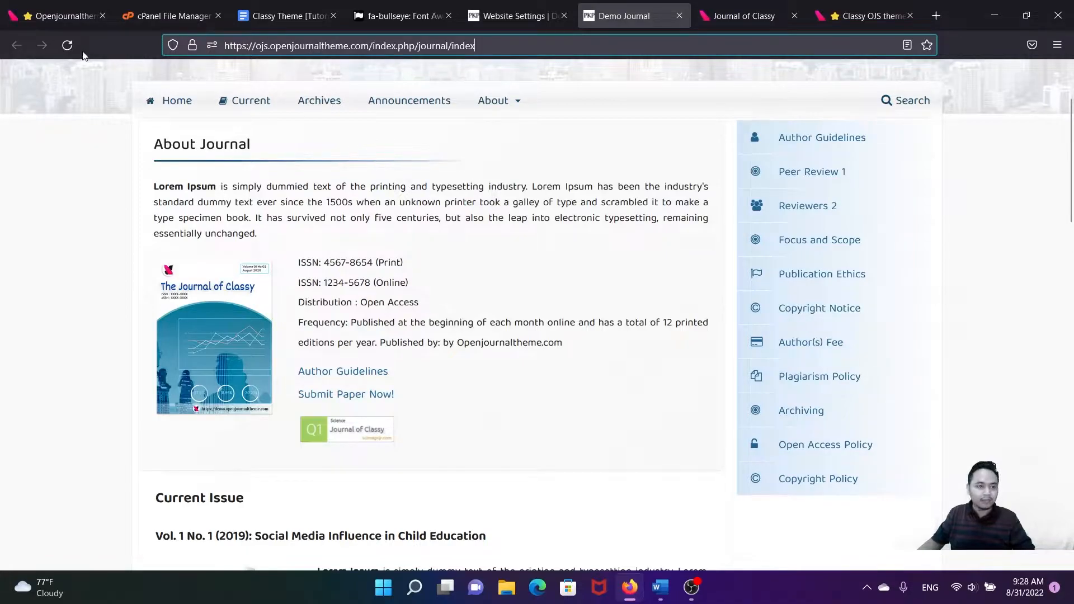
pyautogui.click(67, 45)
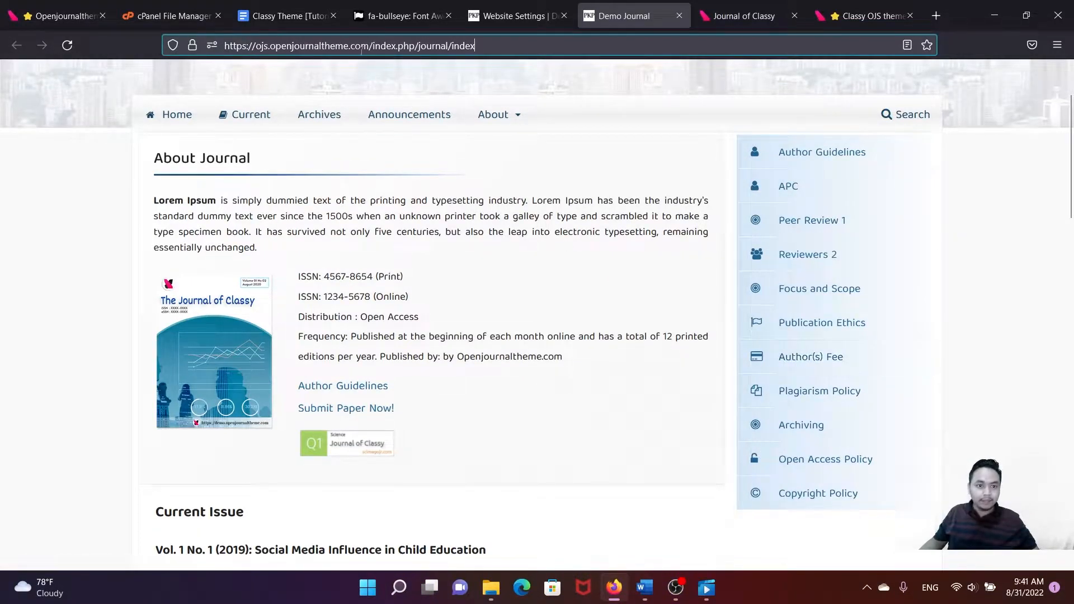
# - Copy the full Author Guidelines example code, through its closing span tag, from the Tips part of the Classy Theme tutorial document
pyautogui.click(280, 16)
pyautogui.scroll(3, 477, 287)
pyautogui.scroll(3, 477, 287)
pyautogui.scroll(-4, 481, 289)
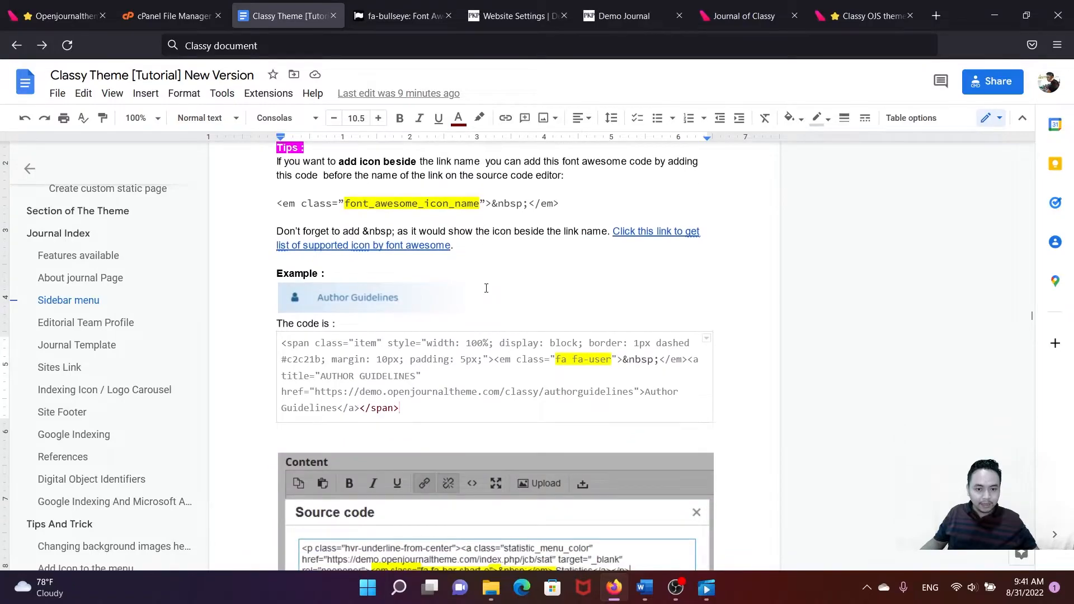
pyautogui.scroll(1, 482, 293)
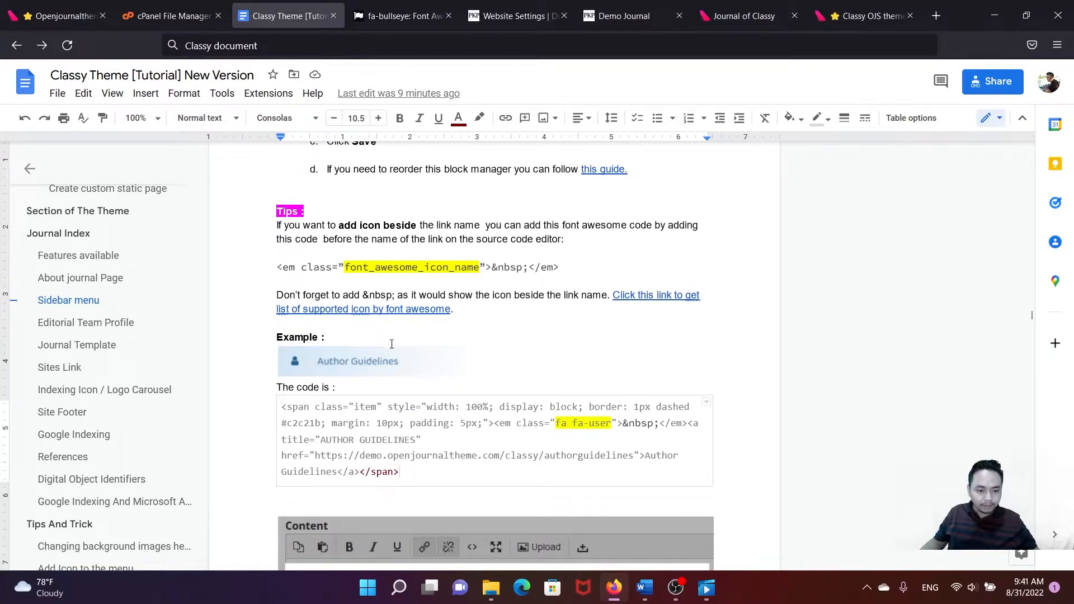
pyautogui.scroll(-1, 398, 342)
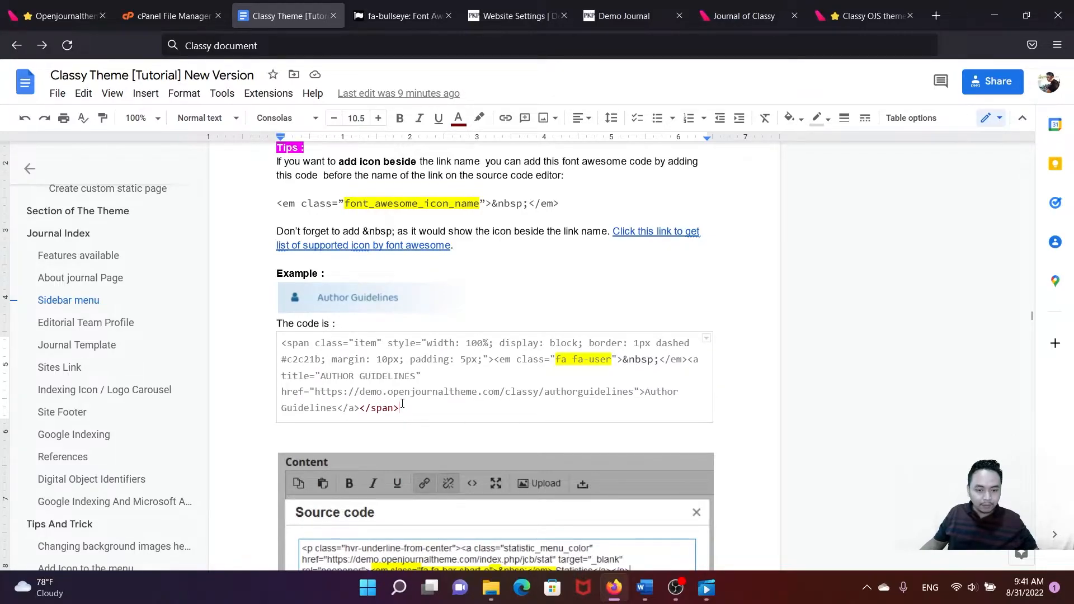
pyautogui.click(623, 15)
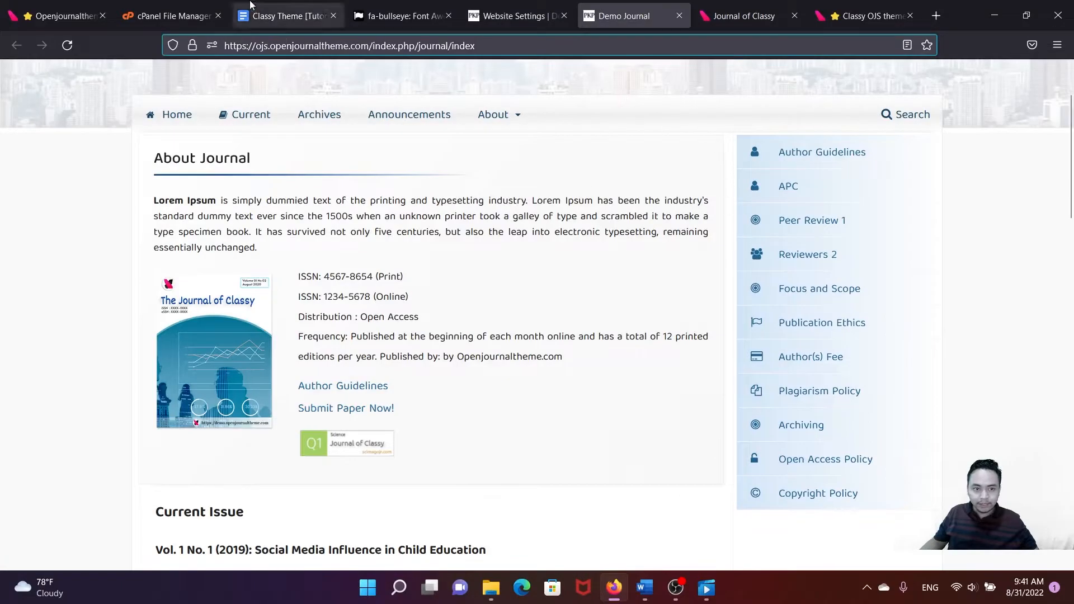
pyautogui.click(269, 9)
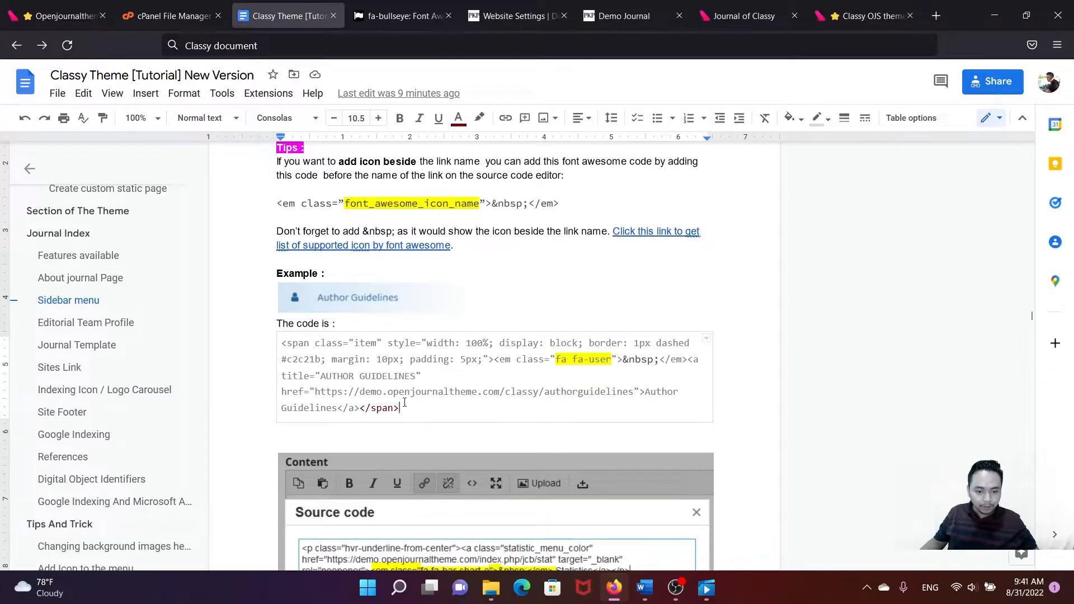
pyautogui.moveTo(404, 408); pyautogui.dragTo(283, 335)
pyautogui.hotkey('ctrl', 'c')
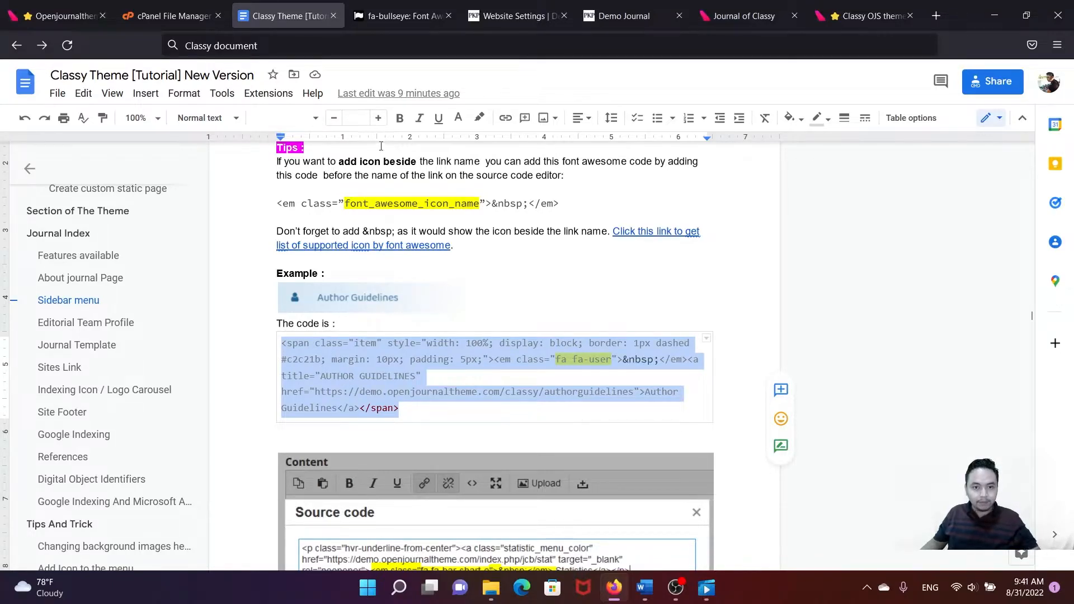
# - In Website Settings, open the sidebarmenu custom block for editing and display its source code
pyautogui.click(506, 16)
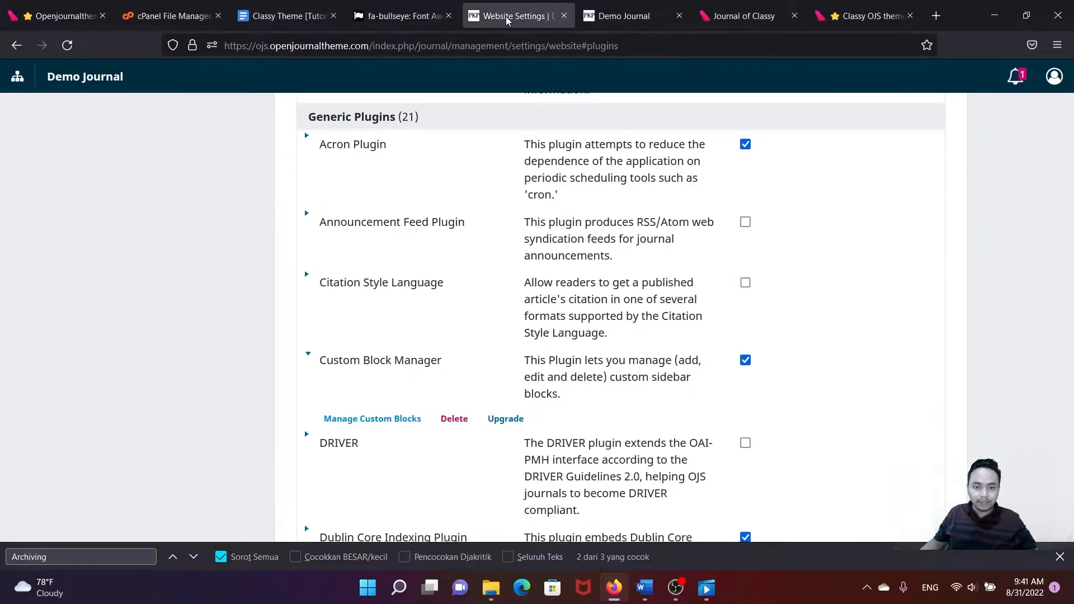
pyautogui.scroll(-2, 353, 348)
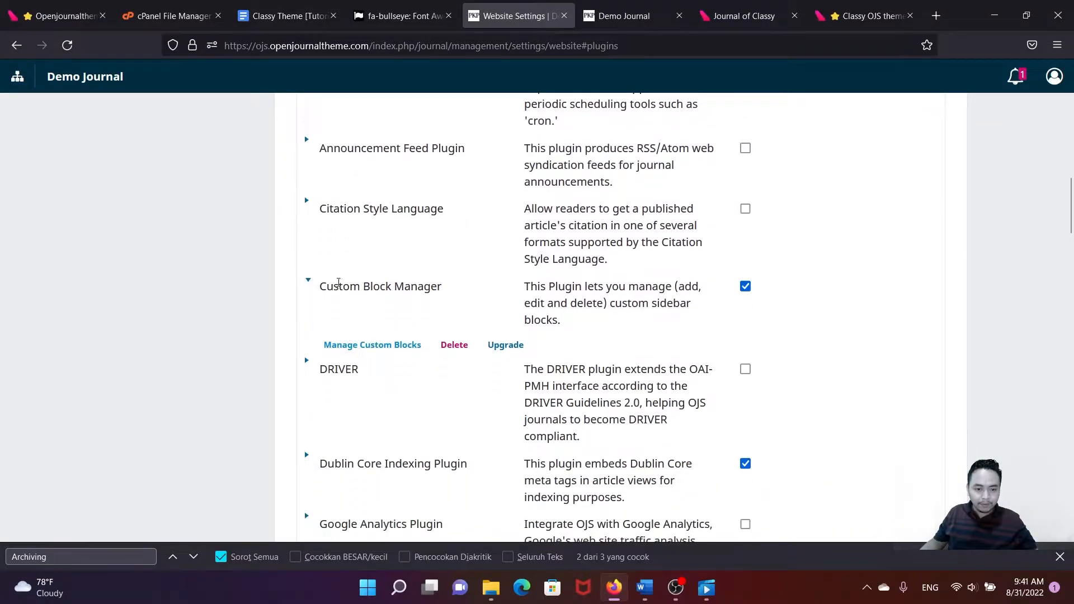
pyautogui.click(372, 345)
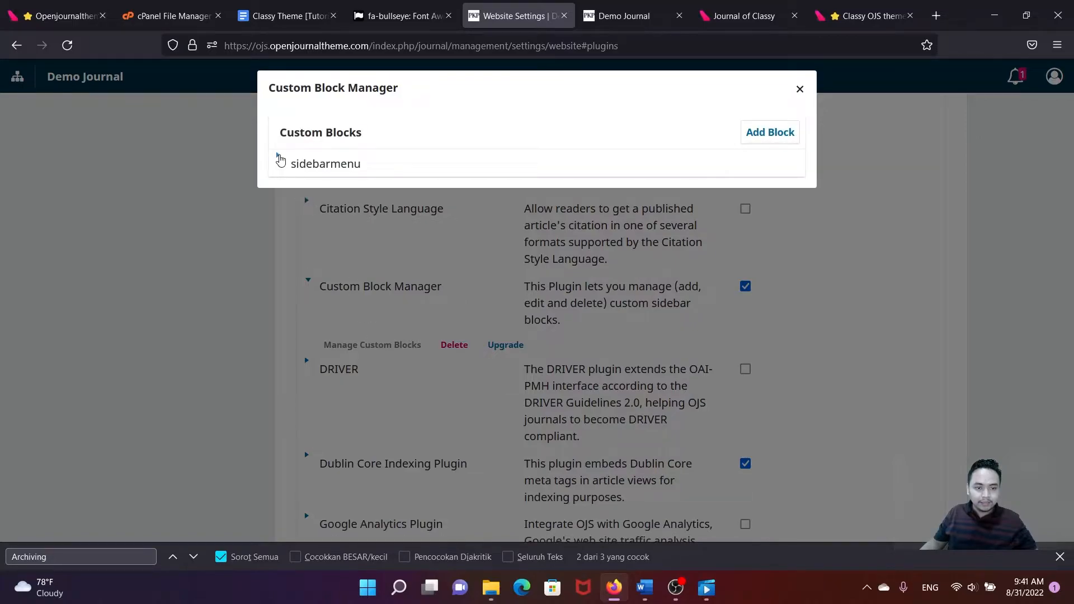
pyautogui.click(280, 160)
pyautogui.click(303, 188)
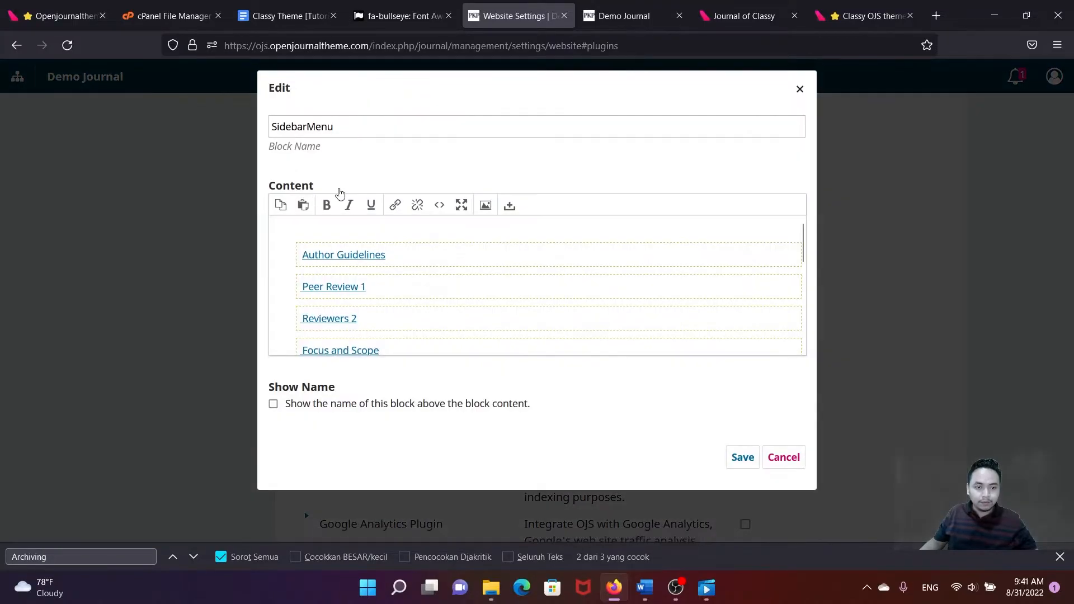
pyautogui.click(440, 206)
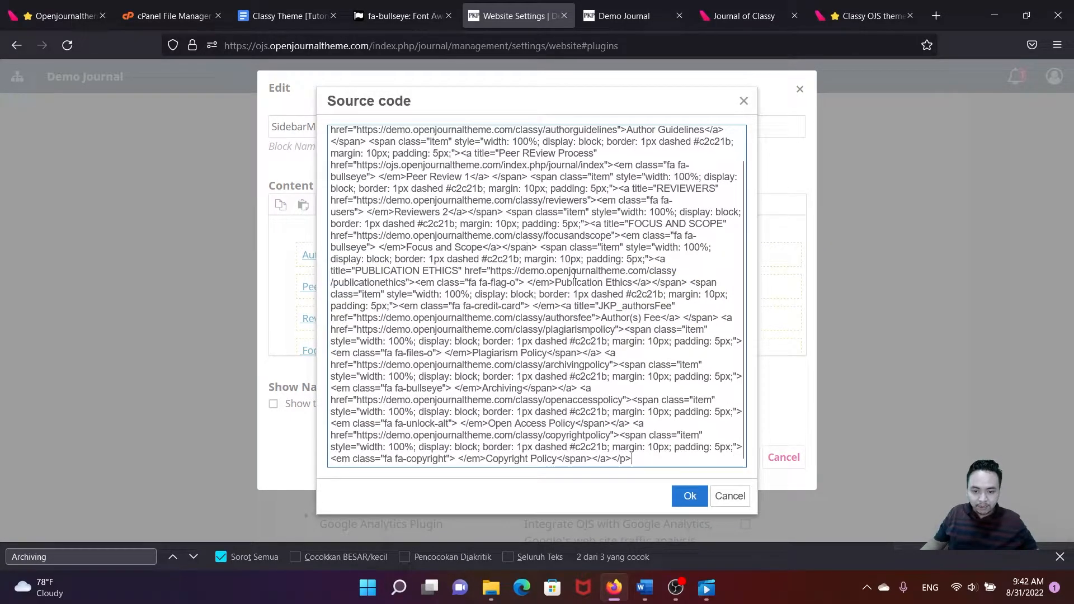
# - Check the menu order on the Demo Journal page and search the block's source code for "Archiving"
pyautogui.click(619, 16)
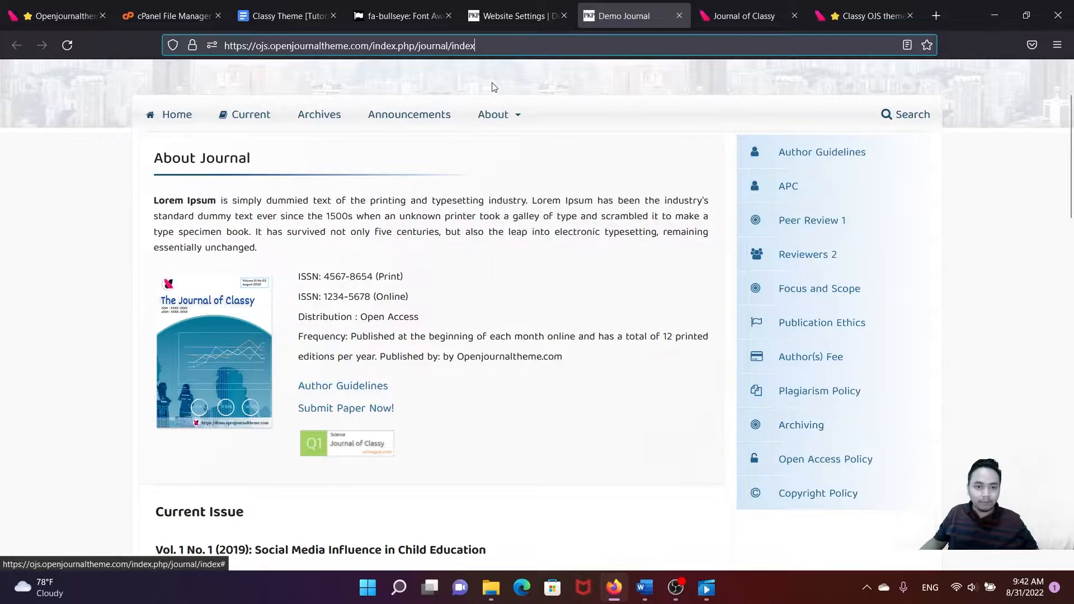
pyautogui.click(519, 16)
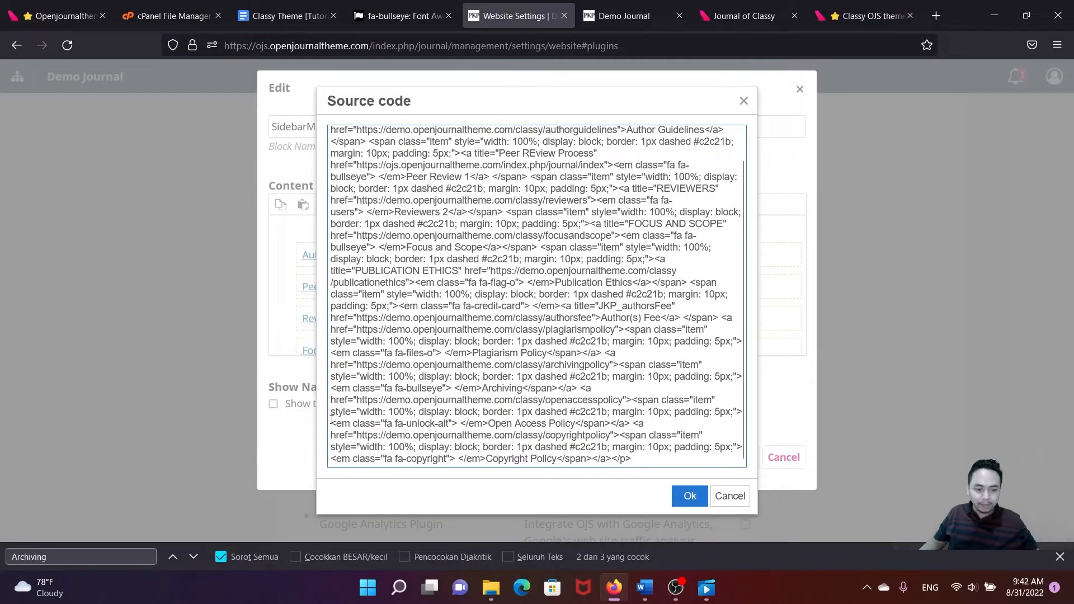
pyautogui.click(55, 557)
pyautogui.press('BackSpace')
pyautogui.press('BackSpace')
pyautogui.press('BackSpace')
pyautogui.press('BackSpace')
pyautogui.press('BackSpace')
pyautogui.press('BackSpace')
pyautogui.press('BackSpace')
pyautogui.press('BackSpace')
pyautogui.press('BackSpace')
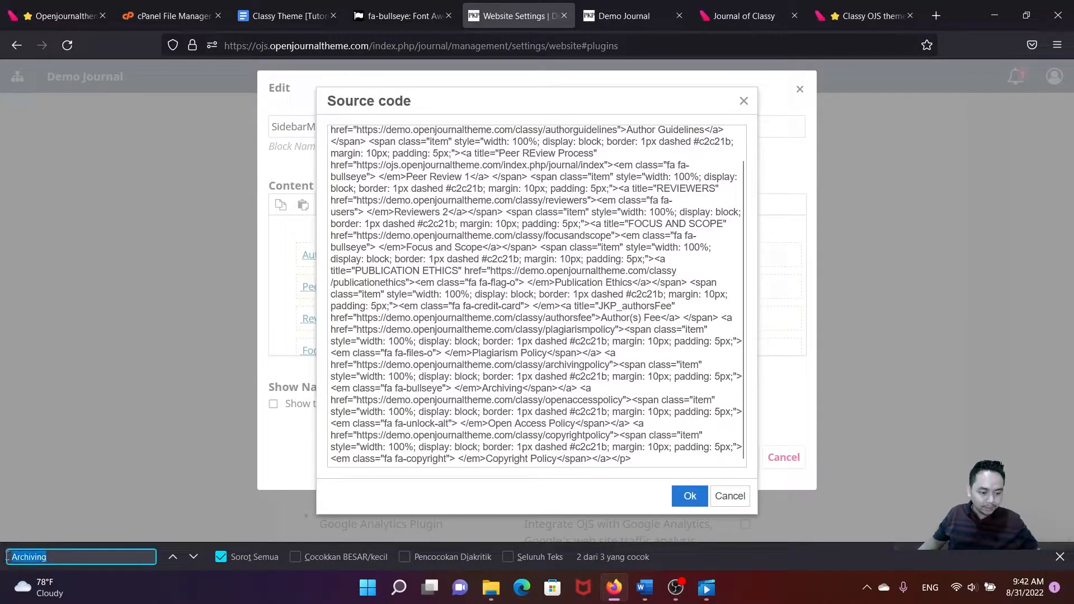
pyautogui.write('Archiving')
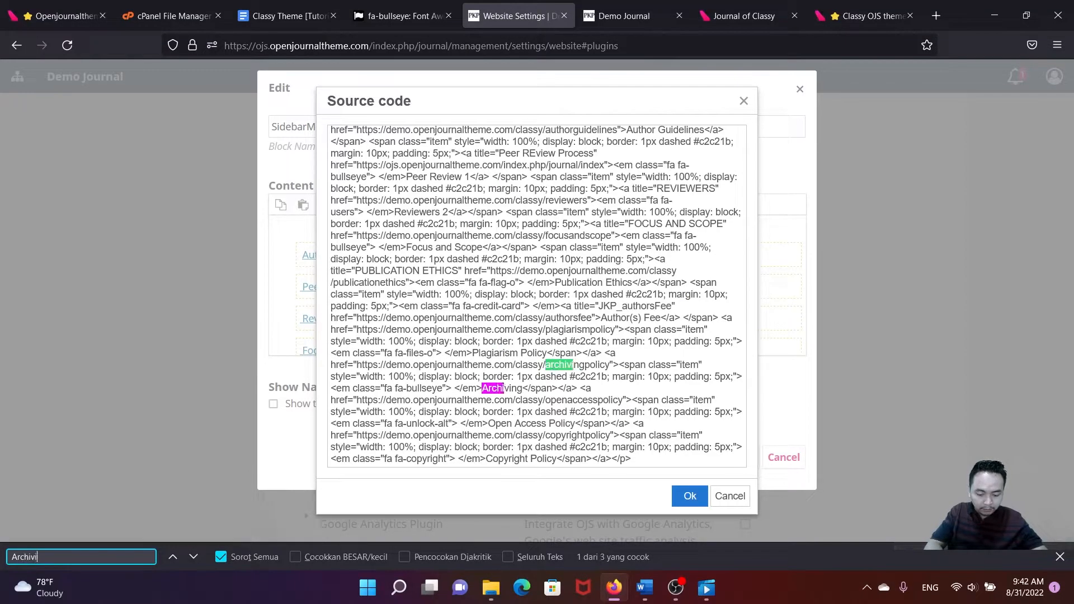
# - Paste the copied Author Guidelines item code directly after the Archiving item's closing tags in the source code
pyautogui.click(522, 388)
pyautogui.moveTo(482, 389); pyautogui.dragTo(576, 390)
pyautogui.click(528, 390)
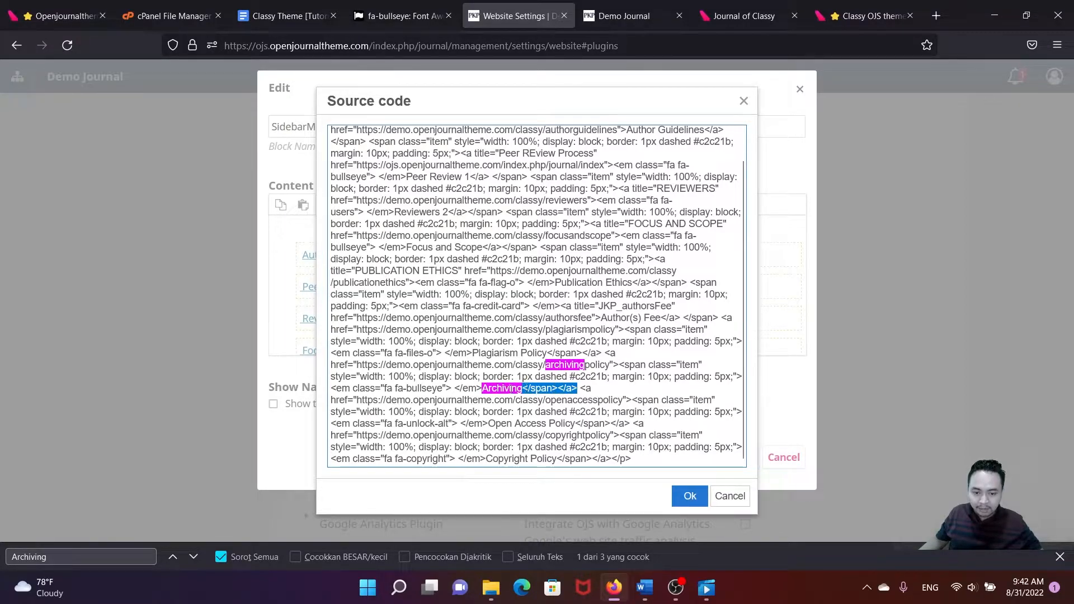
pyautogui.click(578, 390)
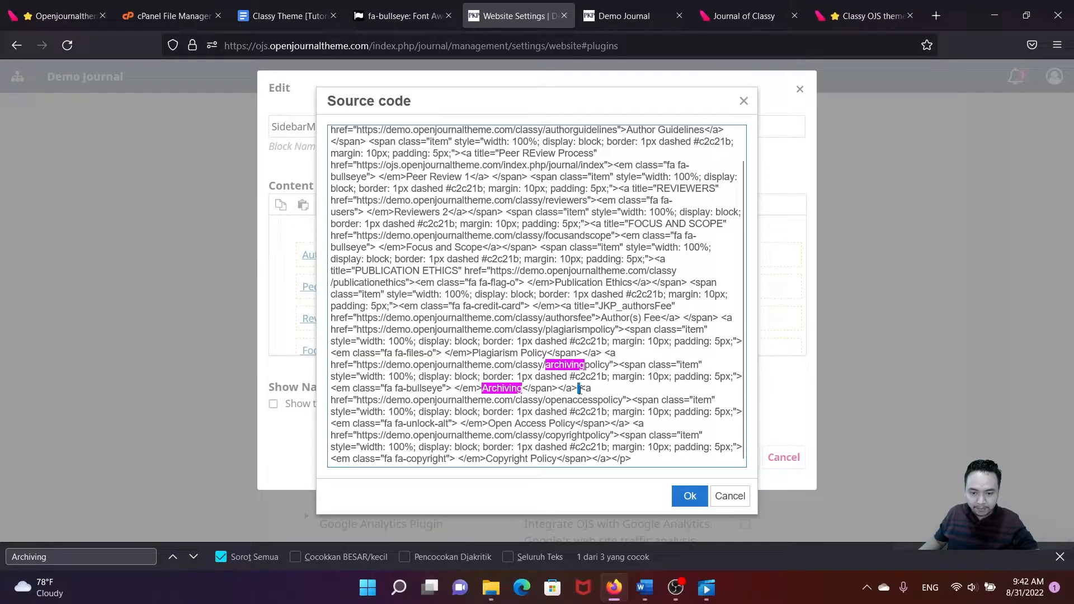
pyautogui.hotkey('ctrl', 'v')
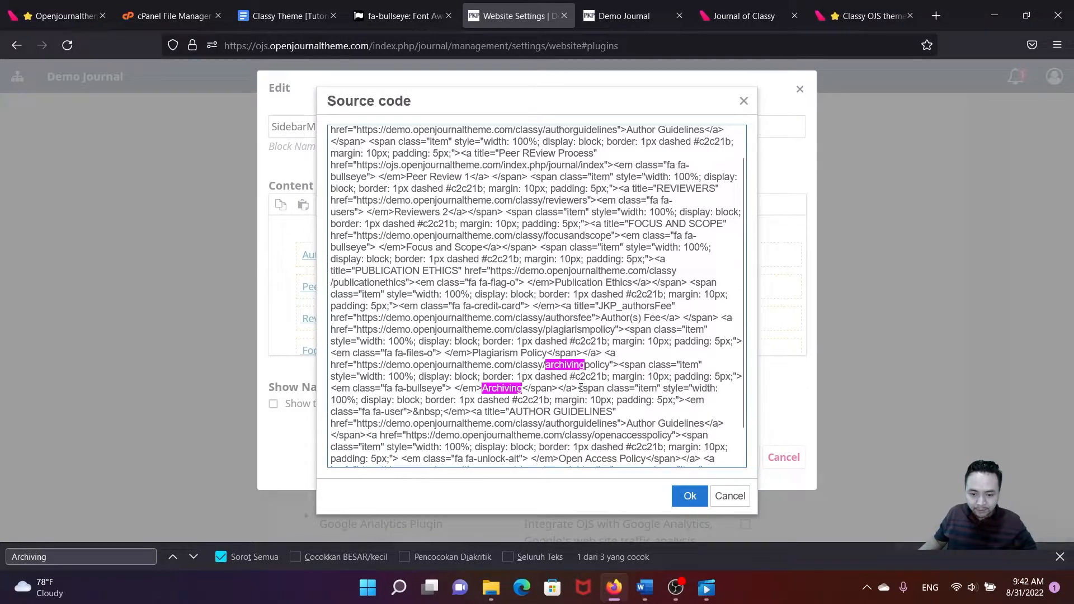
pyautogui.moveTo(580, 388); pyautogui.dragTo(377, 435)
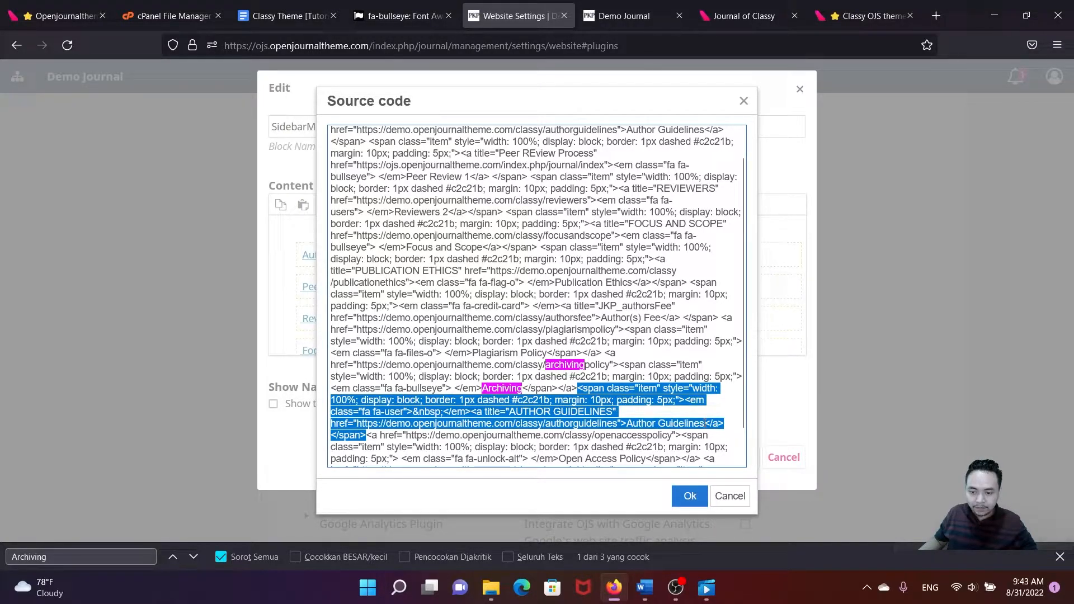
# - Change the pasted item's link text to "About Journal" and its title attribute to "About journal" in the source code
pyautogui.click(704, 424)
pyautogui.moveTo(705, 423); pyautogui.dragTo(627, 423)
pyautogui.write('About')
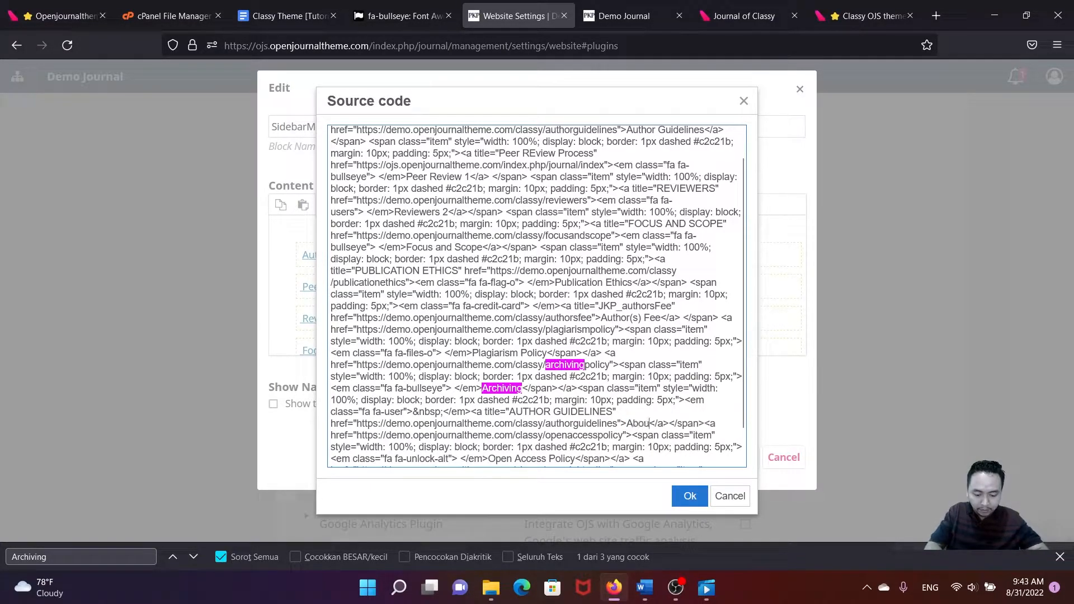
pyautogui.write(' Journal')
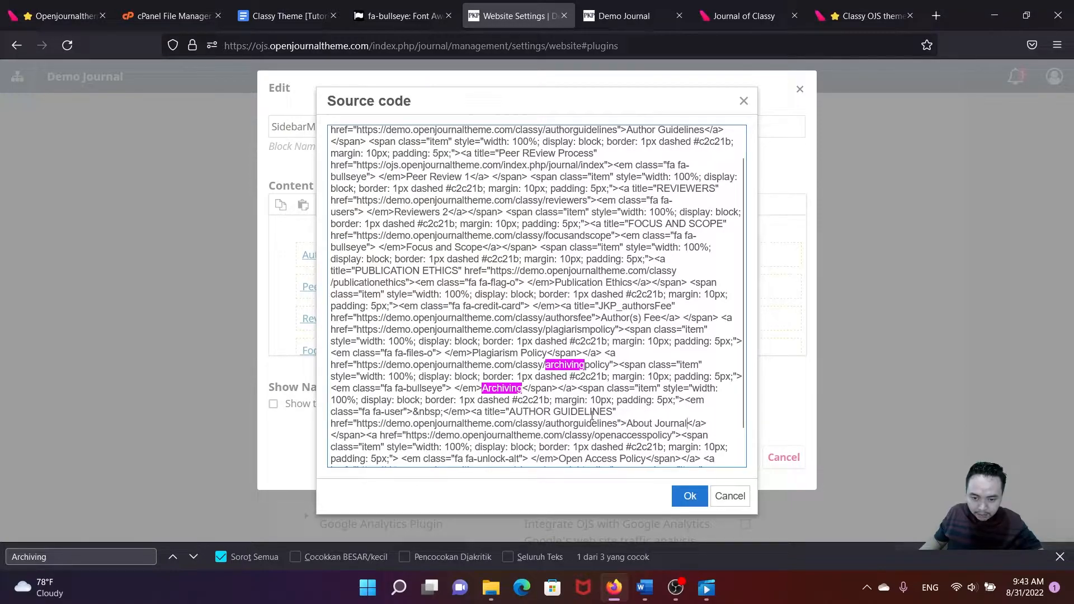
pyautogui.moveTo(510, 412); pyautogui.dragTo(614, 413)
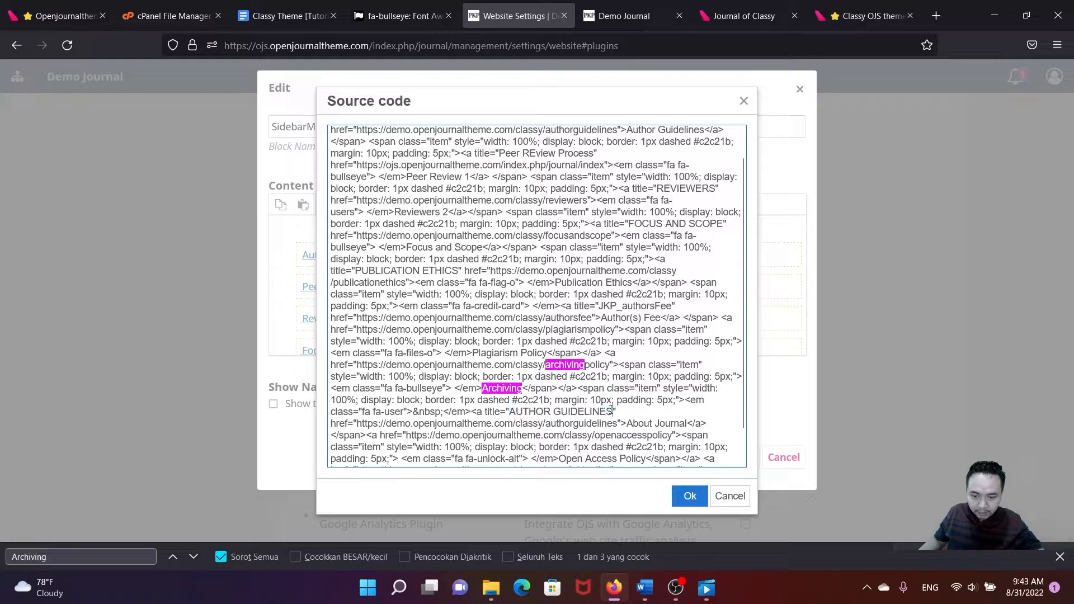
pyautogui.write('About')
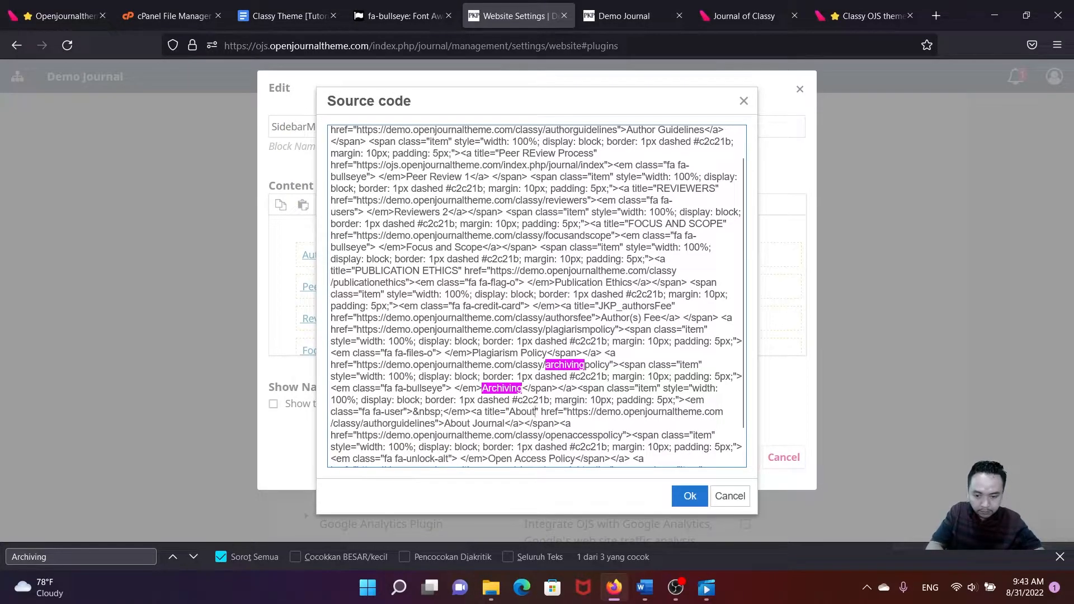
pyautogui.write(' journal')
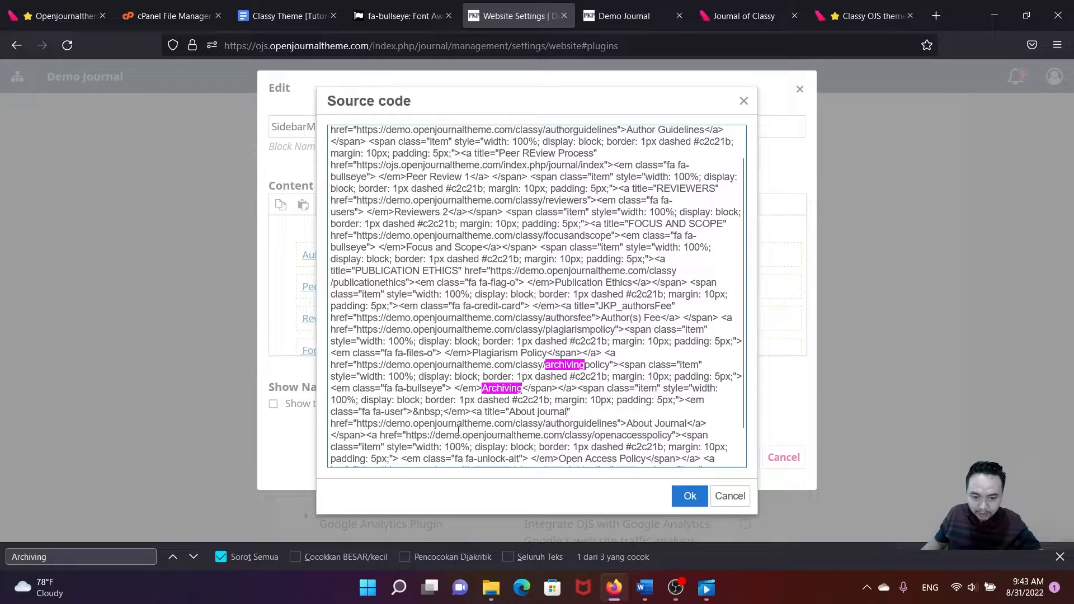
# - Review the new item's icon class and label, apply the source code, and save the SidebarMenu block
pyautogui.moveTo(404, 413); pyautogui.dragTo(365, 413)
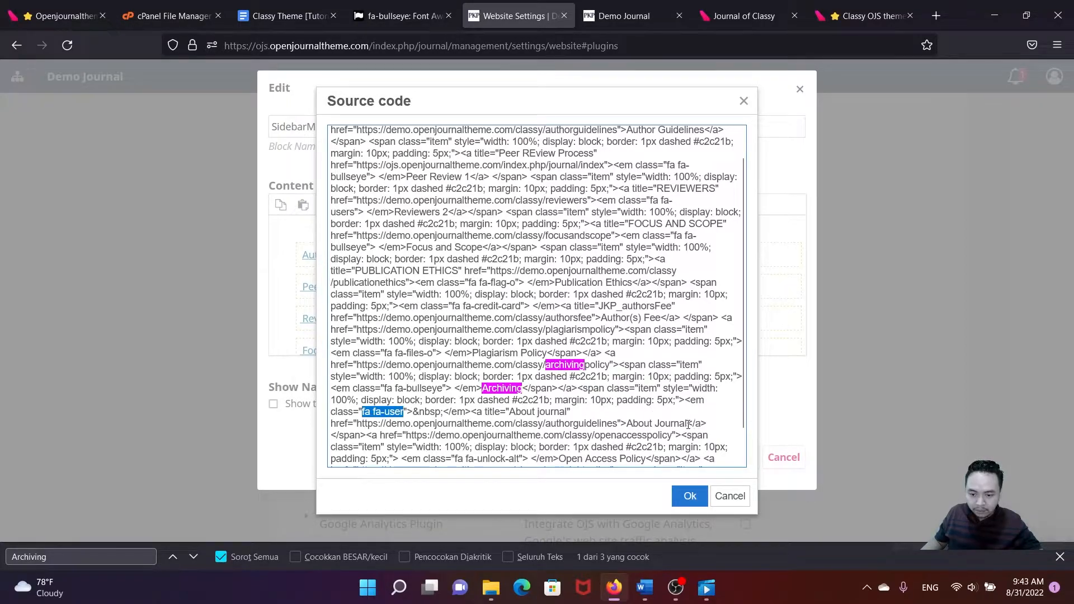
pyautogui.moveTo(688, 424); pyautogui.dragTo(627, 426)
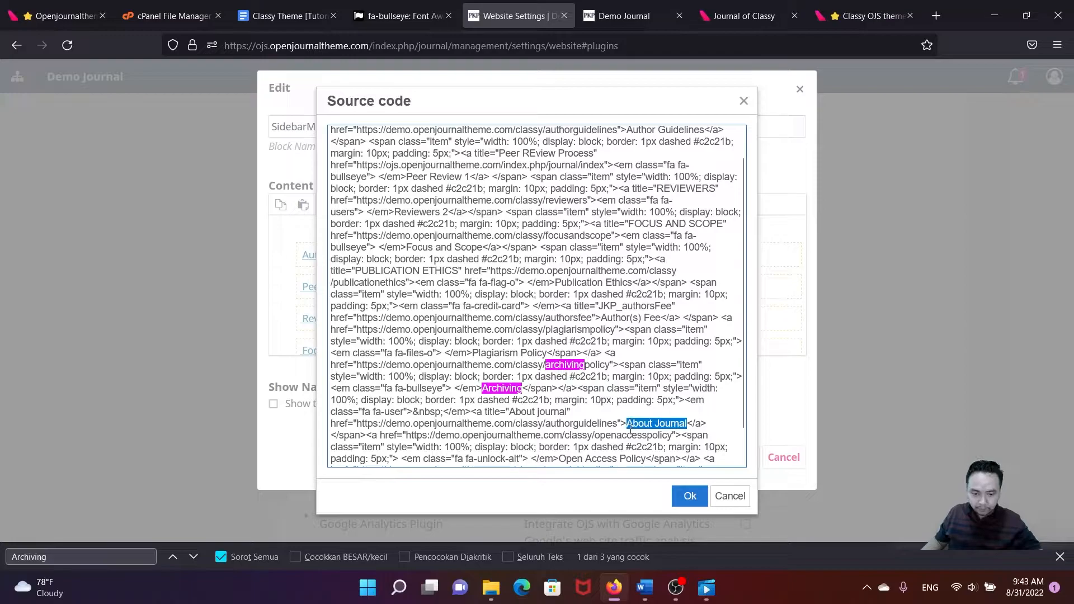
pyautogui.click(689, 496)
pyautogui.scroll(-5, 547, 319)
pyautogui.scroll(2, 347, 305)
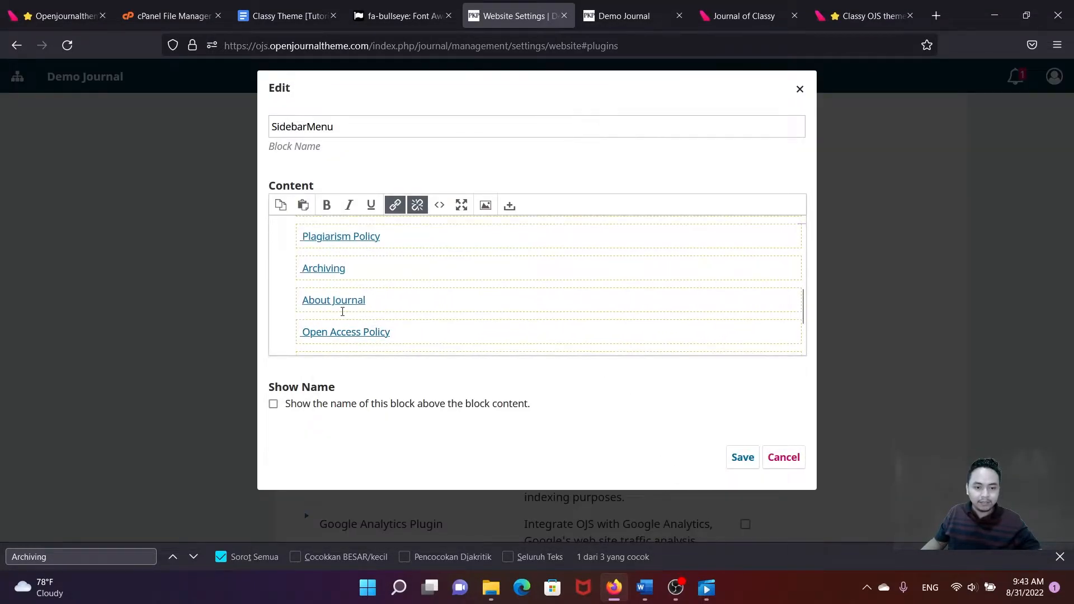
pyautogui.click(743, 457)
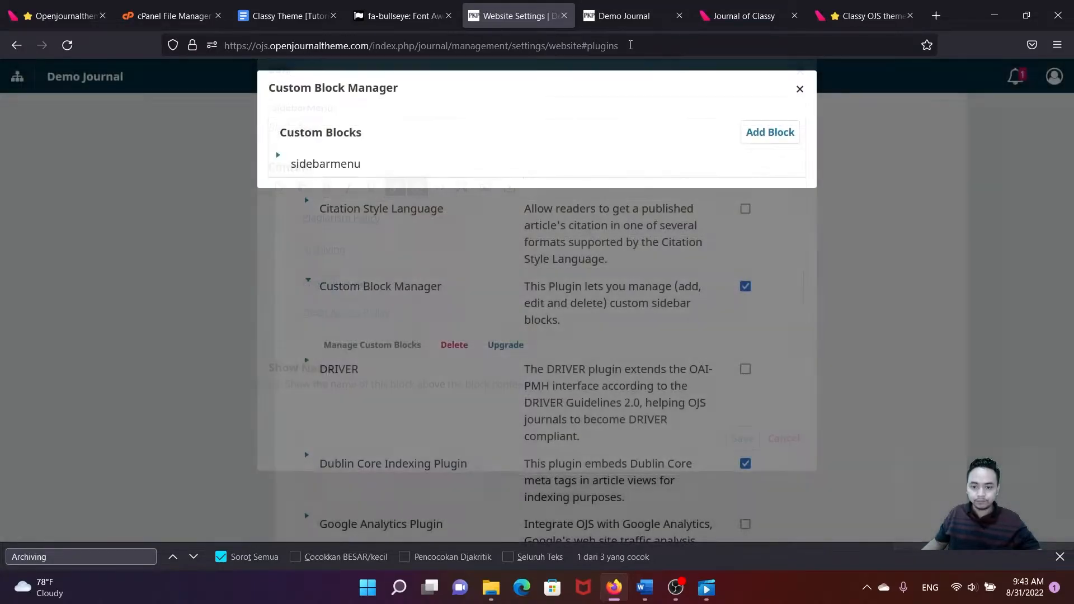
# - Reload the Demo Journal page and check the position and icon of the About Journal item in the sidebar menu
pyautogui.click(629, 19)
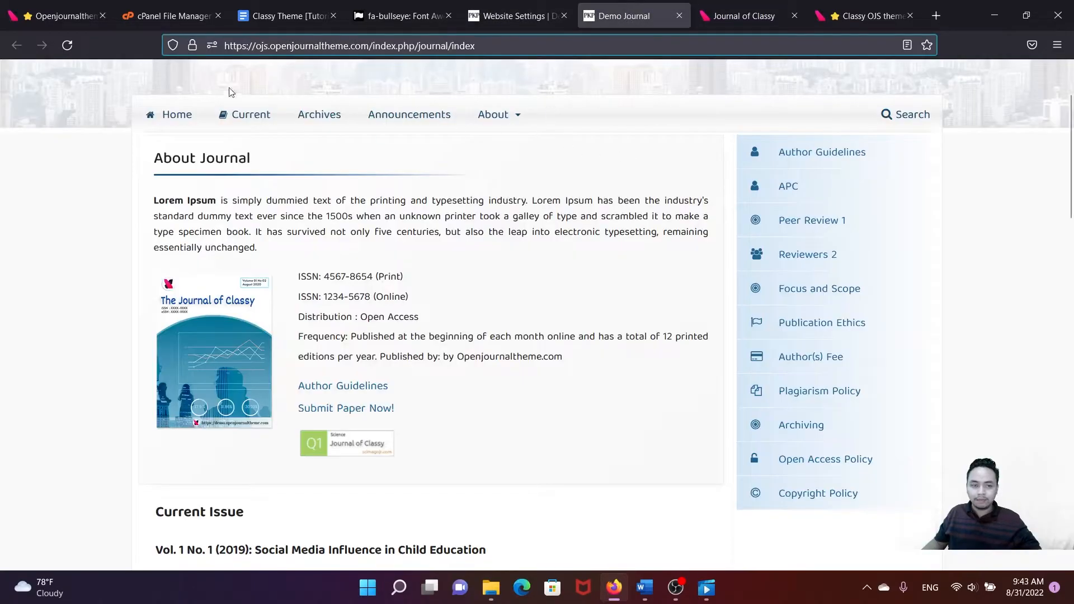
pyautogui.click(68, 45)
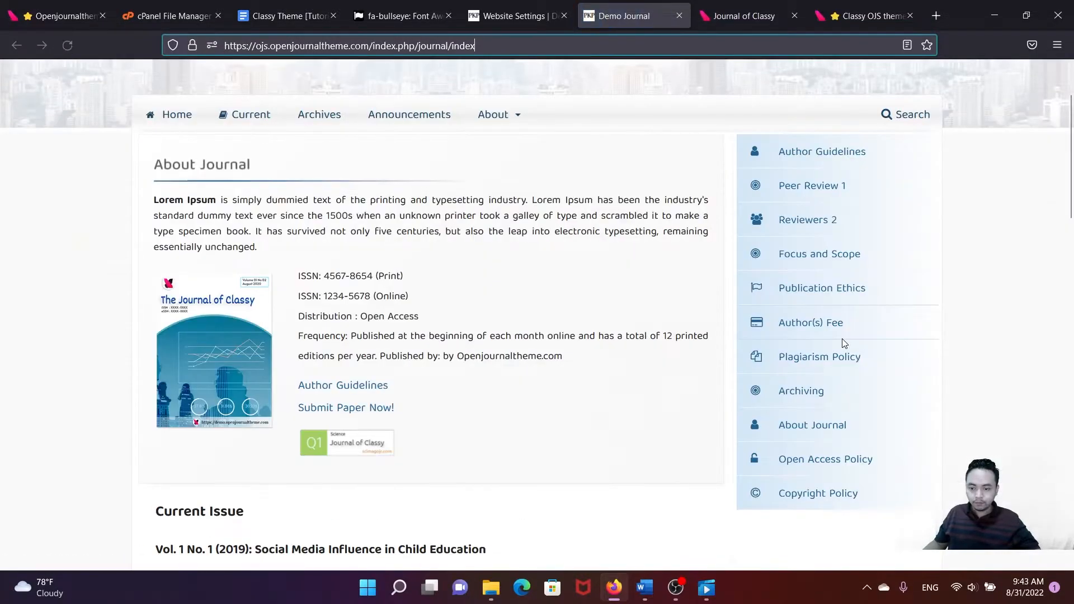
pyautogui.scroll(-1, 829, 348)
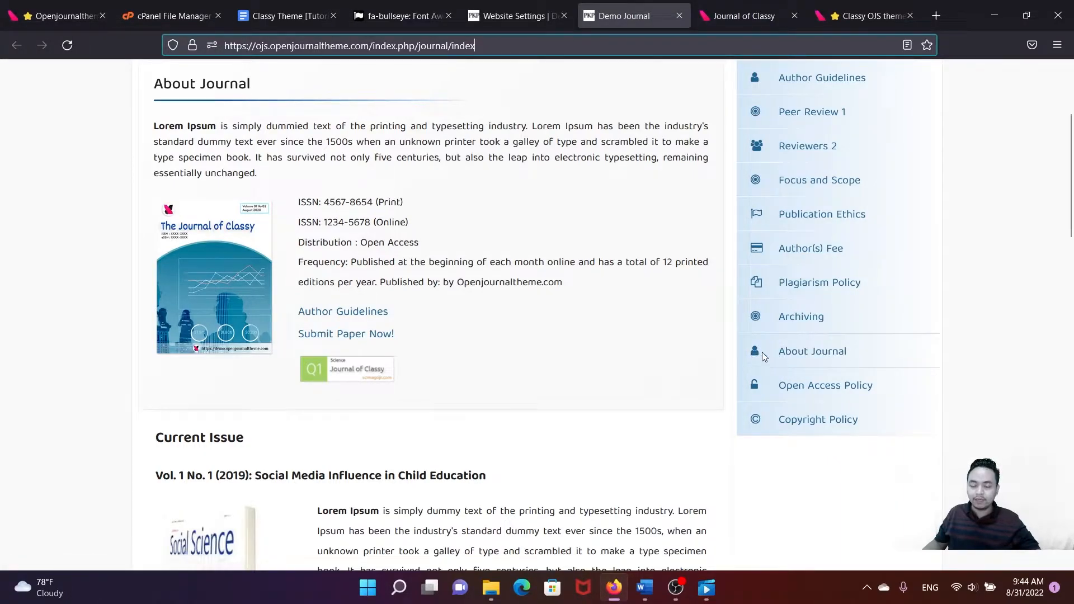
pyautogui.scroll(1, 723, 321)
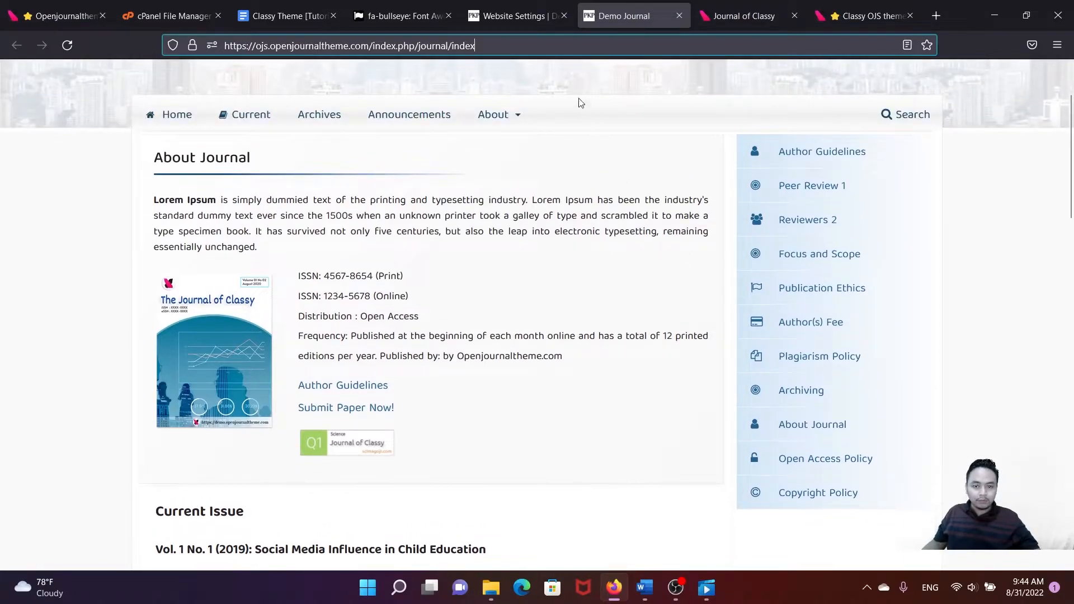
# - Copy the complete Editorial Team Profile code, through its final closing div tag, from the Classy Theme tutorial document
pyautogui.click(289, 17)
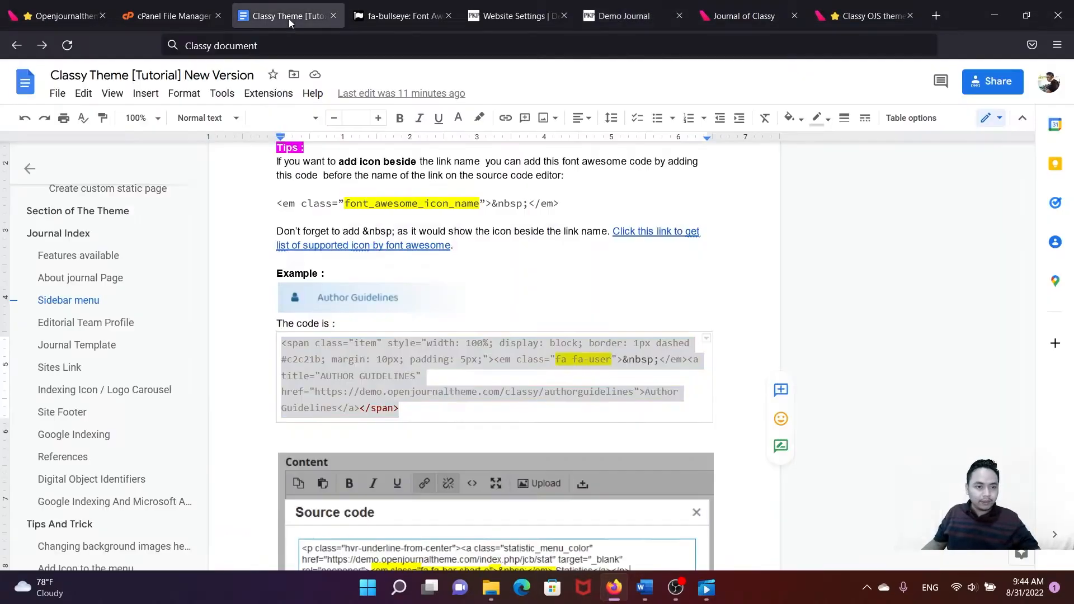
pyautogui.click(75, 329)
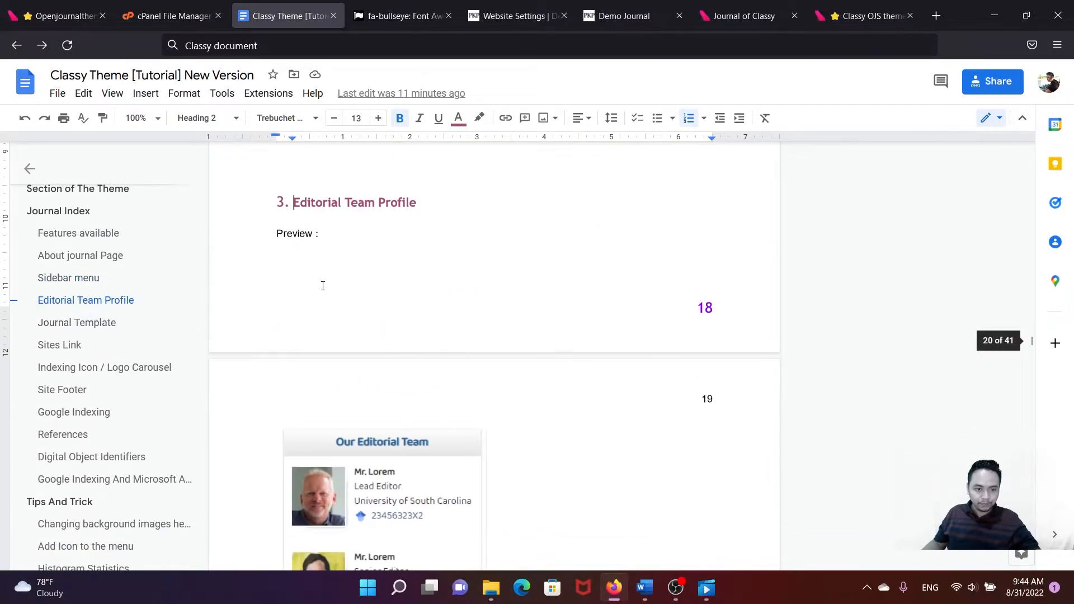
pyautogui.scroll(-1, 325, 216)
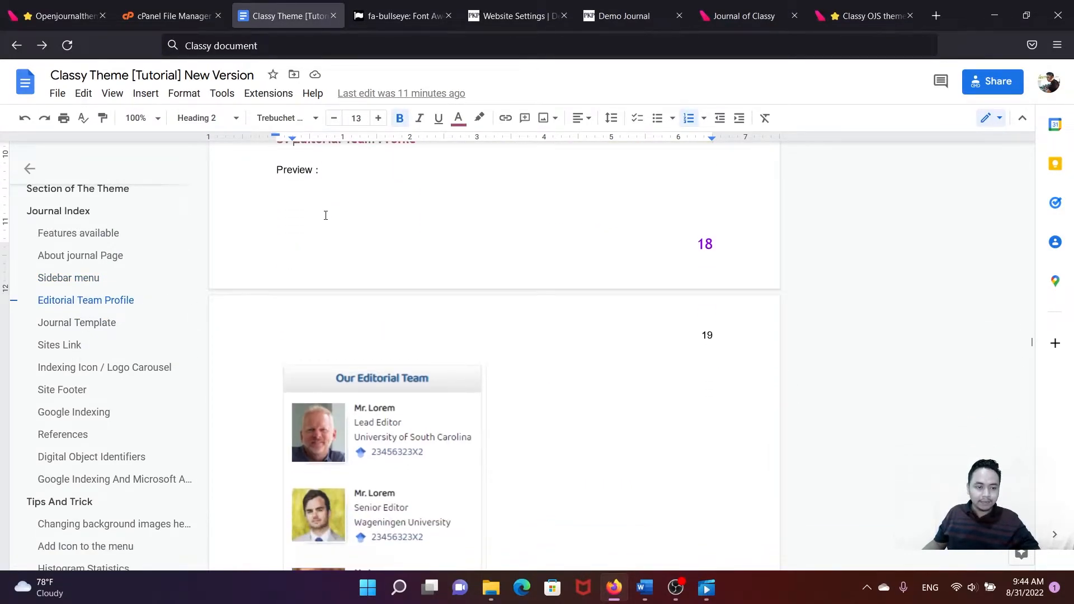
pyautogui.scroll(-6, 362, 254)
pyautogui.scroll(-5, 364, 267)
pyautogui.moveTo(285, 262); pyautogui.dragTo(399, 341)
pyautogui.scroll(-5, 402, 372)
pyautogui.scroll(-7, 403, 372)
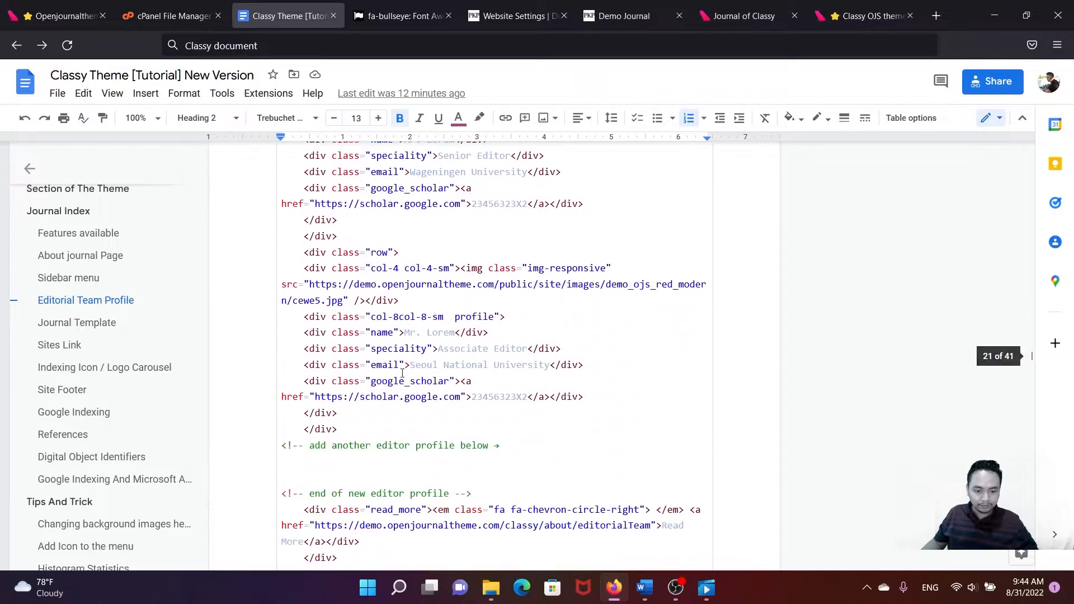
pyautogui.keyDown('shift'); pyautogui.click(335, 367); pyautogui.keyUp('shift')
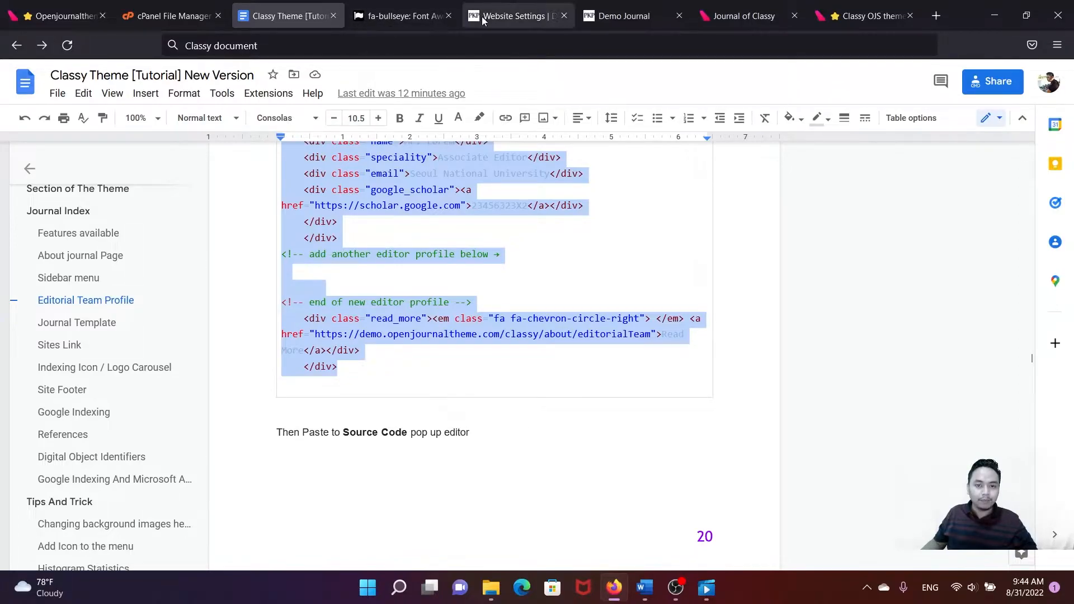
# - Look up the required custom block name in the Detail Step instructions of the Editorial Team Profile section
pyautogui.scroll(3, 470, 279)
pyautogui.click(470, 283)
pyautogui.scroll(10, 470, 283)
pyautogui.scroll(3, 466, 289)
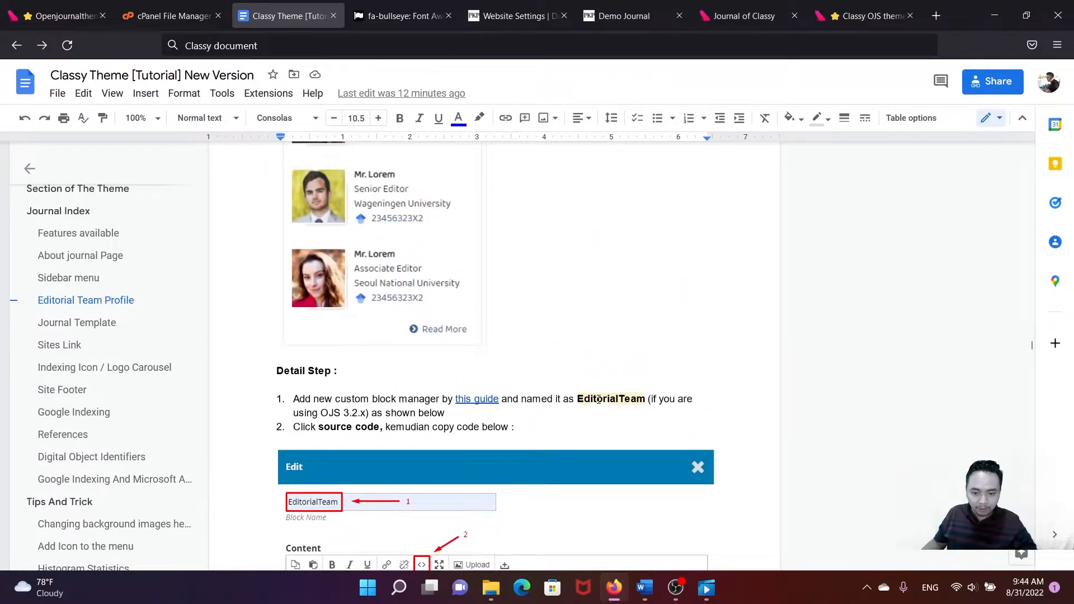
pyautogui.moveTo(579, 399); pyautogui.dragTo(648, 399)
pyautogui.click(611, 398)
pyautogui.moveTo(577, 398); pyautogui.dragTo(638, 398)
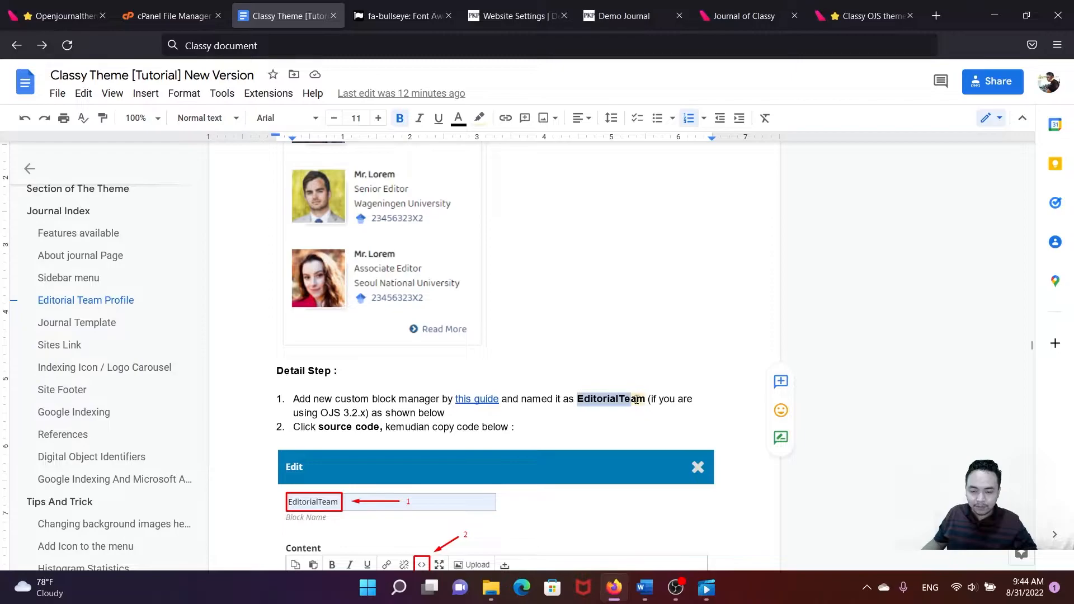
pyautogui.click(637, 398)
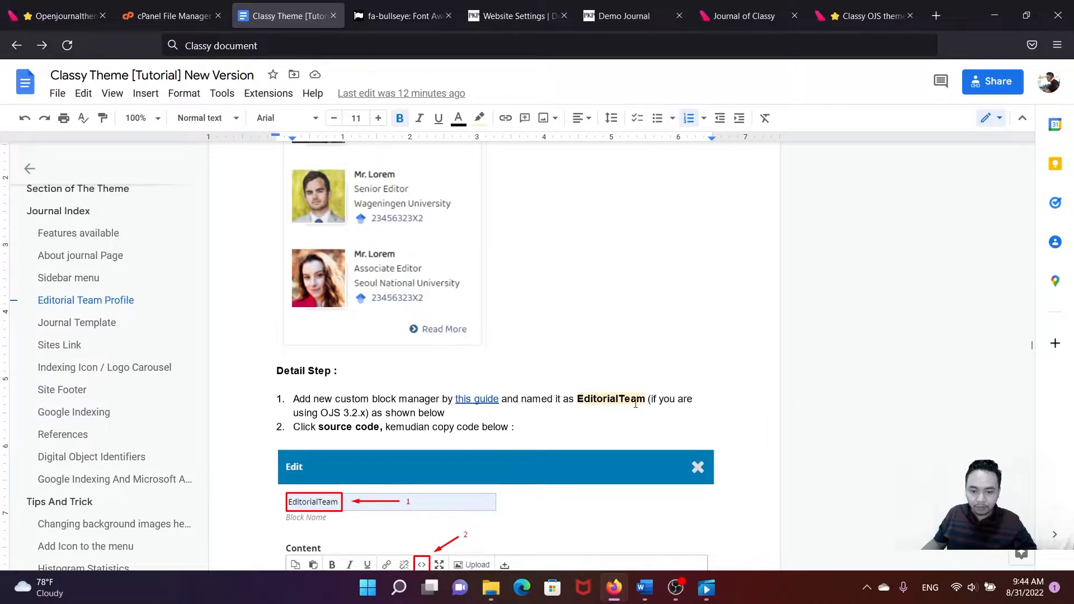
pyautogui.moveTo(646, 398); pyautogui.dragTo(580, 396)
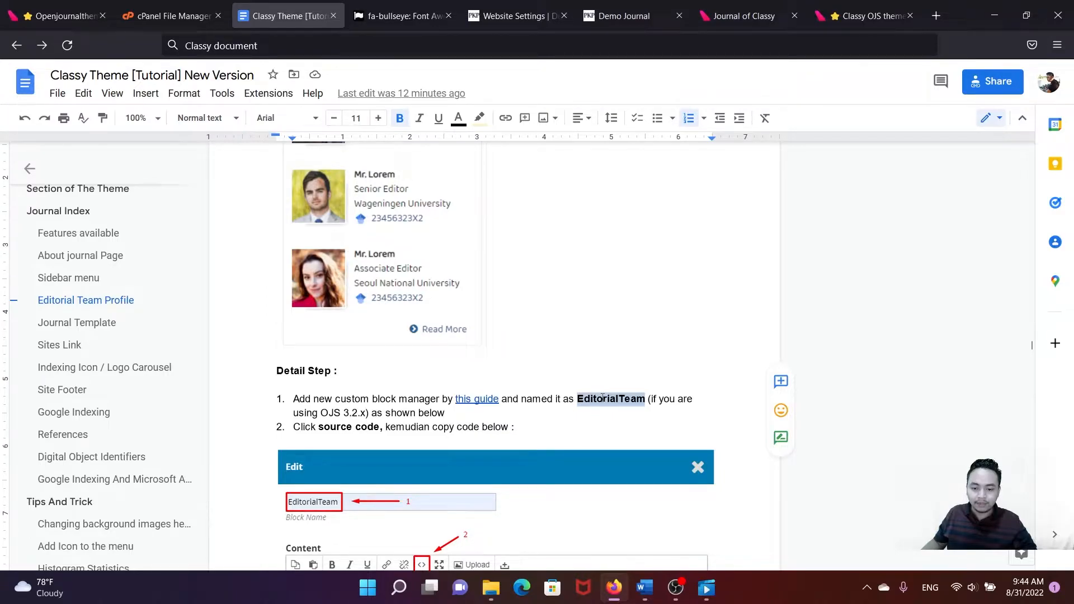
# - In the Custom Block Manager of Website Settings, add a new block named EditorialTeam
pyautogui.click(498, 17)
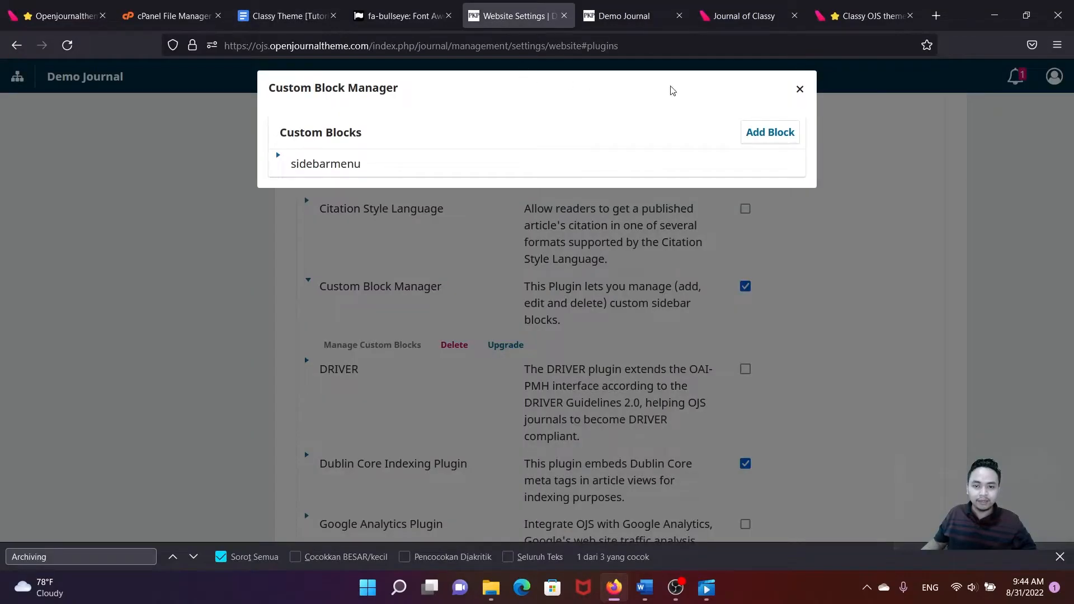
pyautogui.moveTo(267, 90); pyautogui.dragTo(408, 86)
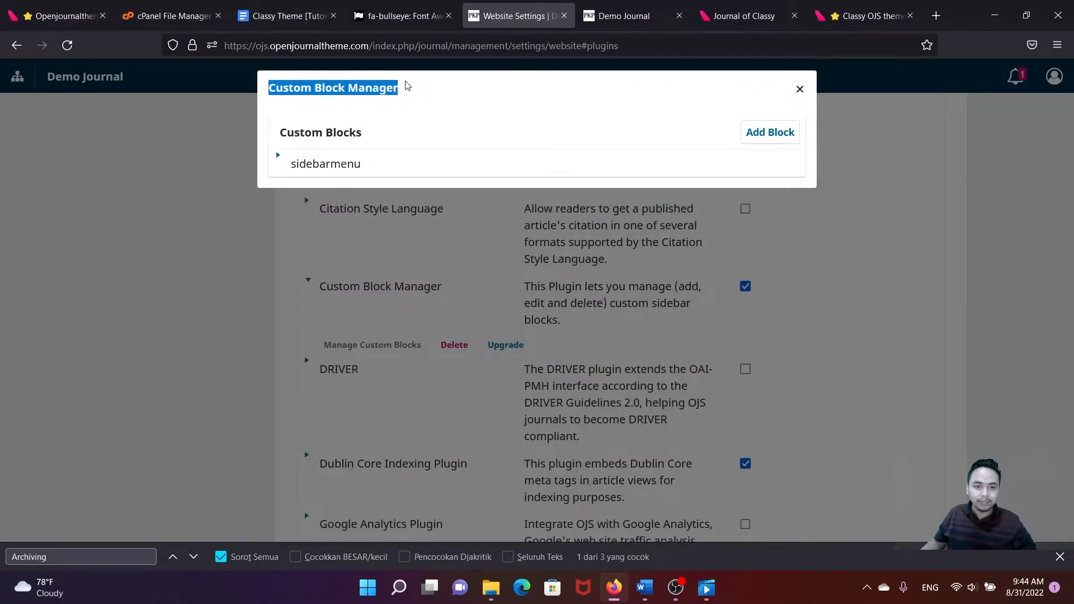
pyautogui.click(755, 135)
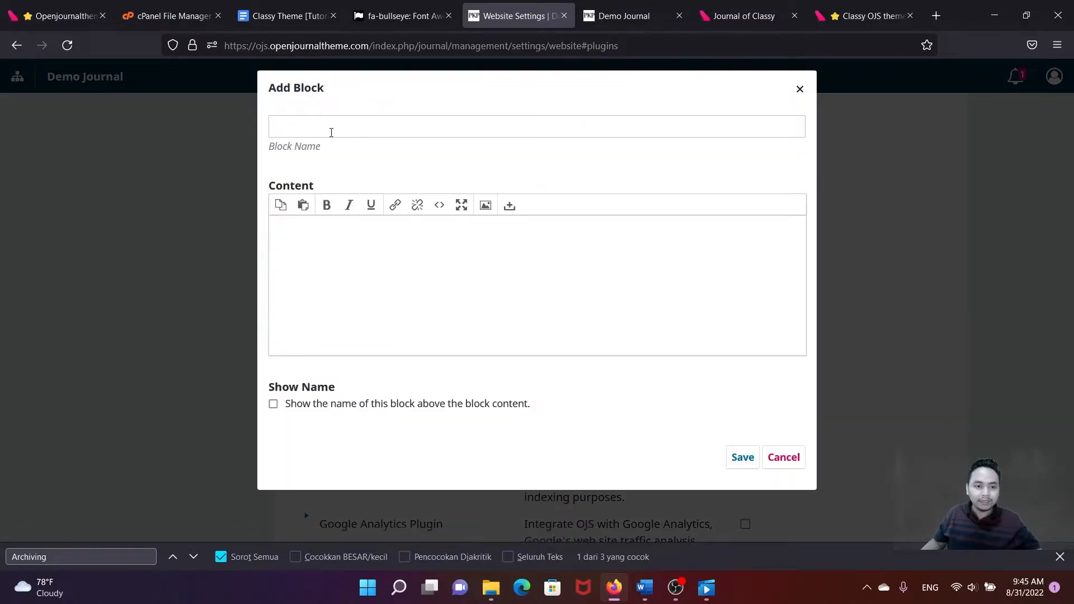
pyautogui.click(331, 133)
pyautogui.write('Editori')
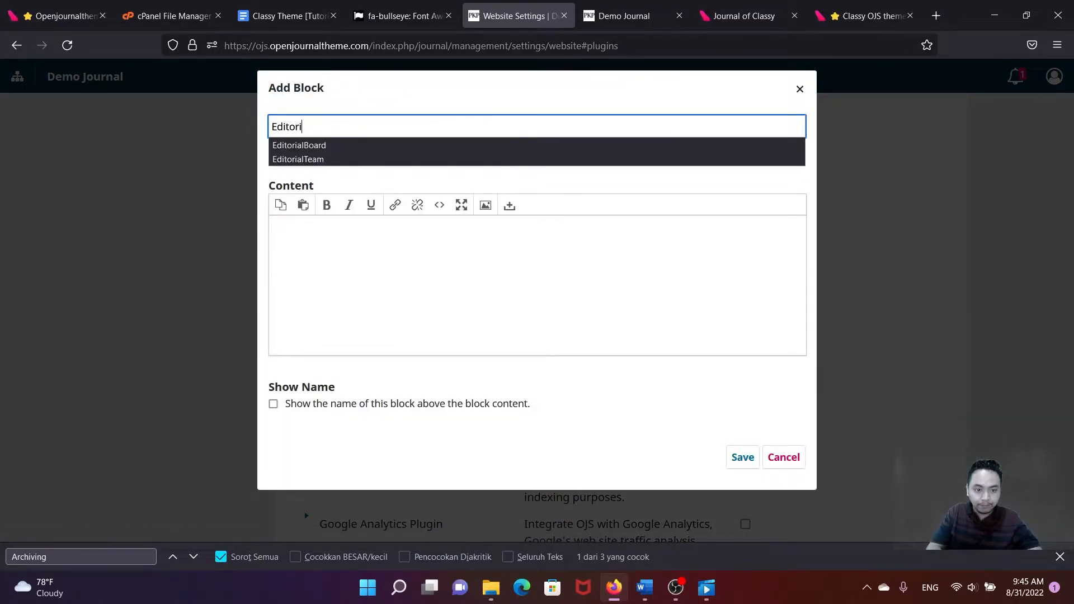
pyautogui.write('alTeam')
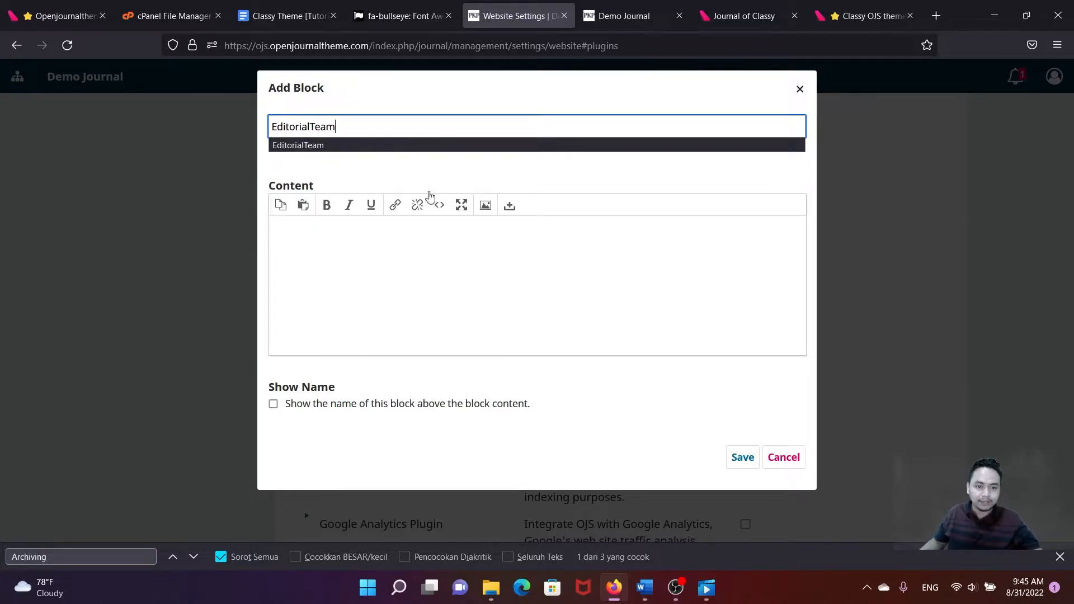
# - Paste the copied editorial team code into the block content's source code and save the new block
pyautogui.click(443, 263)
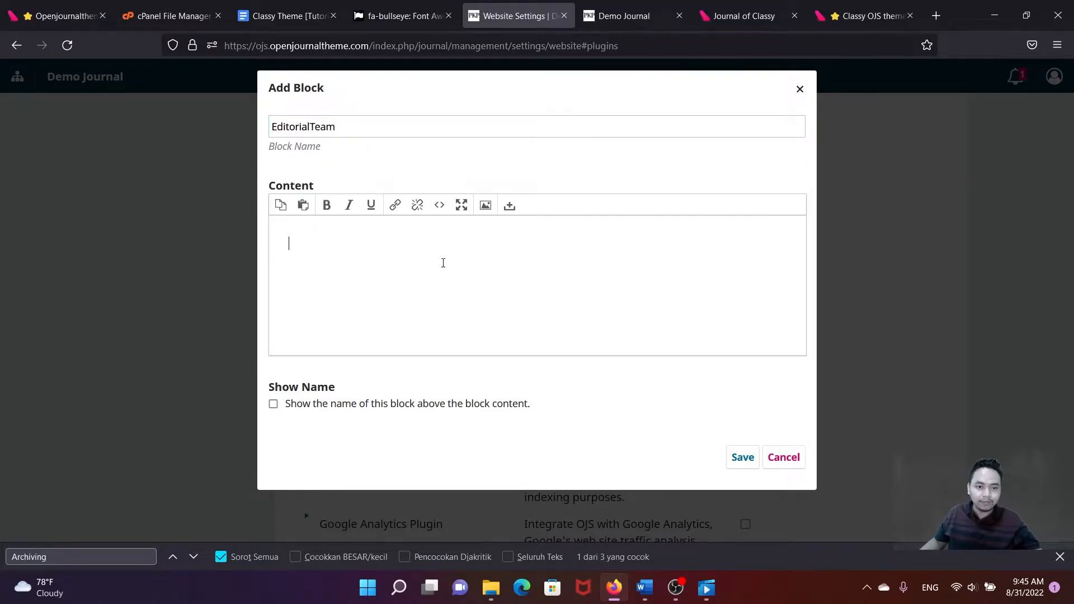
pyautogui.click(440, 206)
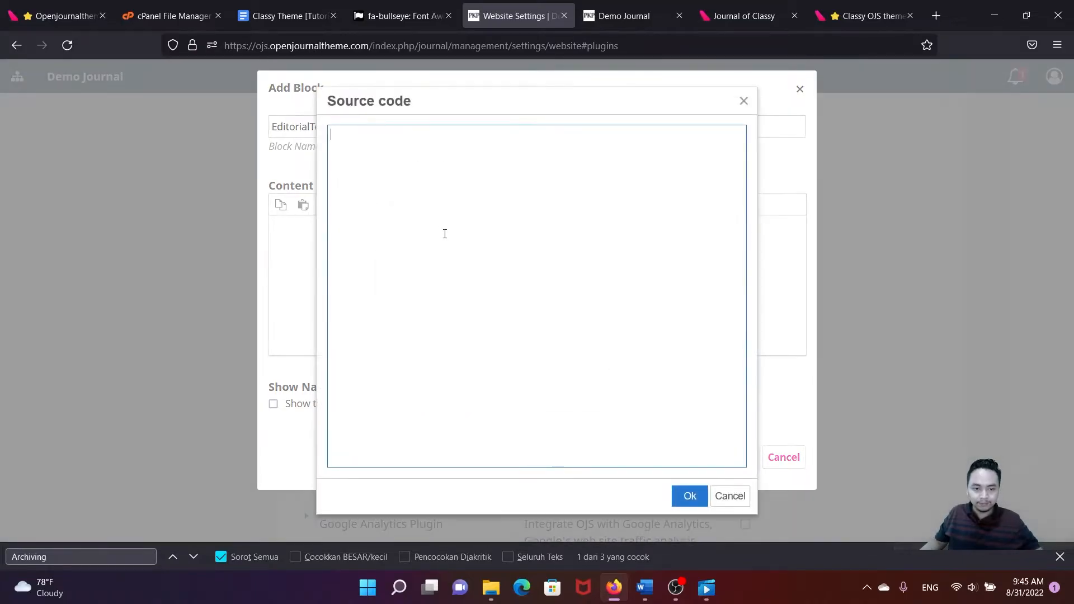
pyautogui.hotkey('ctrl', 'v')
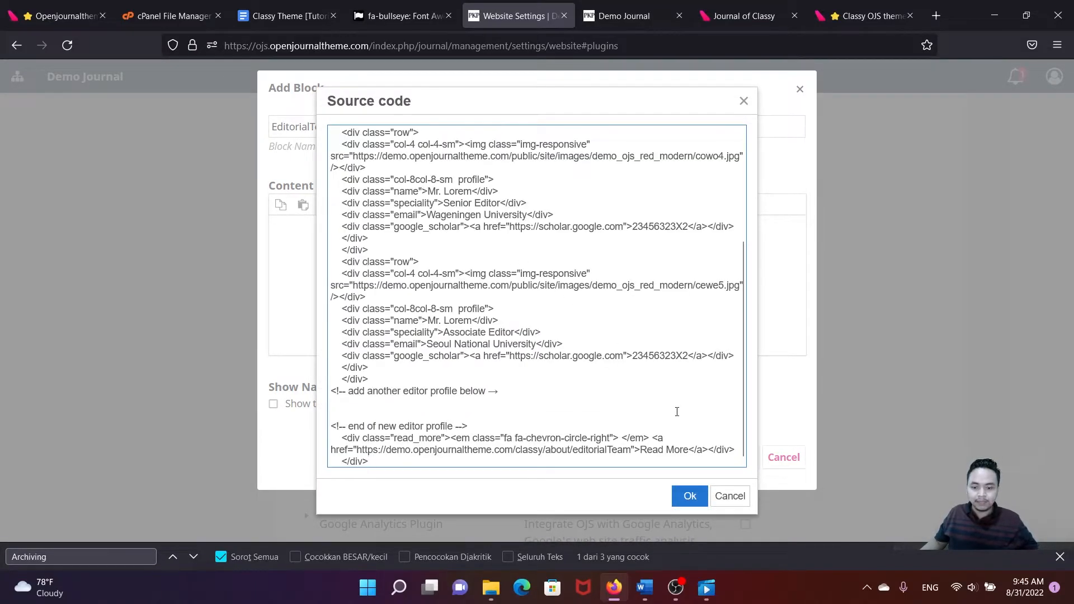
pyautogui.click(689, 496)
pyautogui.scroll(-8, 525, 281)
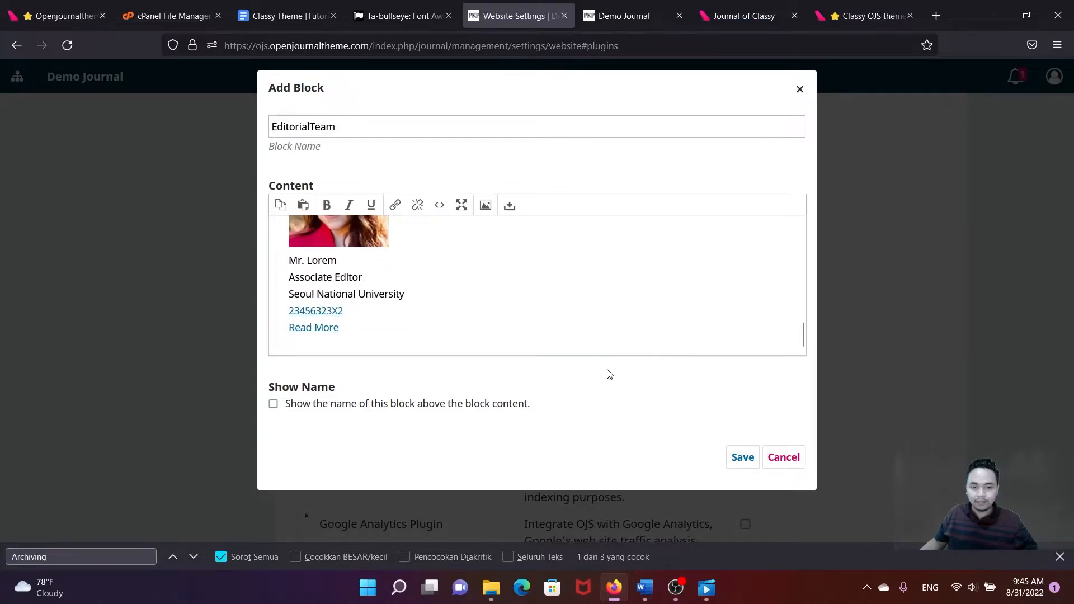
pyautogui.click(739, 458)
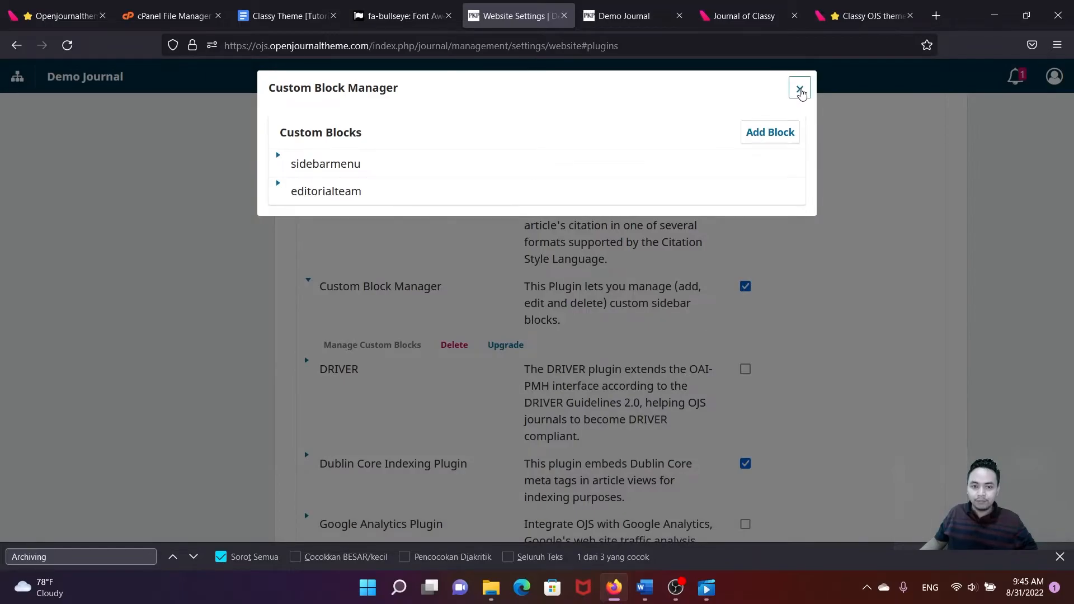
# - Enable the editorialteam custom block in the Sidebar list of the website's Appearance Setup settings
pyautogui.click(800, 89)
pyautogui.click(327, 180)
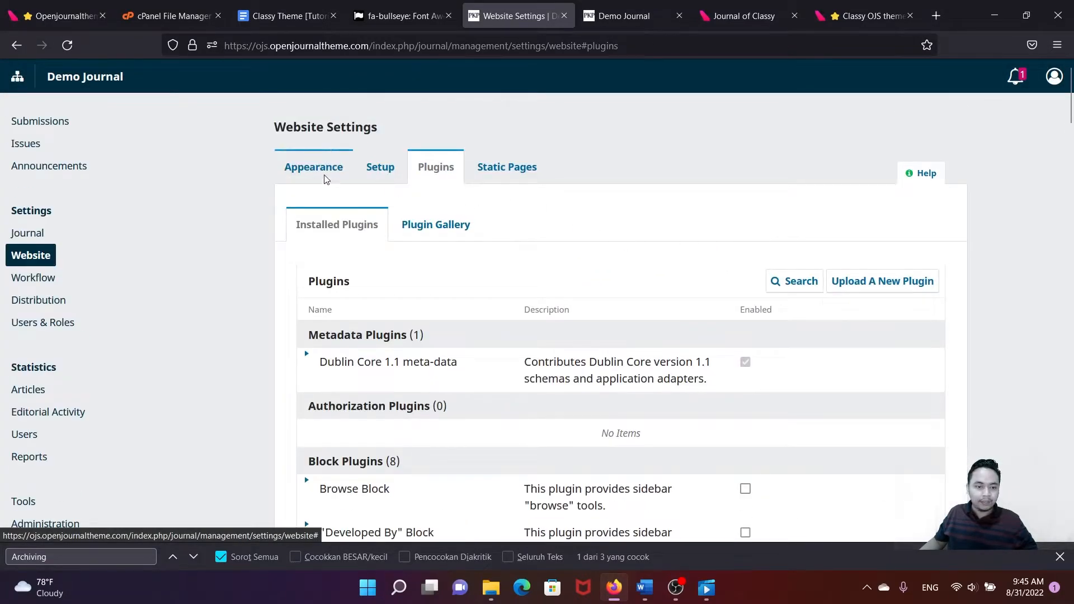
pyautogui.click(67, 45)
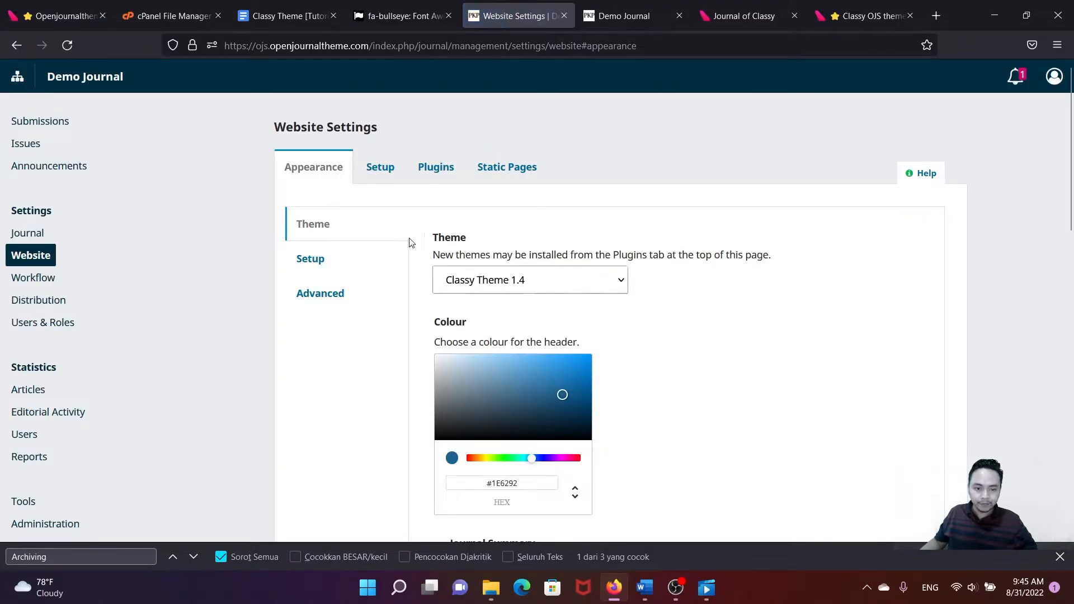
pyautogui.scroll(-15, 427, 238)
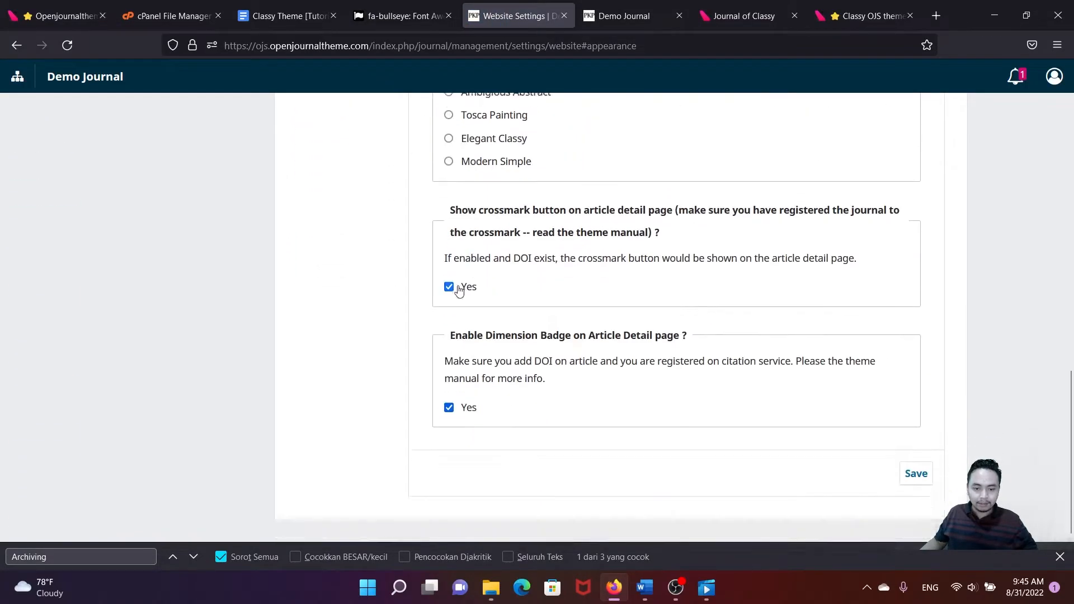
pyautogui.scroll(15, 459, 290)
pyautogui.click(311, 259)
pyautogui.scroll(-10, 494, 296)
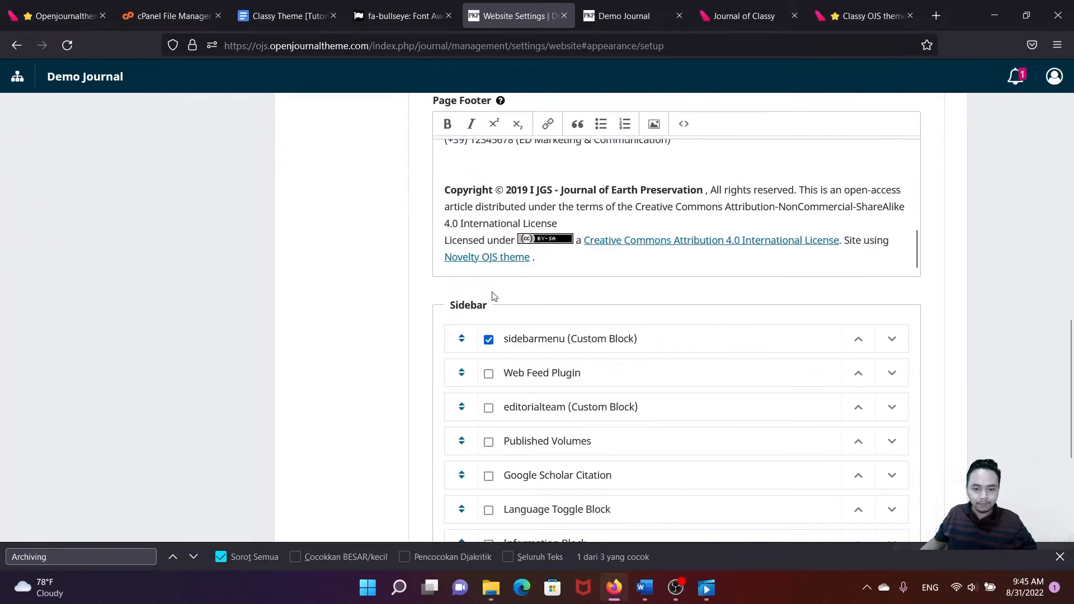
pyautogui.scroll(-3, 495, 296)
pyautogui.click(489, 261)
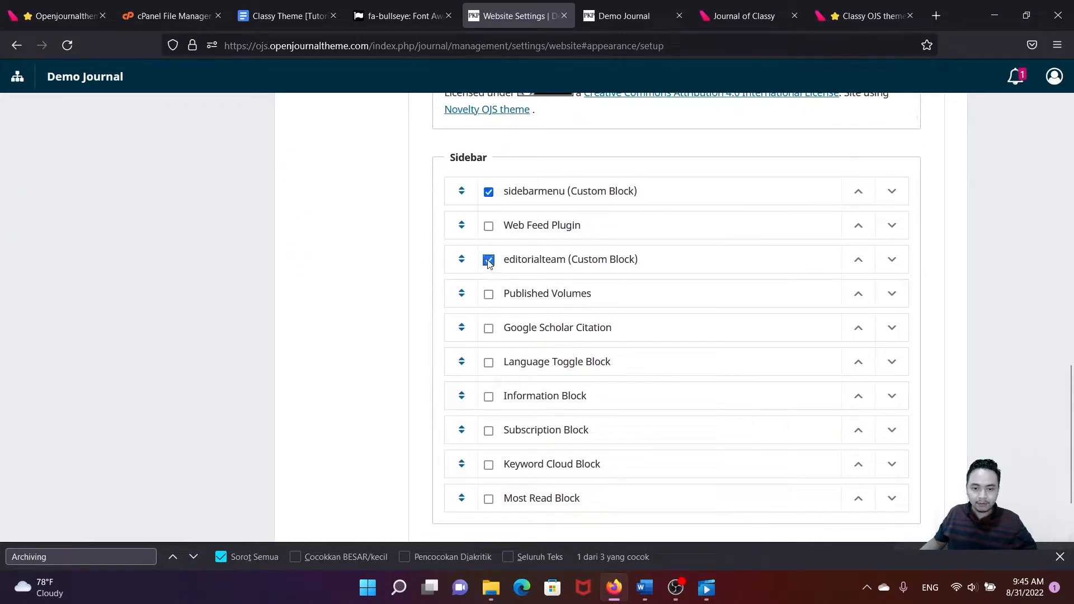
# - Move the editorialteam block directly below sidebarmenu in the Sidebar list and save the setup
pyautogui.moveTo(462, 259); pyautogui.dragTo(462, 227)
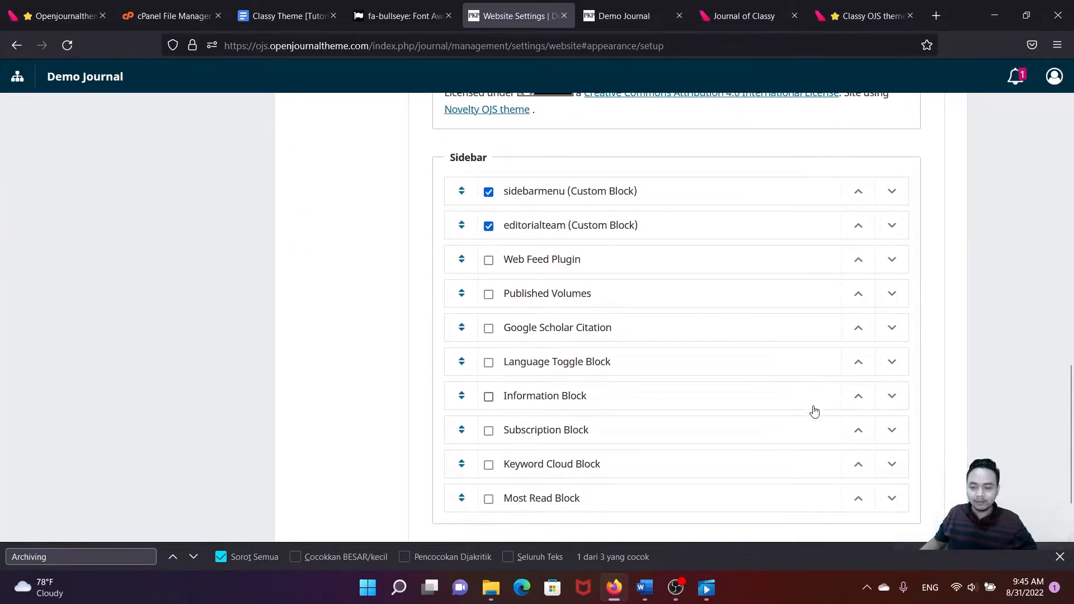
pyautogui.scroll(-2, 820, 413)
pyautogui.scroll(4, 816, 412)
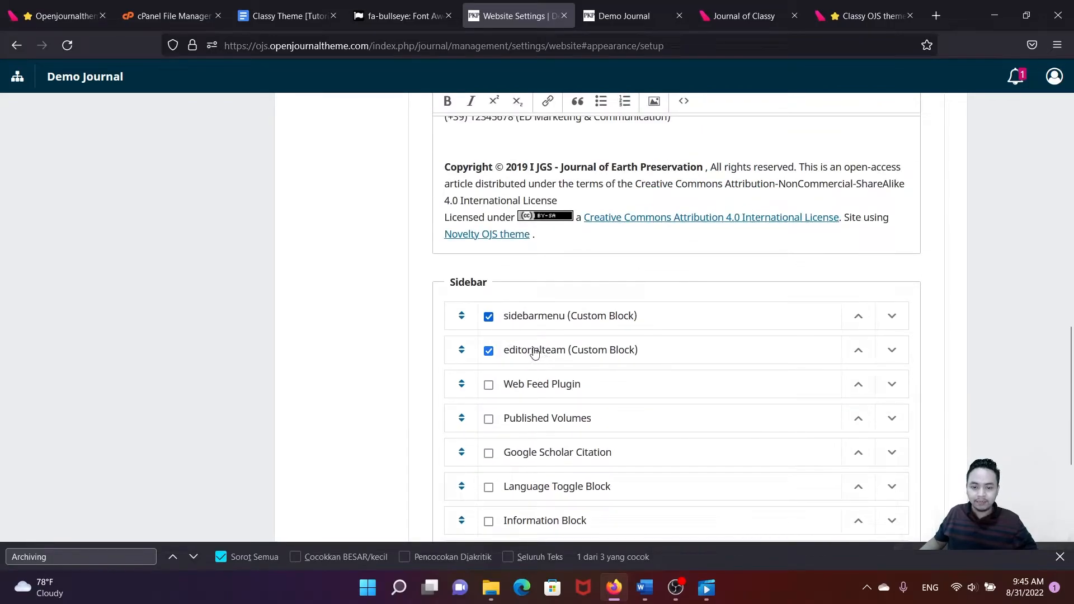
pyautogui.scroll(-4, 814, 381)
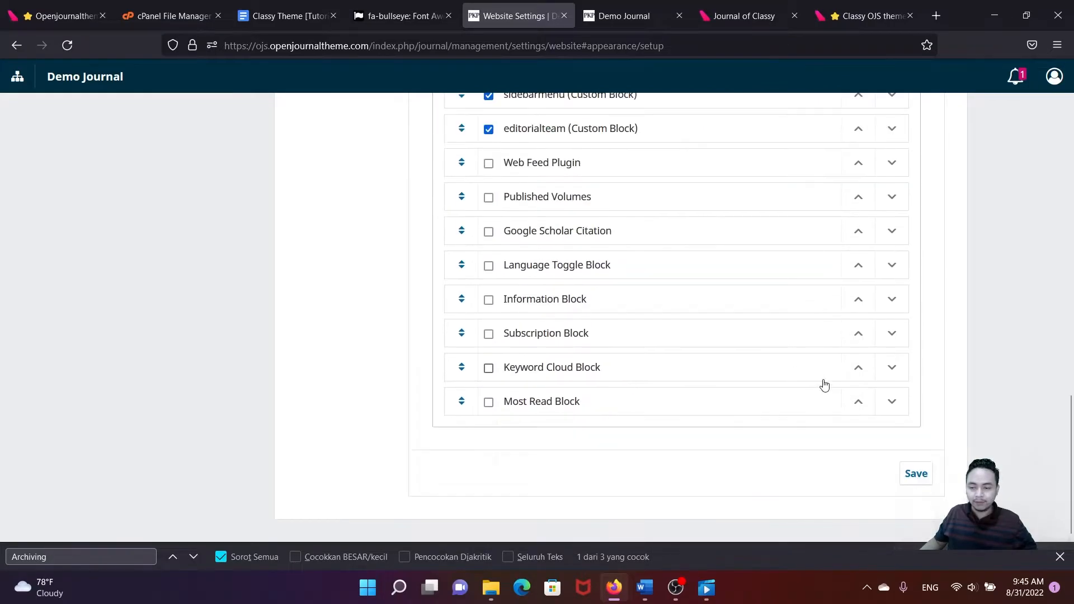
pyautogui.click(916, 478)
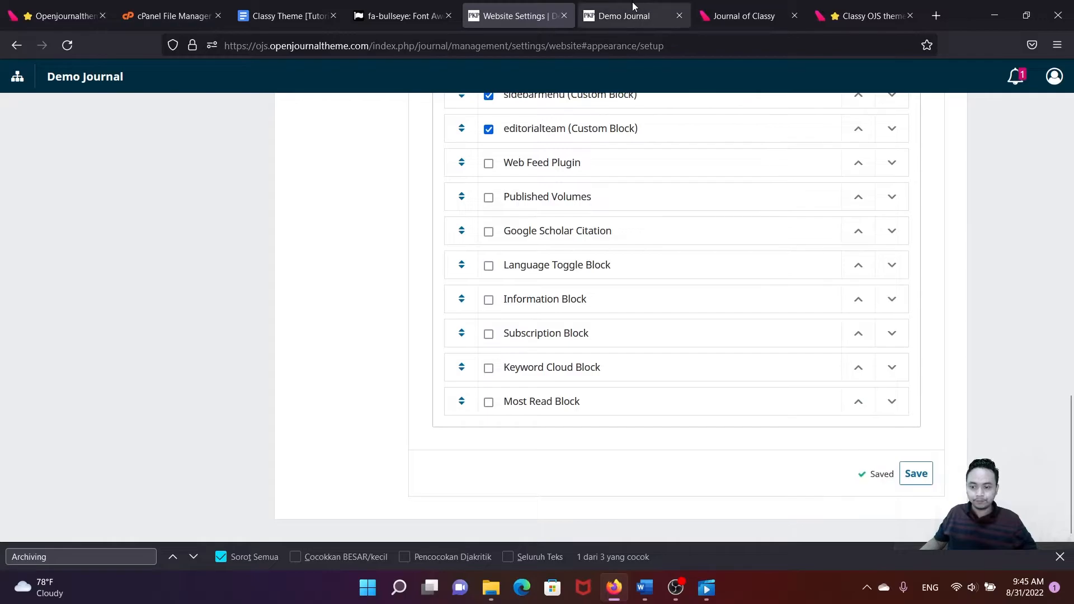
# - Reload the Demo Journal homepage and examine the Our Editorial Team block in its sidebar
pyautogui.click(621, 16)
pyautogui.click(67, 45)
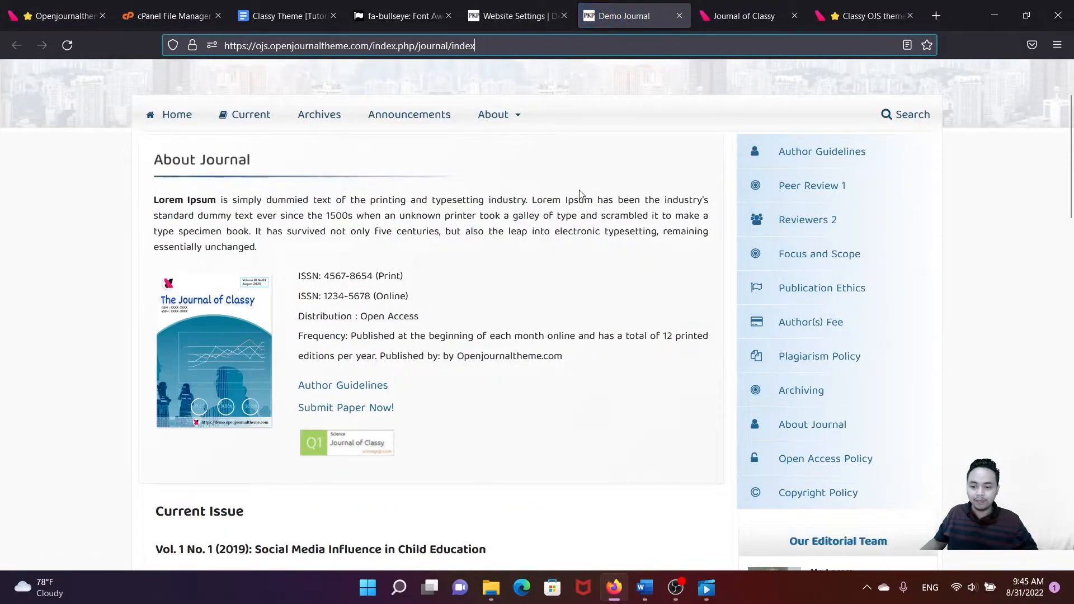
pyautogui.scroll(-4, 579, 195)
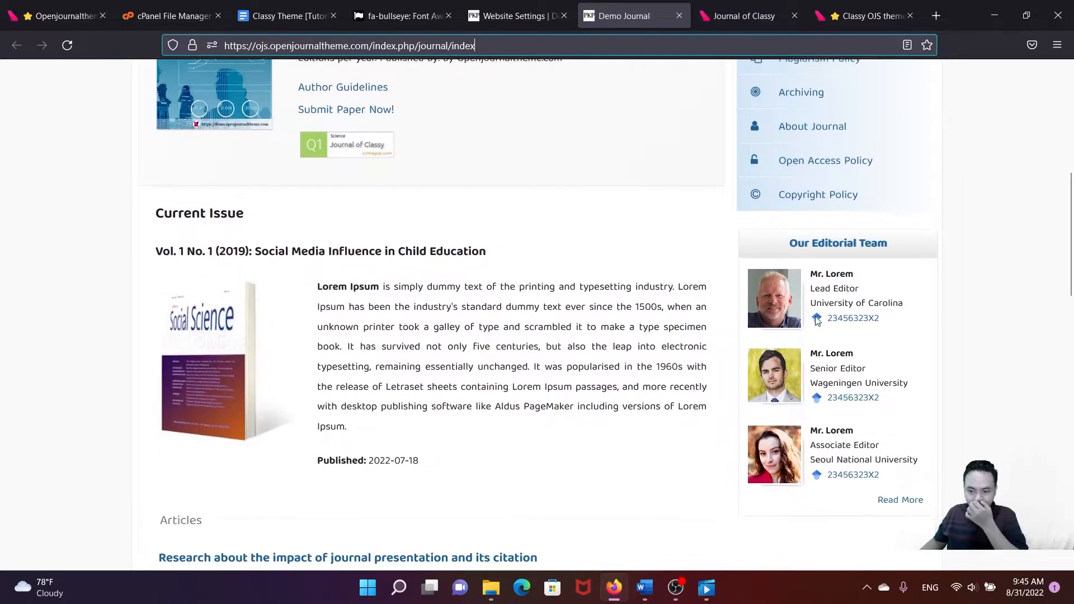
pyautogui.scroll(-3, 800, 313)
pyautogui.scroll(3, 813, 255)
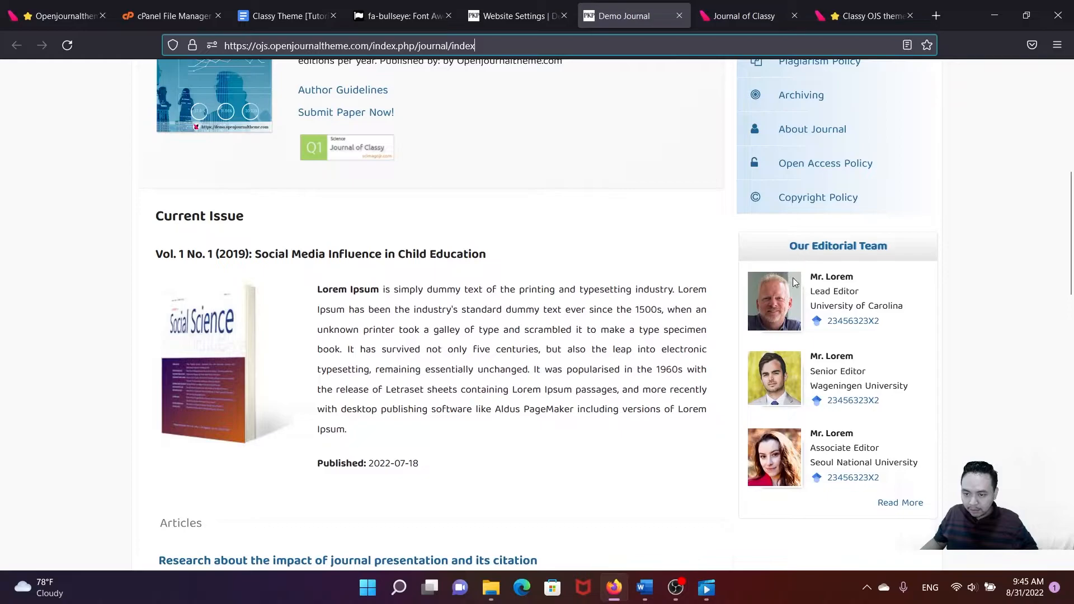
pyautogui.scroll(-2, 834, 289)
pyautogui.scroll(2, 797, 335)
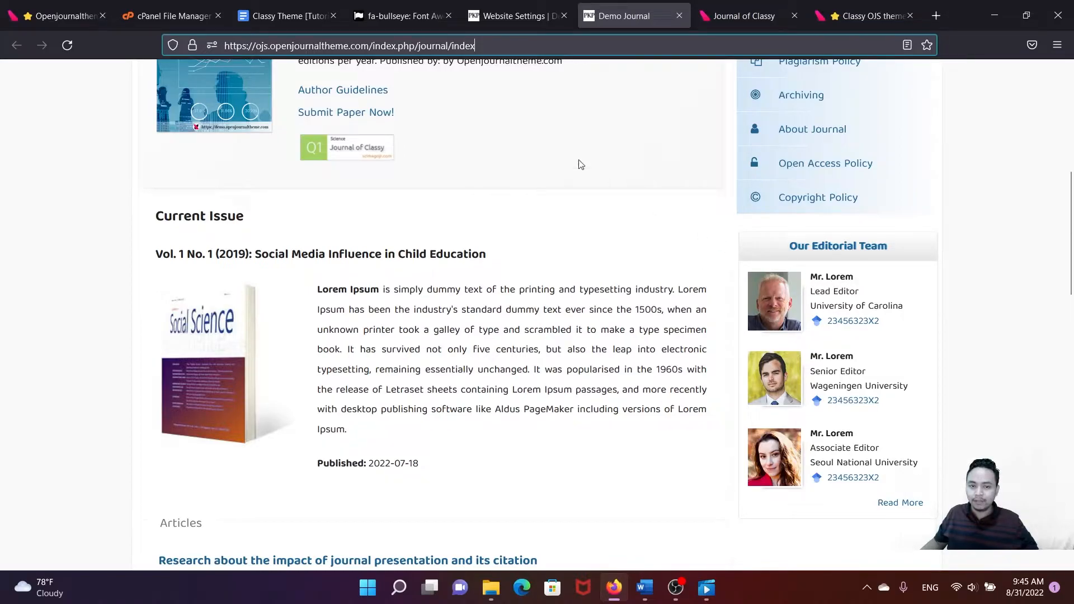
# - Open the editorialteam block for editing from the Custom Block Manager plugin in Website Settings
pyautogui.click(492, 17)
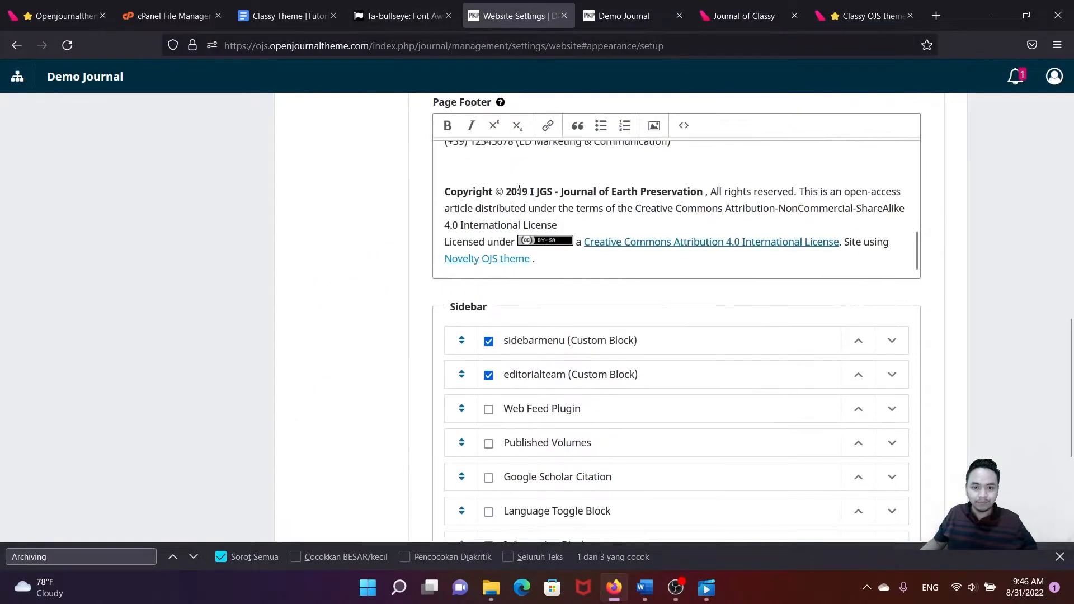
pyautogui.scroll(10, 516, 200)
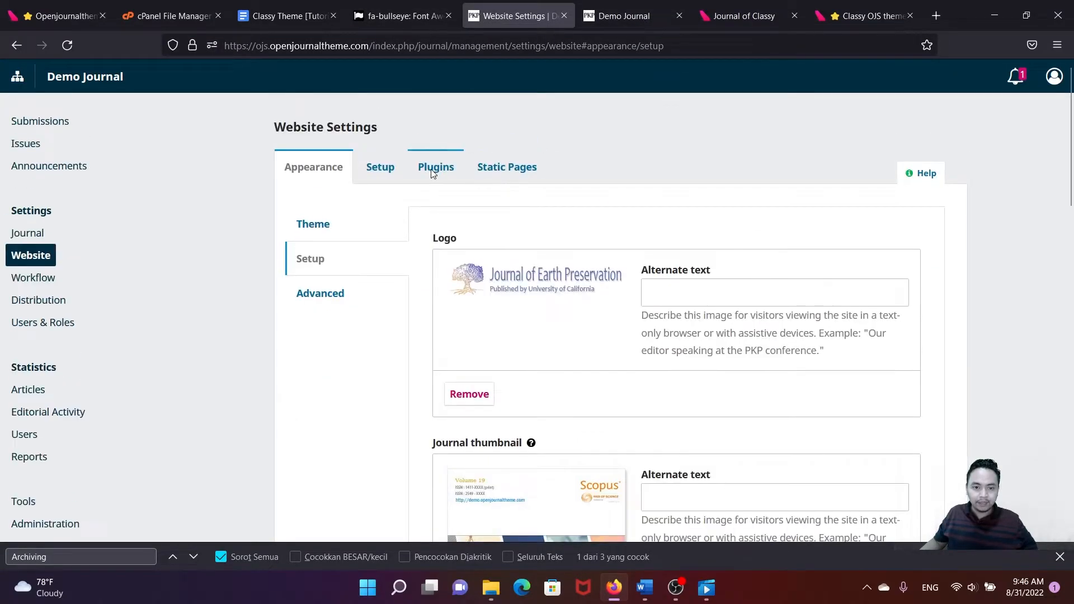
pyautogui.click(434, 173)
pyautogui.scroll(-15, 441, 266)
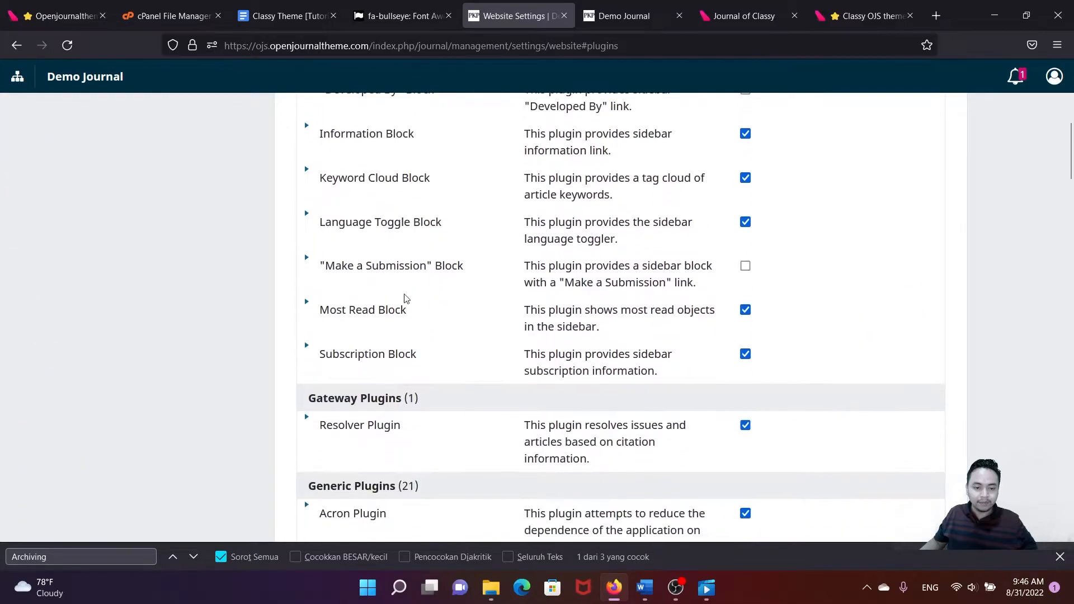
pyautogui.click(317, 356)
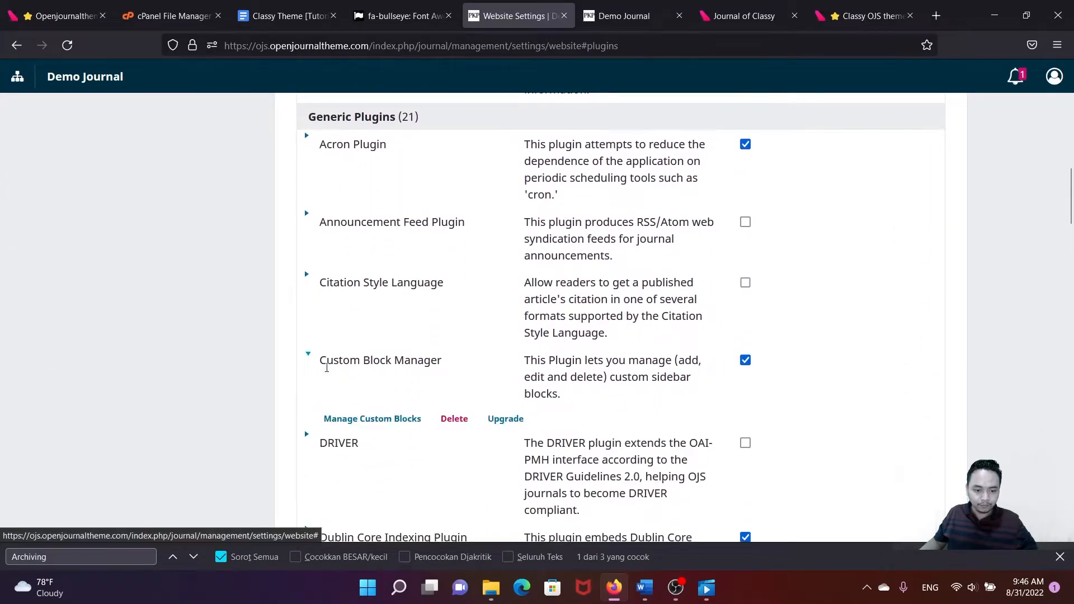
pyautogui.click(358, 420)
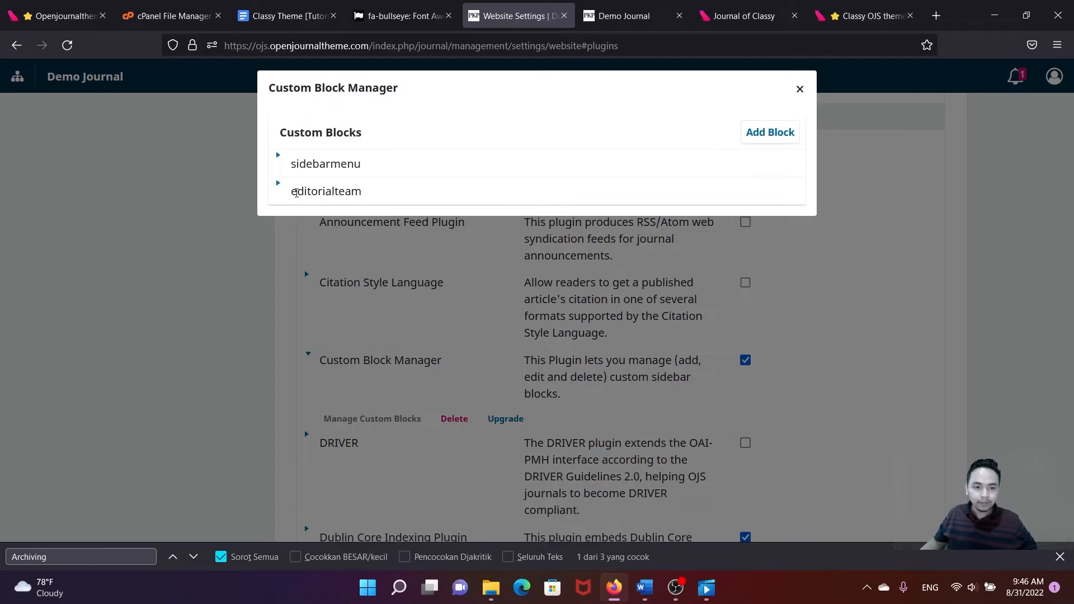
pyautogui.click(278, 185)
pyautogui.click(303, 215)
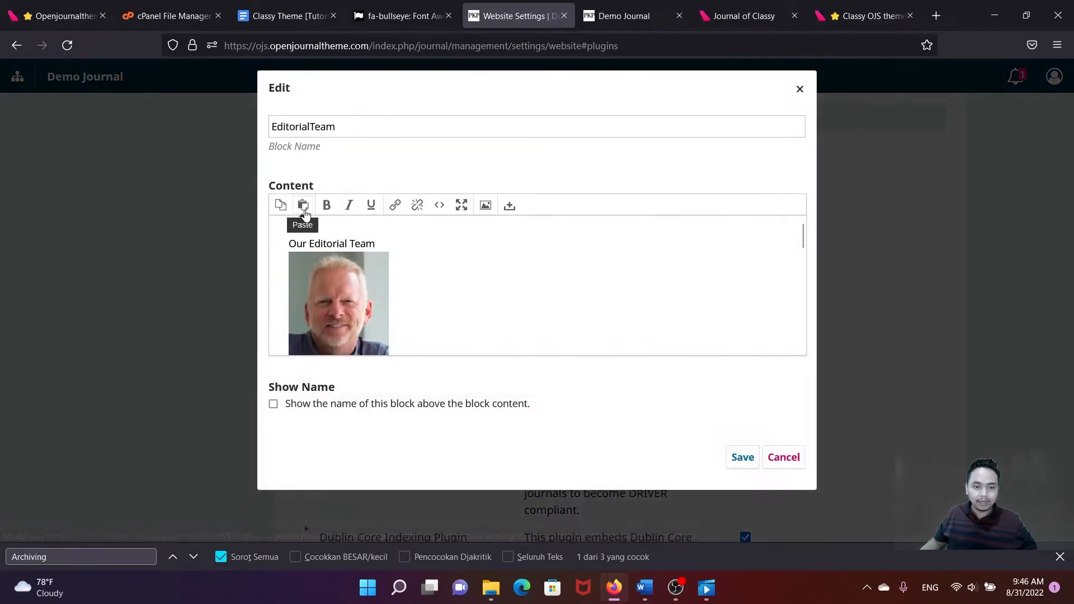
# - Examine the first editor's photo and linked profile ID in the EditorialTeam block content
pyautogui.scroll(-2, 391, 230)
pyautogui.scroll(2, 391, 233)
pyautogui.scroll(-2, 386, 246)
pyautogui.scroll(2, 385, 251)
pyautogui.scroll(-2, 422, 257)
pyautogui.scroll(2, 422, 257)
pyautogui.click(359, 283)
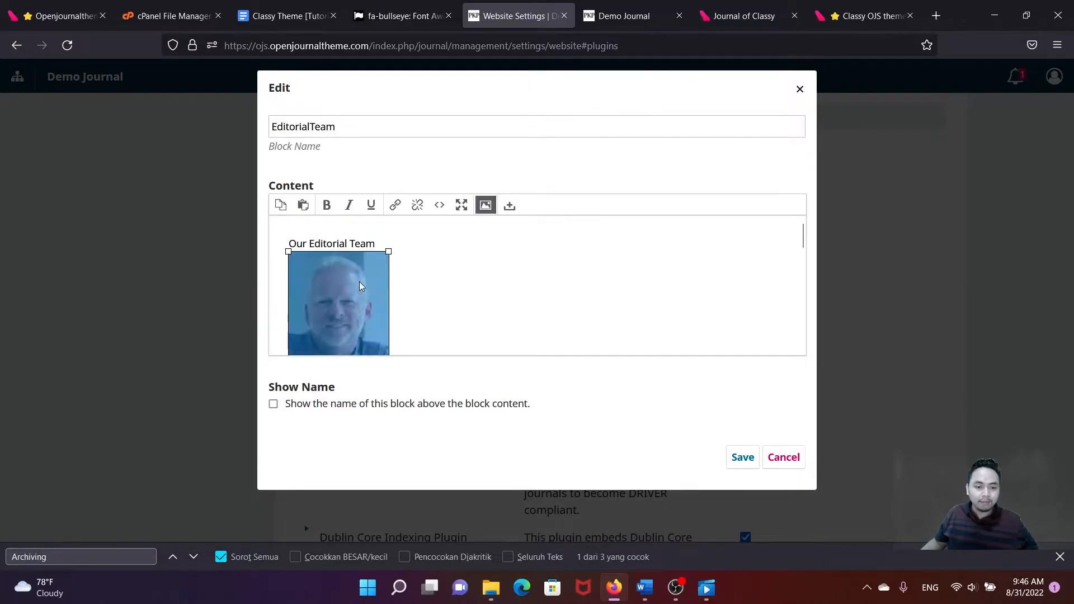
pyautogui.scroll(-2, 399, 273)
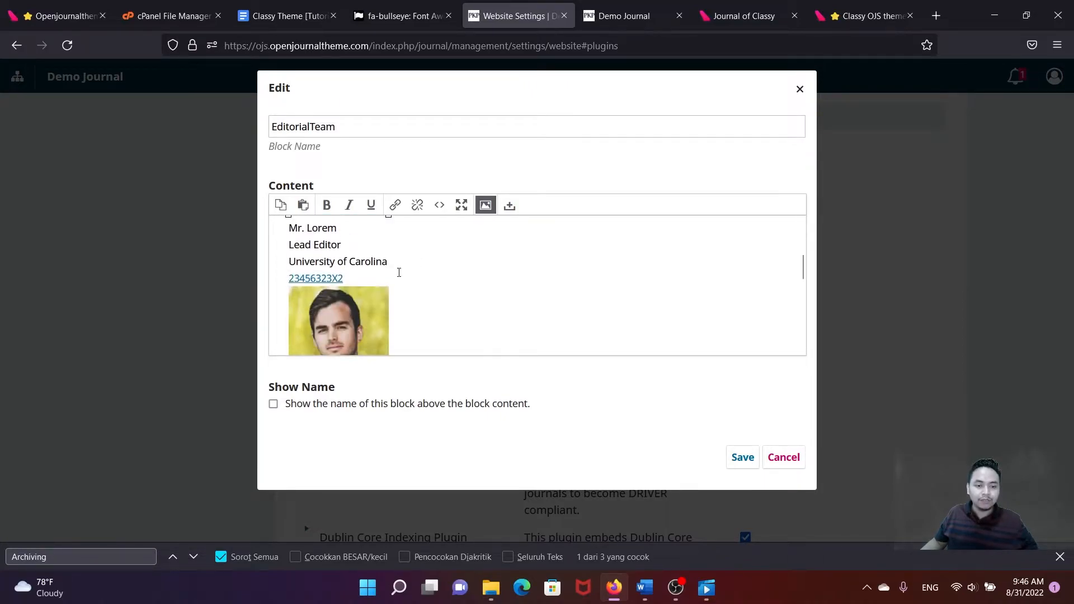
pyautogui.doubleClick(328, 278)
pyautogui.scroll(2, 375, 282)
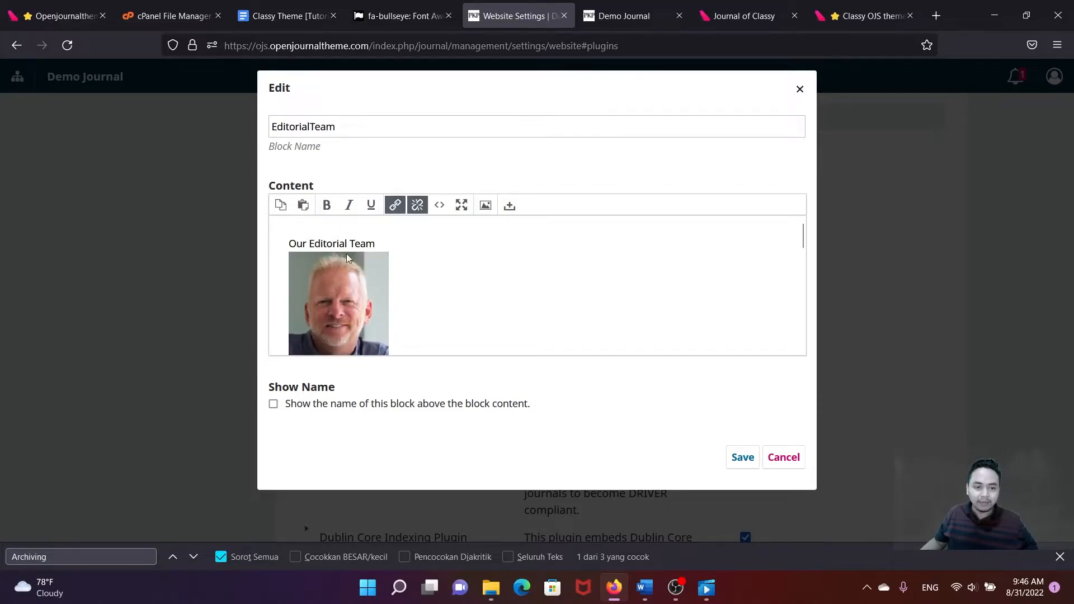
# - Select the Lead Editor's photo in the block content and locate the option for editing the image
pyautogui.scroll(-2, 343, 251)
pyautogui.scroll(2, 446, 289)
pyautogui.click(446, 289)
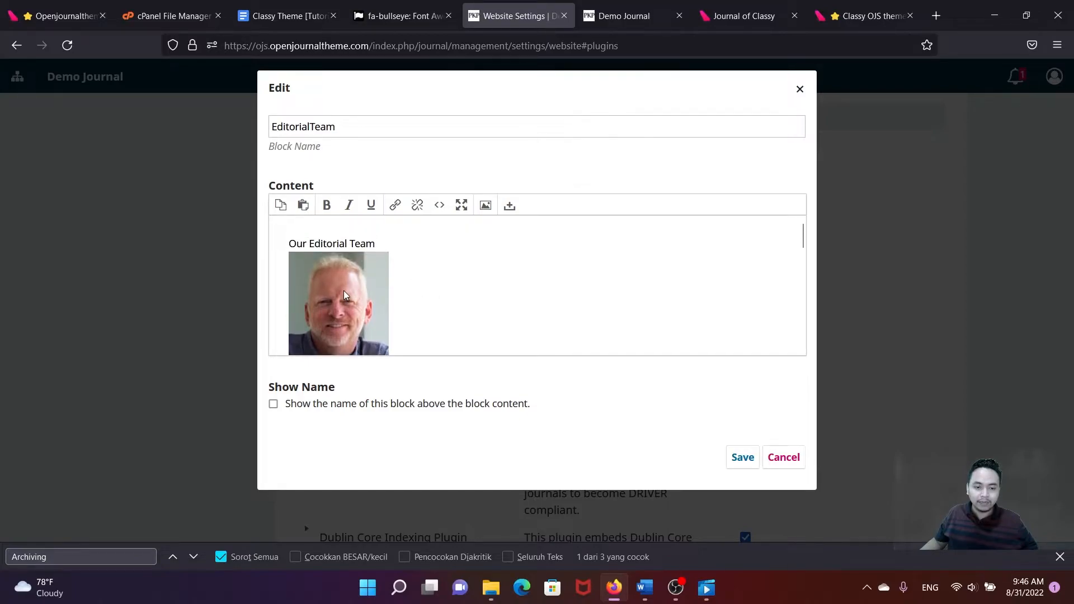
pyautogui.click(345, 294)
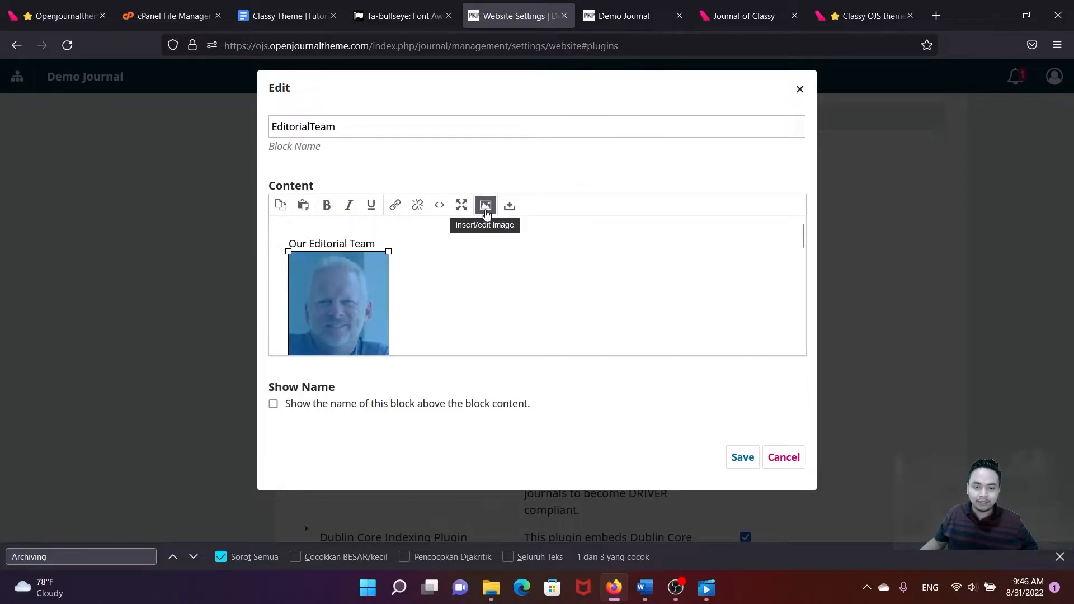
pyautogui.scroll(-2, 379, 276)
pyautogui.scroll(2, 373, 273)
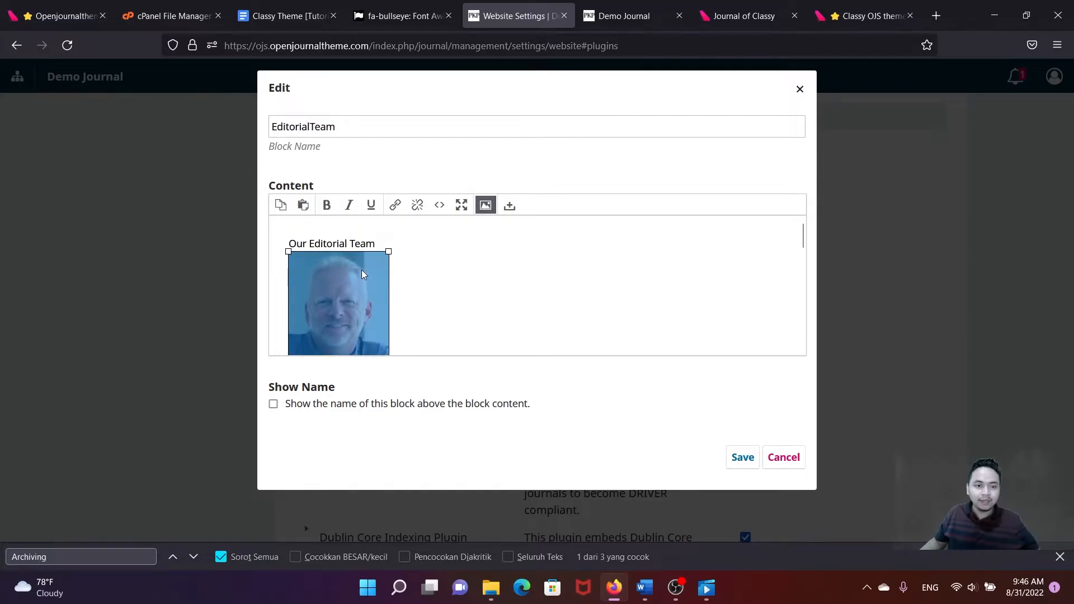
# - Look up the recommended photo width in the Tips of the tutorial document's Editorial Team Profile section
pyautogui.click(300, 18)
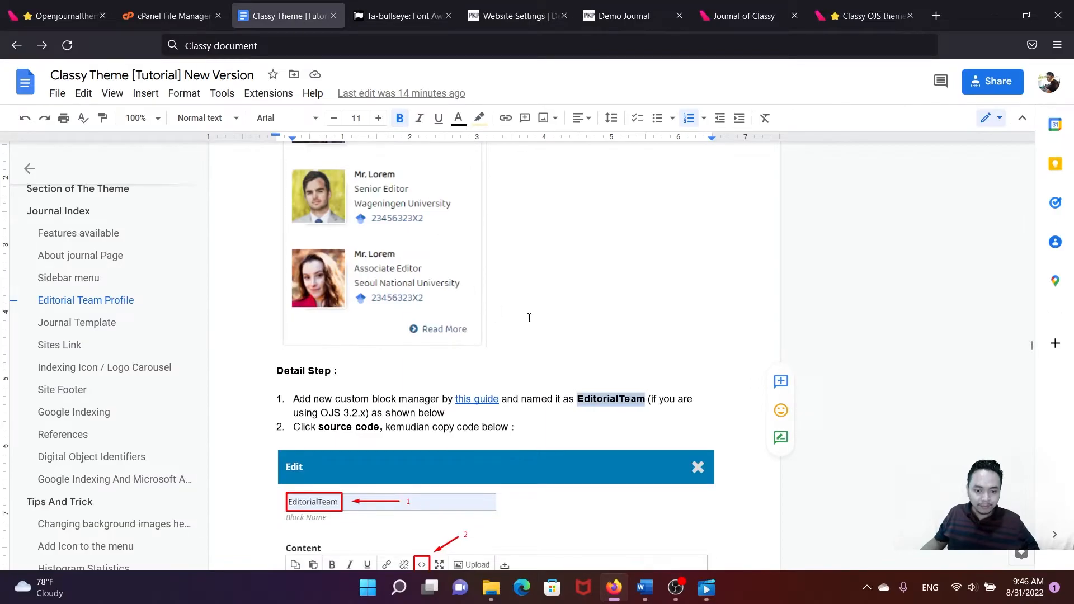
pyautogui.scroll(-15, 531, 321)
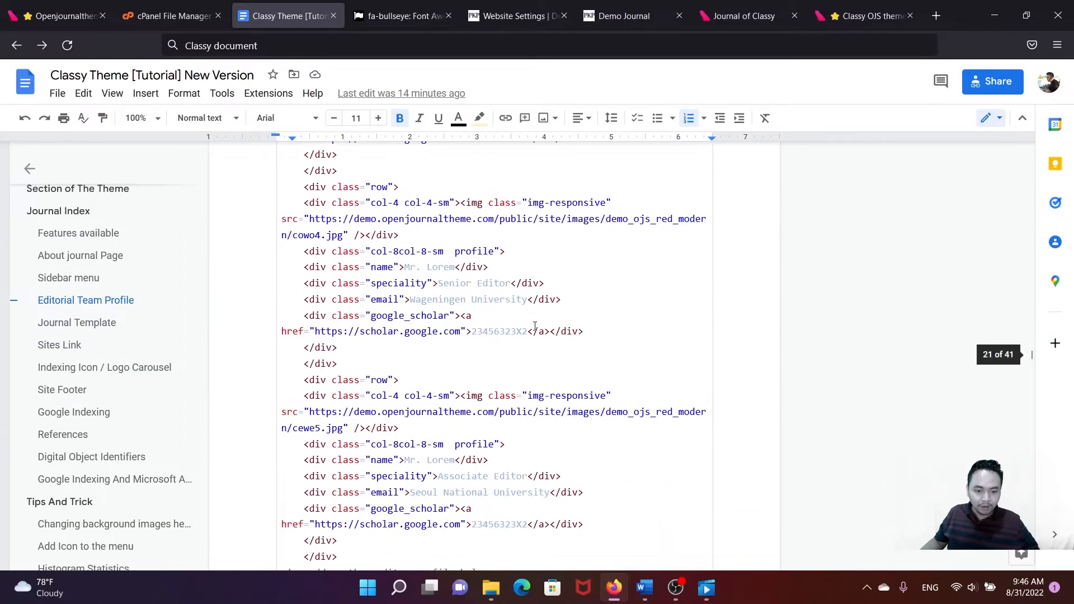
pyautogui.scroll(-18, 535, 327)
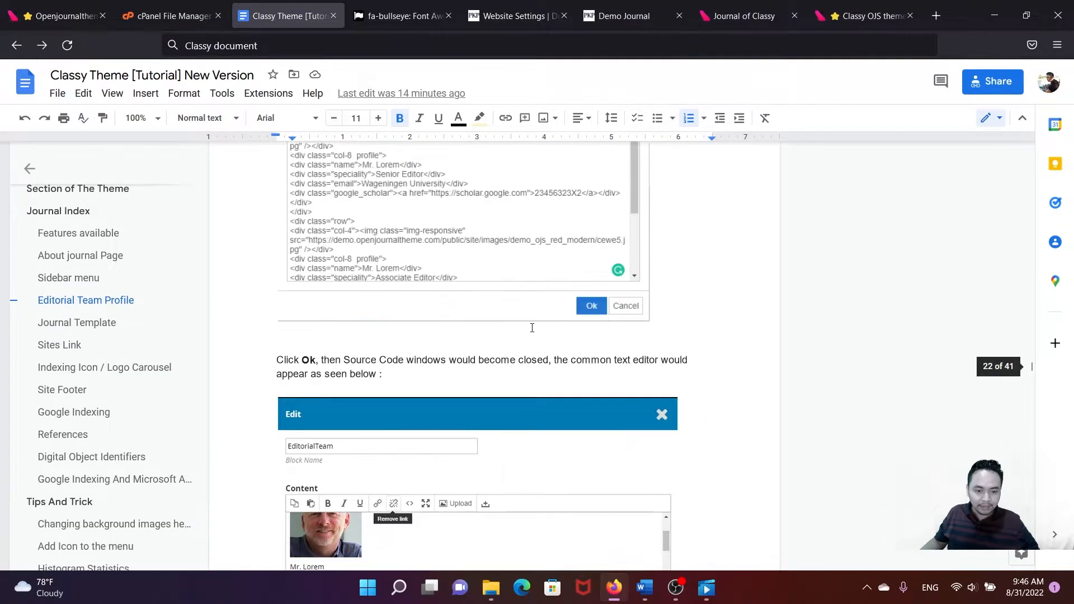
pyautogui.scroll(-15, 532, 330)
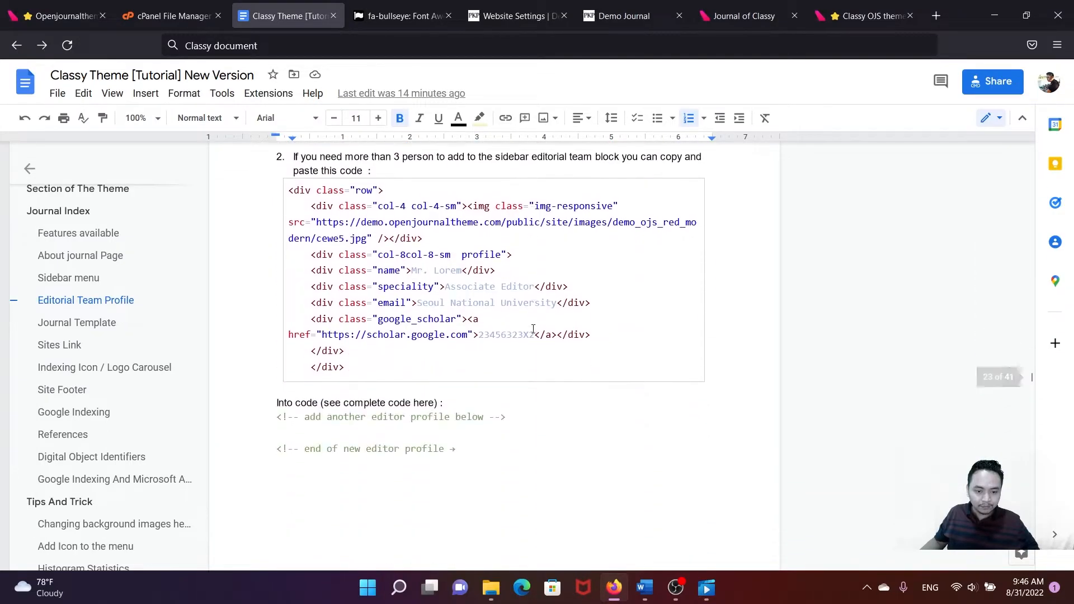
pyautogui.scroll(-15, 534, 329)
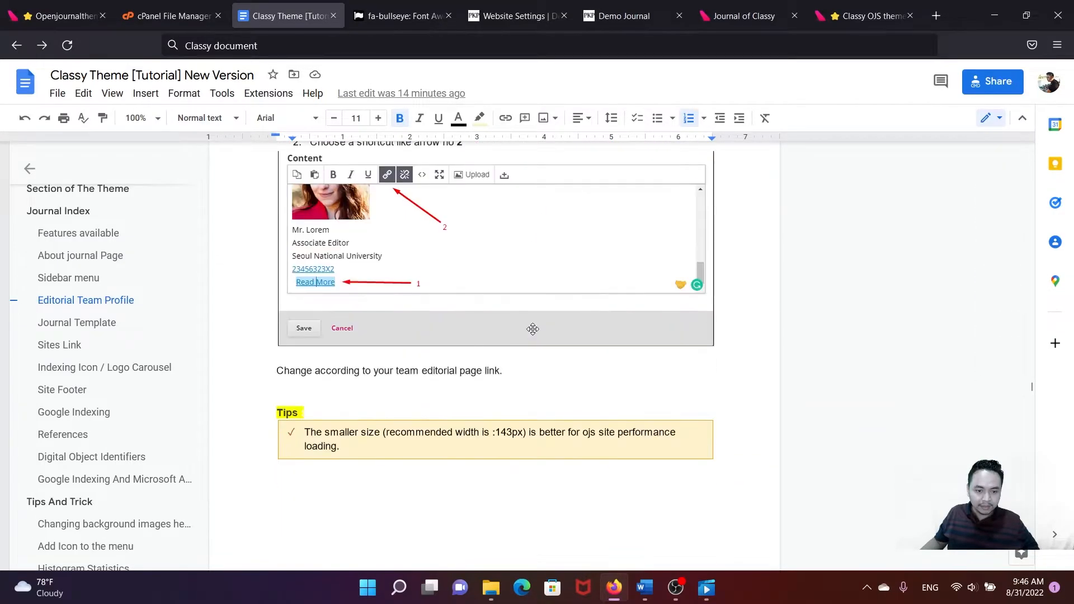
pyautogui.click(447, 305)
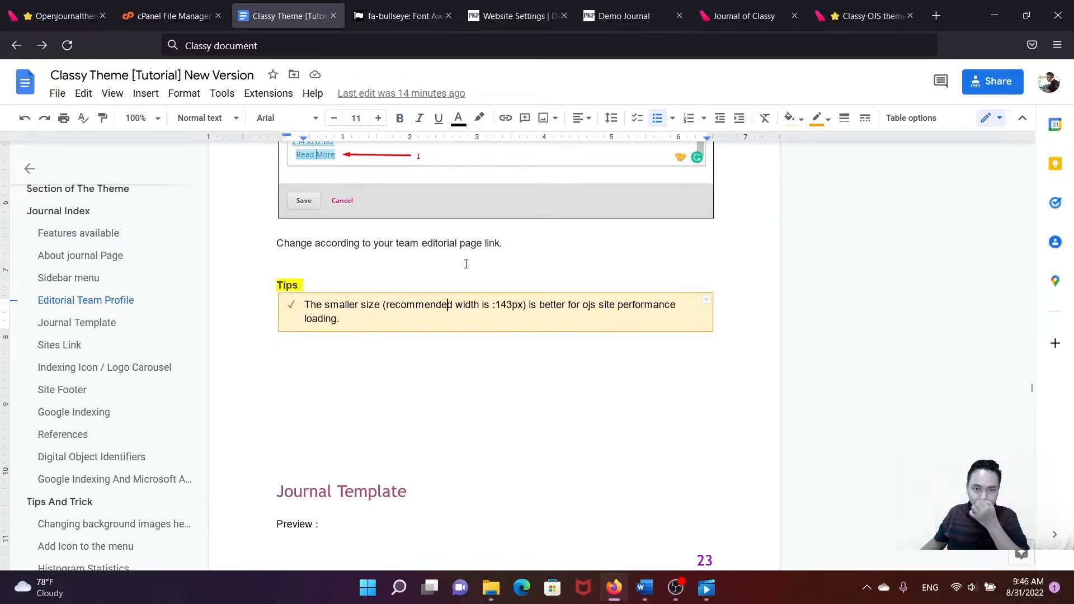
# - Return to the EditorialTeam block editor and check which photo and profile link of the Lead Editor can be replaced
pyautogui.click(481, 14)
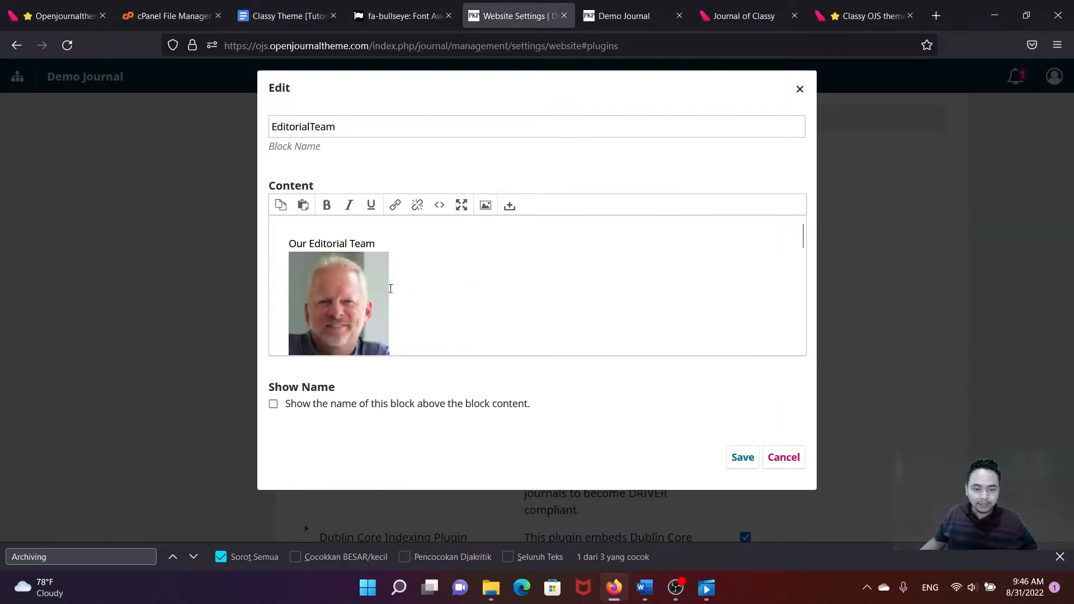
pyautogui.scroll(-2, 356, 296)
pyautogui.scroll(-1, 356, 296)
pyautogui.scroll(2, 352, 293)
pyautogui.scroll(-2, 350, 291)
pyautogui.scroll(2, 346, 288)
pyautogui.click(345, 288)
pyautogui.scroll(-2, 336, 284)
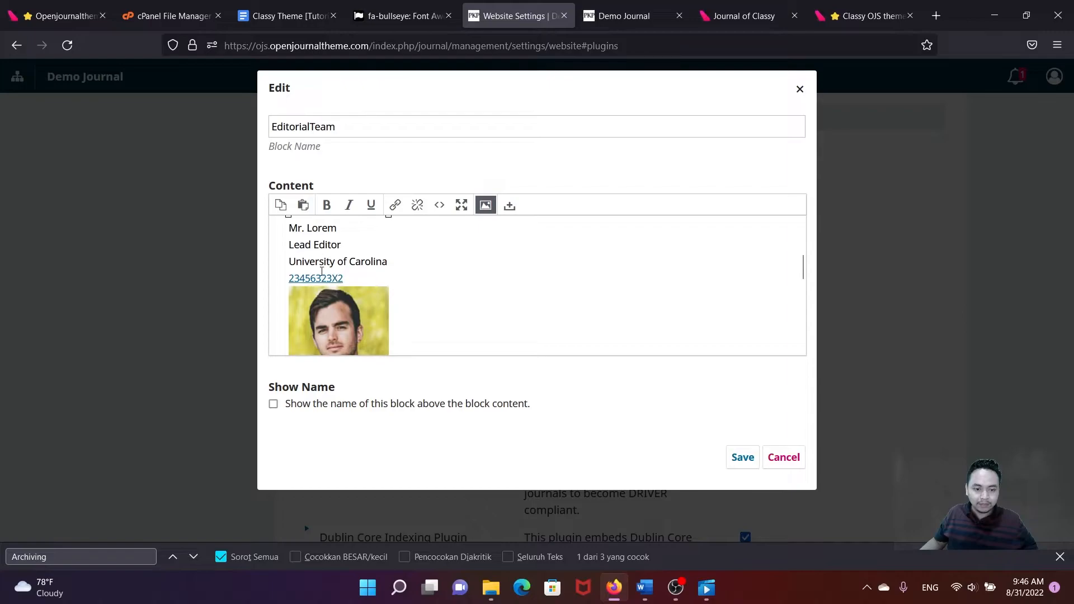
pyautogui.doubleClick(321, 275)
# - Review the Lead Editor's name, role and university text lines in the block content
pyautogui.scroll(3, 353, 299)
pyautogui.scroll(-1, 353, 303)
pyautogui.scroll(-2, 353, 302)
pyautogui.scroll(3, 350, 298)
pyautogui.scroll(-1, 347, 302)
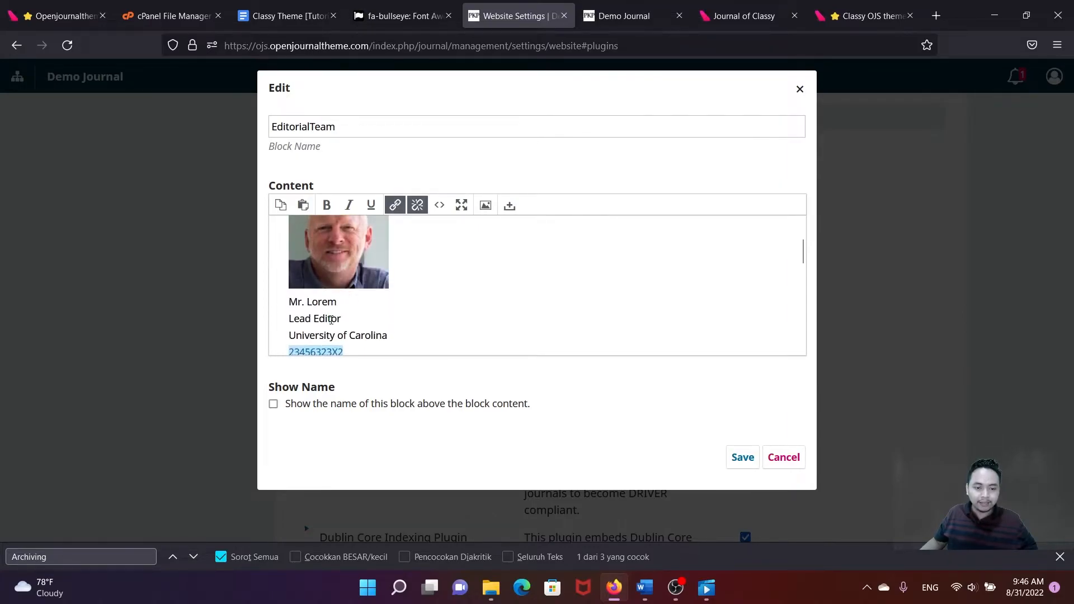
pyautogui.moveTo(334, 319); pyautogui.dragTo(359, 335)
pyautogui.click(377, 331)
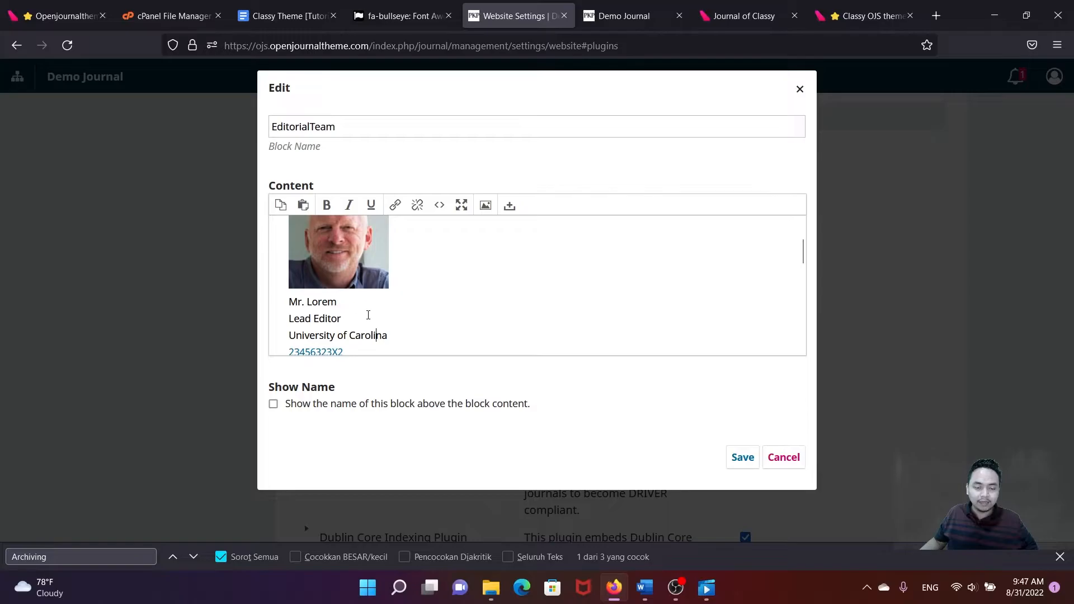
# - Compare the Demo Journal's sidebar editorial team with the profiles in the EditorialTeam block editor
pyautogui.hotkey('ctrl', 'Tab')
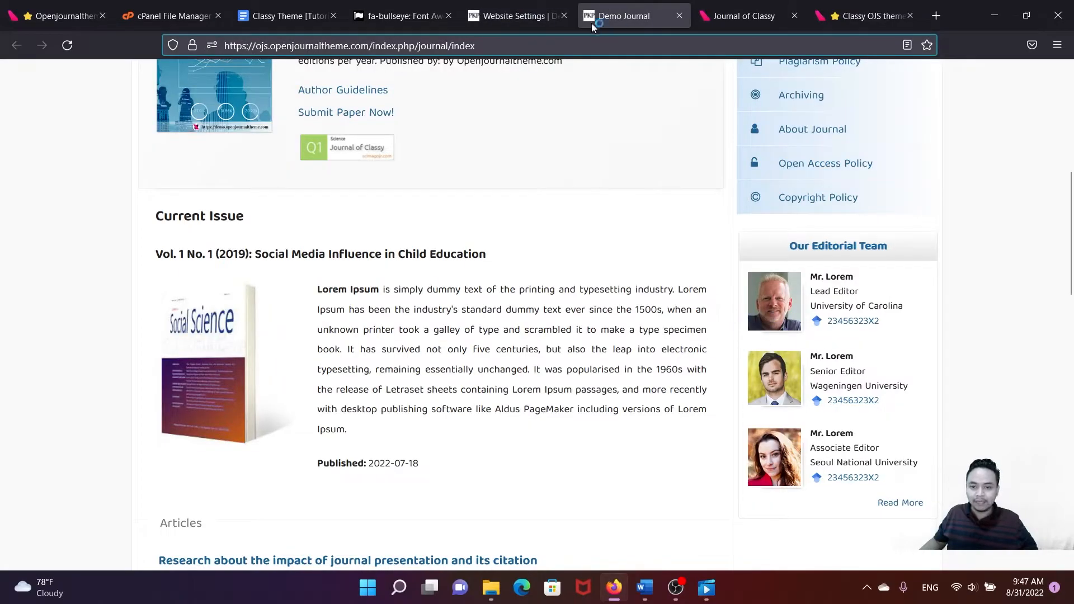
pyautogui.click(531, 13)
pyautogui.scroll(-3, 322, 300)
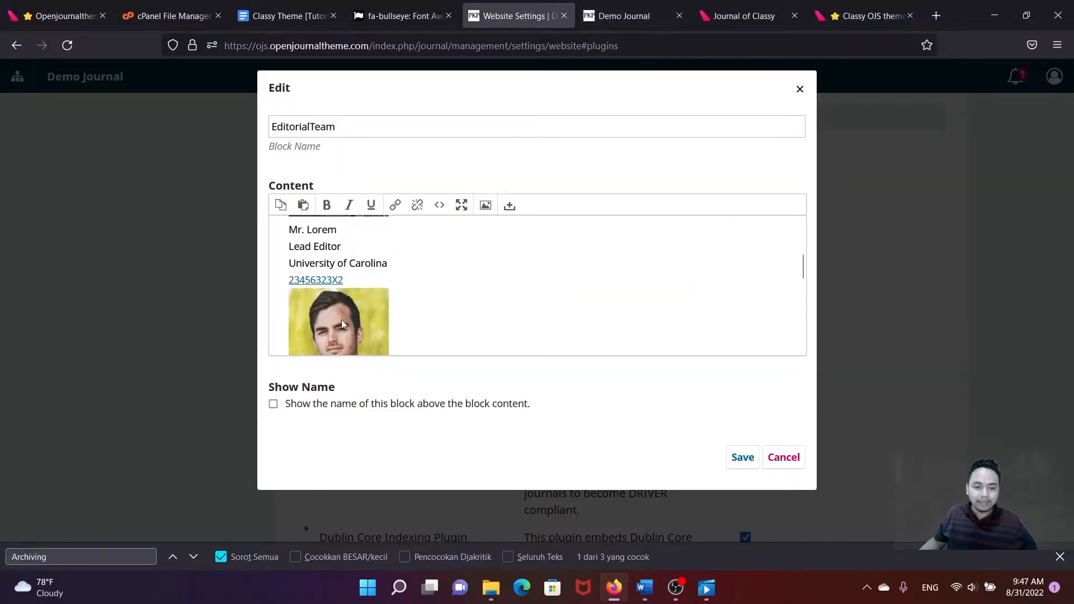
# - Open the HTML source of the EditorialTeam block and search it for the placeholder editor name
pyautogui.click(440, 207)
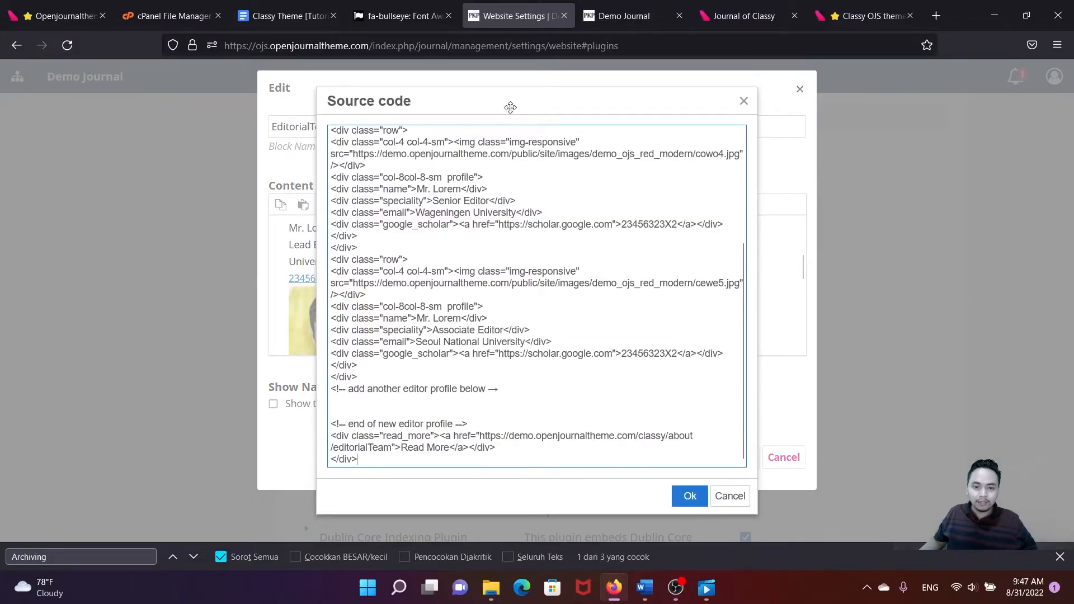
pyautogui.moveTo(510, 107); pyautogui.dragTo(662, 112)
pyautogui.scroll(10, 600, 256)
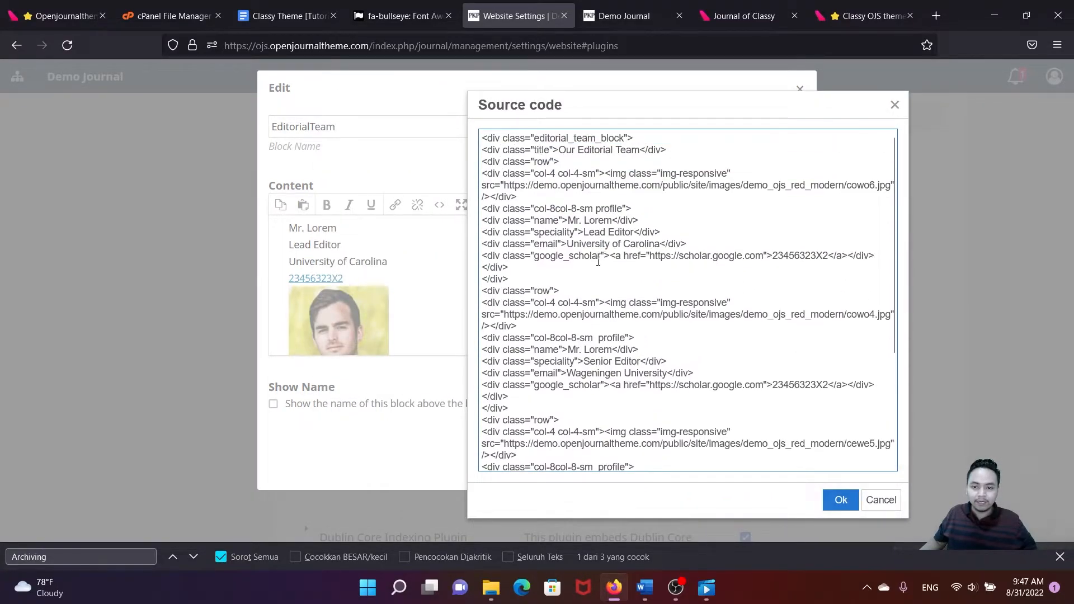
pyautogui.scroll(-4, 591, 250)
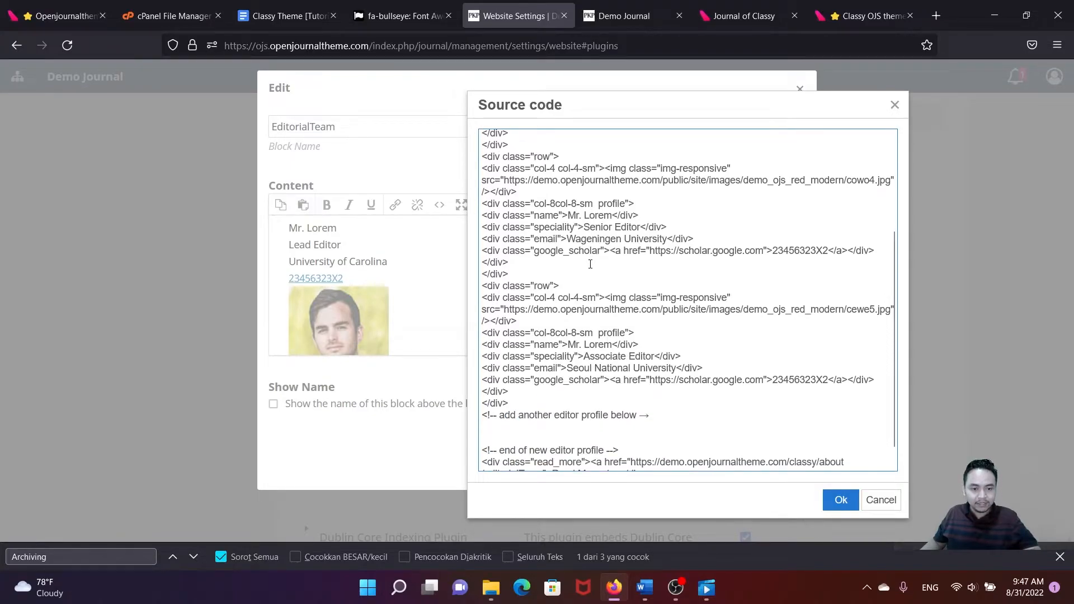
pyautogui.hotkey('ctrl', 'f')
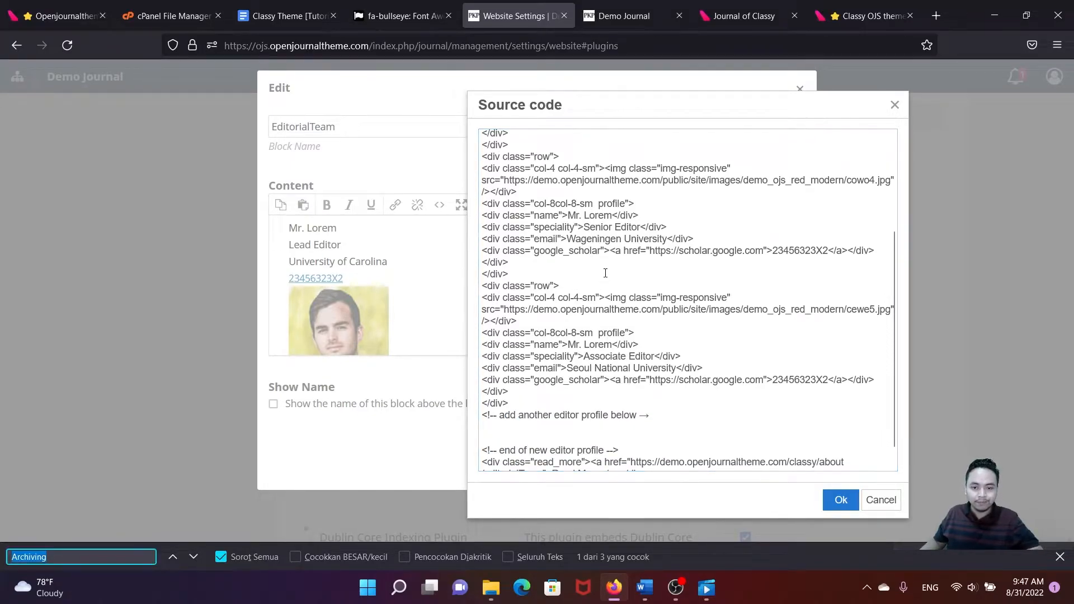
pyautogui.write('Mr.')
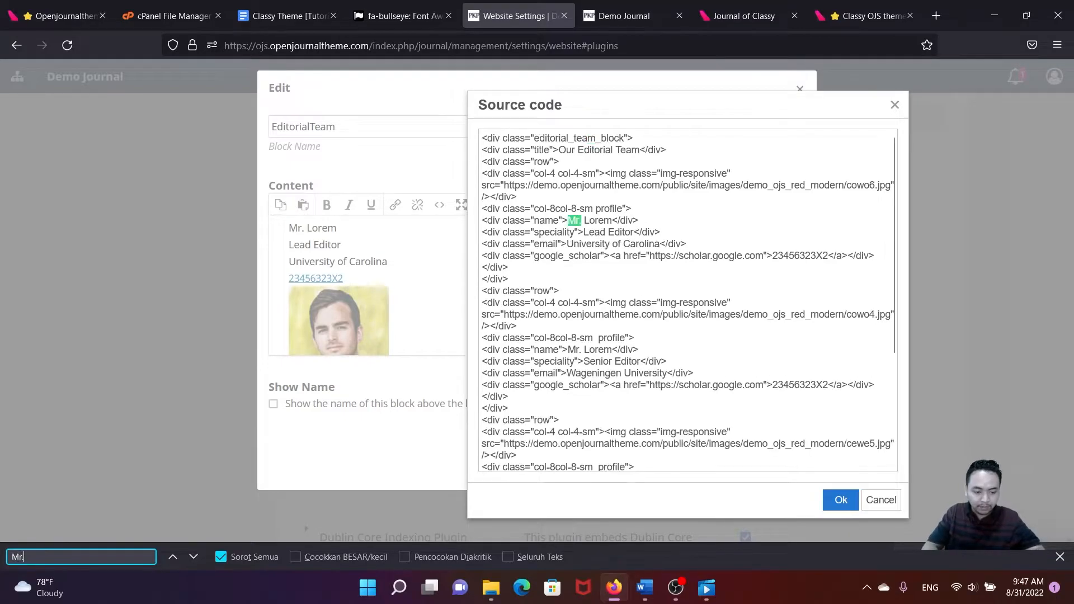
pyautogui.write(' K')
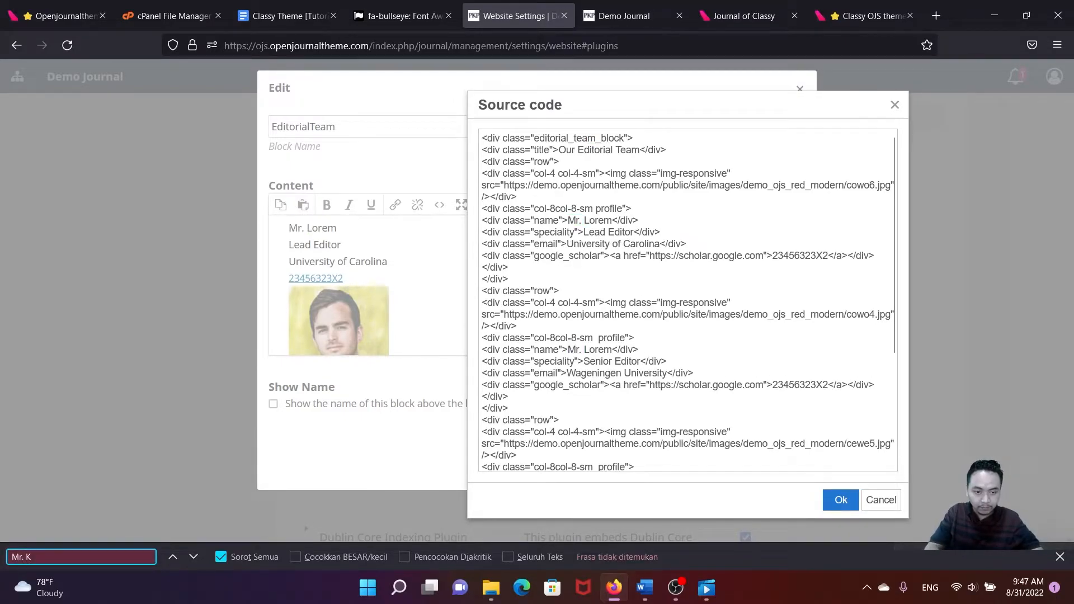
pyautogui.press('BackSpace')
pyautogui.write('Lorem')
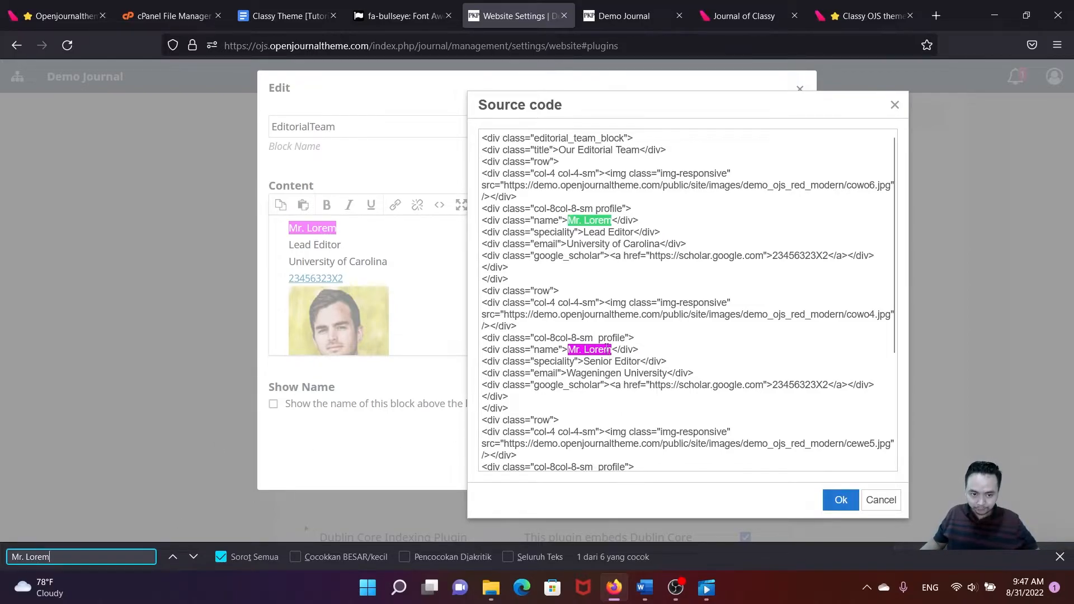
# - Append 1 to the Lead Editor's name and 2 to the Senior Editor's name in the source code
pyautogui.click(618, 275)
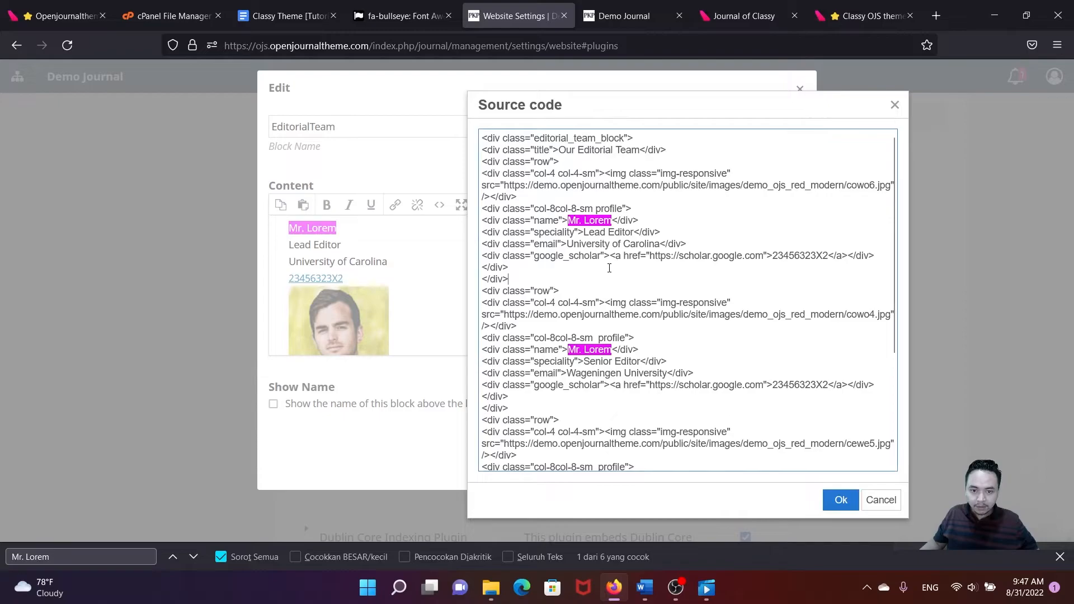
pyautogui.click(612, 221)
pyautogui.write('1')
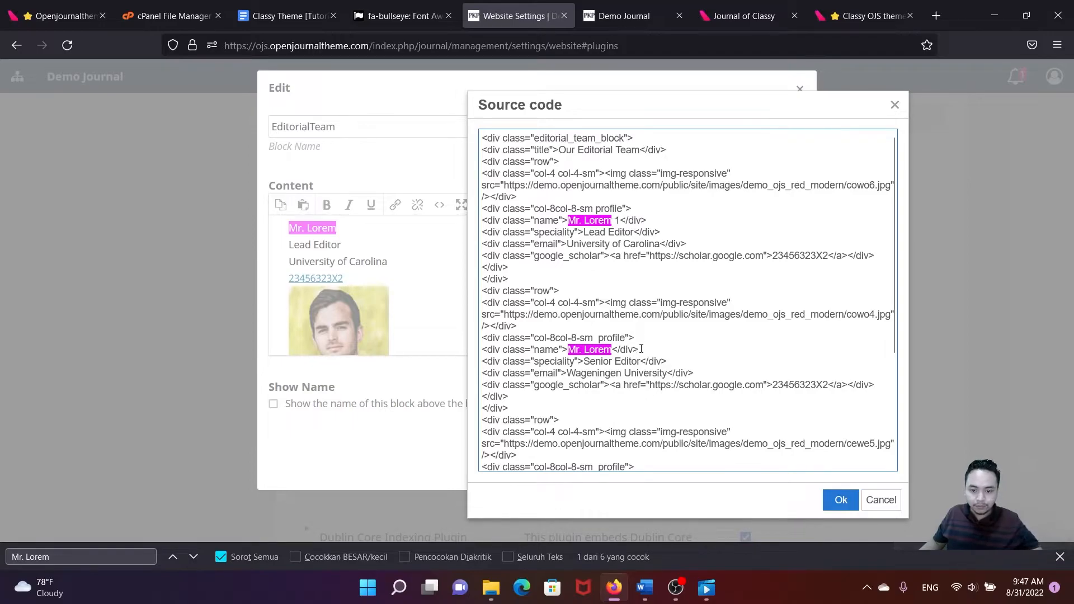
pyautogui.click(623, 25)
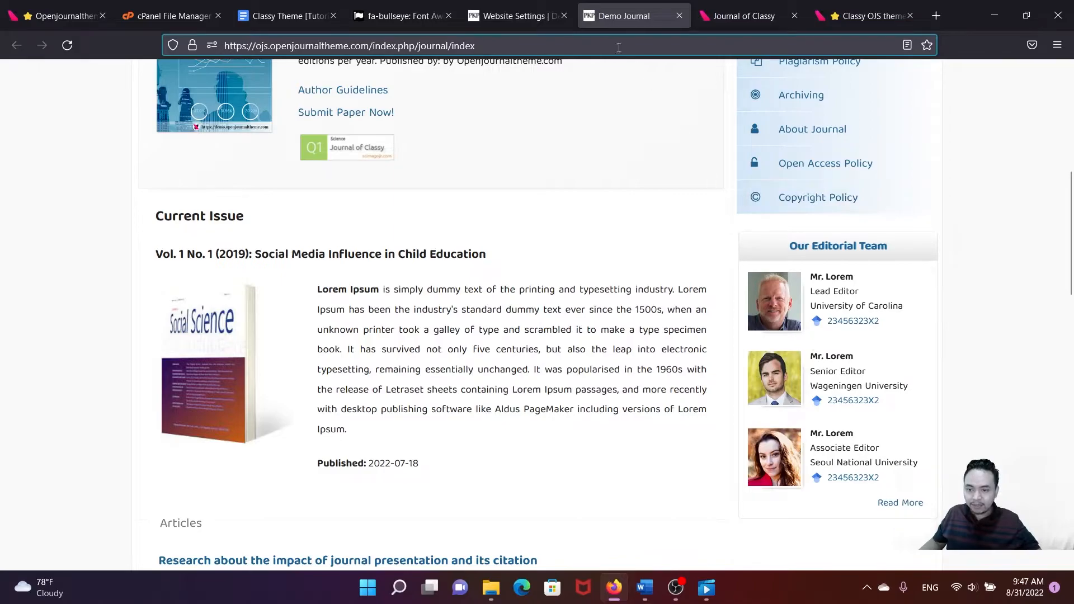
pyautogui.click(529, 16)
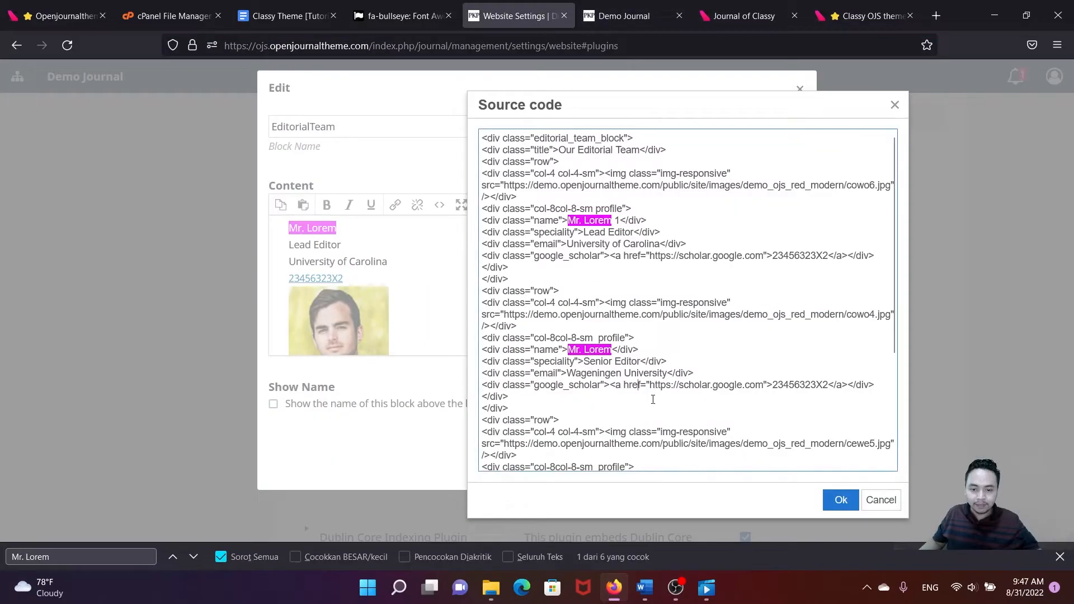
pyautogui.click(613, 351)
pyautogui.write('2')
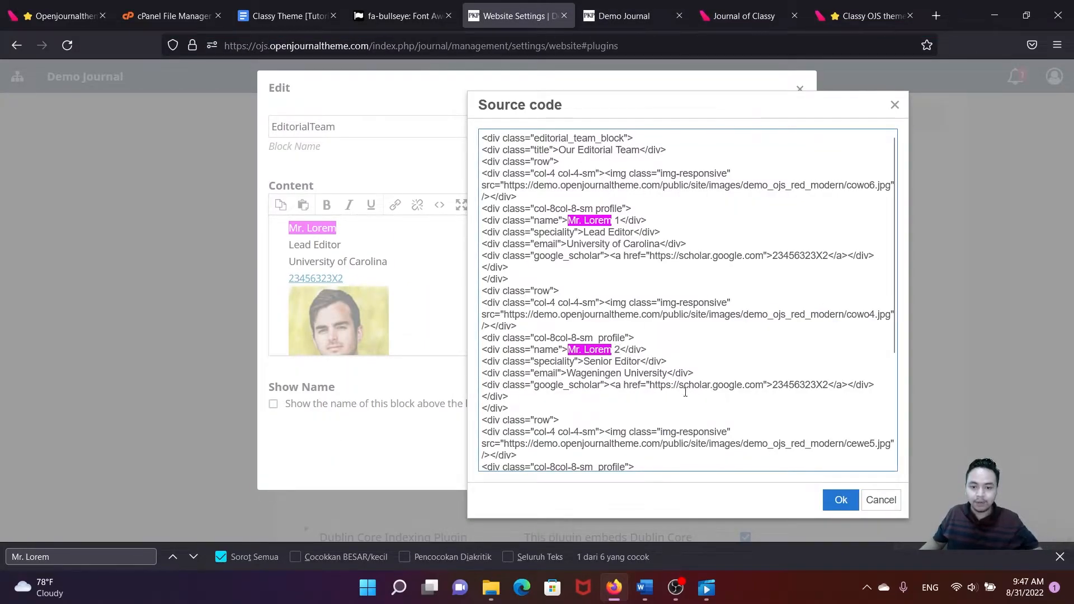
# - Apply the source code changes and save the EditorialTeam block
pyautogui.click(842, 500)
pyautogui.scroll(-4, 511, 252)
pyautogui.click(738, 458)
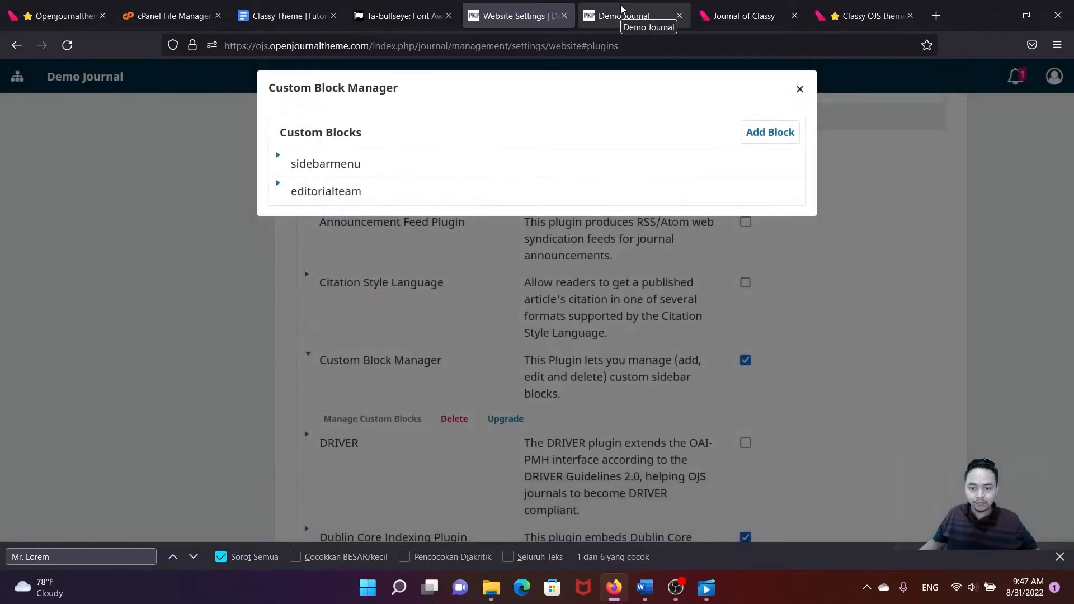
# - Reload the Demo Journal homepage and check the names in the Our Editorial Team block
pyautogui.click(621, 11)
pyautogui.click(68, 44)
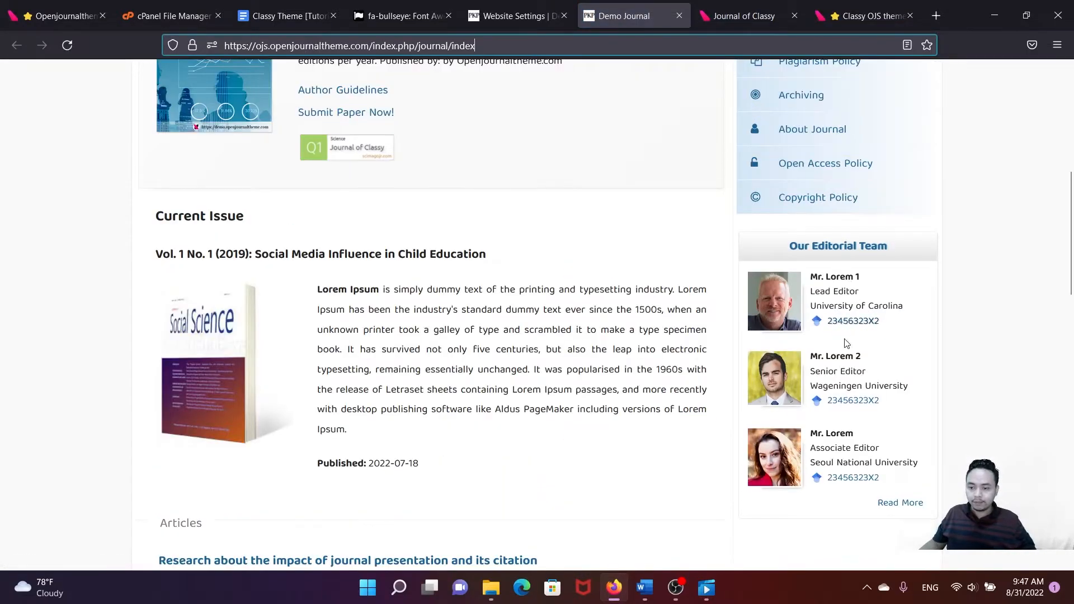
pyautogui.scroll(-2, 841, 336)
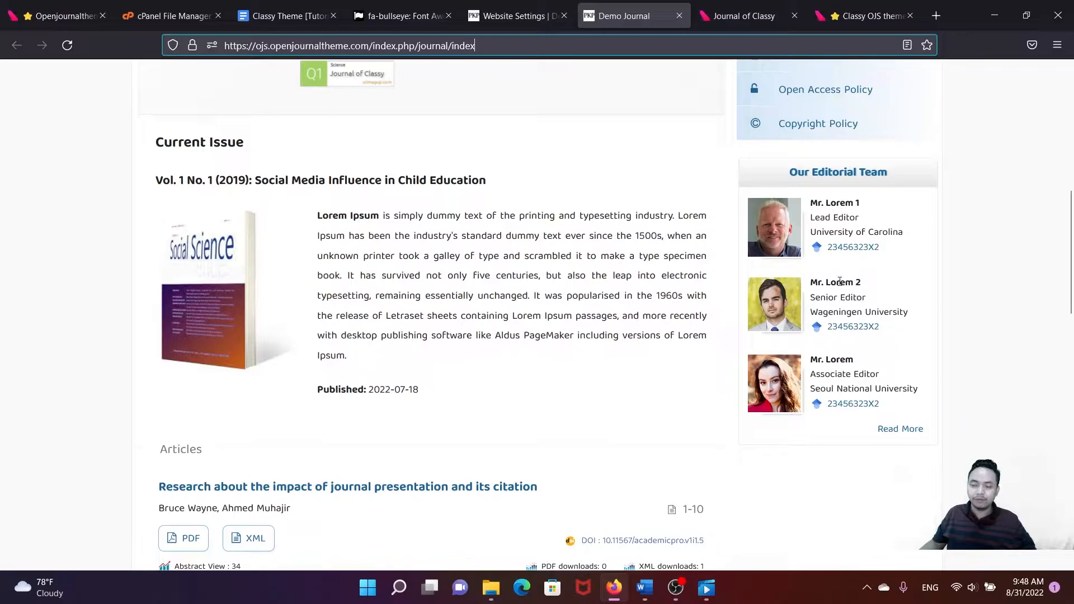
pyautogui.scroll(2, 841, 281)
pyautogui.scroll(-2, 851, 287)
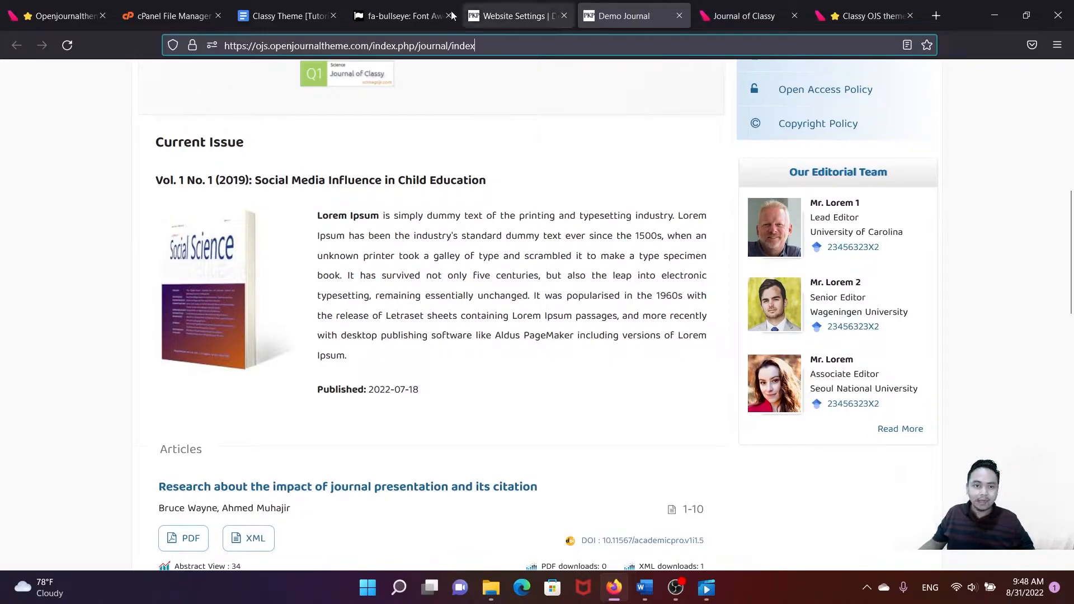
# - Look through the Editorial Team Profile section of the Classy Theme tutorial document for the tip on adding more than three people
pyautogui.click(296, 14)
pyautogui.scroll(15, 436, 246)
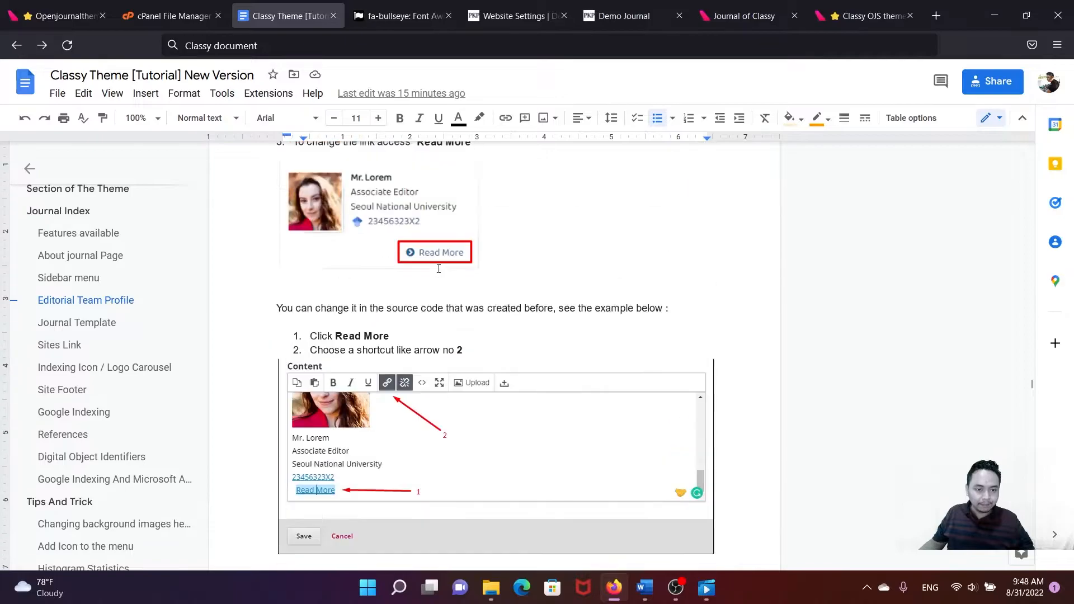
pyautogui.scroll(8, 440, 272)
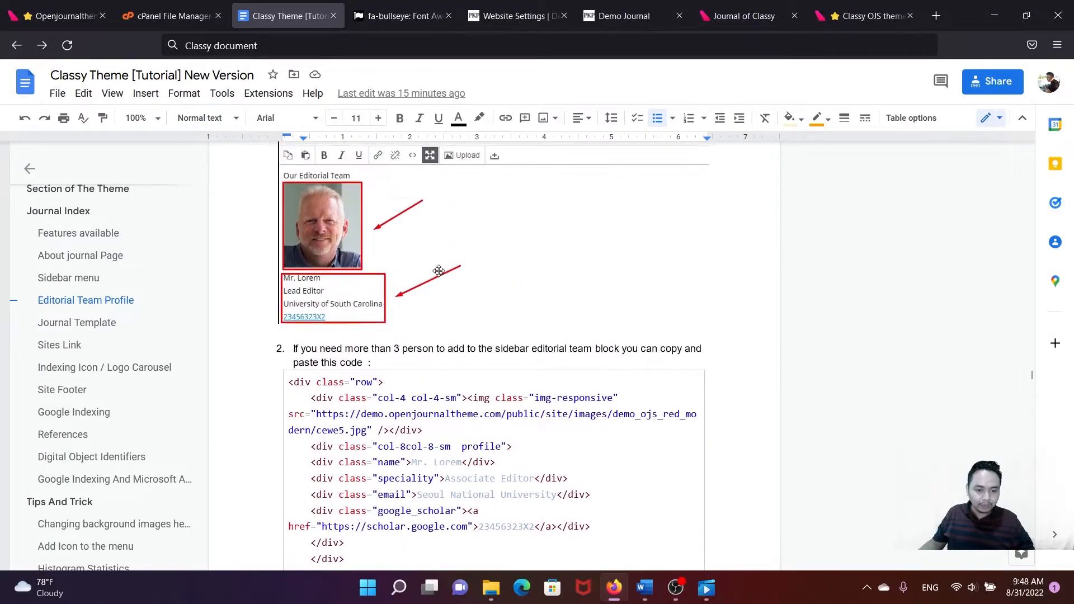
pyautogui.scroll(-3, 440, 278)
pyautogui.scroll(-3, 440, 279)
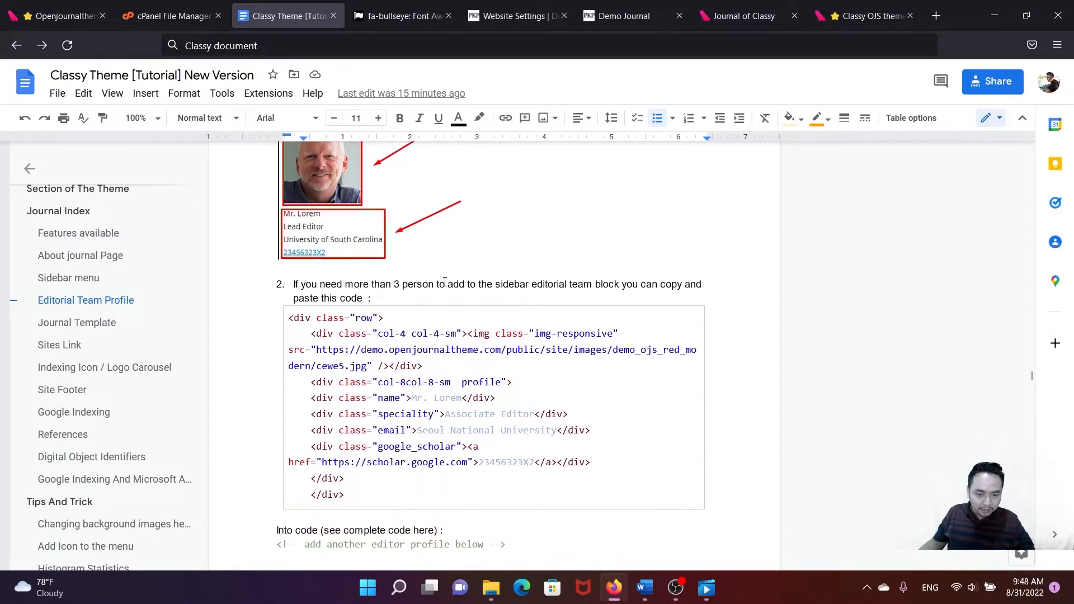
pyautogui.scroll(-15, 371, 318)
pyautogui.scroll(8, 374, 314)
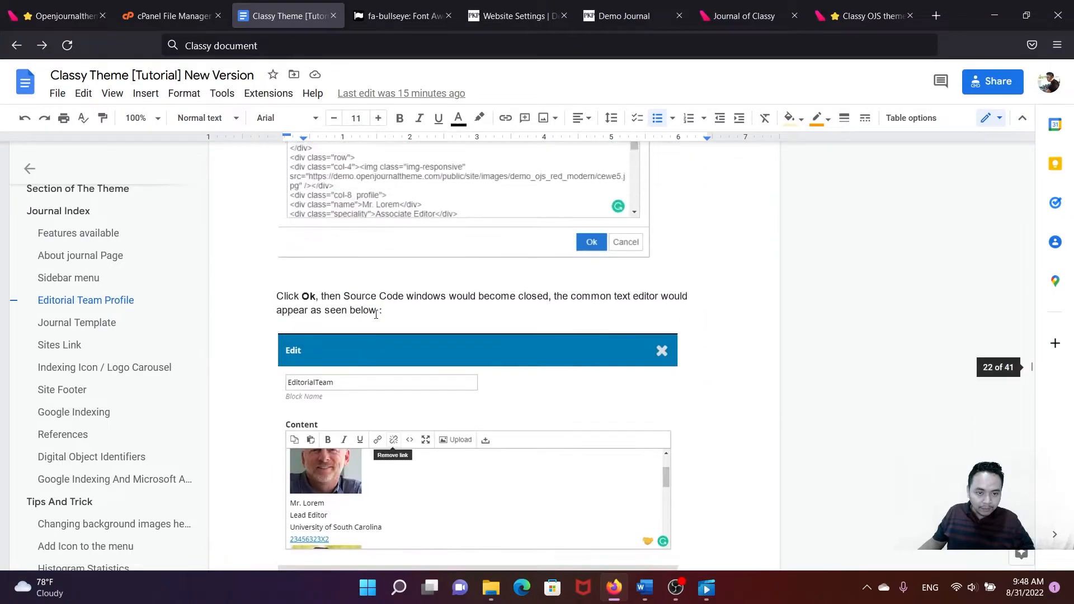
pyautogui.scroll(5, 376, 314)
pyautogui.scroll(-12, 377, 315)
pyautogui.scroll(-15, 378, 316)
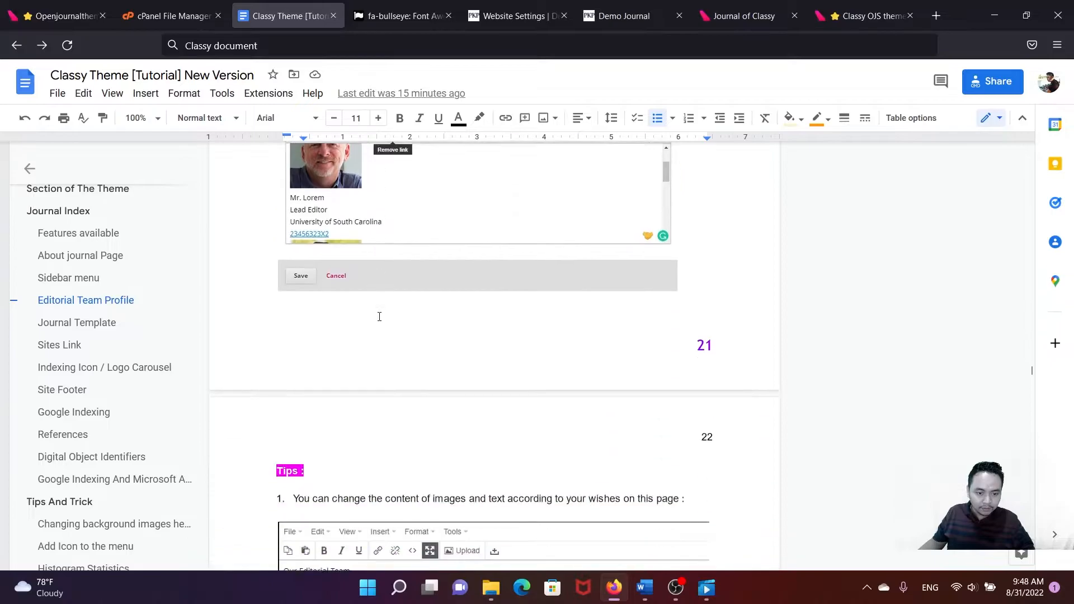
pyautogui.scroll(2, 380, 317)
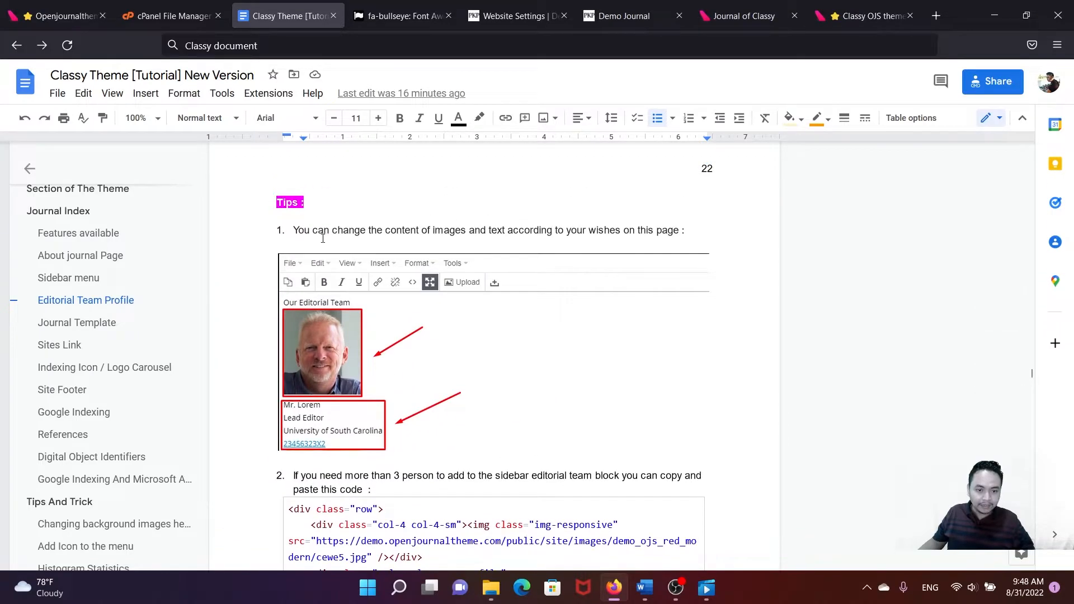
pyautogui.scroll(-10, 323, 239)
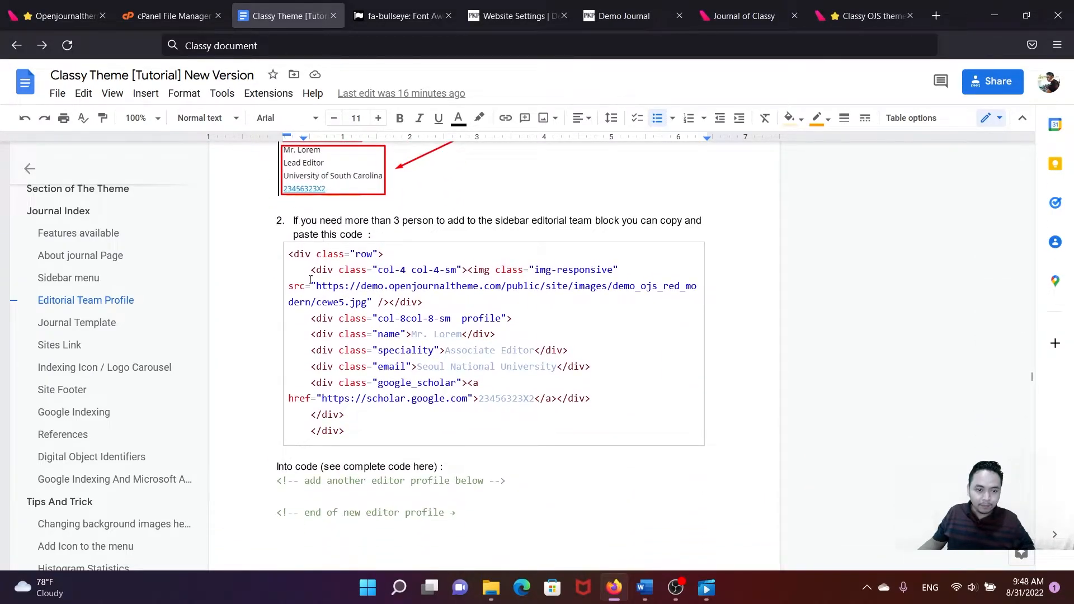
# - Copy the extra editor profile code from the document and check between which comments it has to go
pyautogui.moveTo(288, 252); pyautogui.dragTo(346, 431)
pyautogui.hotkey('ctrl', 'c')
pyautogui.scroll(-2, 394, 431)
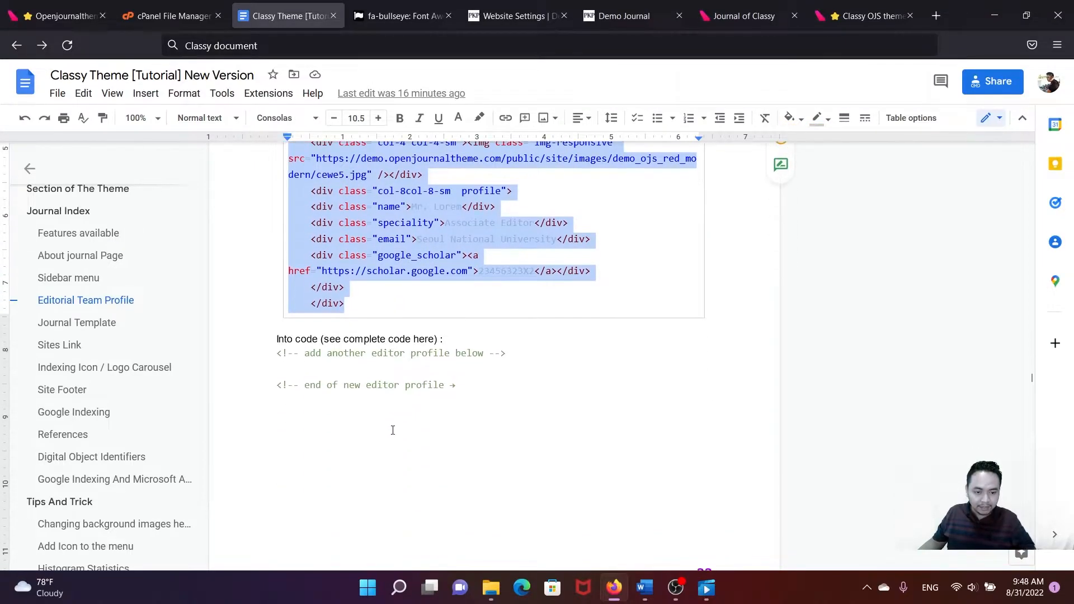
pyautogui.moveTo(278, 353); pyautogui.dragTo(426, 386)
pyautogui.click(356, 369)
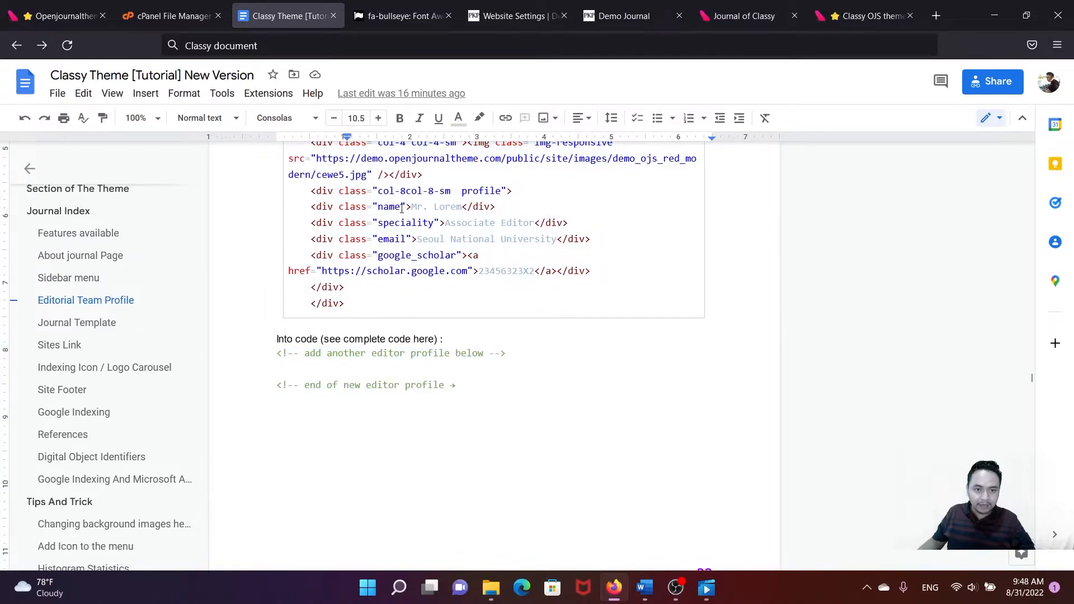
# - Return to Website Settings and open the editorialteam custom block's HTML source for editing
pyautogui.click(495, 22)
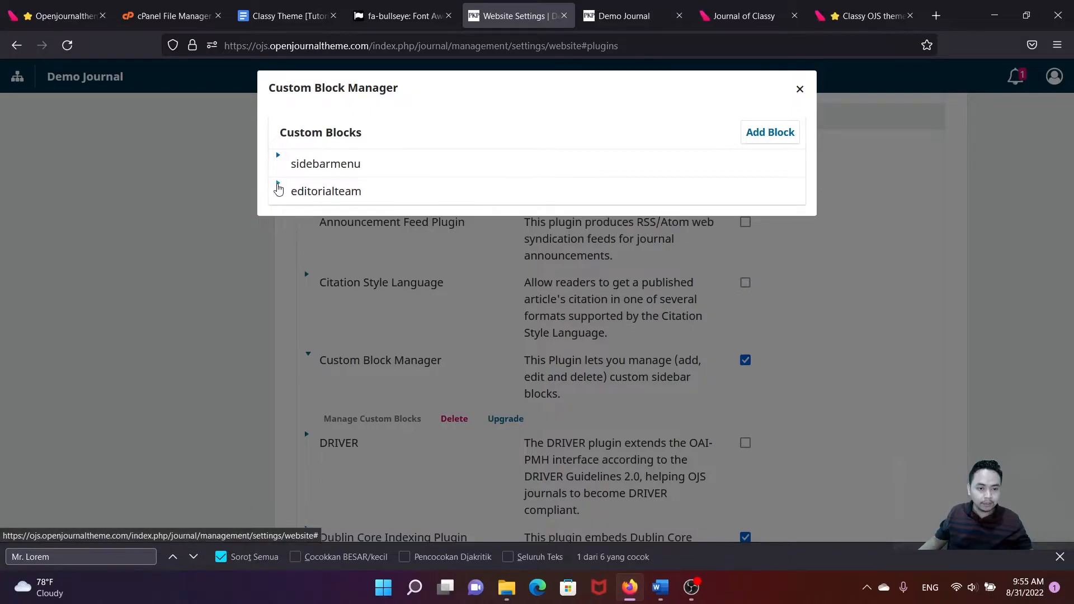
pyautogui.click(278, 186)
pyautogui.click(303, 216)
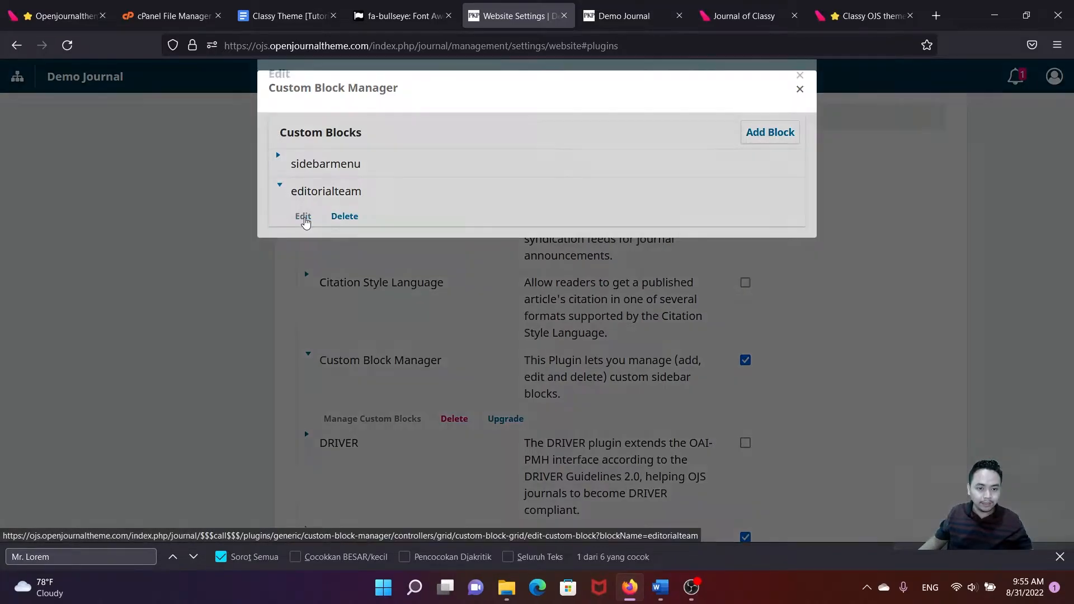
pyautogui.click(440, 205)
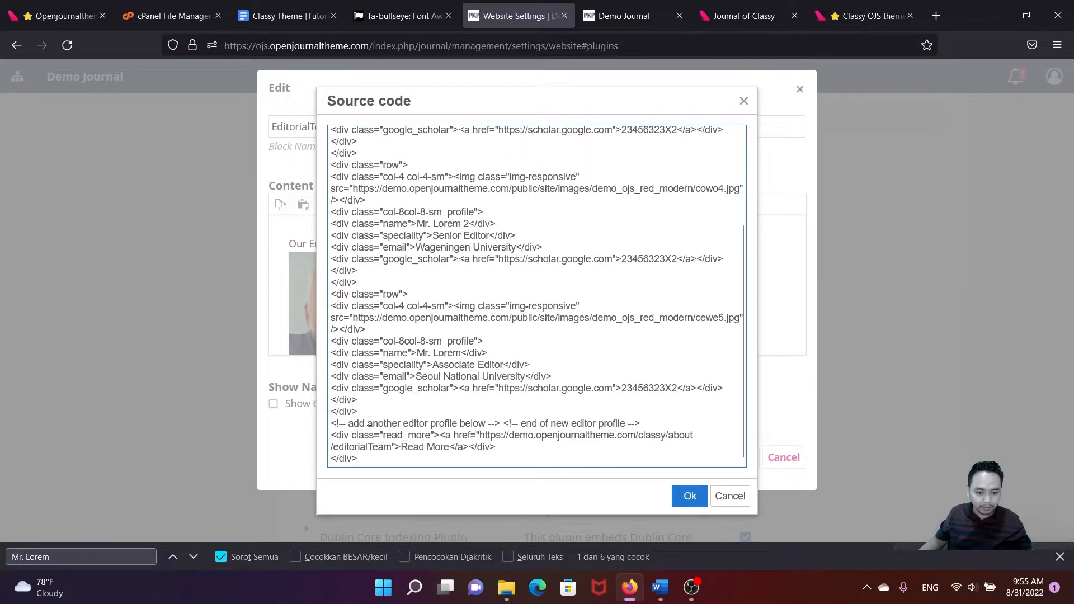
# - Paste the copied profile code between the "add another editor profile below" and "end of new editor profile" comments
pyautogui.moveTo(331, 424); pyautogui.dragTo(642, 424)
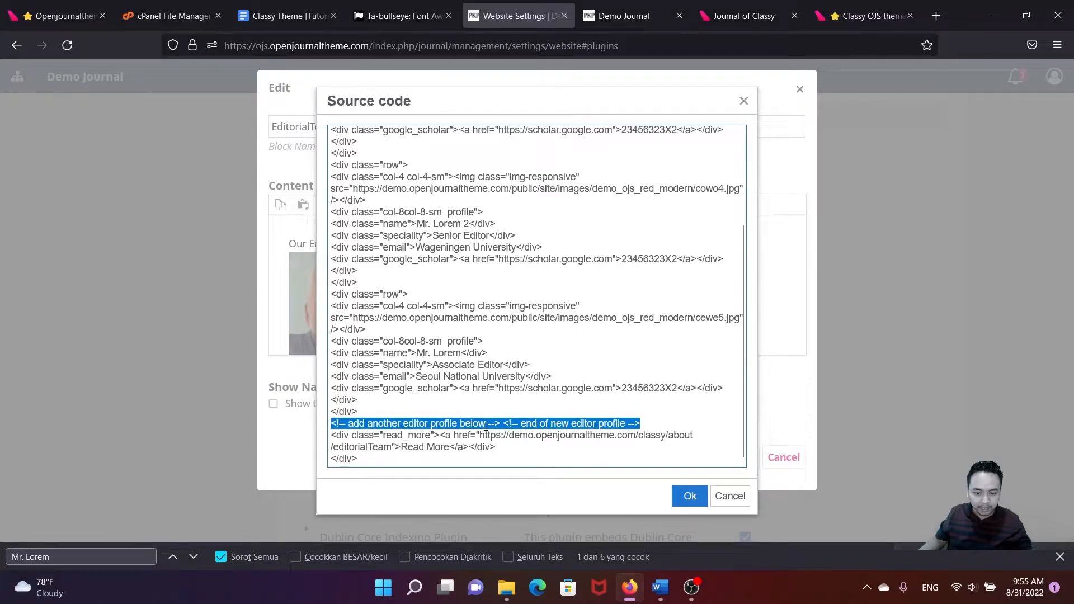
pyautogui.click(503, 425)
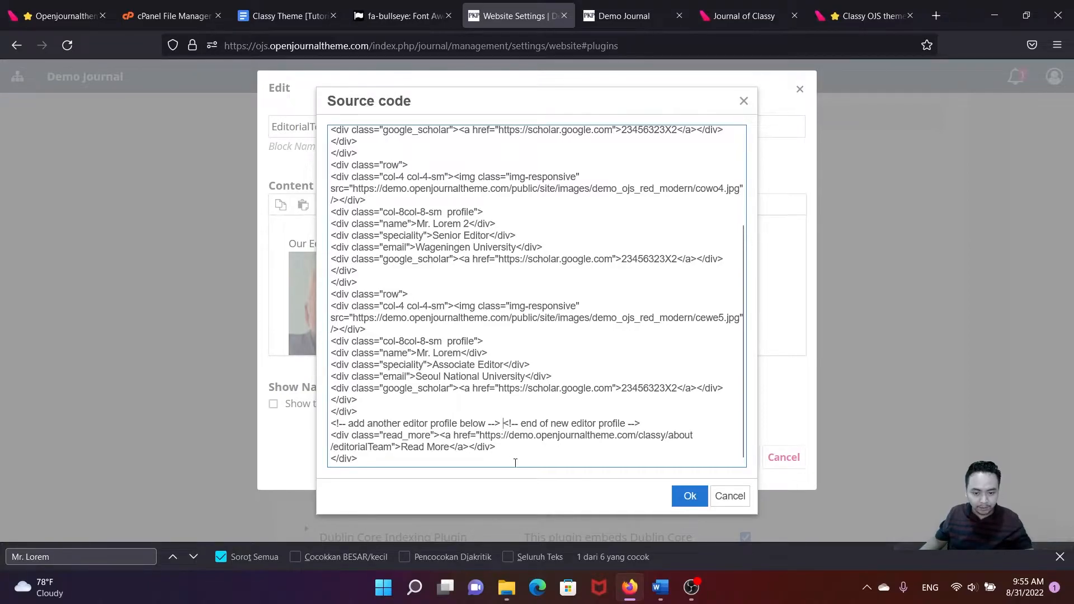
pyautogui.hotkey('ctrl', 'v')
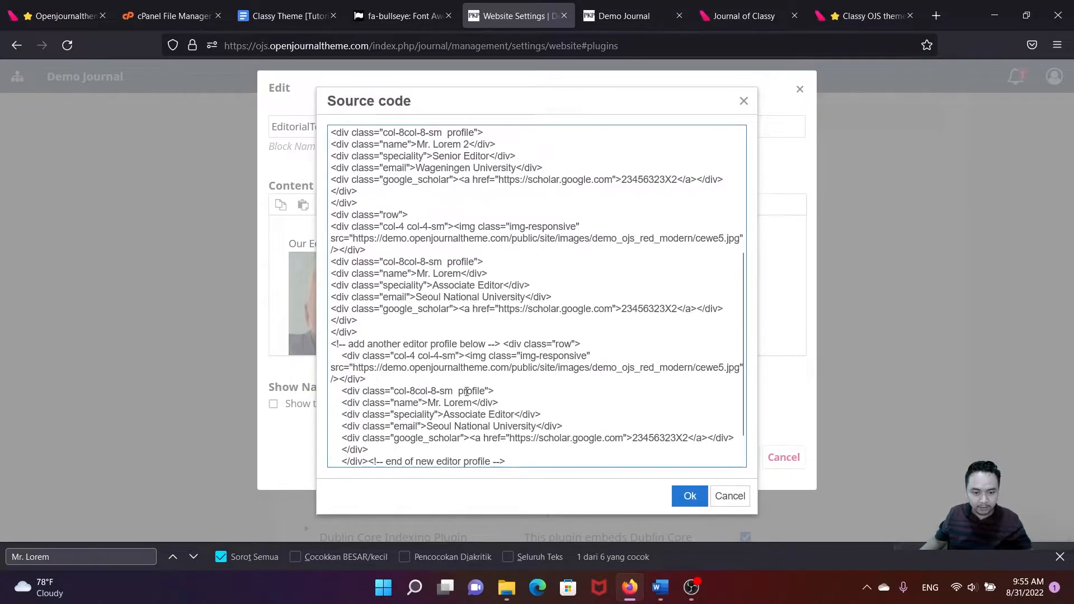
pyautogui.scroll(-1, 616, 392)
# - Apply the source code with the added profile, review the block content and save the block
pyautogui.click(689, 497)
pyautogui.scroll(-10, 492, 319)
pyautogui.scroll(-1, 489, 321)
pyautogui.scroll(2, 410, 324)
pyautogui.scroll(-1, 383, 334)
pyautogui.scroll(1, 377, 326)
pyautogui.scroll(-2, 358, 325)
pyautogui.scroll(2, 380, 314)
pyautogui.click(743, 458)
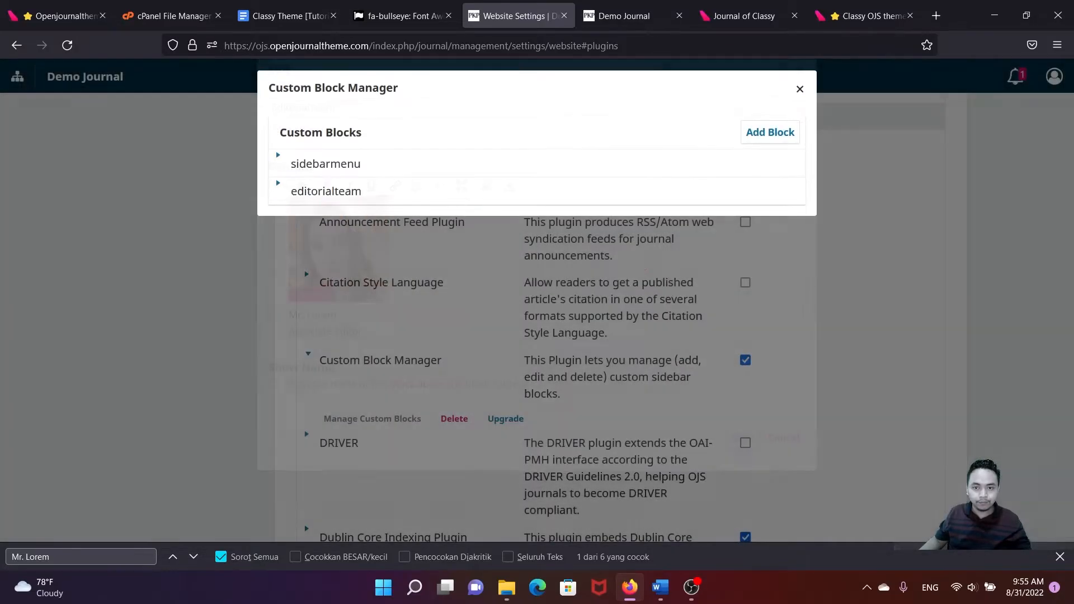
# - Reload the Demo Journal homepage and check the Our Editorial Team block for the additional profile
pyautogui.click(624, 16)
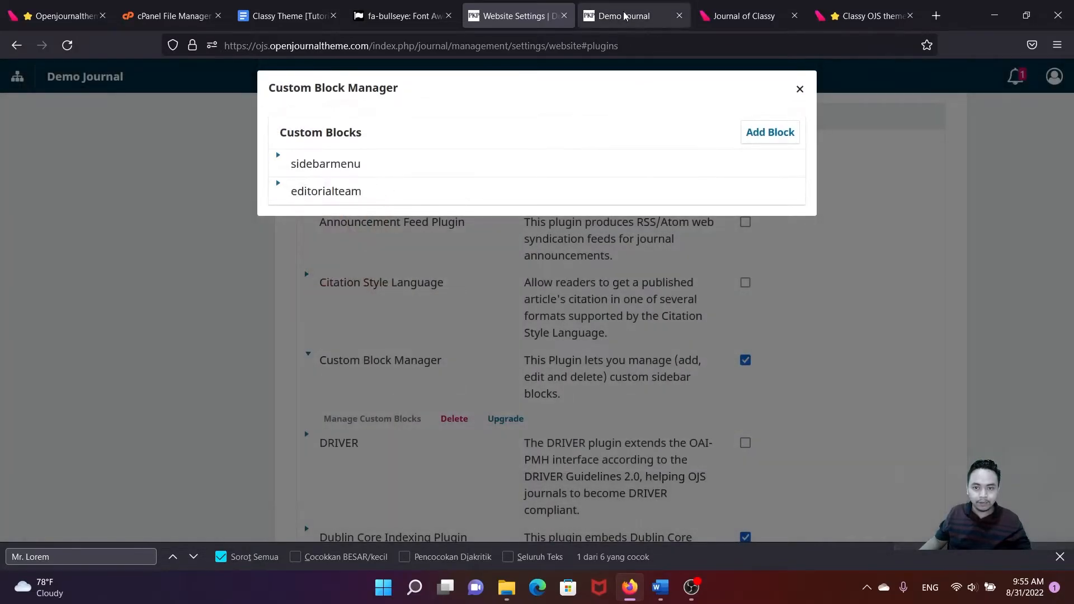
pyautogui.click(67, 45)
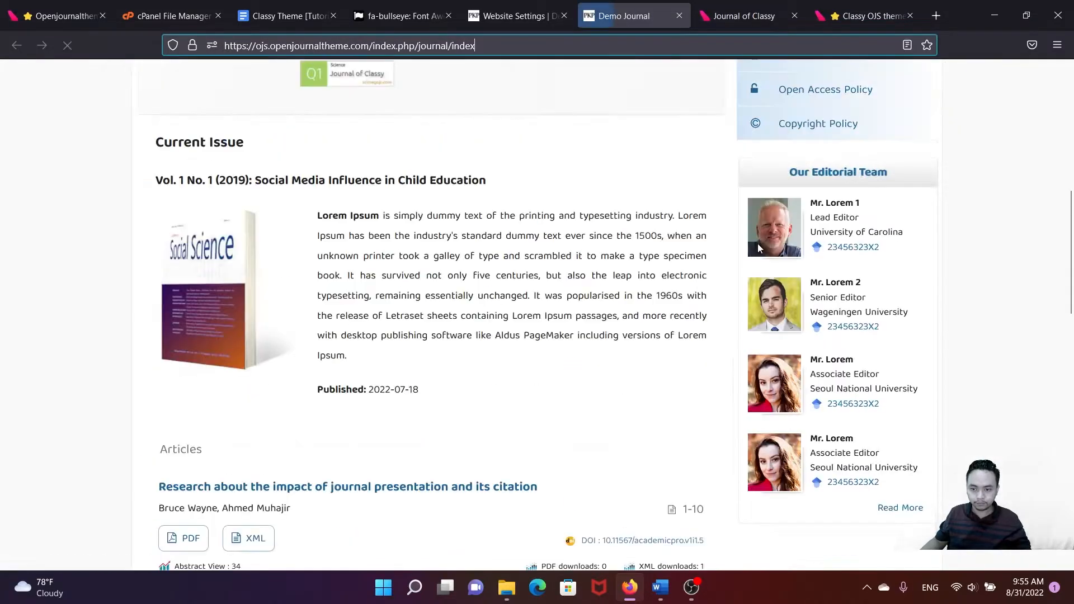
pyautogui.scroll(-3, 812, 300)
pyautogui.scroll(4, 840, 310)
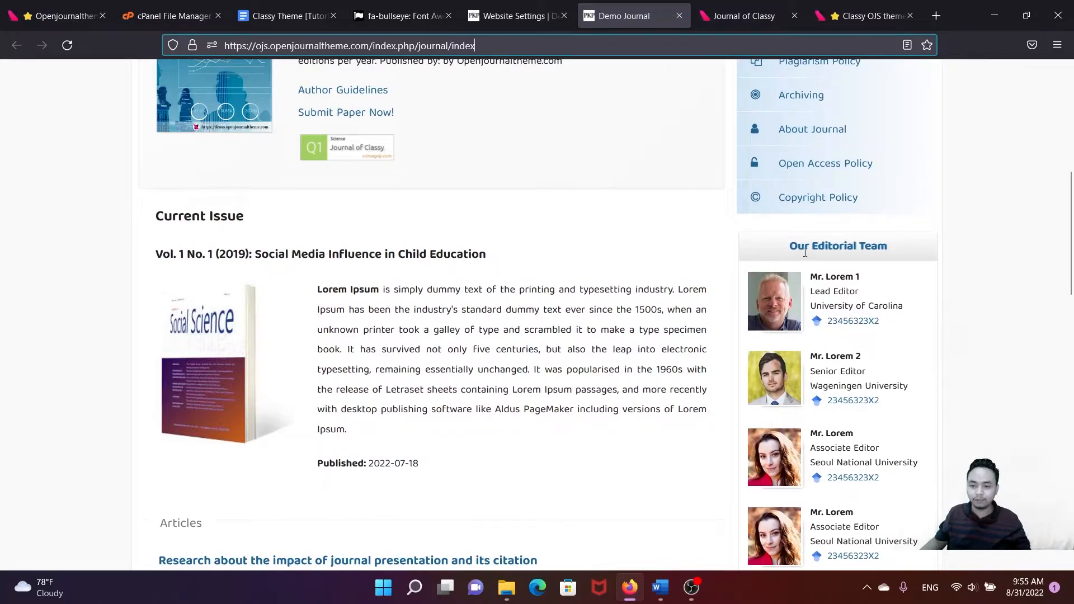
# - Switch to the Classy Theme tutorial document and go to the detail steps of its Journal Template section
pyautogui.scroll(-3, 863, 254)
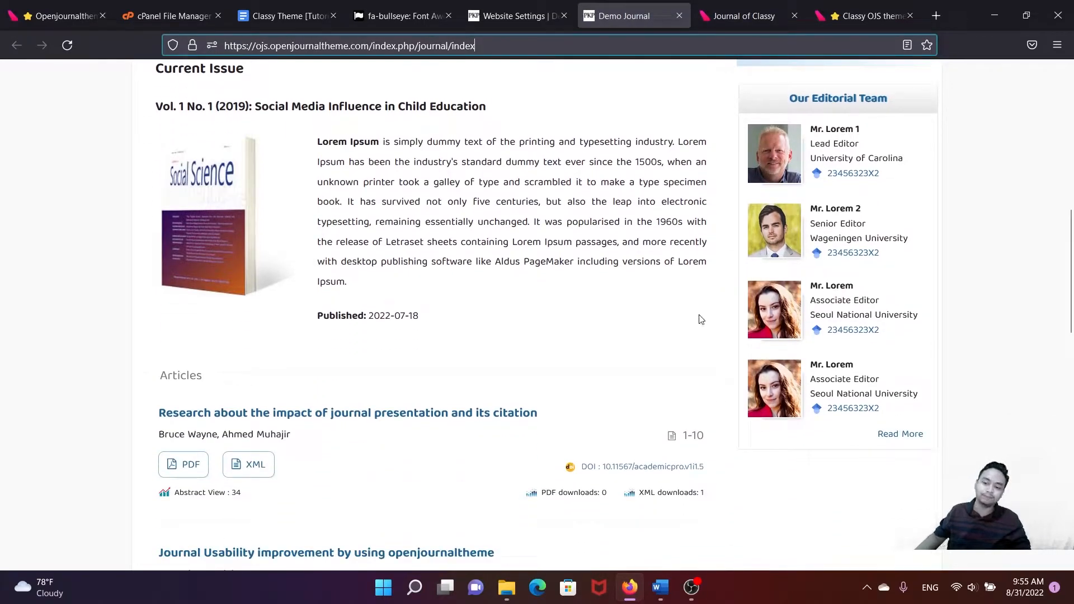
pyautogui.click(269, 18)
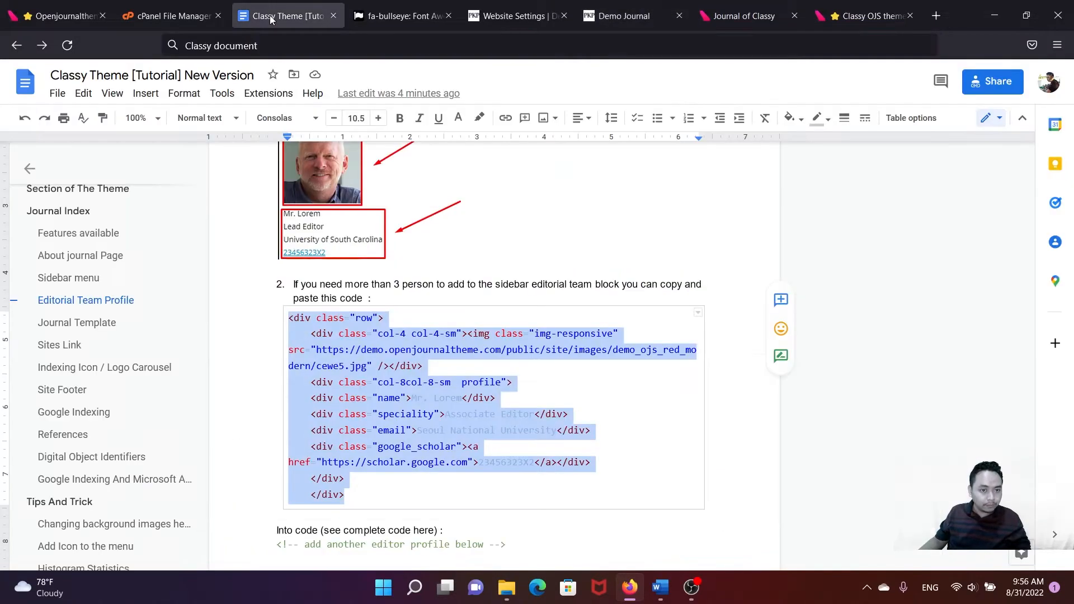
pyautogui.click(86, 324)
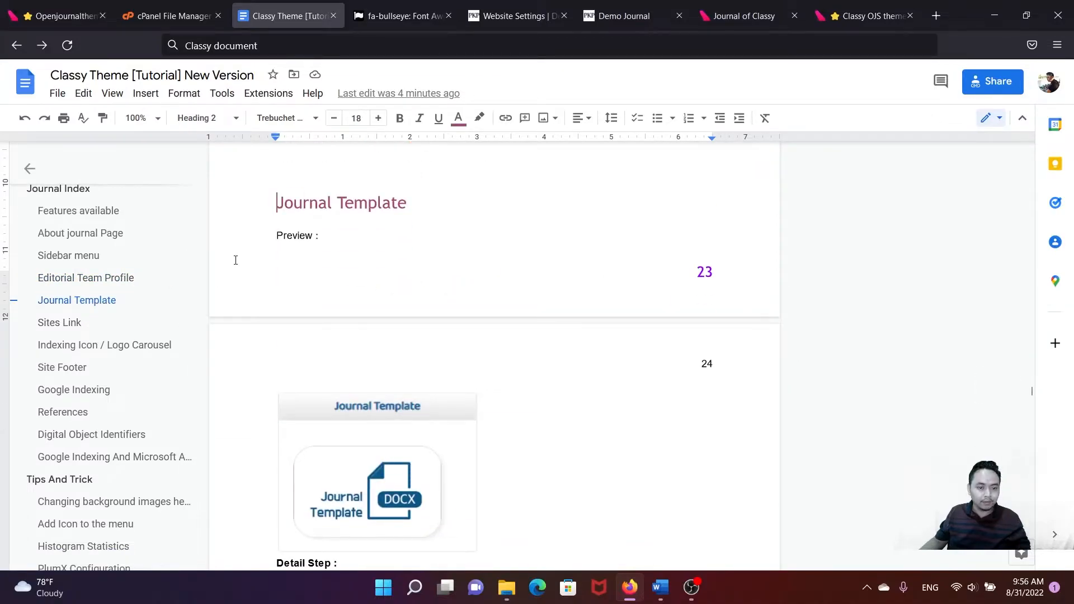
pyautogui.scroll(-3, 326, 227)
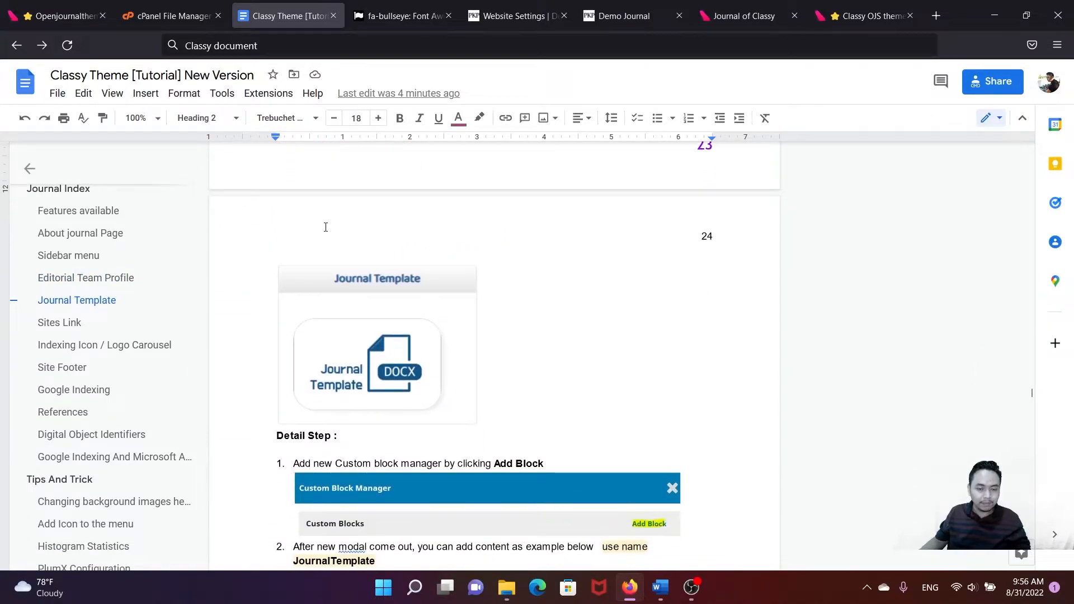
pyautogui.scroll(-2, 326, 228)
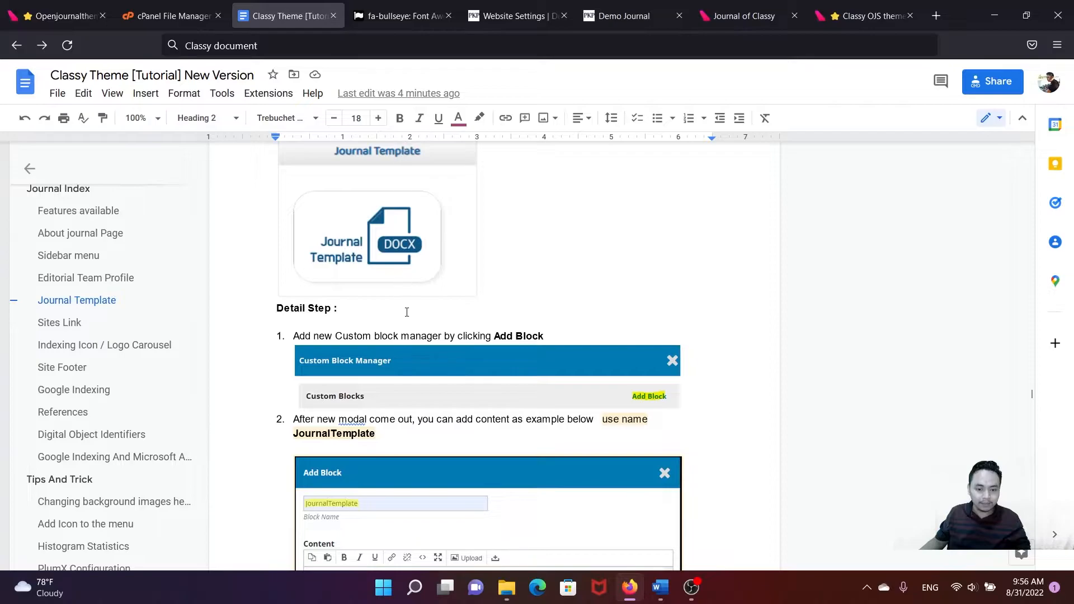
pyautogui.scroll(-1, 405, 360)
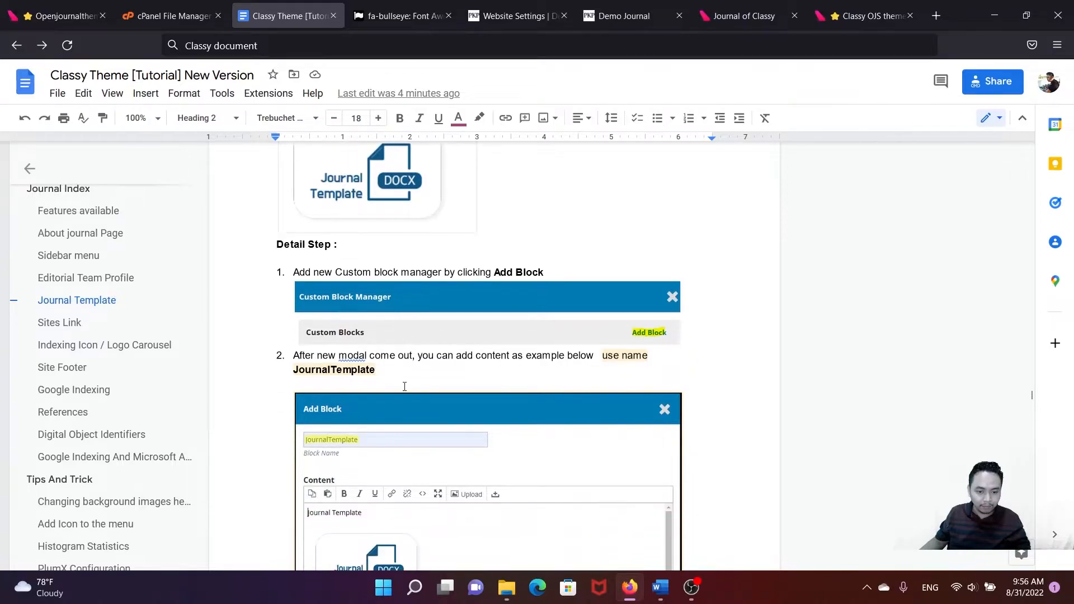
# - Copy the block name JournalTemplate from step 2 of the Journal Template instructions
pyautogui.click(377, 370)
pyautogui.hotkey('shift', 'Left')
pyautogui.hotkey('shift', 'Left')
pyautogui.hotkey('shift', 'Left')
pyautogui.hotkey('shift', 'Left')
pyautogui.hotkey('shift', 'Left')
pyautogui.hotkey('shift', 'Left')
pyautogui.hotkey('shift', 'Left')
pyautogui.hotkey('shift', 'Left')
pyautogui.hotkey('shift', 'Left')
pyautogui.hotkey('shift', 'Left')
pyautogui.hotkey('shift', 'Left')
pyautogui.hotkey('shift', 'Left')
pyautogui.hotkey('shift', 'Left')
pyautogui.hotkey('shift', 'Left')
pyautogui.hotkey('shift', 'Left')
pyautogui.hotkey('ctrl', 'c')
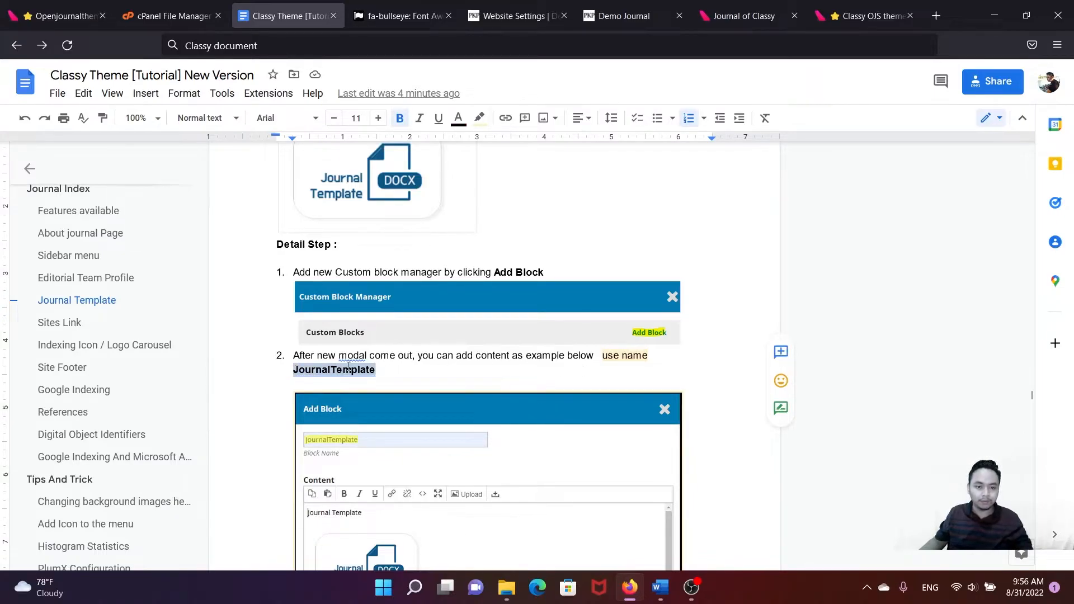
# - Return to Website Settings and start a new custom block with the copied name JournalTemplate
pyautogui.click(496, 15)
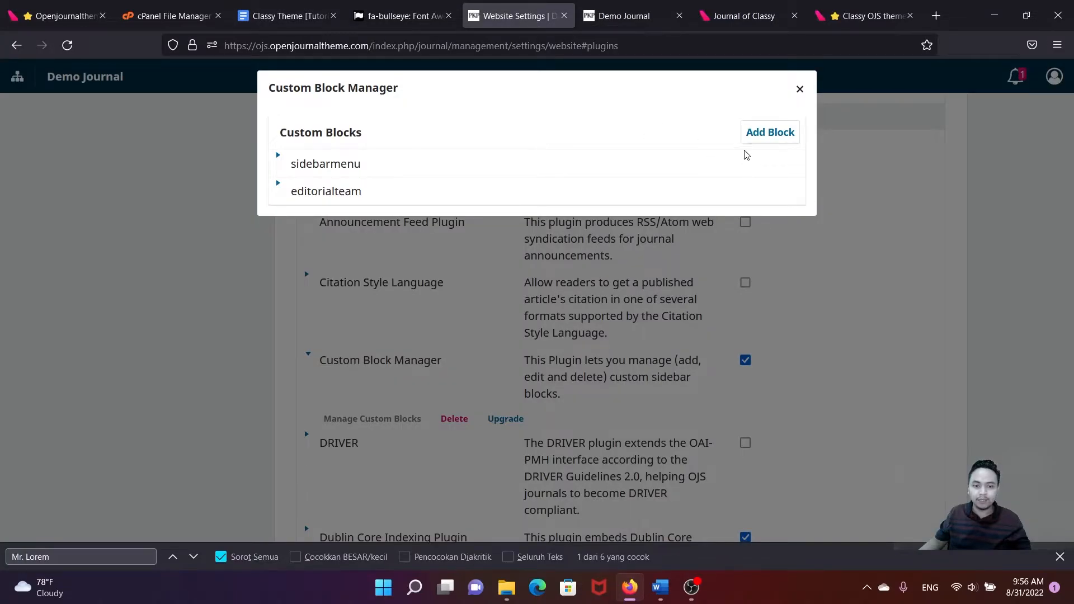
pyautogui.click(769, 133)
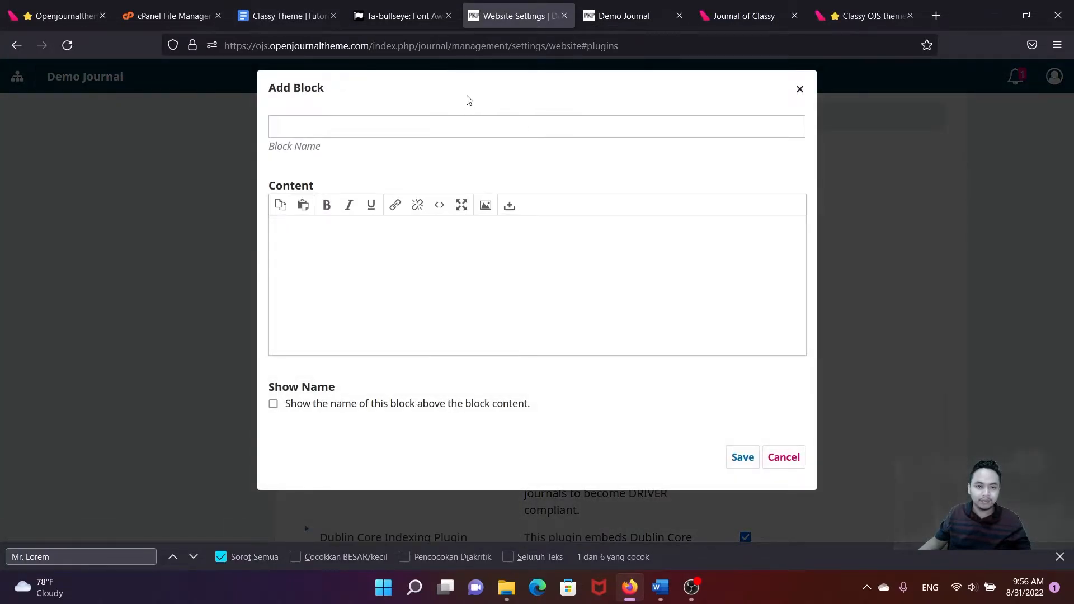
pyautogui.click(341, 127)
pyautogui.hotkey('ctrl', 'v')
# - Copy the Article Template HTML code, from the title div through the image paragraph, out of the tutorial document's Journal Template section
pyautogui.click(290, 17)
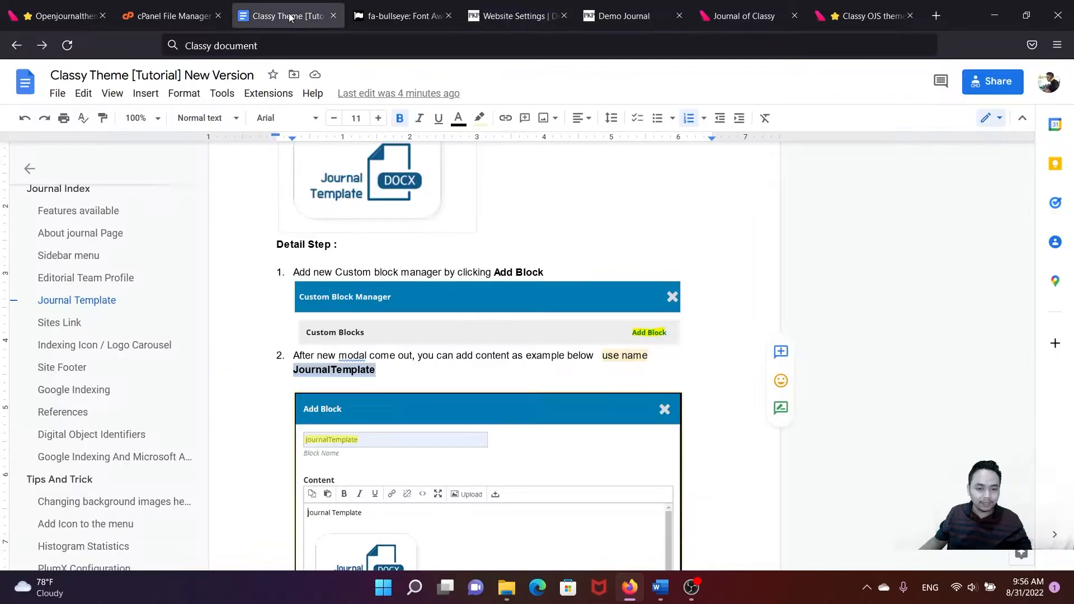
pyautogui.scroll(-9, 466, 390)
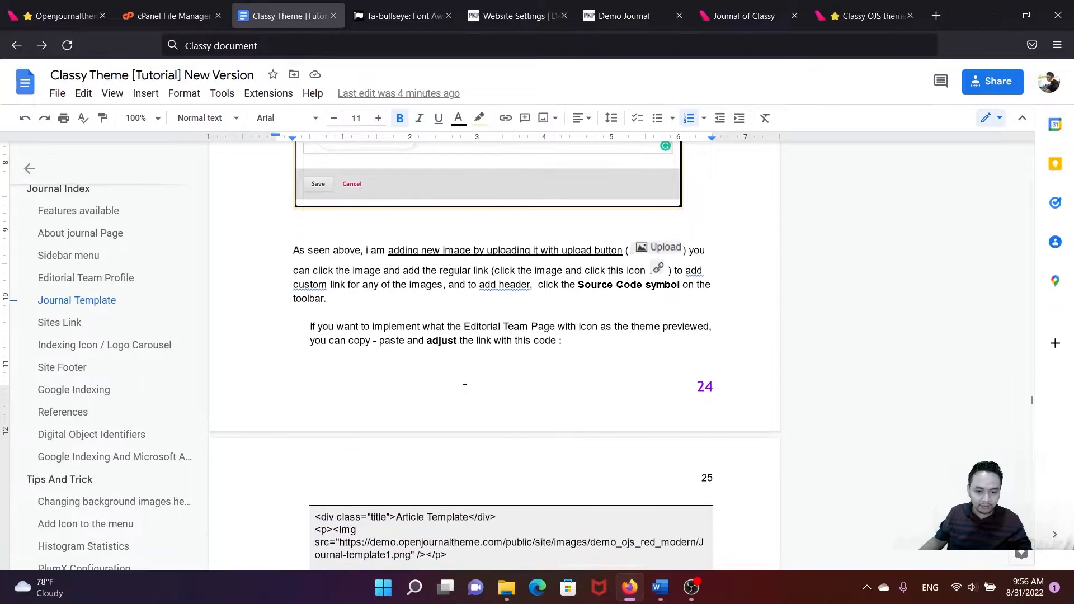
pyautogui.scroll(-3, 465, 389)
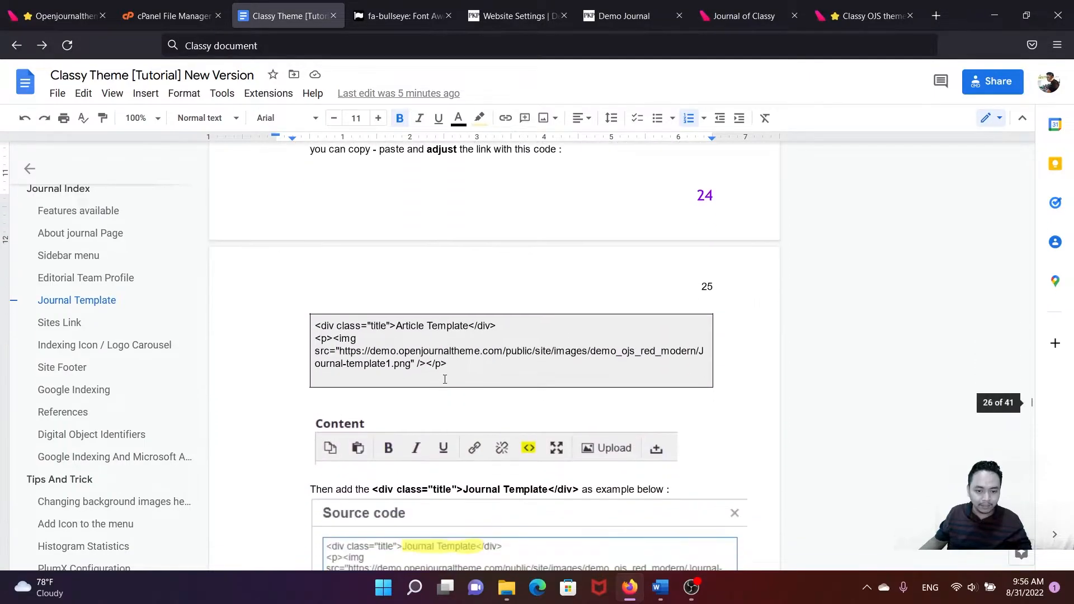
pyautogui.scroll(2, 443, 368)
pyautogui.scroll(5, 442, 372)
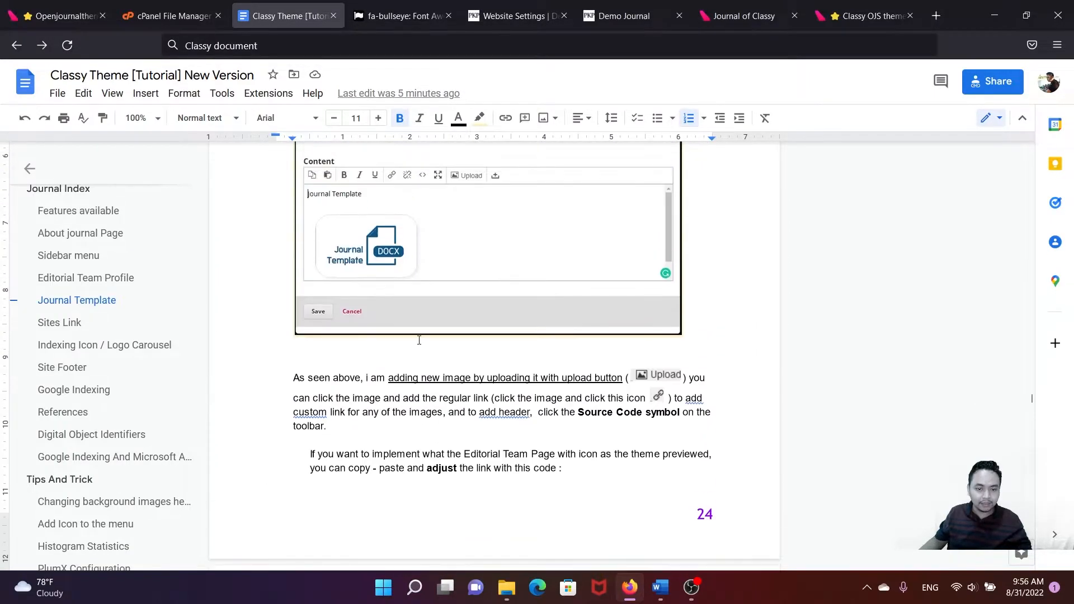
pyautogui.scroll(-8, 400, 364)
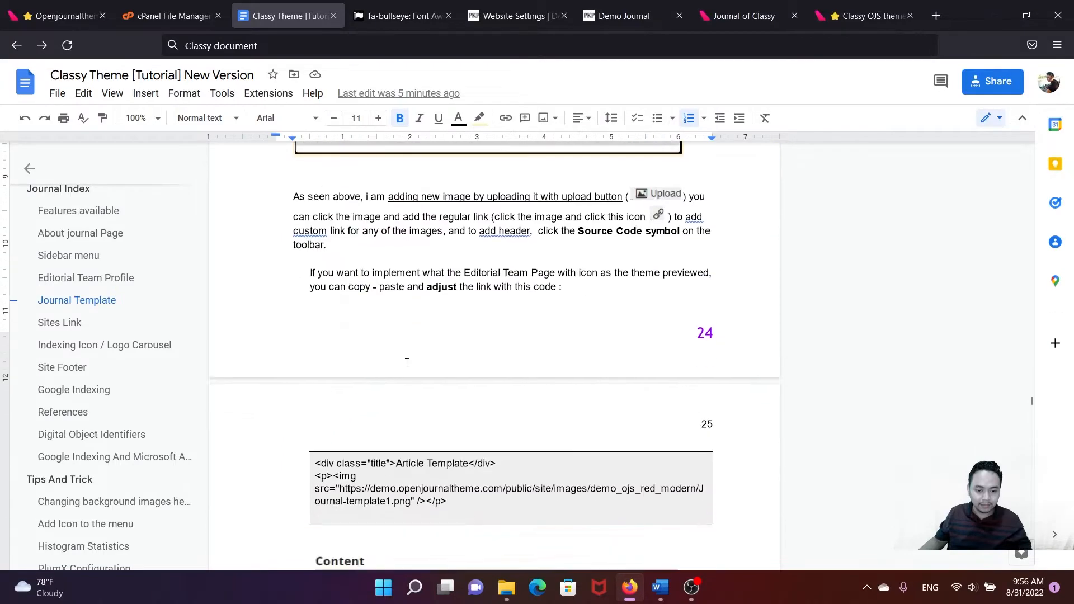
pyautogui.moveTo(317, 326); pyautogui.dragTo(450, 364)
pyautogui.hotkey('ctrl', 'c')
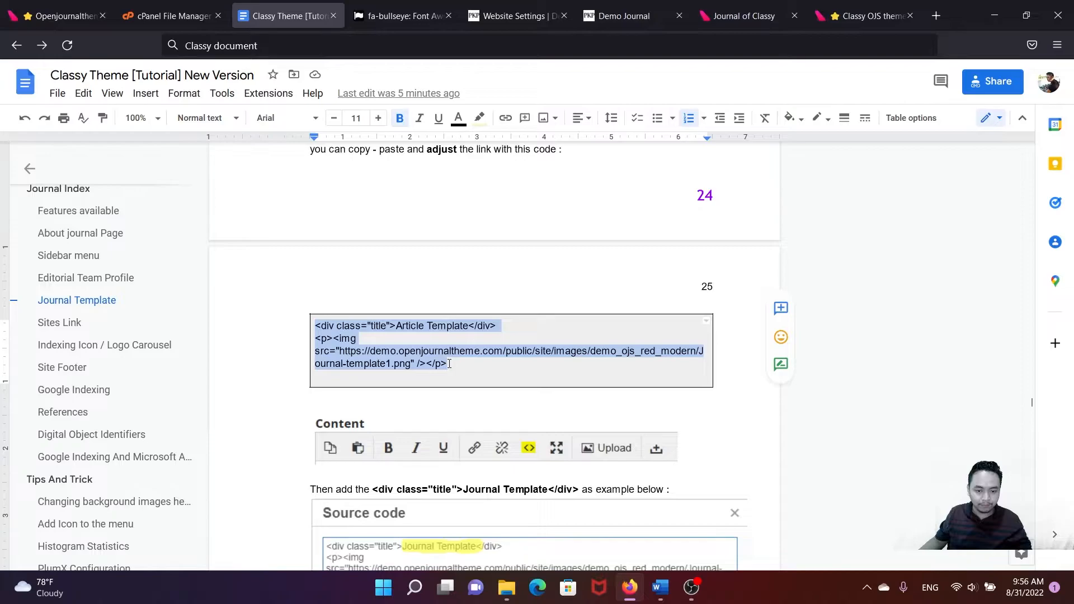
# - Paste the copied Article Template code into the JournalTemplate block's HTML source and apply it
pyautogui.click(513, 17)
pyautogui.click(437, 246)
pyautogui.click(440, 209)
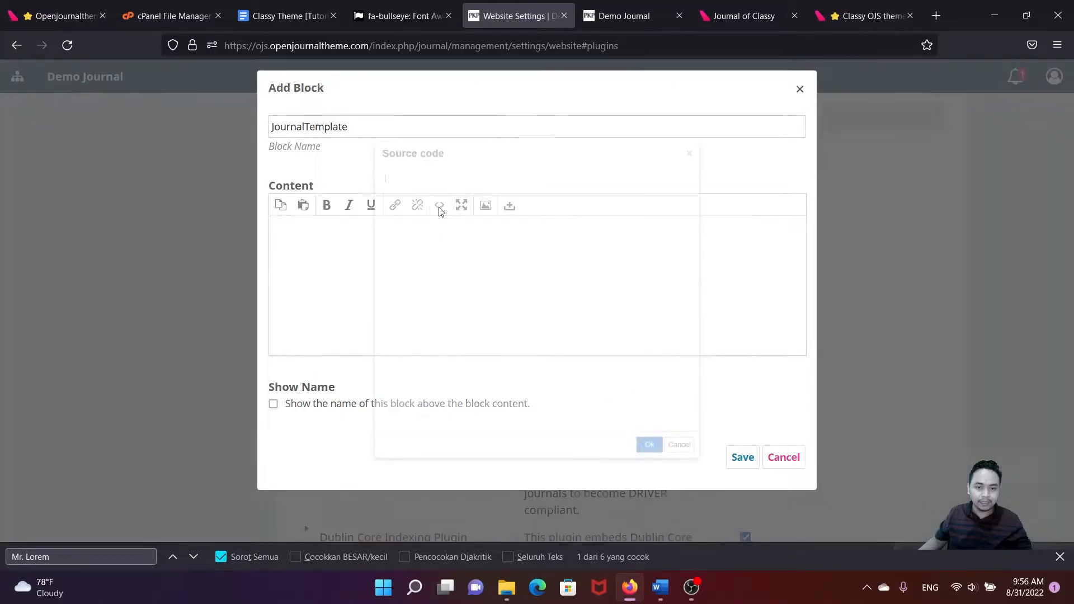
pyautogui.hotkey('ctrl', 'v')
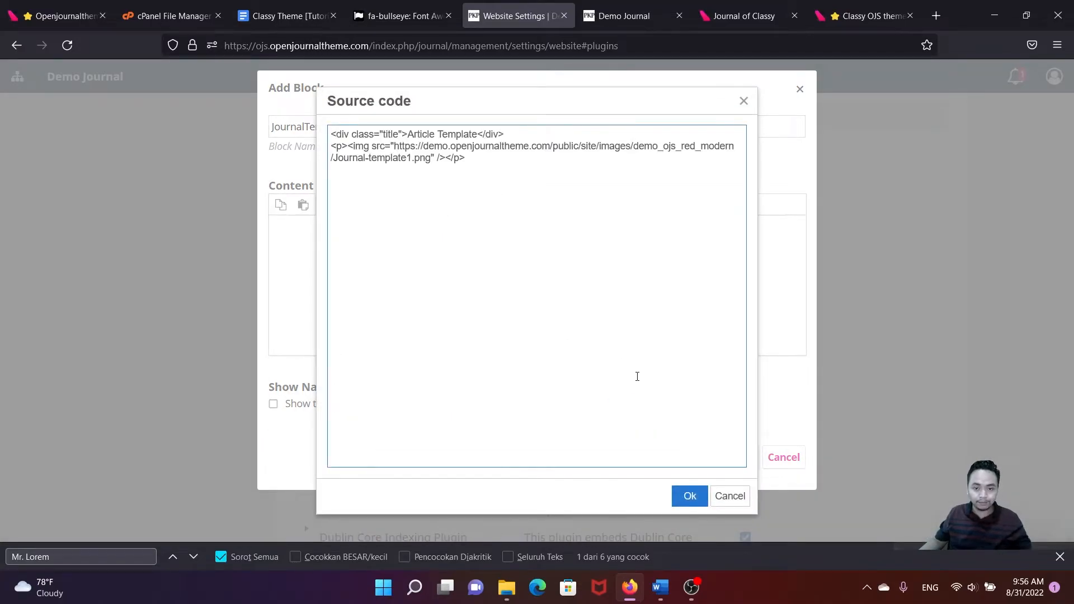
pyautogui.click(690, 494)
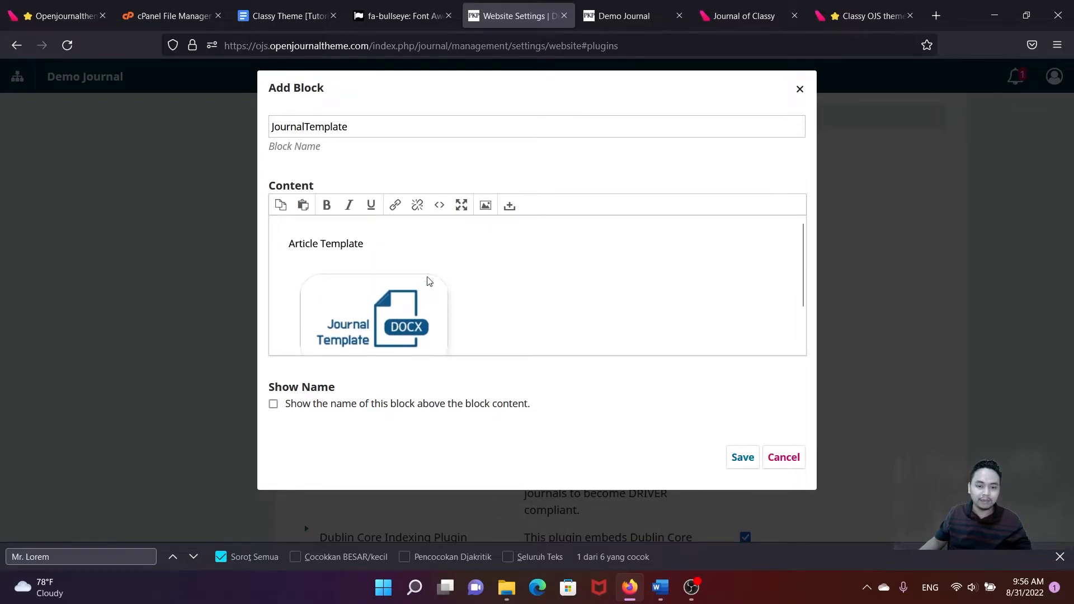
# - Select the Journal Template image in the block content and copy the Journal of Classy demo site's address
pyautogui.click(744, 16)
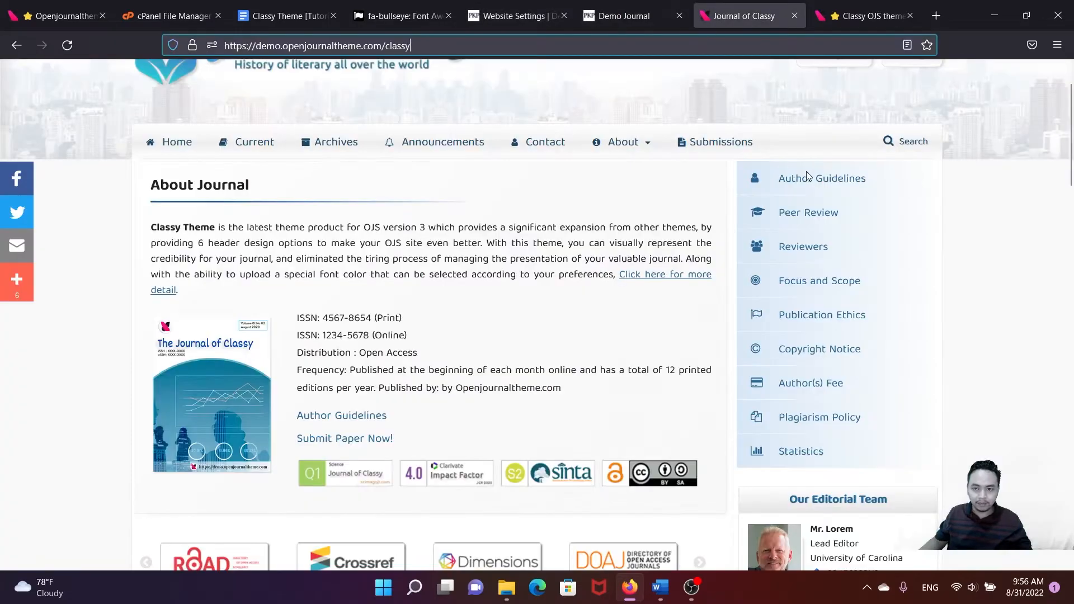
pyautogui.click(519, 13)
pyautogui.scroll(-2, 414, 307)
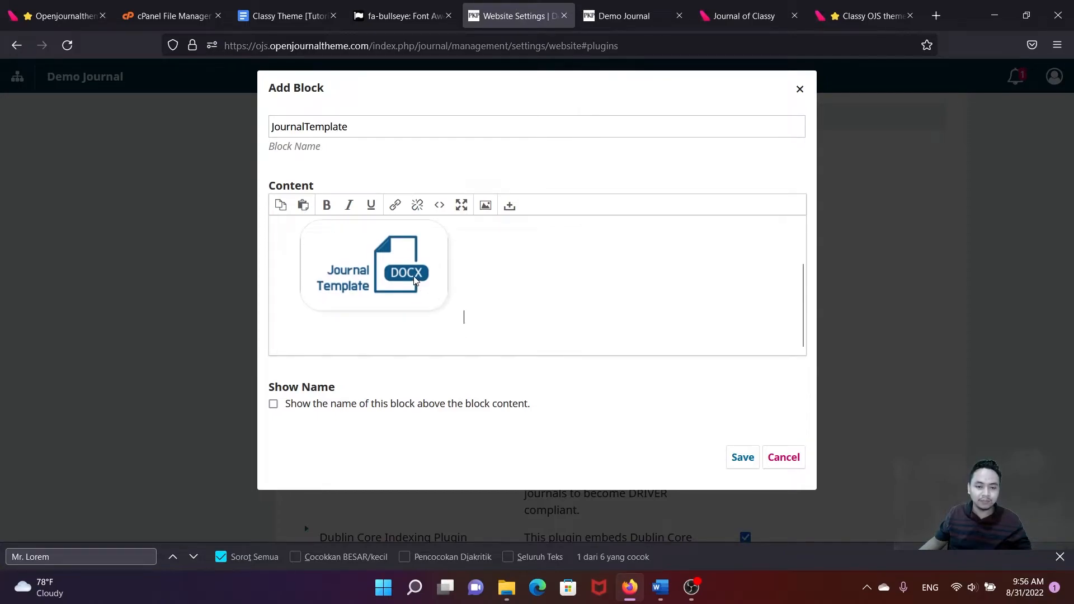
pyautogui.click(411, 279)
pyautogui.scroll(2, 411, 272)
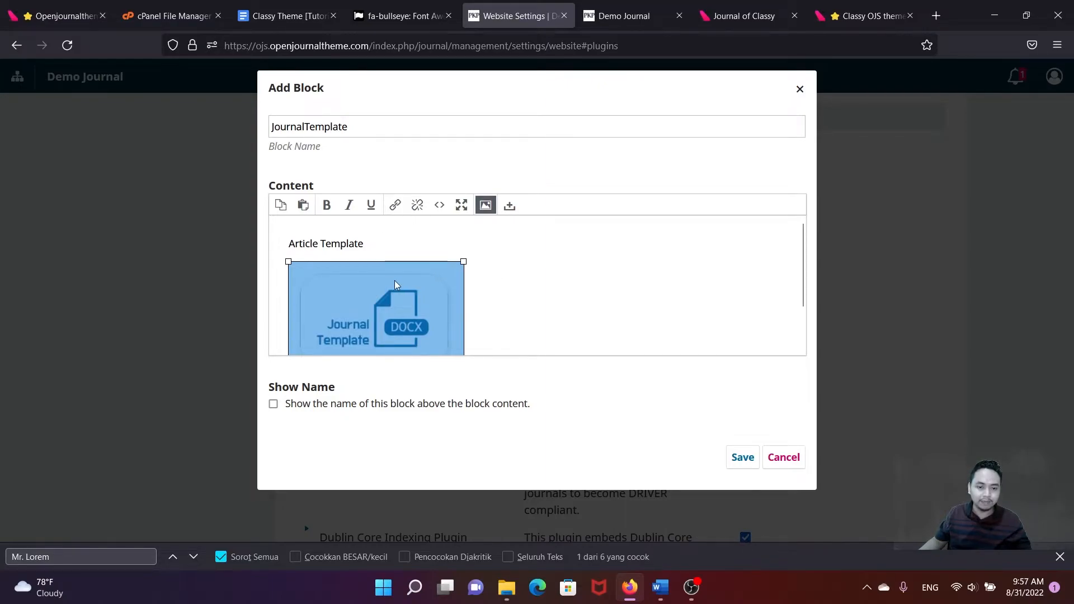
pyautogui.click(618, 15)
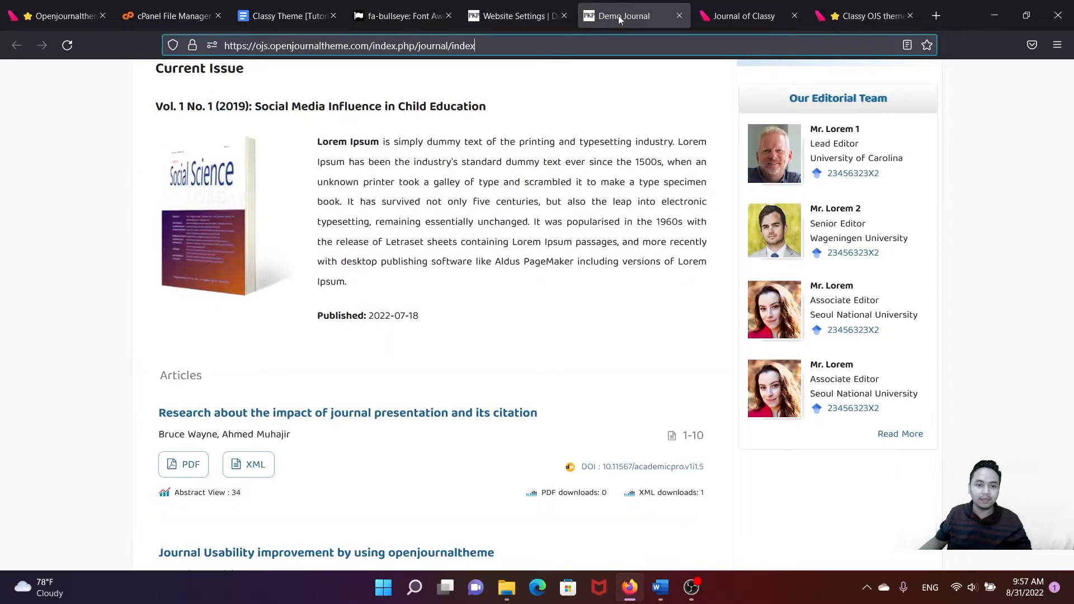
pyautogui.click(744, 12)
pyautogui.moveTo(411, 45); pyautogui.dragTo(224, 46)
pyautogui.hotkey('ctrl', 'c')
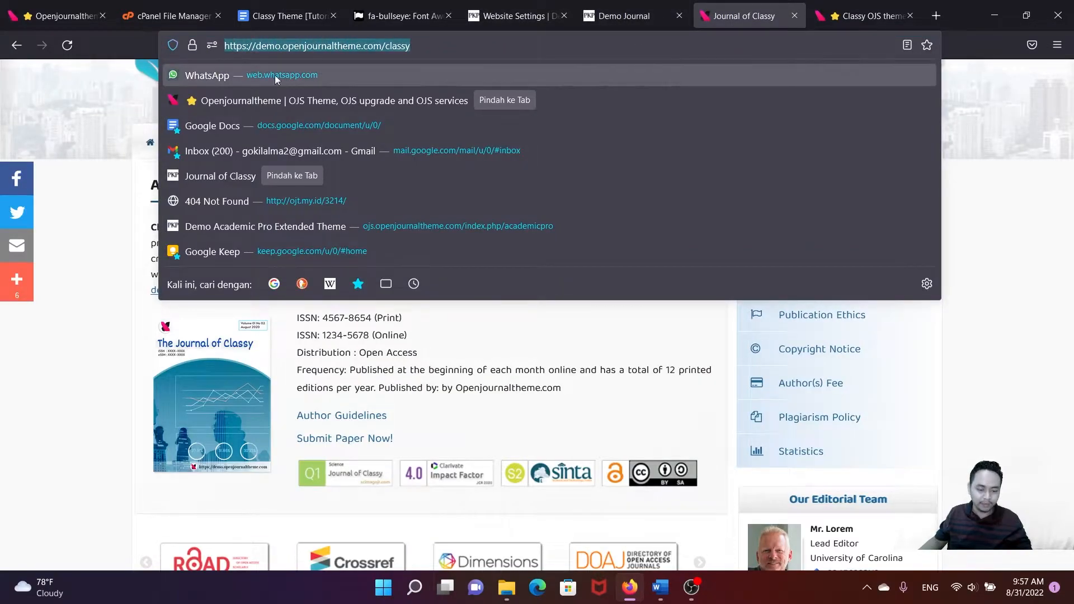
pyautogui.click(490, 12)
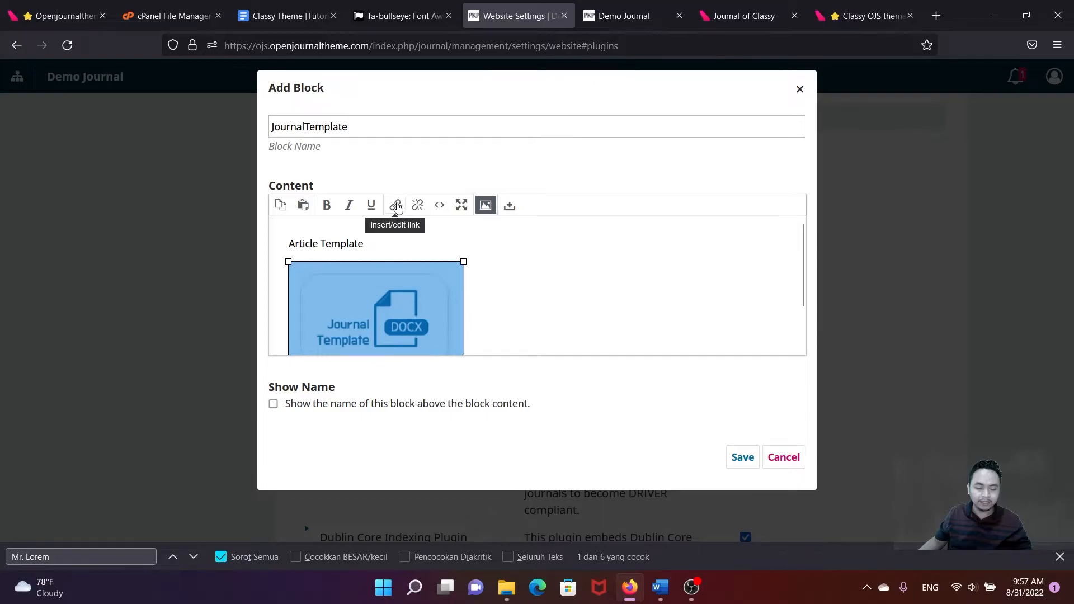
pyautogui.click(396, 207)
pyautogui.hotkey('ctrl', 'v')
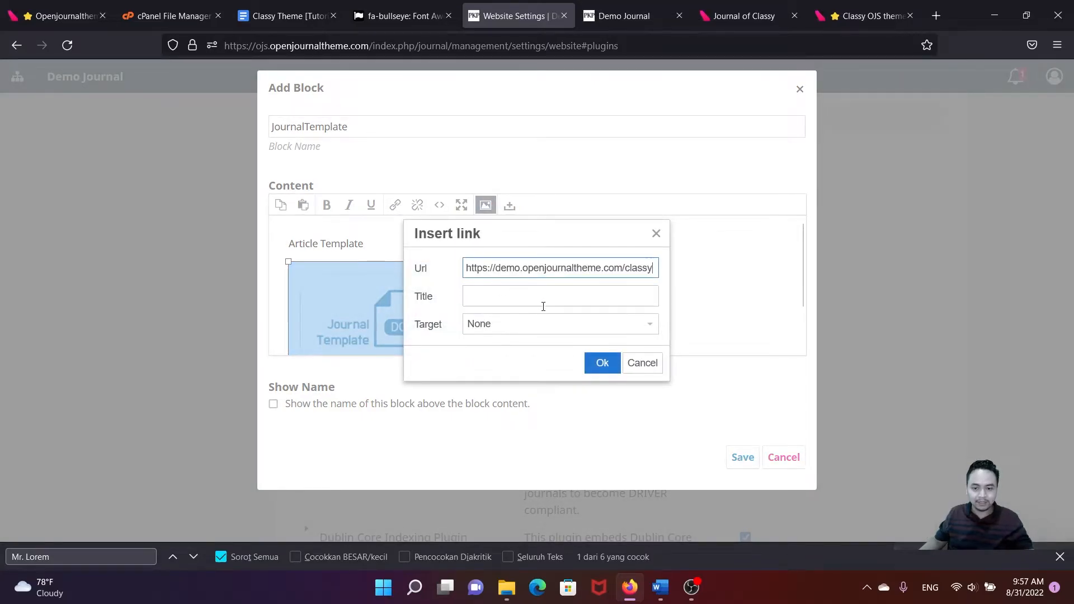
pyautogui.click(602, 365)
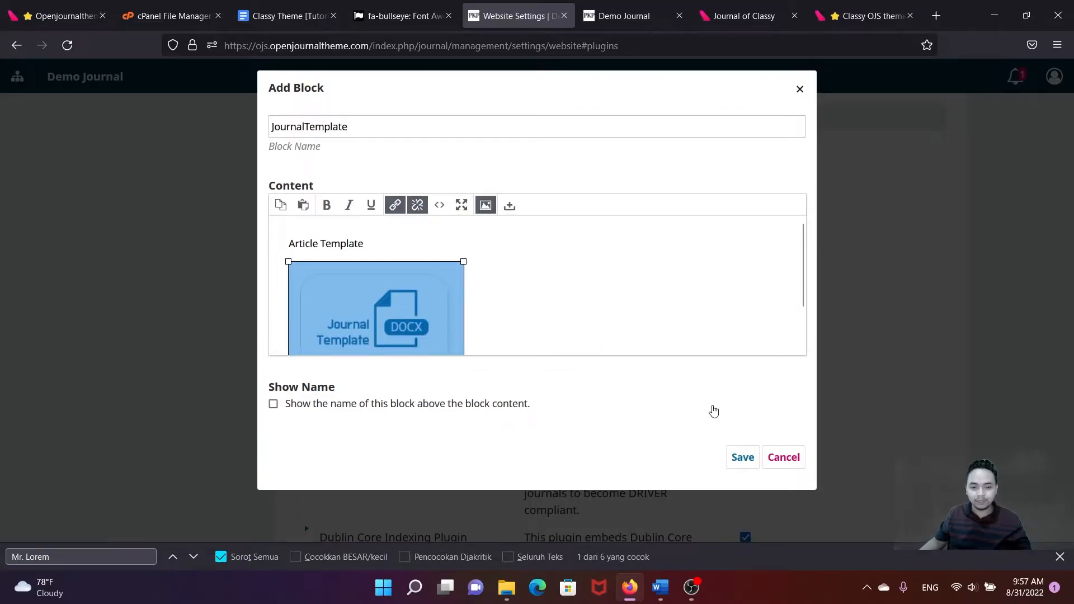
pyautogui.click(743, 458)
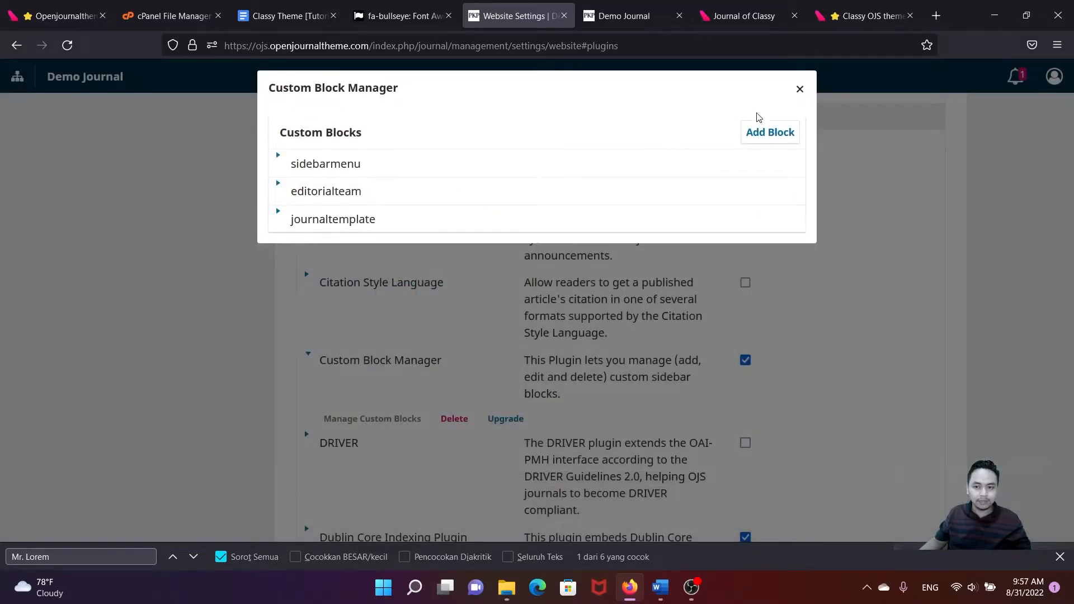
# - Close the Custom Block Manager and bring up the sidebar block list in the reloaded Appearance setup settings
pyautogui.click(800, 89)
pyautogui.scroll(15, 753, 252)
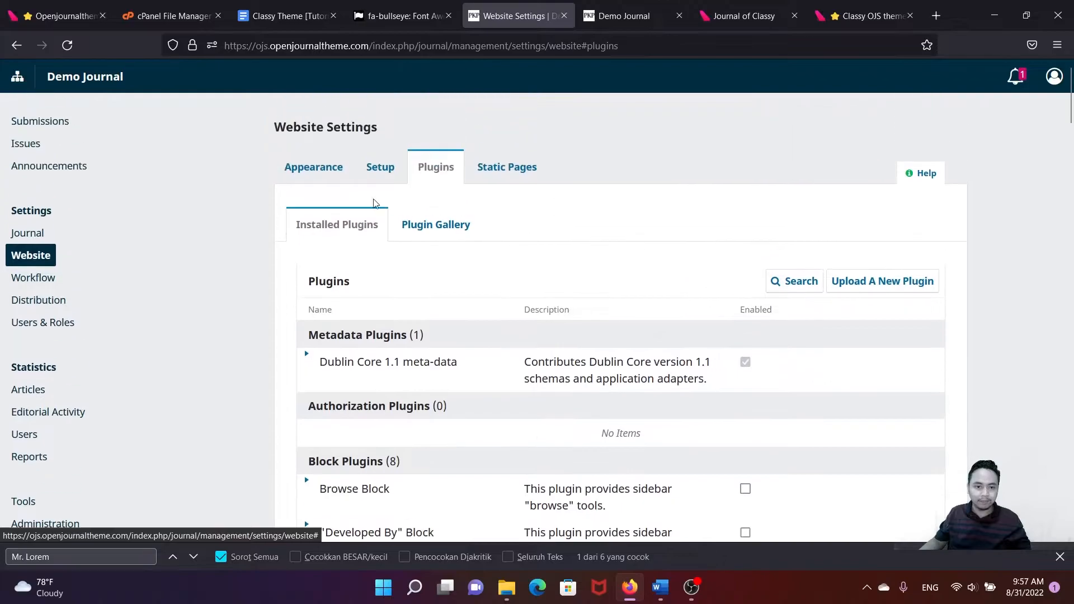
pyautogui.click(314, 169)
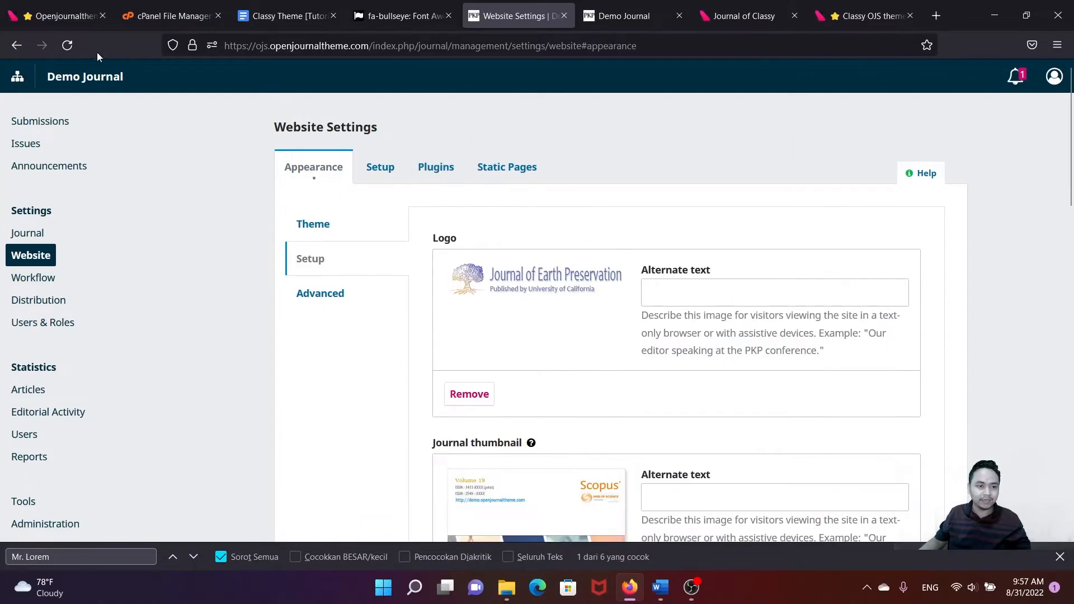
pyautogui.click(67, 47)
pyautogui.scroll(-5, 504, 249)
pyautogui.scroll(-3, 504, 252)
pyautogui.scroll(8, 319, 246)
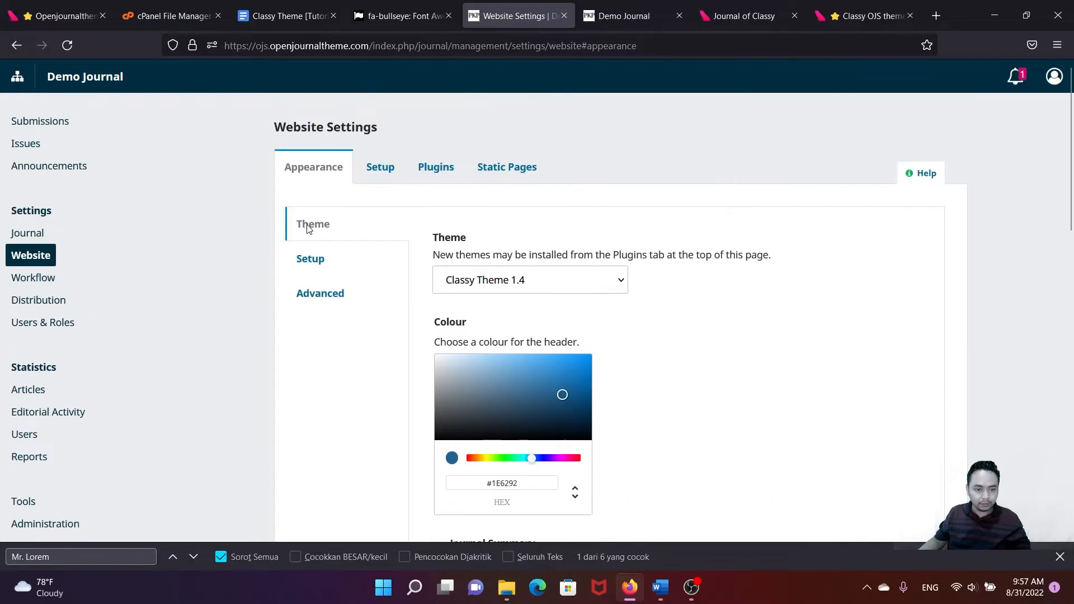
pyautogui.click(312, 267)
pyautogui.scroll(-15, 525, 349)
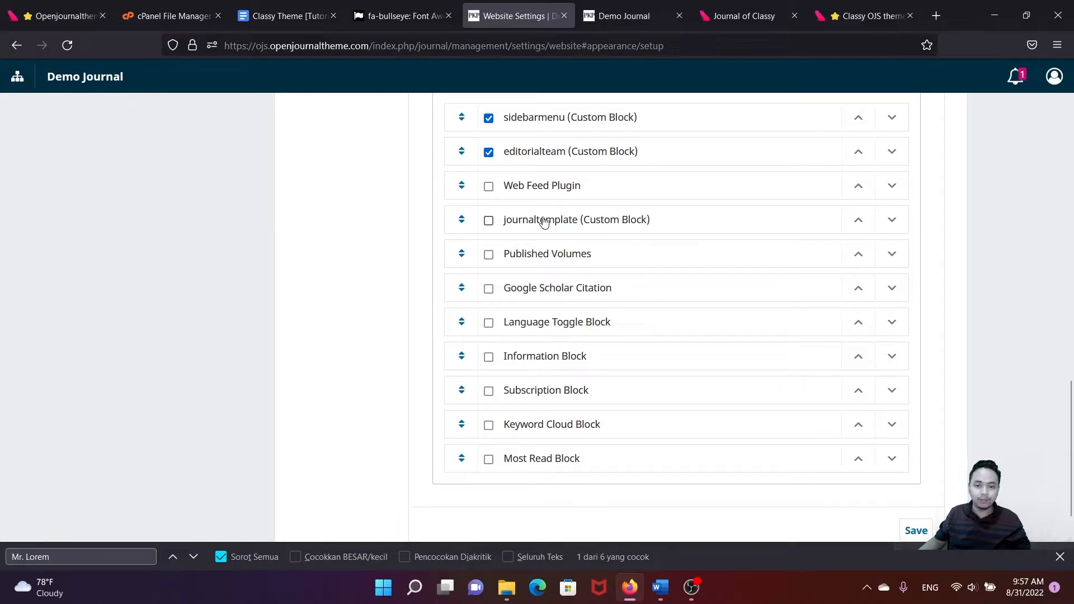
# - Place the journaltemplate custom block directly below editorialteam in the sidebar list, enable it and save the settings
pyautogui.moveTo(462, 220); pyautogui.dragTo(461, 185)
pyautogui.scroll(-1, 899, 437)
pyautogui.scroll(-1, 899, 437)
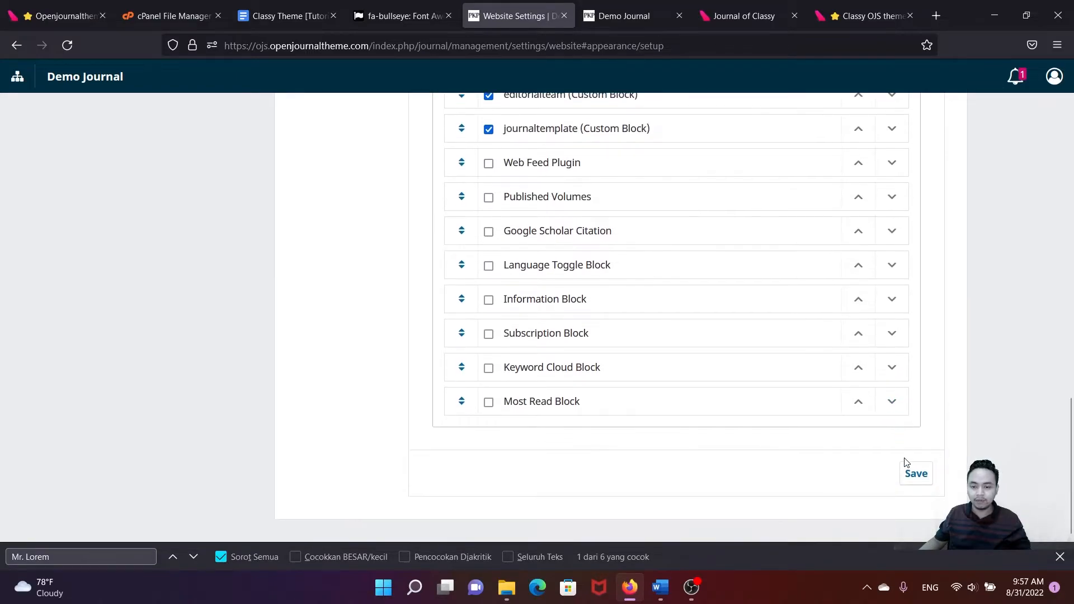
pyautogui.click(916, 475)
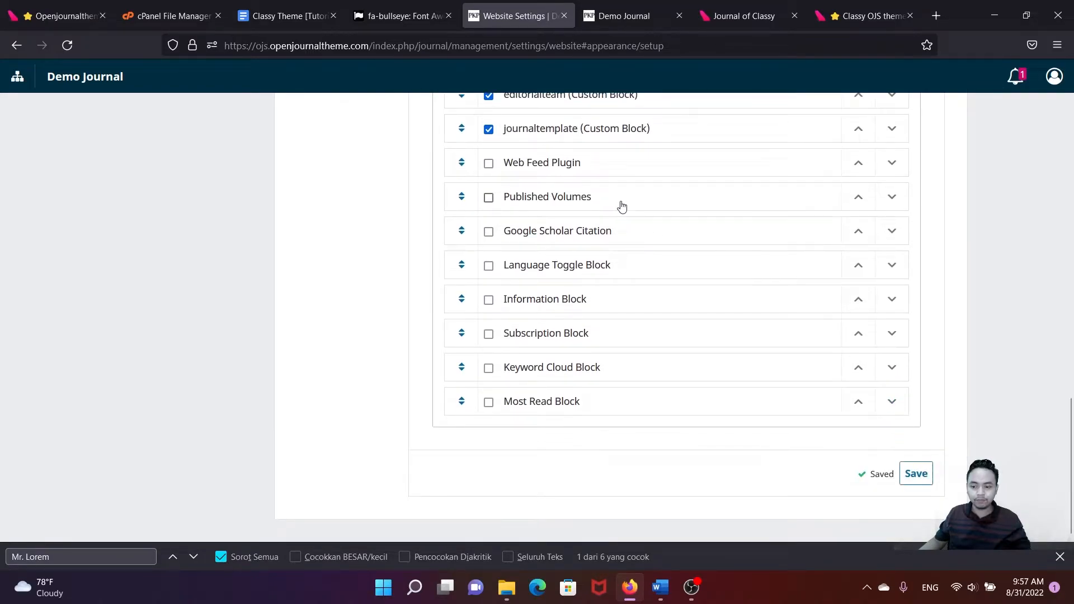
# - Reload the Demo Journal homepage and check the Article Template block in its sidebar
pyautogui.click(624, 6)
pyautogui.scroll(10, 568, 137)
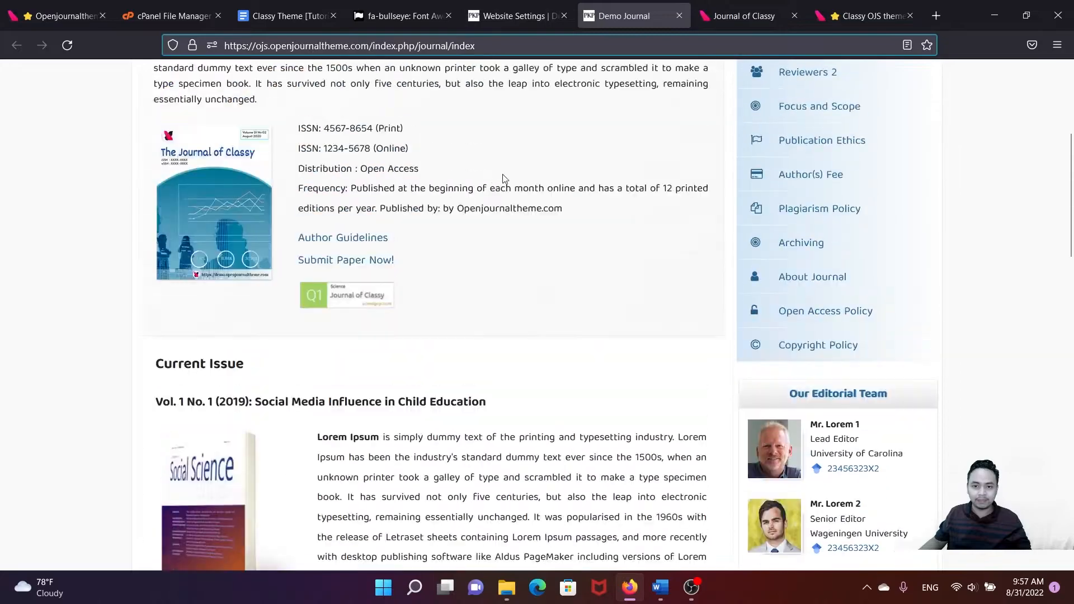
pyautogui.click(67, 46)
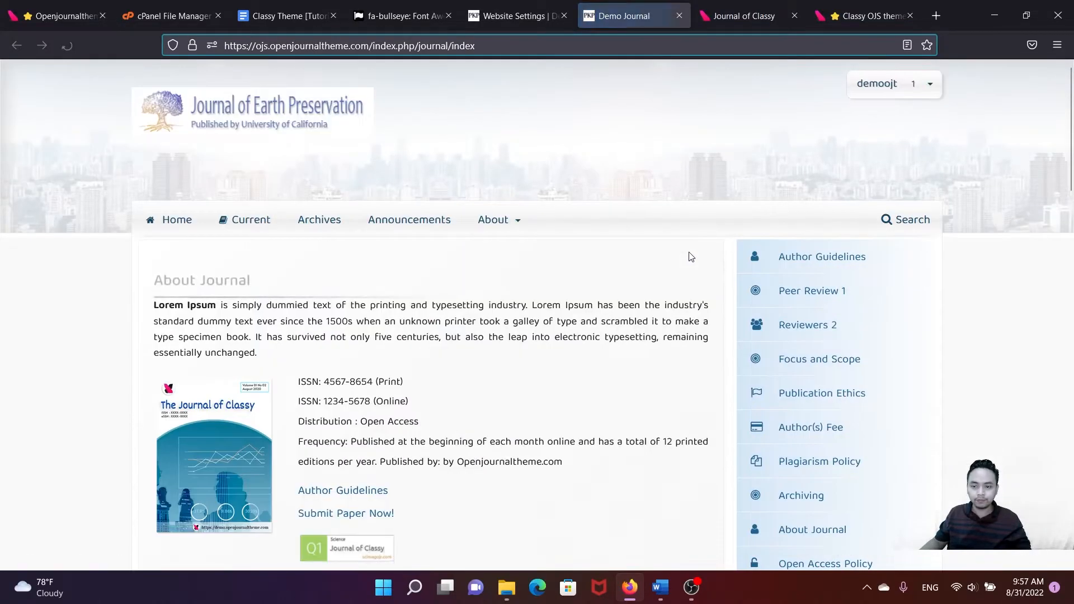
pyautogui.scroll(-10, 688, 255)
pyautogui.scroll(-2, 812, 287)
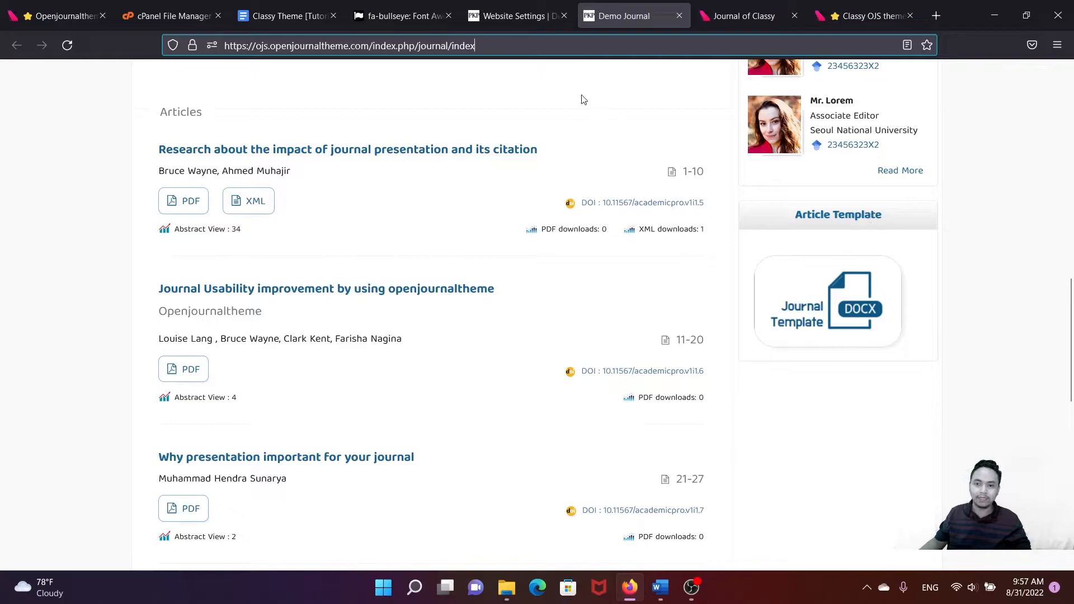
# - Look up the Sites Link section in the tutorial document and examine the matching sidebar block on the Journal of Classy demo
pyautogui.click(280, 26)
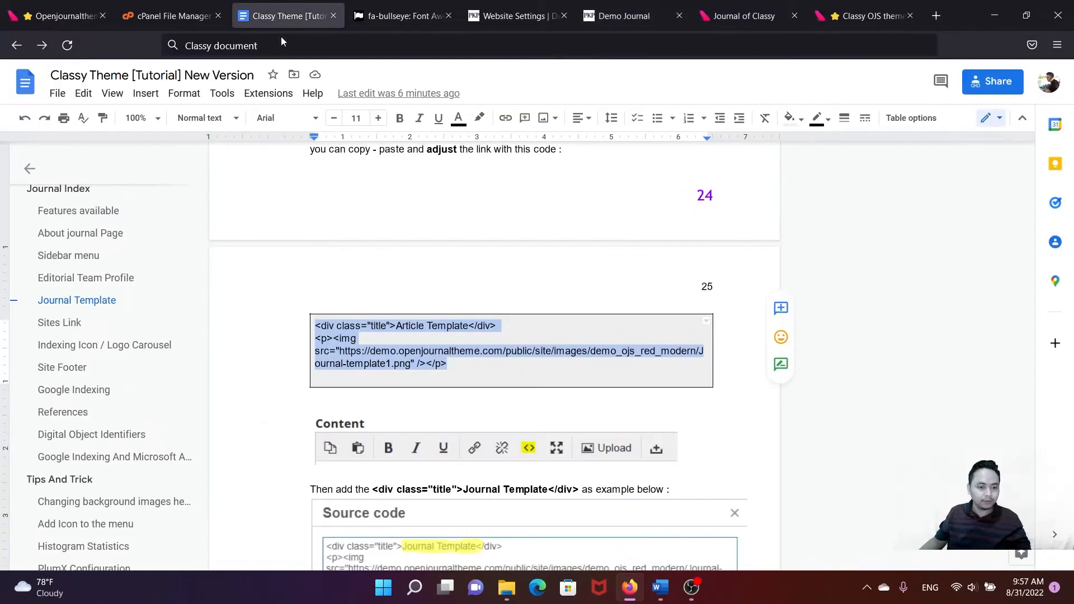
pyautogui.click(68, 324)
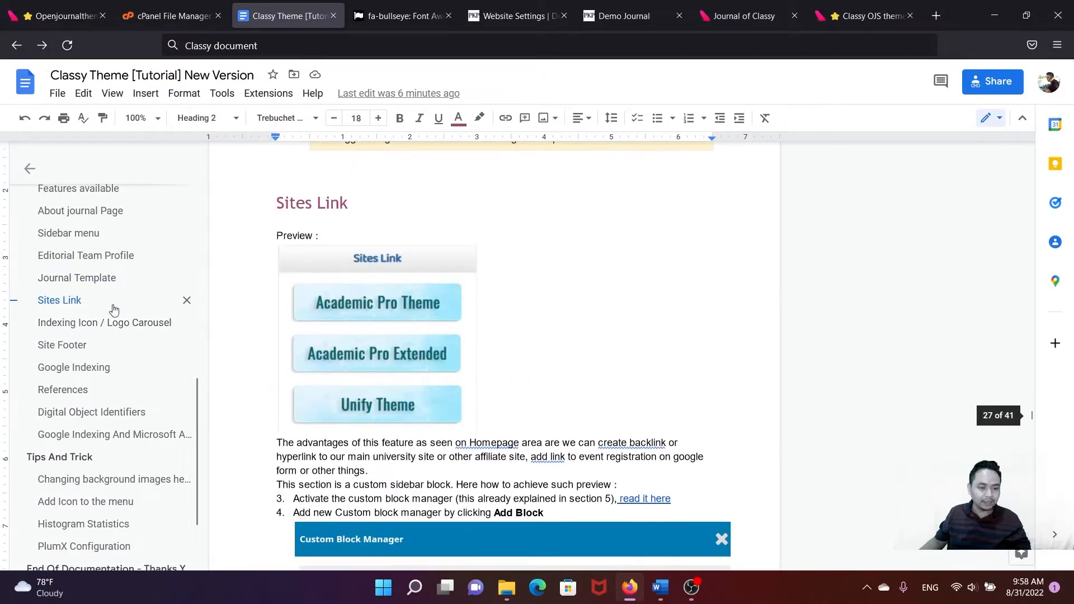
pyautogui.click(721, 16)
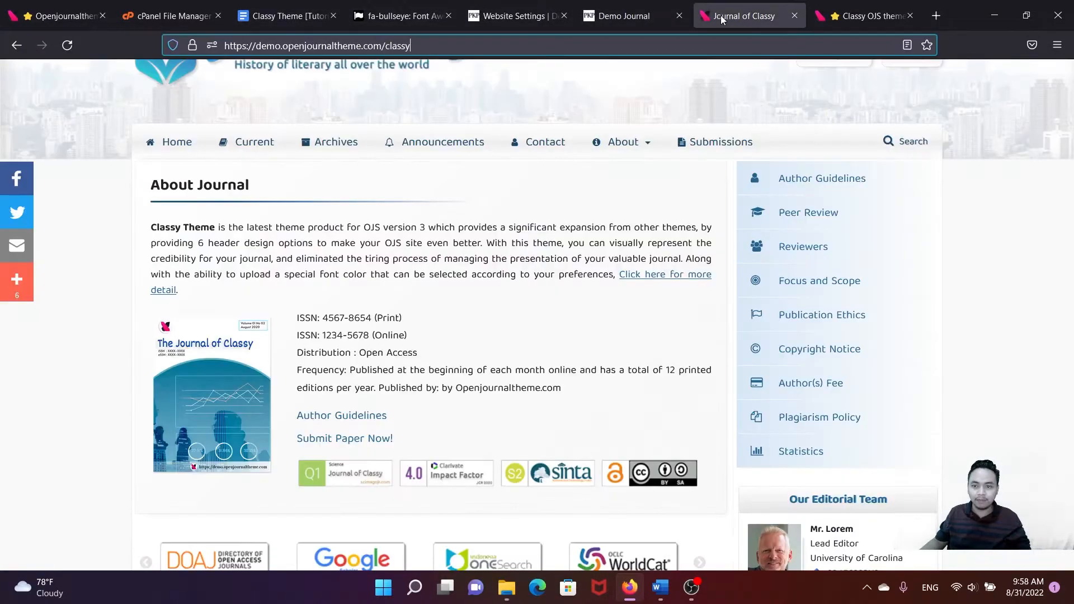
pyautogui.scroll(-10, 842, 334)
pyautogui.scroll(-15, 842, 334)
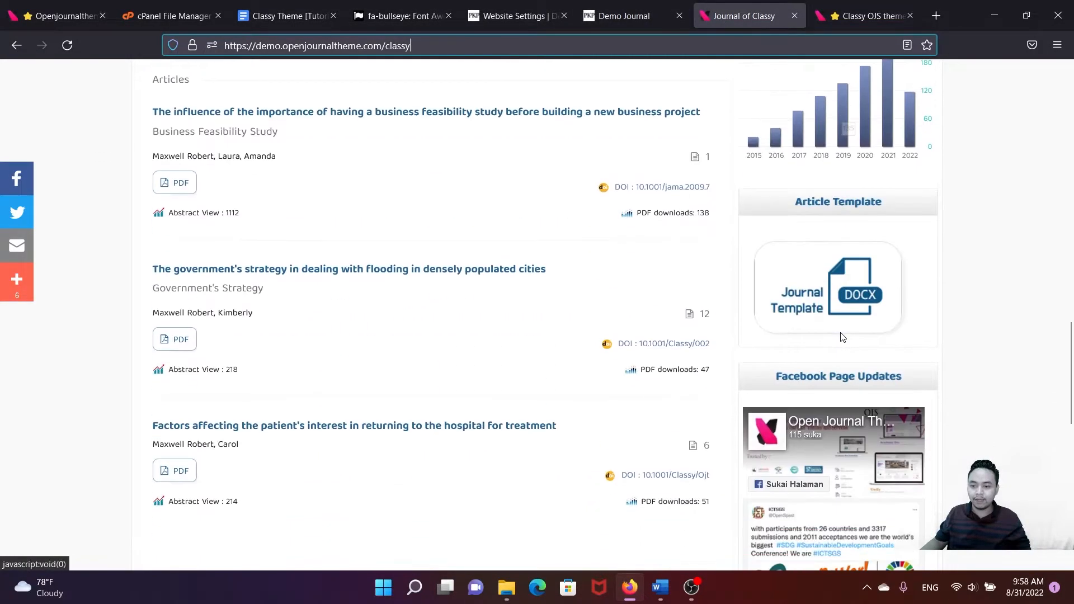
pyautogui.scroll(12, 837, 330)
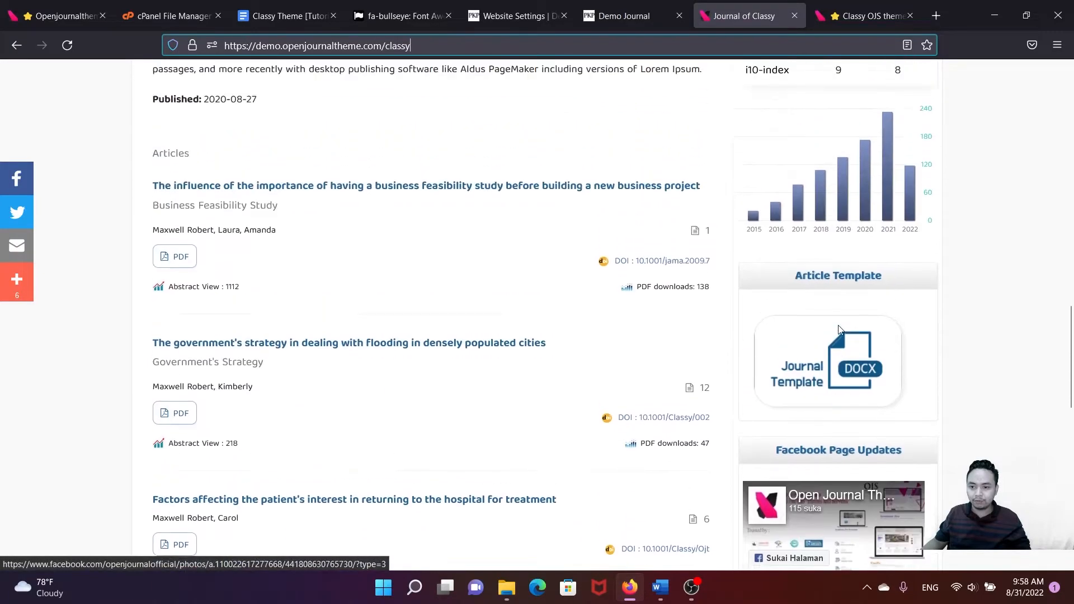
pyautogui.scroll(4, 838, 334)
pyautogui.scroll(-3, 828, 334)
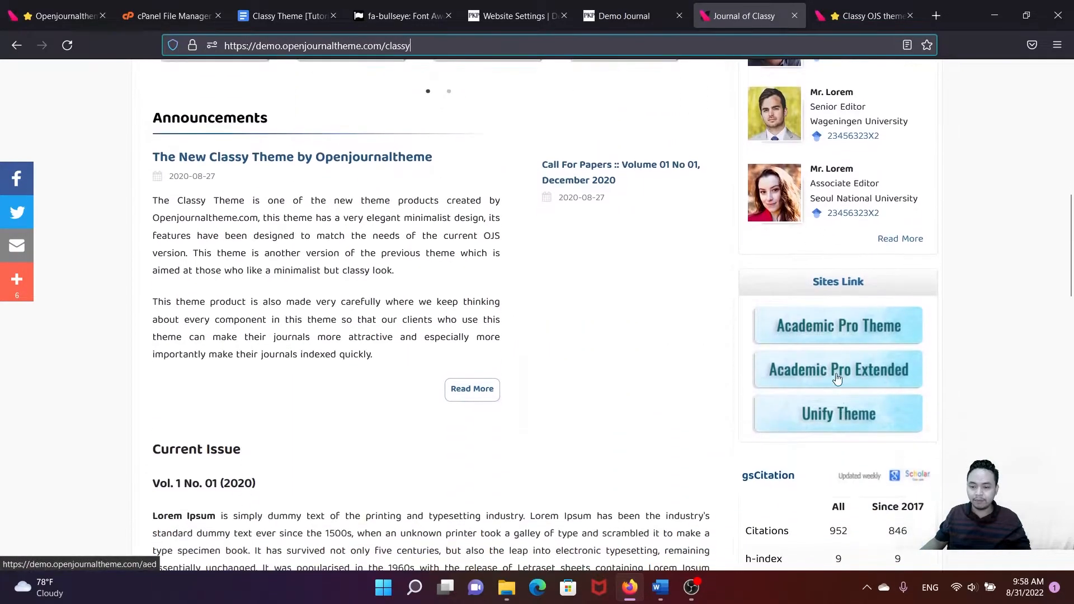
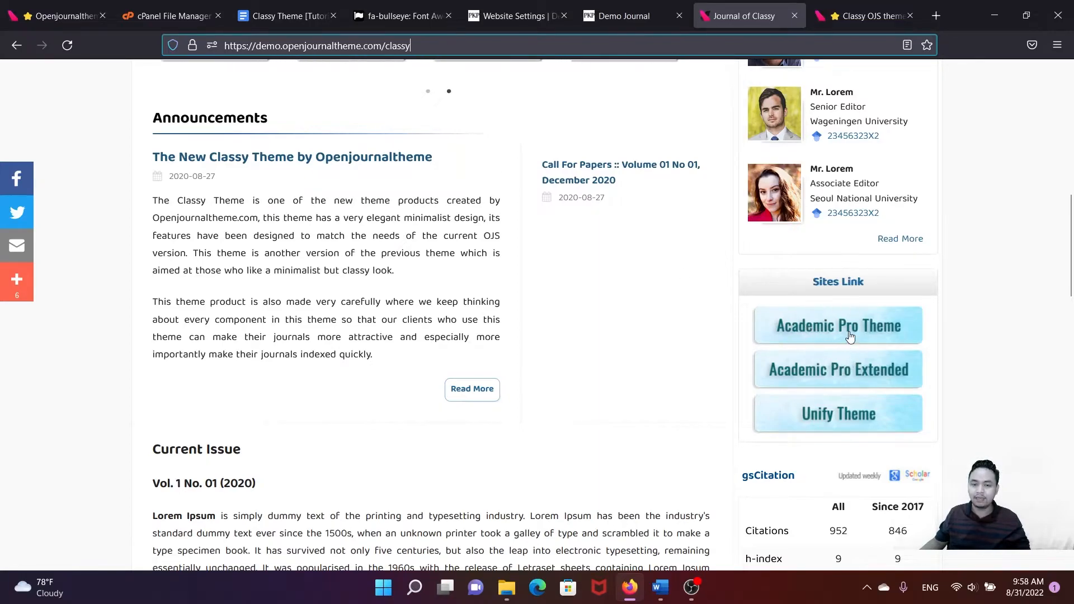
# - Copy the block name SiteLink from the Sites Link instructions in the tutorial document
pyautogui.click(273, 18)
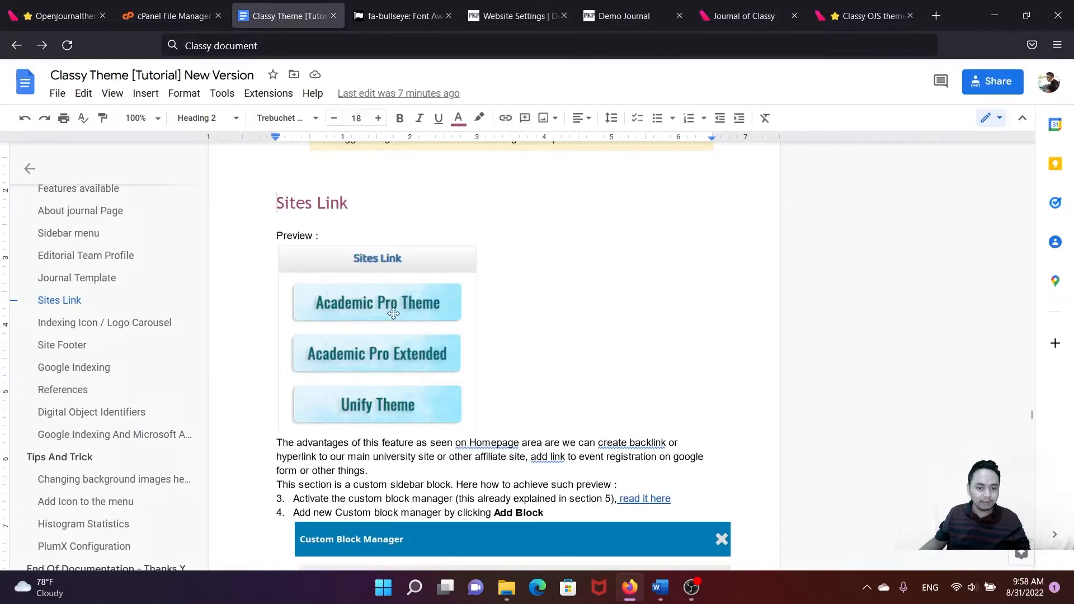
pyautogui.scroll(-3, 394, 315)
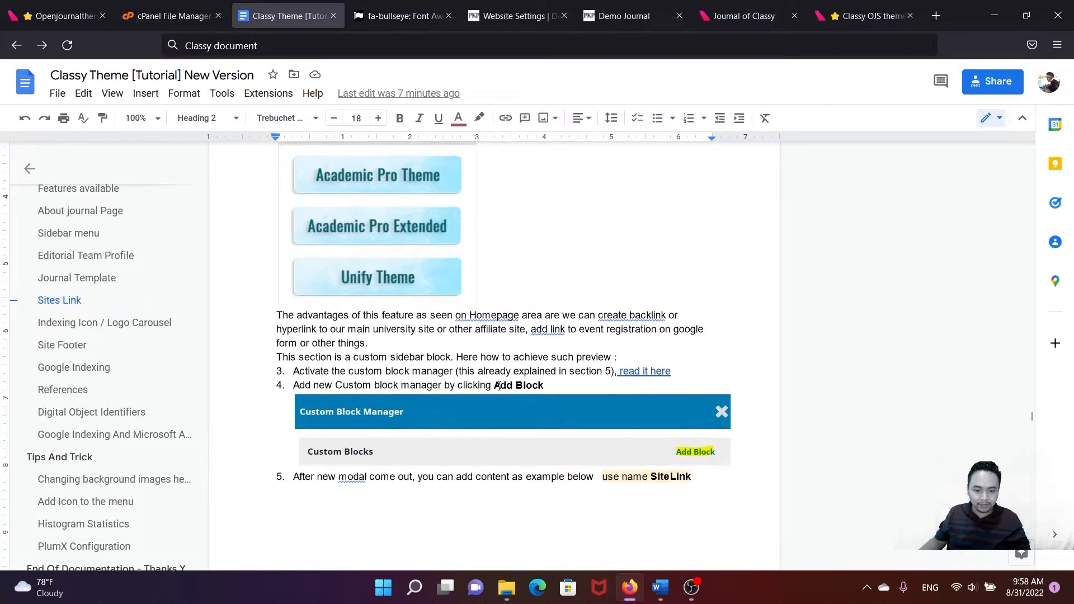
pyautogui.scroll(-3, 648, 373)
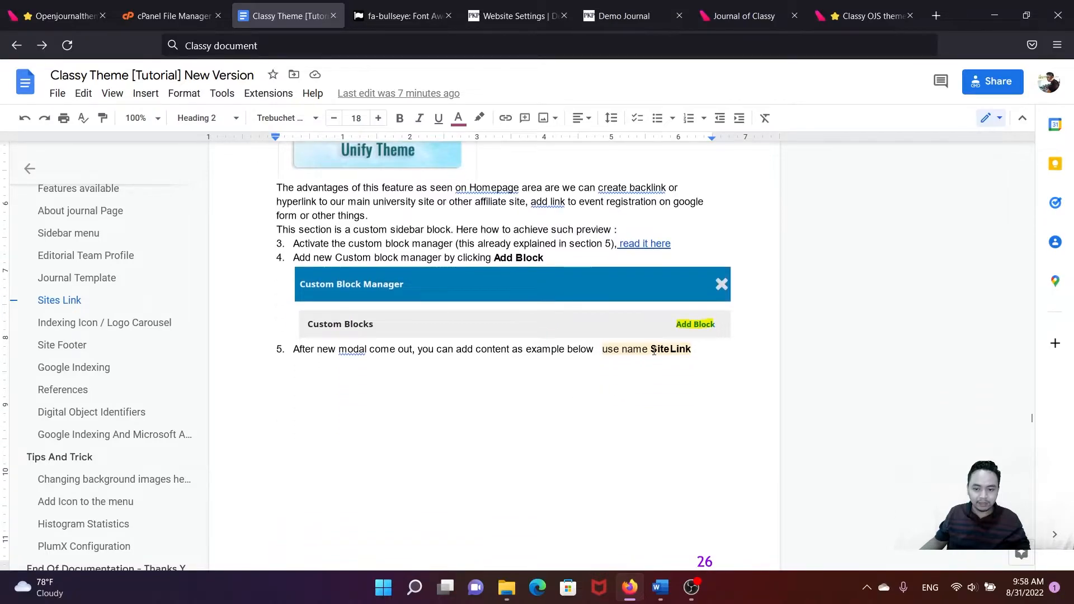
pyautogui.moveTo(650, 350); pyautogui.dragTo(692, 352)
pyautogui.hotkey('ctrl', 'c')
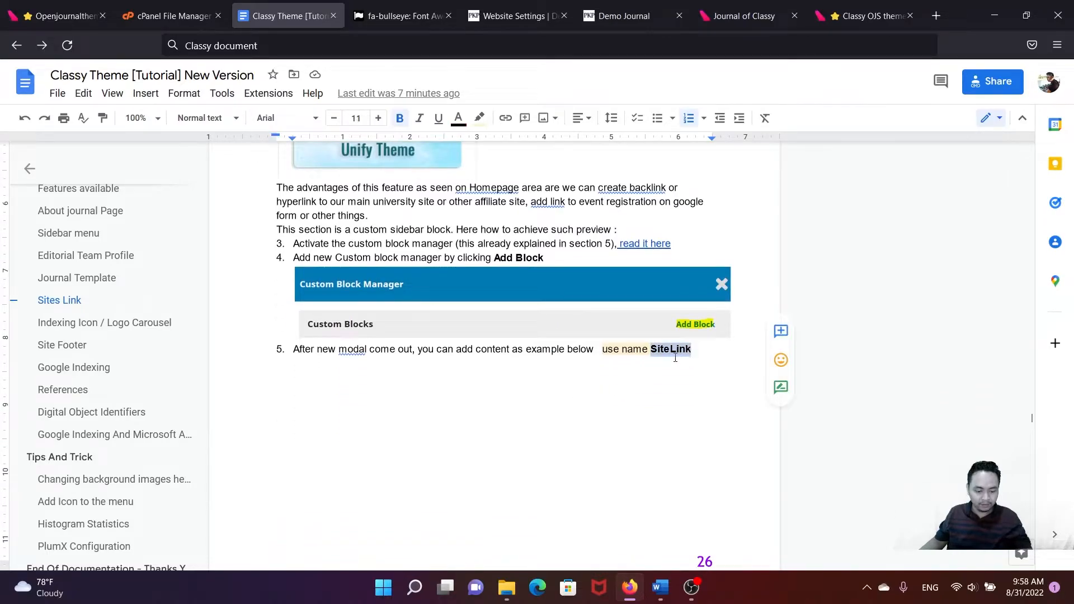
# - Open the Custom Block Manager's list of custom blocks from the plugins in Website Settings
pyautogui.click(505, 5)
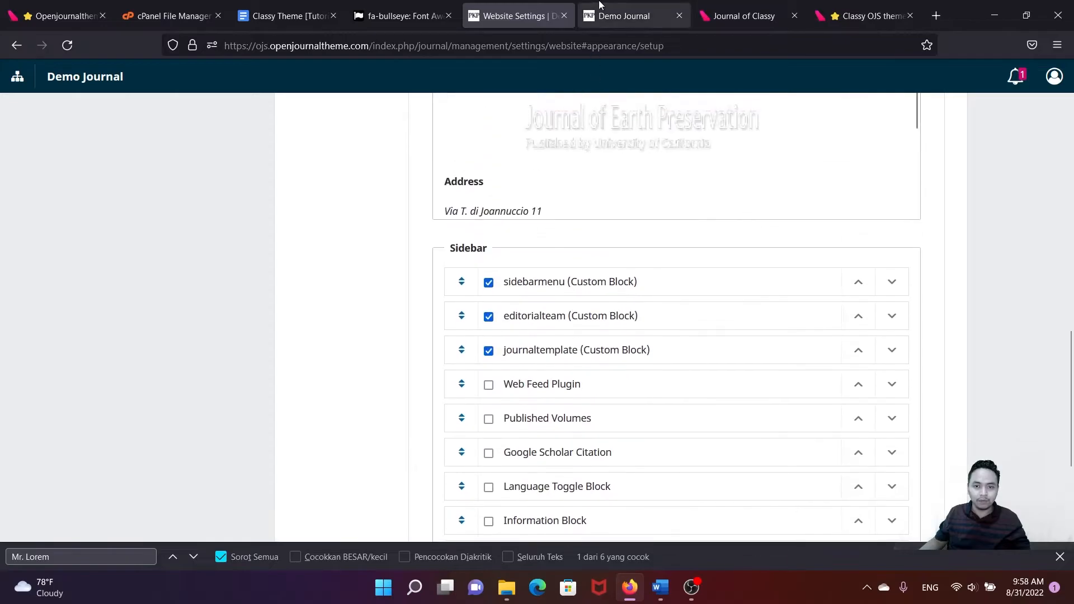
pyautogui.click(621, 15)
pyautogui.click(524, 13)
pyautogui.scroll(9, 476, 244)
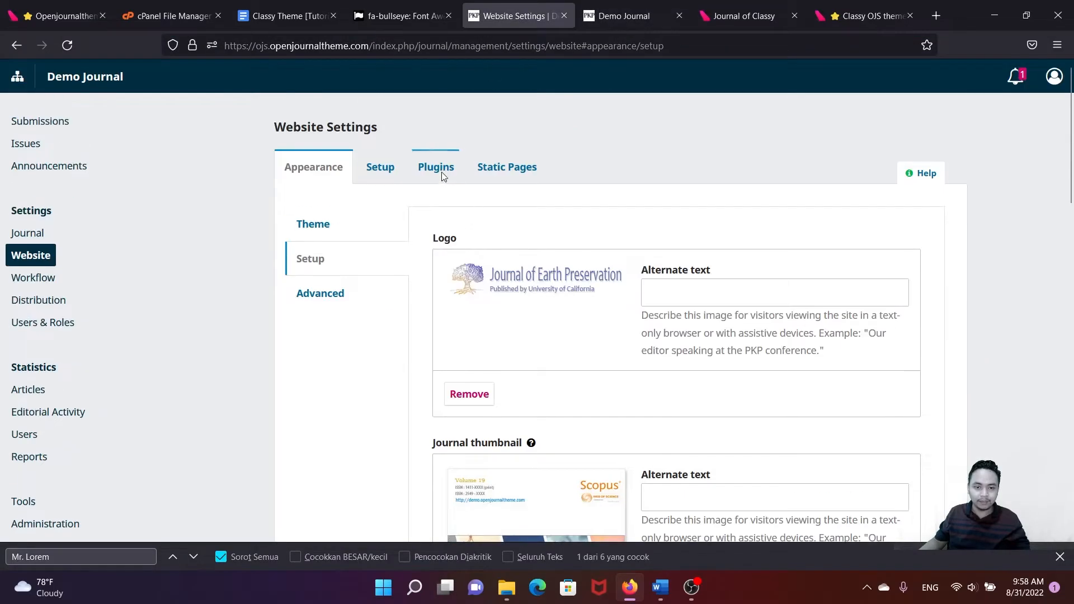
pyautogui.click(442, 177)
pyautogui.scroll(-10, 324, 314)
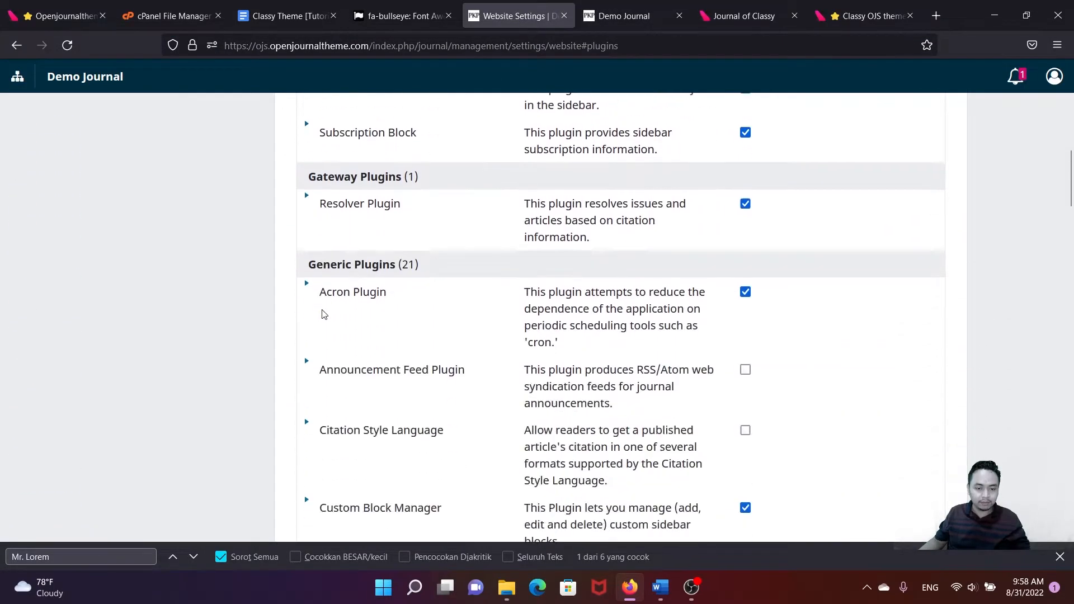
pyautogui.scroll(-3, 324, 315)
pyautogui.click(317, 358)
pyautogui.click(356, 419)
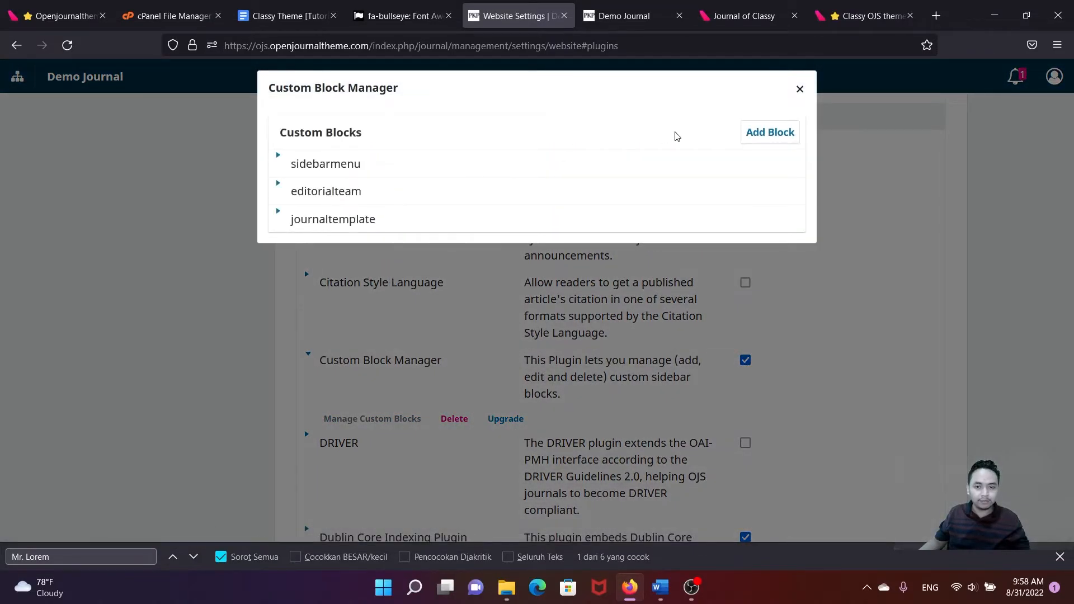
# - Start a new custom block and name it SiteLink
pyautogui.click(771, 132)
pyautogui.click(442, 134)
pyautogui.hotkey('ctrl', 'v')
# - Copy the full Sites Link HTML code from the code box in the tutorial document
pyautogui.click(291, 17)
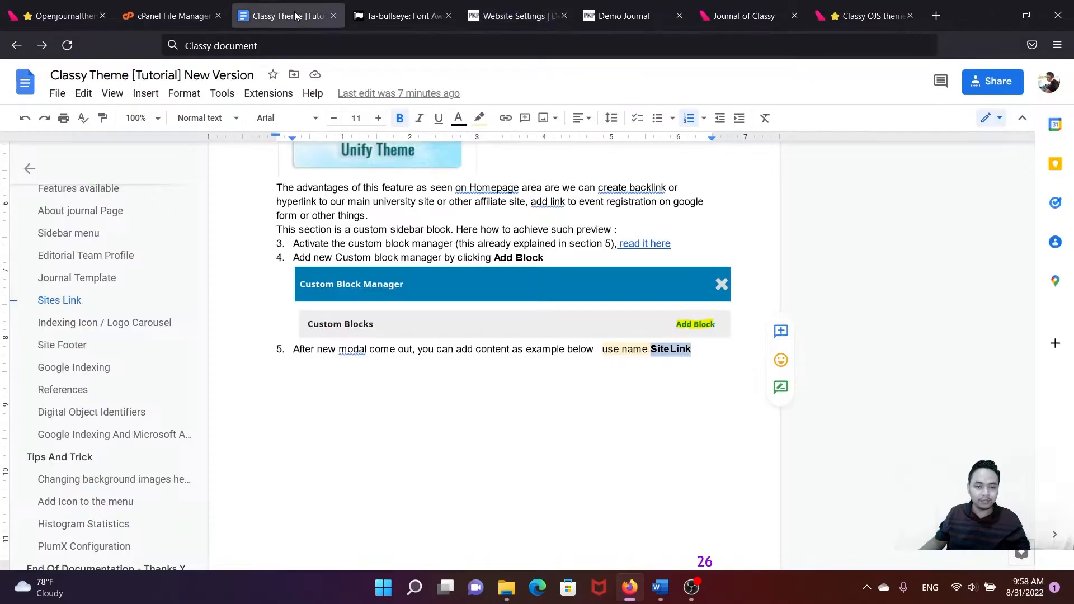
pyautogui.scroll(-3, 462, 242)
pyautogui.scroll(-10, 462, 242)
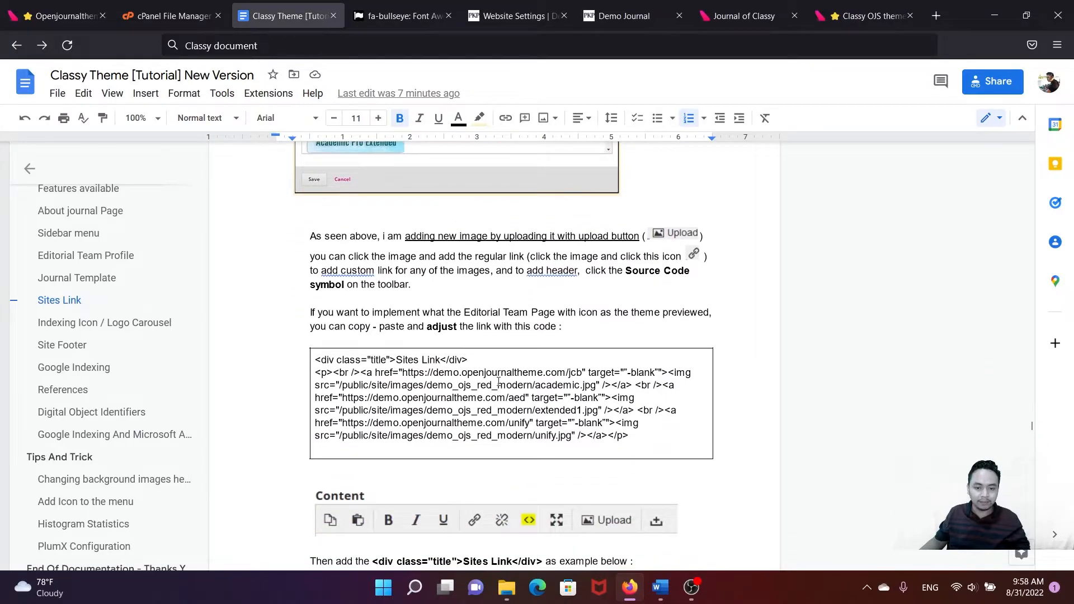
pyautogui.scroll(-1, 456, 365)
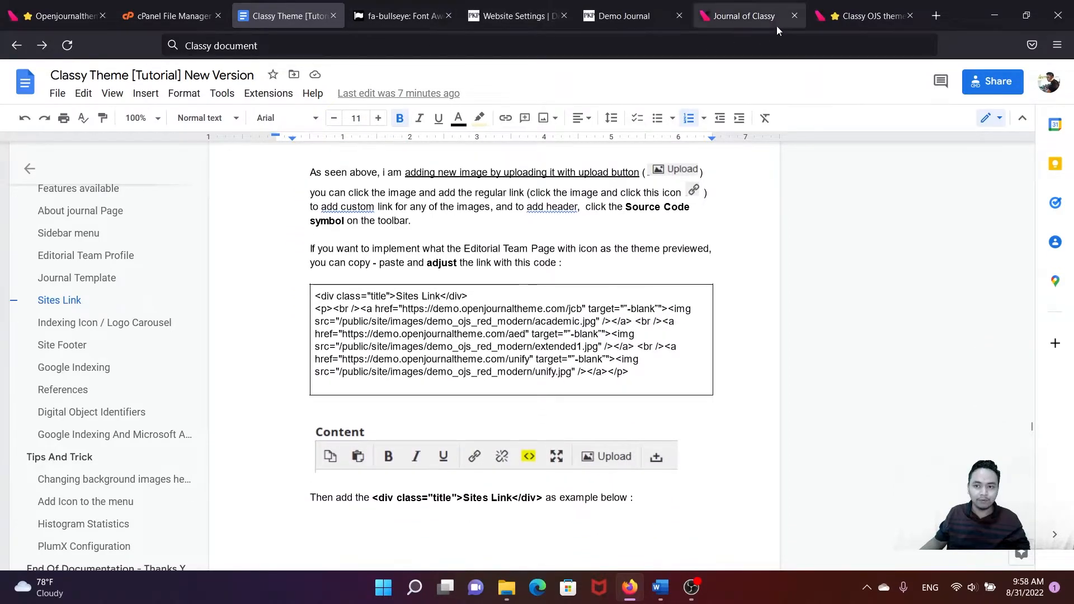
pyautogui.click(749, 15)
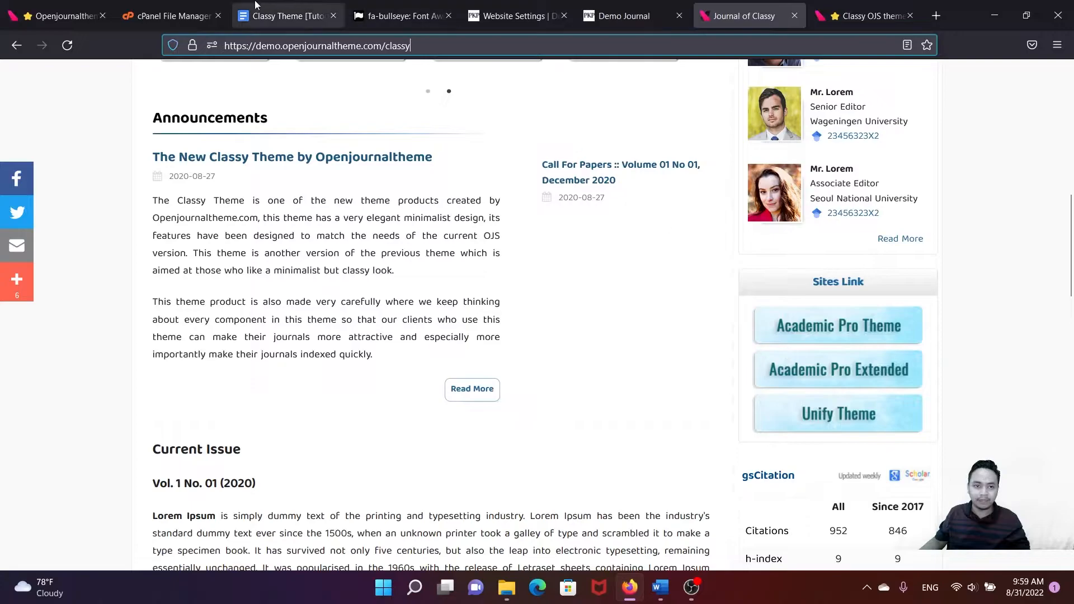
pyautogui.click(285, 15)
pyautogui.moveTo(634, 375); pyautogui.dragTo(315, 301)
pyautogui.hotkey('ctrl', 'c')
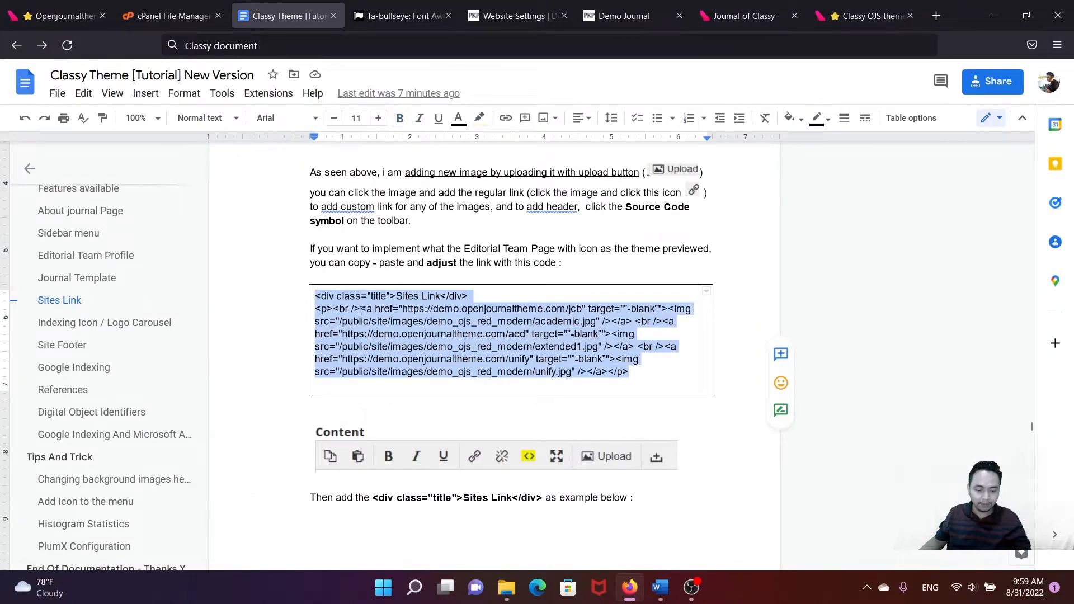
# - Insert the copied Sites Link HTML into the SiteLink block's content as source code and apply it
pyautogui.click(515, 16)
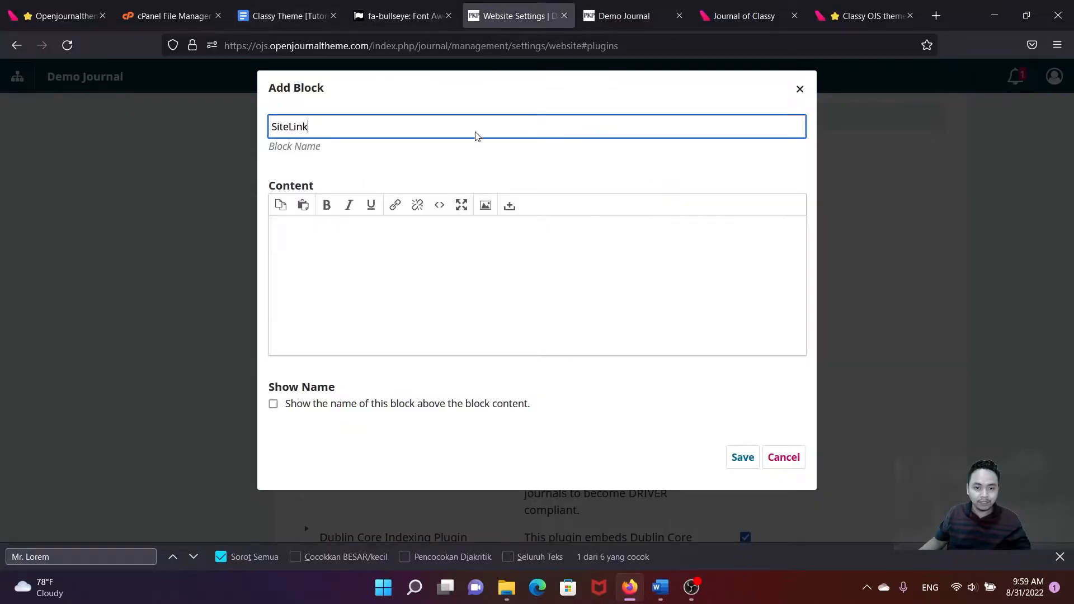
pyautogui.click(441, 206)
pyautogui.hotkey('ctrl', 'v')
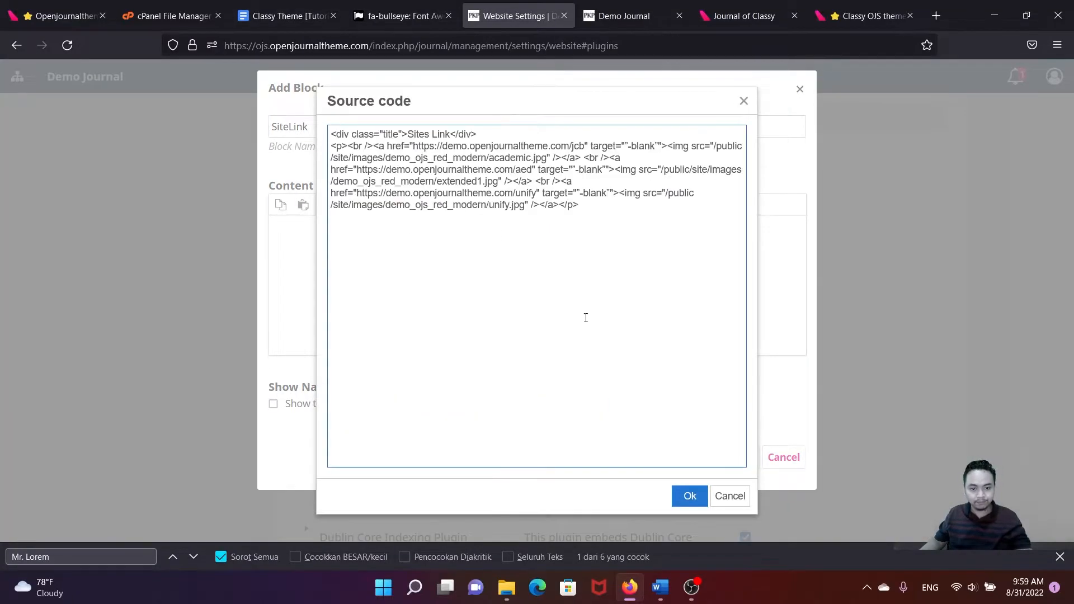
pyautogui.click(685, 495)
# - Select the first image placeholder below the Sites Link heading in the block content
pyautogui.click(335, 306)
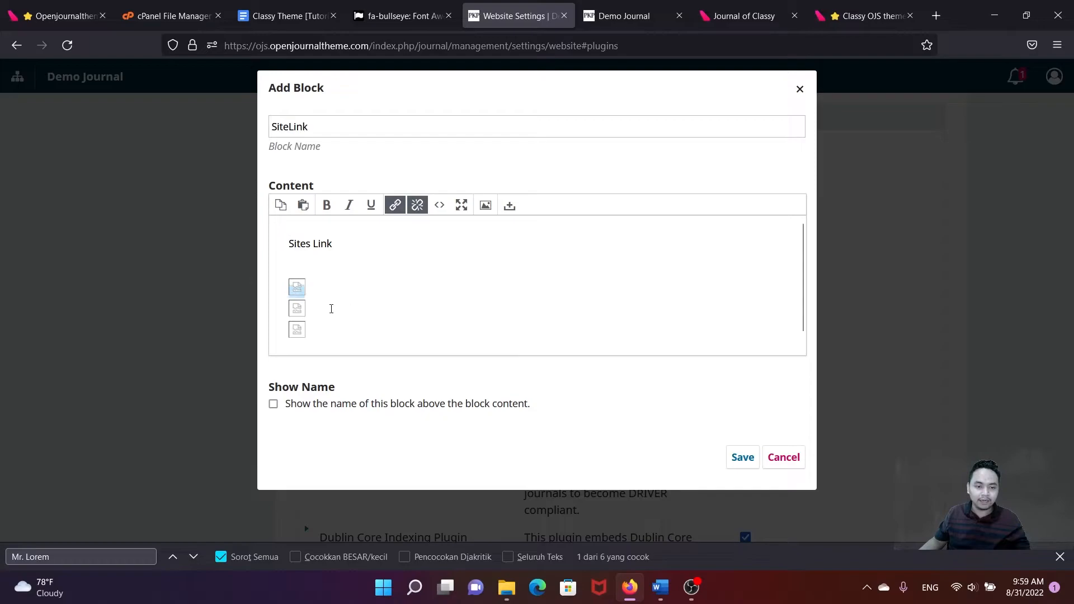
pyautogui.click(297, 288)
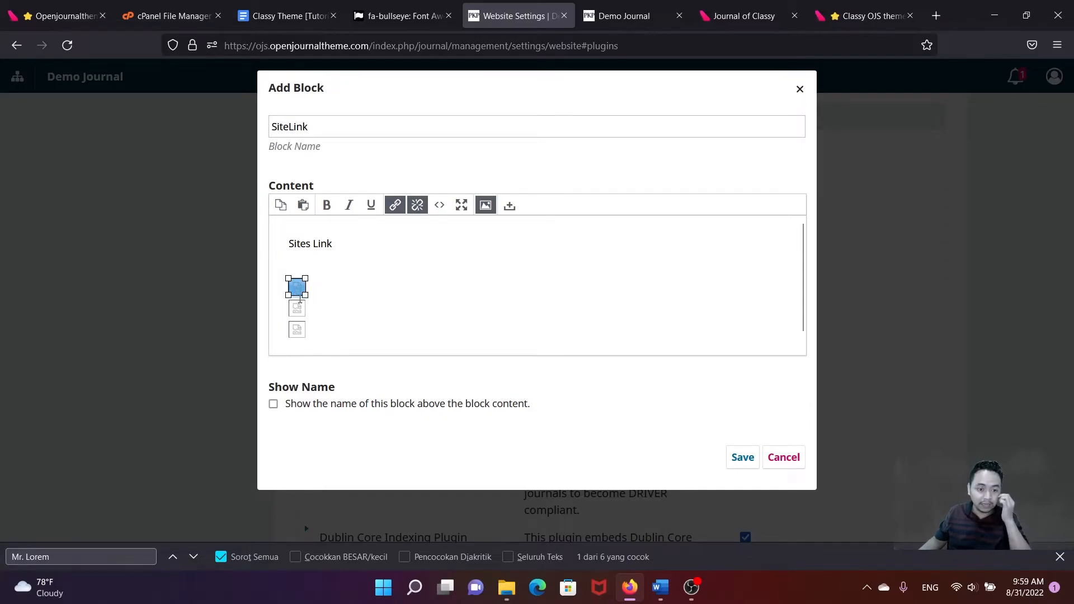
pyautogui.click(337, 303)
pyautogui.click(297, 293)
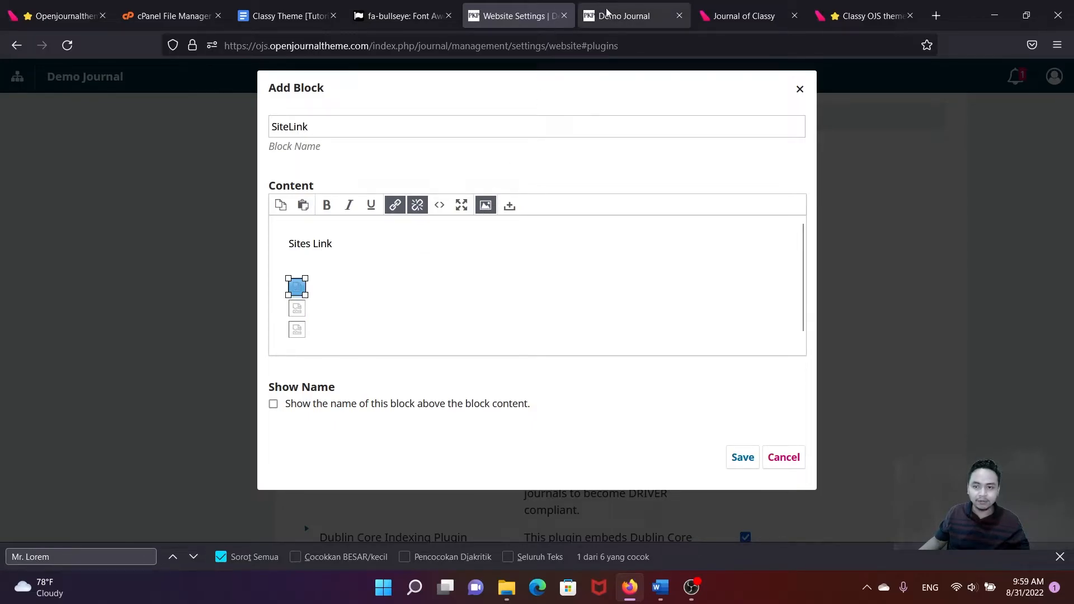
# - Bring up the template demo previews on the Classy OJS themes page of openjournaltheme.com
pyautogui.click(744, 15)
pyautogui.click(867, 16)
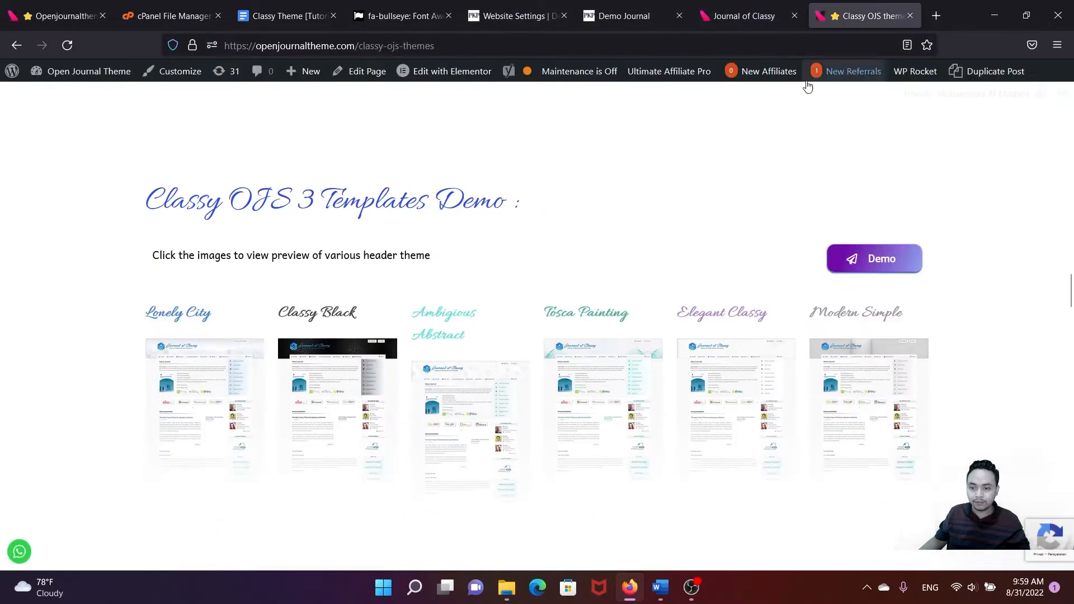
pyautogui.scroll(6, 420, 299)
pyautogui.scroll(-7, 435, 288)
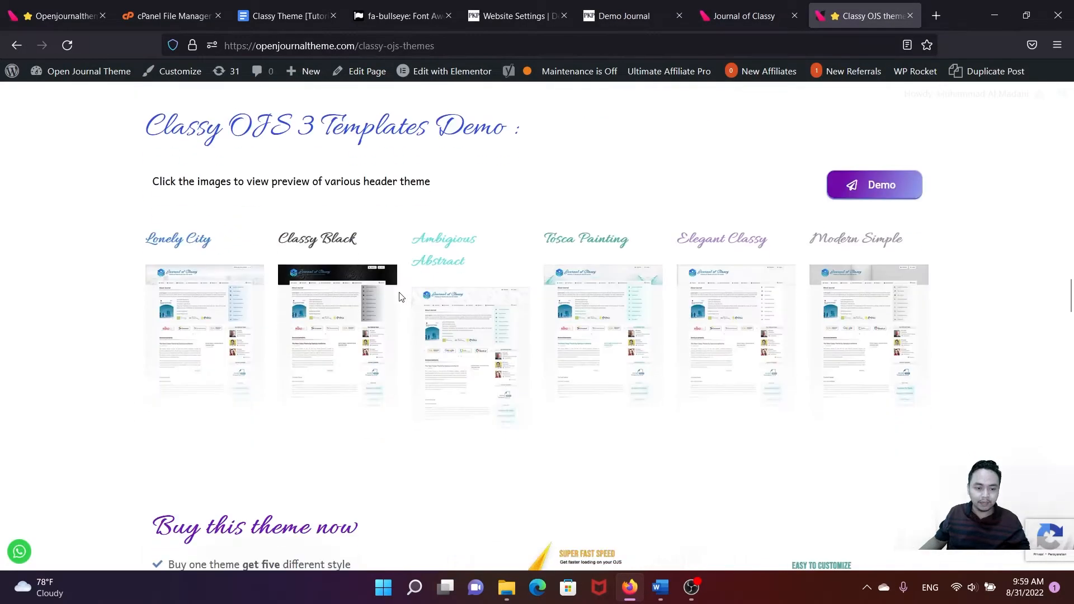
pyautogui.rightClick(162, 332)
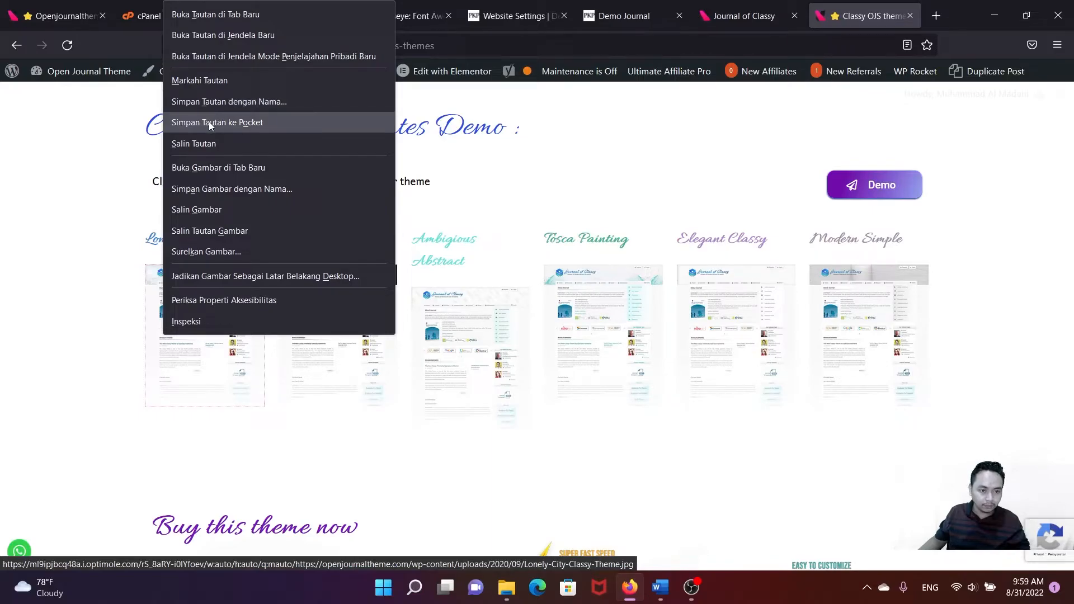
pyautogui.click(224, 188)
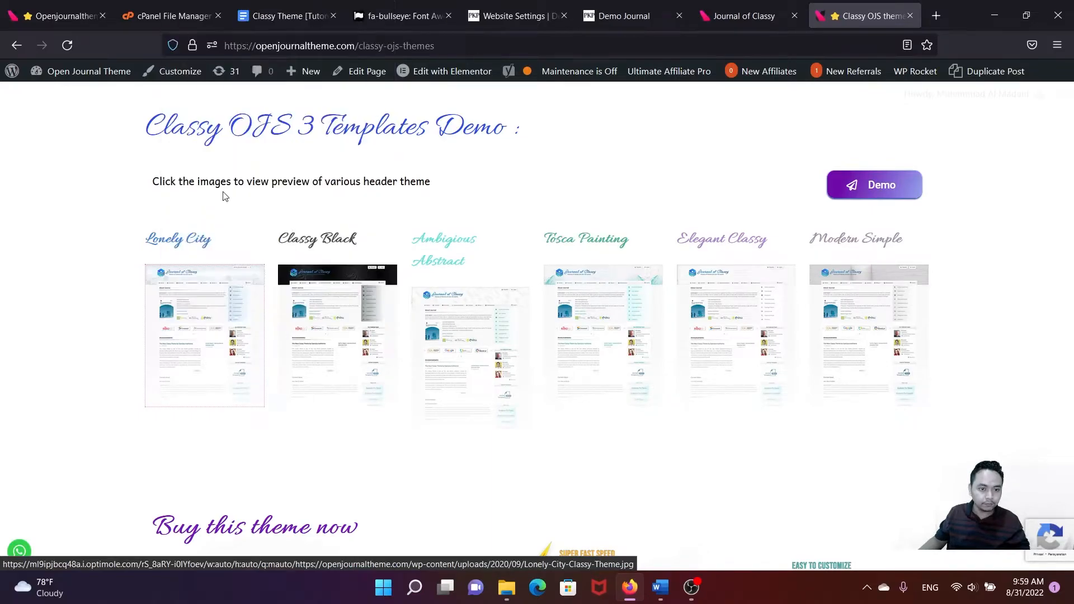
pyautogui.click(62, 129)
pyautogui.click(165, 190)
pyautogui.doubleClick(164, 188)
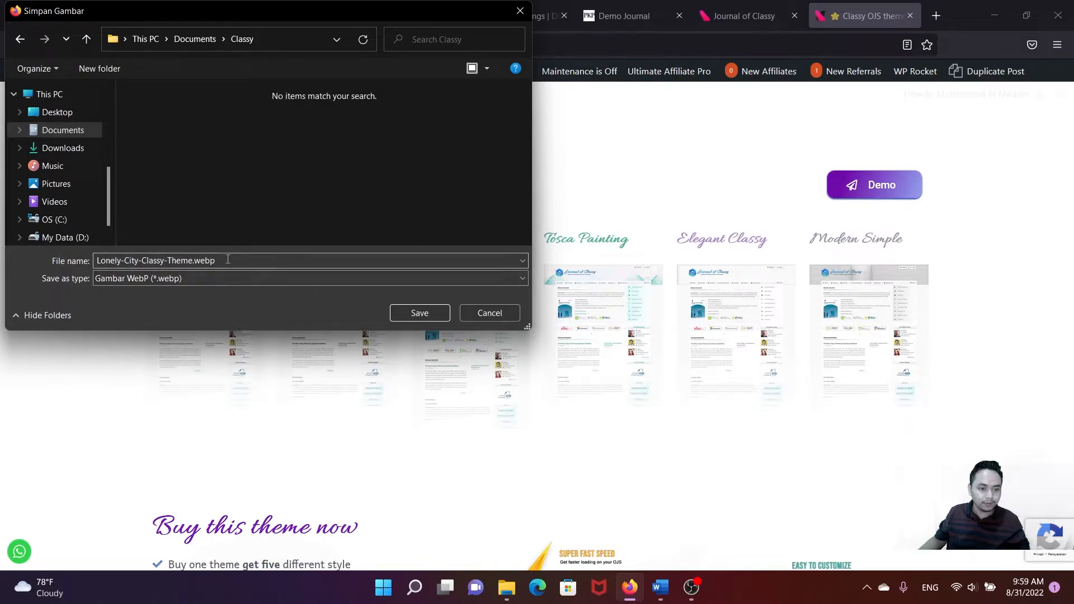
pyautogui.click(506, 311)
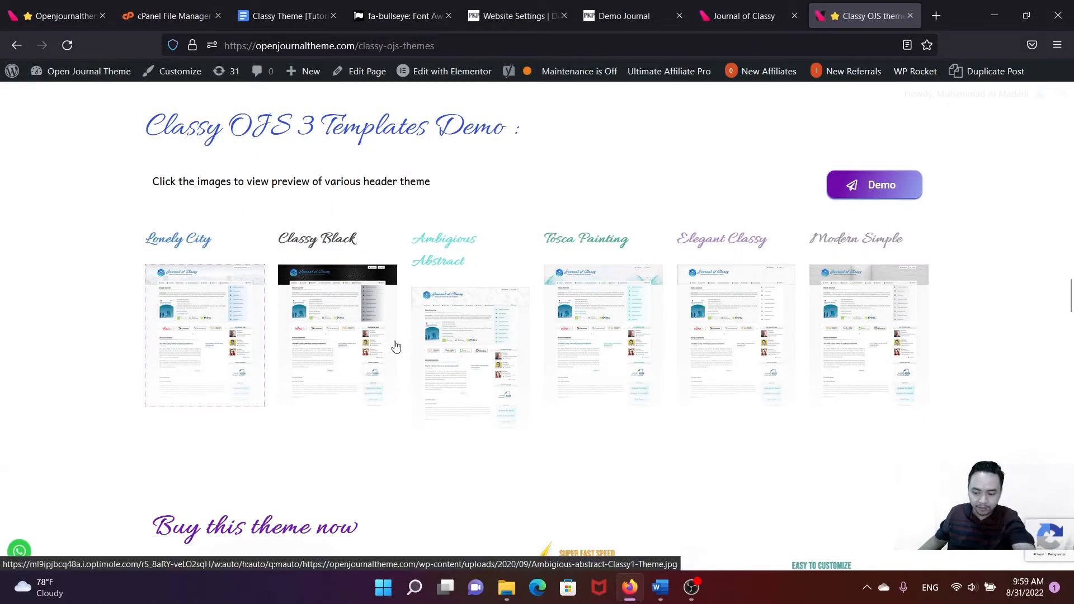
# - Capture the Lonely City template preview at about 223x270 pixels and save it as Screenshot_1.png in the Documents Classy folder
pyautogui.press('Print')
pyautogui.moveTo(144, 264); pyautogui.dragTo(265, 412)
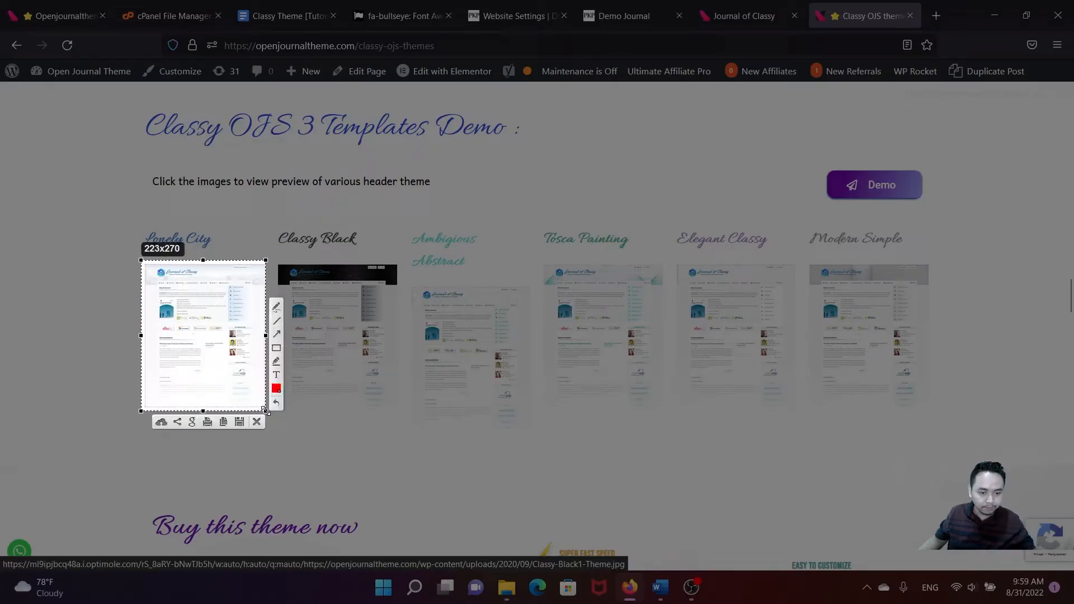
pyautogui.click(240, 423)
pyautogui.click(43, 147)
pyautogui.click(54, 124)
pyautogui.click(51, 190)
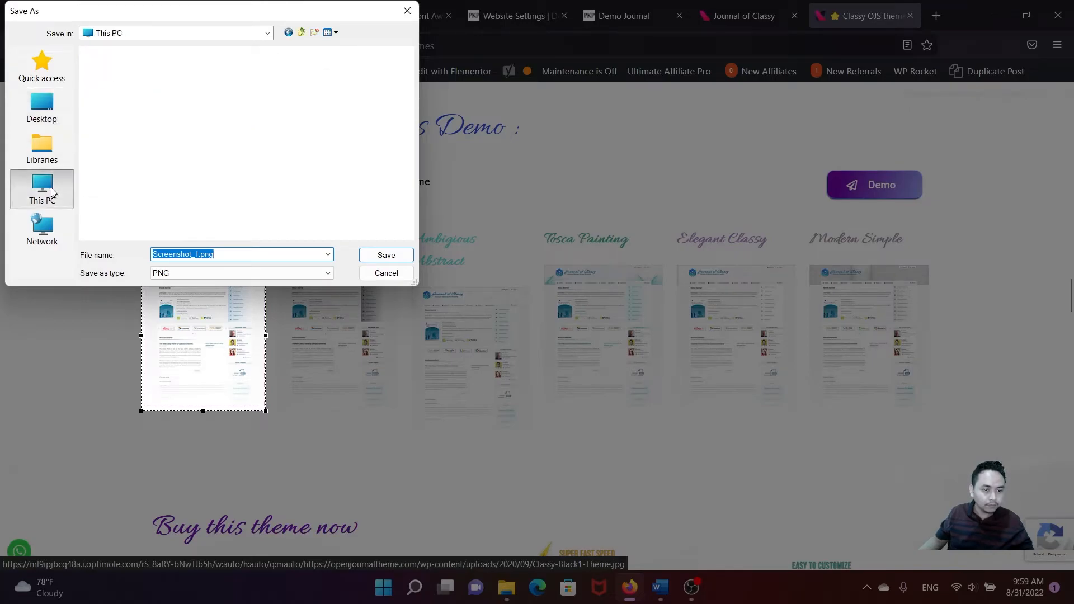
pyautogui.click(55, 150)
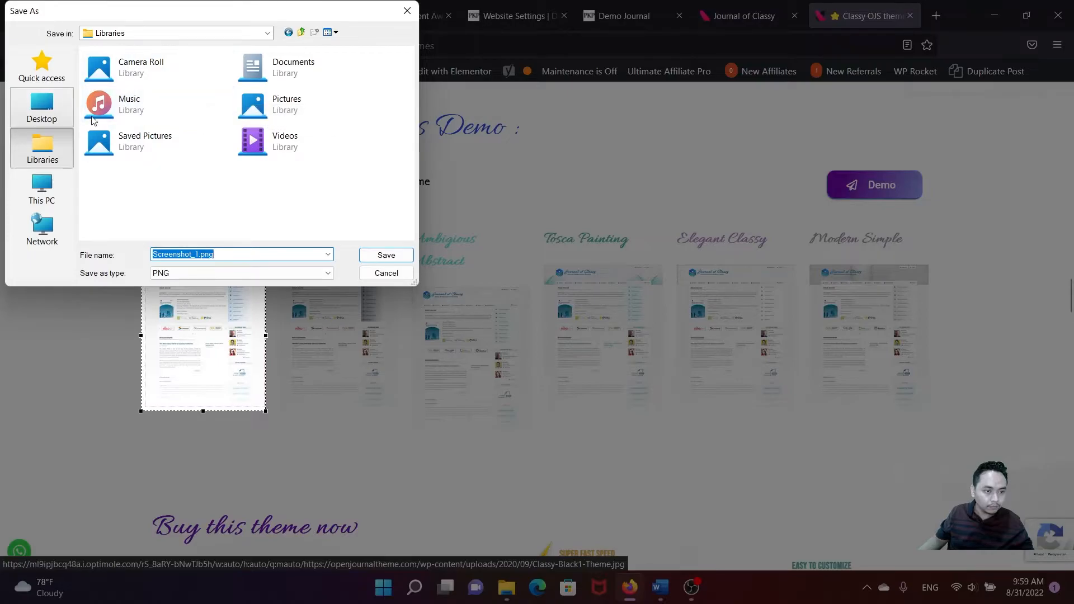
pyautogui.doubleClick(274, 68)
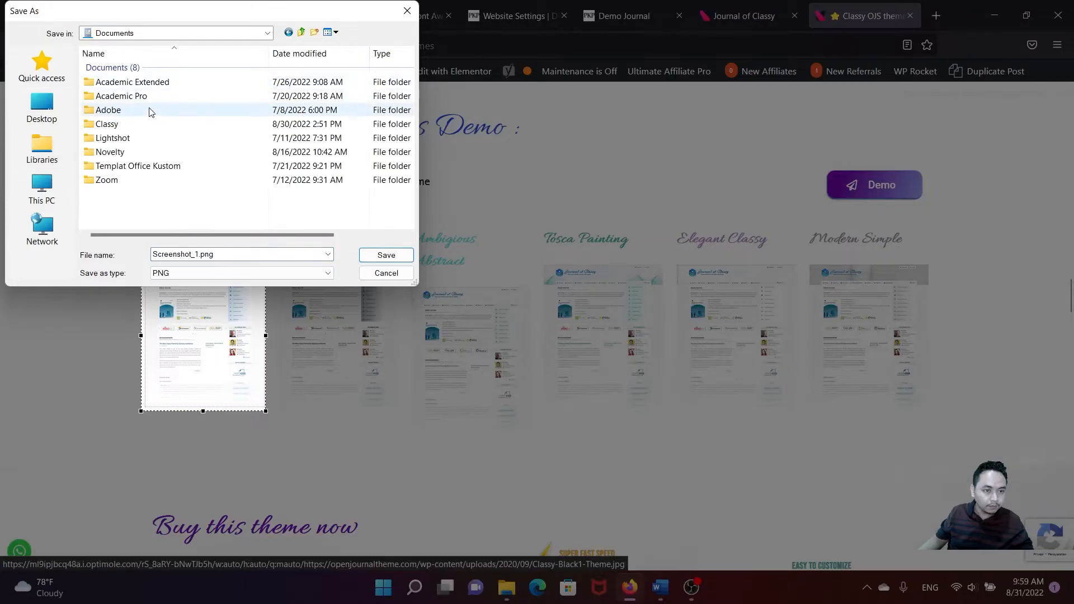
pyautogui.doubleClick(134, 123)
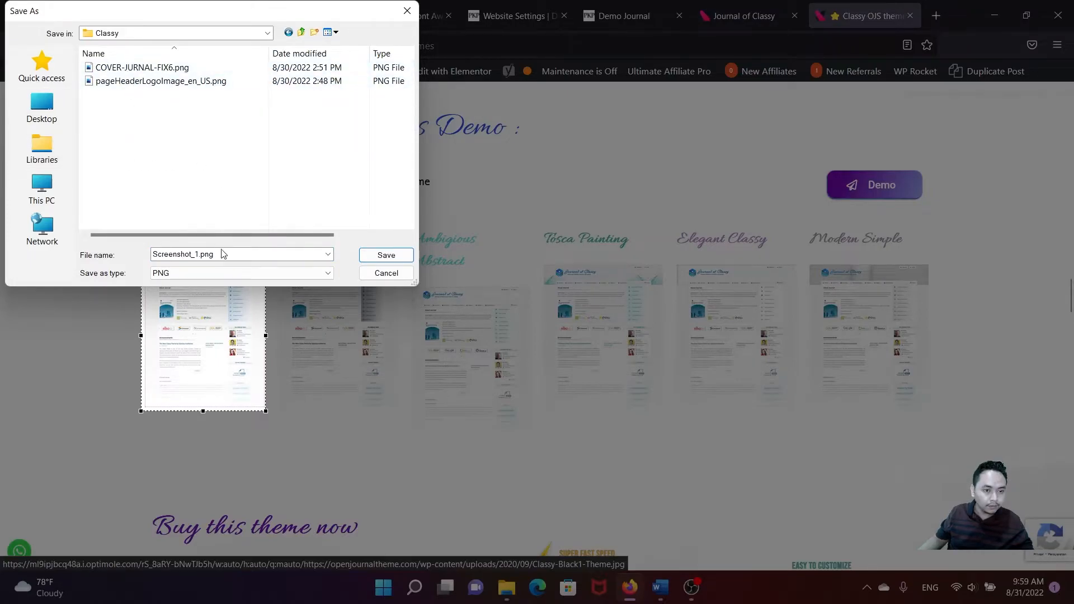
pyautogui.click(368, 259)
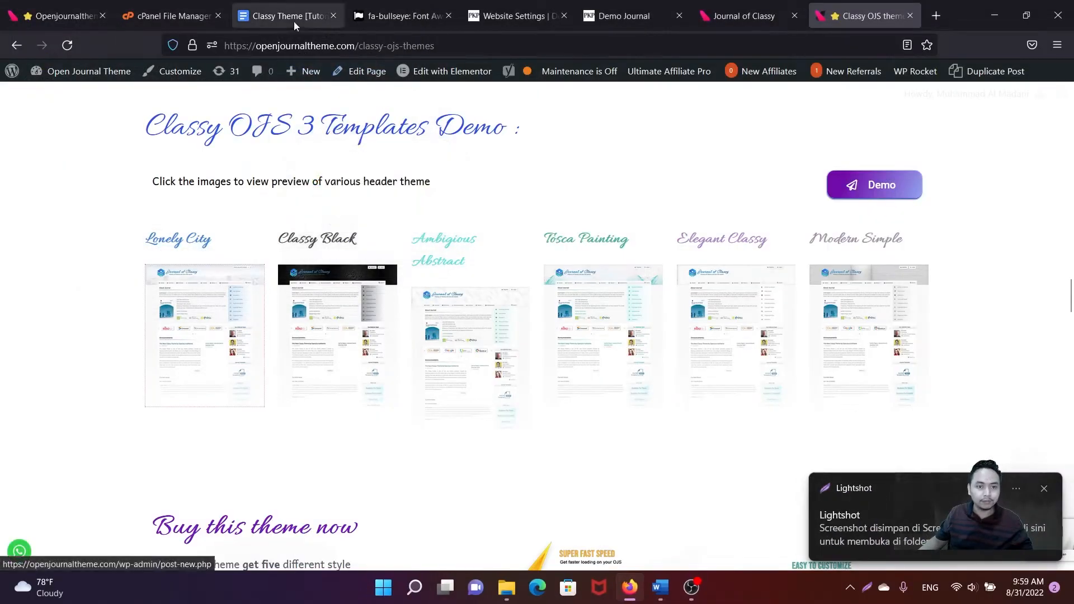
# - Back in the SiteLink block's content, replace the first image placeholder with an upload of Screenshot_1.png from the Classy folder
pyautogui.click(190, 21)
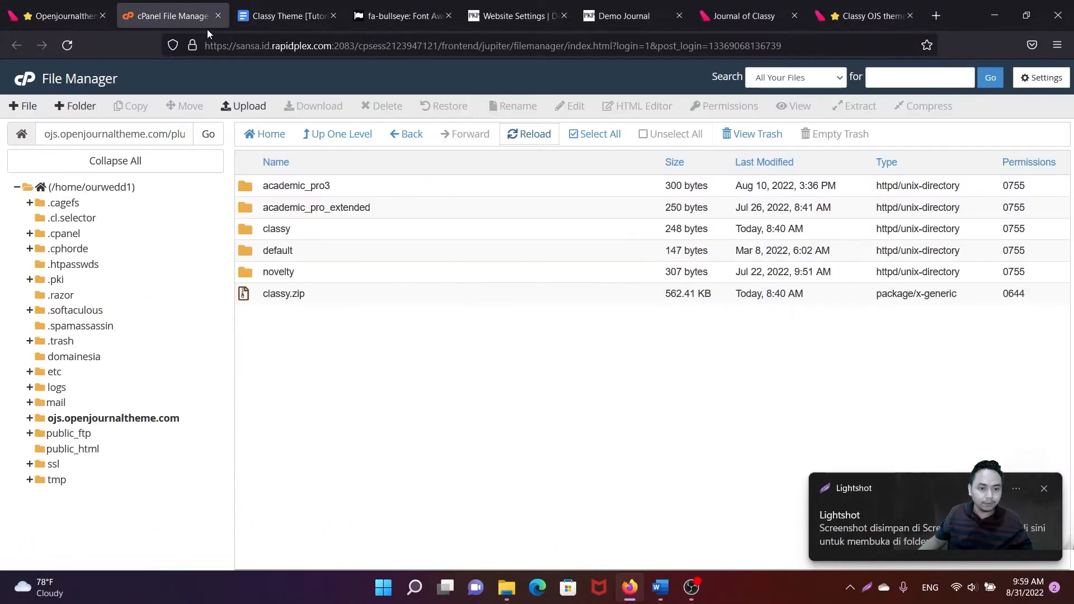
pyautogui.click(491, 23)
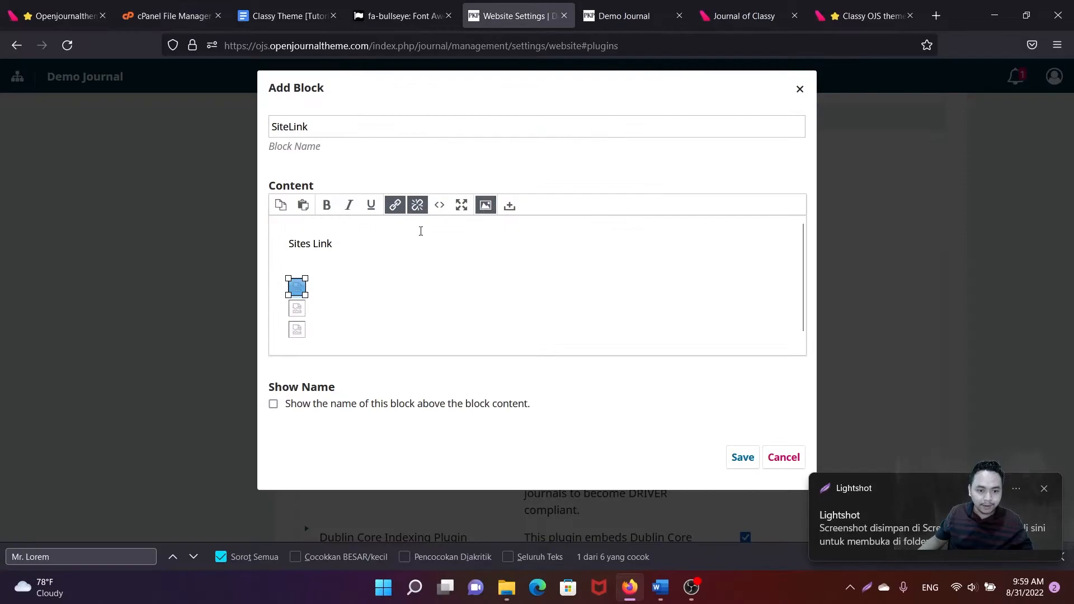
pyautogui.click(356, 290)
pyautogui.click(299, 290)
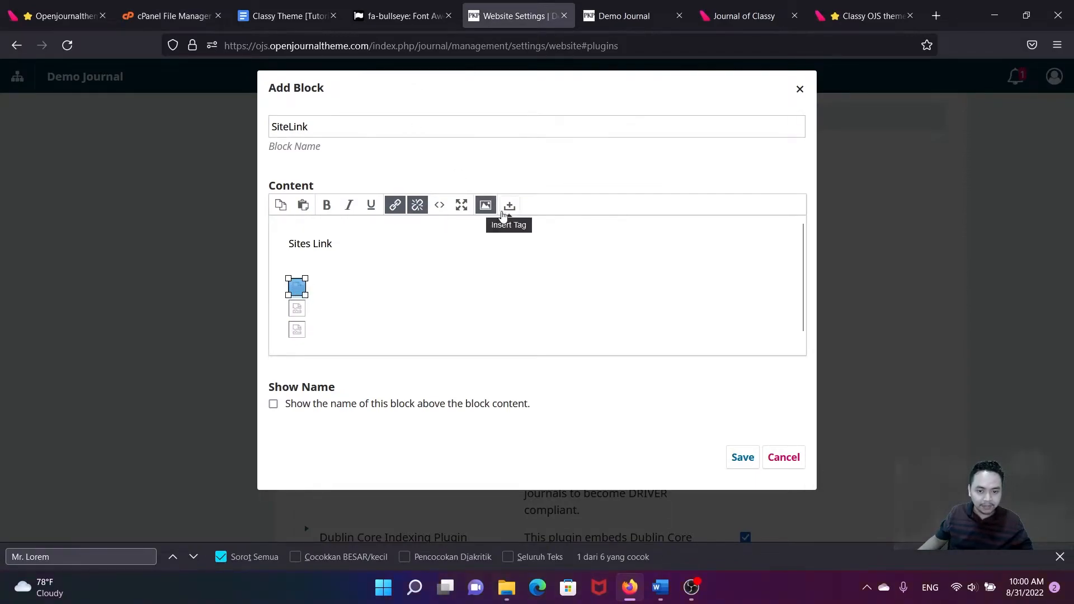
pyautogui.click(485, 206)
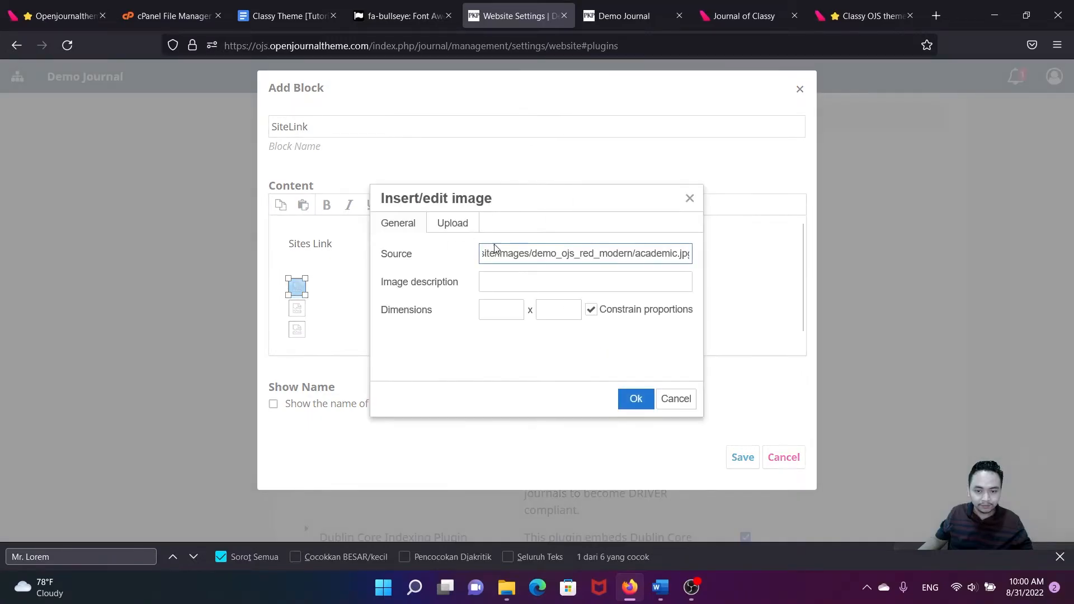
pyautogui.click(459, 226)
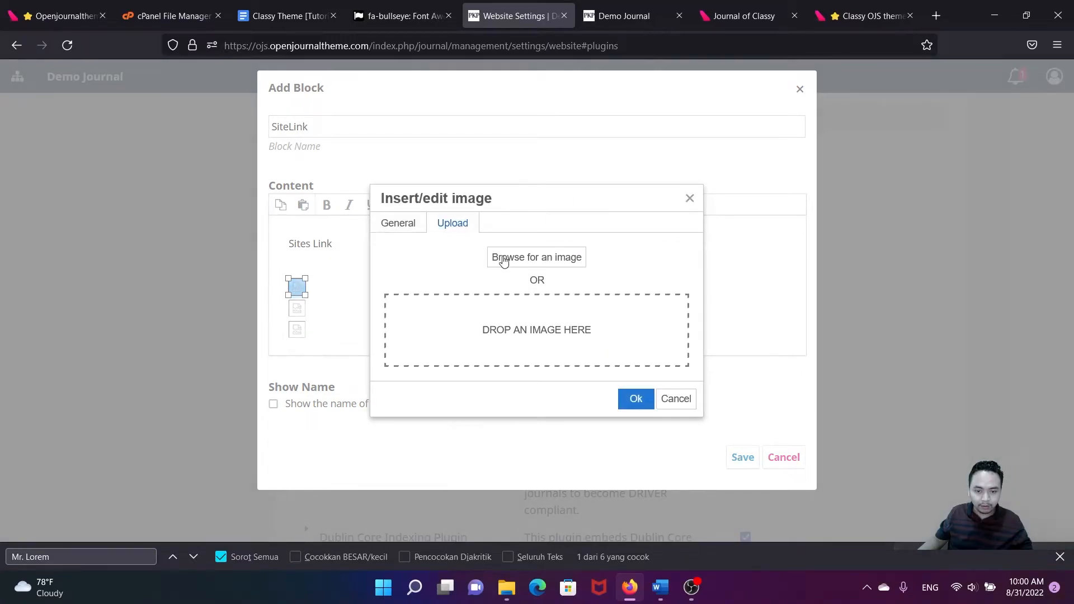
pyautogui.click(508, 257)
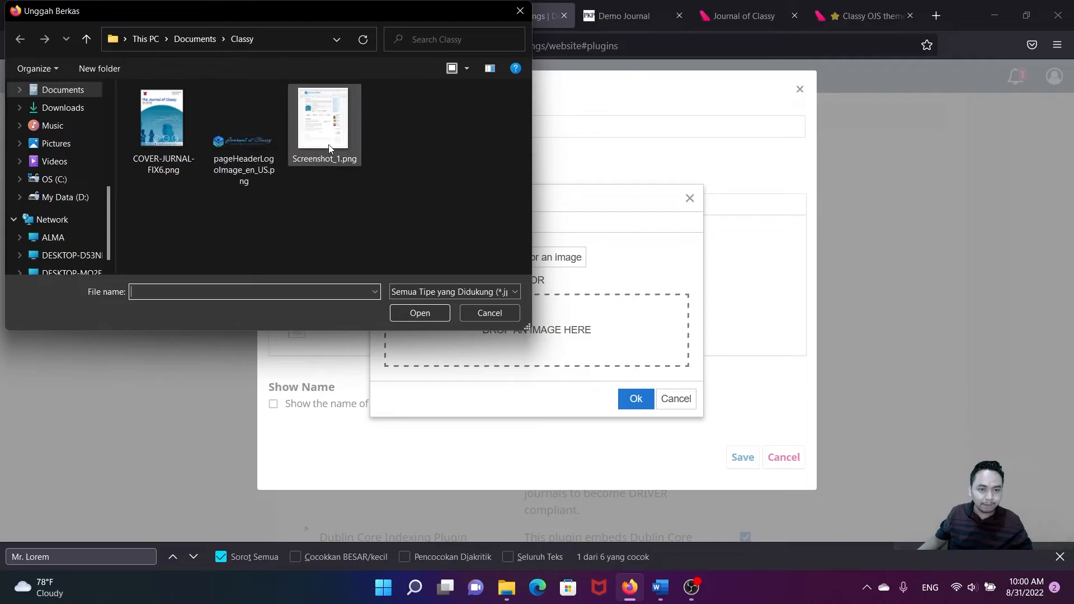
pyautogui.click(310, 119)
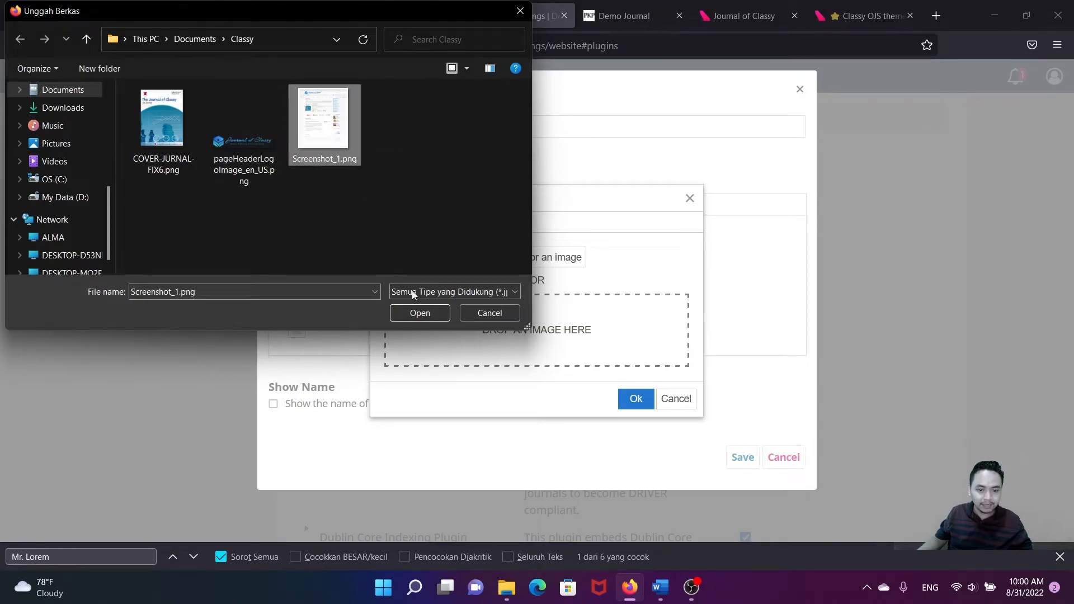
pyautogui.click(420, 312)
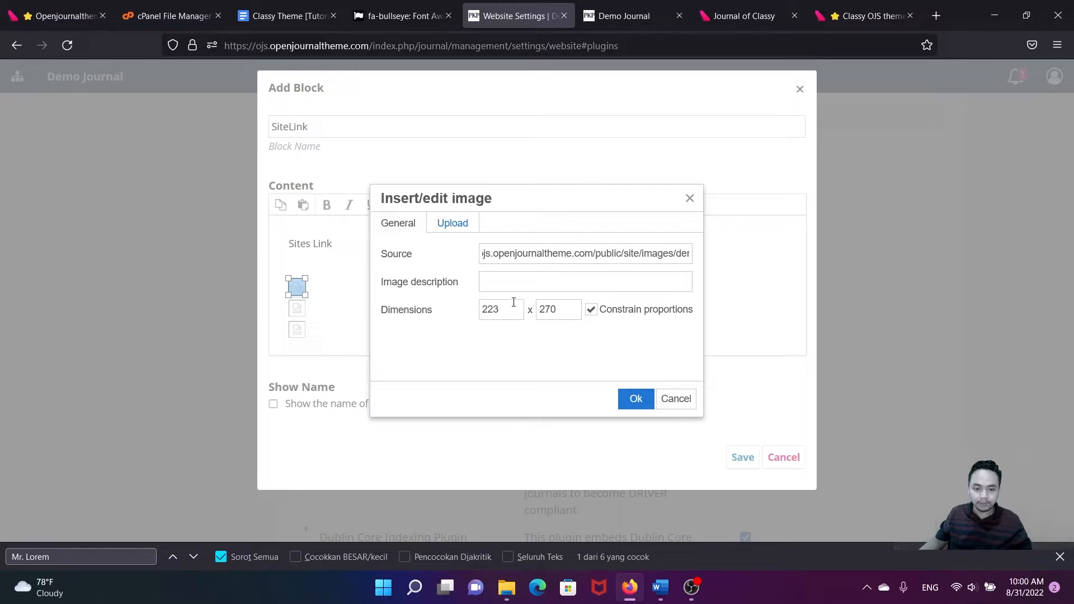
pyautogui.click(633, 402)
# - Delete the two remaining empty image placeholders below the uploaded image and save the SiteLink block
pyautogui.scroll(-3, 542, 343)
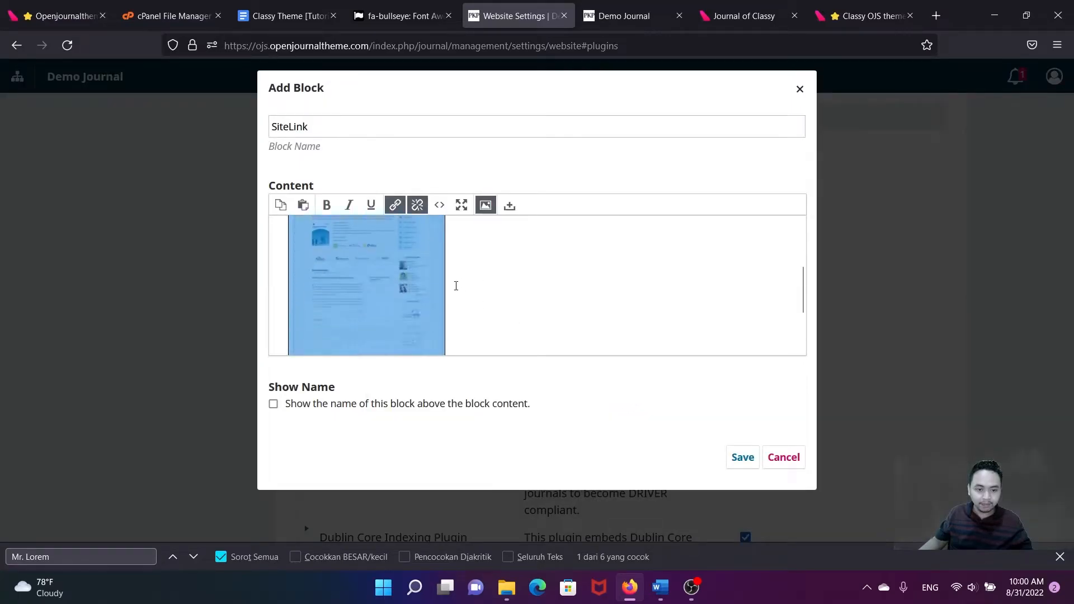
pyautogui.click(316, 303)
pyautogui.click(298, 315)
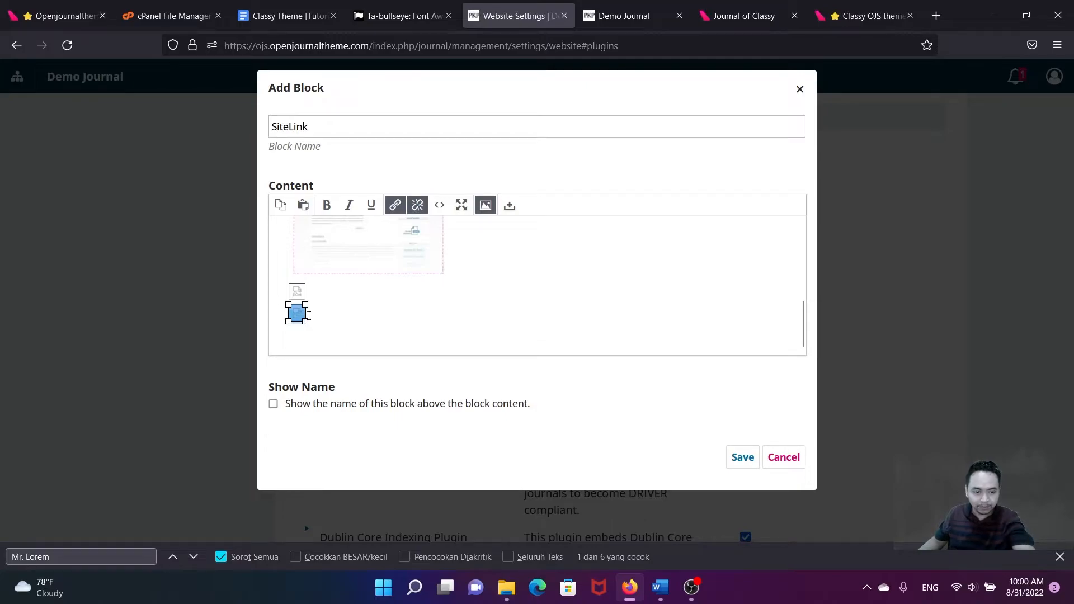
pyautogui.press('BackSpace')
pyautogui.click(302, 299)
pyautogui.press('BackSpace')
pyautogui.scroll(2, 561, 340)
pyautogui.scroll(-2, 561, 340)
pyautogui.click(736, 459)
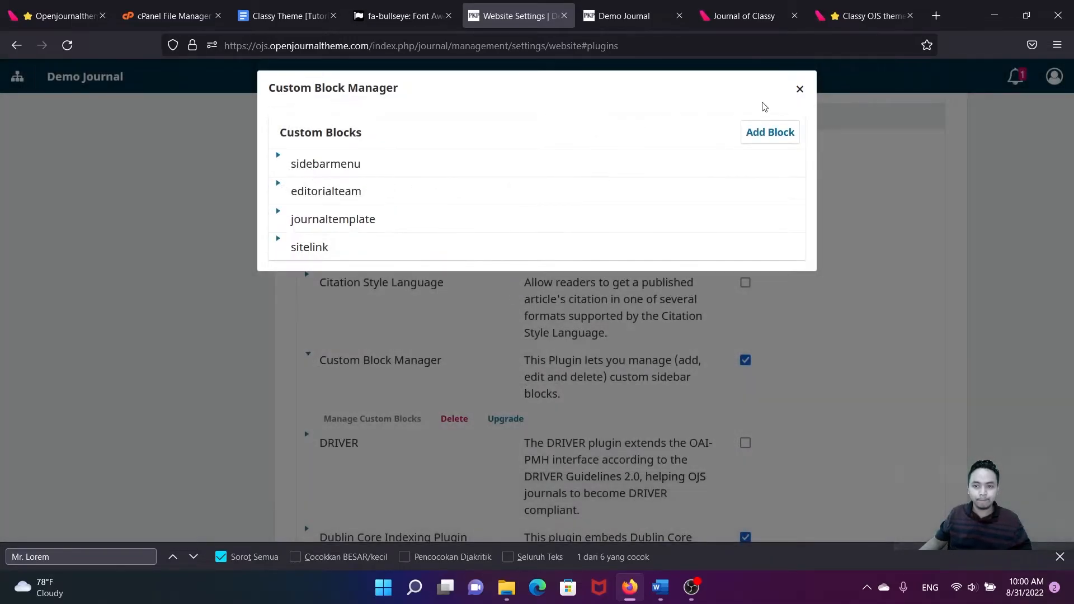
# - Close the custom block manager and reload the website's appearance settings
pyautogui.click(800, 89)
pyautogui.scroll(10, 625, 325)
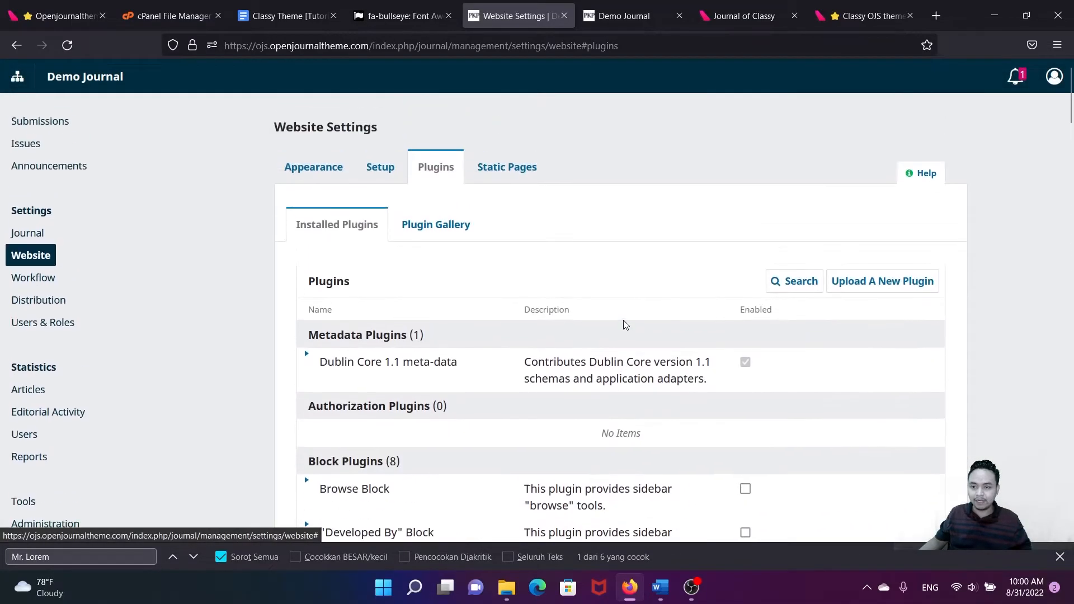
pyautogui.click(307, 168)
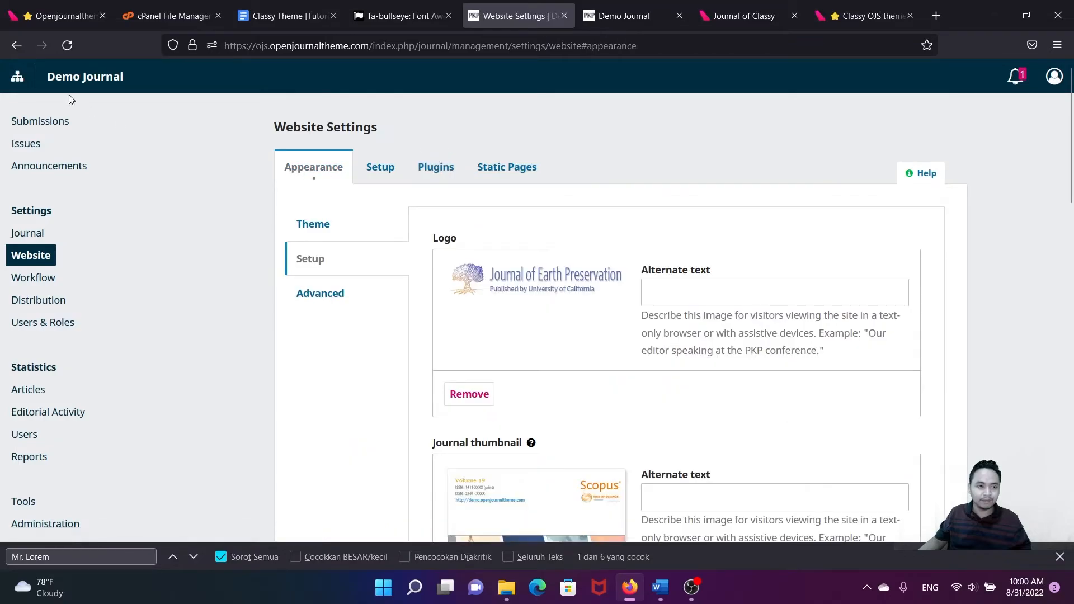
pyautogui.click(67, 44)
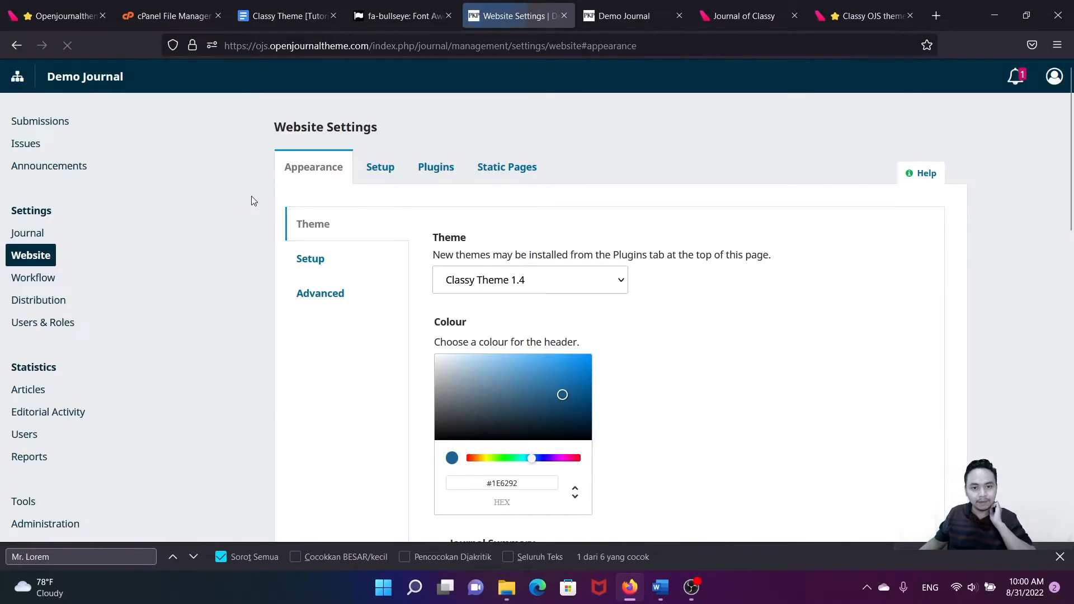
# - In the appearance setup's sidebar list, place the sitelink block directly below journaltemplate, enable it, and save
pyautogui.click(312, 259)
pyautogui.scroll(-4, 534, 325)
pyautogui.scroll(-5, 532, 327)
pyautogui.scroll(-10, 534, 334)
pyautogui.scroll(2, 511, 313)
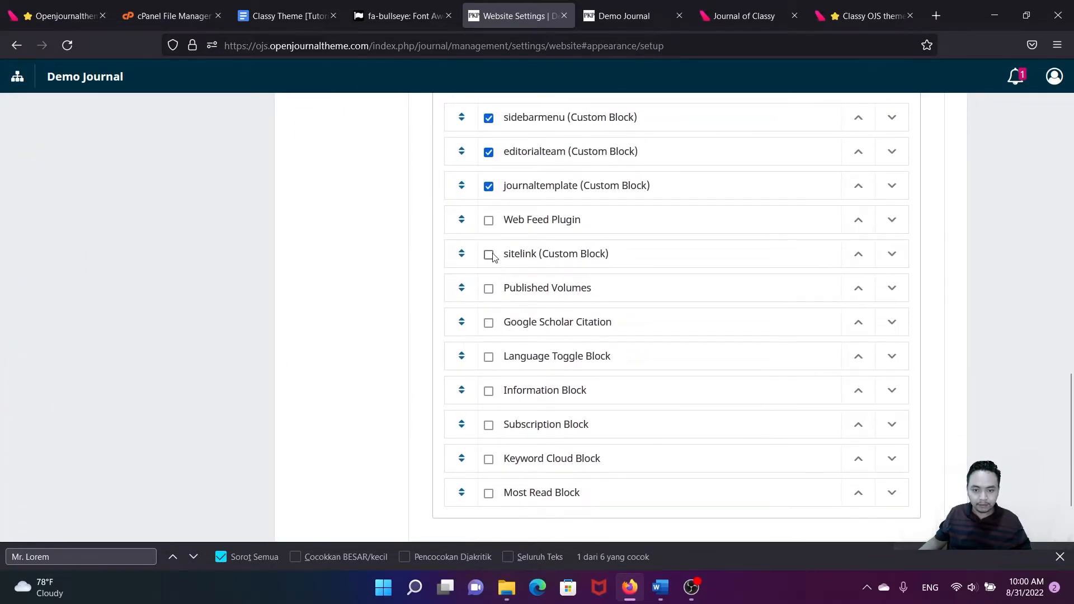
pyautogui.moveTo(462, 252); pyautogui.dragTo(463, 219)
pyautogui.scroll(-2, 829, 420)
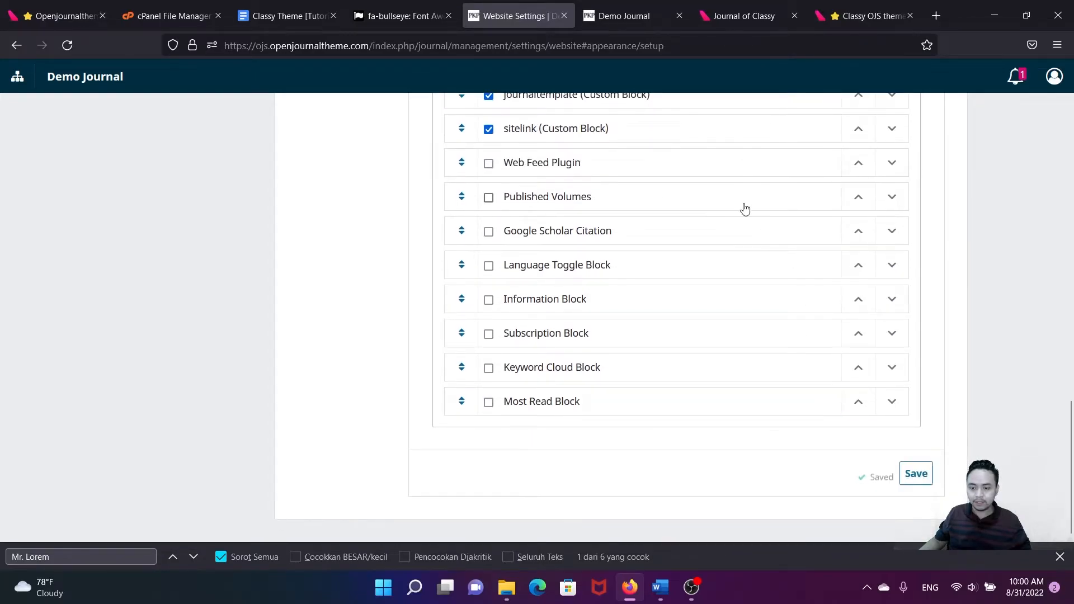
# - Reload the Demo Journal homepage and examine the Sites Link block below the Article Template block in the sidebar
pyautogui.click(615, 16)
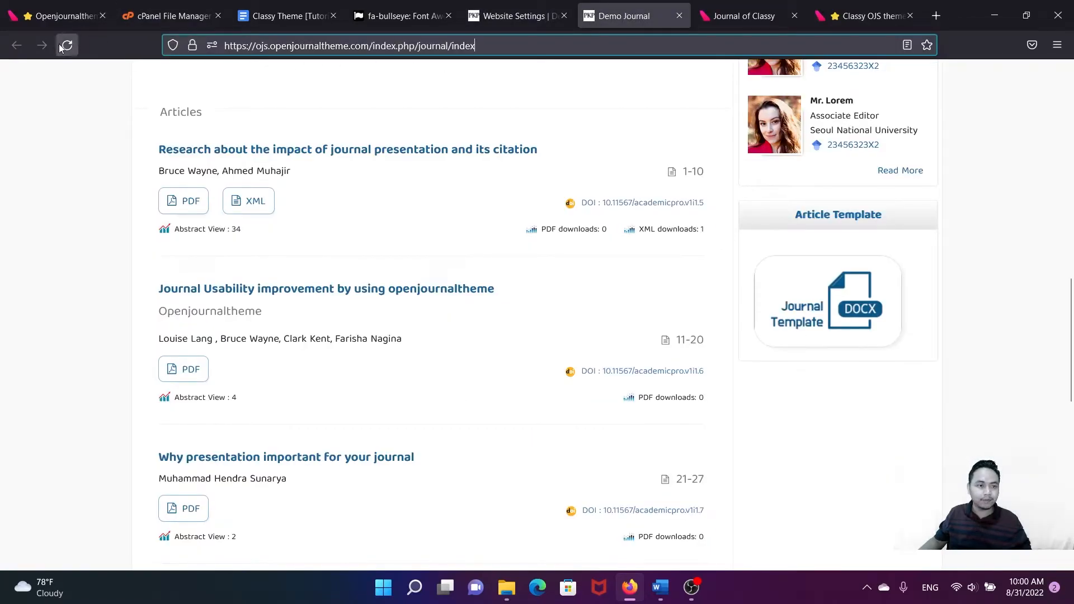
pyautogui.press('F5')
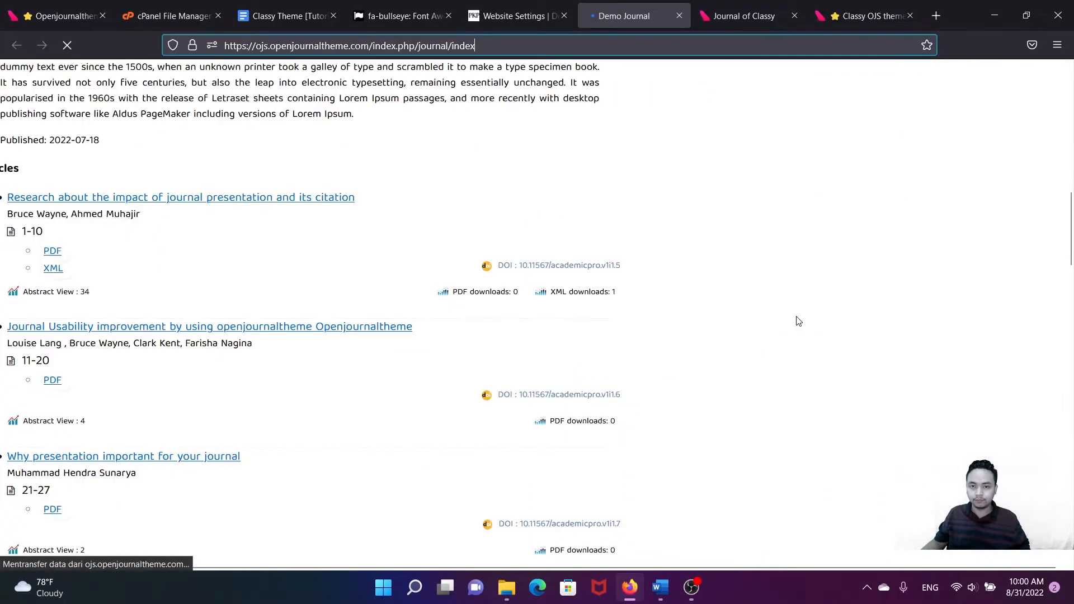
pyautogui.scroll(-2, 806, 318)
pyautogui.scroll(1, 796, 245)
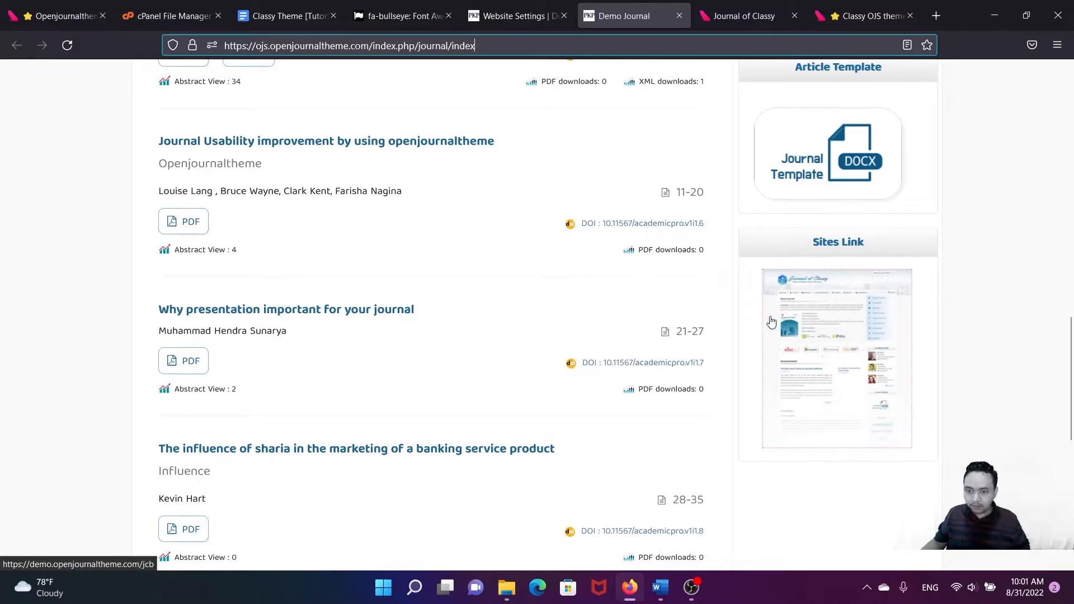
pyautogui.scroll(-1, 790, 325)
pyautogui.scroll(5, 749, 291)
pyautogui.scroll(-4, 755, 310)
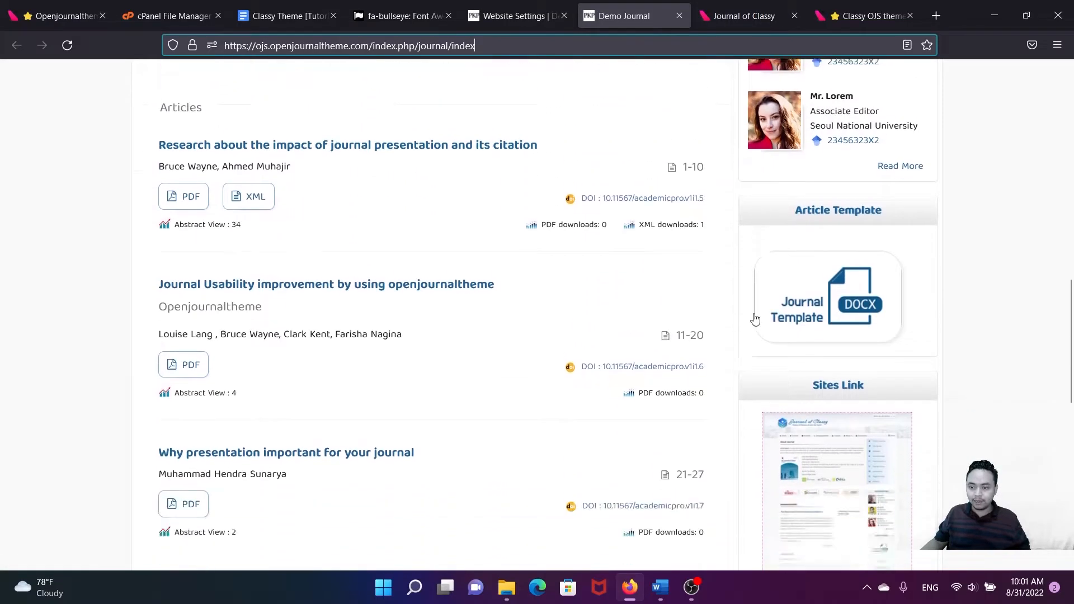
pyautogui.scroll(2, 757, 292)
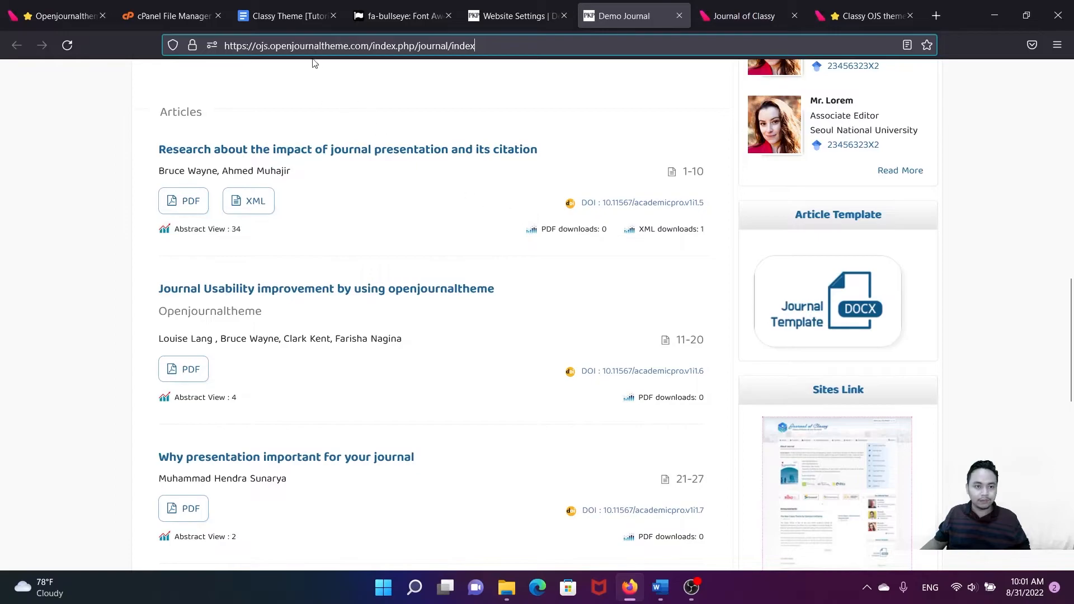
# - Bring up the Indexing Icon / Logo Carousel section of the Classy Theme tutorial document
pyautogui.click(283, 13)
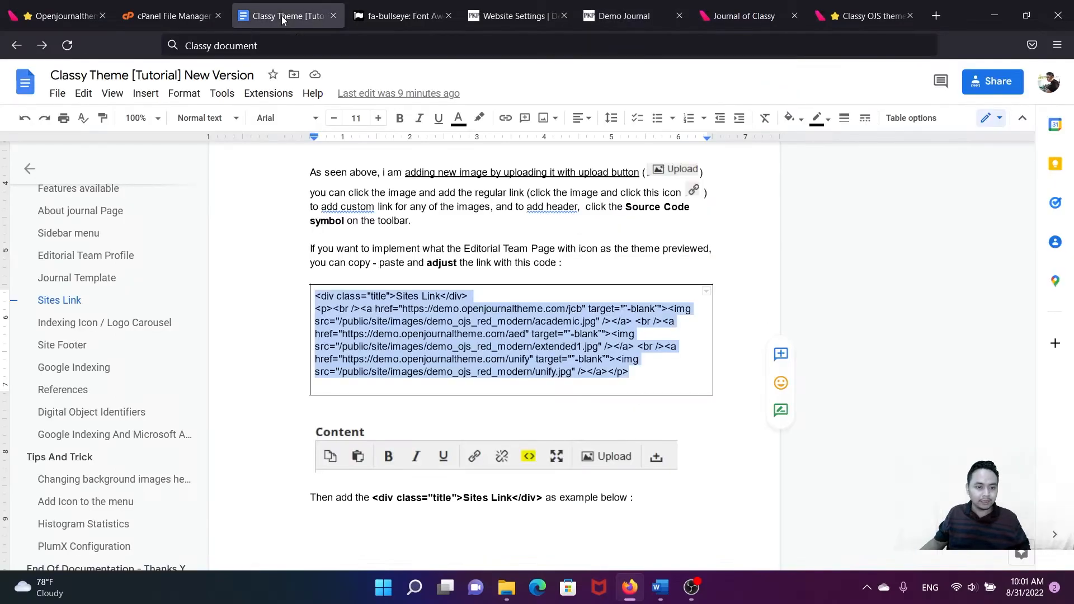
pyautogui.click(93, 325)
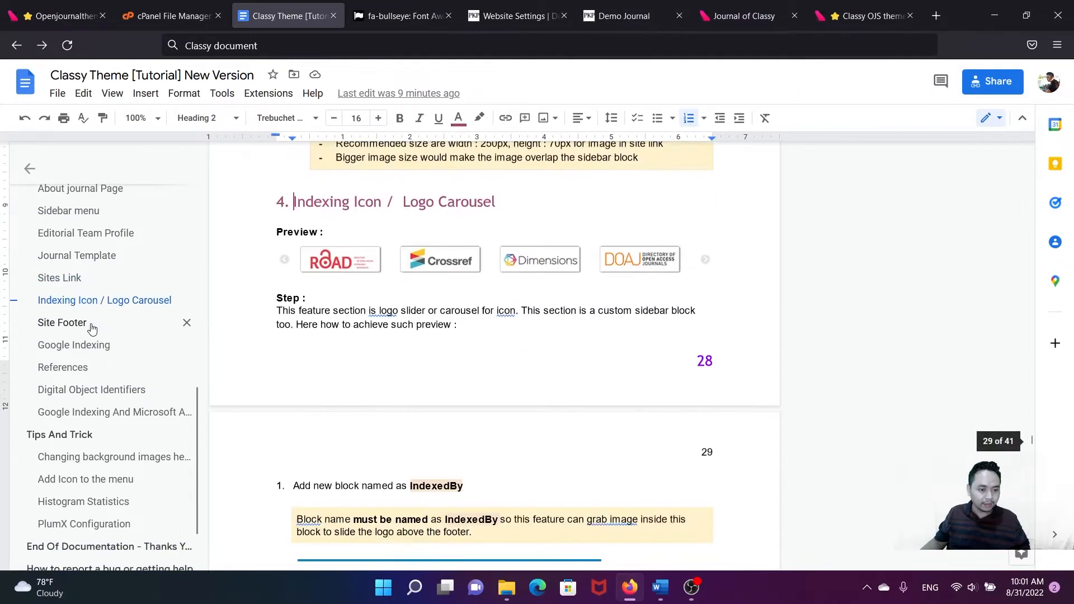
pyautogui.scroll(2, 572, 179)
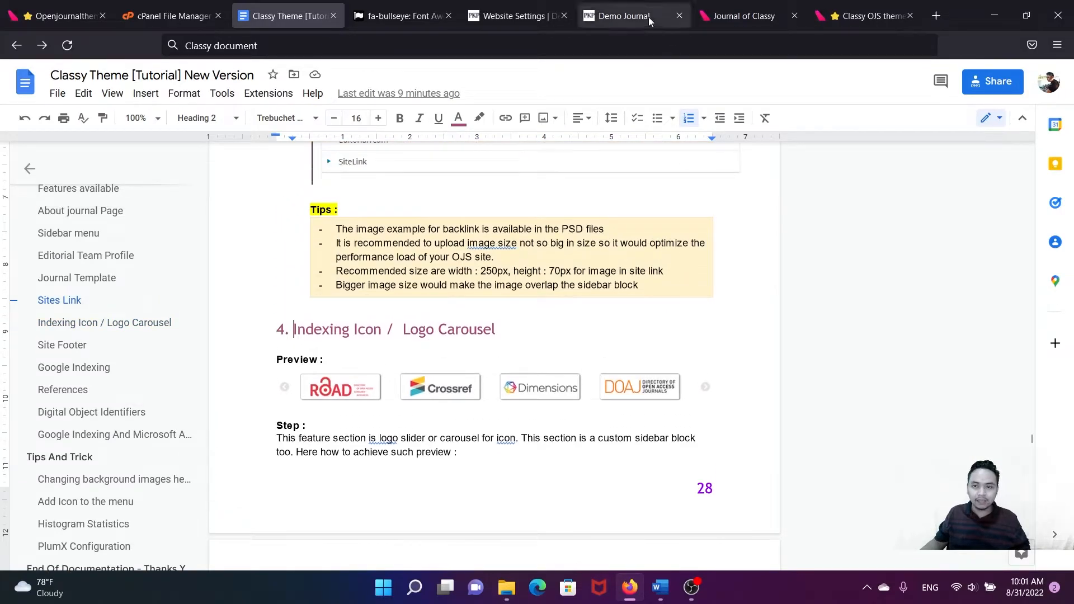
# - Compare the Demo Journal homepage with the Journal of Classy demo, checking where the indexing logo carousel sits
pyautogui.click(634, 20)
pyautogui.scroll(-10, 690, 280)
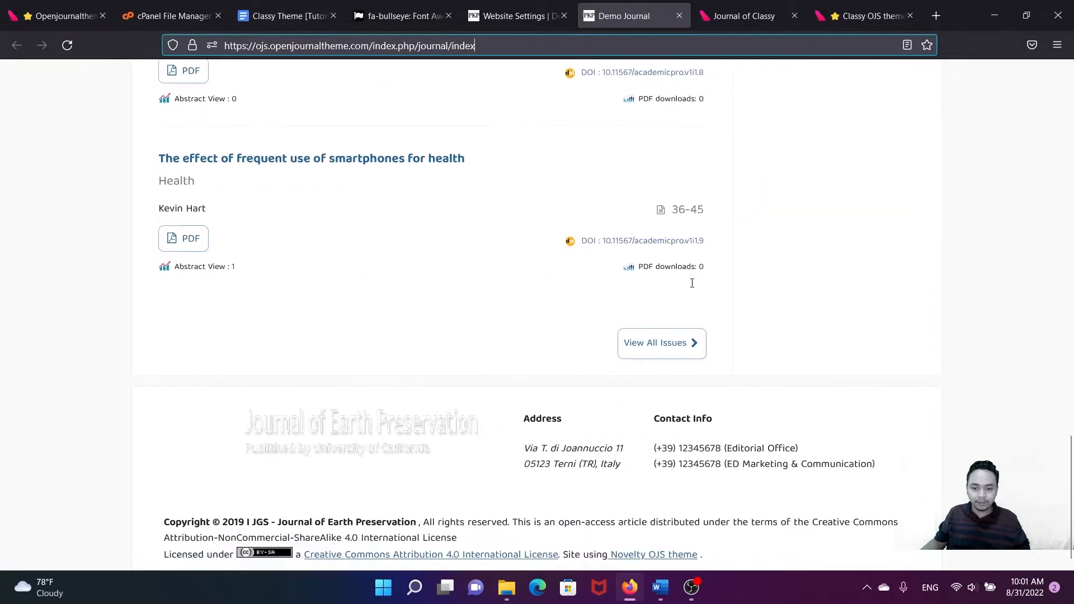
pyautogui.scroll(15, 694, 287)
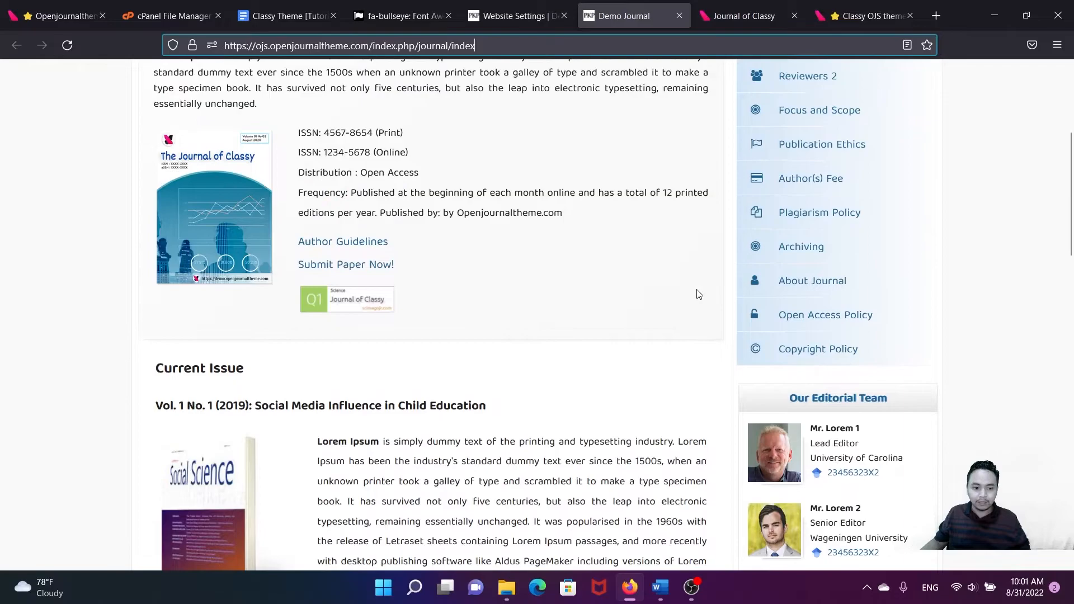
pyautogui.scroll(-10, 697, 296)
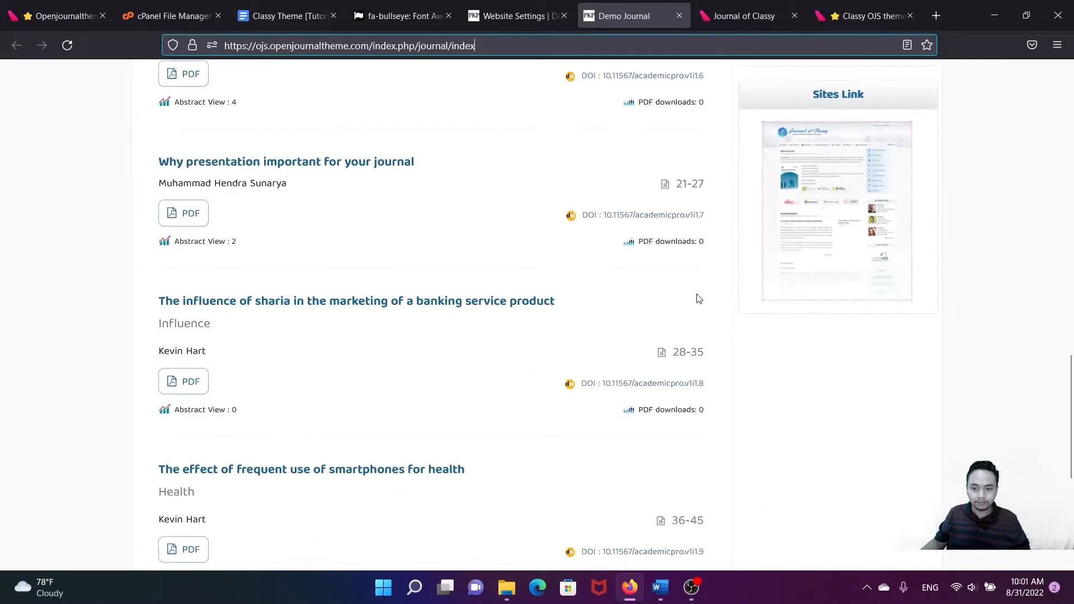
pyautogui.click(744, 16)
pyautogui.scroll(-6, 736, 235)
pyautogui.scroll(-10, 736, 235)
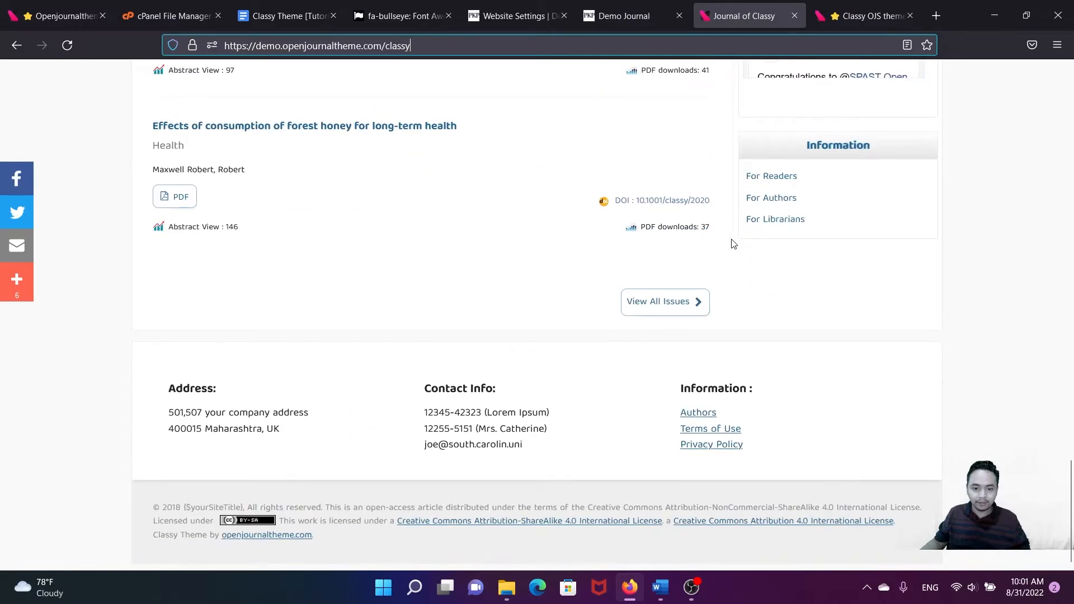
pyautogui.scroll(12, 733, 246)
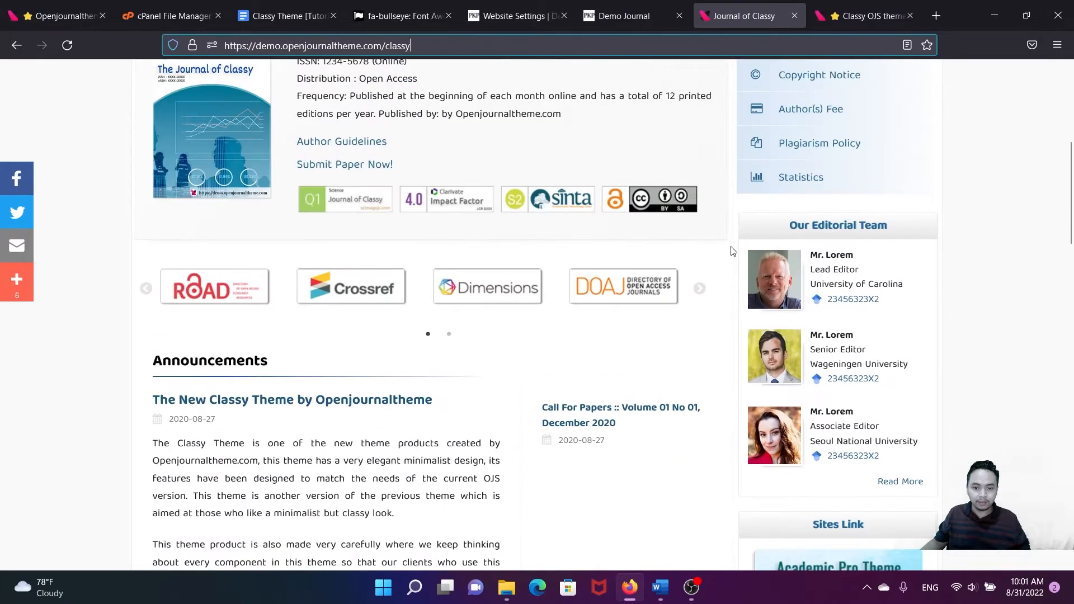
# - Browse the logos in the Journal of Classy demo's indexing carousel below the About Journal section
pyautogui.scroll(3, 621, 358)
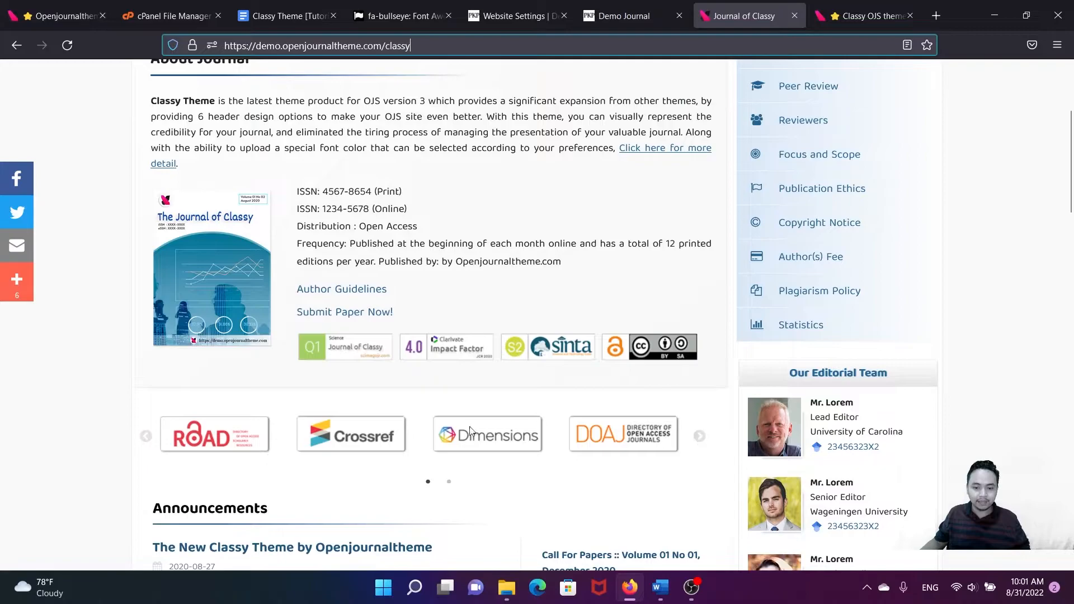
pyautogui.click(146, 437)
pyautogui.click(146, 438)
pyautogui.click(147, 438)
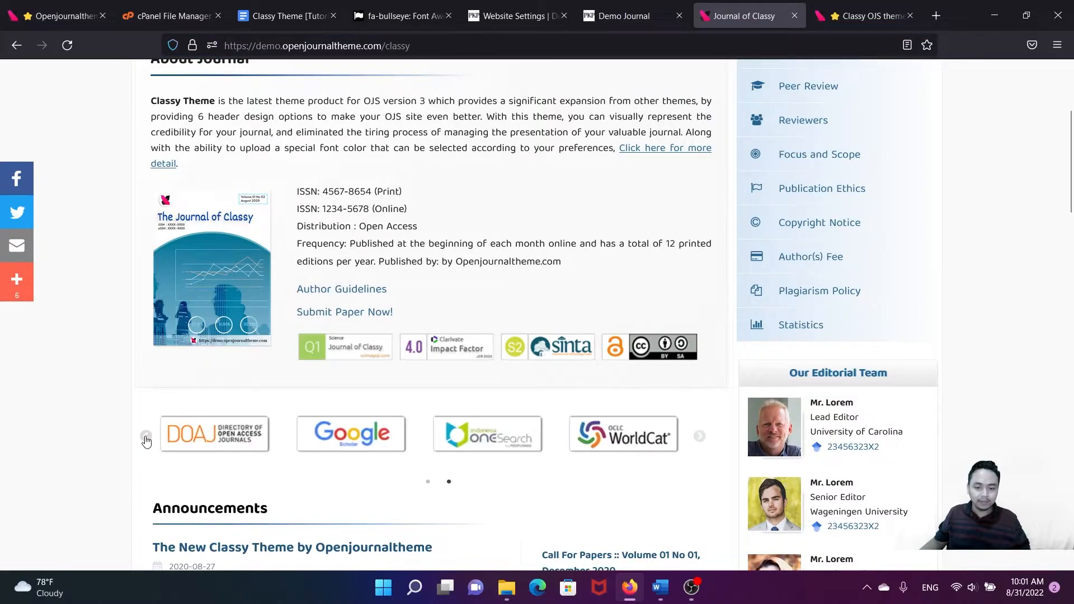
pyautogui.click(146, 437)
pyautogui.click(146, 437)
pyautogui.scroll(3, 230, 431)
pyautogui.scroll(-3, 230, 430)
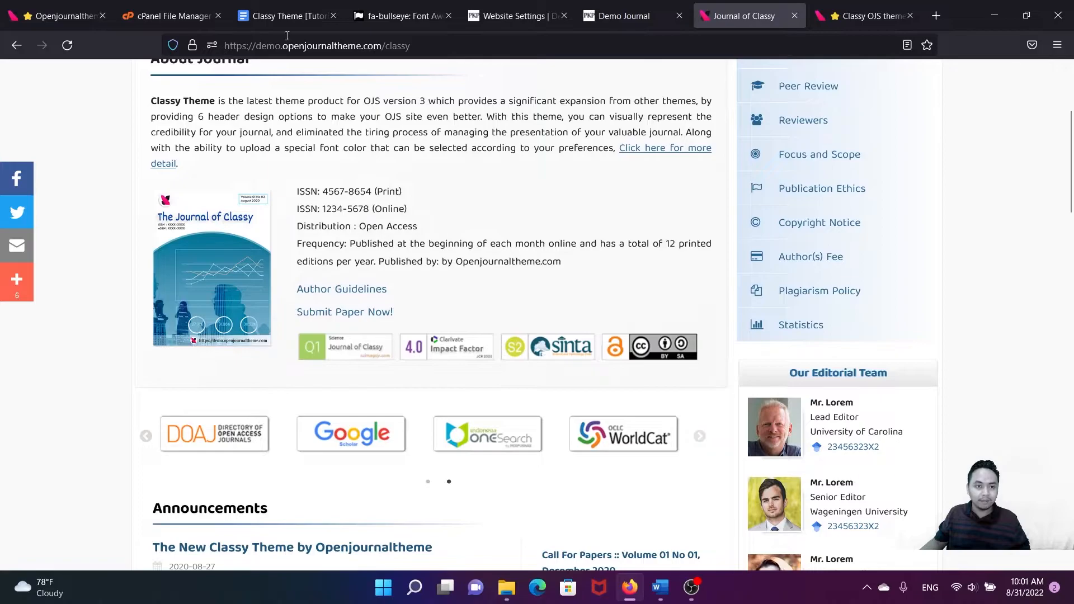
# - Check the Indexing Icon / Logo Carousel section of the tutorial document for the block name it requires
pyautogui.click(284, 16)
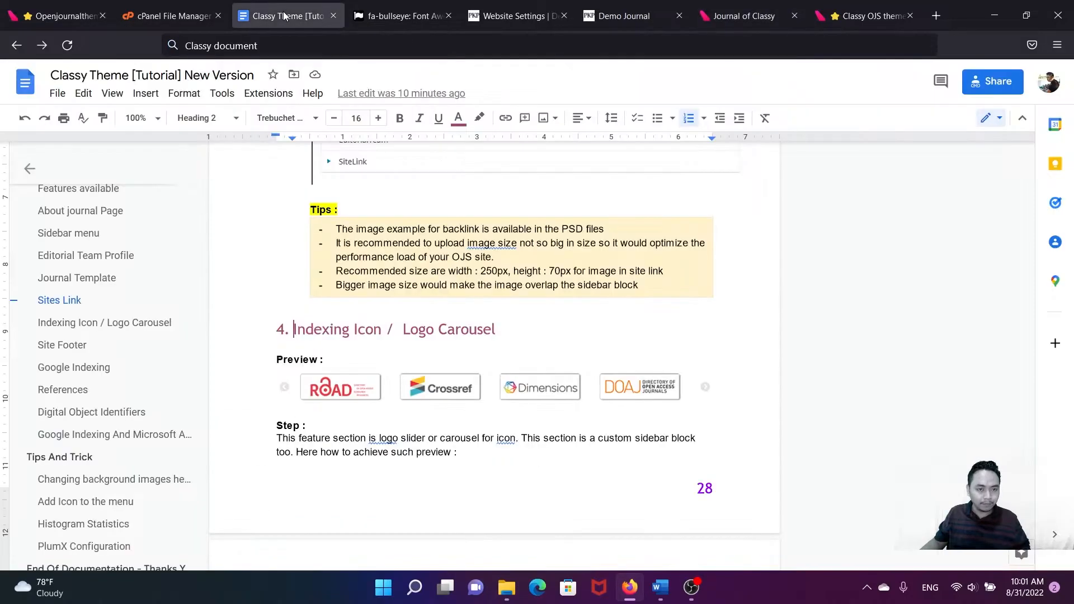
pyautogui.click(62, 324)
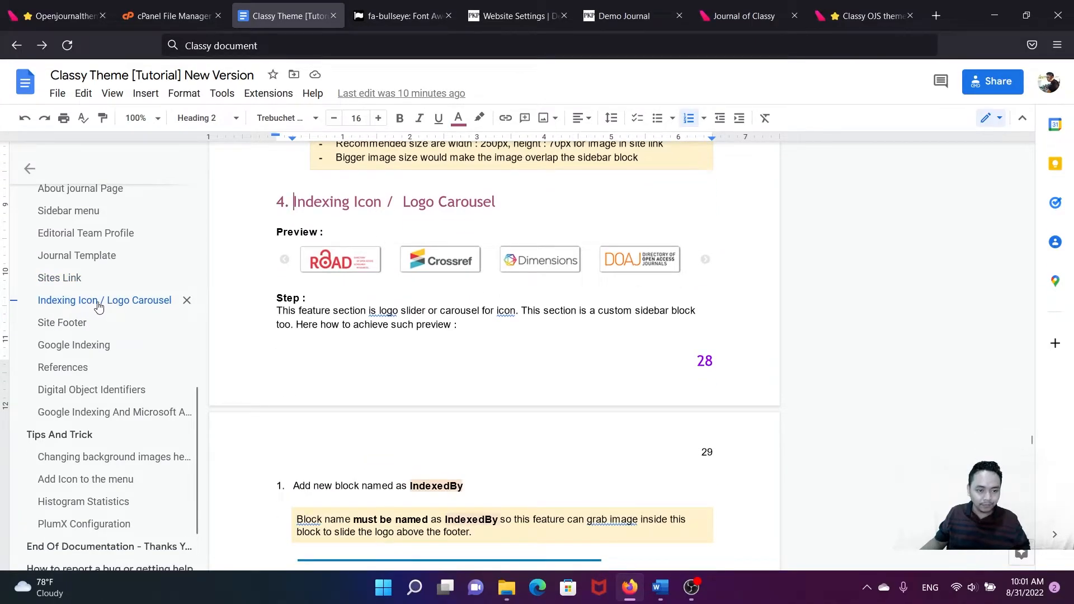
pyautogui.scroll(-2, 365, 285)
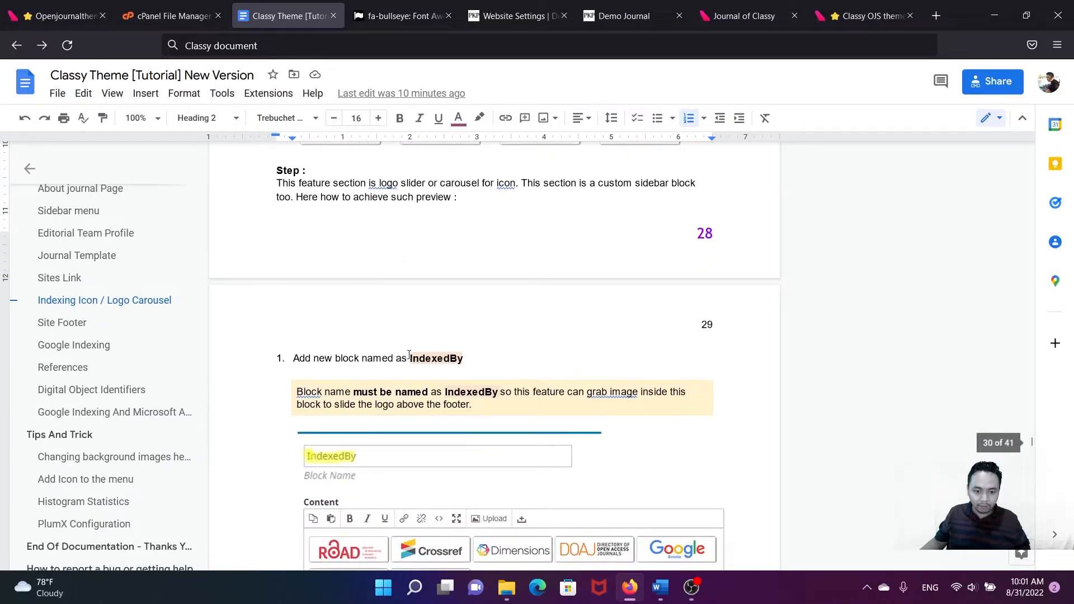
pyautogui.click(423, 384)
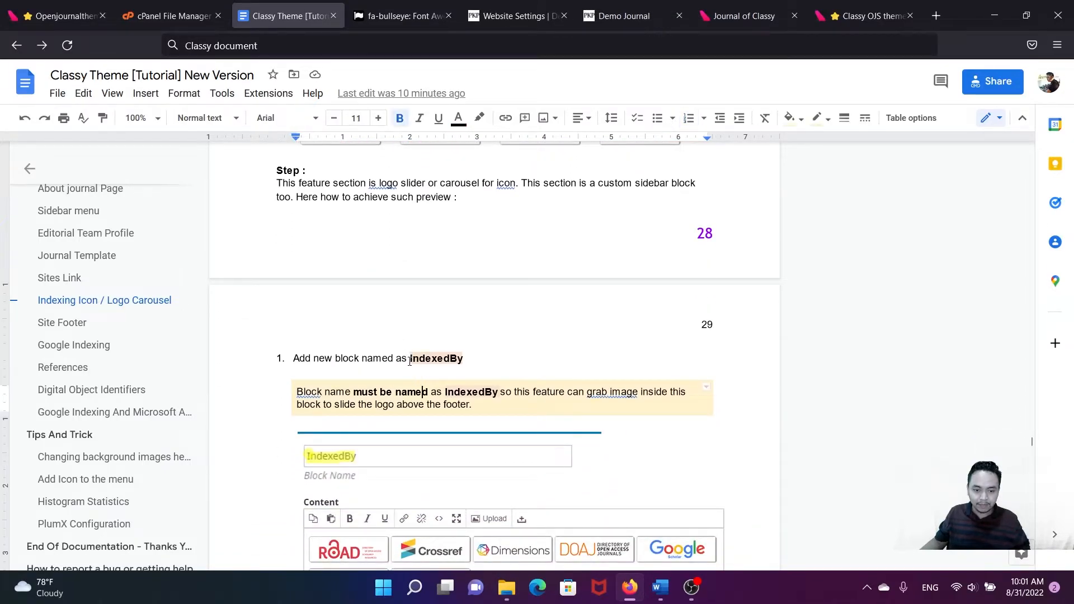
pyautogui.moveTo(410, 359); pyautogui.dragTo(469, 358)
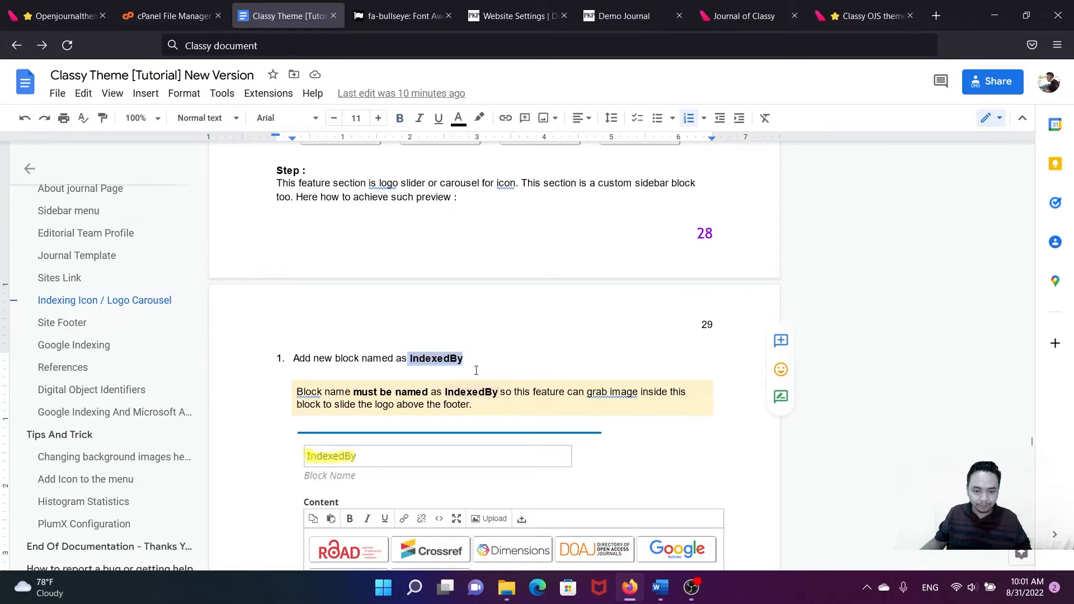
# - In the Demo Journal's website plugin settings, open the Custom Block Manager's list of custom blocks
pyautogui.click(490, 17)
pyautogui.scroll(15, 551, 213)
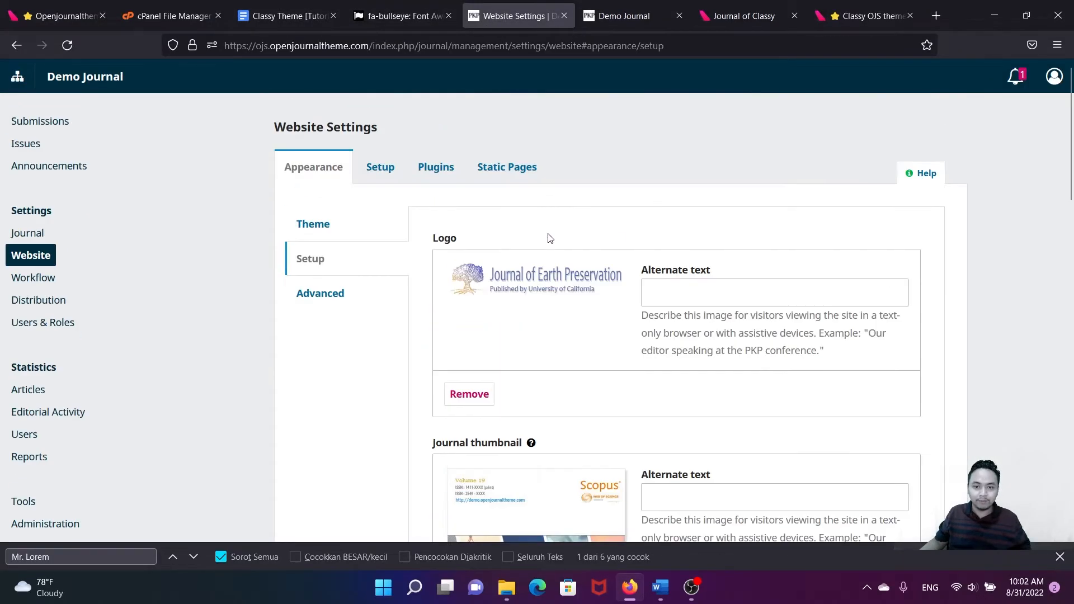
pyautogui.click(439, 169)
pyautogui.scroll(-15, 336, 380)
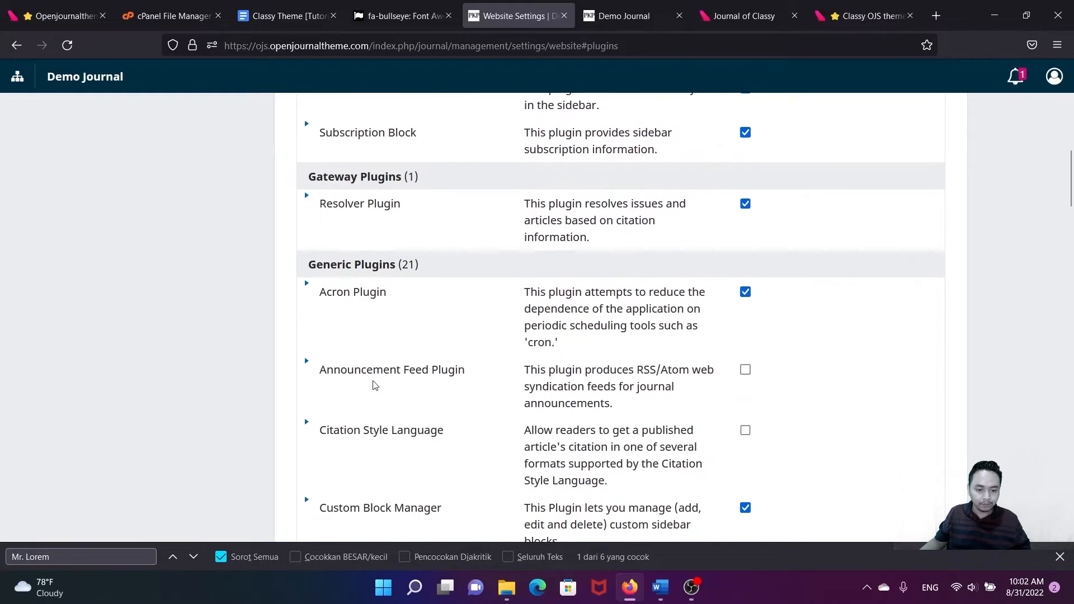
pyautogui.click(308, 353)
pyautogui.click(352, 420)
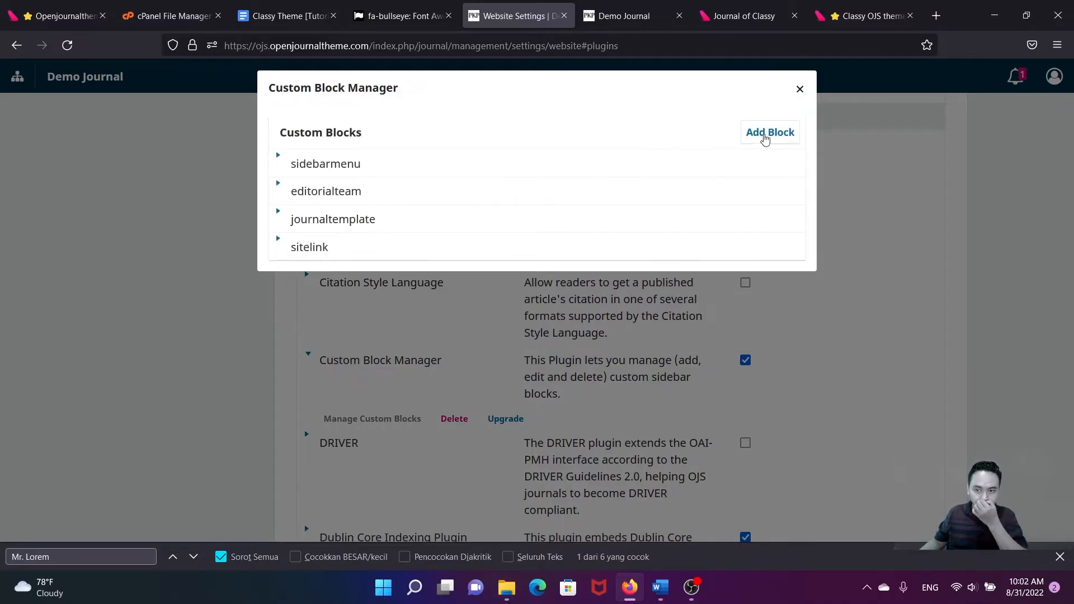
# - Add a new custom block with the block name IndexedBy and get its content area ready for input
pyautogui.click(761, 135)
pyautogui.click(387, 129)
pyautogui.write('IndexedBy')
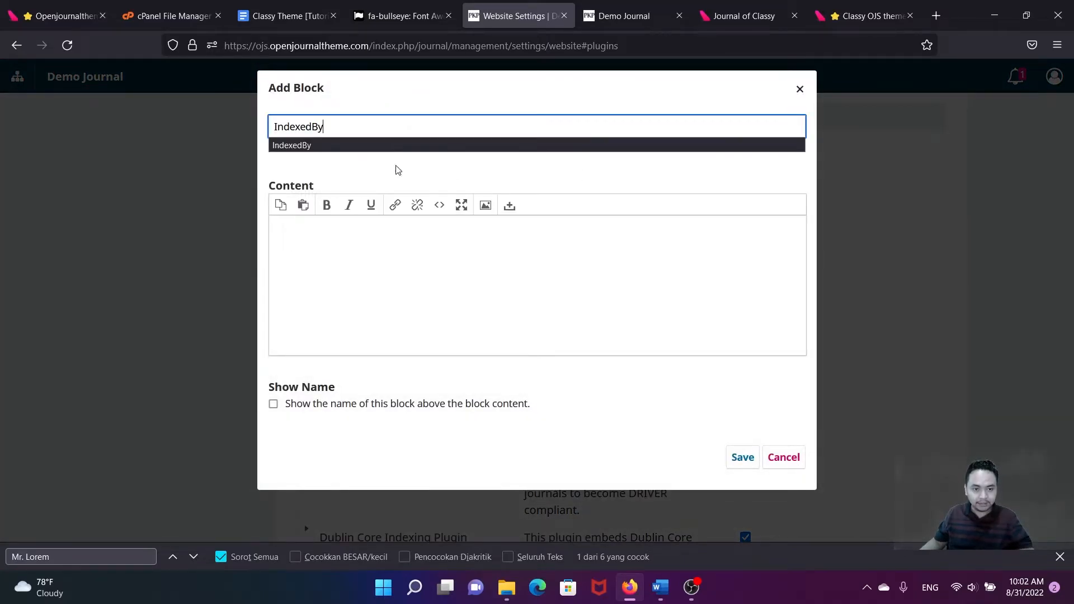
pyautogui.click(392, 265)
# - Read the tutorial document's instructions and tips on uploading logo images to the IndexedBy block
pyautogui.click(288, 16)
pyautogui.scroll(-6, 481, 362)
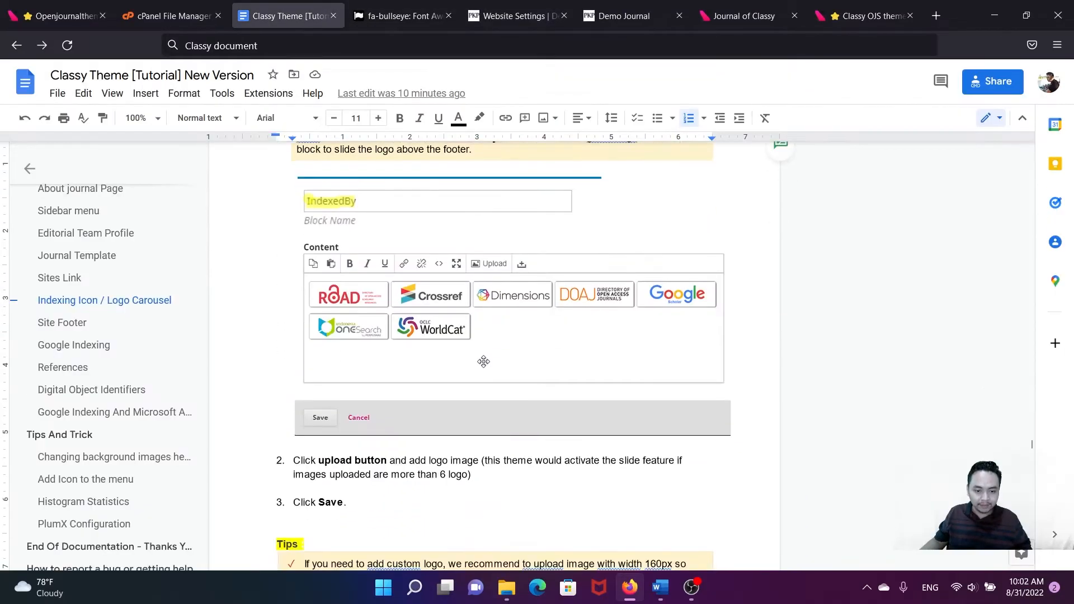
pyautogui.scroll(-13, 481, 362)
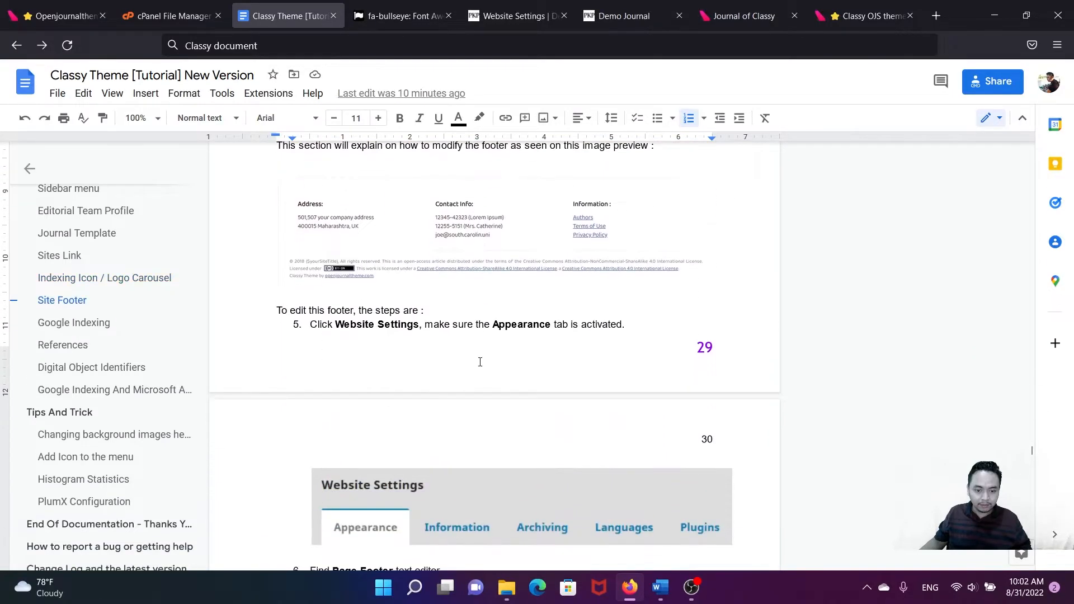
pyautogui.scroll(10, 479, 362)
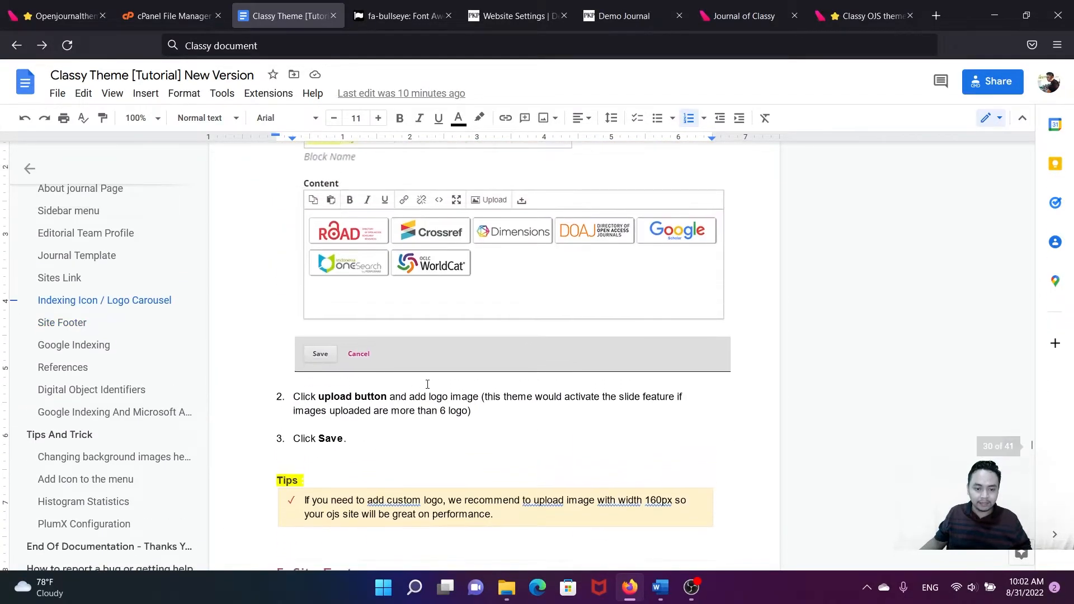
# - Save the DOAJ logo from the Journal of Classy demo's carousel as DOAJ1.png in the Documents > Classy folder
pyautogui.click(767, 17)
pyautogui.rightClick(225, 438)
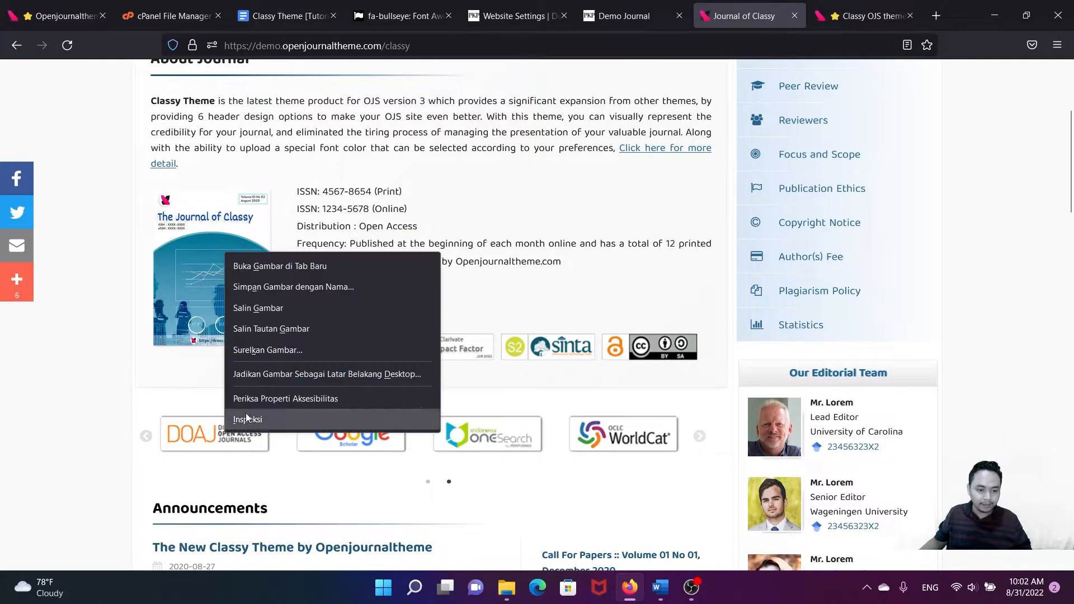
pyautogui.click(272, 295)
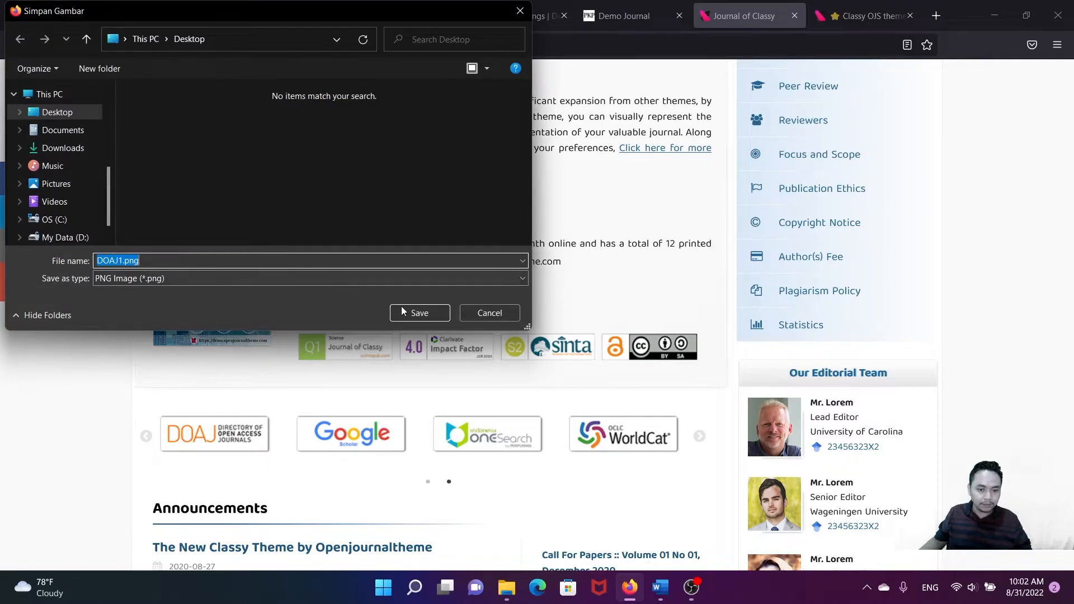
pyautogui.click(74, 134)
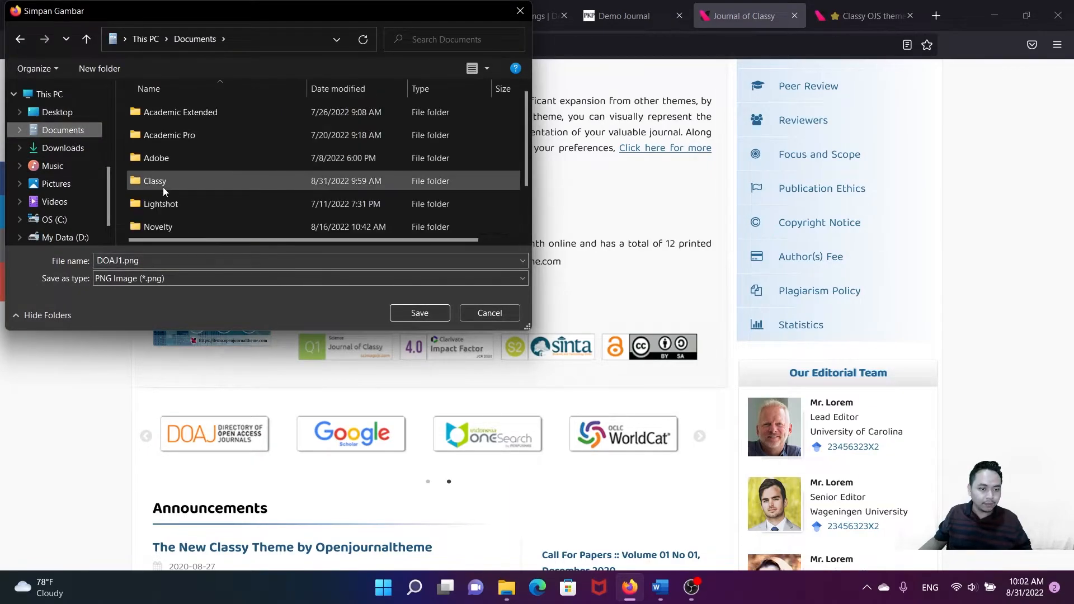
pyautogui.doubleClick(163, 184)
pyautogui.click(419, 314)
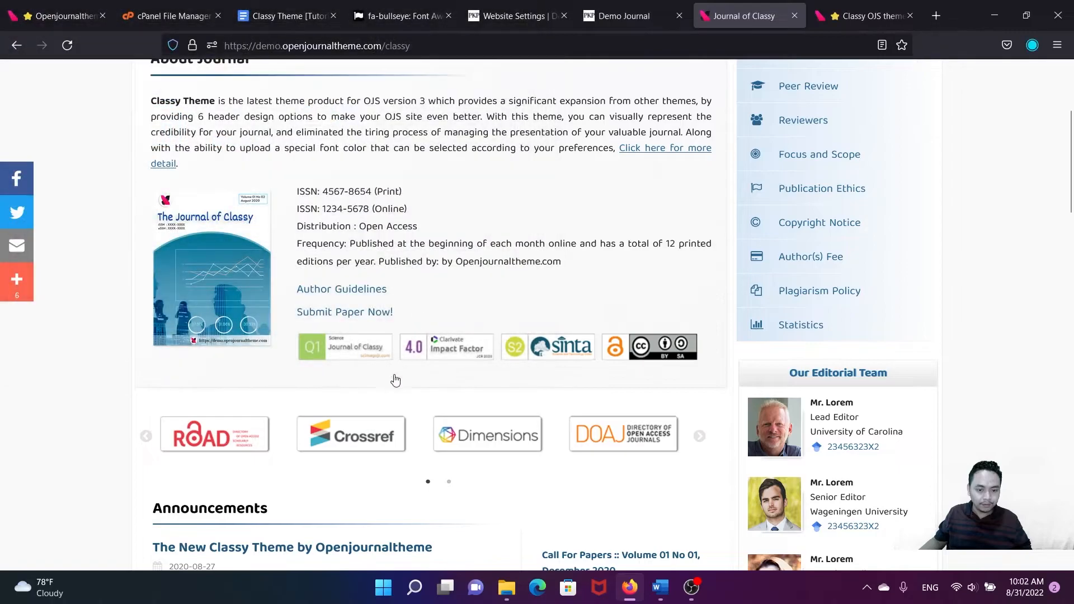
# - Save the Crossref and Dimensions logos from the carousel as crossref1.png and dimensions2.png in the Classy folder
pyautogui.rightClick(358, 429)
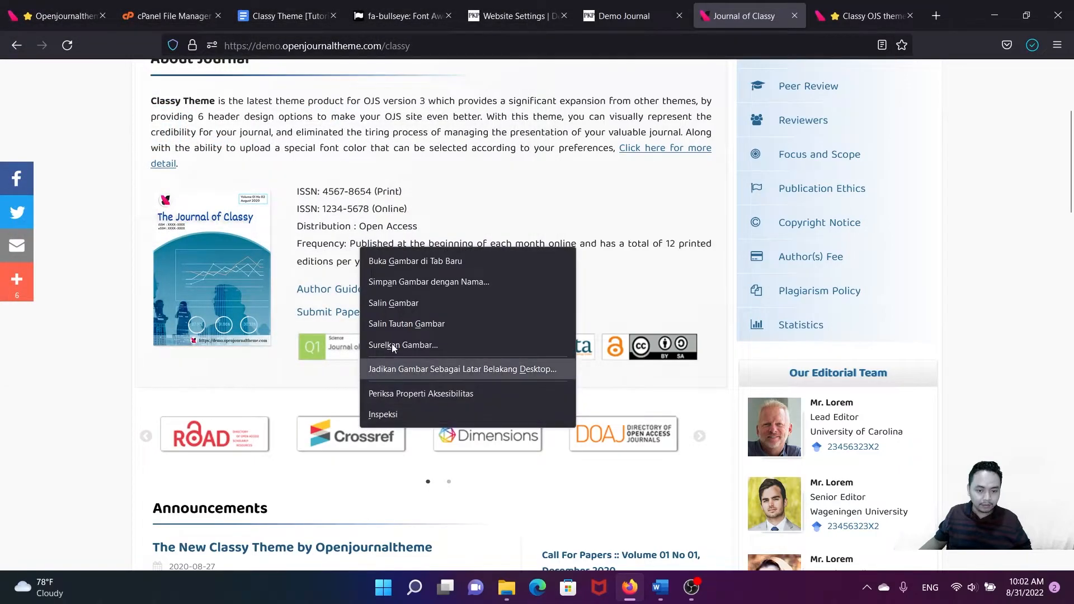
pyautogui.click(400, 285)
pyautogui.click(403, 313)
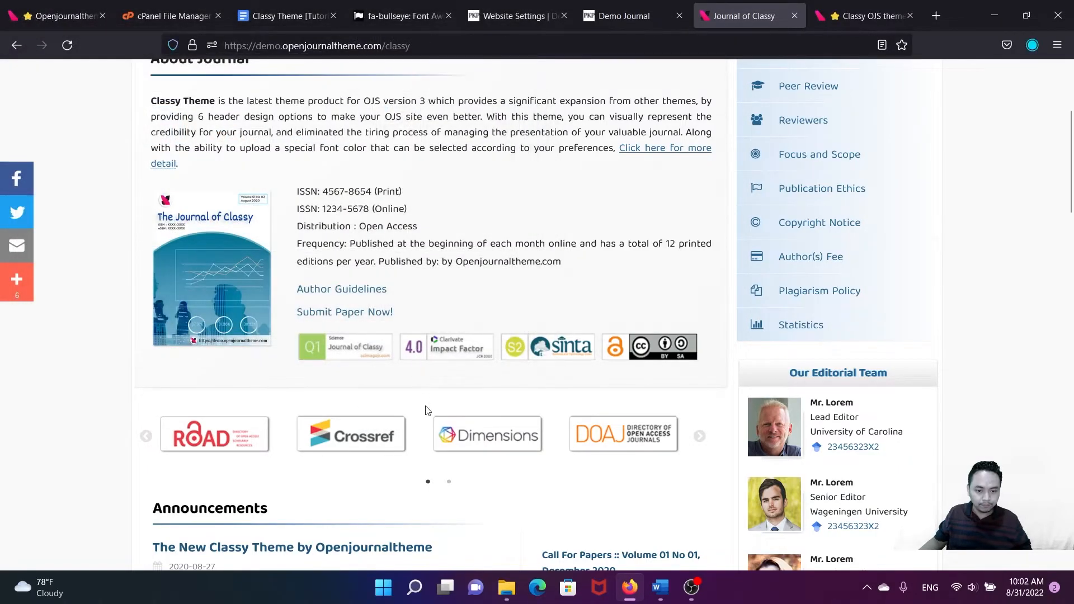
pyautogui.rightClick(474, 432)
pyautogui.click(519, 290)
pyautogui.click(442, 314)
# - Save the DOAJ logo again as DOAJ1.png, replacing the existing file in the Classy folder
pyautogui.rightClick(600, 429)
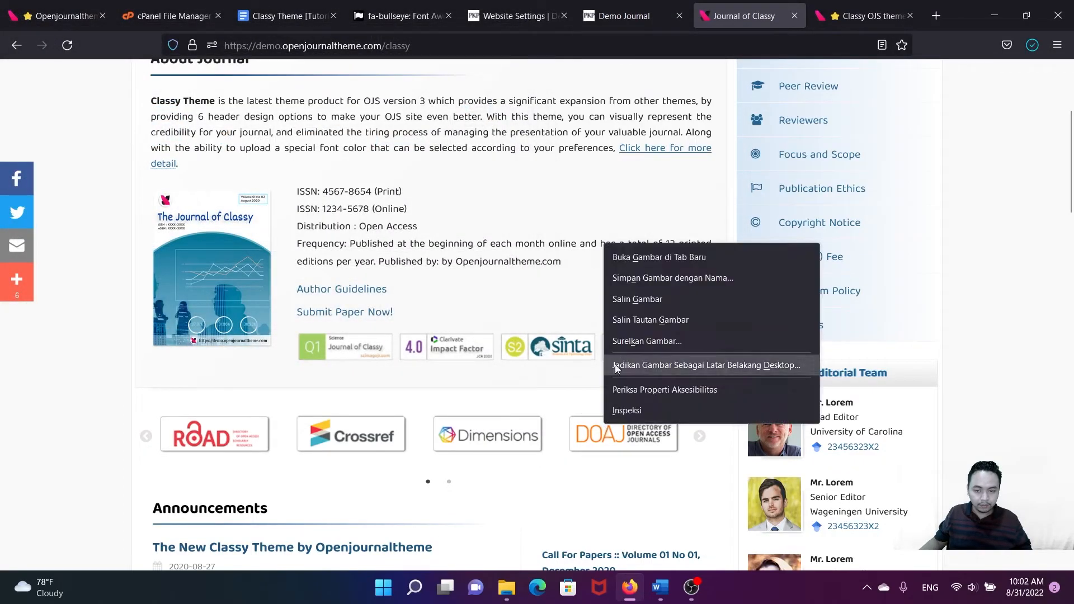
pyautogui.click(629, 280)
pyautogui.click(419, 313)
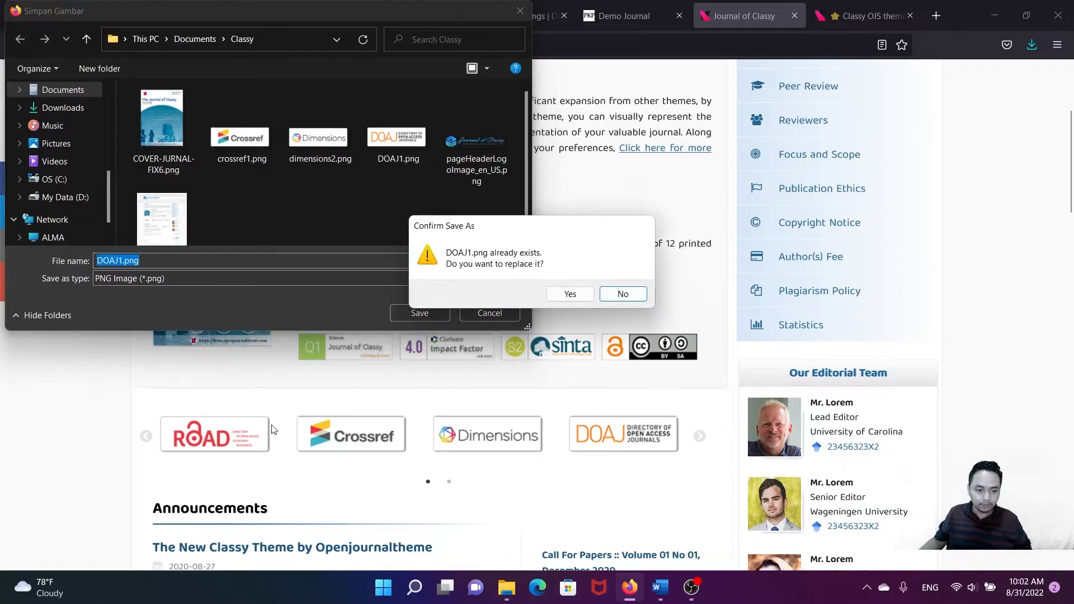
pyautogui.click(570, 301)
# - Save the ROAD and Google Scholar logos from the carousel as 18-road1.png and google_scholar1.png in the Classy folder
pyautogui.rightClick(226, 440)
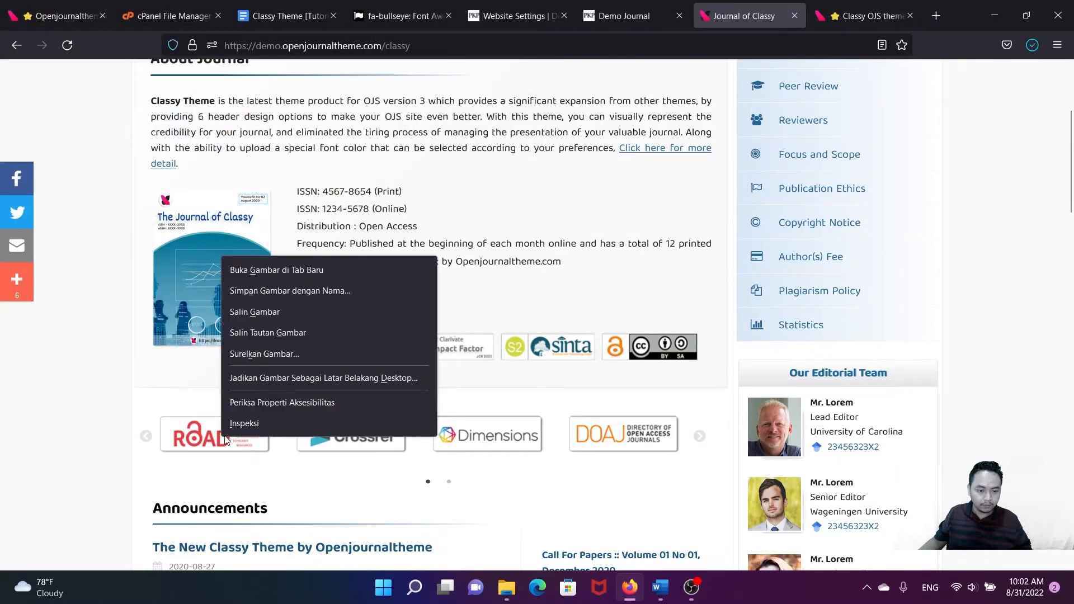
pyautogui.click(291, 291)
pyautogui.click(420, 313)
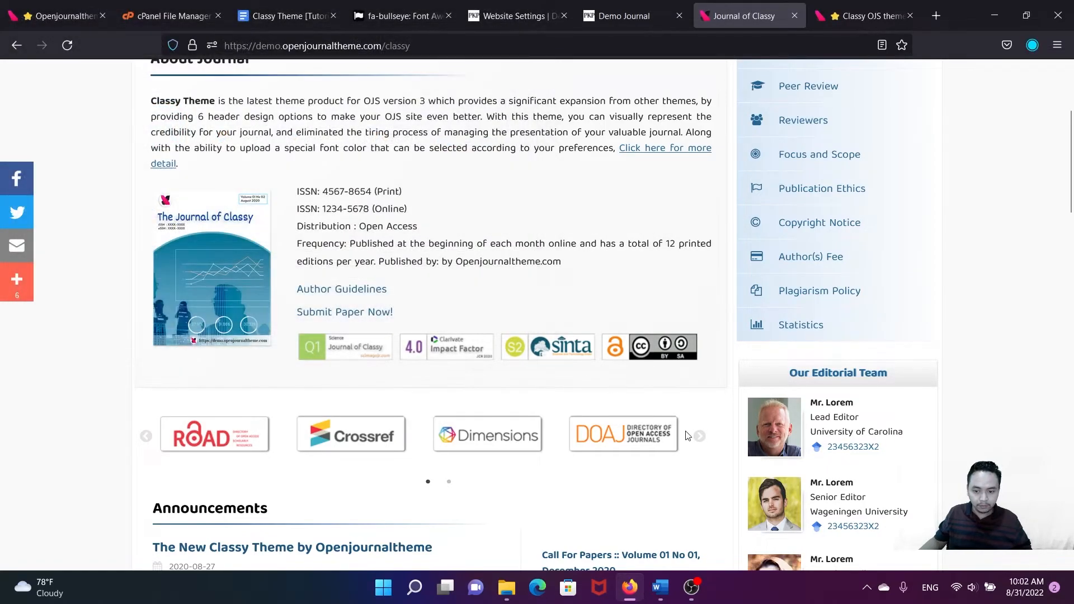
pyautogui.rightClick(357, 431)
pyautogui.click(403, 282)
pyautogui.click(420, 314)
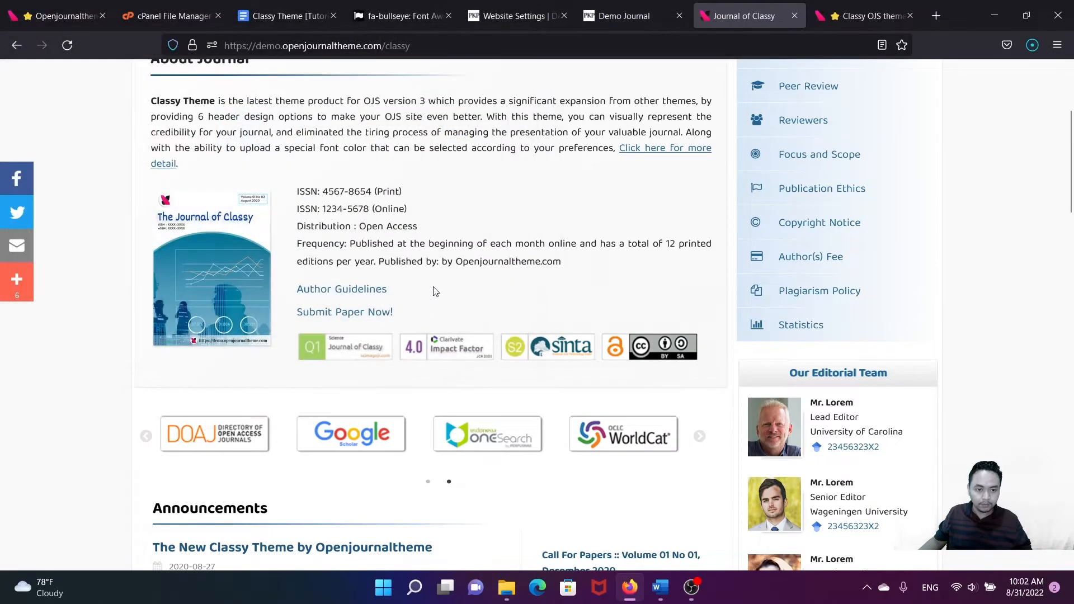
# - Return to the Add Block form and upload crossref1.png as the first image in the IndexedBy block's content
pyautogui.click(384, 6)
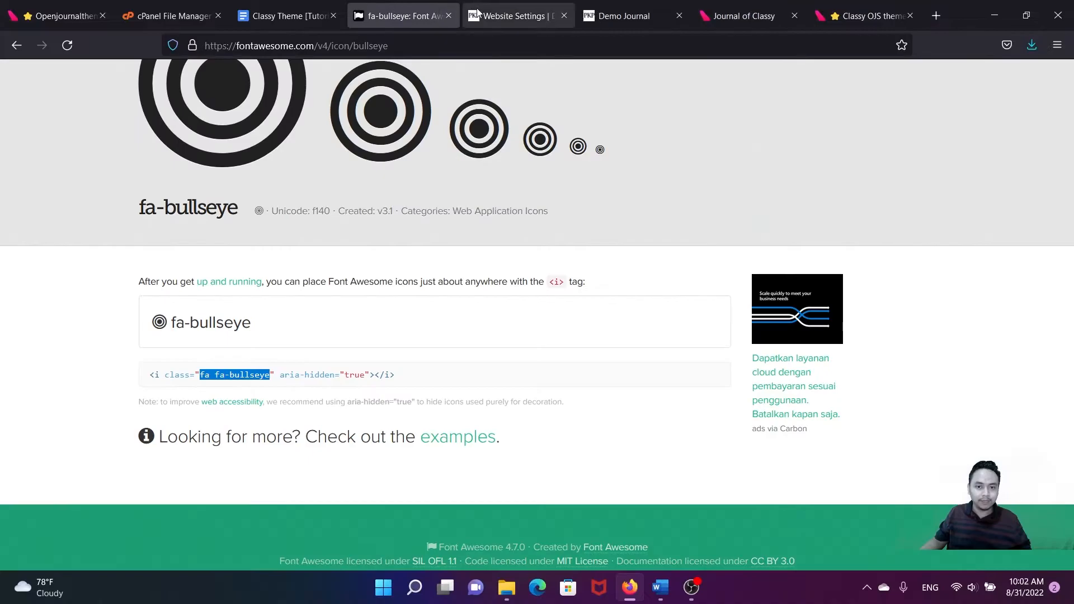
pyautogui.click(509, 16)
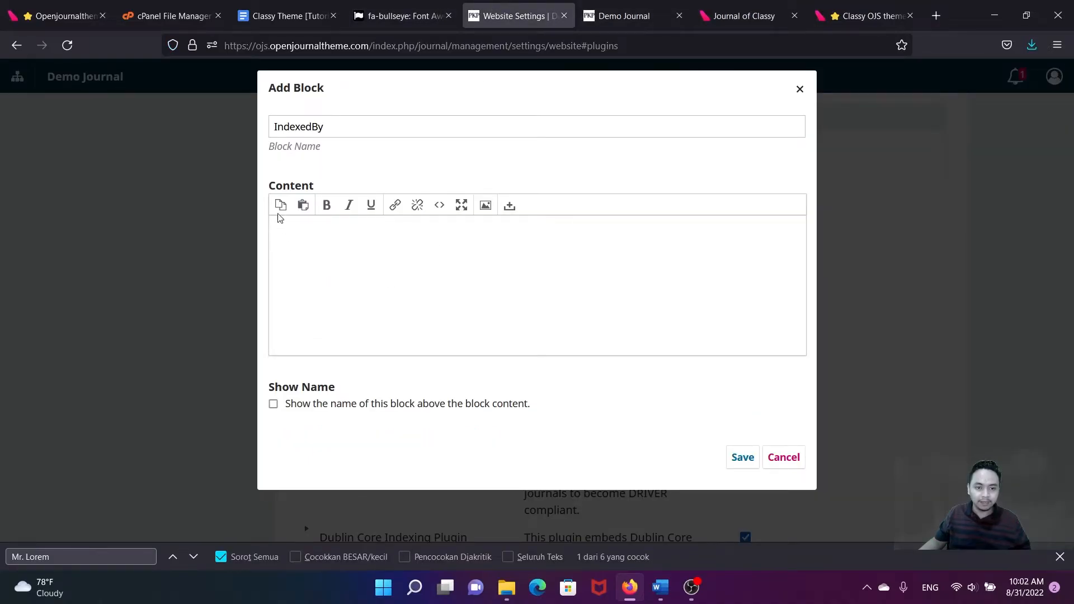
pyautogui.click(486, 206)
pyautogui.click(454, 224)
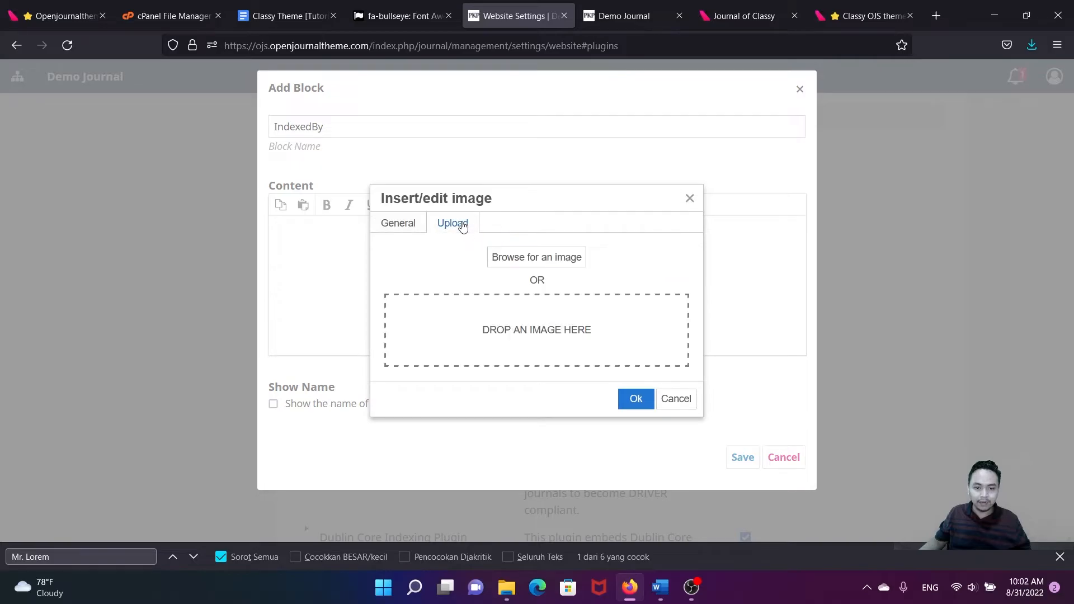
pyautogui.click(533, 259)
pyautogui.click(336, 149)
pyautogui.click(392, 151)
pyautogui.click(322, 143)
pyautogui.click(418, 314)
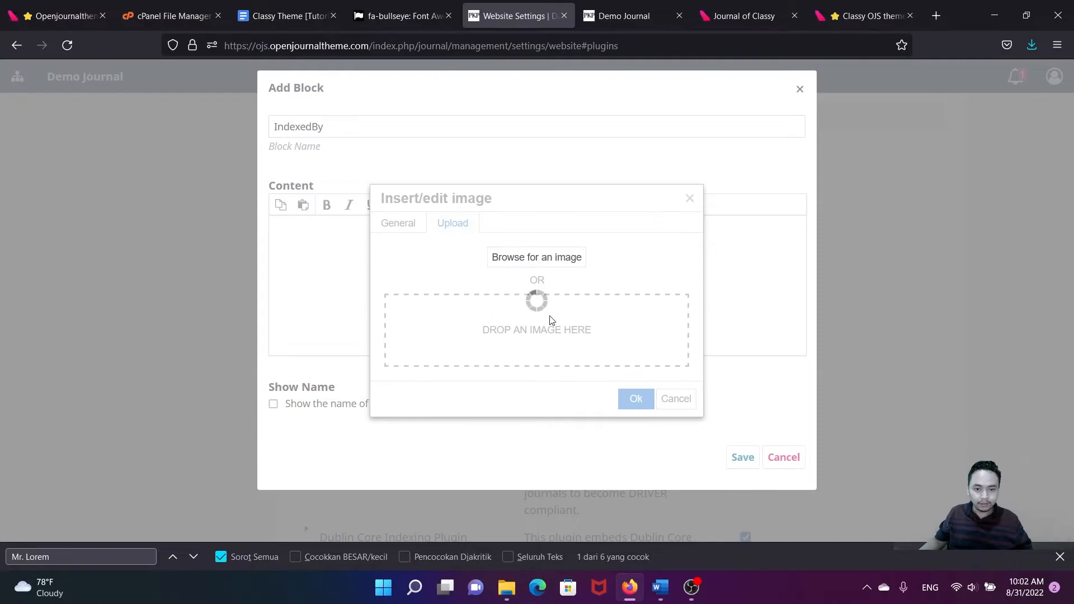
pyautogui.click(635, 399)
# - Upload dimensions2.png from the Classy folder and insert it directly after the Crossref logo in the block content
pyautogui.click(490, 253)
pyautogui.click(485, 205)
pyautogui.click(452, 223)
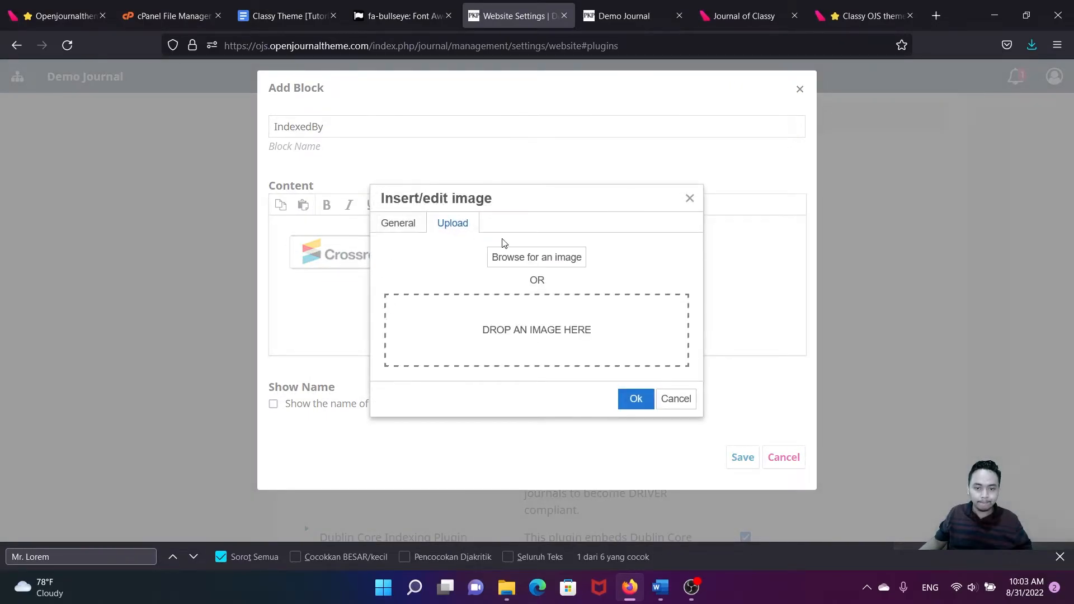
pyautogui.click(529, 255)
pyautogui.click(414, 150)
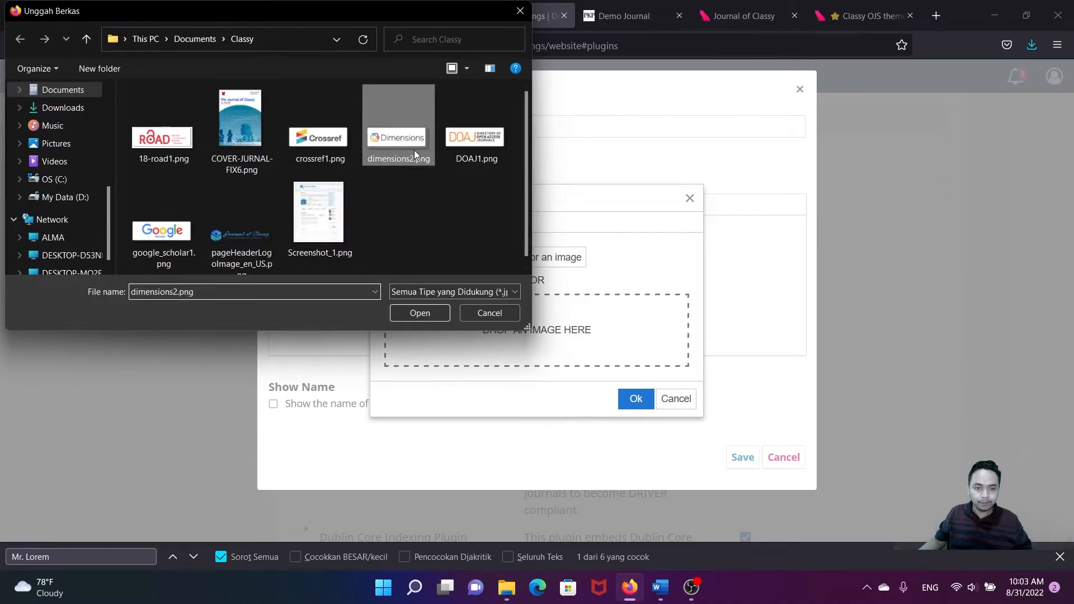
pyautogui.click(432, 311)
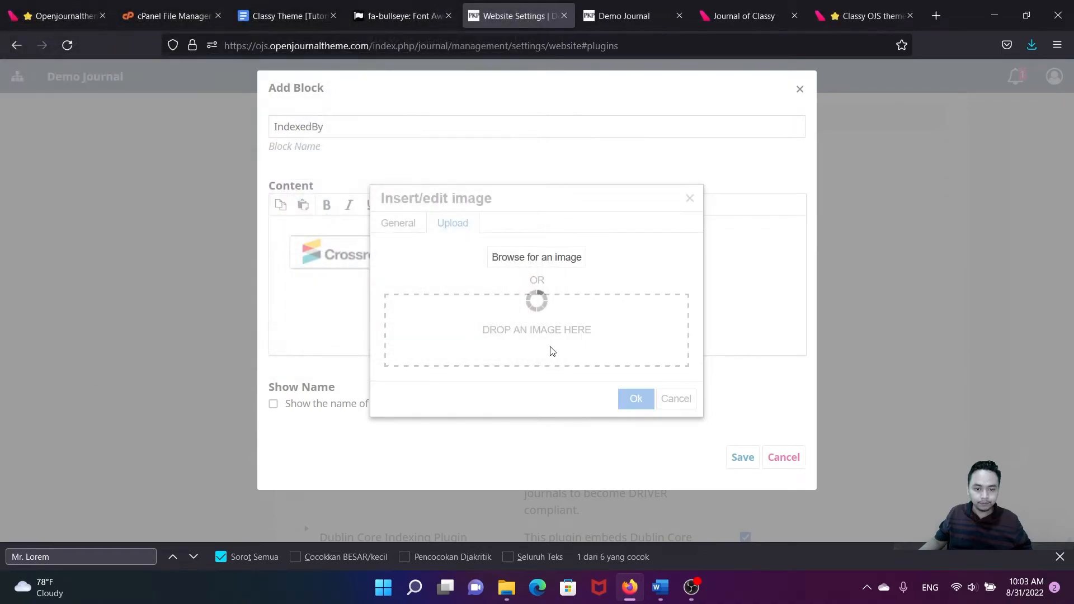
pyautogui.click(635, 400)
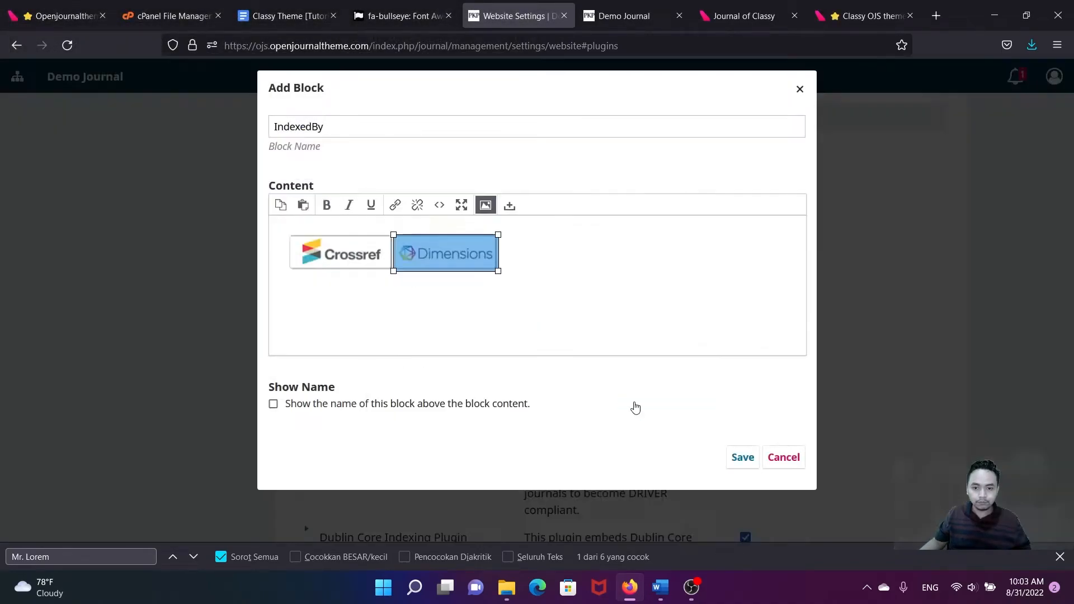
# - Upload DOAJ1.png from the Classy folder and insert it after the Dimensions logo in the block content
pyautogui.click(486, 206)
pyautogui.click(458, 223)
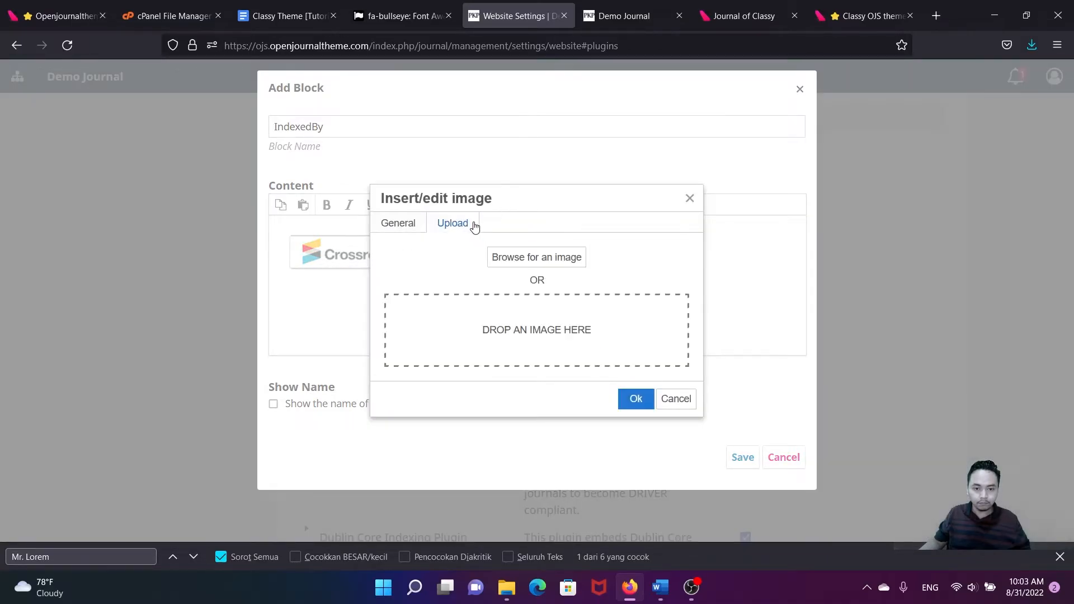
pyautogui.click(521, 258)
pyautogui.click(492, 134)
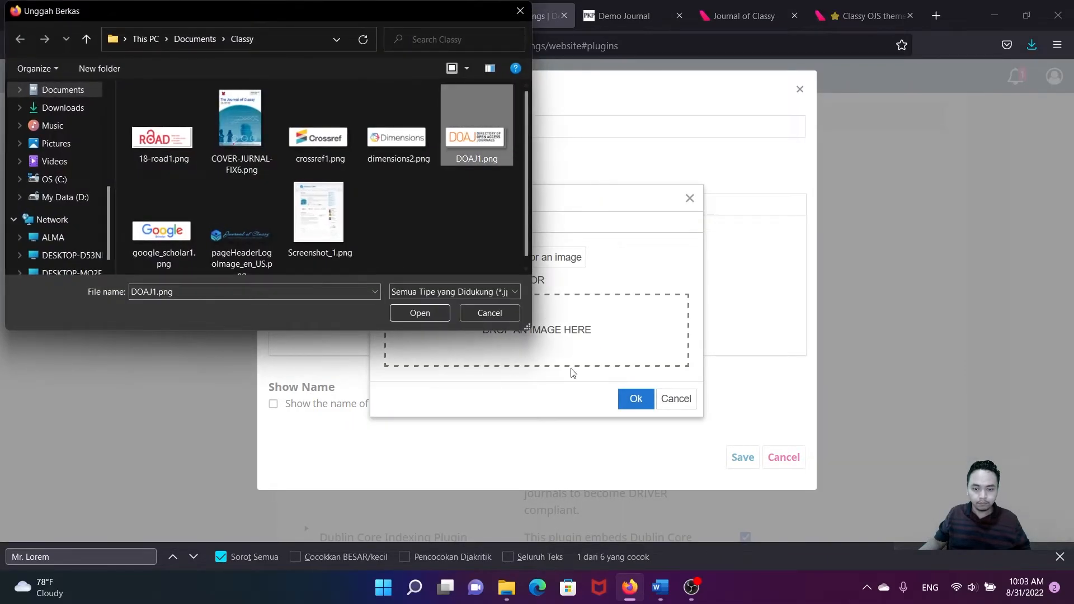
pyautogui.press('Return')
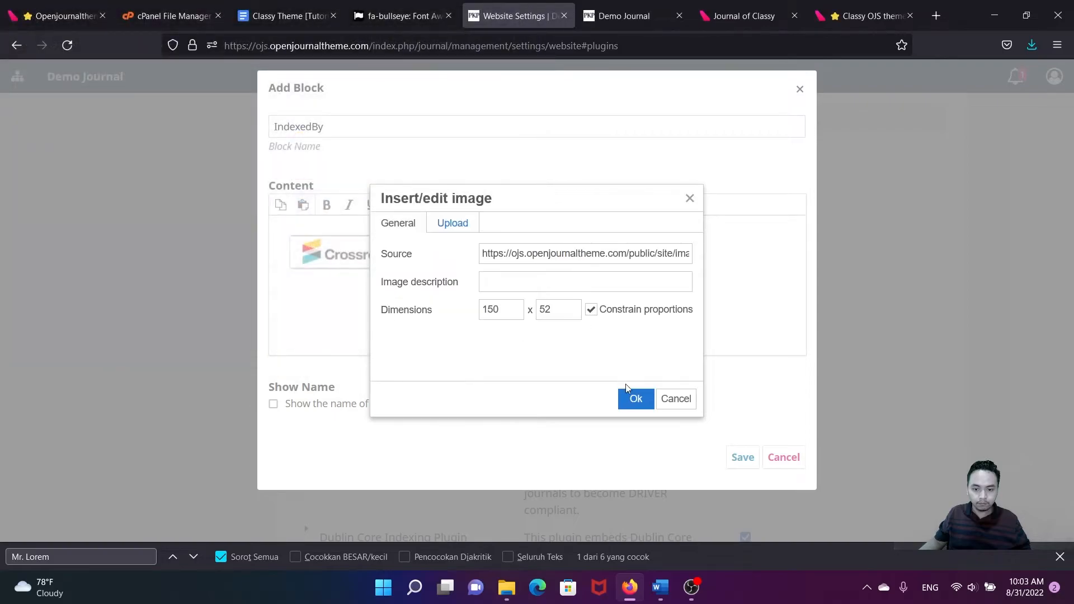
pyautogui.click(635, 399)
# - Upload google_scholar1.png and insert it after the DOAJ logo in the block content
pyautogui.click(645, 259)
pyautogui.click(485, 205)
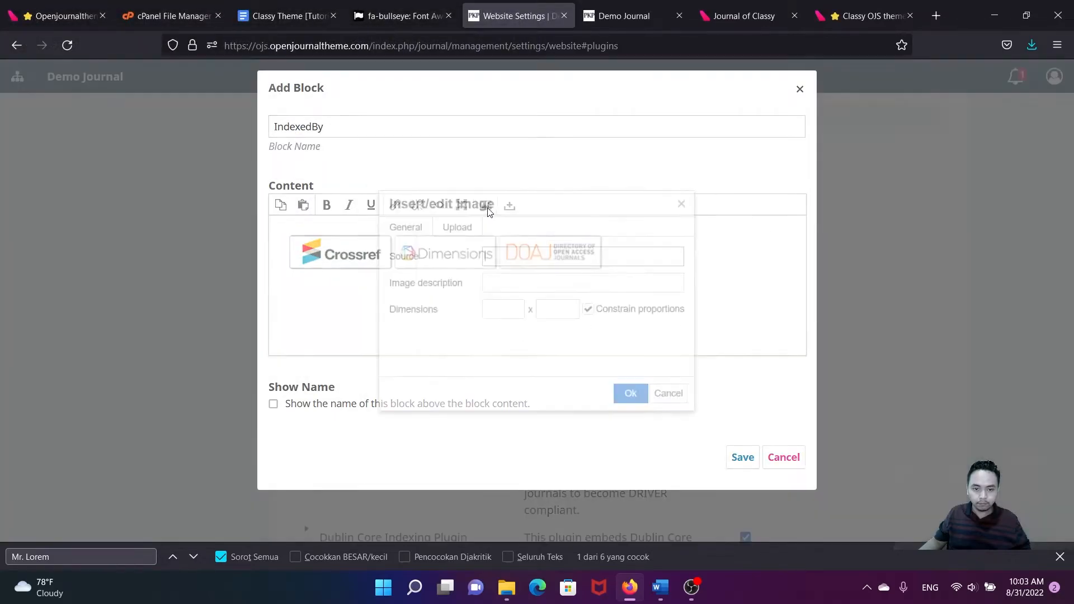
pyautogui.click(463, 224)
pyautogui.click(533, 258)
pyautogui.click(161, 240)
pyautogui.click(417, 312)
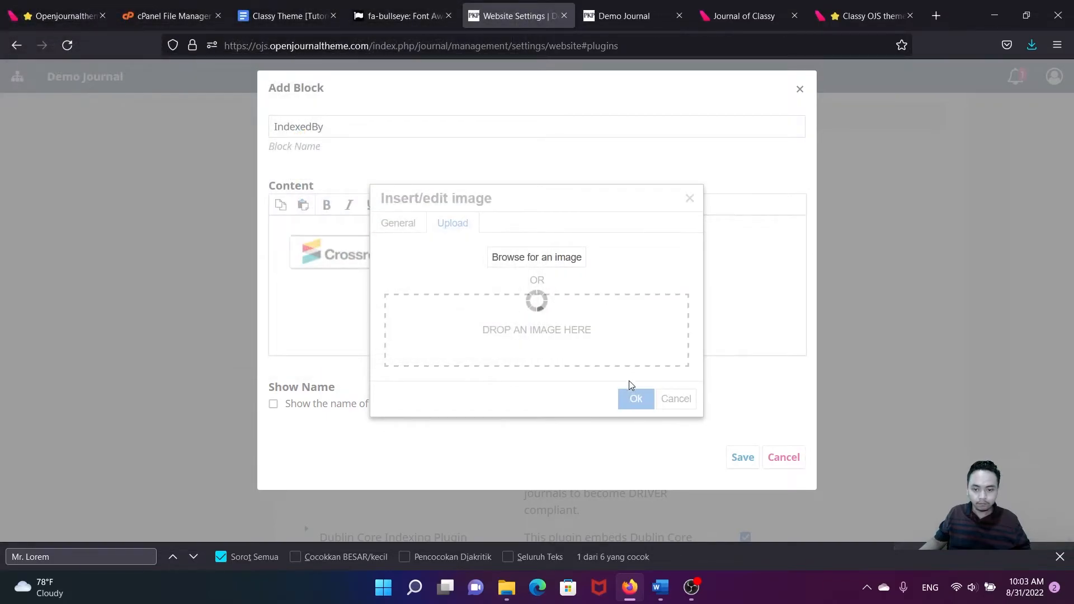
pyautogui.click(636, 401)
# - Upload 18-road1.png from the Classy folder and insert it as the last logo, after Google Scholar
pyautogui.click(730, 269)
pyautogui.click(485, 205)
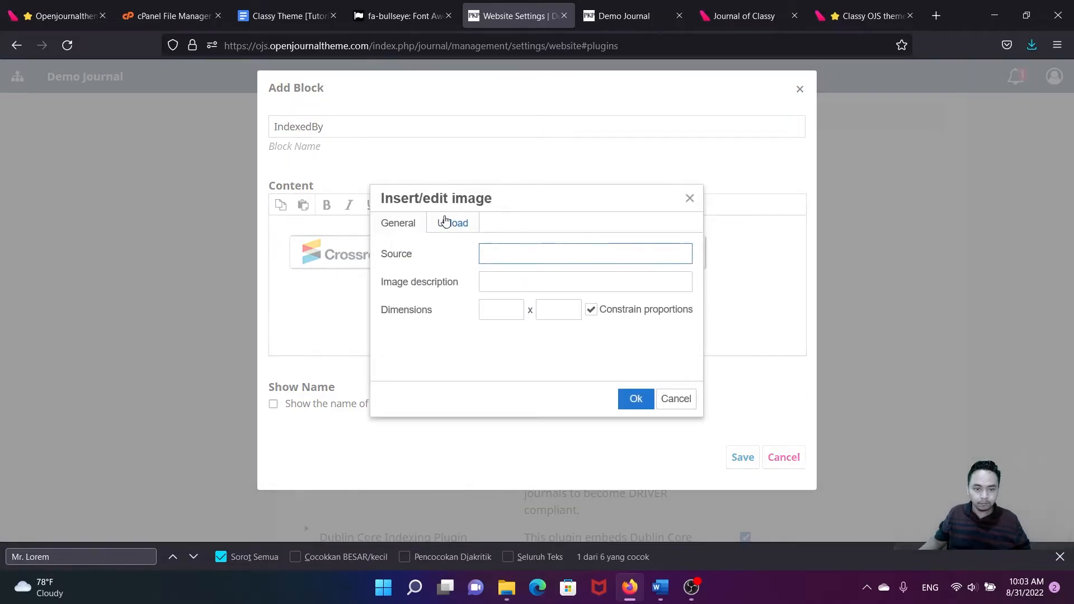
pyautogui.click(453, 223)
pyautogui.click(536, 257)
pyautogui.click(185, 157)
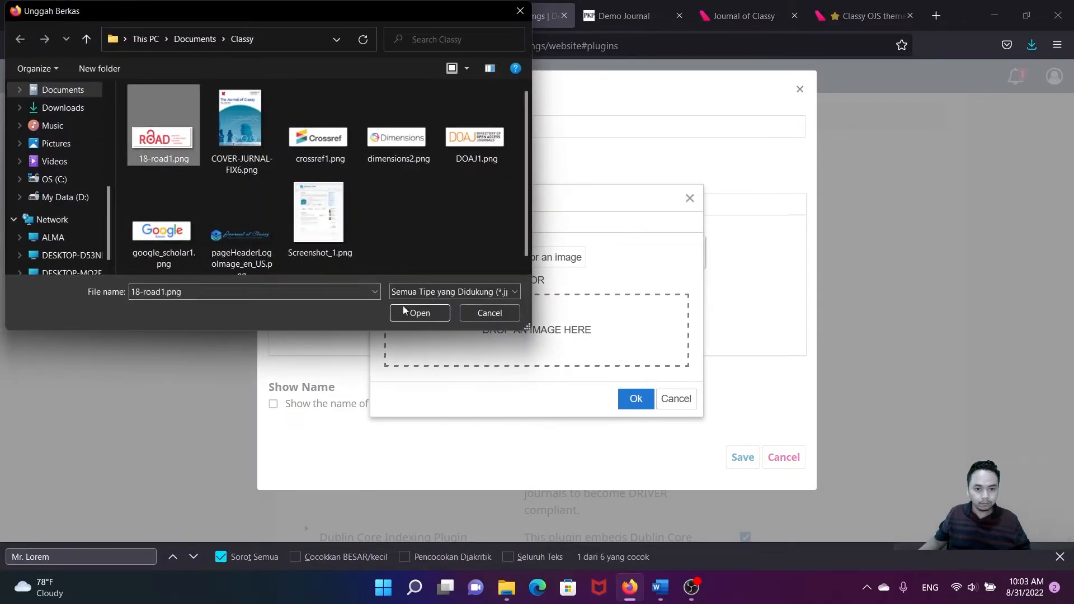
pyautogui.click(402, 303)
pyautogui.click(636, 399)
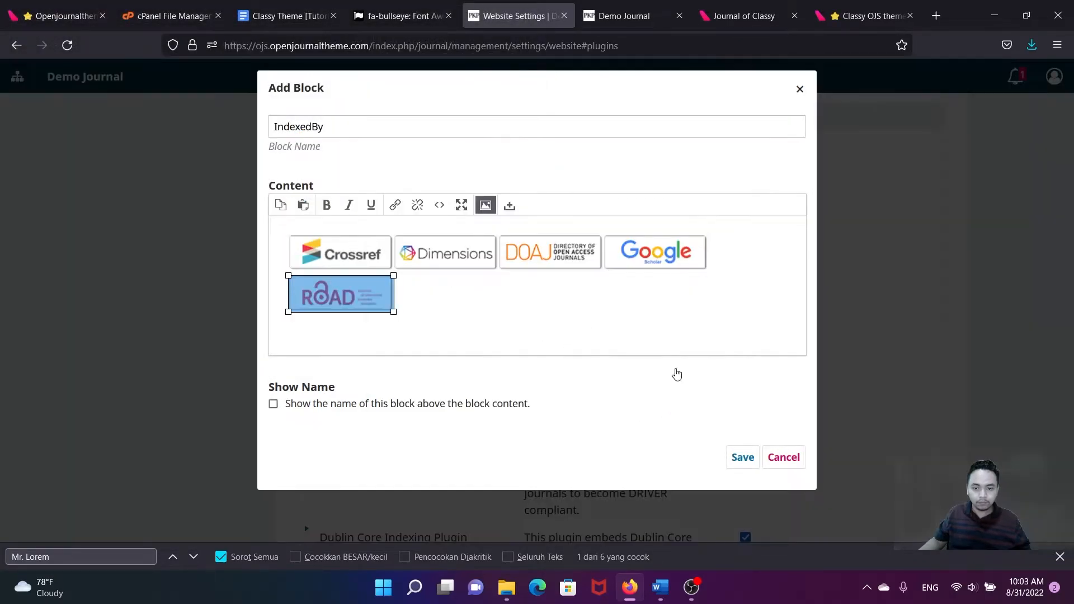
pyautogui.click(385, 275)
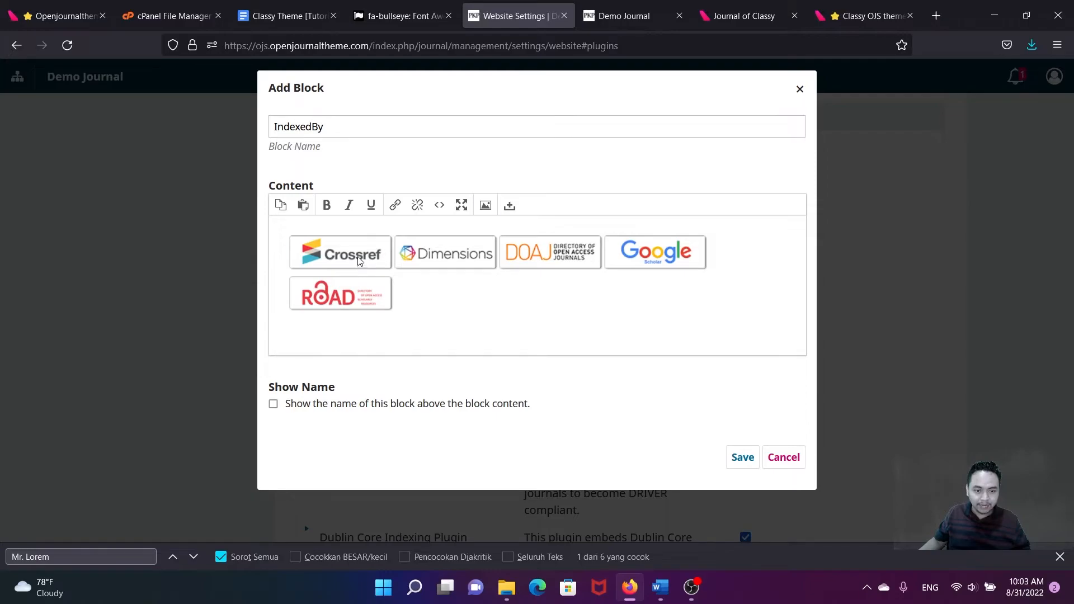
pyautogui.click(359, 260)
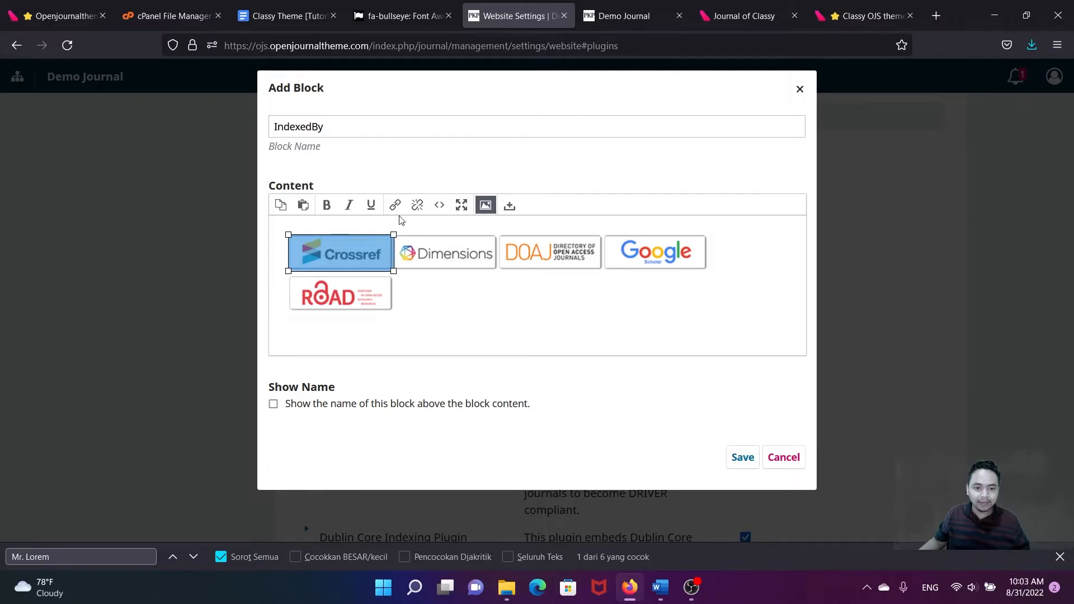
pyautogui.click(435, 280)
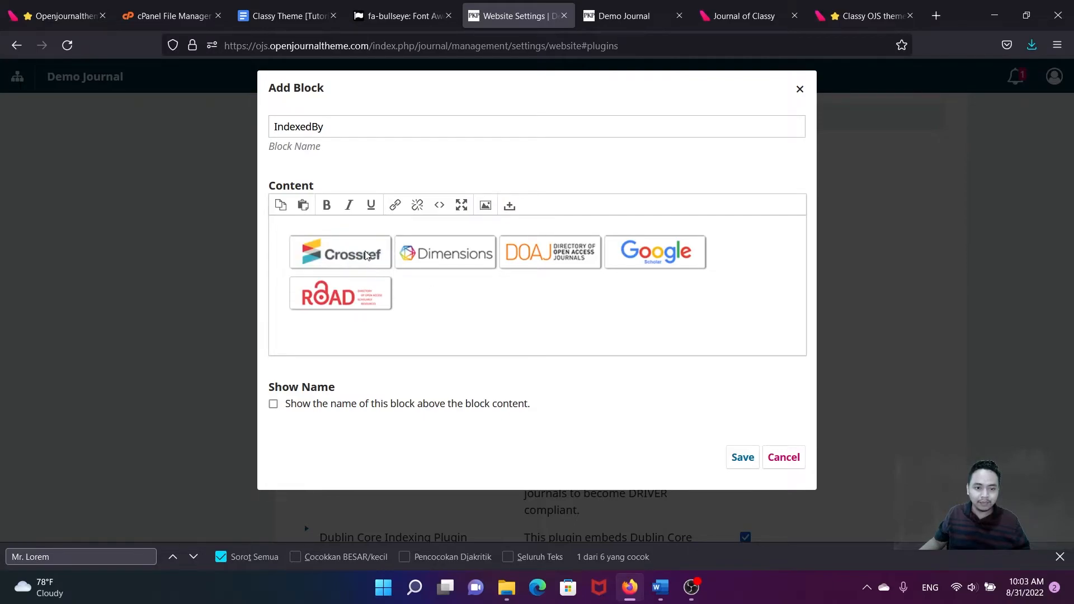
pyautogui.click(365, 256)
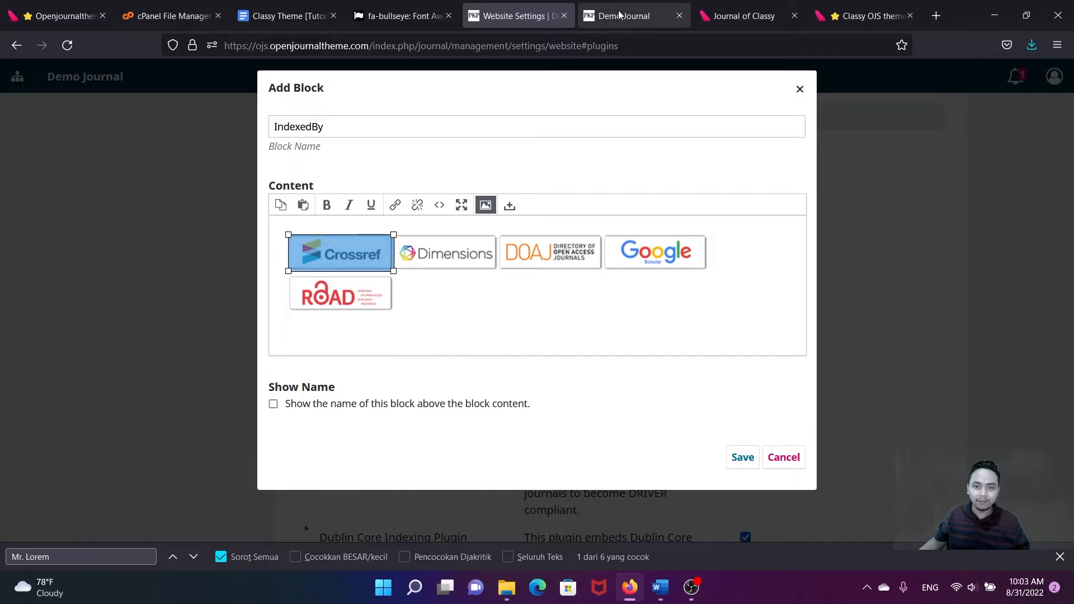
pyautogui.click(864, 15)
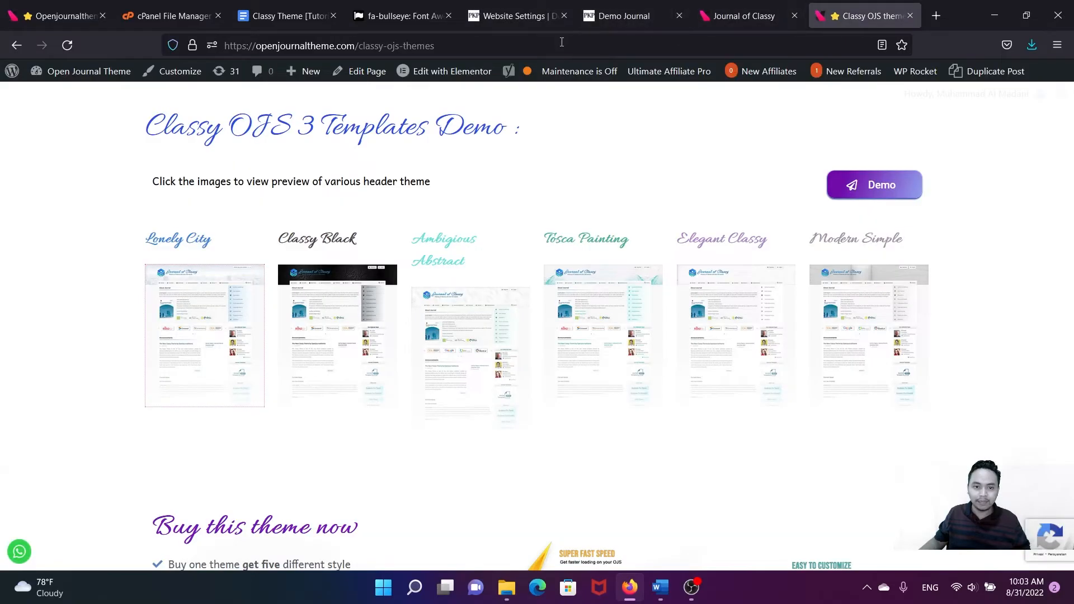
pyautogui.click(563, 45)
pyautogui.hotkey('ctrl', 'c')
pyautogui.click(512, 16)
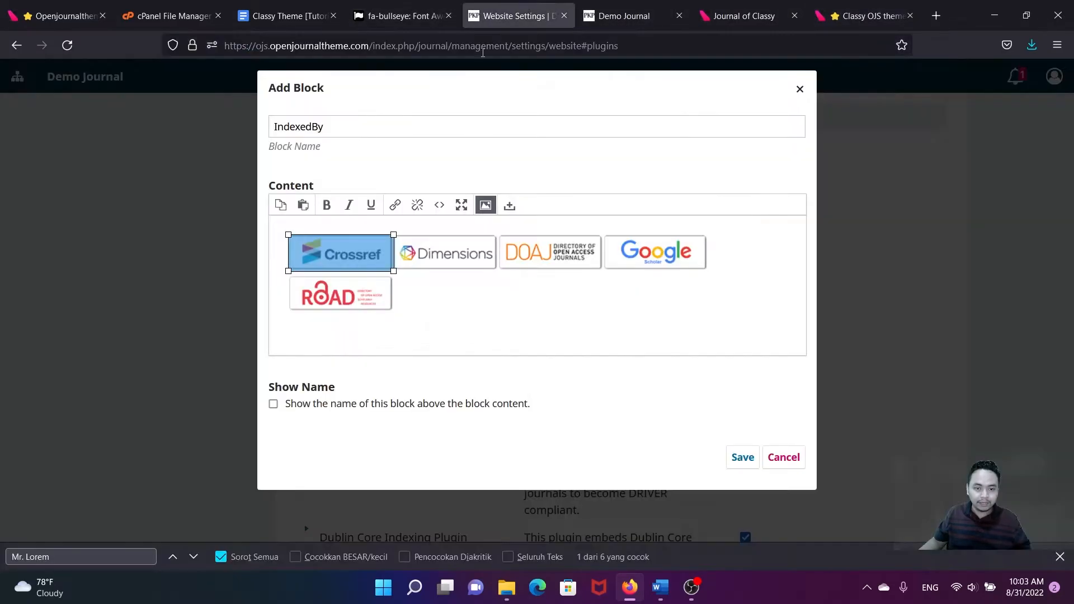
pyautogui.click(395, 205)
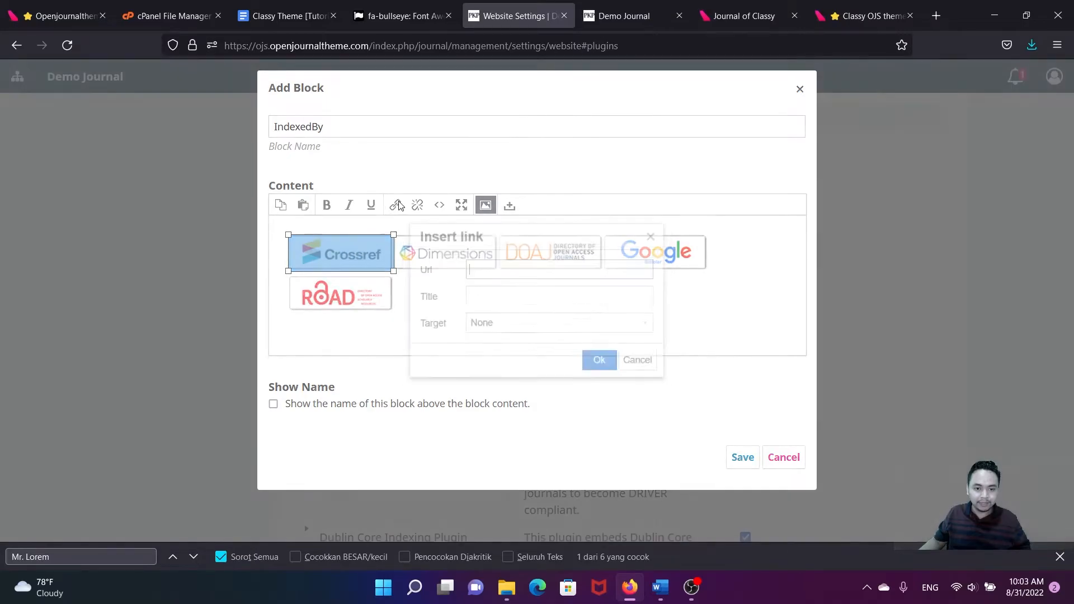
pyautogui.hotkey('ctrl', 'v')
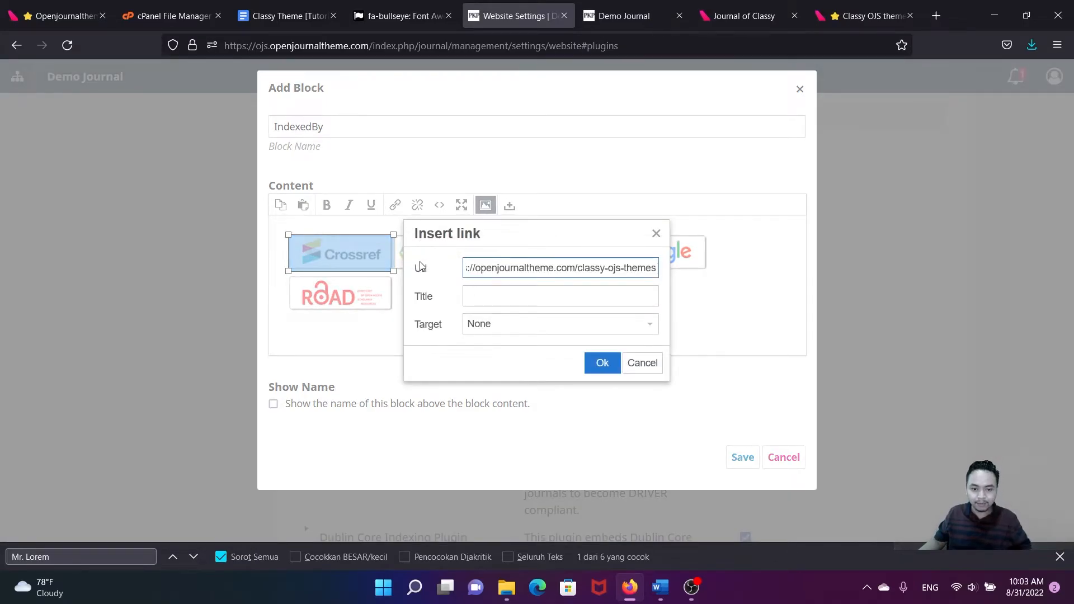
pyautogui.click(601, 363)
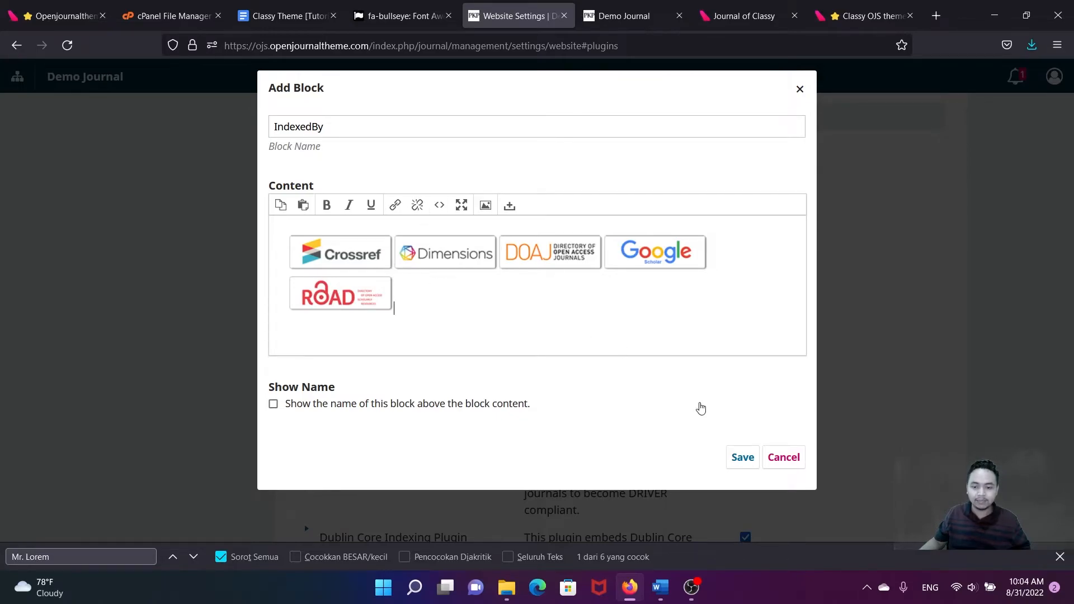
# - Save the IndexedBy block, close the Custom Block Manager and go to the Appearance setup of the website settings
pyautogui.click(743, 457)
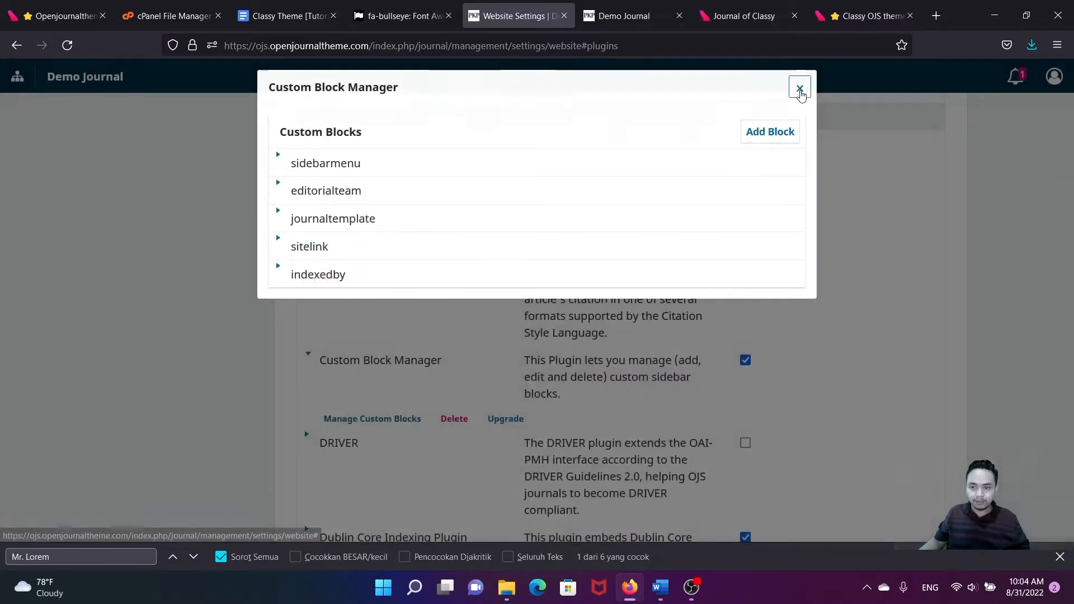
pyautogui.click(801, 89)
pyautogui.scroll(15, 593, 304)
pyautogui.click(303, 168)
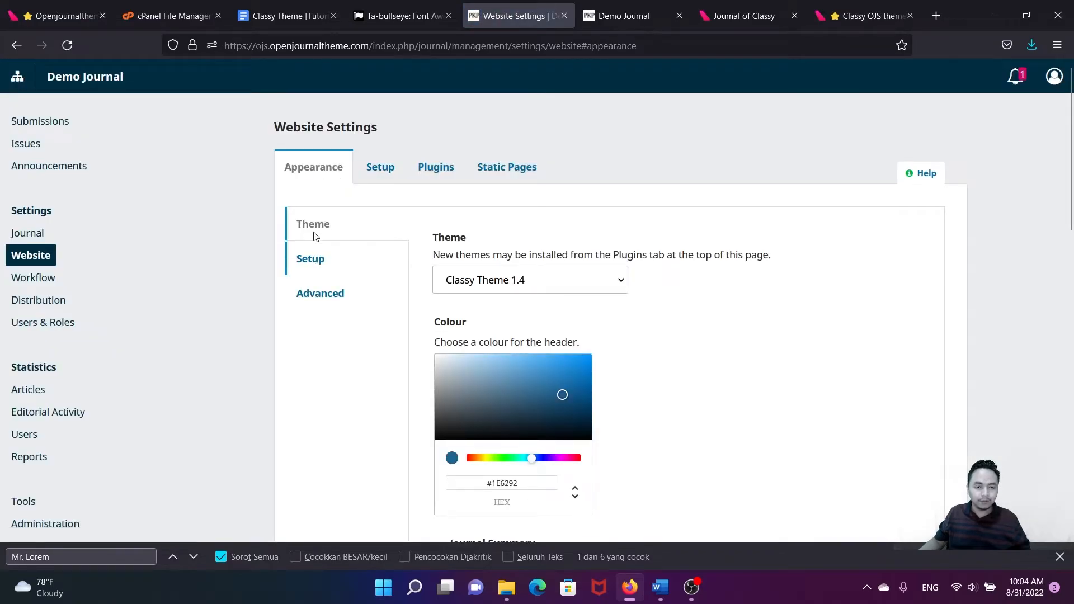
pyautogui.click(322, 273)
# - Enable the indexedby custom block in the sidebar list, place it directly below sitelink, and save the setup
pyautogui.scroll(-15, 666, 380)
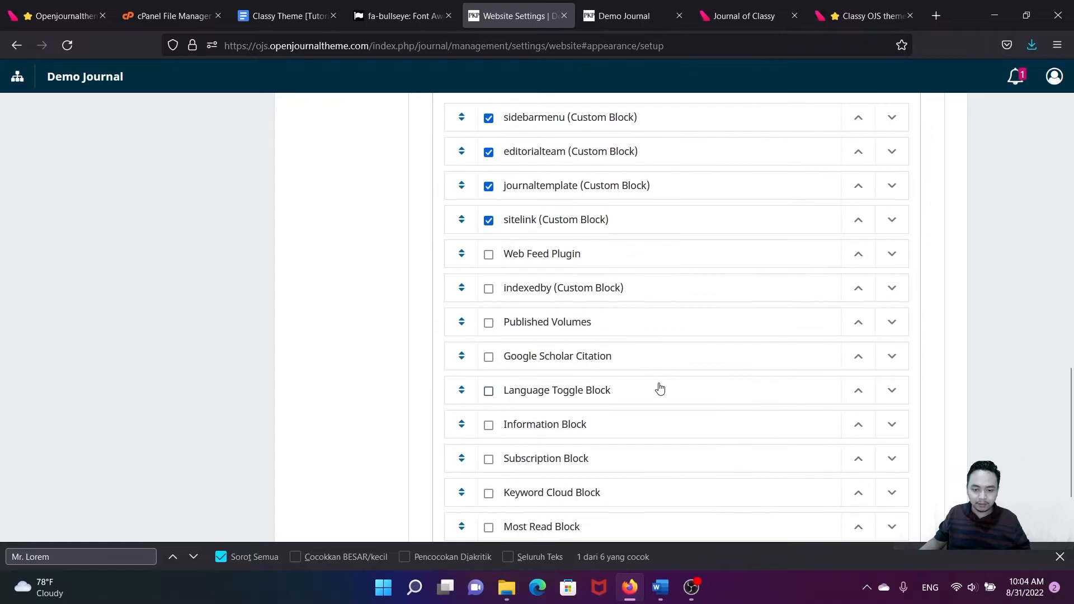
pyautogui.scroll(1, 610, 365)
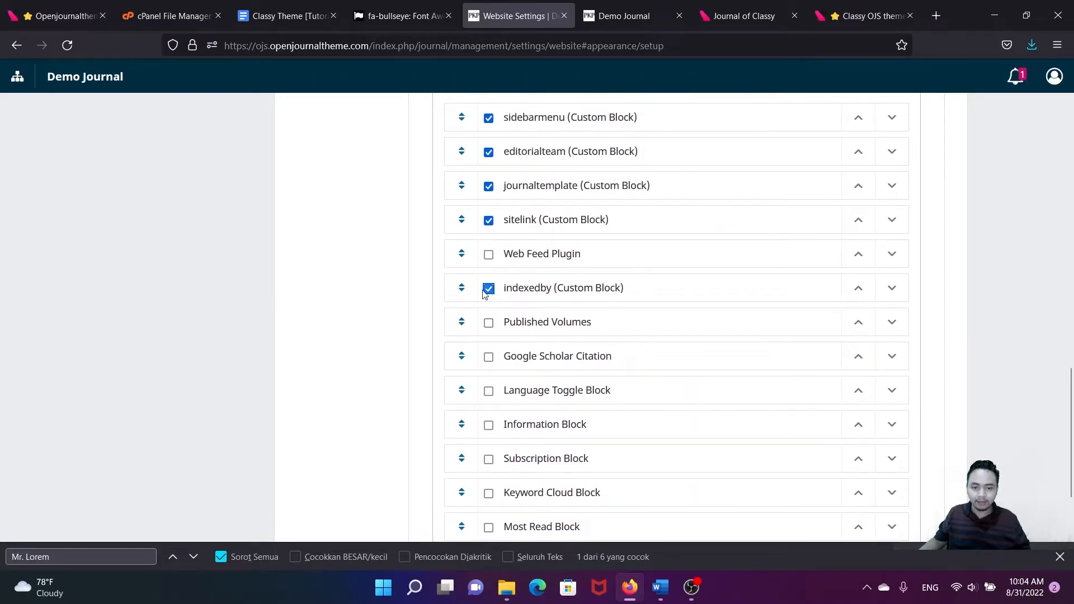
pyautogui.moveTo(460, 280); pyautogui.dragTo(462, 252)
pyautogui.scroll(-2, 783, 363)
pyautogui.click(916, 474)
# - Reload the Demo Journal homepage and check the indexing logo carousel by sliding it forward and back
pyautogui.click(630, 15)
pyautogui.scroll(15, 213, 203)
pyautogui.scroll(3, 149, 176)
pyautogui.click(67, 44)
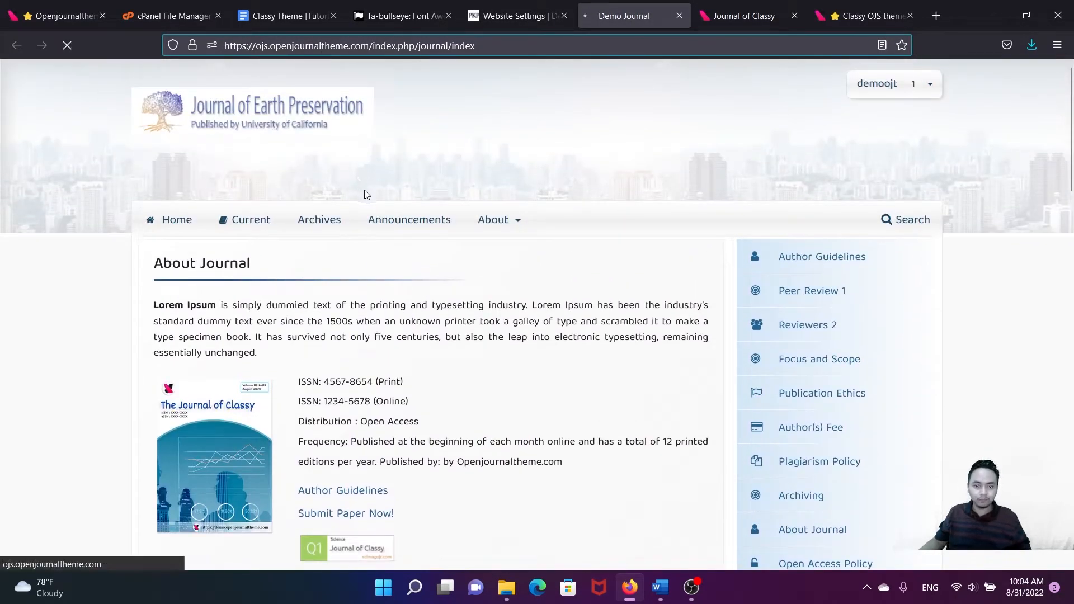
pyautogui.scroll(-3, 369, 196)
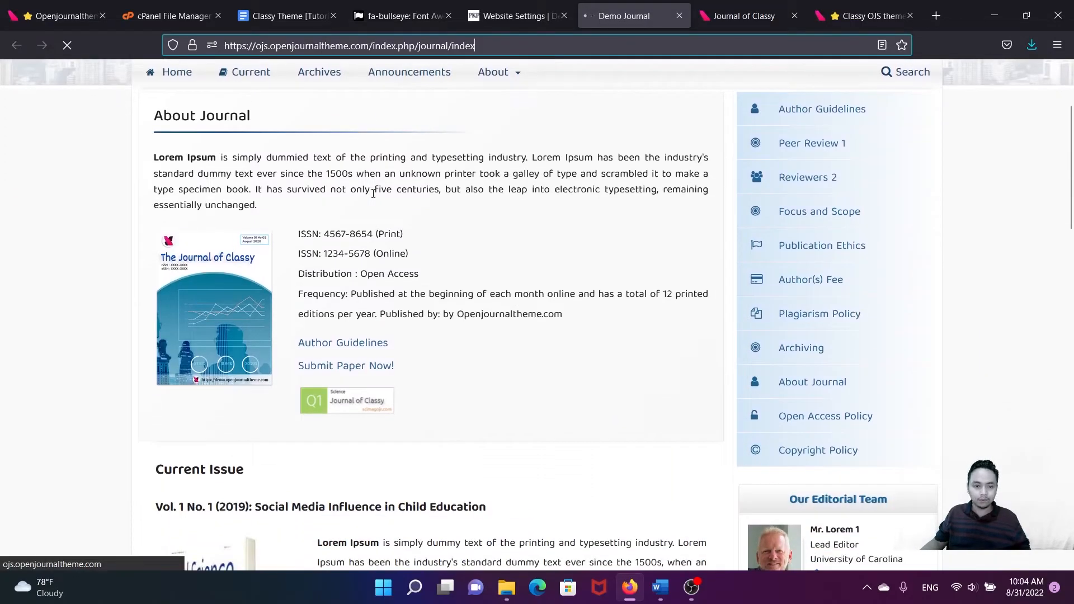
pyautogui.scroll(-2, 374, 193)
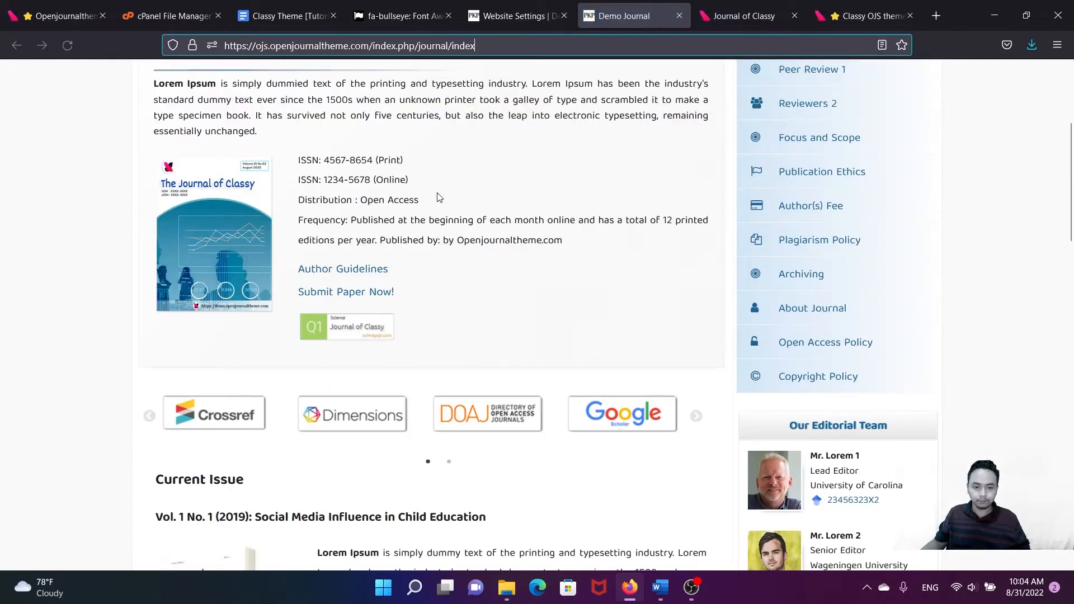
pyautogui.scroll(2, 431, 364)
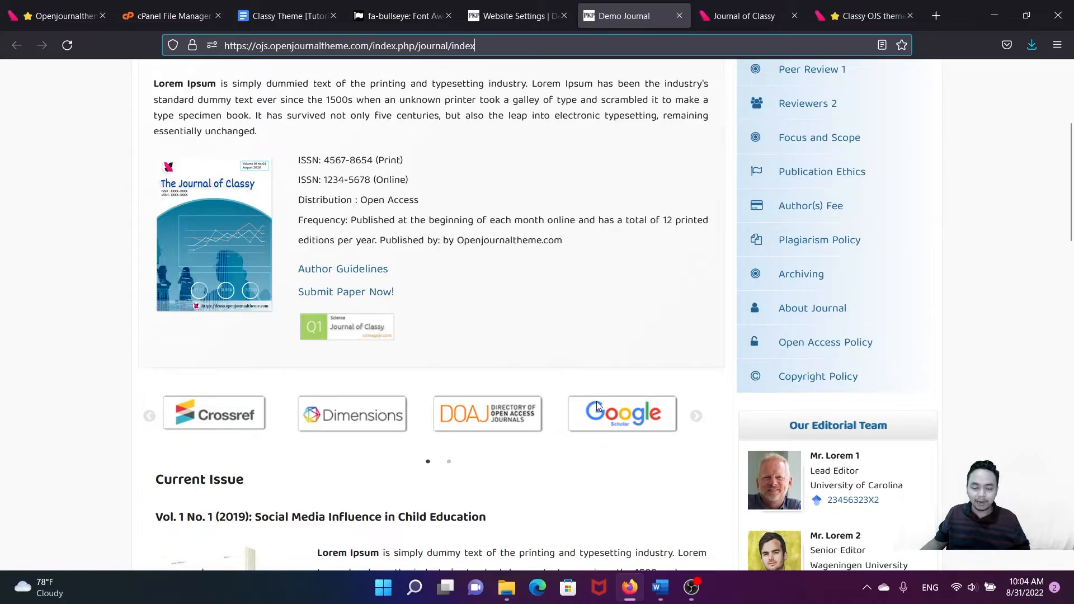
pyautogui.click(696, 417)
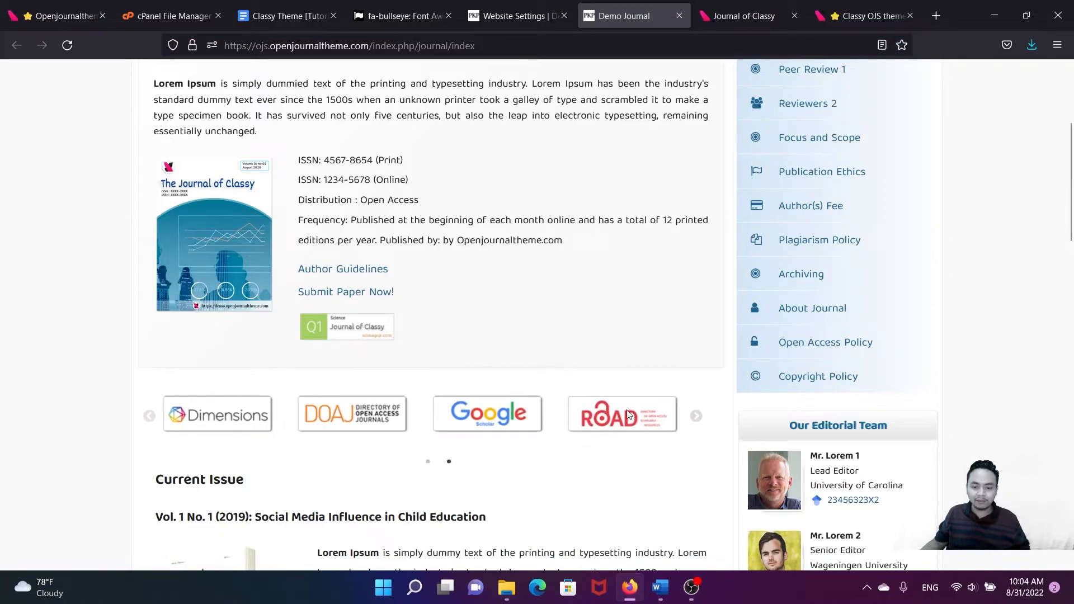
pyautogui.click(149, 417)
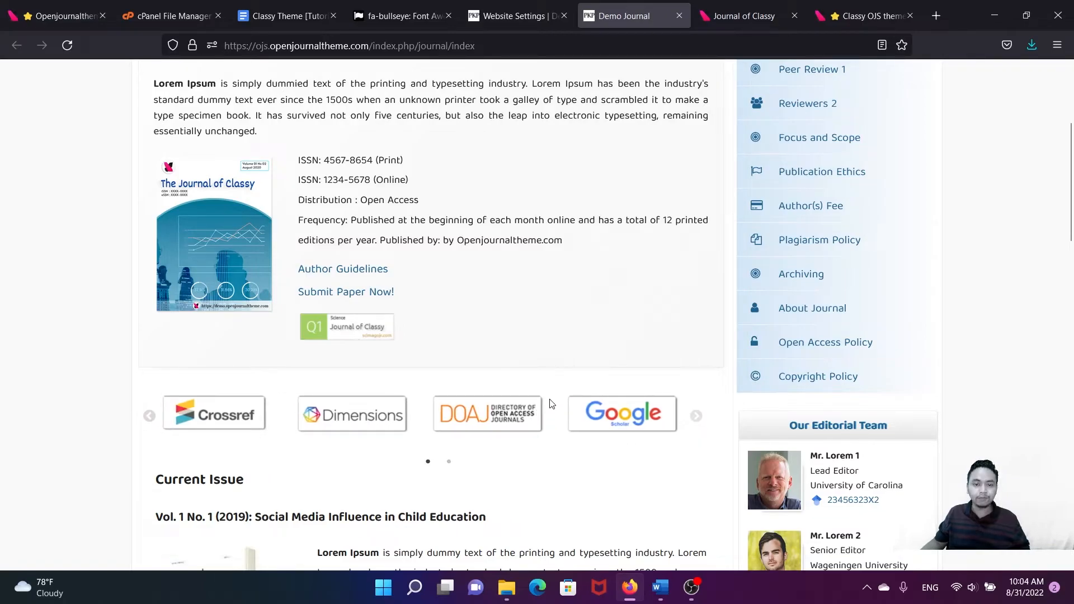
pyautogui.scroll(-1, 554, 406)
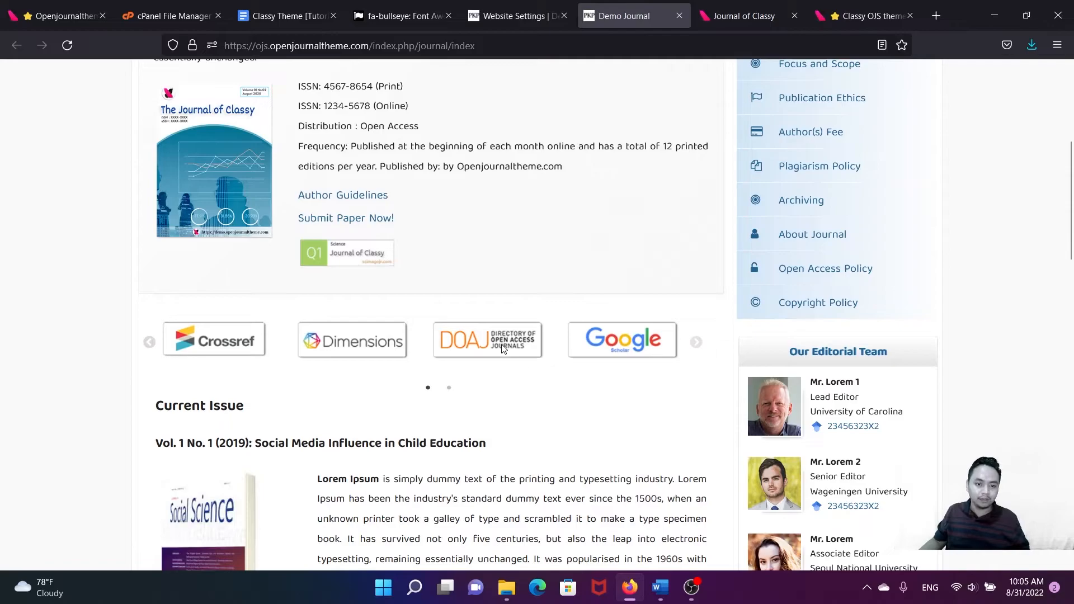
# - Open the Site Footer section of the tutorial document and examine the example footer on the Journal of Classy demo
pyautogui.click(286, 16)
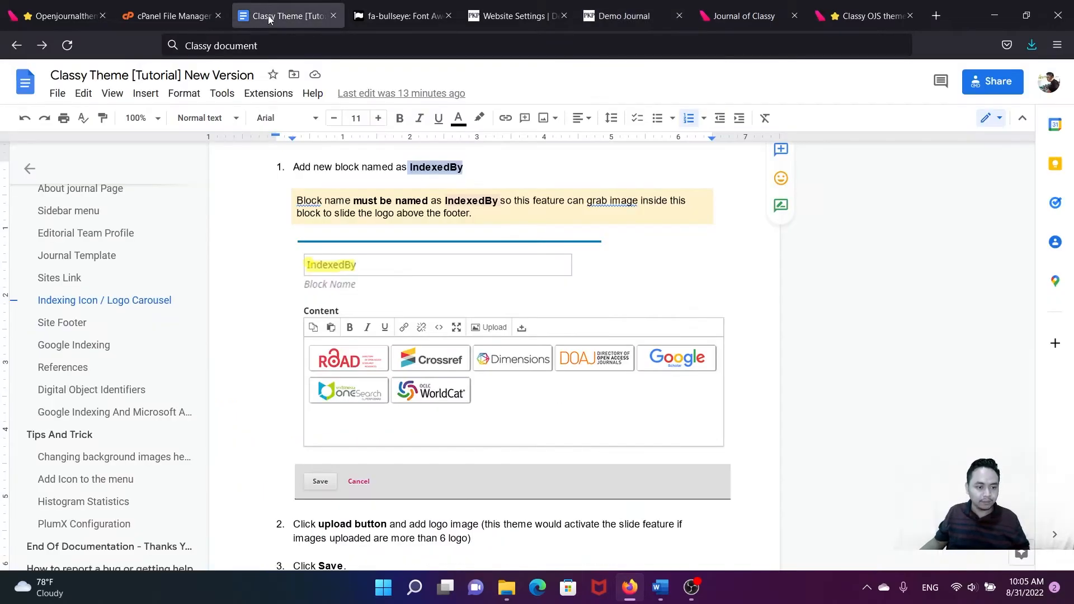
pyautogui.click(68, 331)
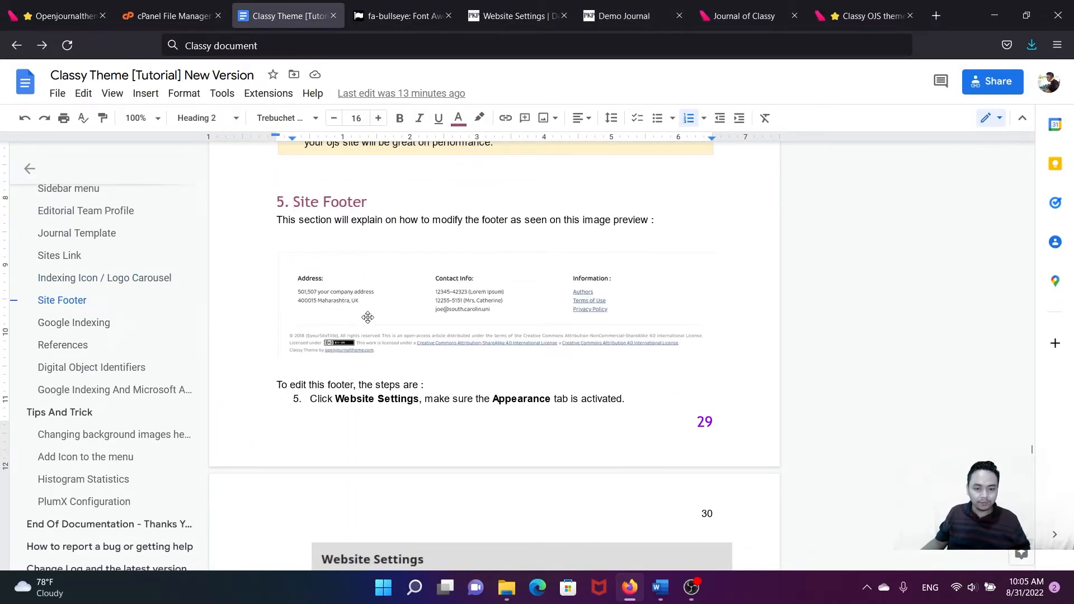
pyautogui.click(744, 16)
pyautogui.scroll(-4, 621, 252)
pyautogui.scroll(-15, 621, 252)
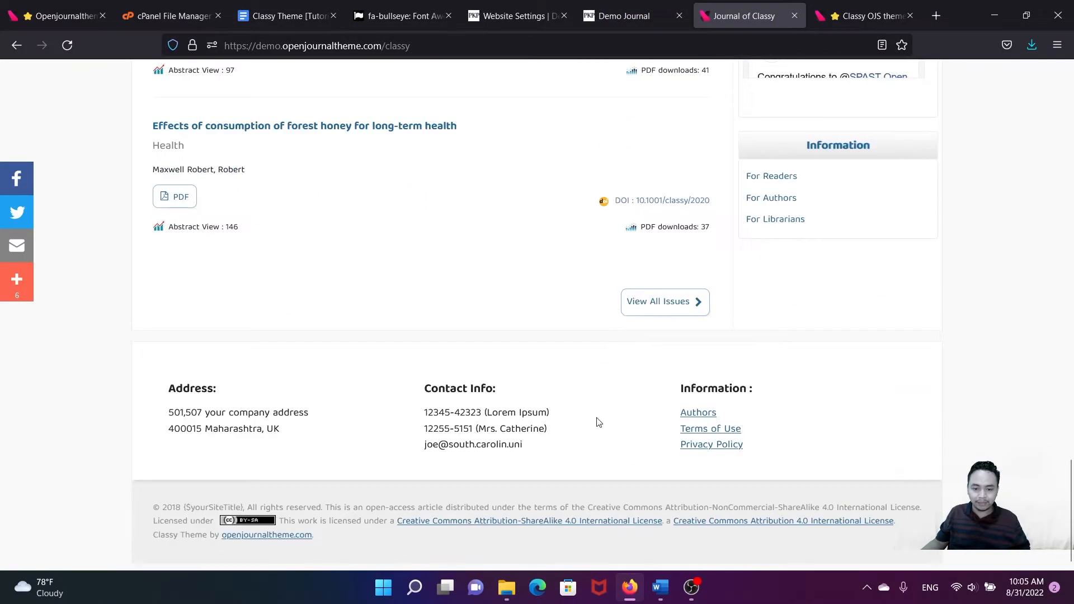
# - Copy the complete footer HTML code from the tutorial's Site Footer section and return to the Website Settings page
pyautogui.click(277, 13)
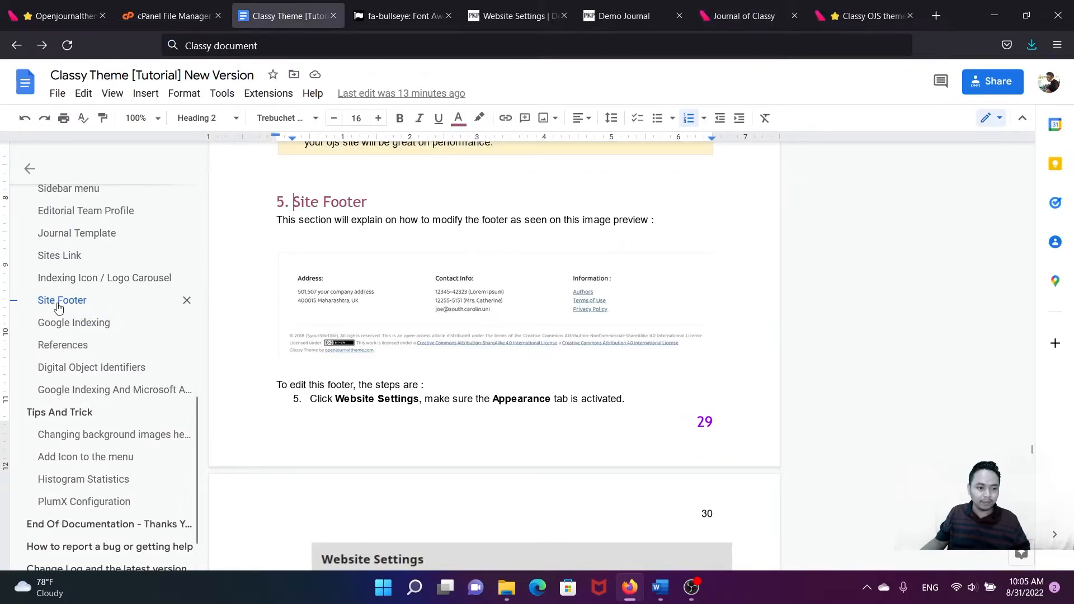
pyautogui.scroll(-3, 374, 311)
pyautogui.scroll(-10, 374, 310)
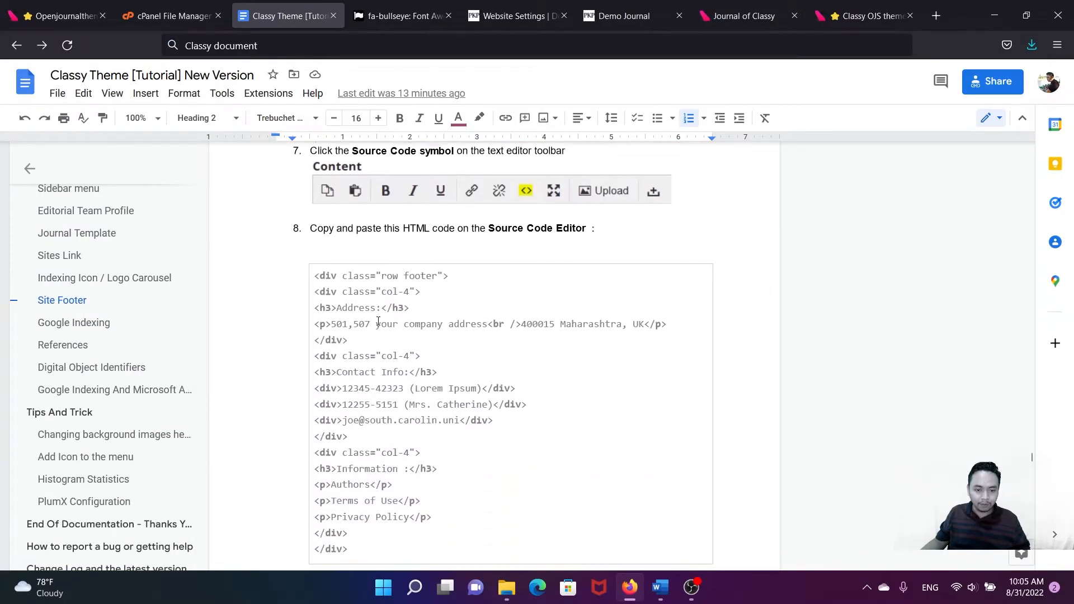
pyautogui.moveTo(312, 229); pyautogui.dragTo(350, 290)
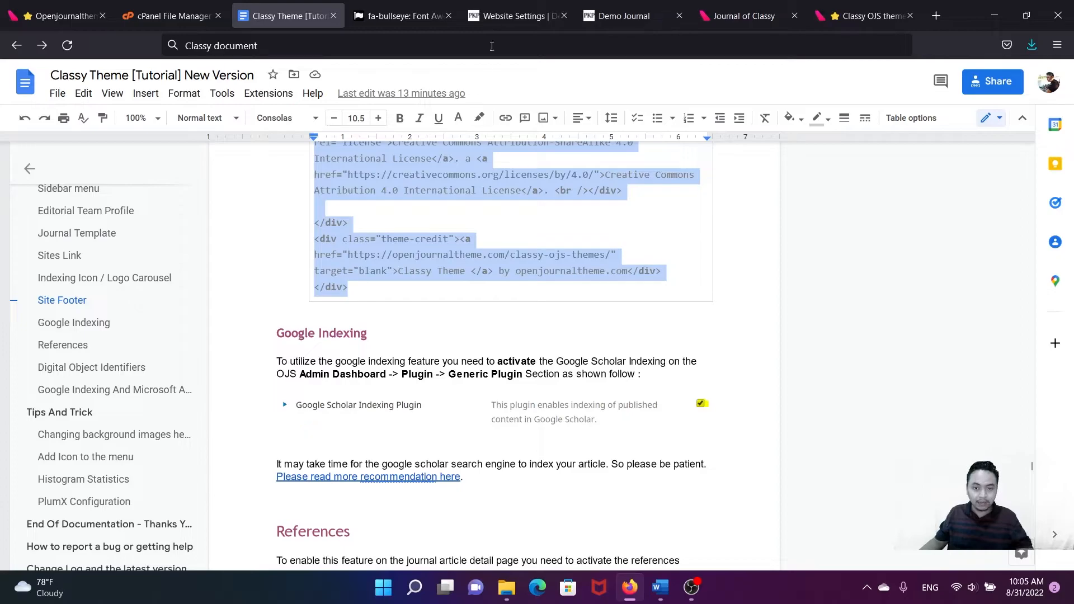
pyautogui.click(509, 9)
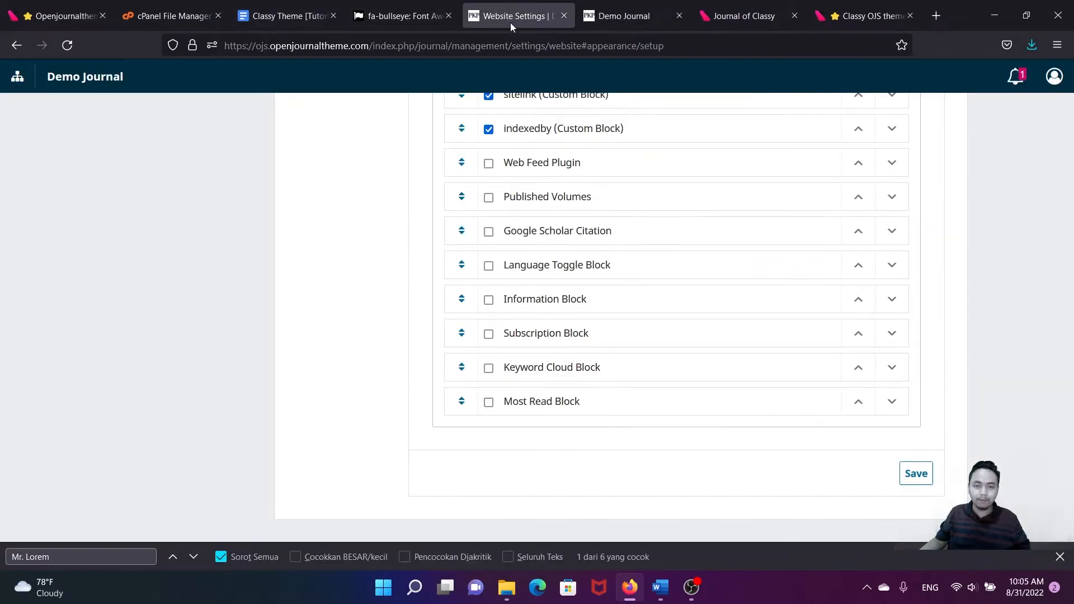
# - Replace the Page Footer's source code with the copied tutorial footer HTML and save the appearance setup
pyautogui.scroll(15, 502, 108)
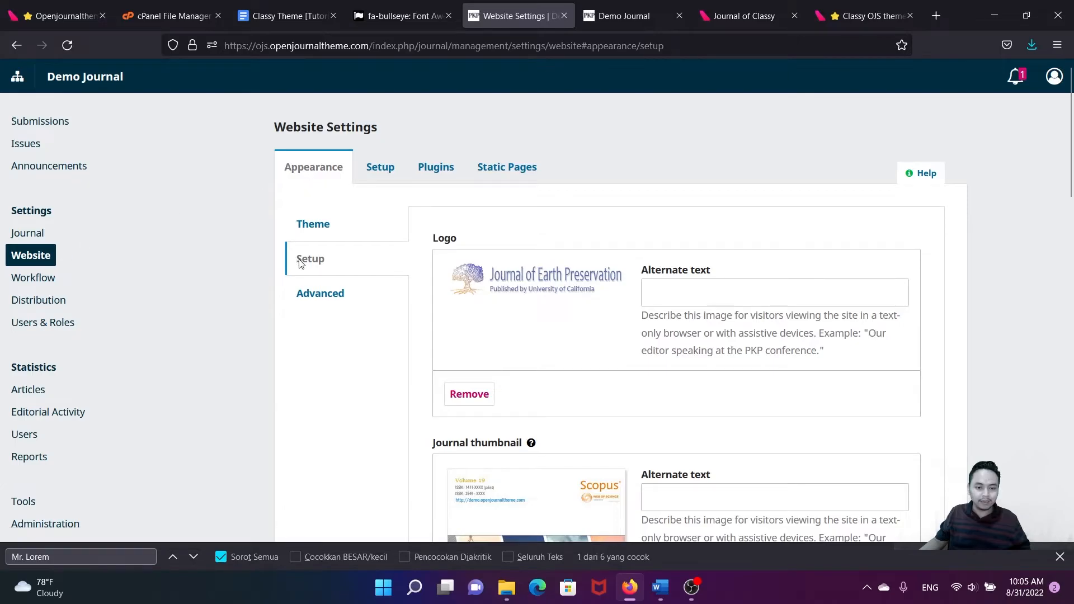
pyautogui.scroll(-13, 502, 299)
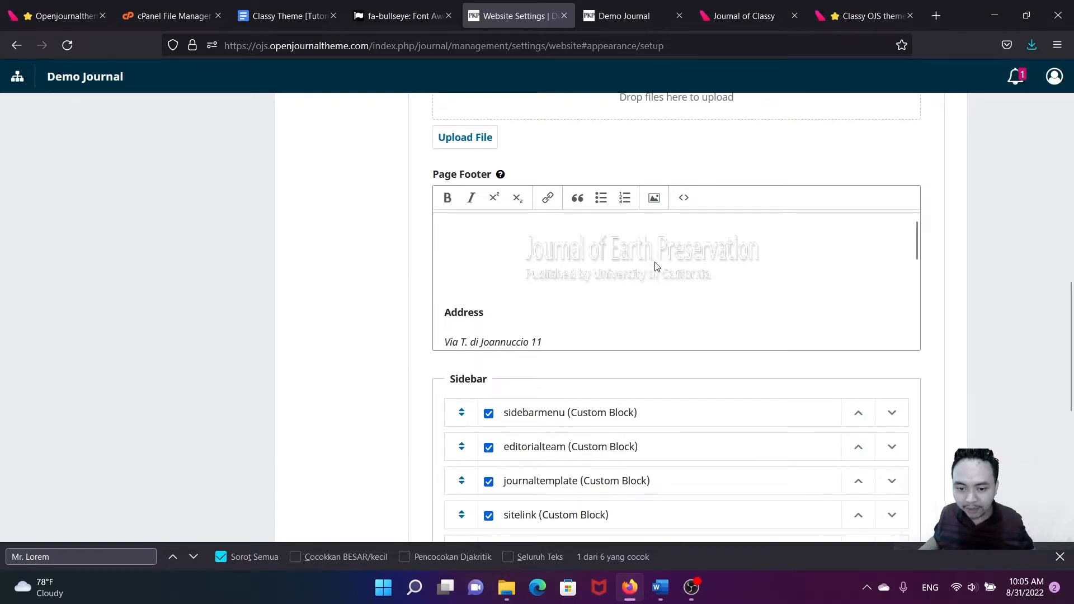
pyautogui.click(685, 199)
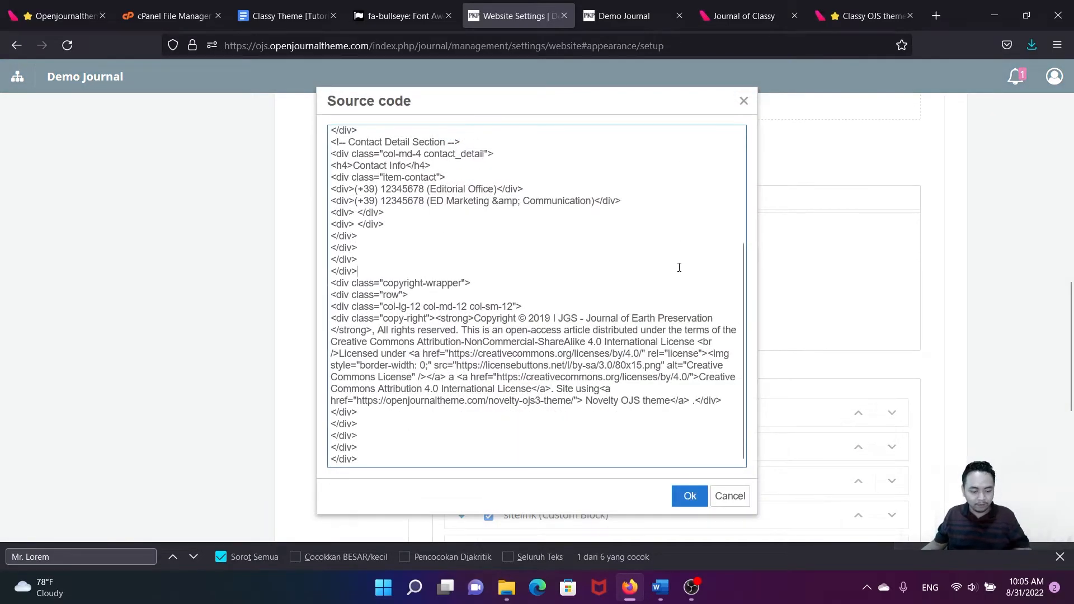
pyautogui.hotkey('ctrl', 'a')
pyautogui.press('Delete')
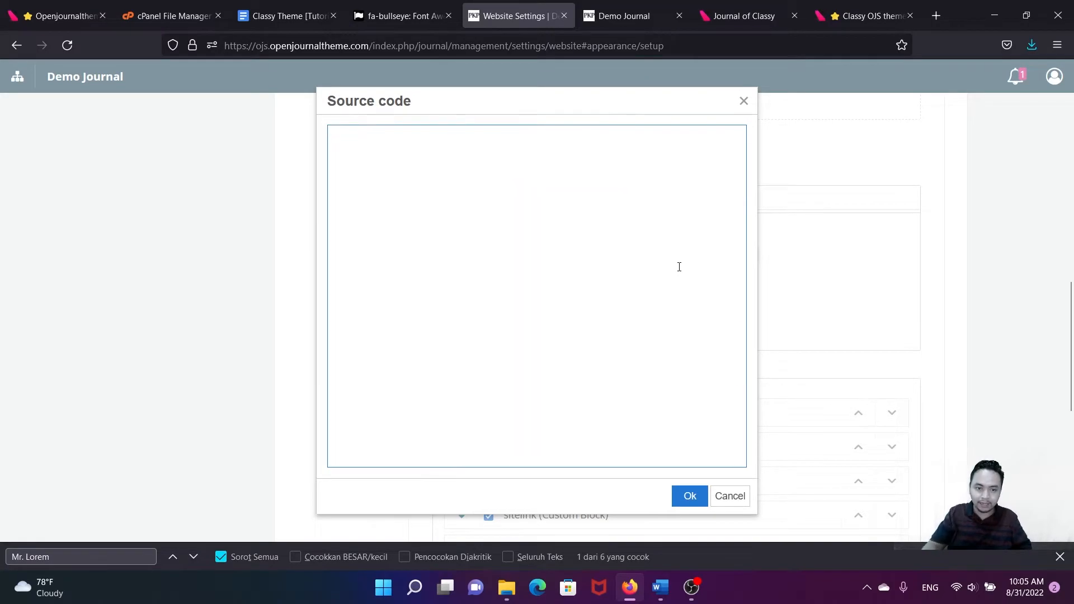
pyautogui.hotkey('ctrl', 'v')
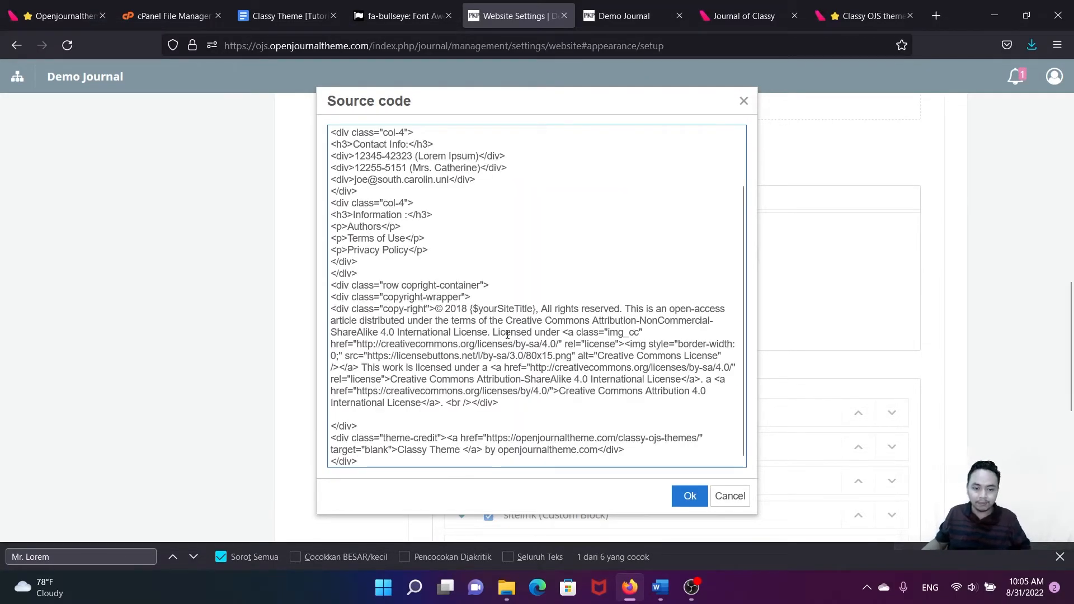
pyautogui.click(690, 497)
pyautogui.scroll(5, 644, 313)
pyautogui.scroll(-5, 605, 386)
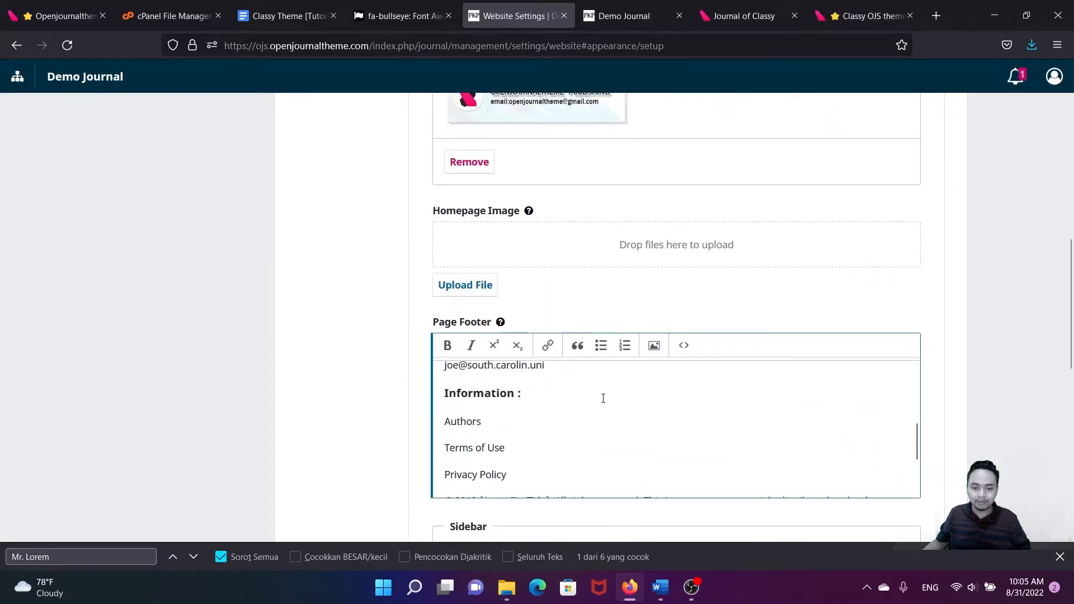
pyautogui.scroll(-10, 746, 410)
pyautogui.click(916, 474)
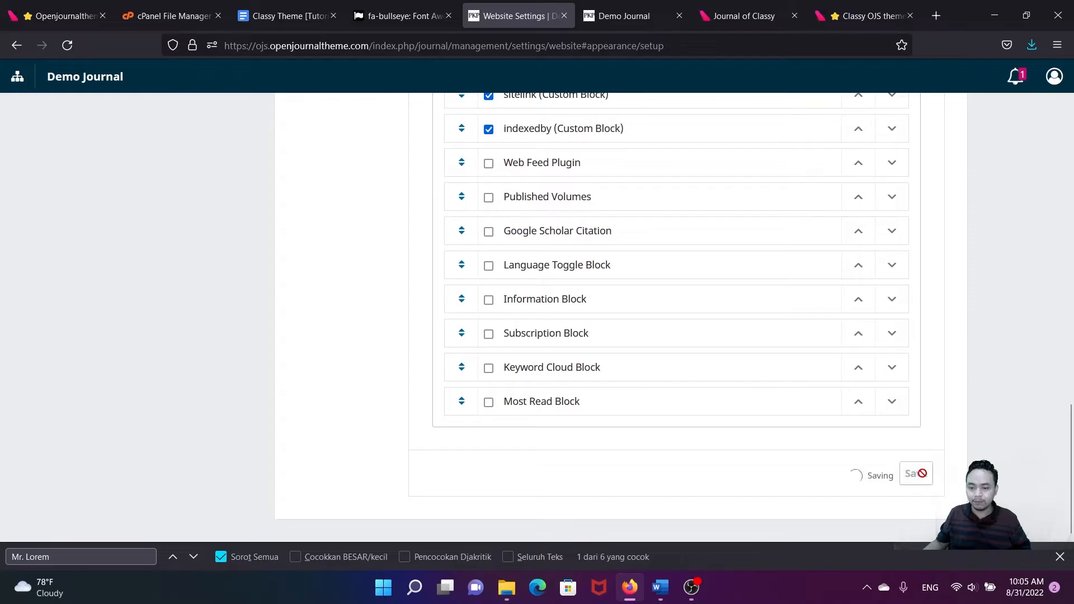
# - Reload the Demo Journal homepage and check its footer against the Journal of Classy demo
pyautogui.click(622, 15)
pyautogui.press('F5')
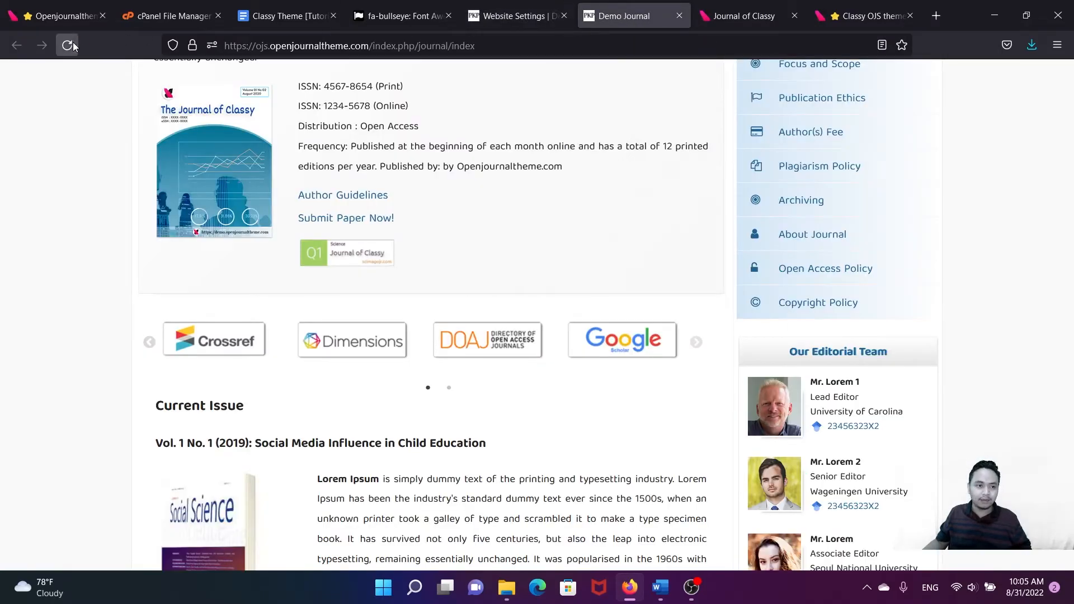
pyautogui.scroll(-15, 422, 221)
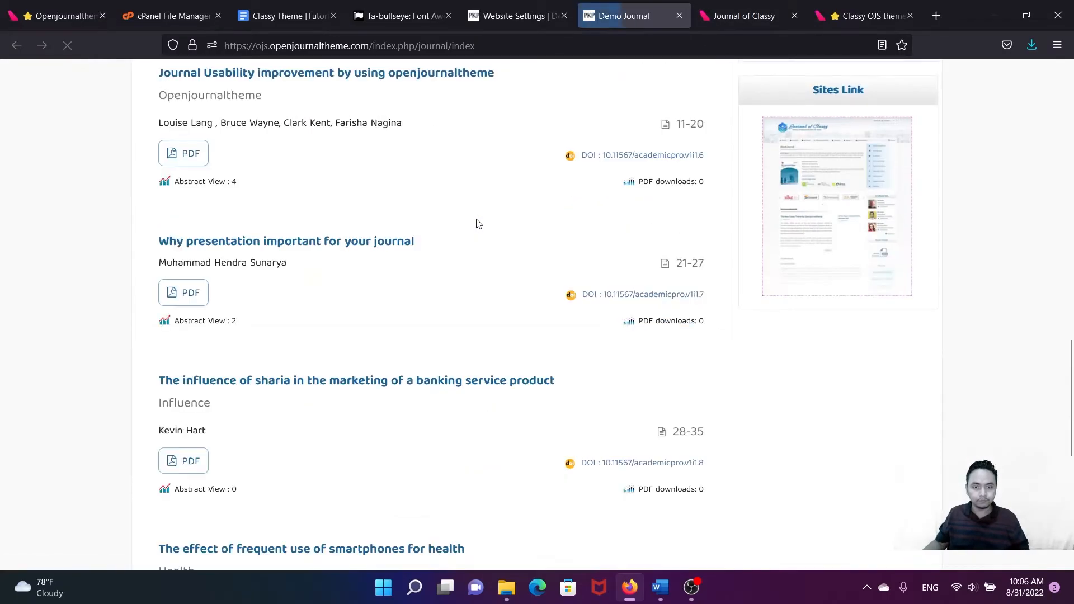
pyautogui.scroll(-2, 376, 427)
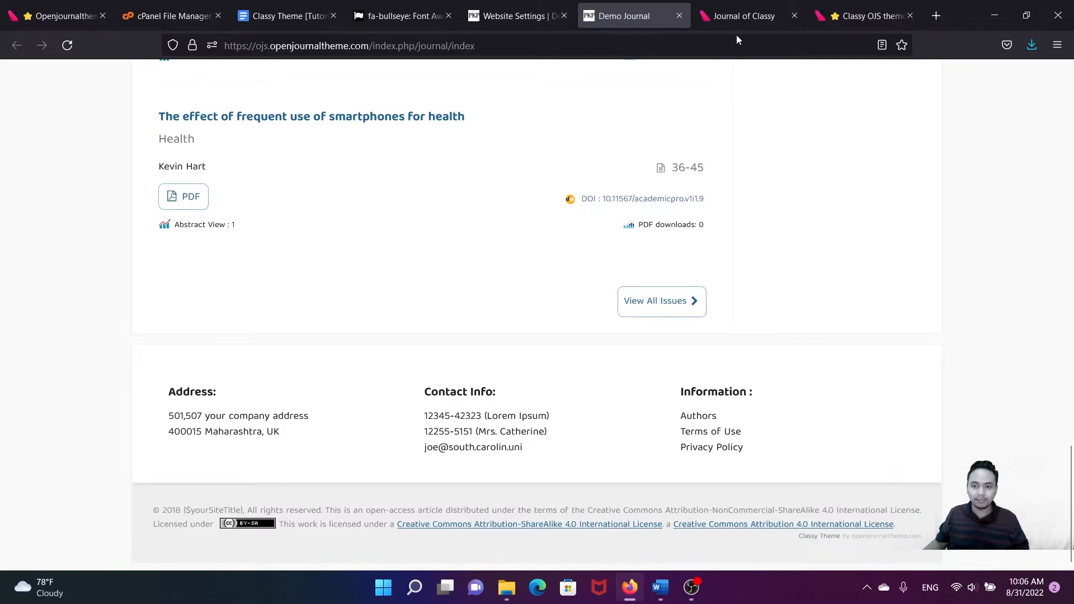
pyautogui.click(736, 16)
pyautogui.click(619, 15)
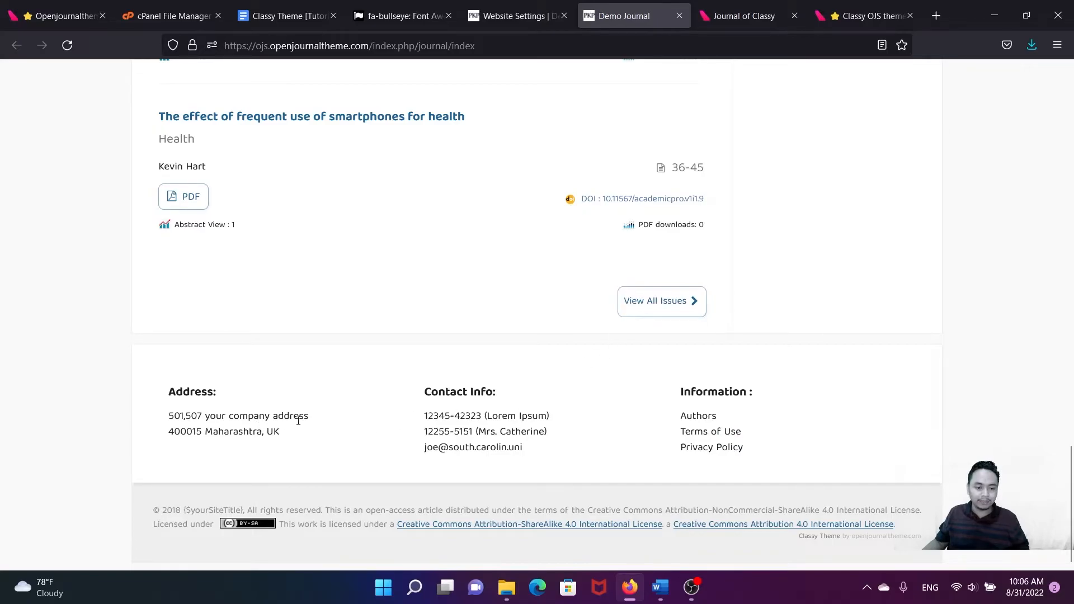
pyautogui.moveTo(298, 421); pyautogui.dragTo(212, 422)
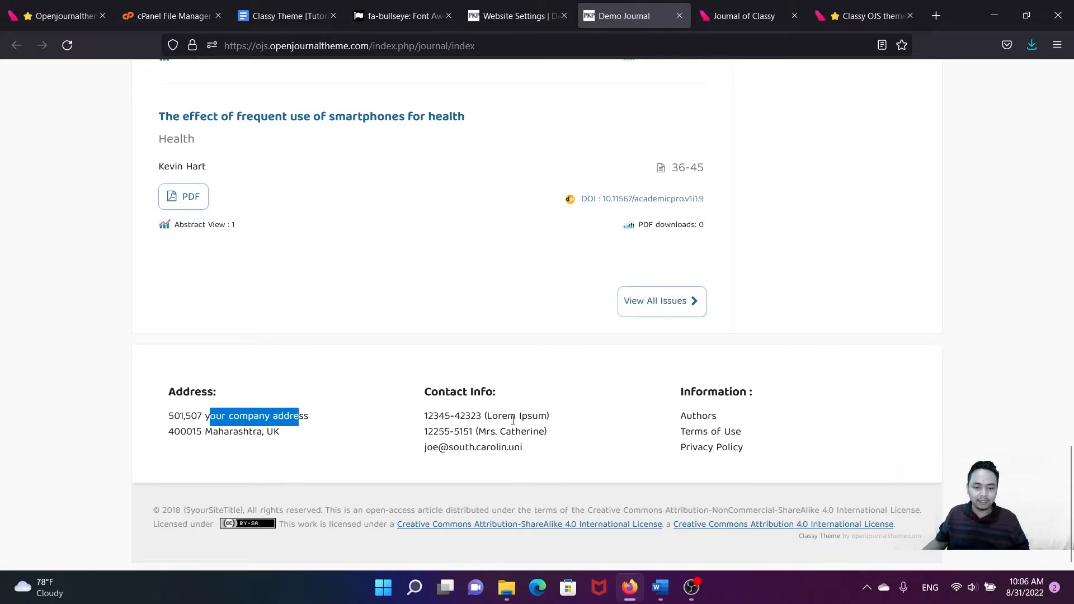
# - Return to the Website Settings appearance setup and examine the Page Footer content and its source code
pyautogui.click(521, 17)
pyautogui.scroll(15, 488, 267)
pyautogui.scroll(7, 487, 267)
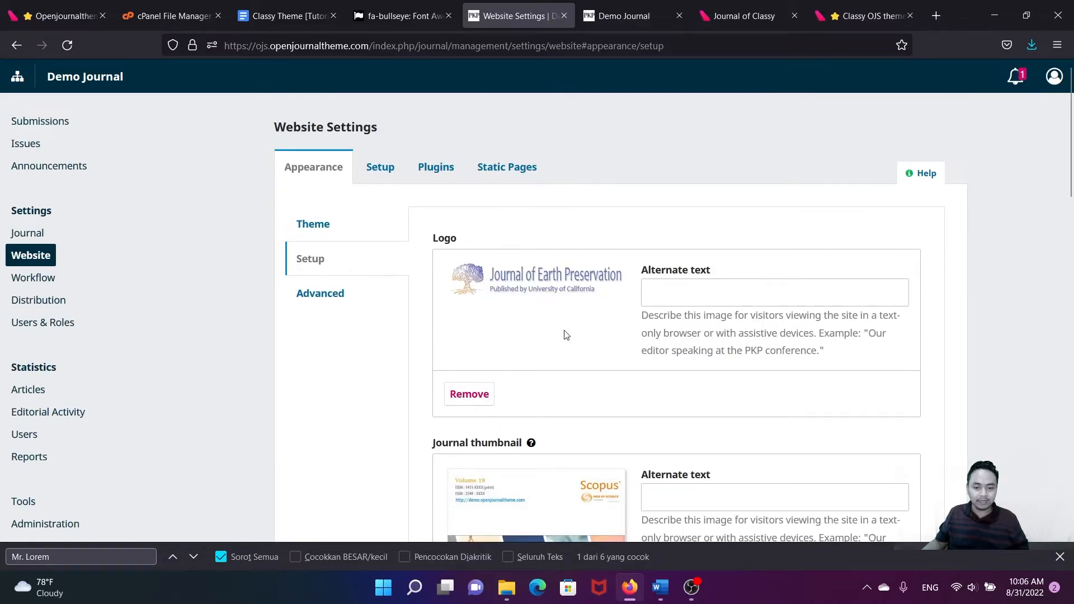
pyautogui.scroll(-10, 566, 334)
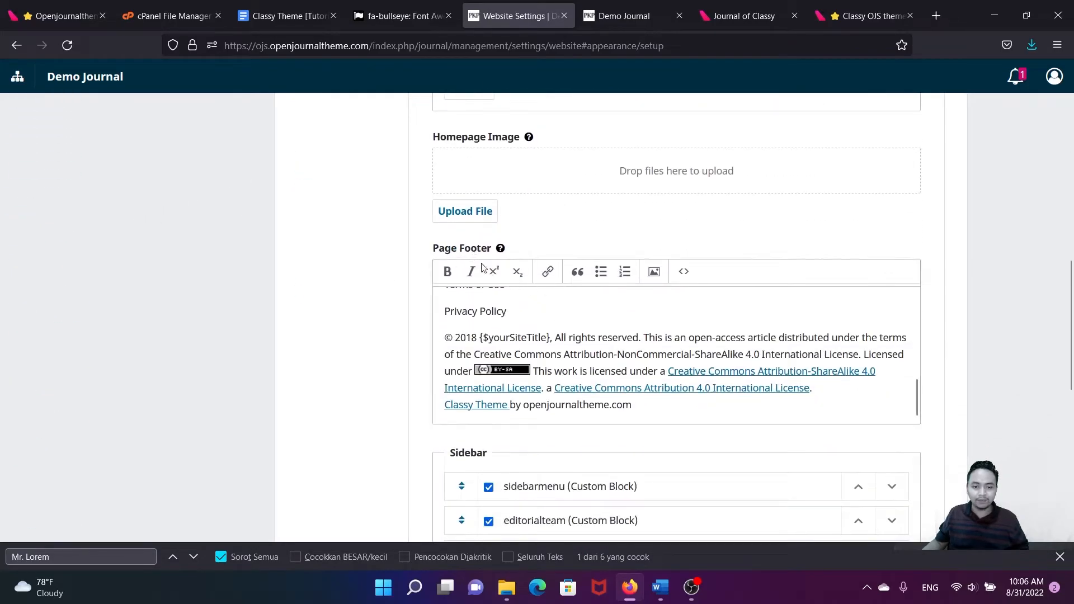
pyautogui.scroll(5, 566, 334)
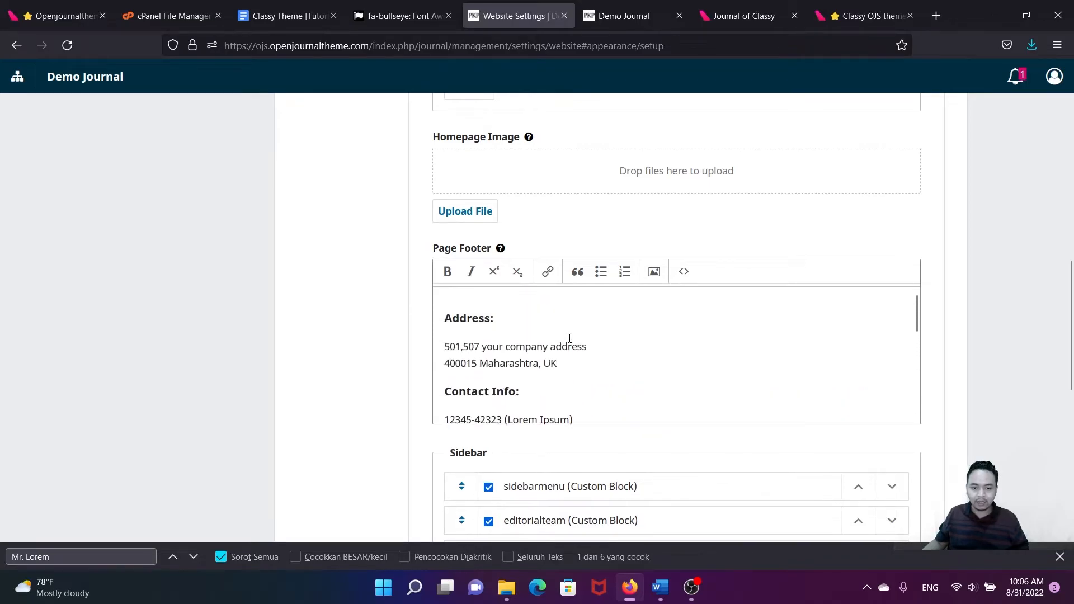
pyautogui.scroll(2, 570, 338)
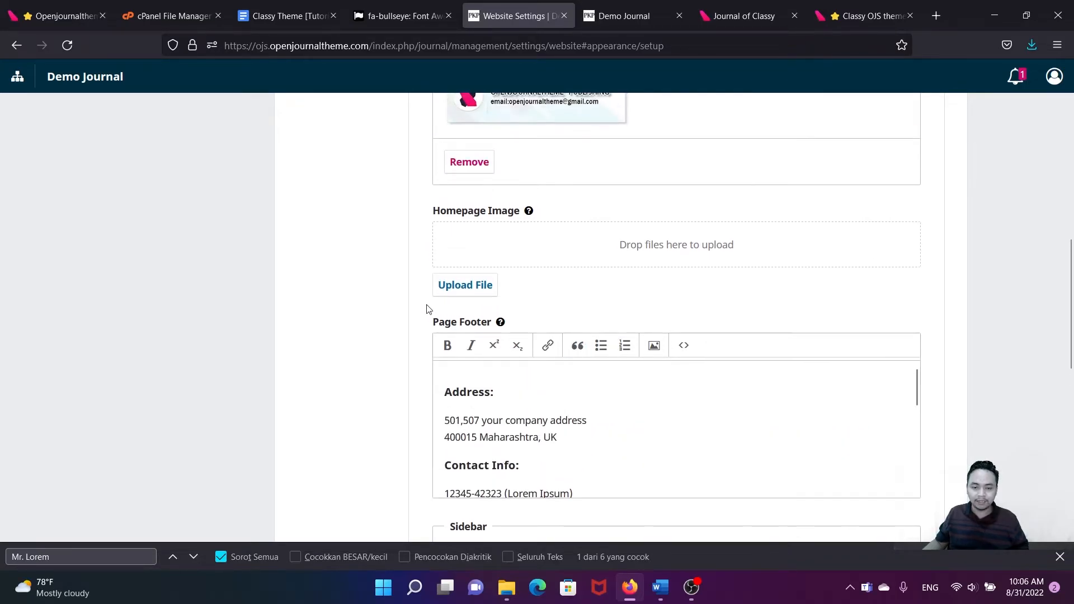
pyautogui.click(686, 347)
pyautogui.click(745, 104)
pyautogui.scroll(-3, 656, 277)
pyautogui.scroll(-5, 530, 326)
pyautogui.scroll(5, 505, 281)
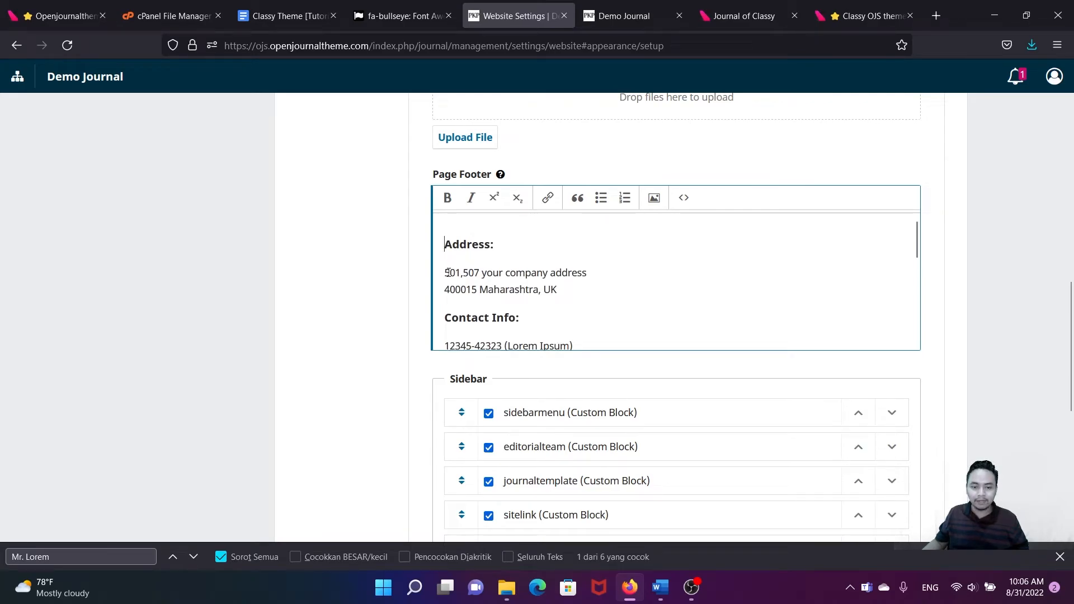
# - Compare the address in the Page Footer editor with the footer on the Demo Journal homepage
pyautogui.moveTo(449, 273); pyautogui.dragTo(561, 273)
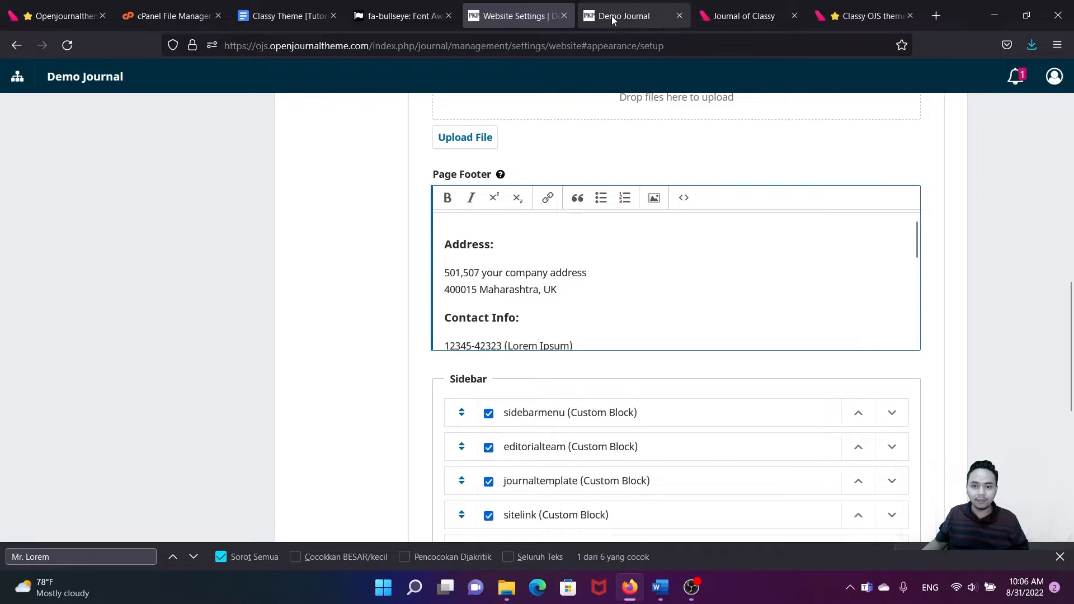
pyautogui.click(612, 16)
pyautogui.click(406, 421)
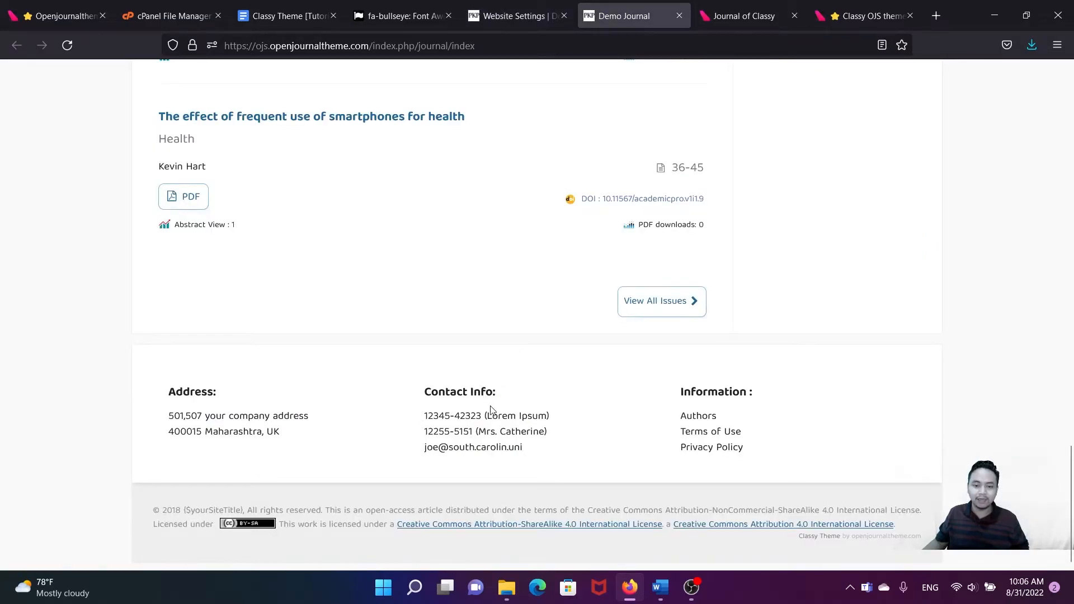
pyautogui.click(518, 15)
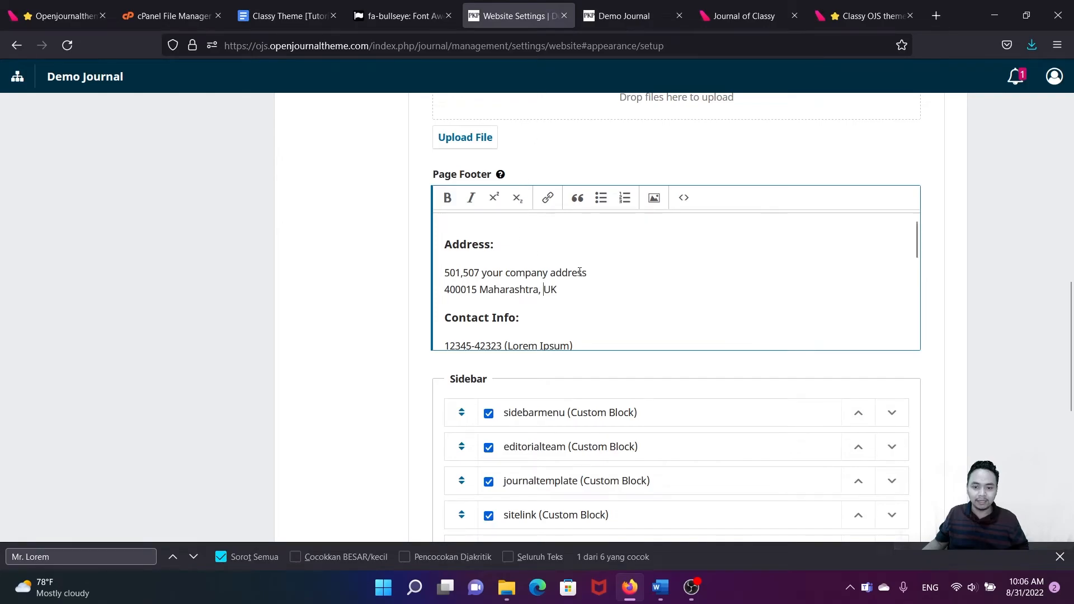
pyautogui.moveTo(589, 273); pyautogui.dragTo(499, 274)
pyautogui.click(546, 289)
pyautogui.moveTo(558, 289); pyautogui.dragTo(449, 288)
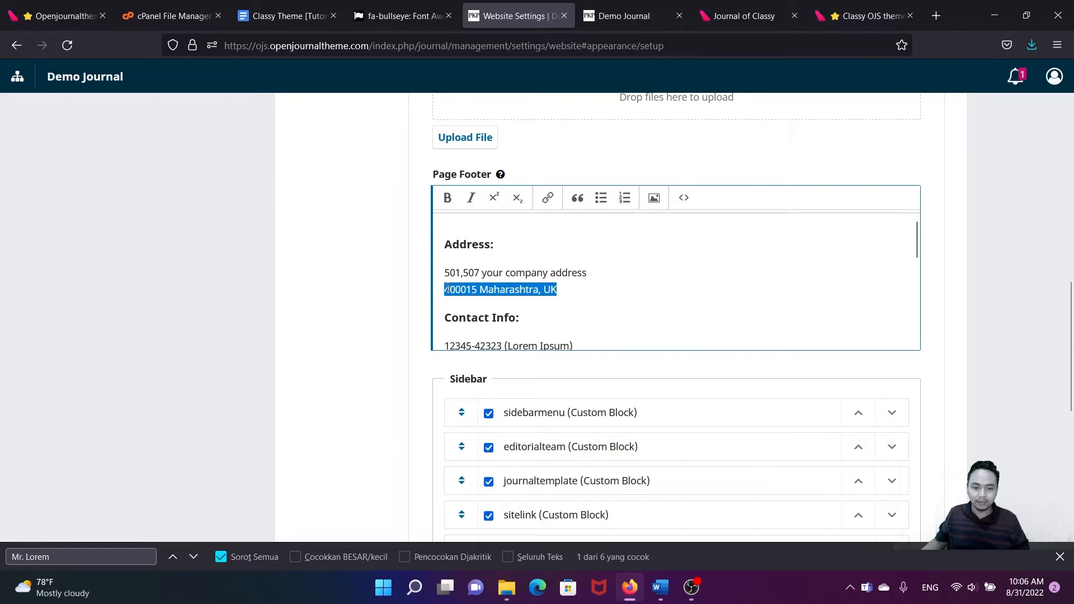
pyautogui.press('BackSpace')
pyautogui.press('BackSpace')
pyautogui.write('Ind')
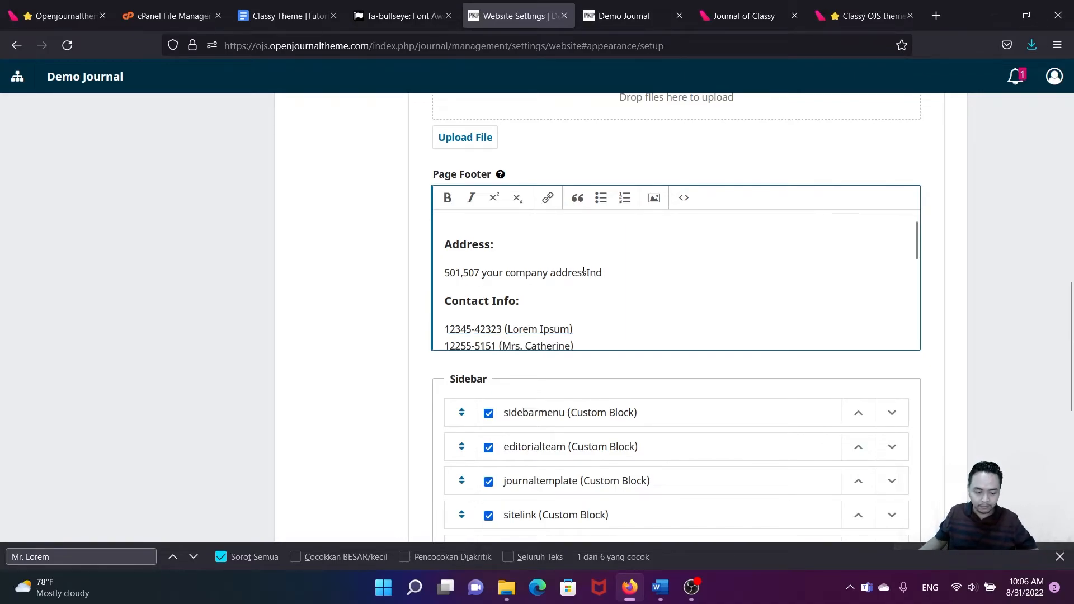
pyautogui.hotkey('ctrl', 'z')
pyautogui.hotkey('ctrl', 'z')
# - Replace the second address line in the Page Footer with Indonesia and save the appearance setup
pyautogui.moveTo(558, 290); pyautogui.dragTo(445, 291)
pyautogui.write('4')
pyautogui.press('BackSpace')
pyautogui.write('Indonesia')
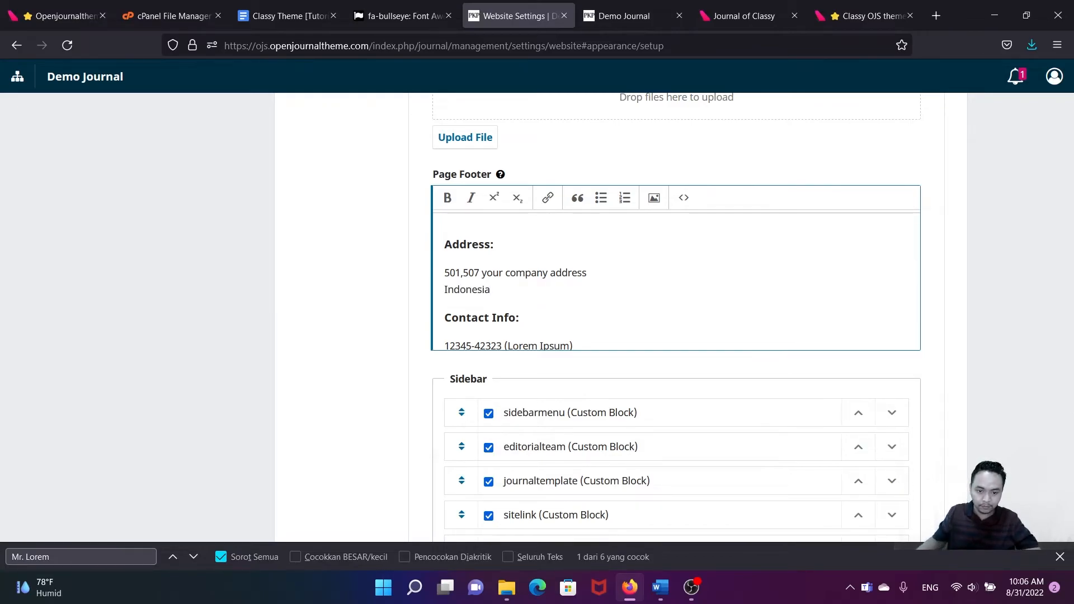
pyautogui.scroll(-5, 790, 263)
pyautogui.scroll(-7, 860, 392)
pyautogui.click(916, 473)
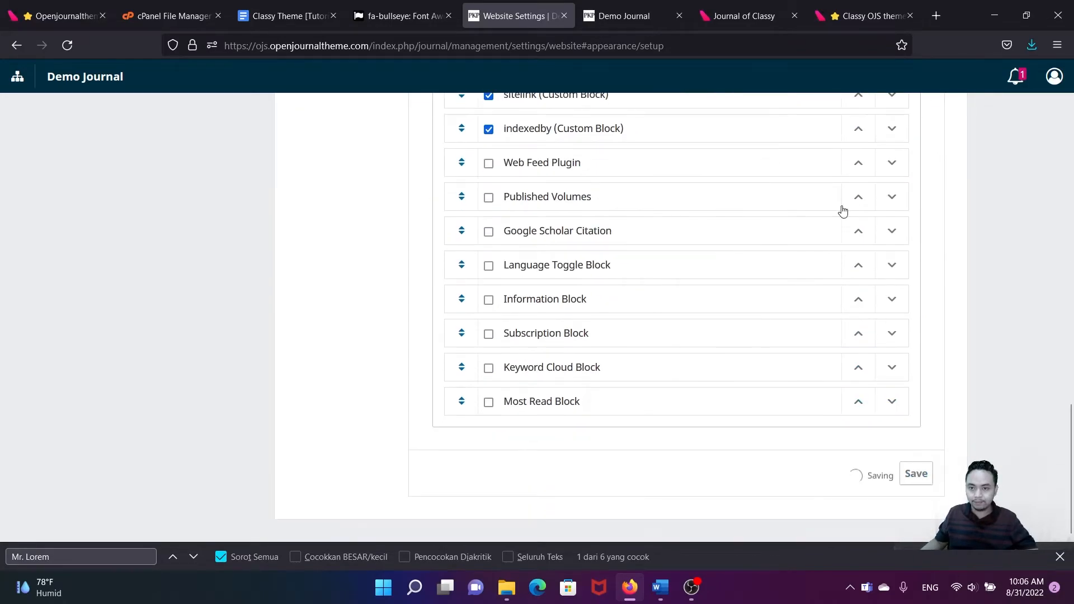
# - Reload the Demo Journal homepage and check the edited address line in the footer
pyautogui.click(633, 12)
pyautogui.click(67, 45)
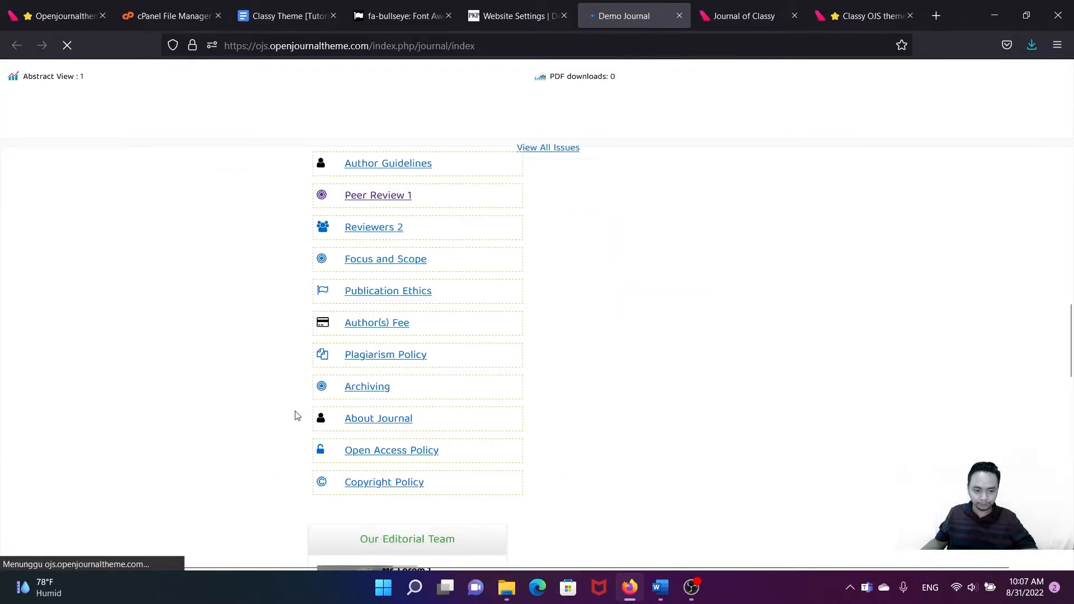
pyautogui.scroll(-3, 331, 419)
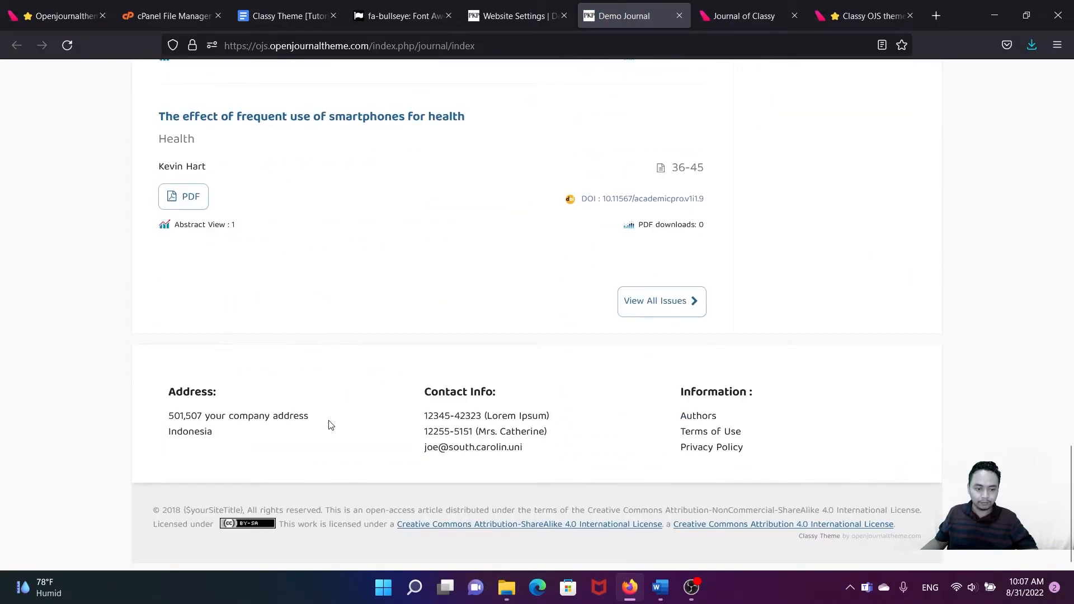
pyautogui.moveTo(212, 432); pyautogui.dragTo(168, 434)
pyautogui.click(216, 434)
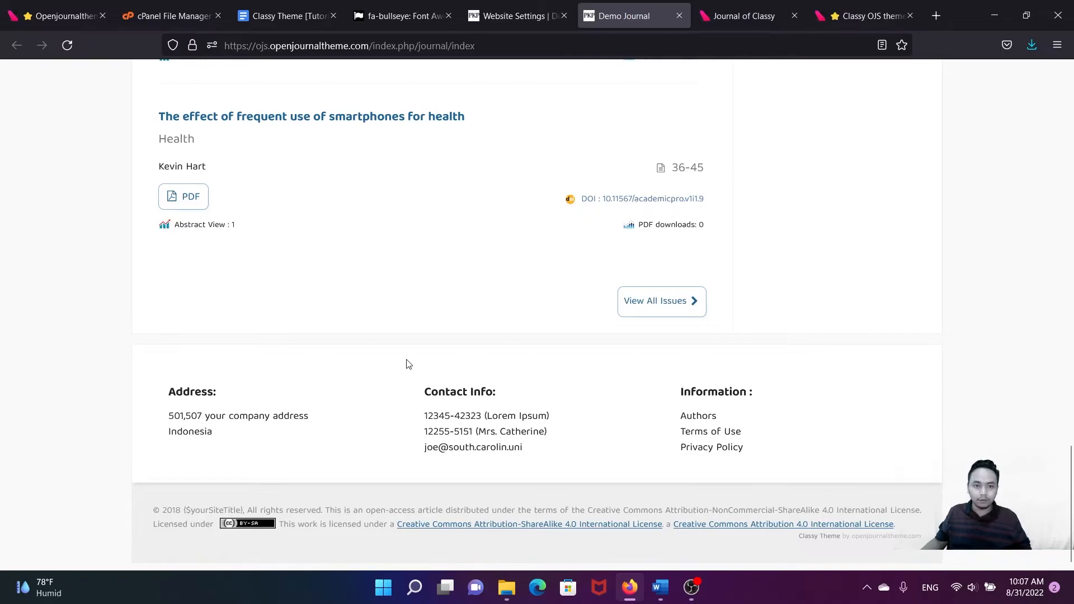
pyautogui.scroll(3, 393, 347)
# - Look through the tutorial document's sections from Google Indexing onward to Changing background images header
pyautogui.click(280, 14)
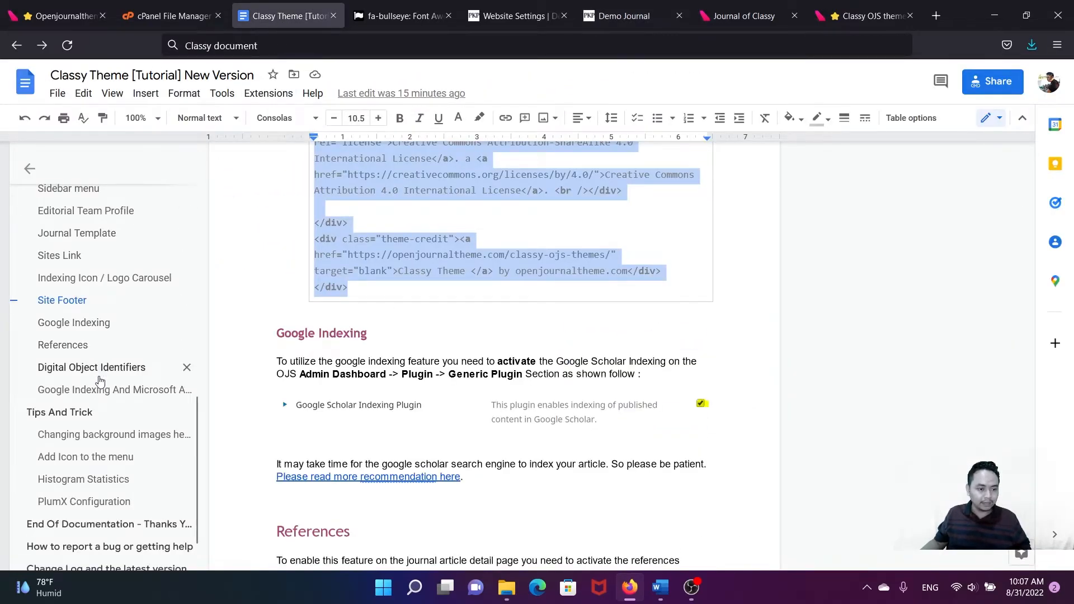
pyautogui.click(78, 328)
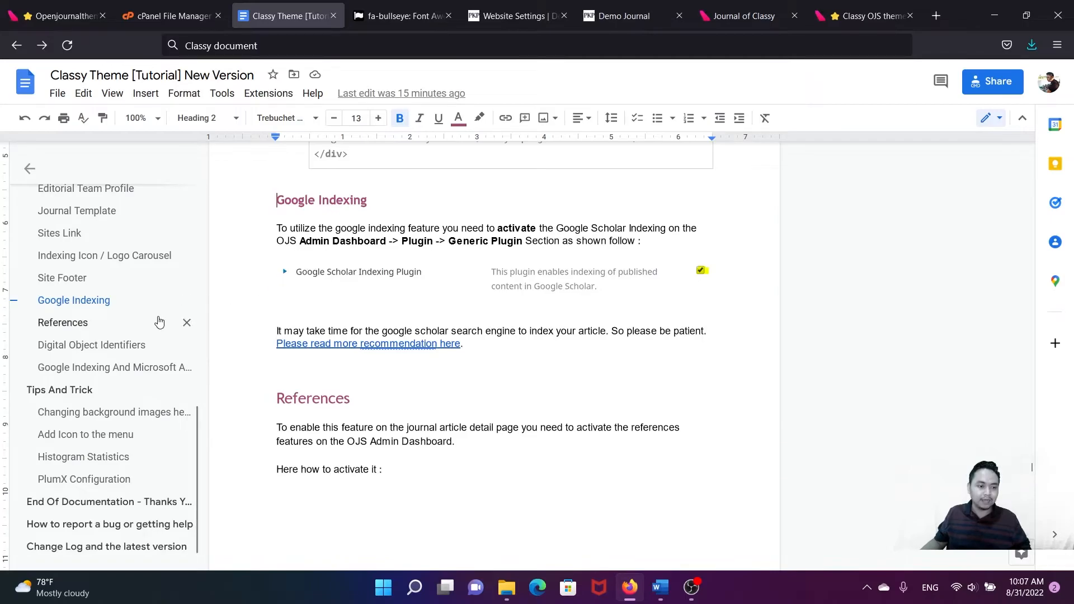
pyautogui.click(63, 321)
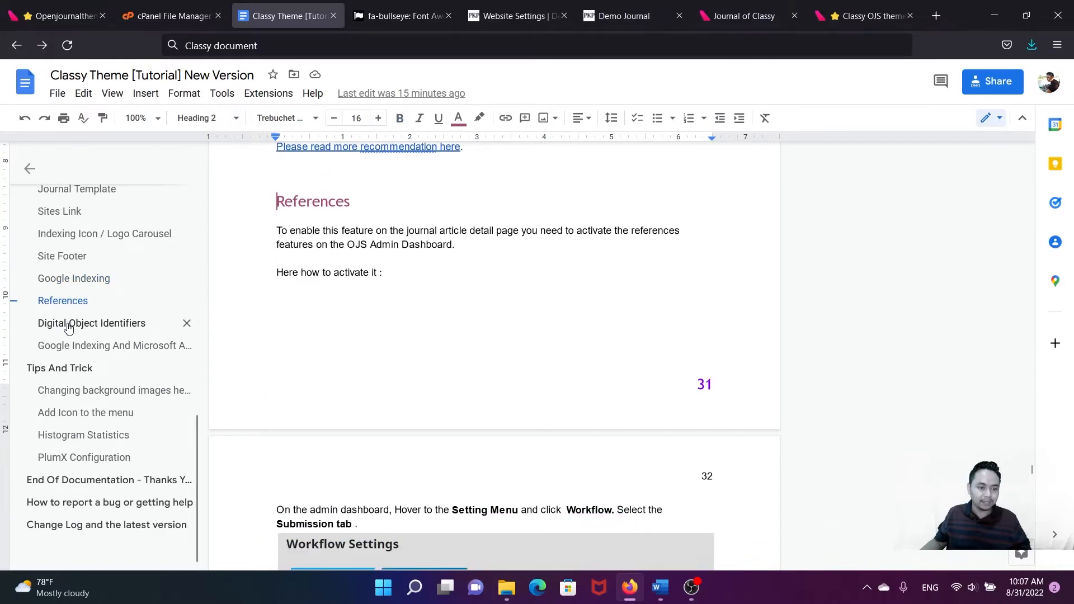
pyautogui.click(66, 323)
pyautogui.click(72, 345)
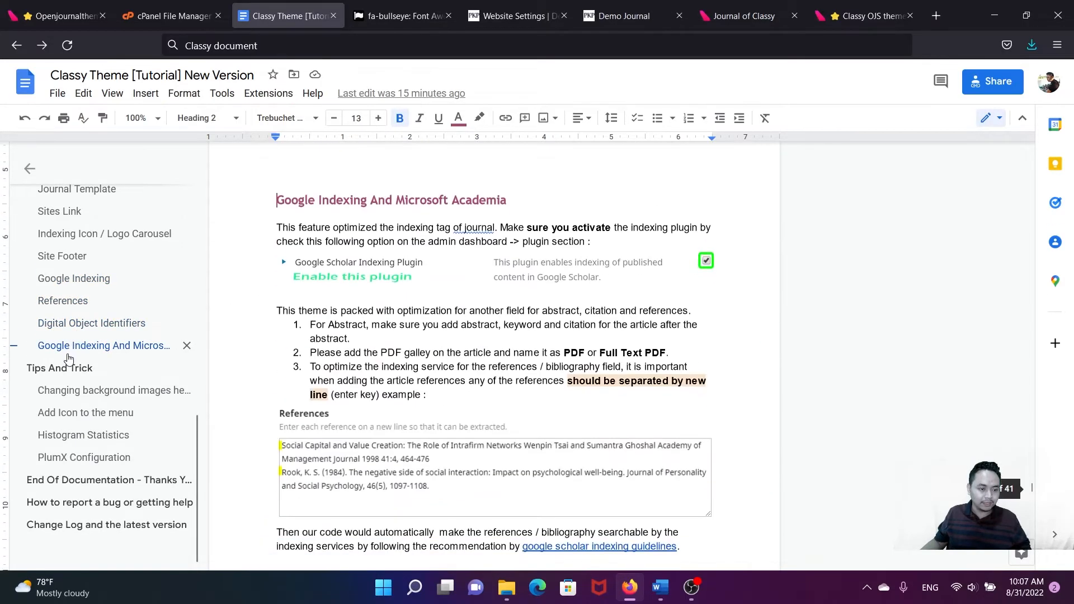
pyautogui.click(63, 370)
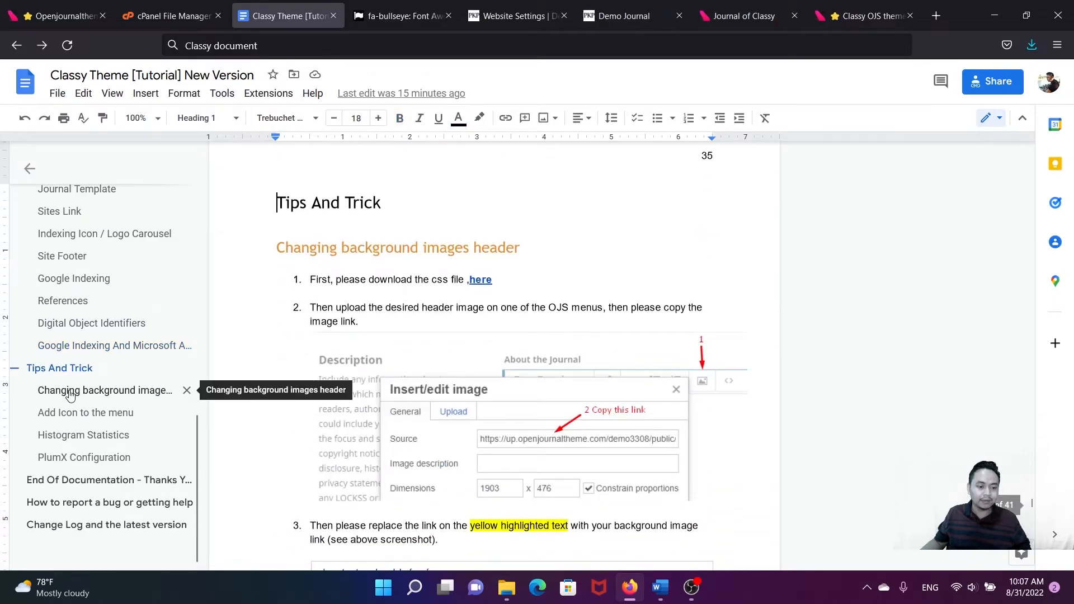
pyautogui.click(70, 391)
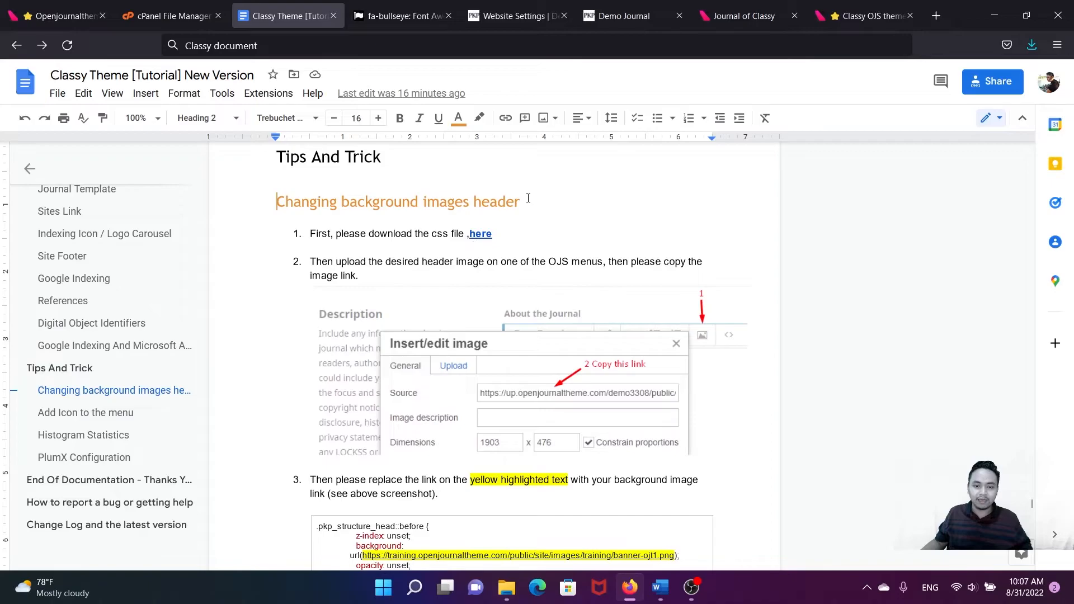
# - Return to the Demo Journal homepage and look at the current header background image
pyautogui.click(515, 16)
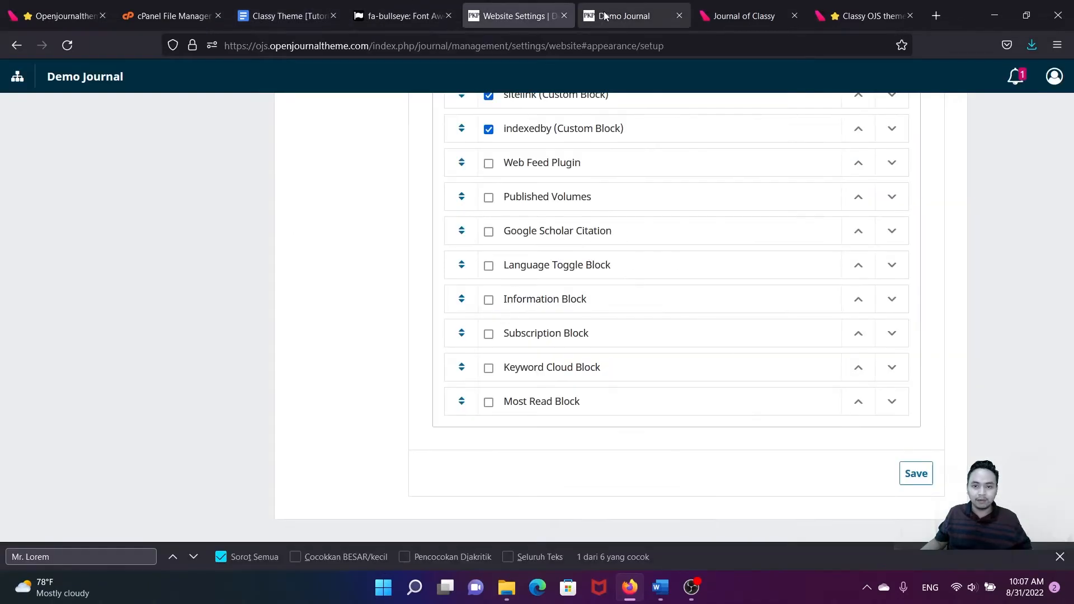
pyautogui.click(624, 16)
pyautogui.scroll(15, 621, 127)
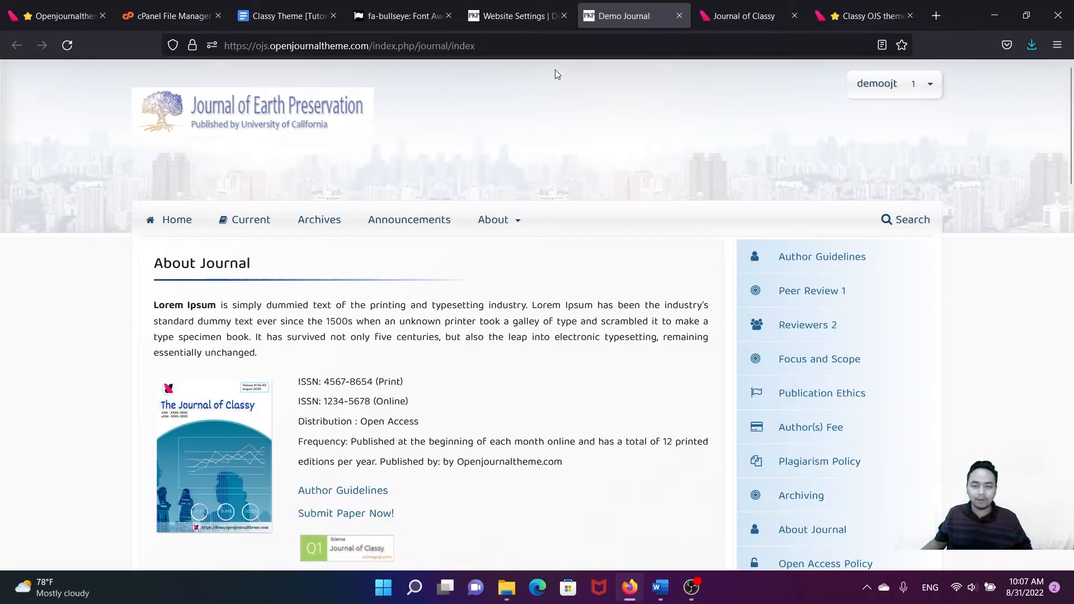
# - Review the header theme choices in the website's Theme appearance settings and compare them with the Demo Journal homepage header
pyautogui.click(521, 17)
pyautogui.scroll(6, 509, 212)
pyautogui.scroll(10, 509, 212)
pyautogui.click(312, 225)
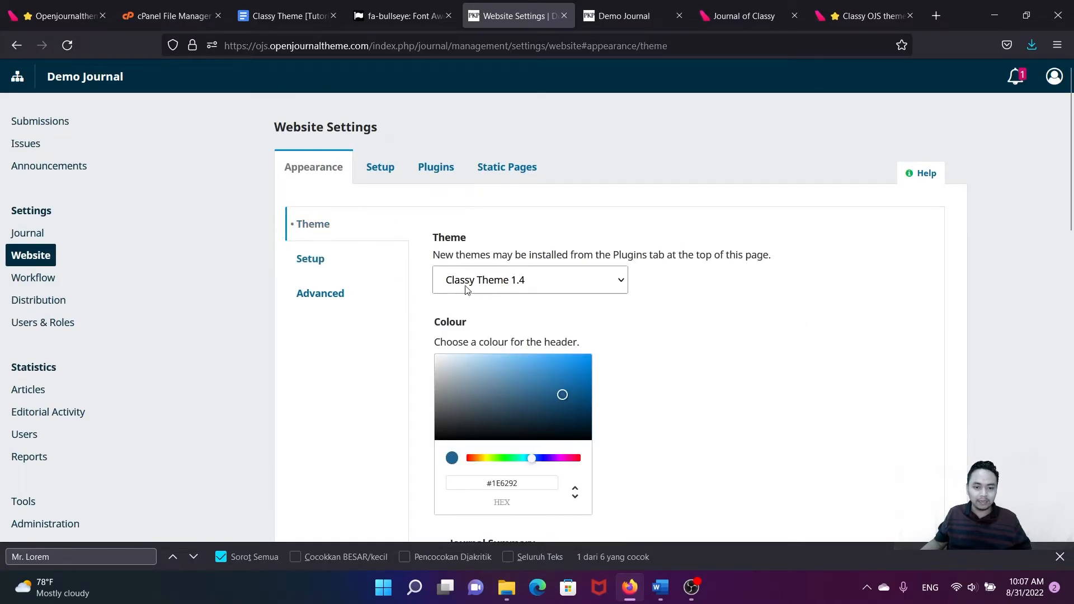
pyautogui.scroll(-10, 463, 283)
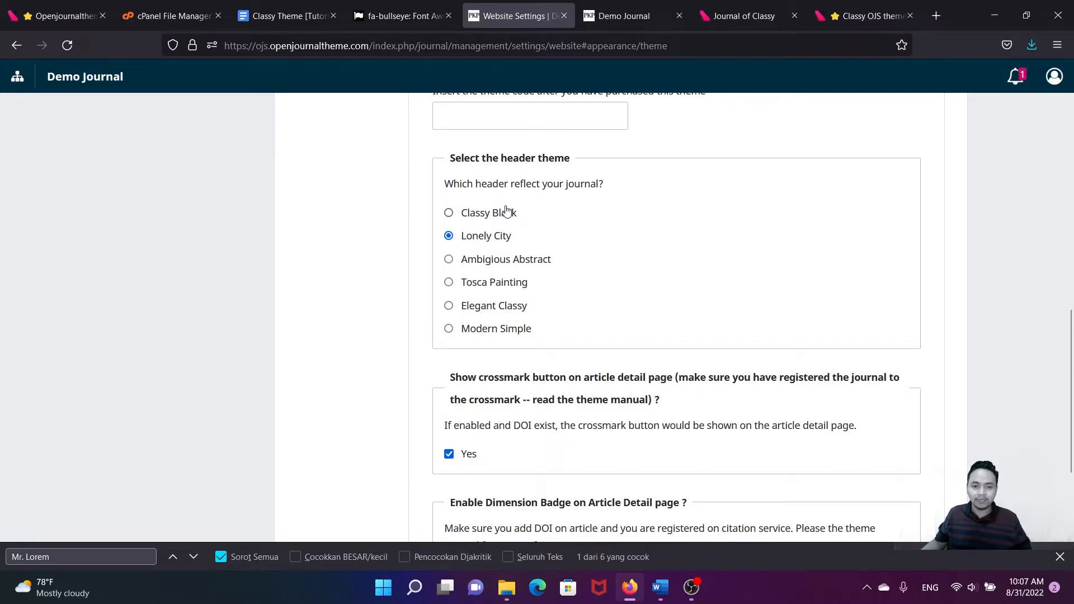
pyautogui.click(614, 5)
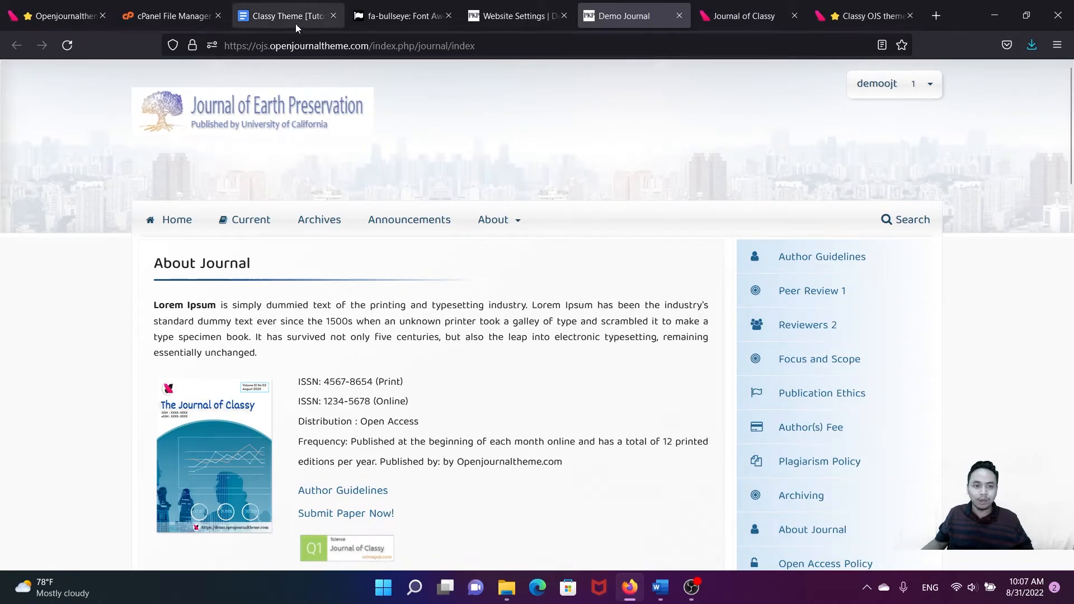
# - Download the CSS file linked in the Changing background images header section of the tutorial document
pyautogui.click(261, 17)
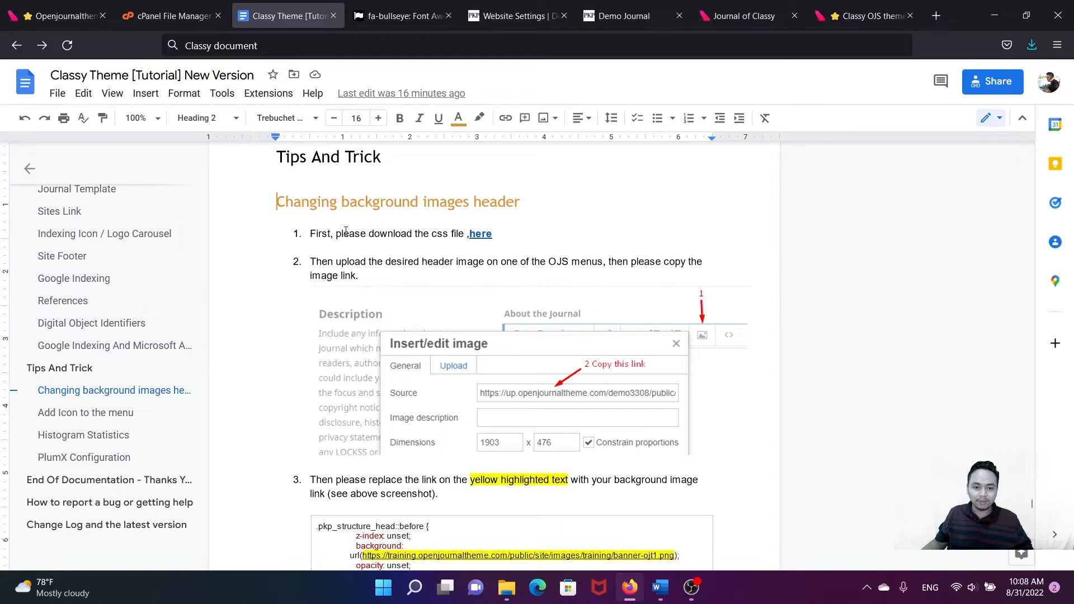
pyautogui.click(96, 393)
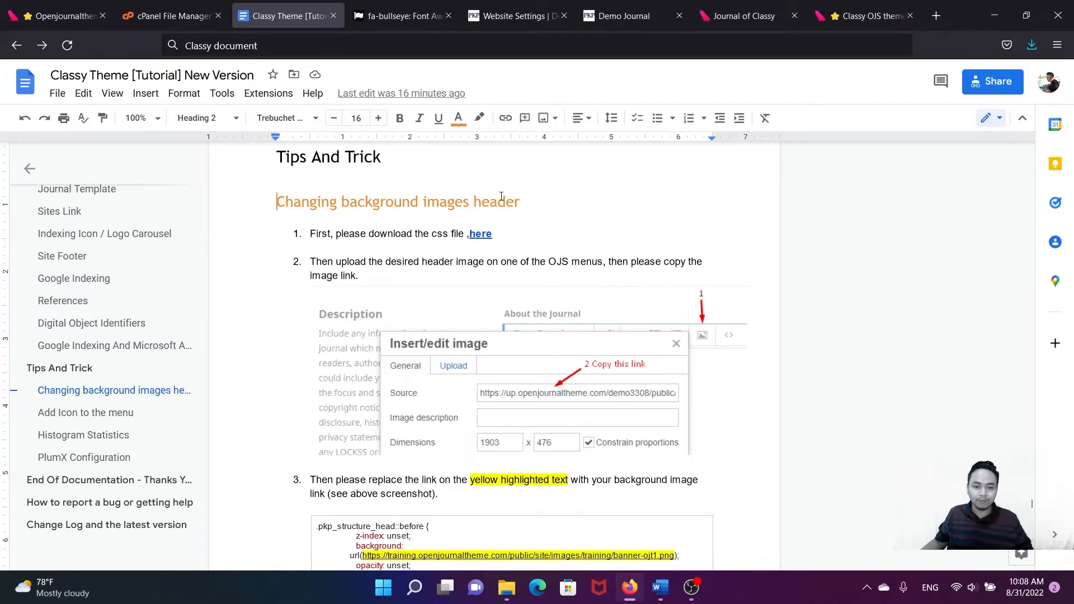
pyautogui.click(480, 233)
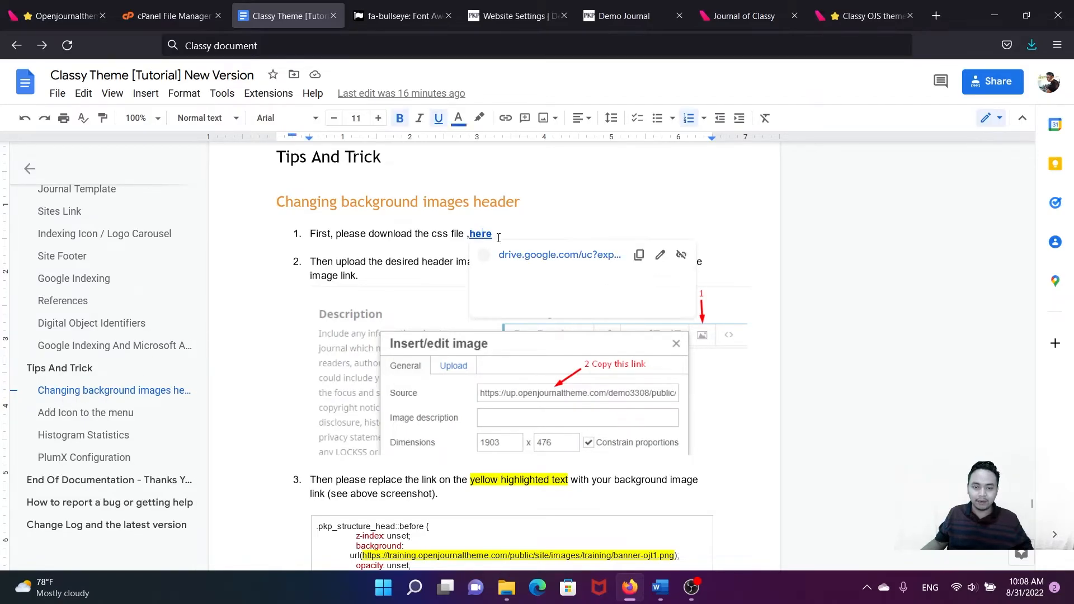
pyautogui.click(575, 256)
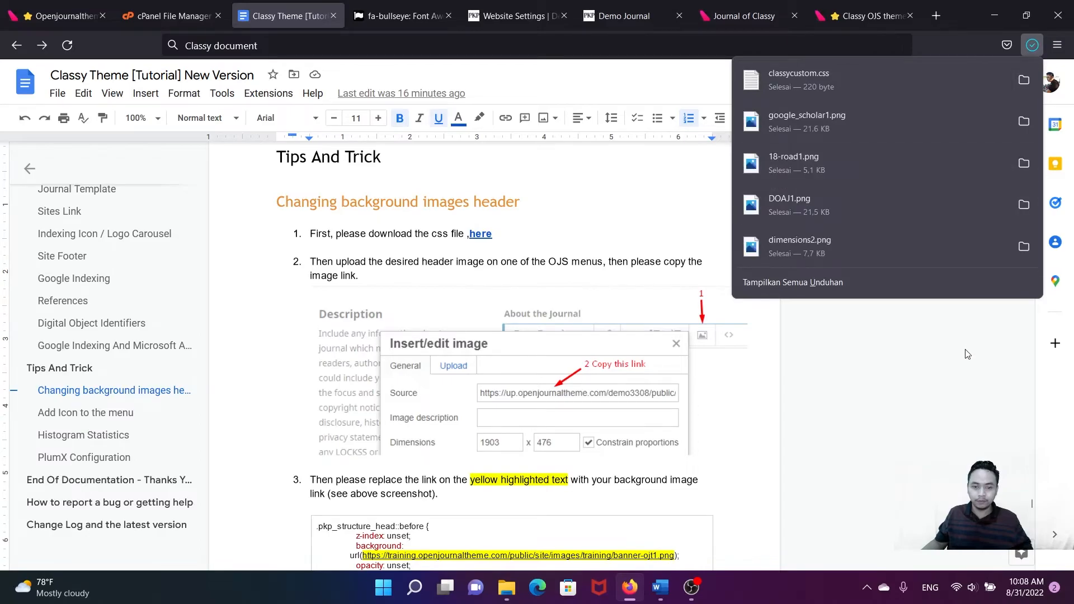
pyautogui.click(974, 370)
pyautogui.click(985, 84)
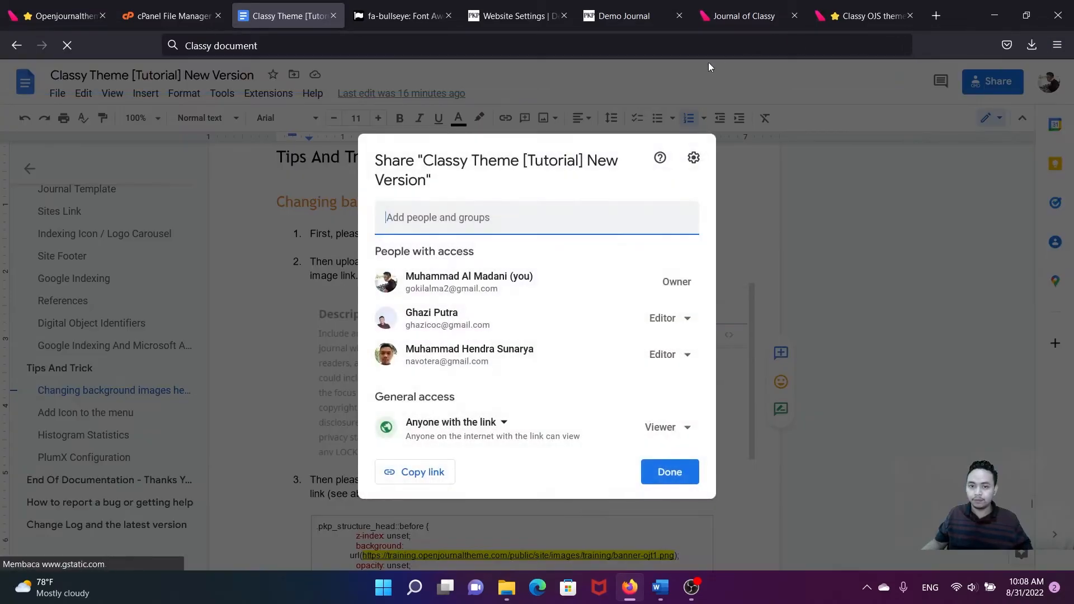
pyautogui.click(780, 157)
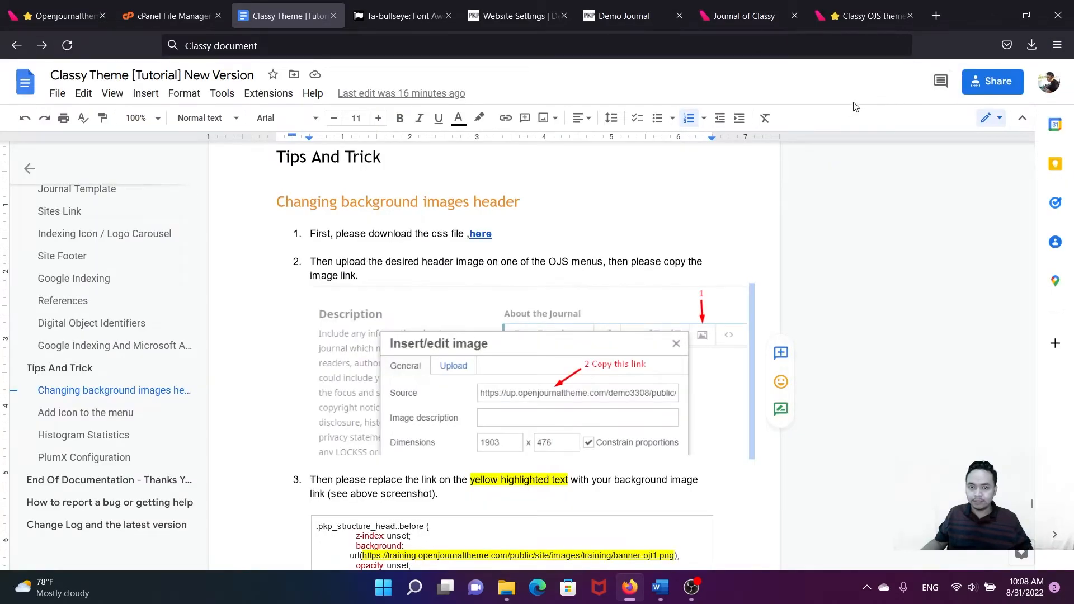
# - Open the downloaded classycustom.css in Notepad and check the current header on the Demo Journal homepage
pyautogui.click(1032, 45)
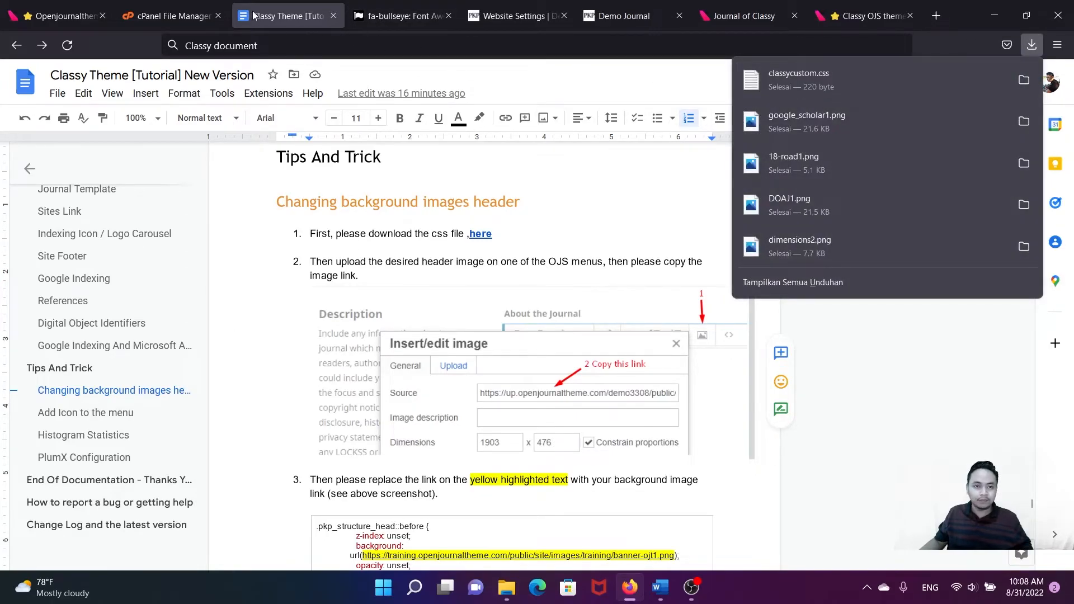
pyautogui.click(1024, 79)
pyautogui.doubleClick(381, 243)
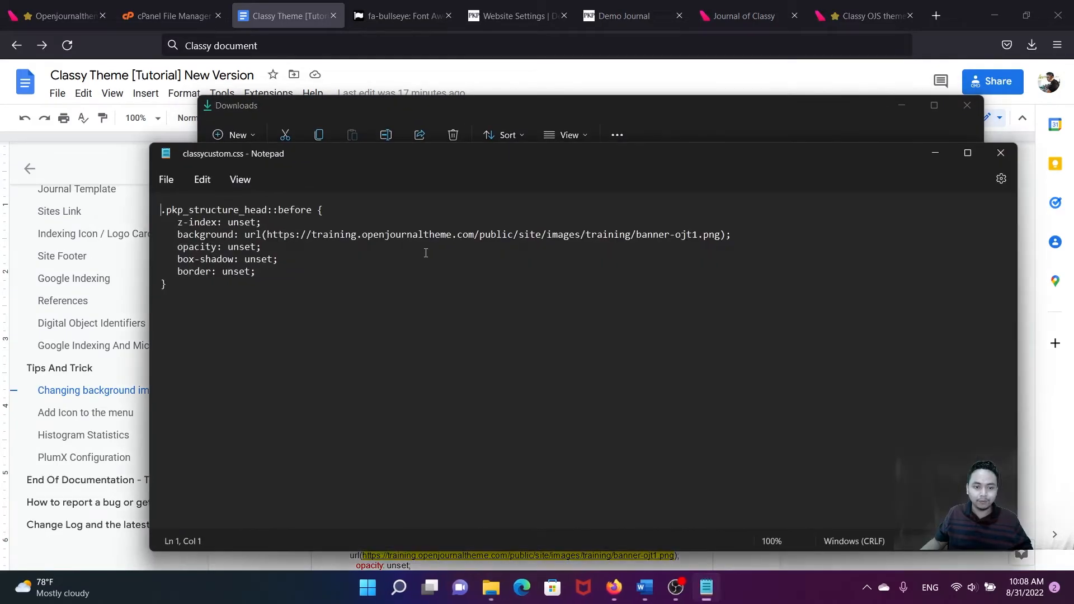
pyautogui.click(382, 291)
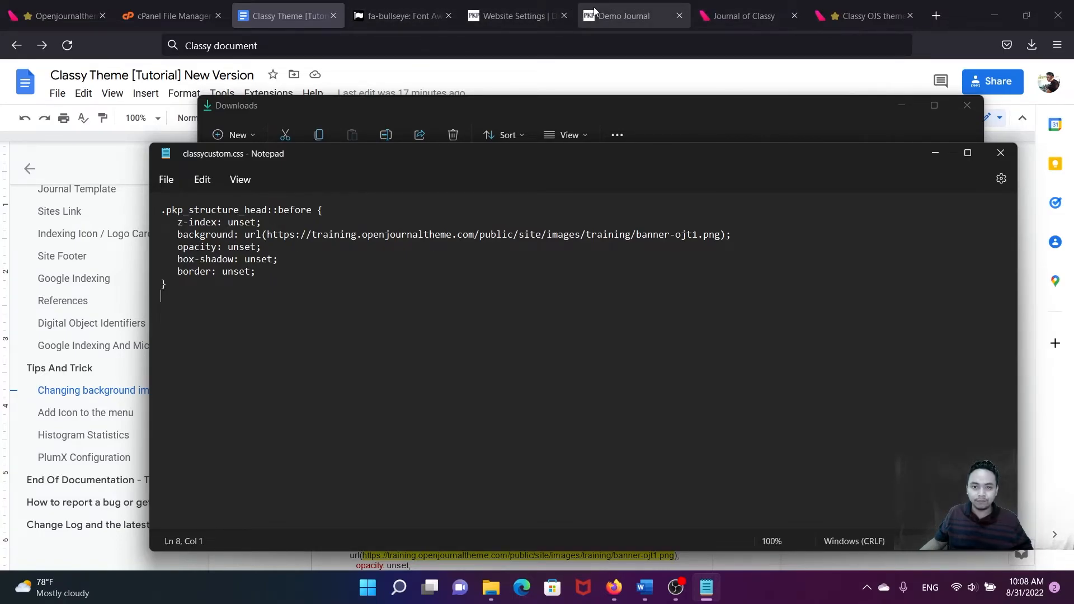
pyautogui.click(666, 15)
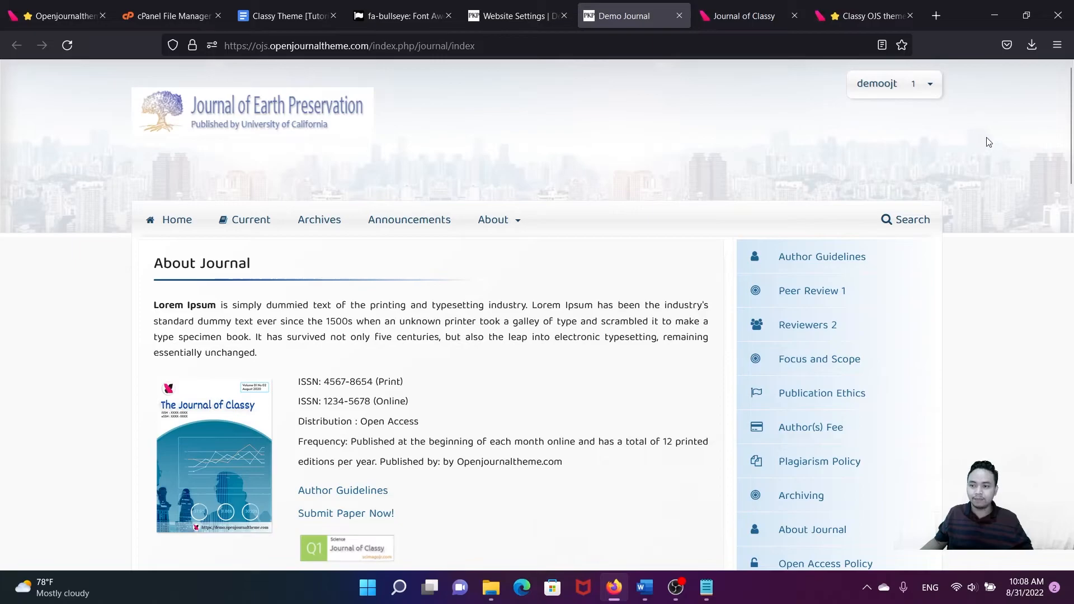
# - Copy the banner-ojt1.png address from classycustom.css and open it in a new browser tab, accepting the certificate risk
pyautogui.click(707, 588)
pyautogui.moveTo(268, 235); pyautogui.dragTo(722, 232)
pyautogui.hotkey('ctrl', 'c')
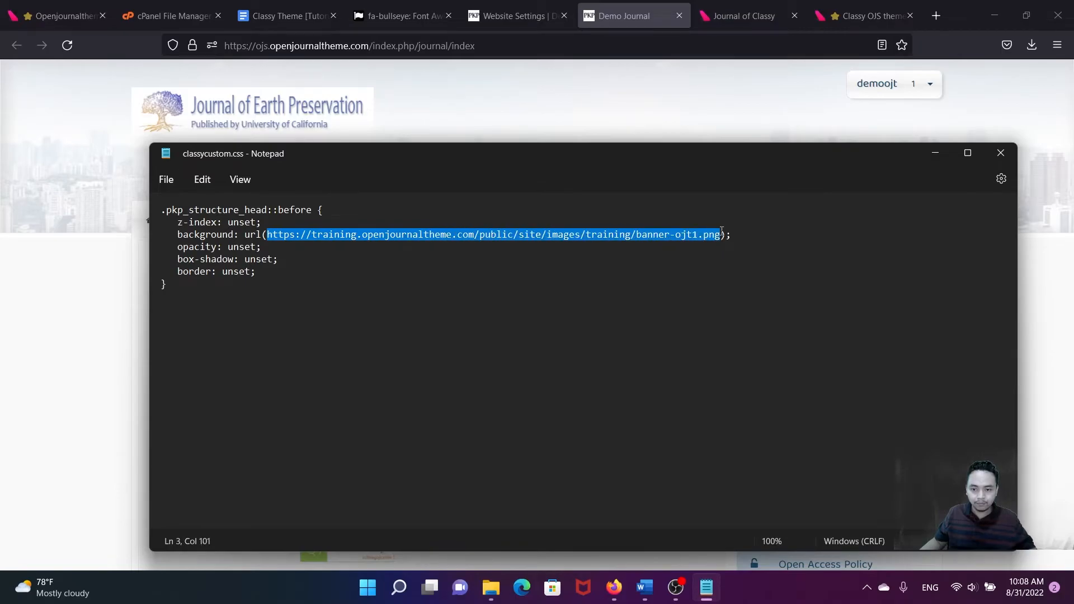
pyautogui.click(936, 15)
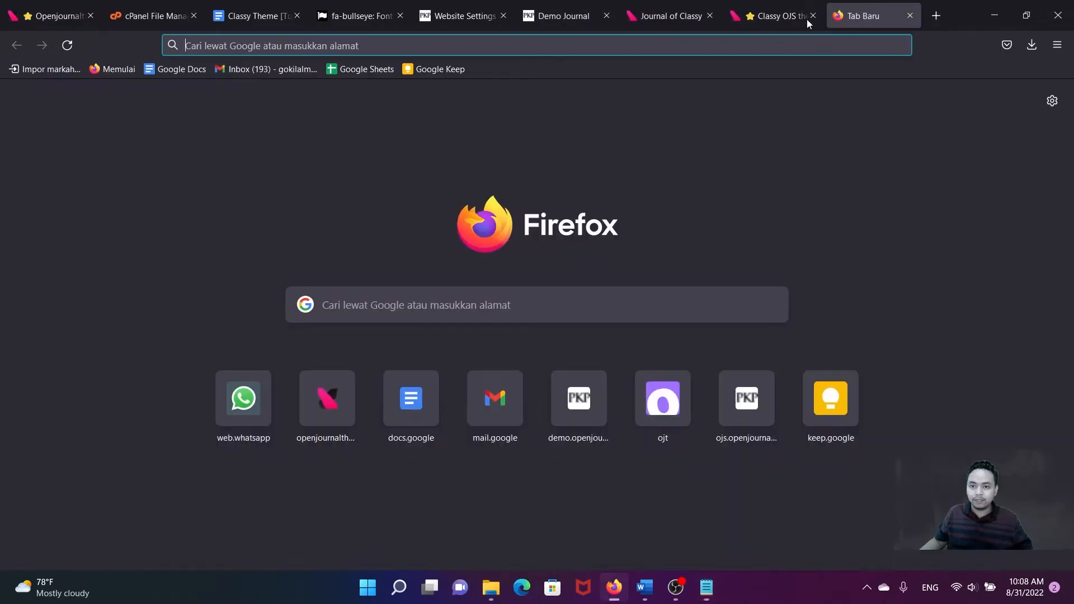
pyautogui.hotkey('ctrl', 'v')
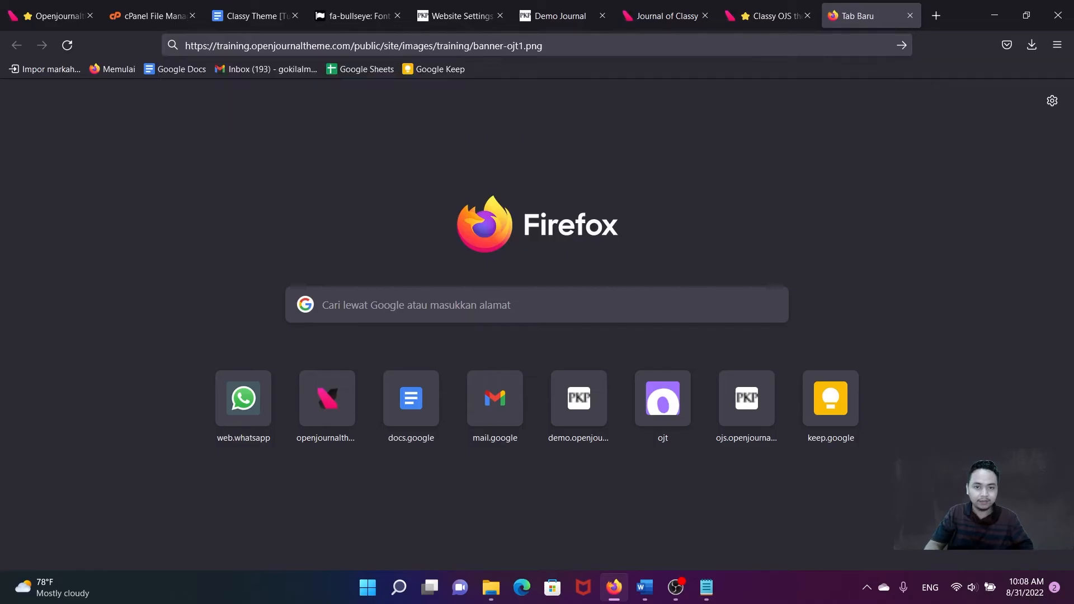
pyautogui.press('Return')
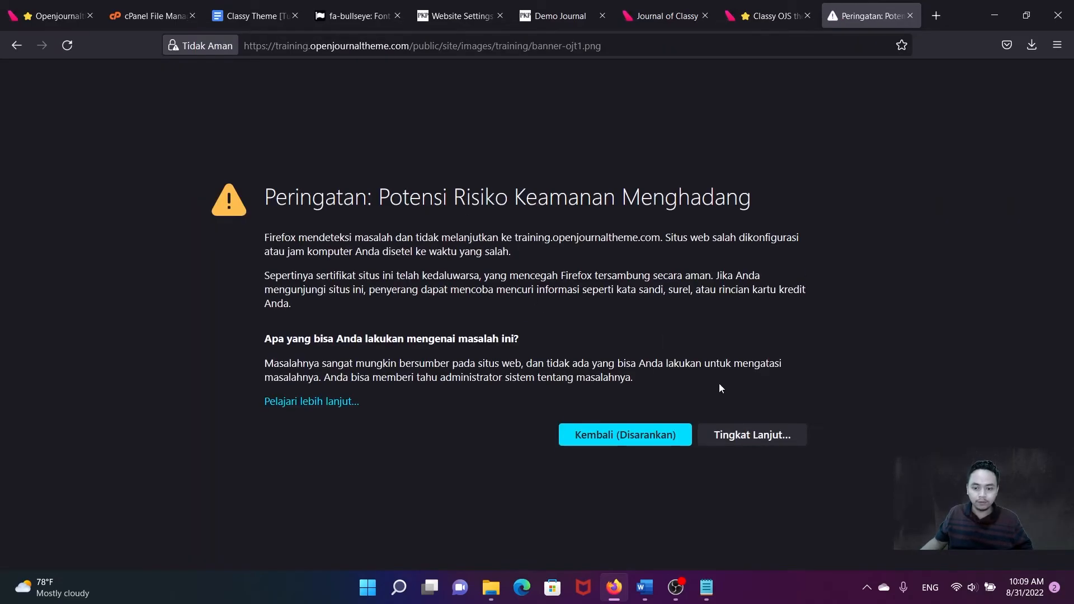
pyautogui.click(711, 433)
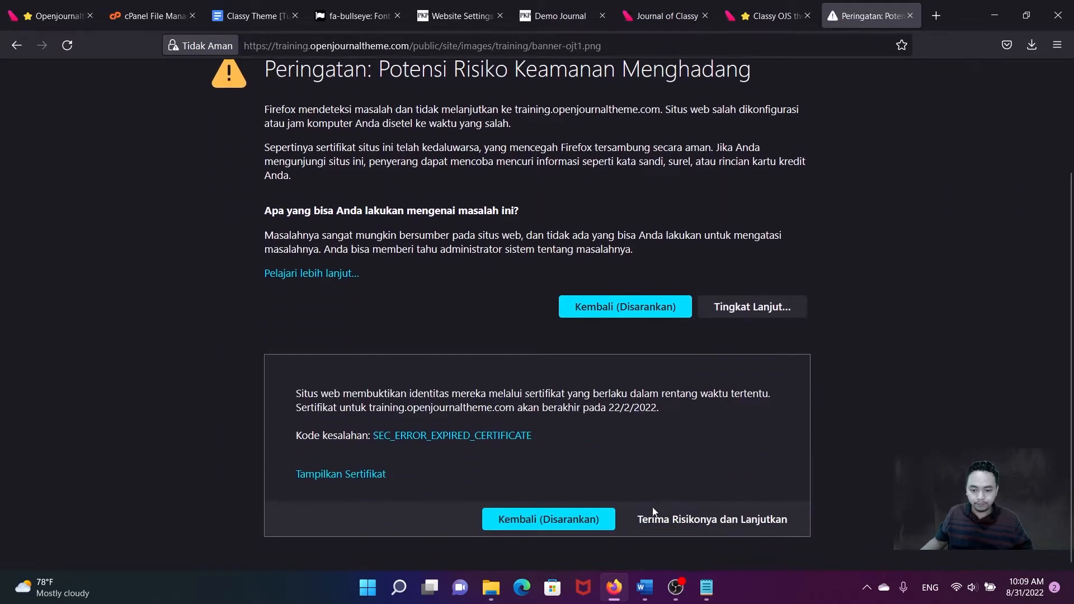
pyautogui.click(644, 519)
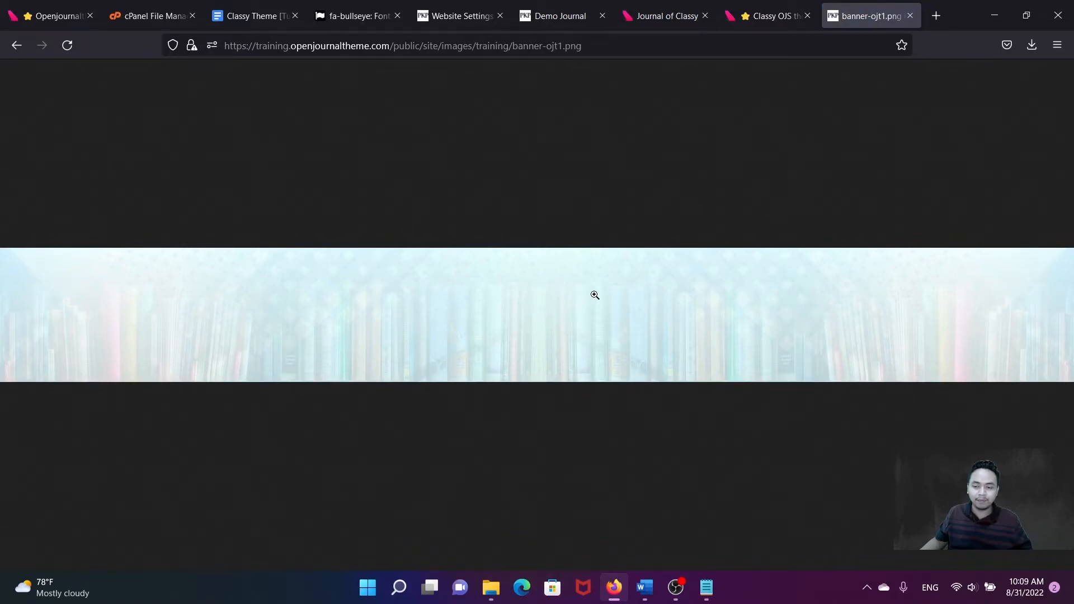
# - Save the banner image as banner-ojt1.png in the Classy folder under Documents
pyautogui.rightClick(588, 288)
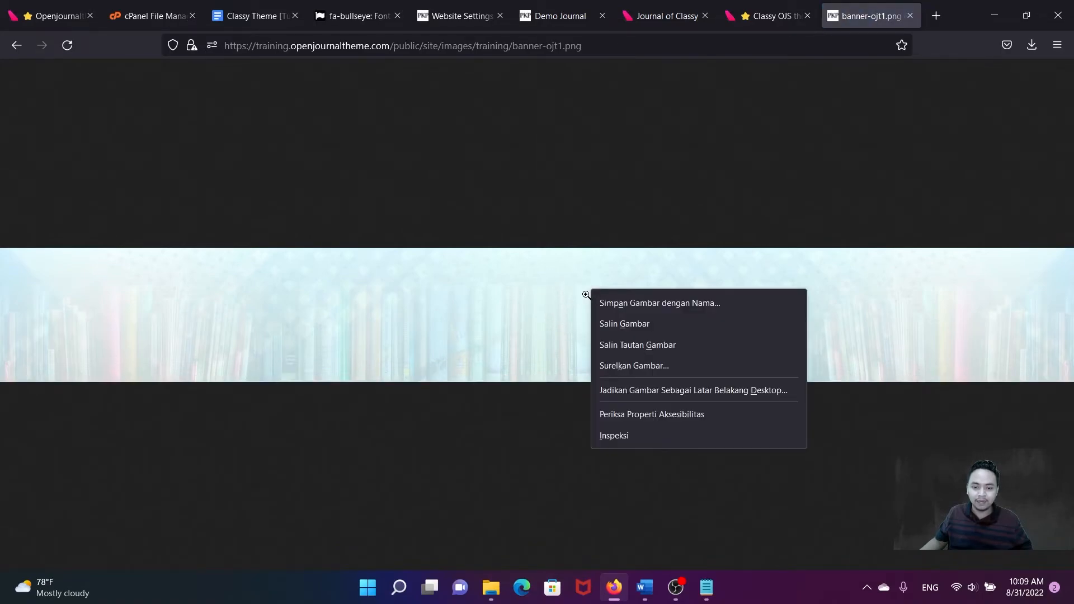
pyautogui.click(625, 303)
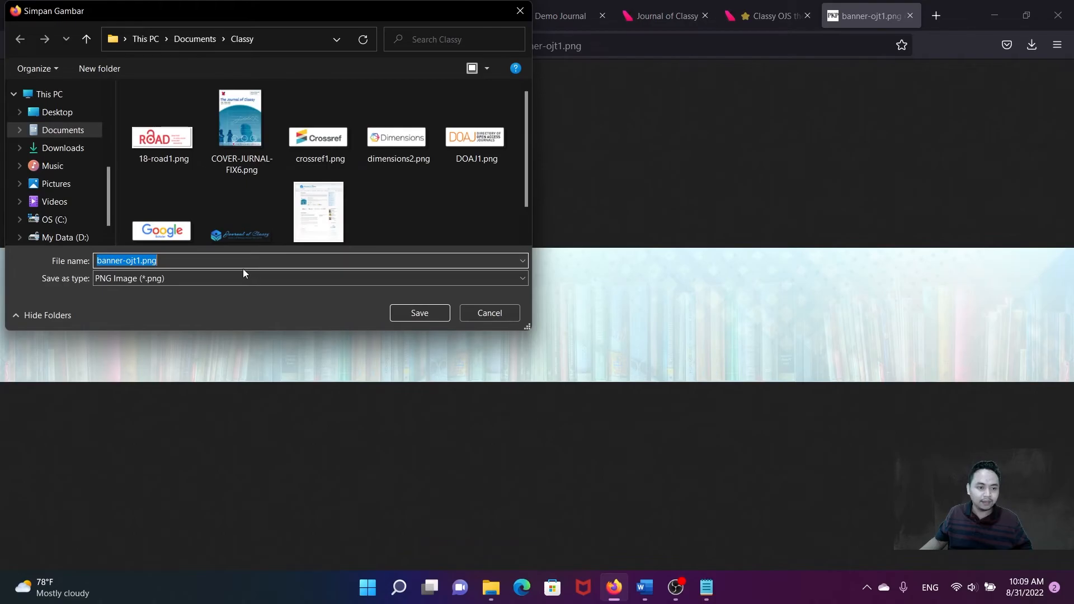
pyautogui.click(140, 262)
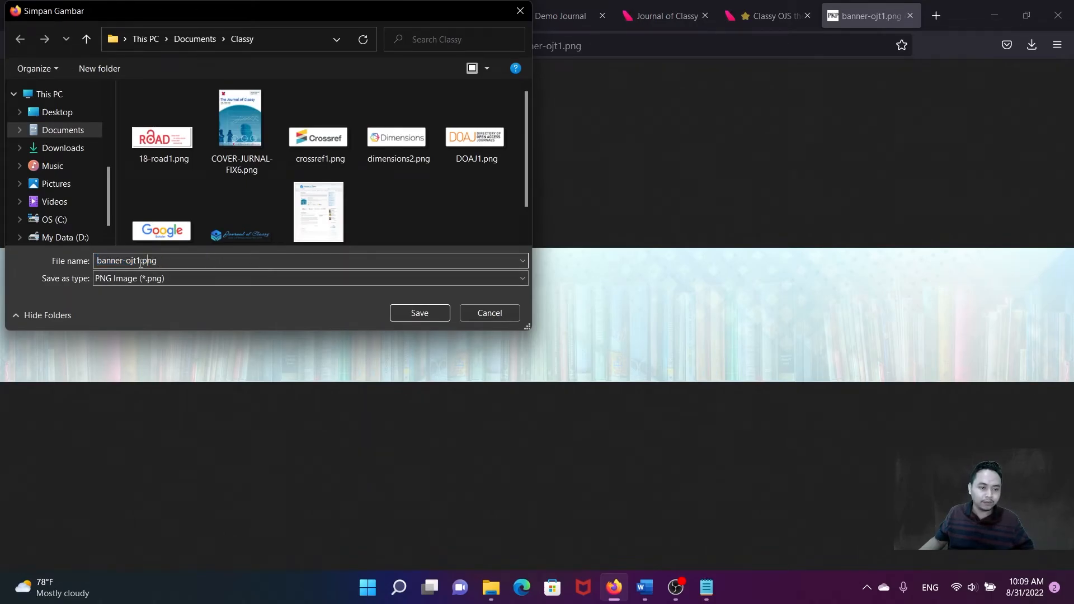
pyautogui.click(419, 313)
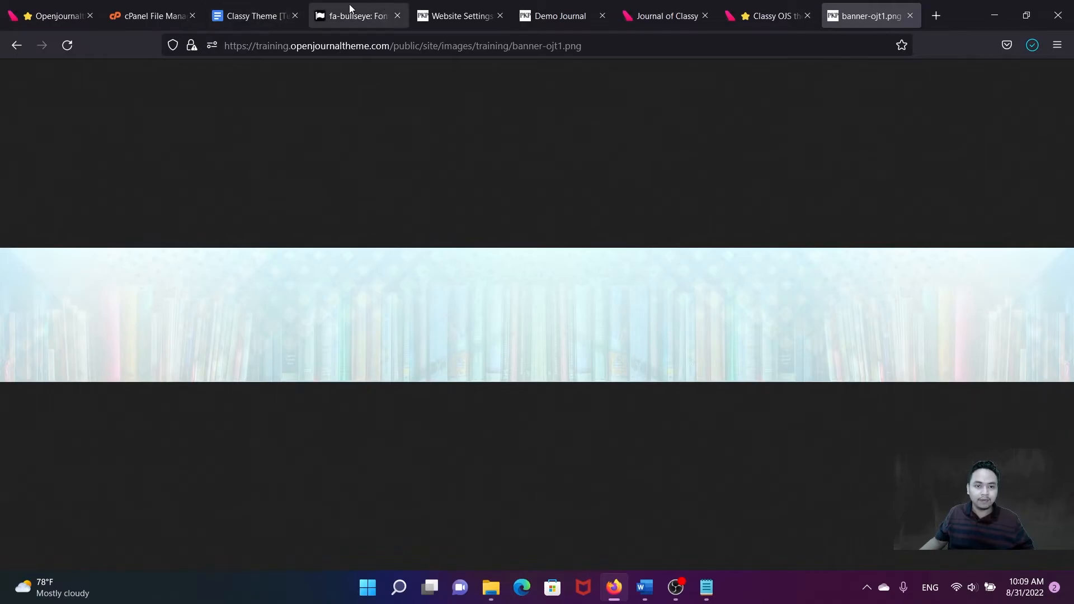
# - Go back to the Website Settings and the Demo Journal homepage to look at the header background being replaced
pyautogui.click(369, 12)
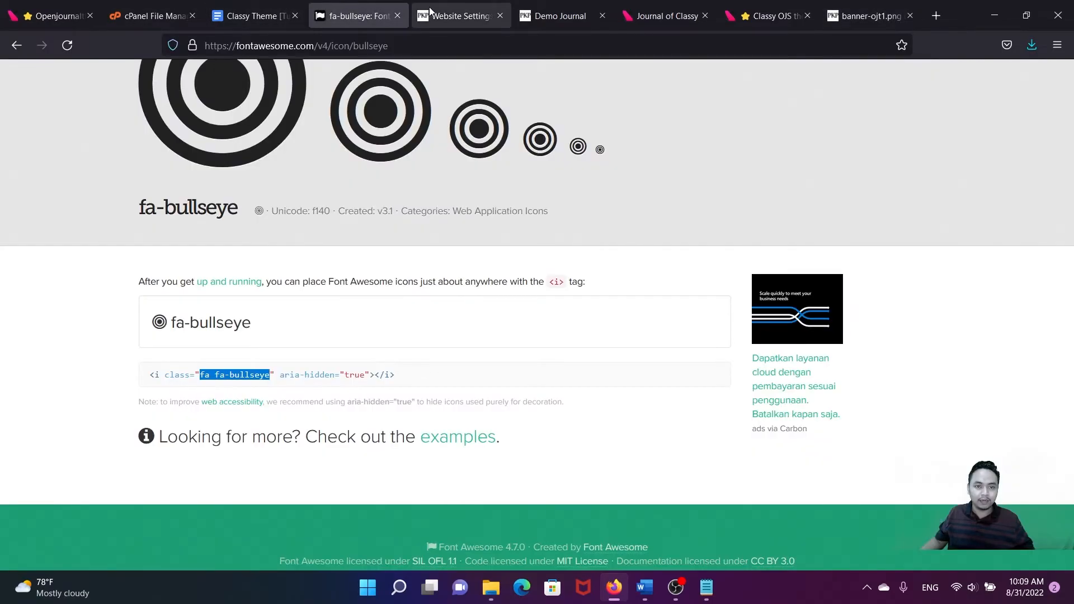
pyautogui.click(444, 10)
pyautogui.scroll(10, 522, 205)
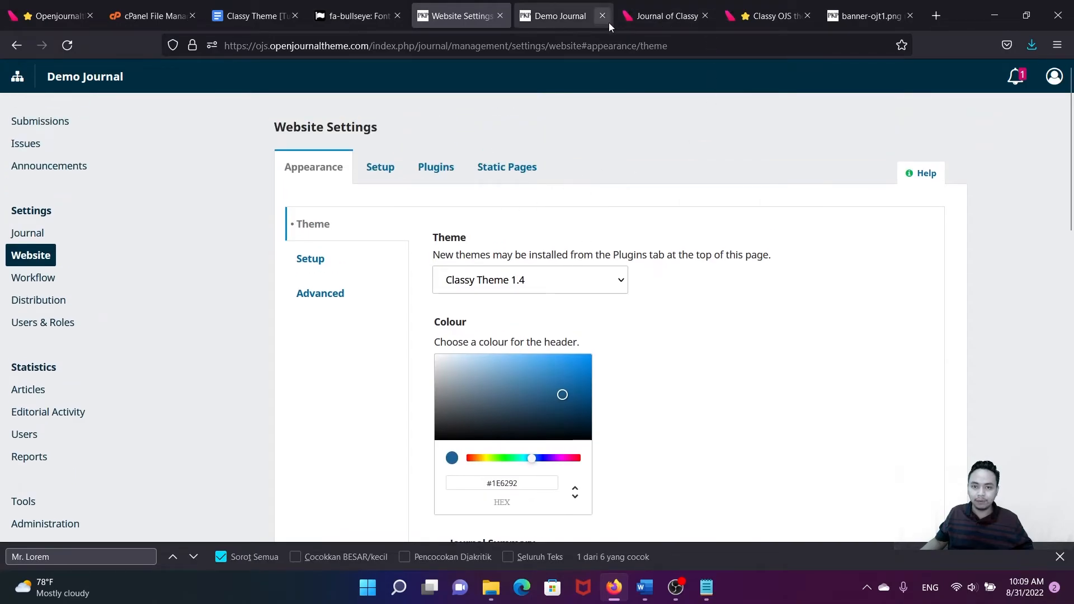
pyautogui.click(551, 17)
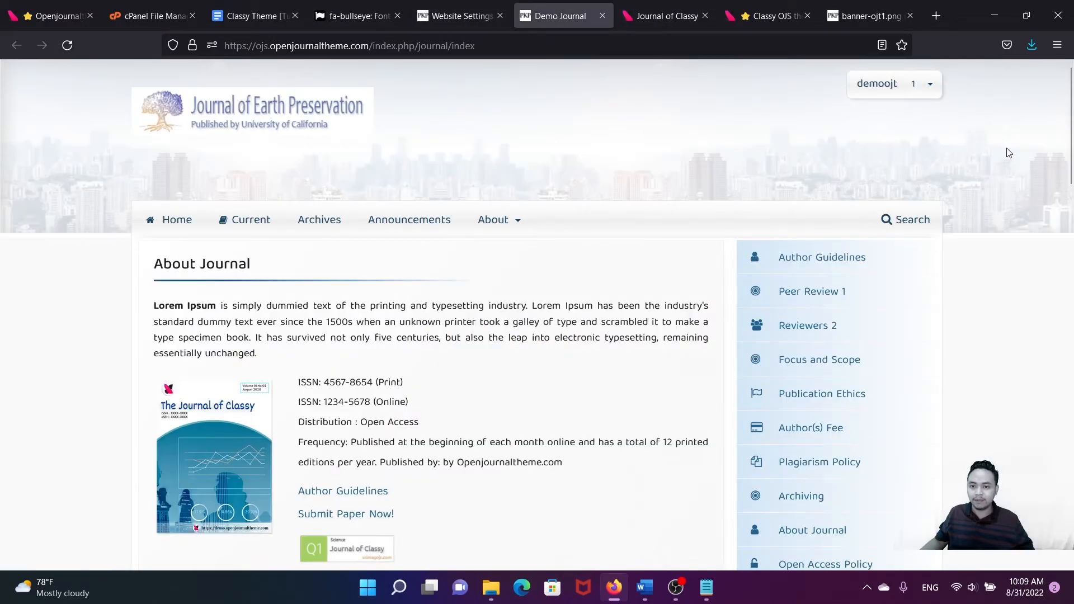
pyautogui.click(465, 17)
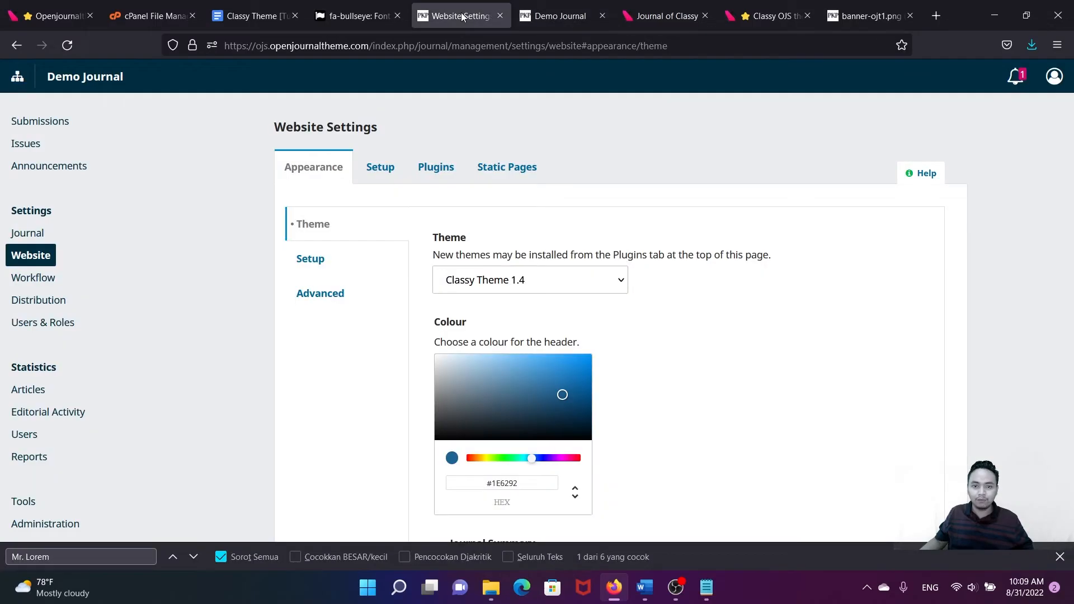
pyautogui.click(554, 21)
# - Open the Journal Settings masthead and find the About the Journal editor in the Description section
pyautogui.click(462, 18)
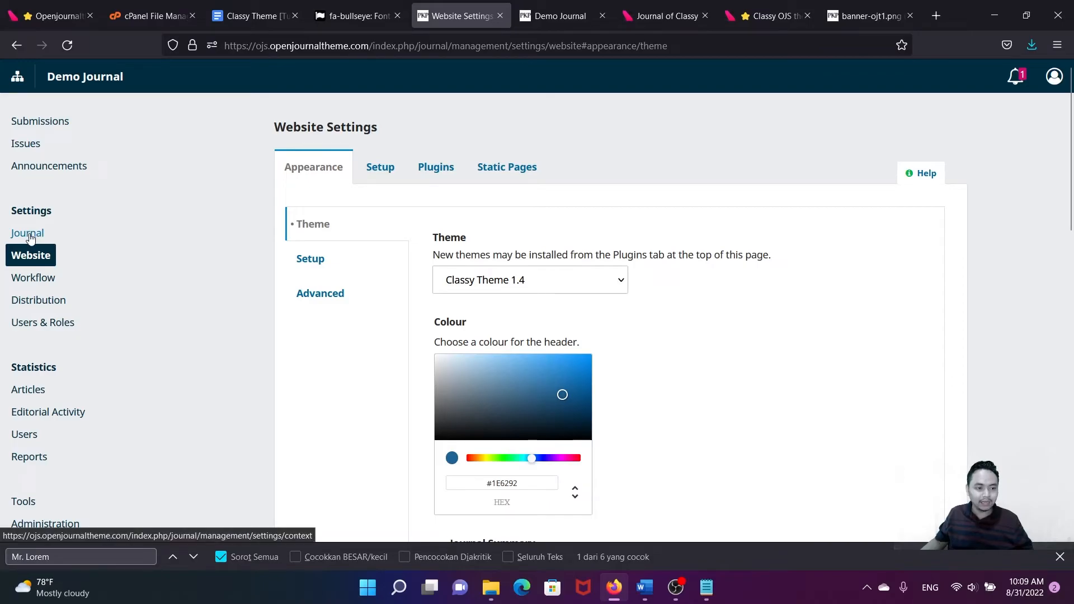
pyautogui.scroll(-1, 31, 238)
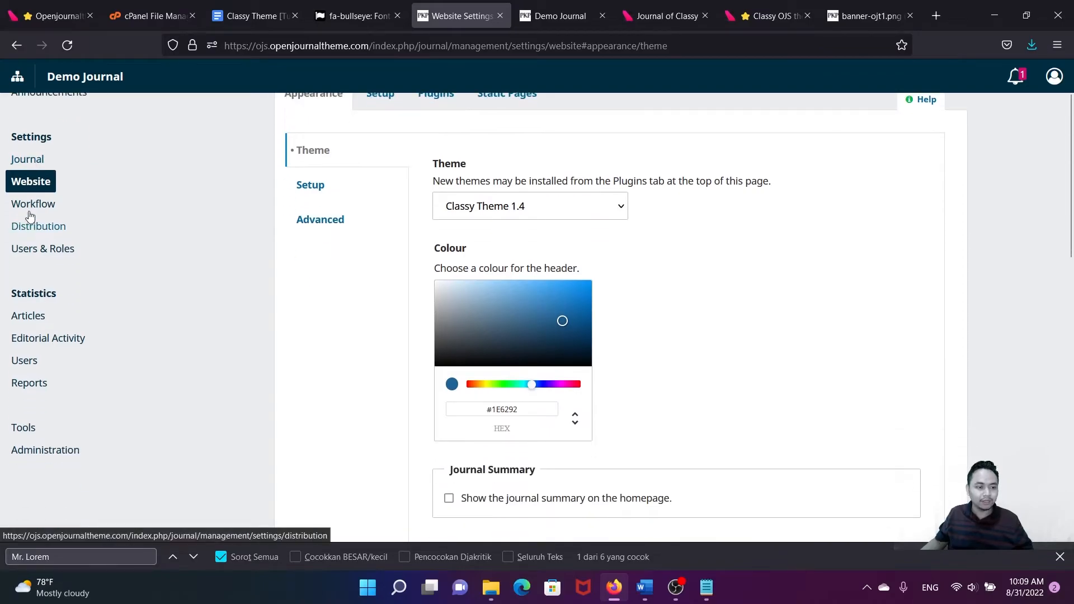
pyautogui.click(42, 163)
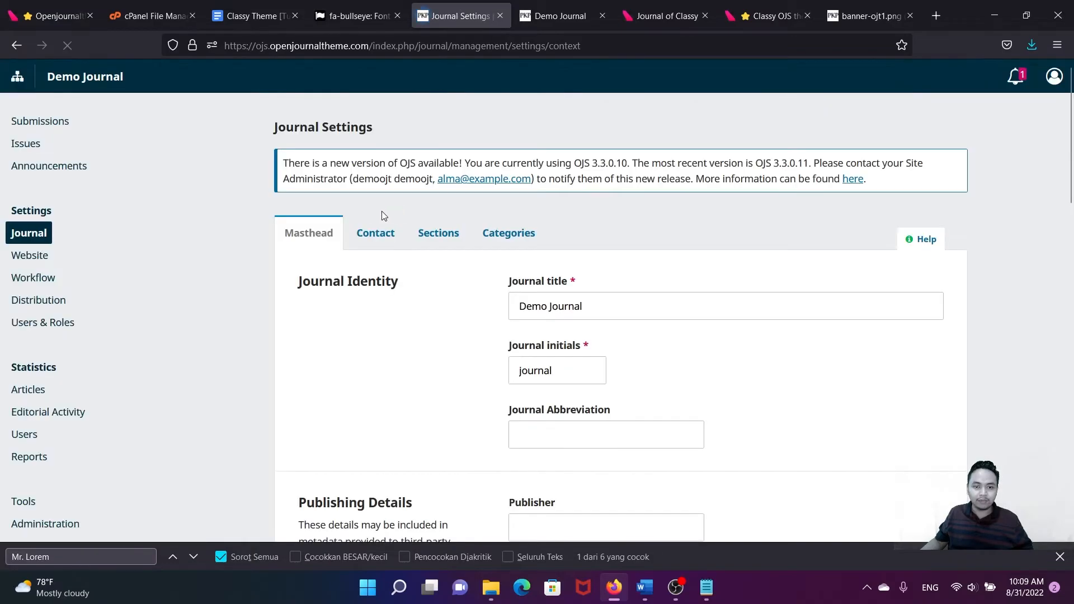
pyautogui.scroll(-3, 496, 309)
pyautogui.scroll(-10, 511, 314)
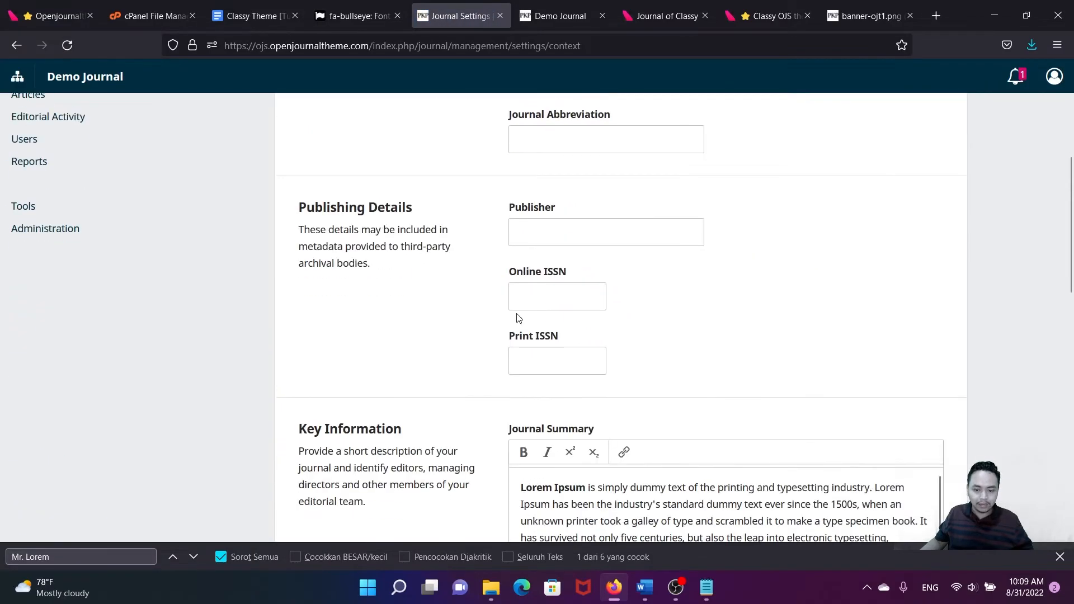
pyautogui.scroll(-3, 563, 338)
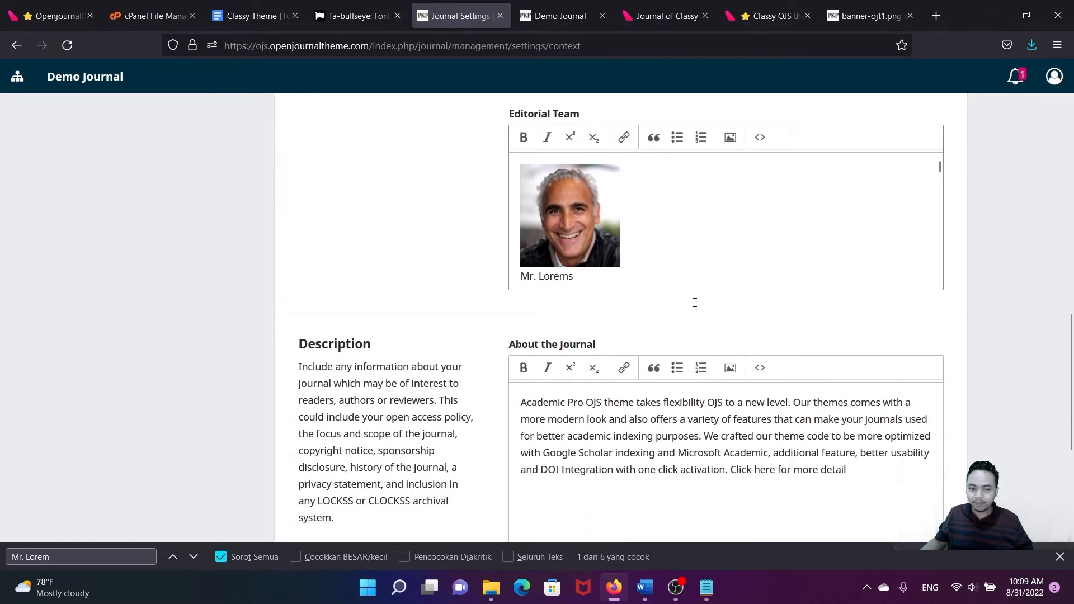
pyautogui.scroll(-3, 593, 341)
# - Add blank lines below the About the Journal text and upload banner-ojt2.png from the Classy folder as an image there
pyautogui.click(854, 323)
pyautogui.press('Return')
pyautogui.press('Return')
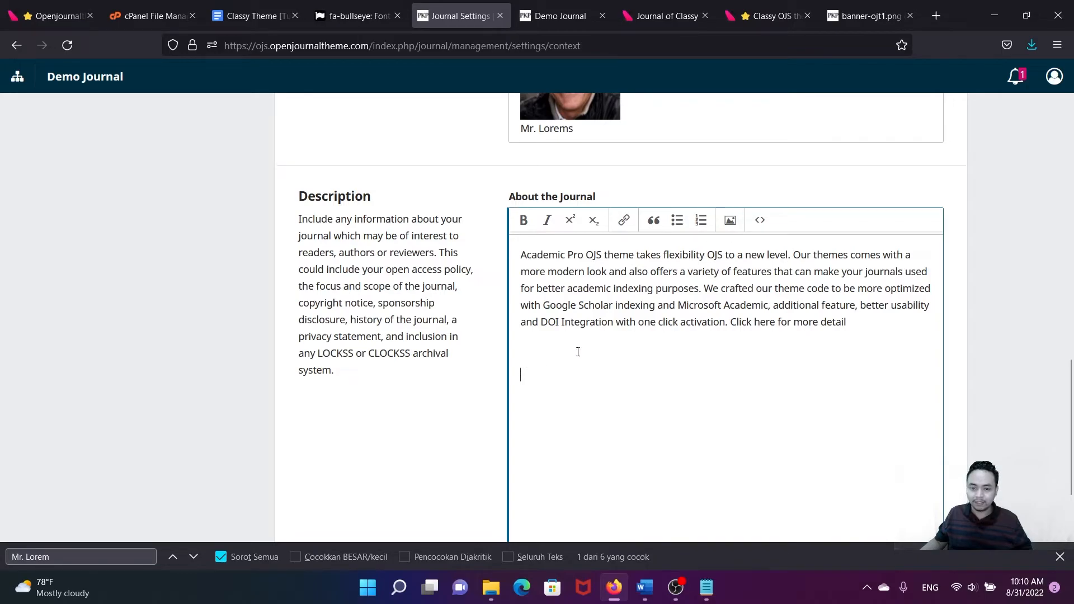
pyautogui.moveTo(599, 196); pyautogui.dragTo(521, 193)
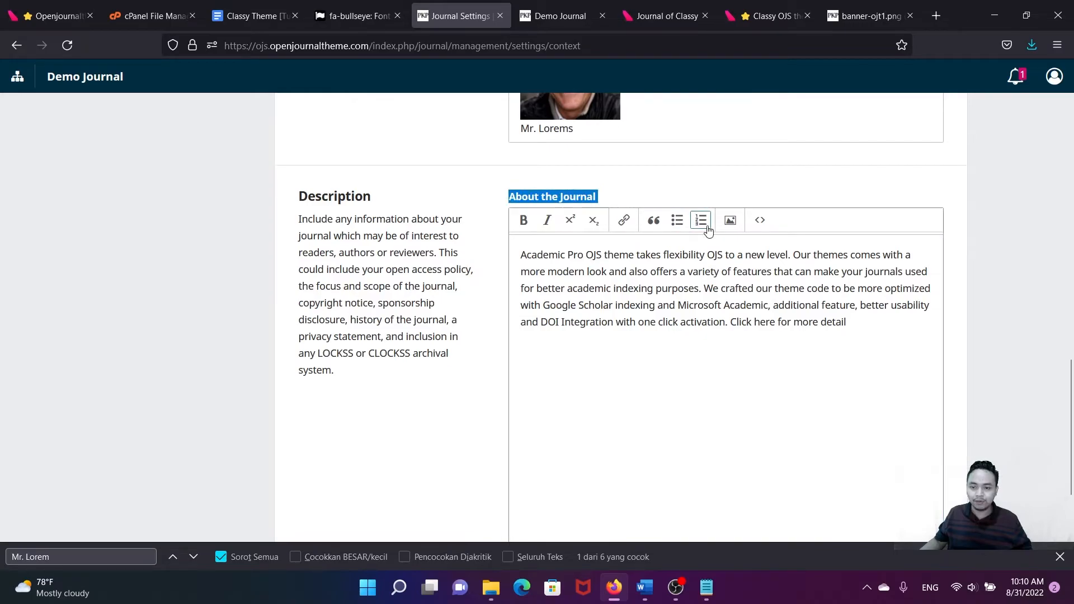
pyautogui.click(730, 221)
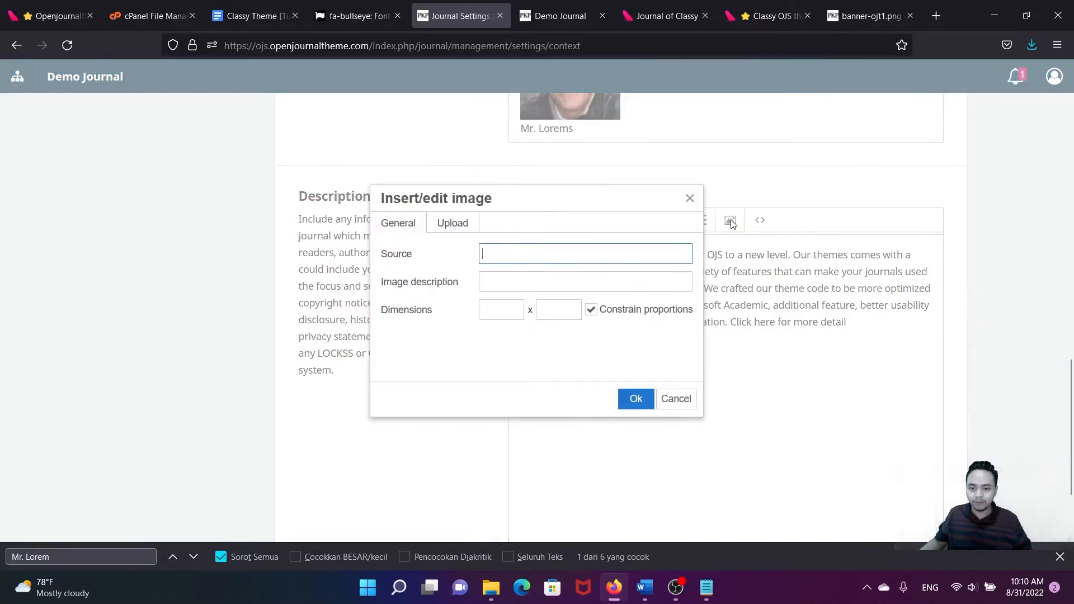
pyautogui.click(467, 224)
pyautogui.click(532, 257)
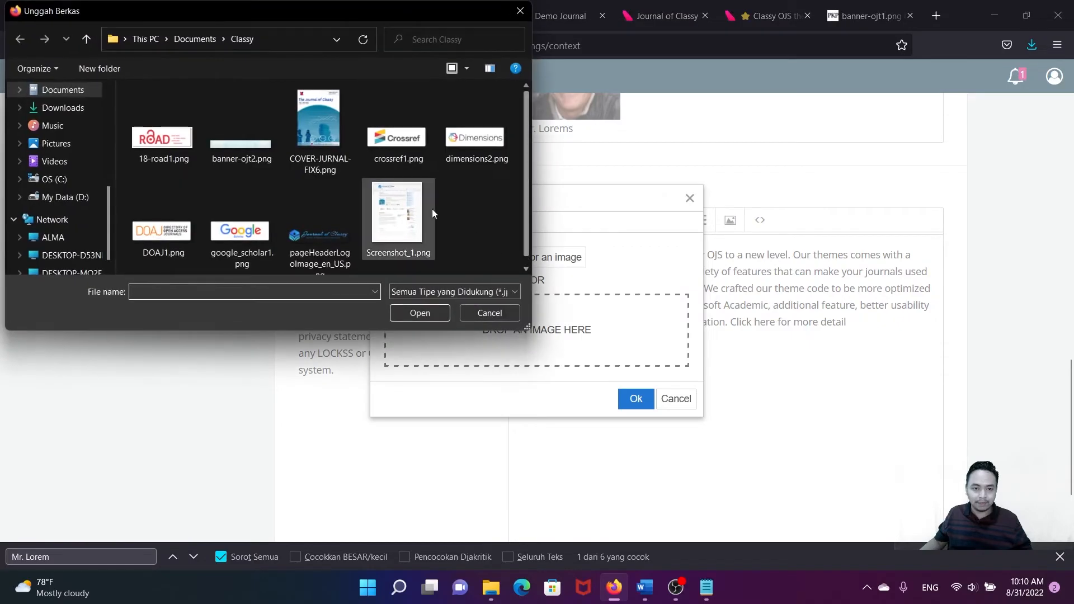
pyautogui.click(252, 147)
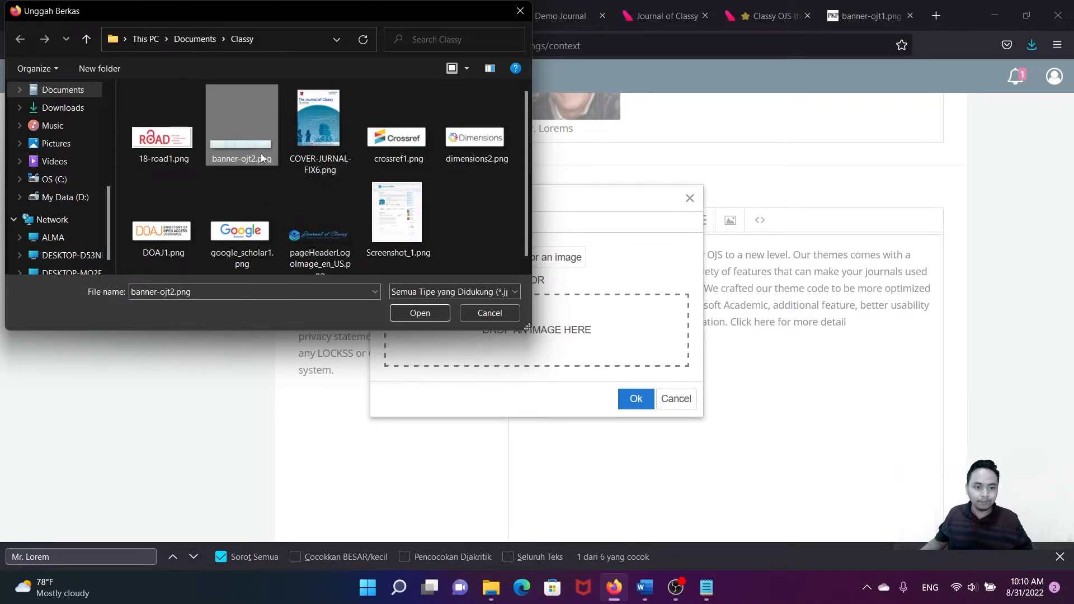
pyautogui.click(420, 314)
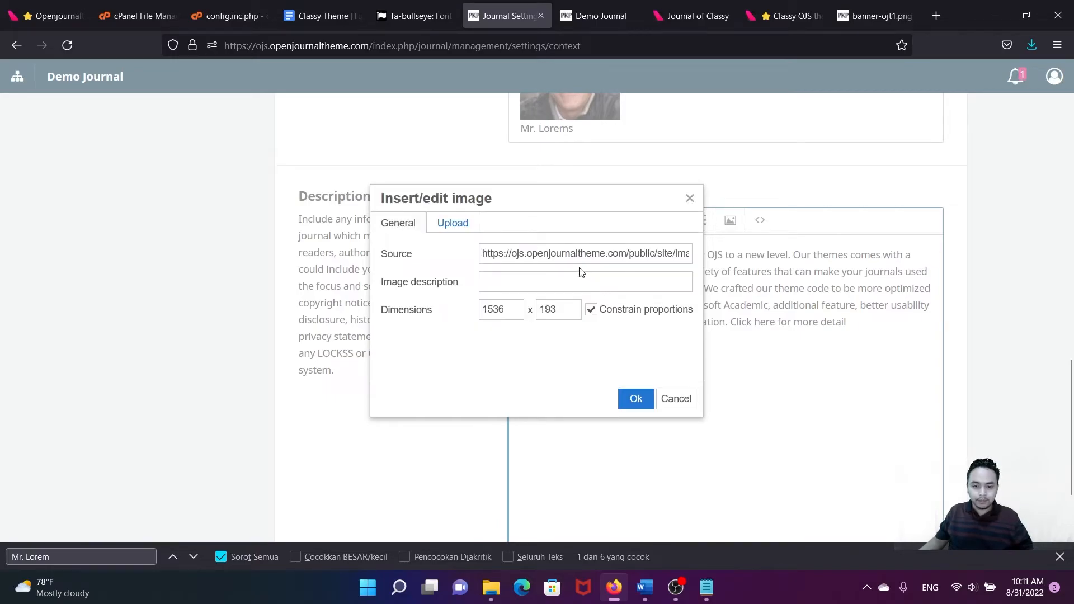
# - Copy the uploaded banner's full source address, then delete the inserted image from the About the Journal text
pyautogui.click(540, 254)
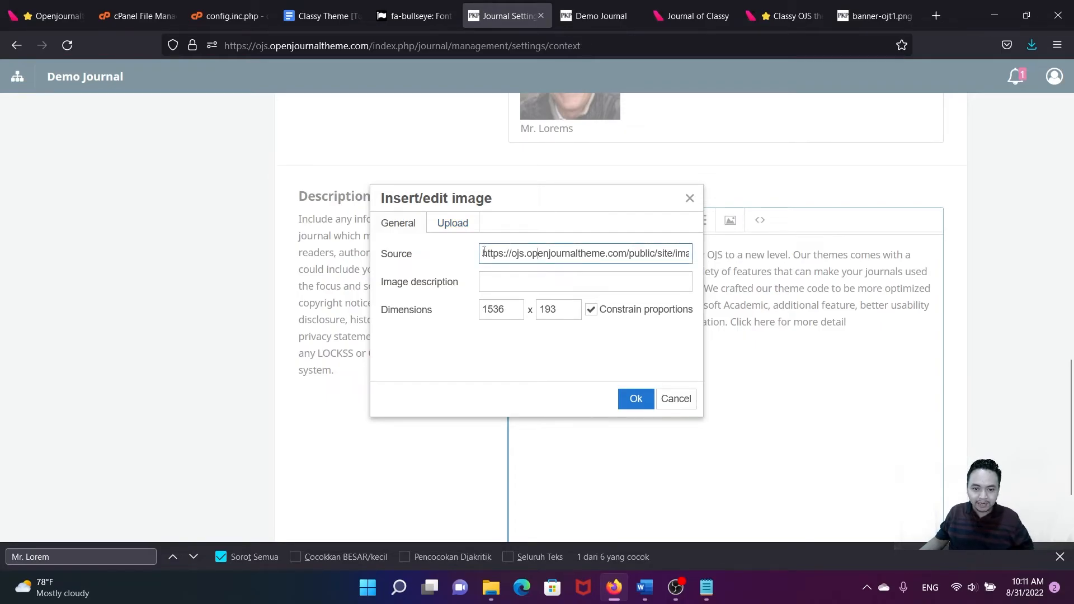
pyautogui.moveTo(483, 253); pyautogui.dragTo(698, 255)
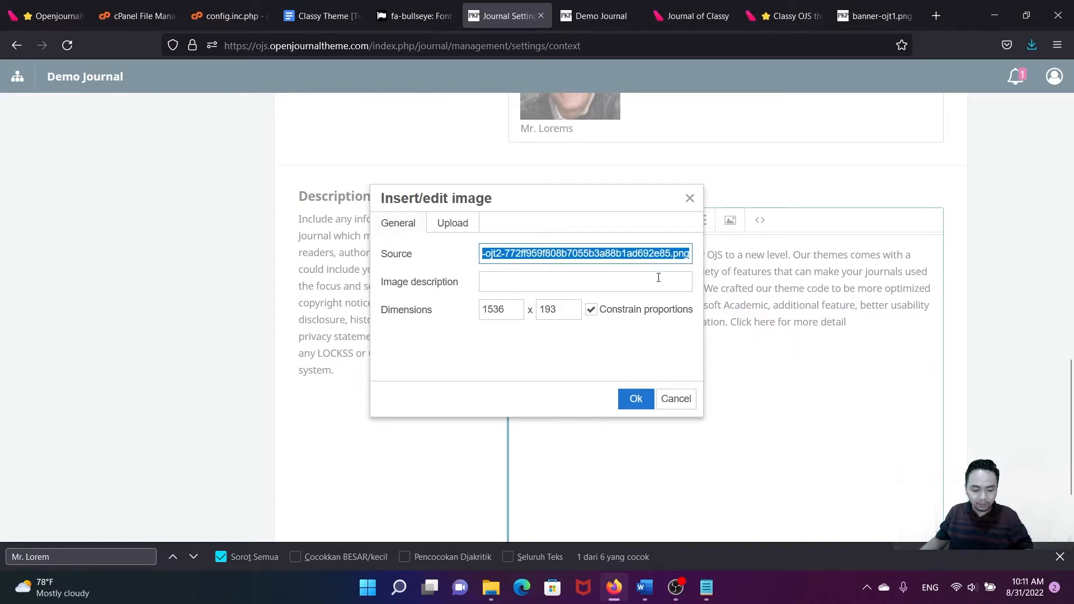
pyautogui.click(709, 592)
pyautogui.click(676, 391)
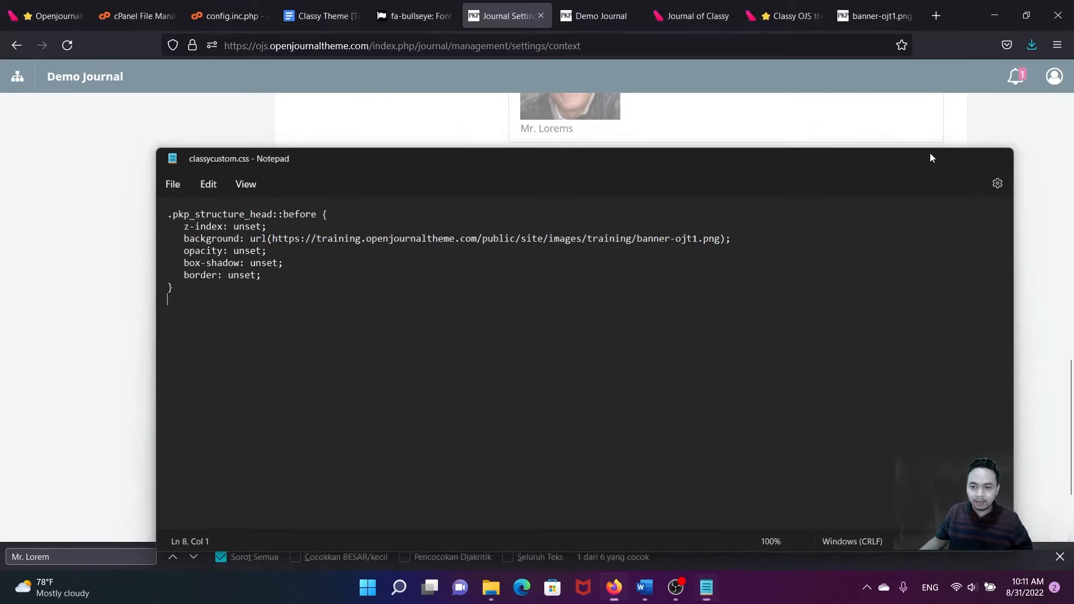
pyautogui.click(933, 154)
pyautogui.click(602, 253)
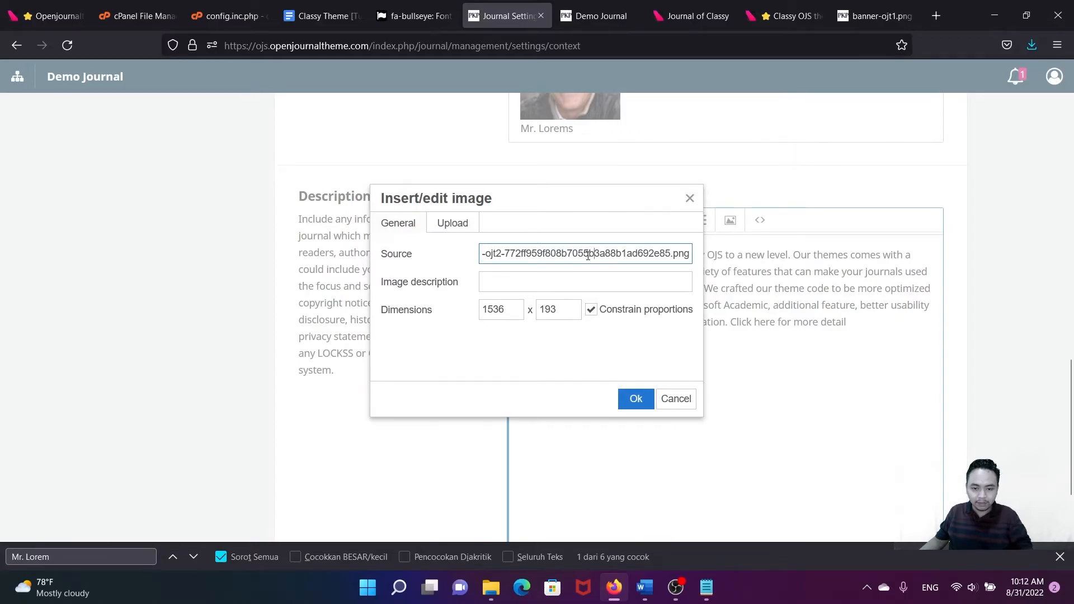
pyautogui.hotkey('ctrl', 'a')
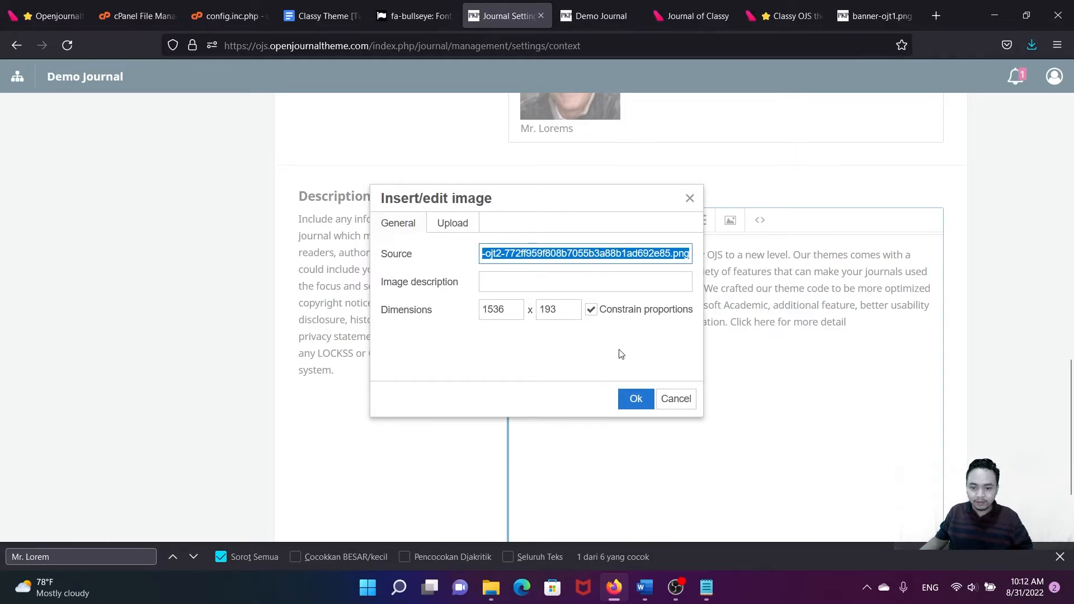
pyautogui.click(635, 400)
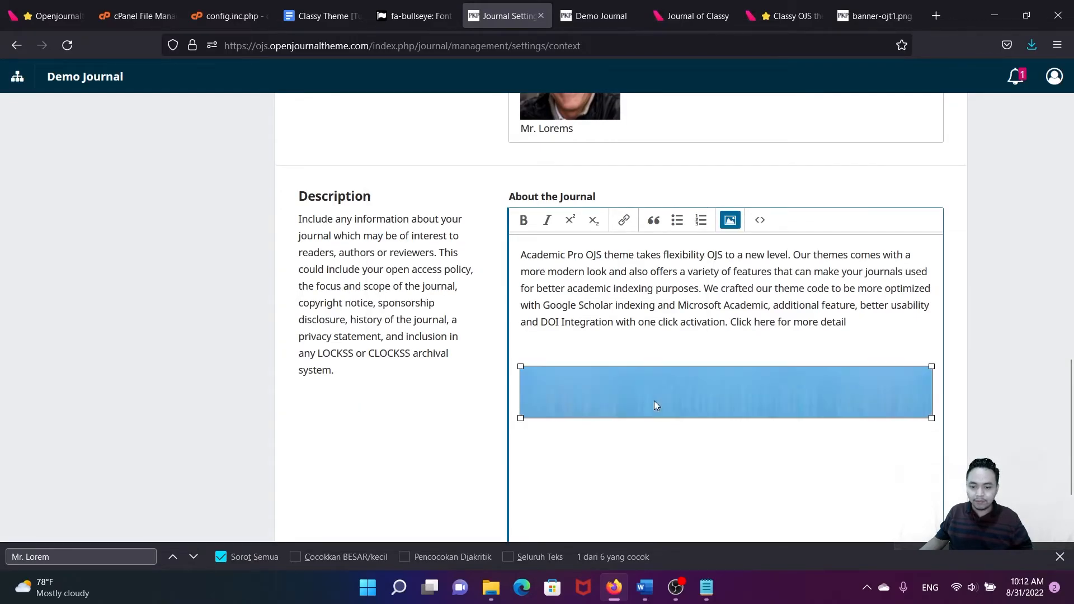
pyautogui.press('Delete')
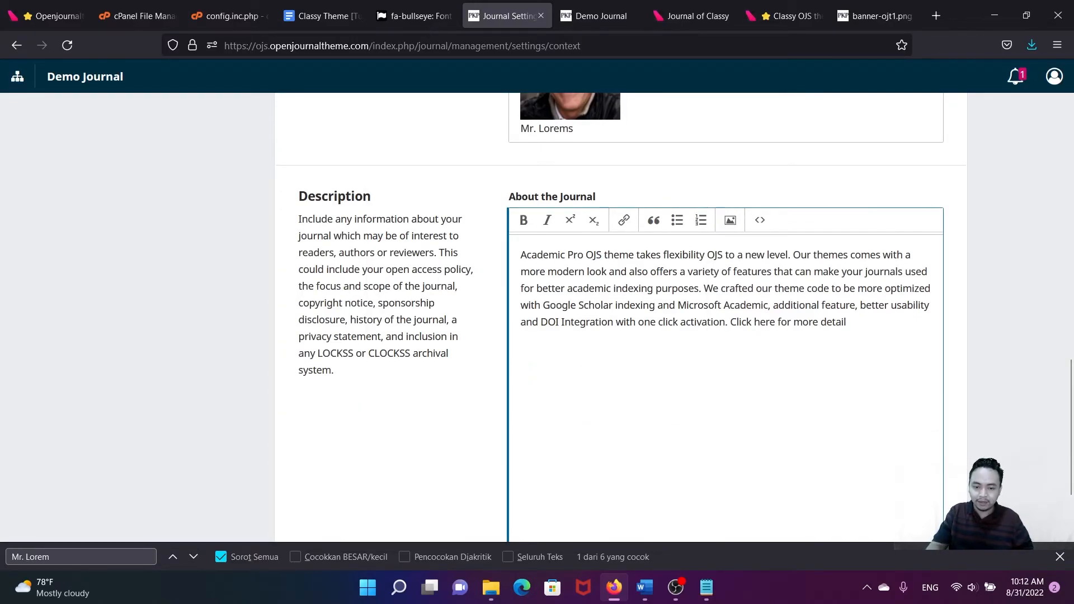
pyautogui.scroll(-2, 613, 386)
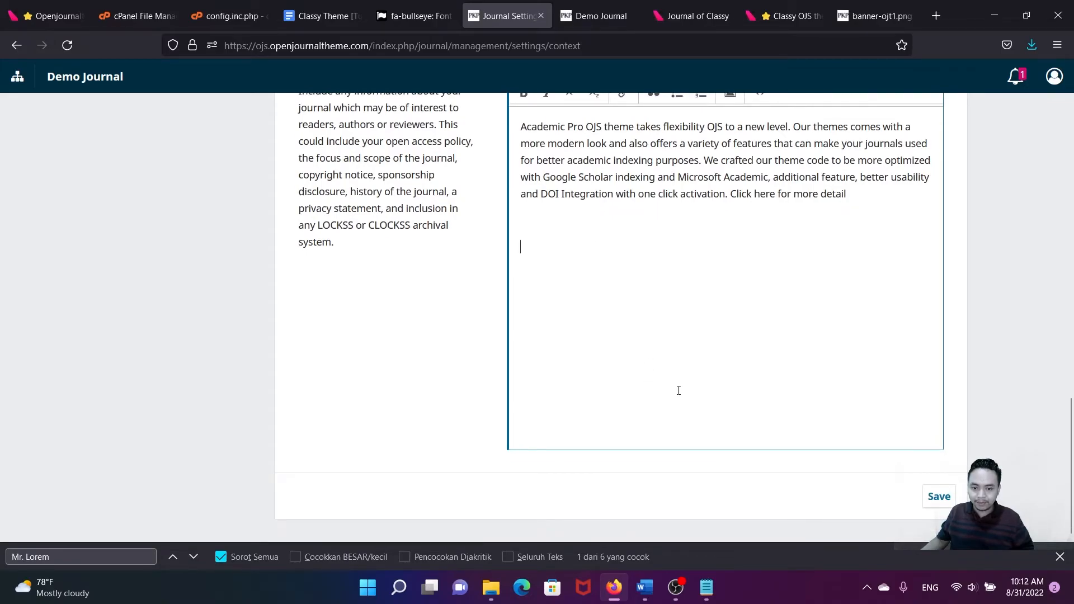
# - Replace the background URL in classycustom.css with the copied banner-ojt2 address, then save and close the file
pyautogui.click(707, 586)
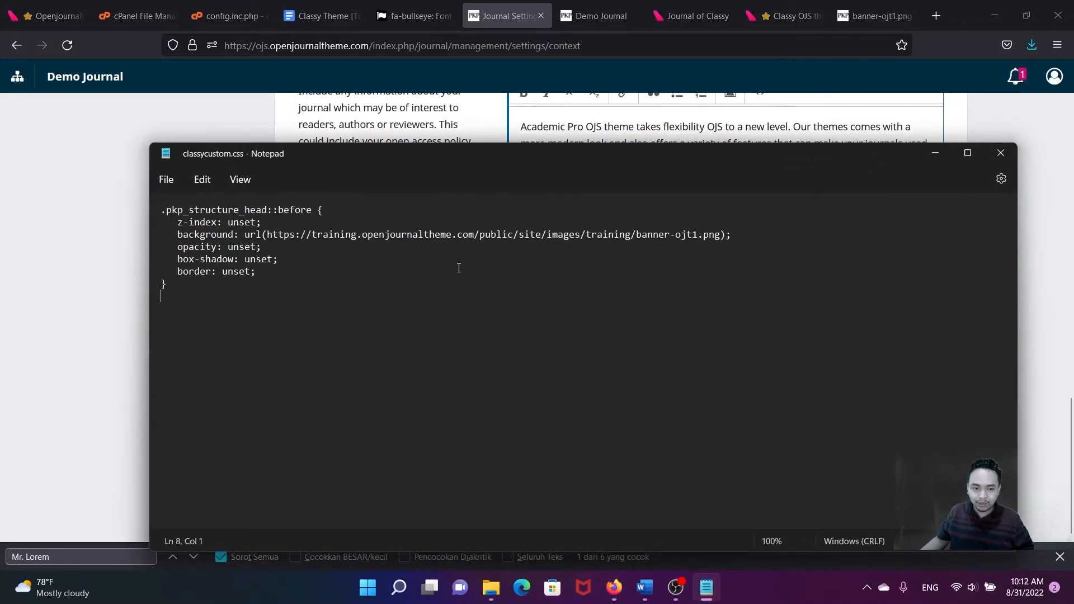
pyautogui.click(268, 235)
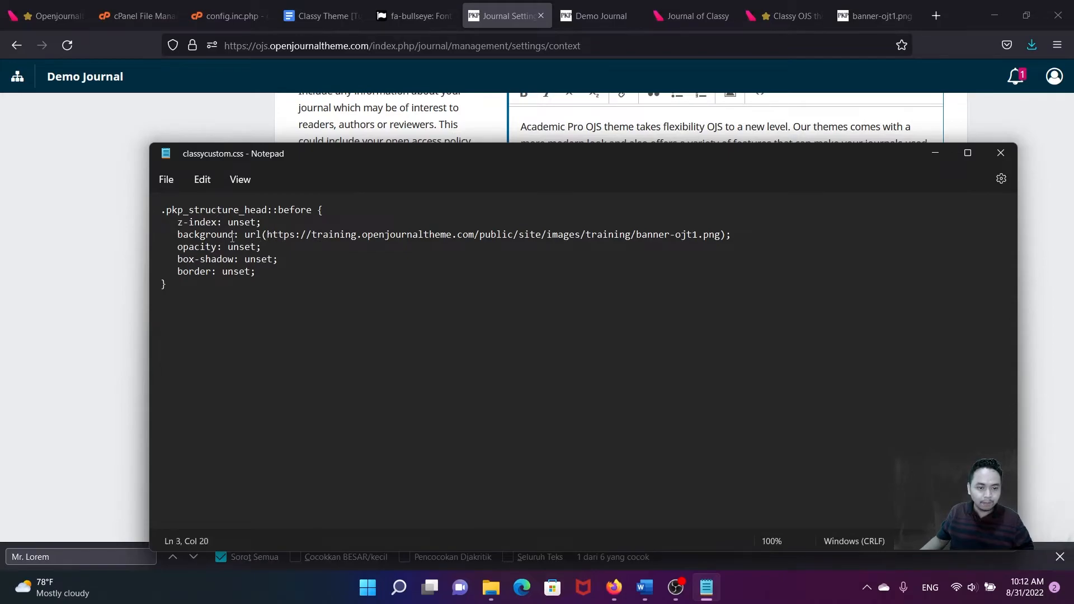
pyautogui.moveTo(286, 234); pyautogui.dragTo(721, 235)
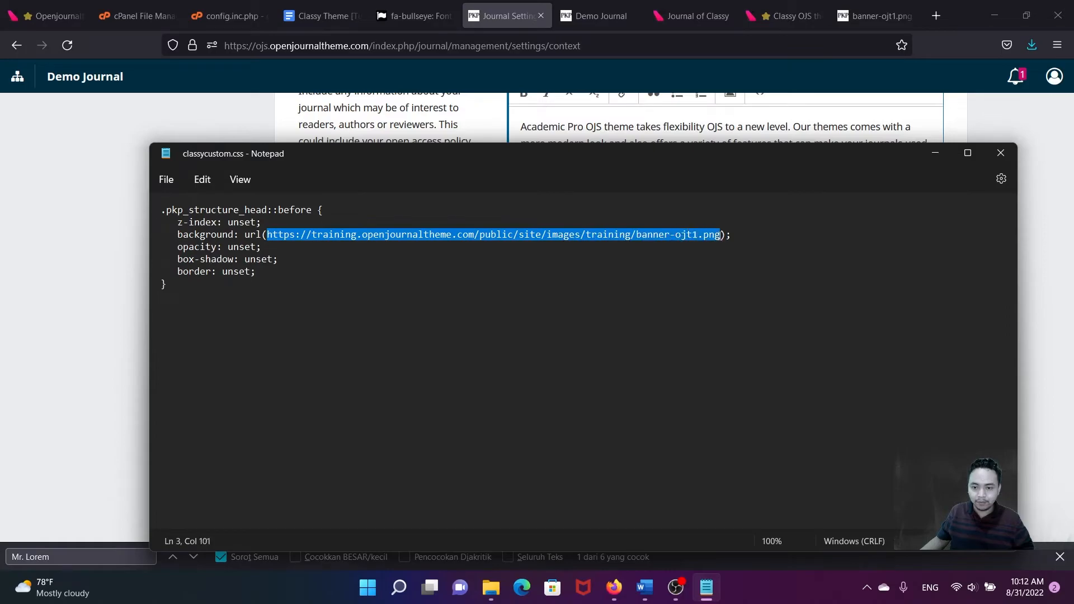
pyautogui.write('https://ojs.openjournaltheme.com/public/site/images/demoojt/banner-ojt2-772ff959f808b7055b3a88b1ad692e85.png')
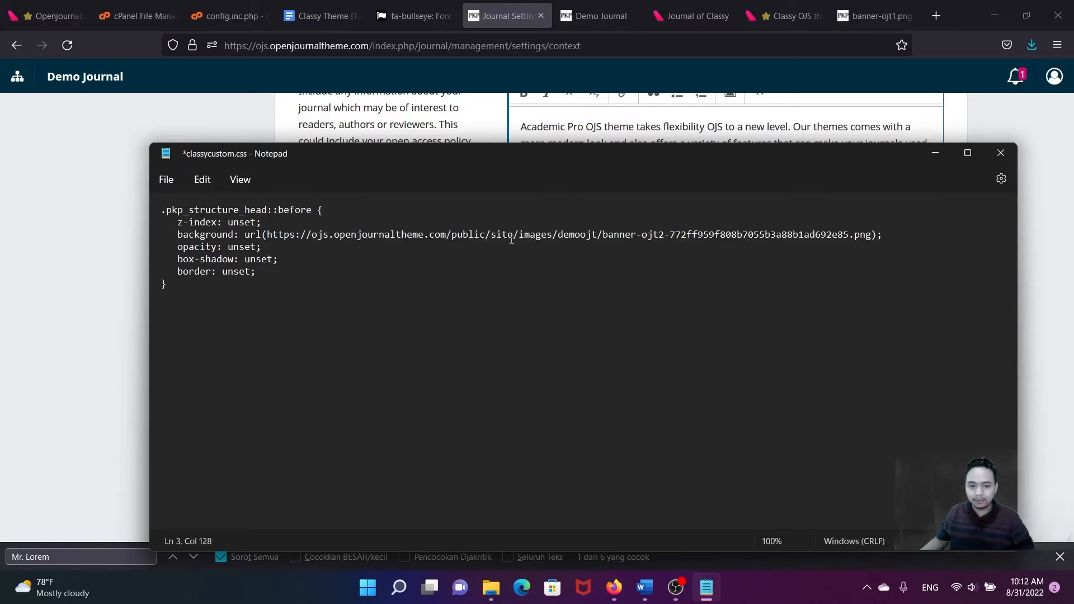
pyautogui.moveTo(266, 235); pyautogui.dragTo(771, 235)
pyautogui.hotkey('ctrl', 'End')
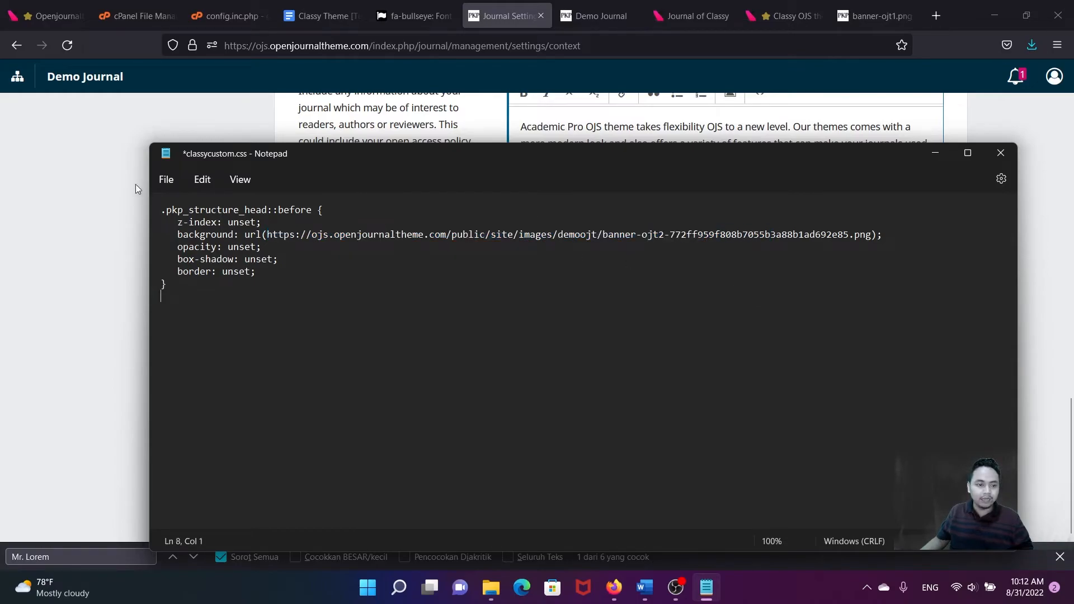
pyautogui.click(168, 179)
pyautogui.click(172, 272)
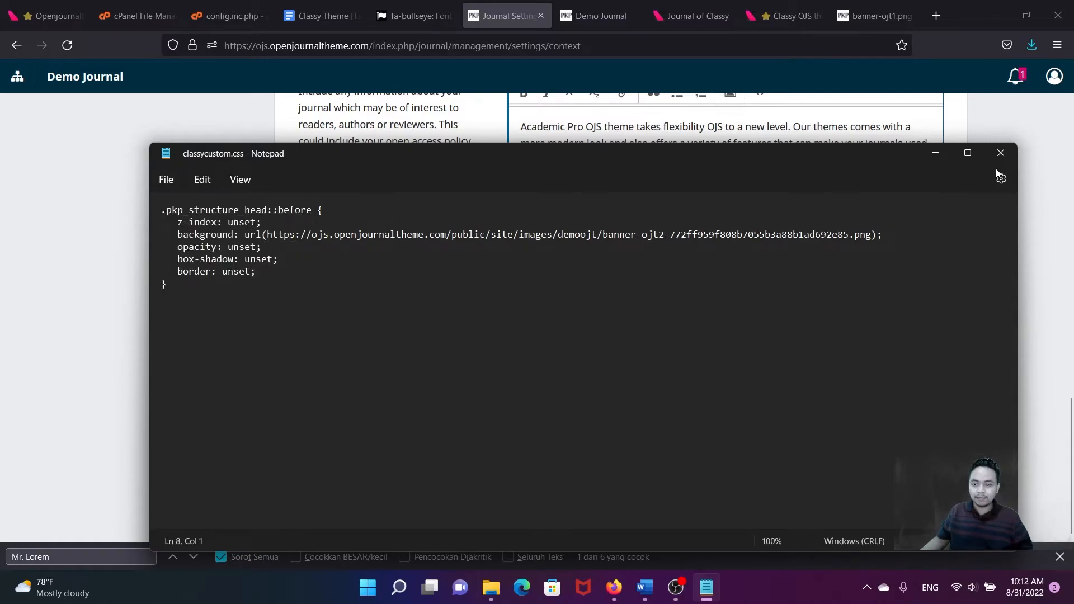
pyautogui.click(1000, 152)
# - Open the Advanced appearance options in the Website Settings and locate the Journal style sheet upload
pyautogui.scroll(10, 610, 260)
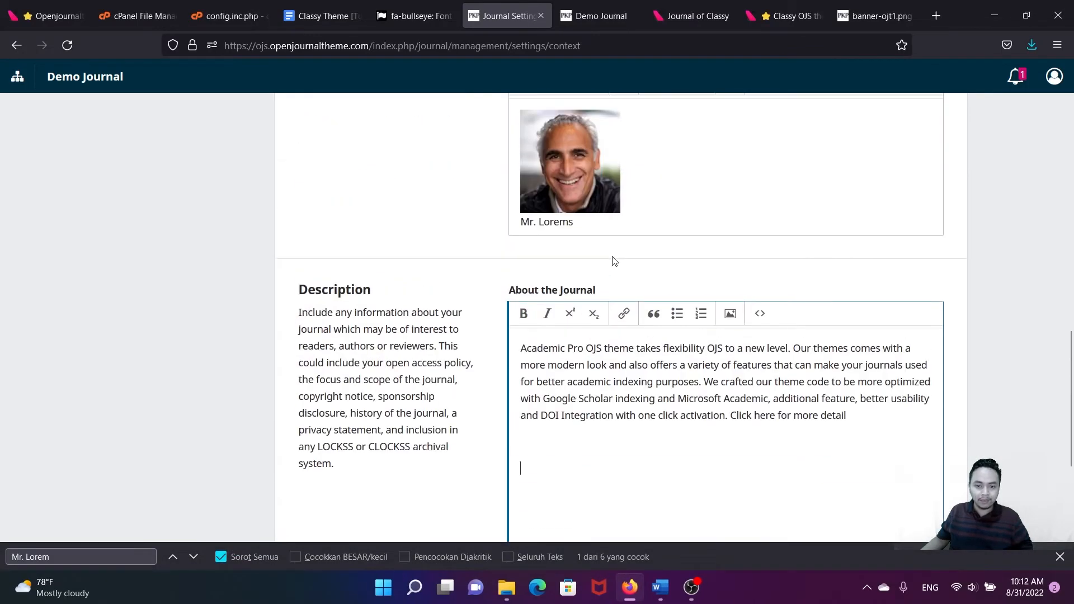
pyautogui.scroll(8, 605, 262)
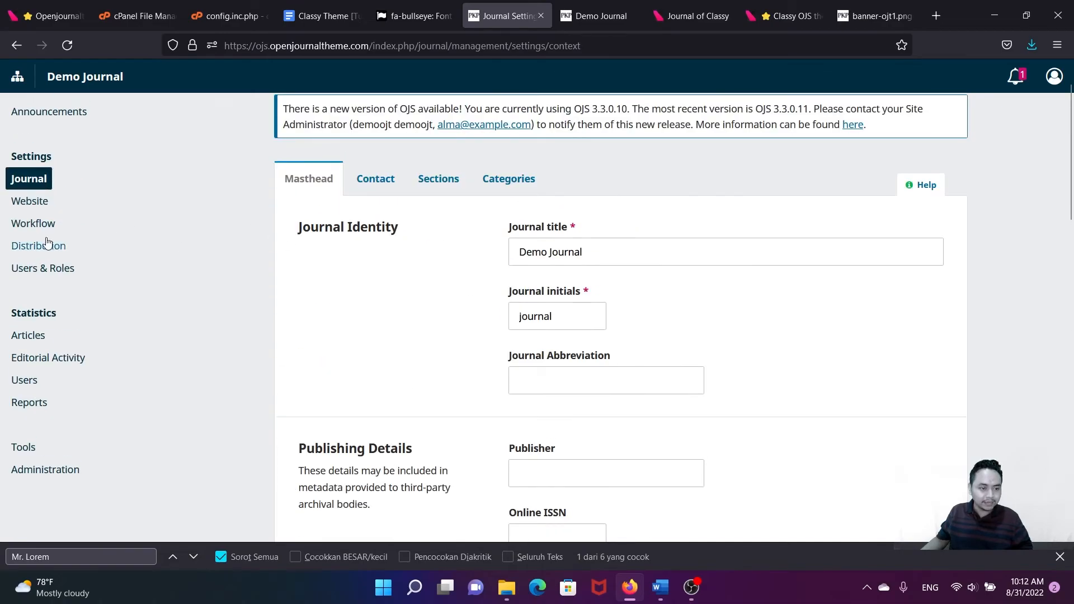
pyautogui.scroll(1, 45, 248)
pyautogui.click(37, 259)
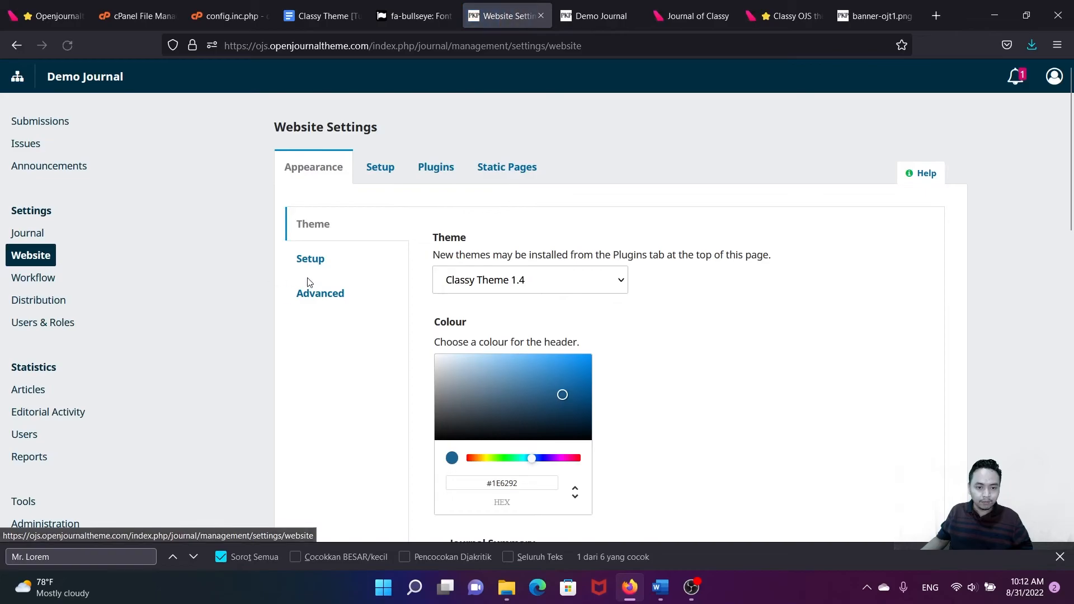
pyautogui.click(320, 293)
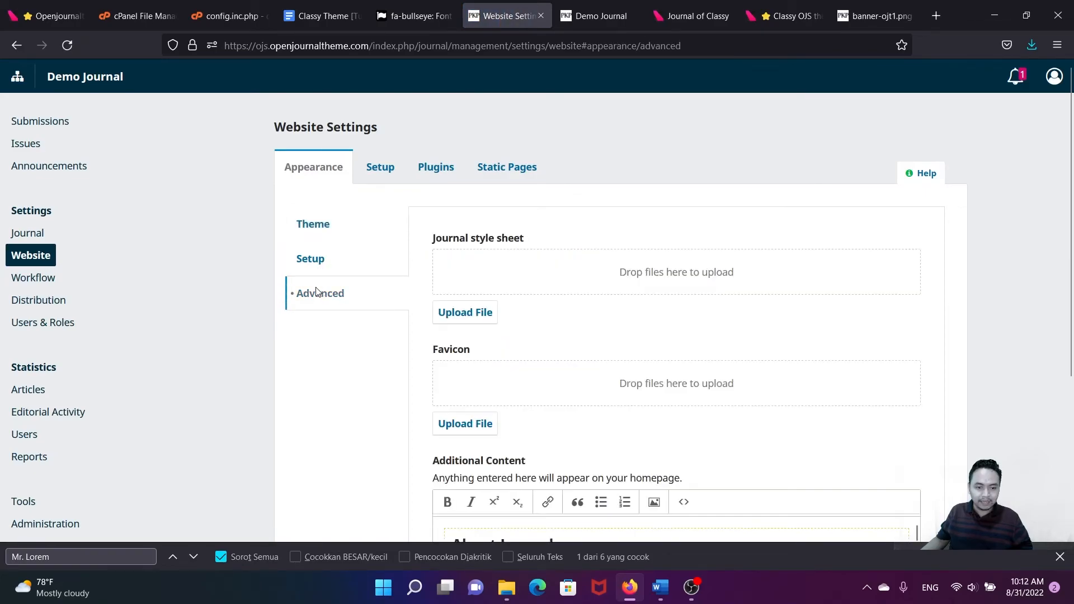
pyautogui.moveTo(434, 242); pyautogui.dragTo(529, 242)
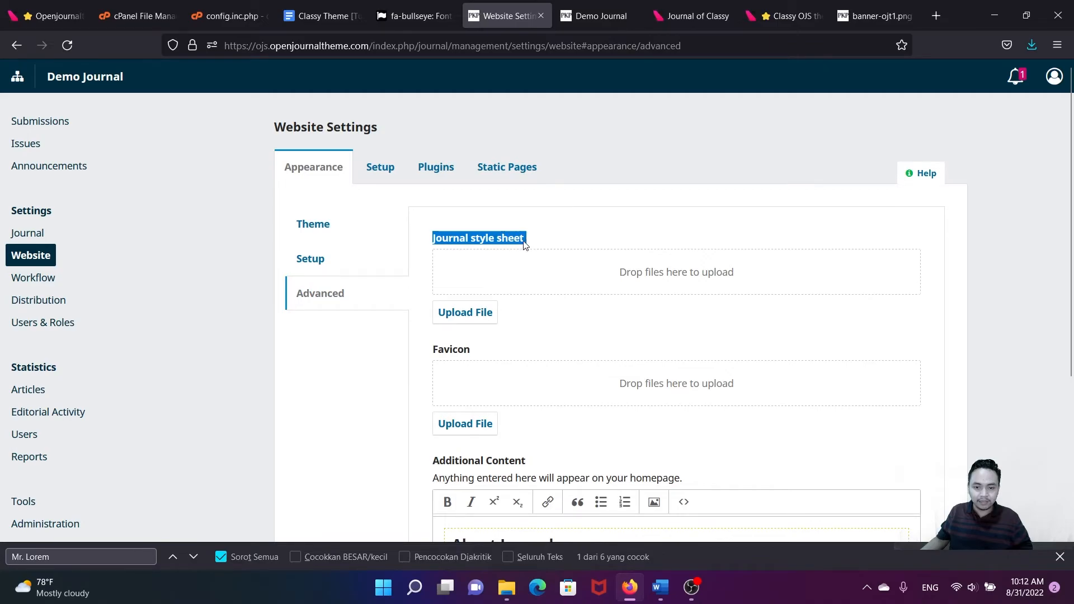
# - Upload classycustom.css from the Downloads folder as the journal style sheet and save the settings
pyautogui.click(474, 316)
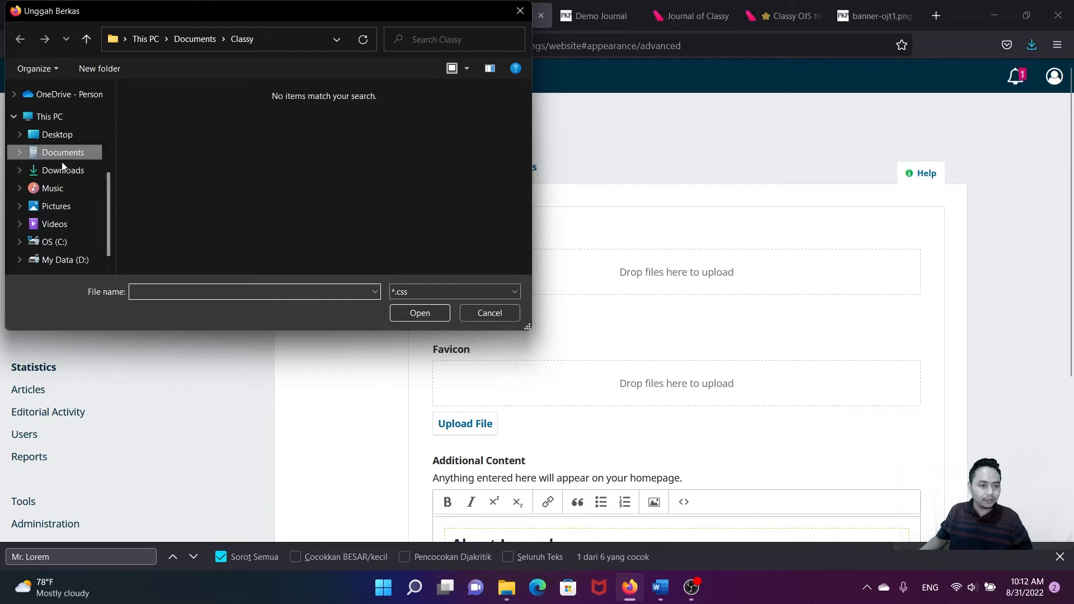
pyautogui.click(61, 170)
pyautogui.click(148, 131)
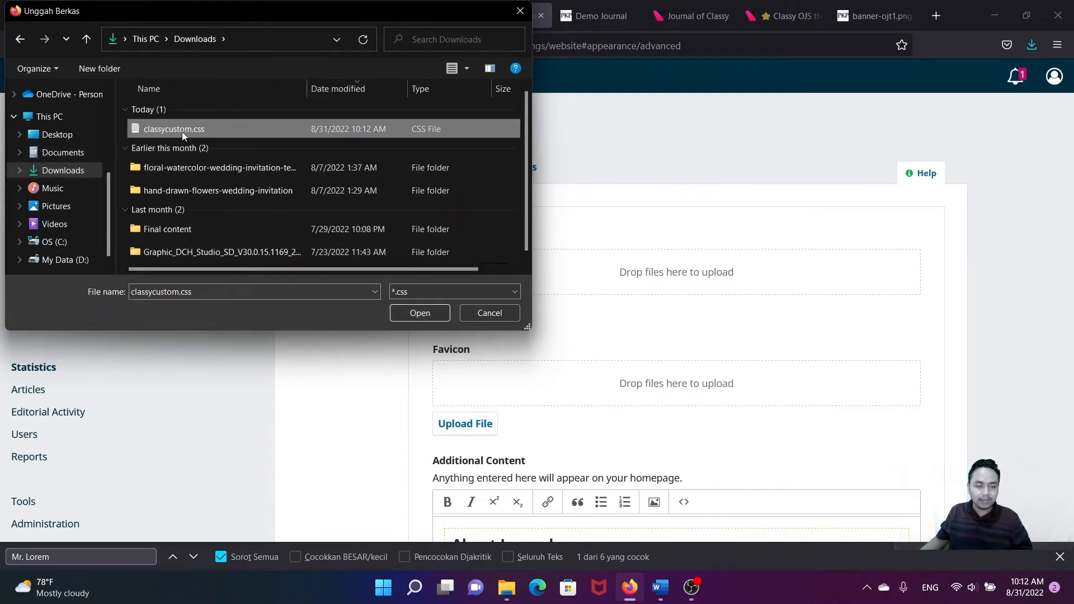
pyautogui.click(419, 313)
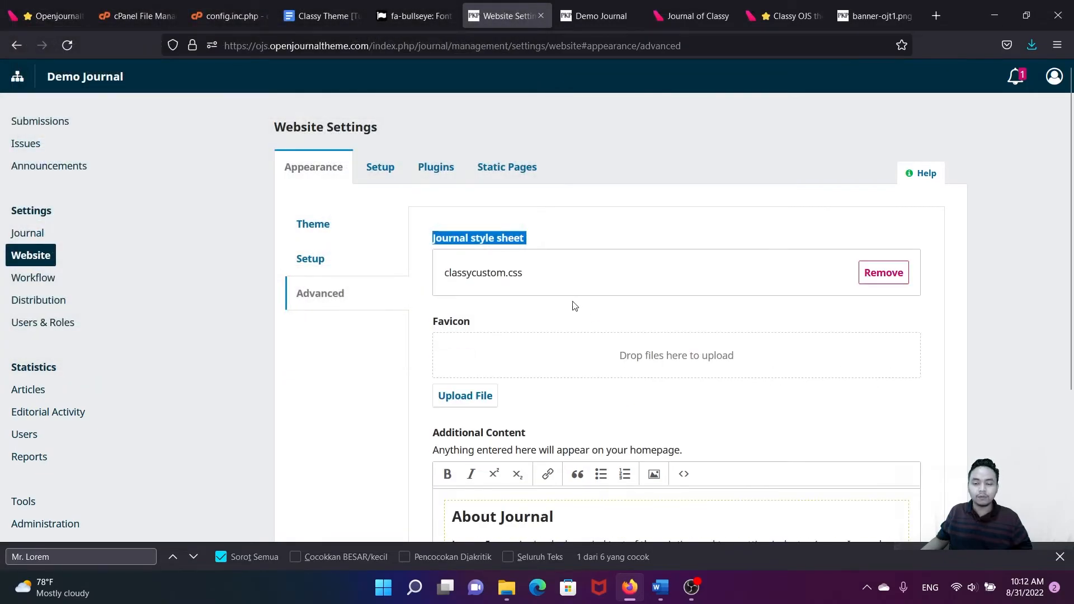
pyautogui.scroll(-6, 526, 291)
pyautogui.click(906, 473)
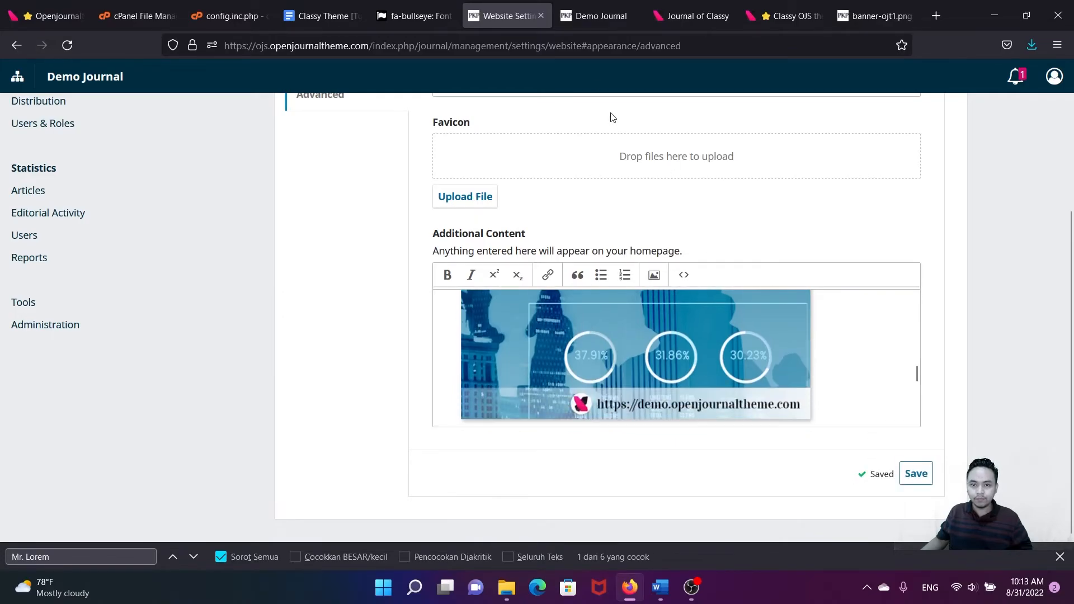
# - Look at the Demo Journal homepage header and at the image insertion dialog of the Additional Content editor
pyautogui.click(588, 12)
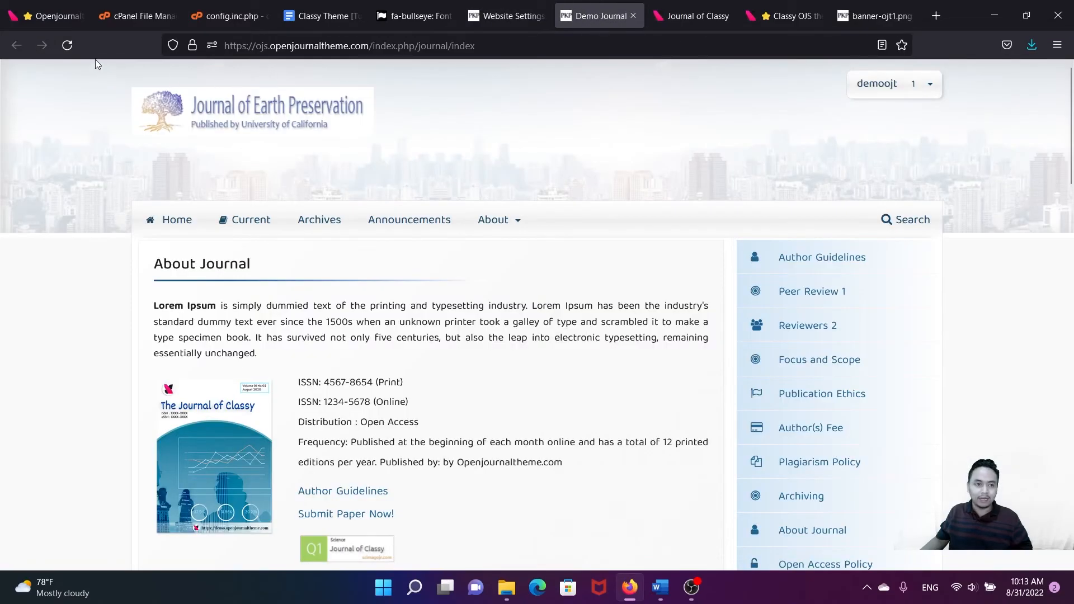
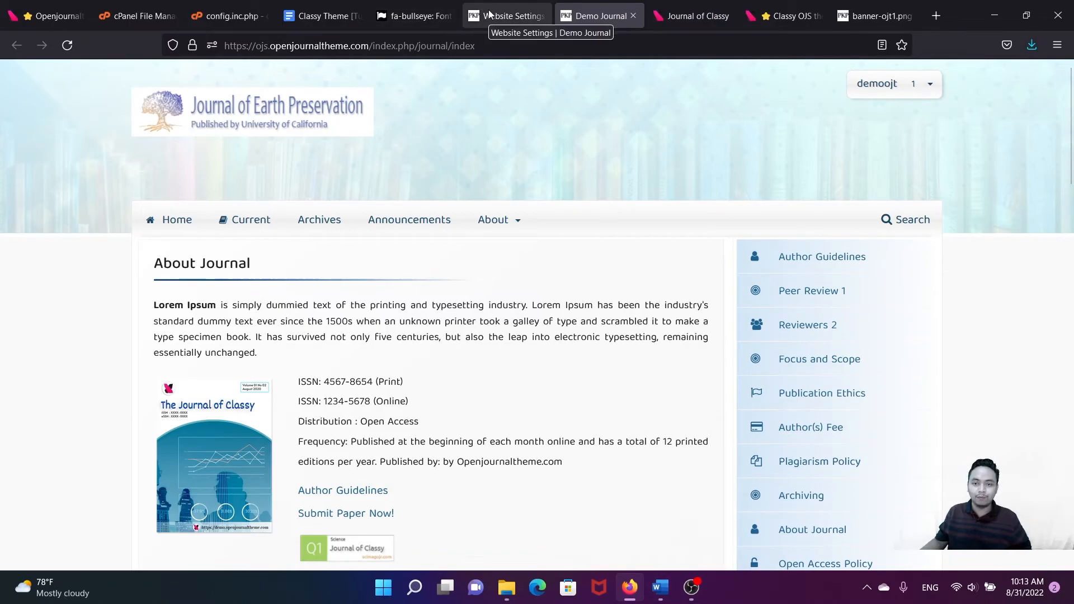
pyautogui.click(506, 16)
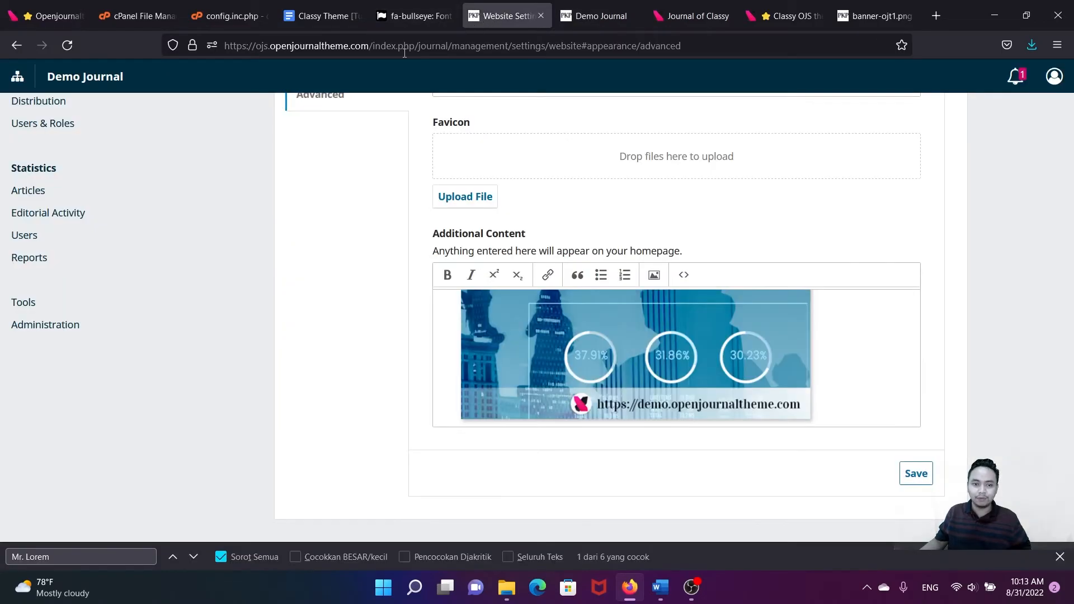
pyautogui.scroll(2, 616, 309)
pyautogui.scroll(5, 628, 307)
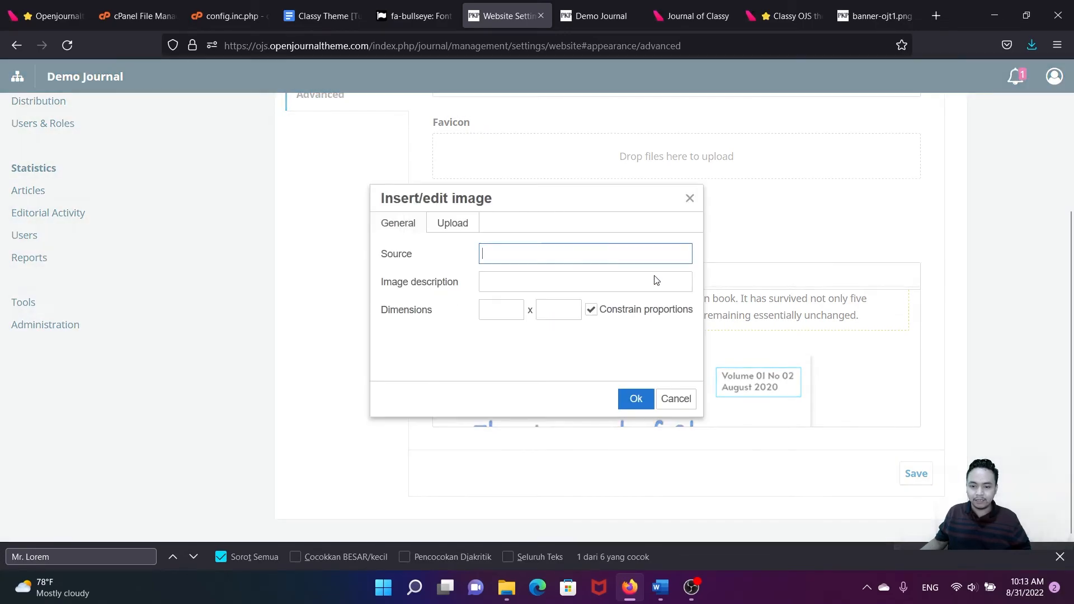
pyautogui.click(654, 275)
pyautogui.click(690, 200)
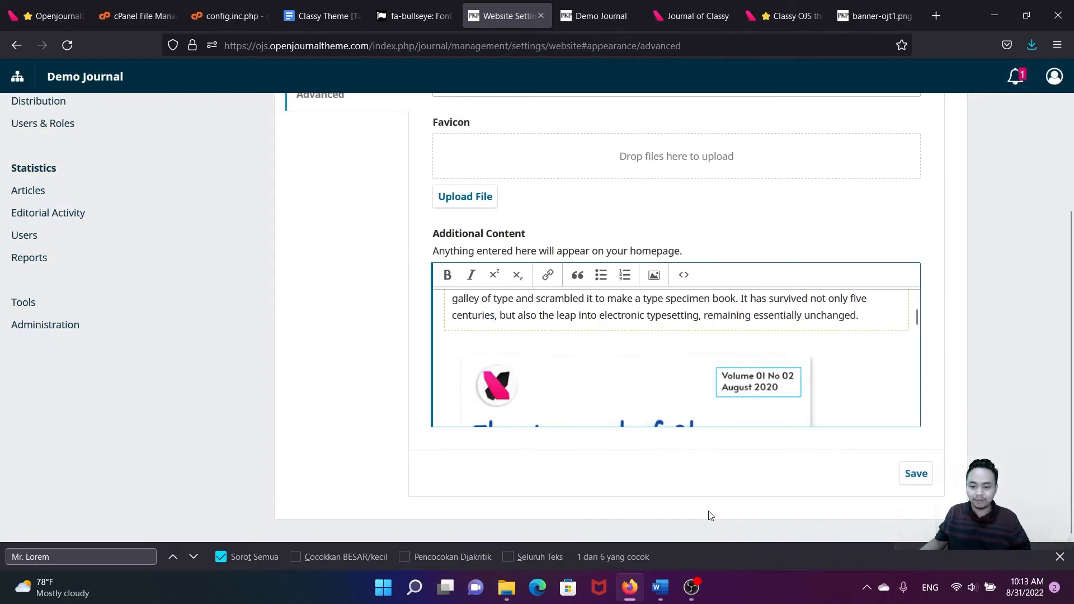
pyautogui.moveTo(497, 593)
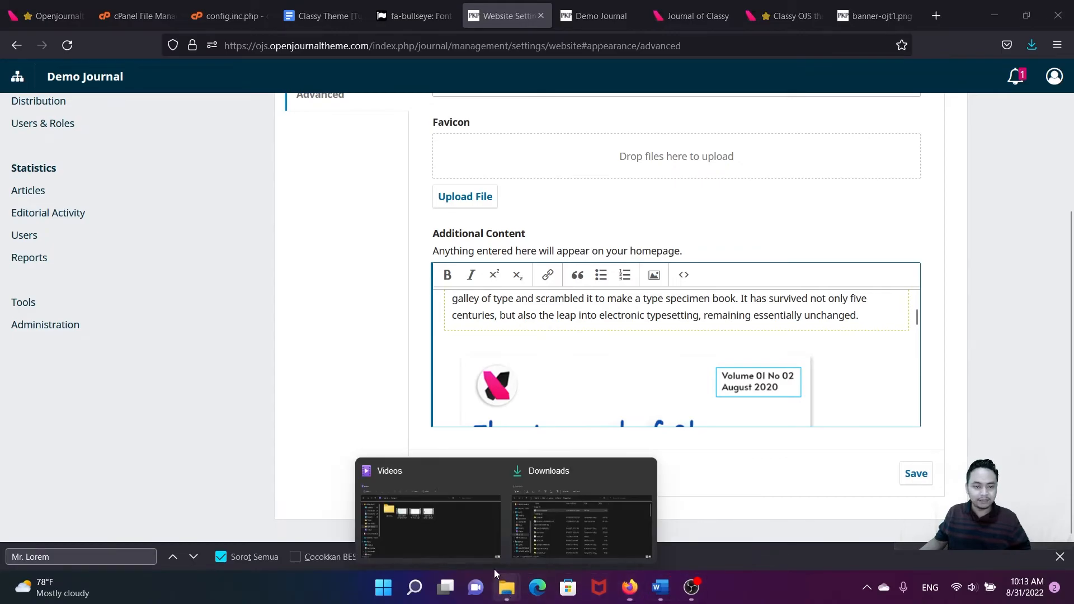
# - Open classycustom.css from the Downloads folder, review its banner-ojt2 background URL, then close the file and minimize the folder window
pyautogui.click(451, 522)
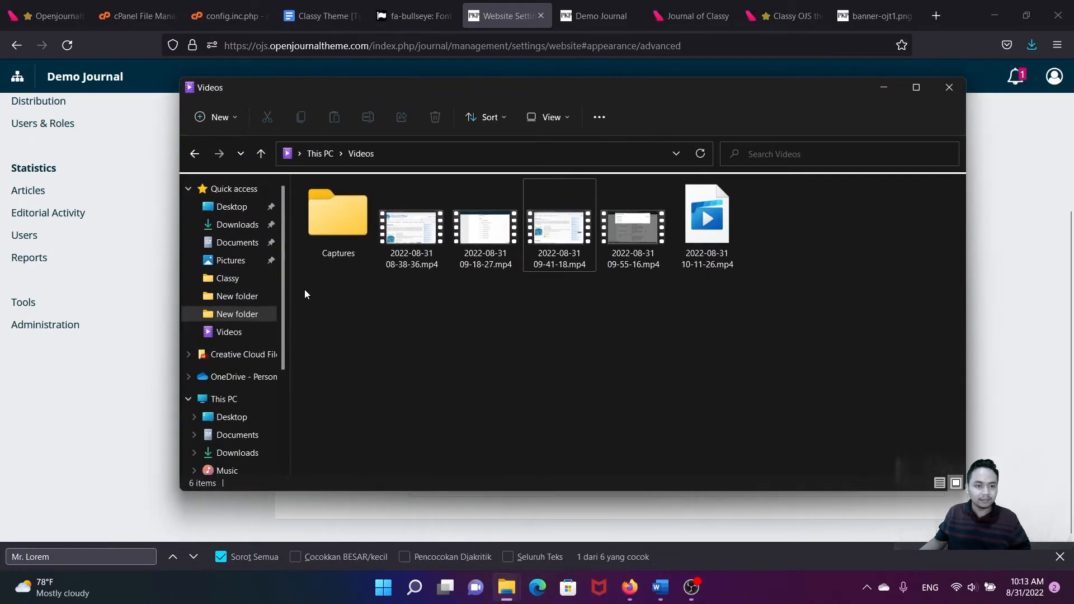
pyautogui.click(242, 227)
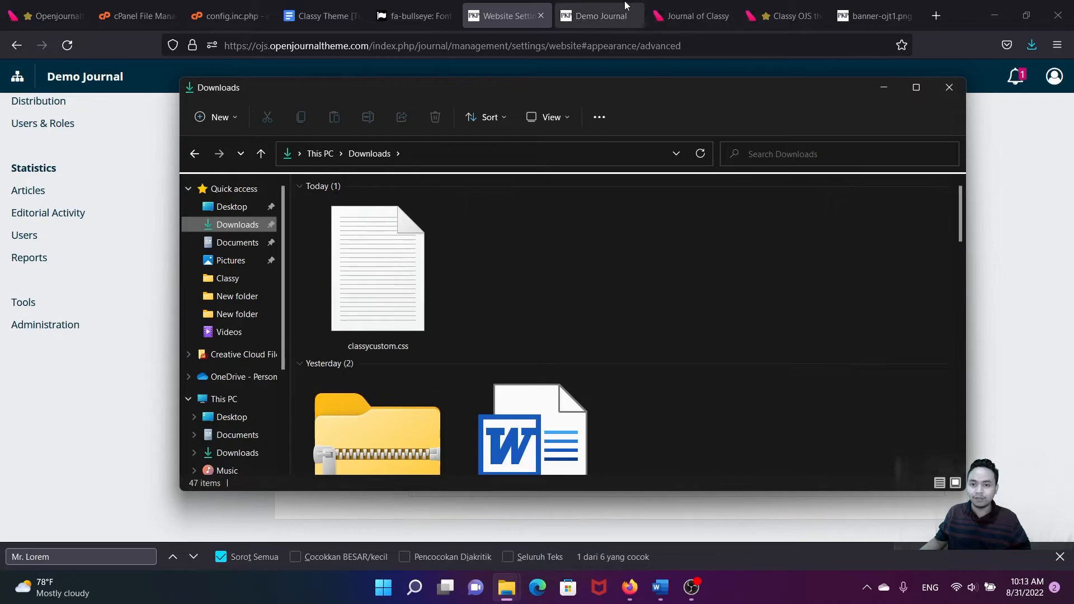
pyautogui.click(598, 16)
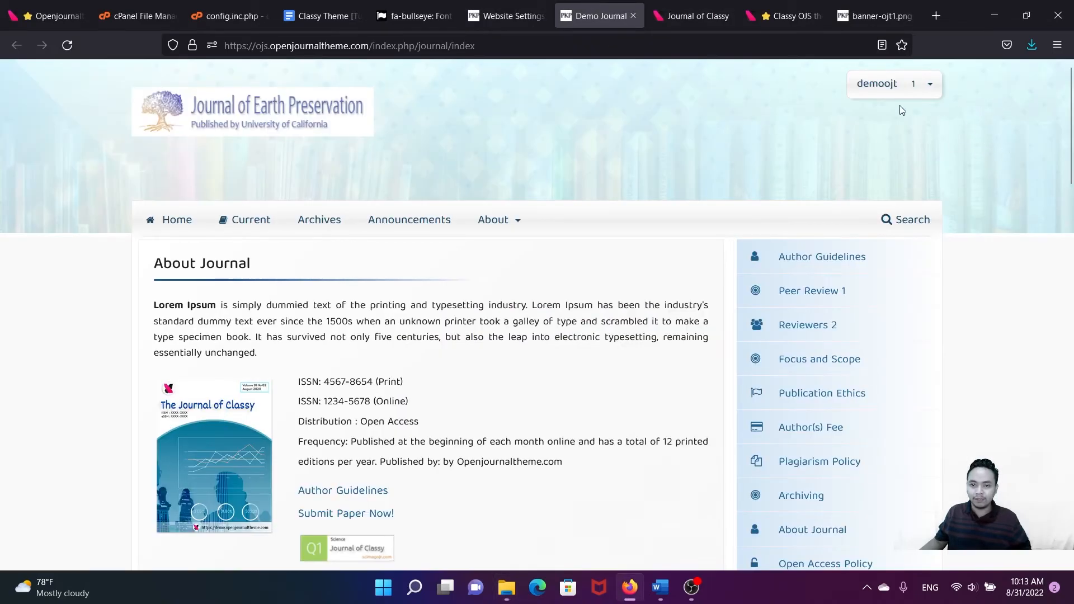
pyautogui.moveTo(506, 588)
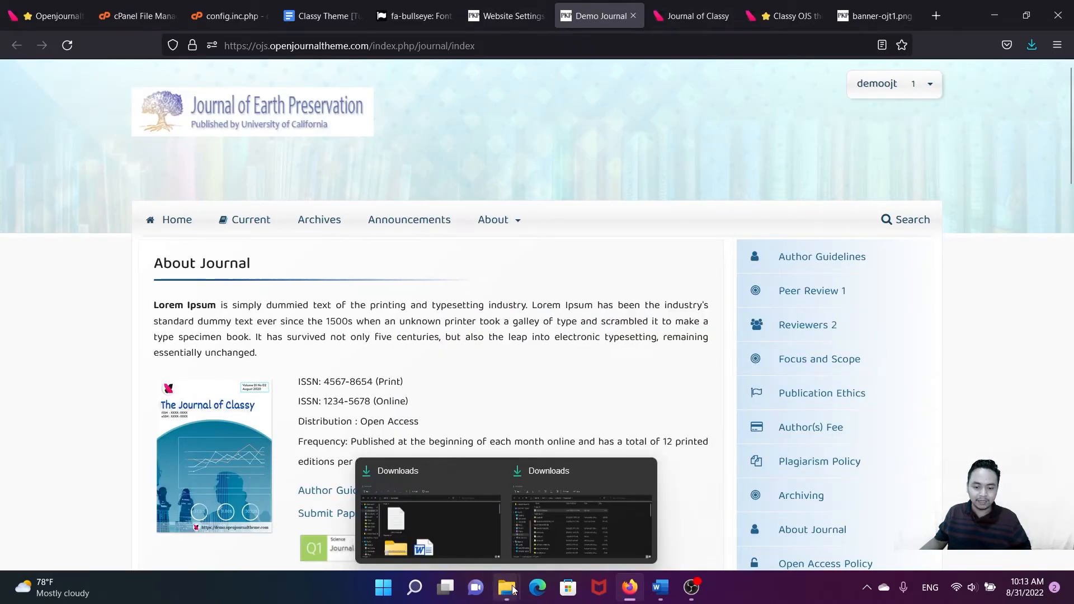
pyautogui.click(462, 523)
pyautogui.doubleClick(368, 288)
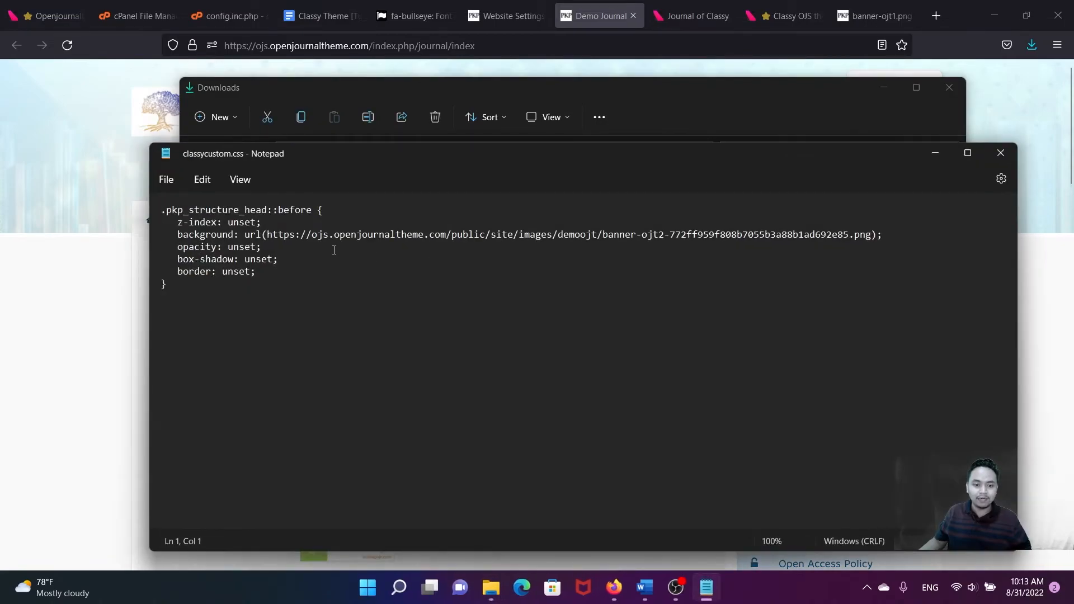
pyautogui.moveTo(267, 235); pyautogui.dragTo(874, 232)
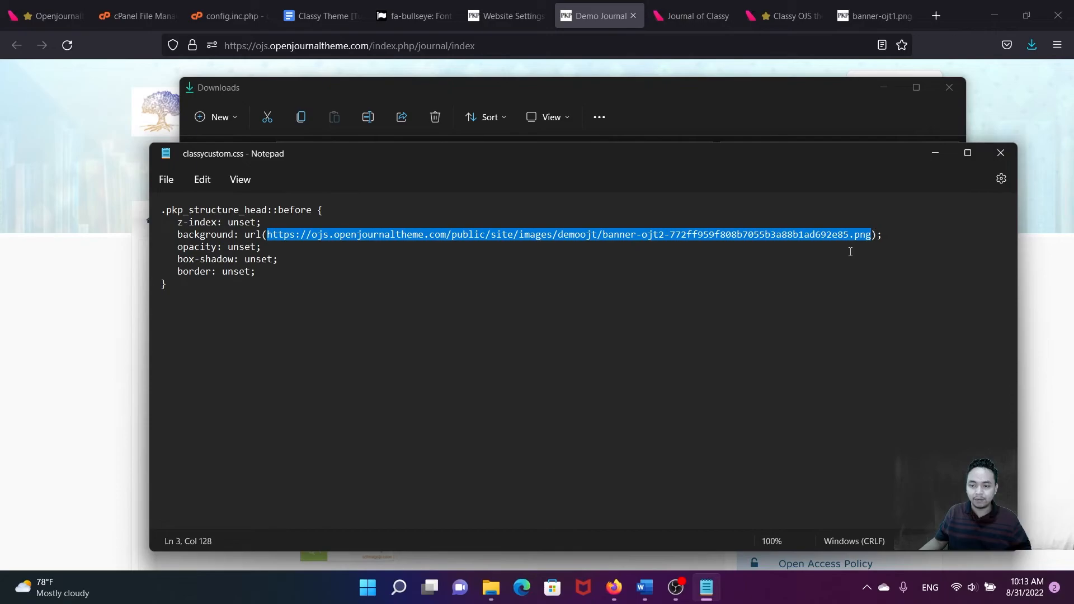
pyautogui.click(999, 154)
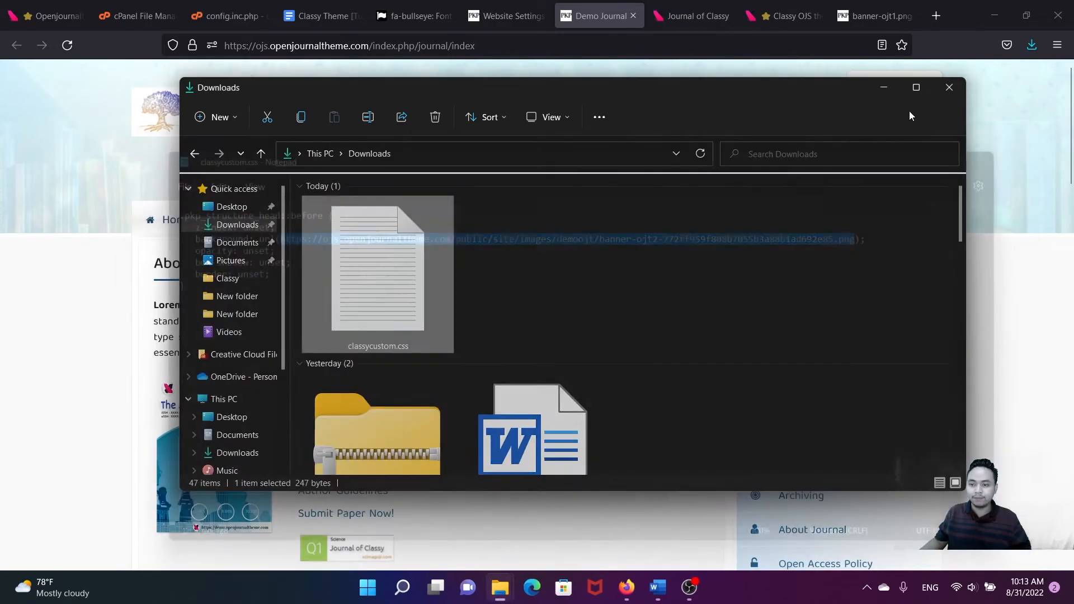
pyautogui.click(884, 88)
# - Review the journal style sheet in the Advanced appearance settings and look through the Demo Journal homepage from header to article list
pyautogui.click(506, 15)
pyautogui.scroll(4, 509, 156)
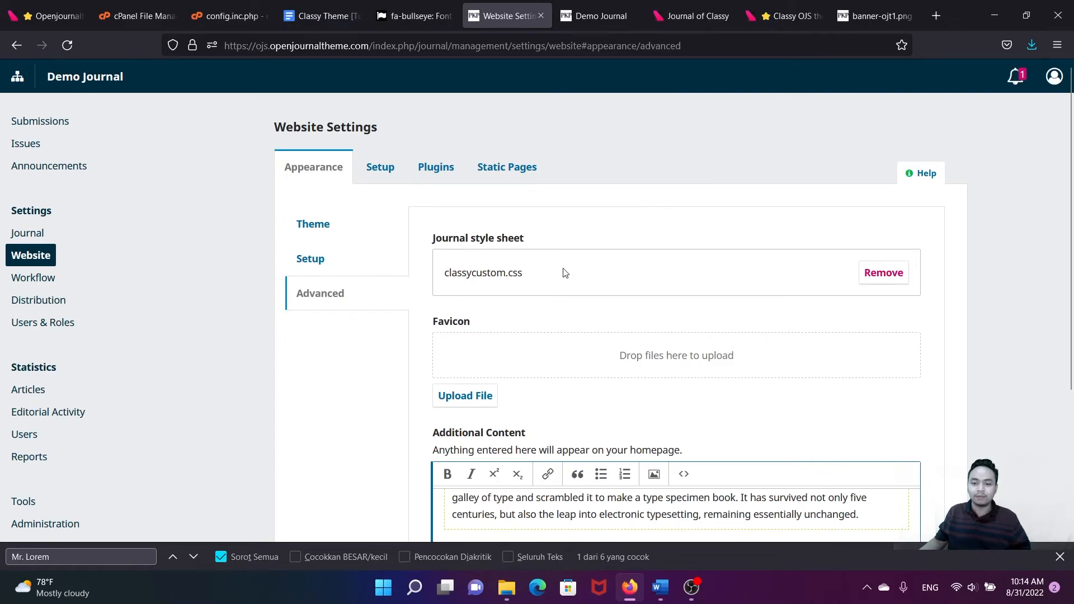
pyautogui.scroll(-3, 564, 268)
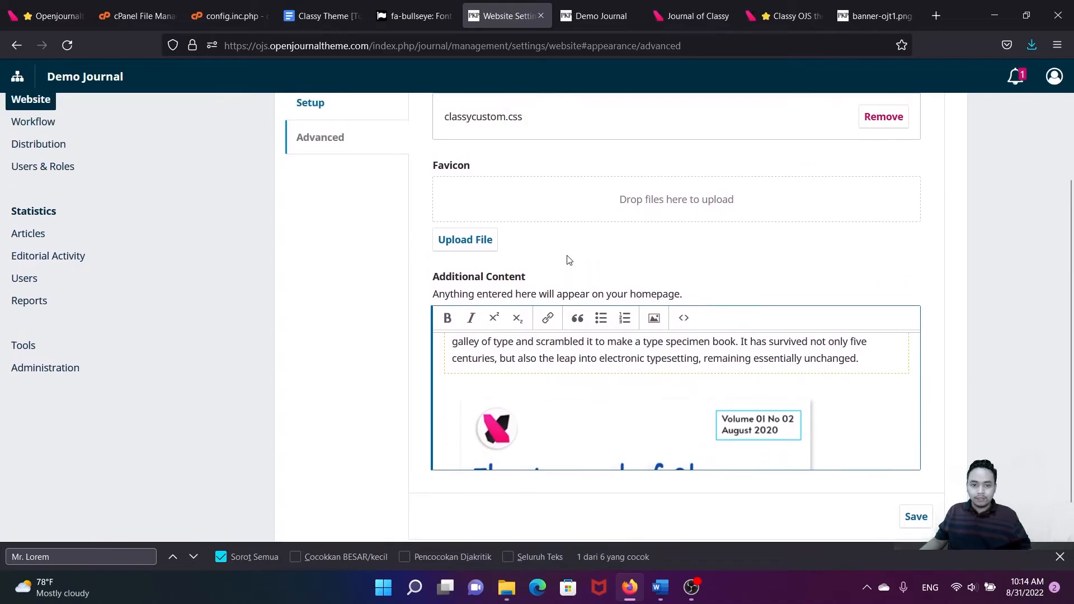
pyautogui.scroll(3, 568, 261)
pyautogui.click(597, 16)
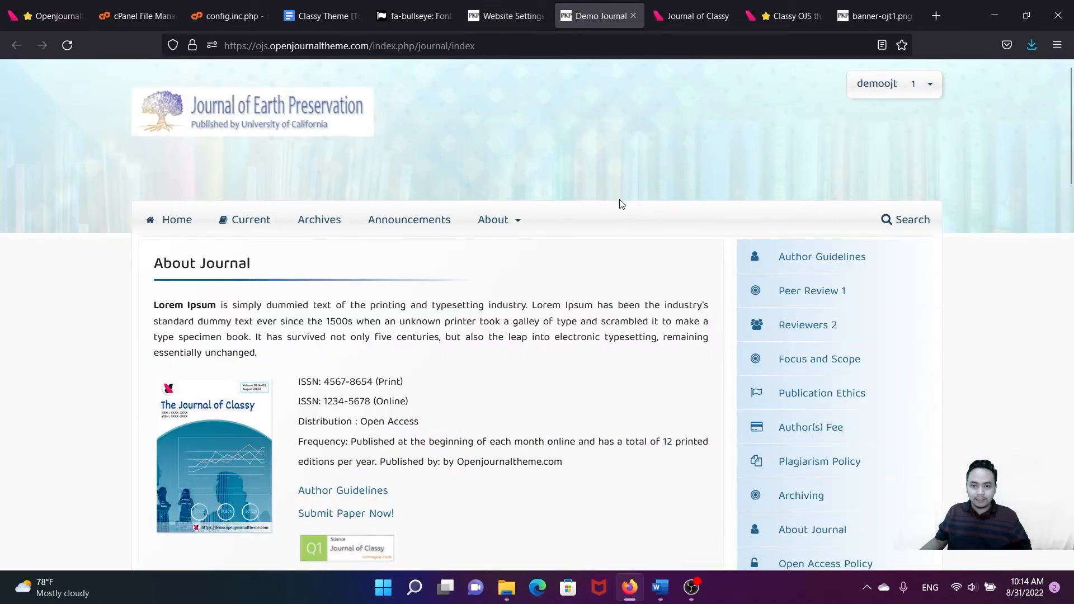
pyautogui.scroll(-10, 625, 202)
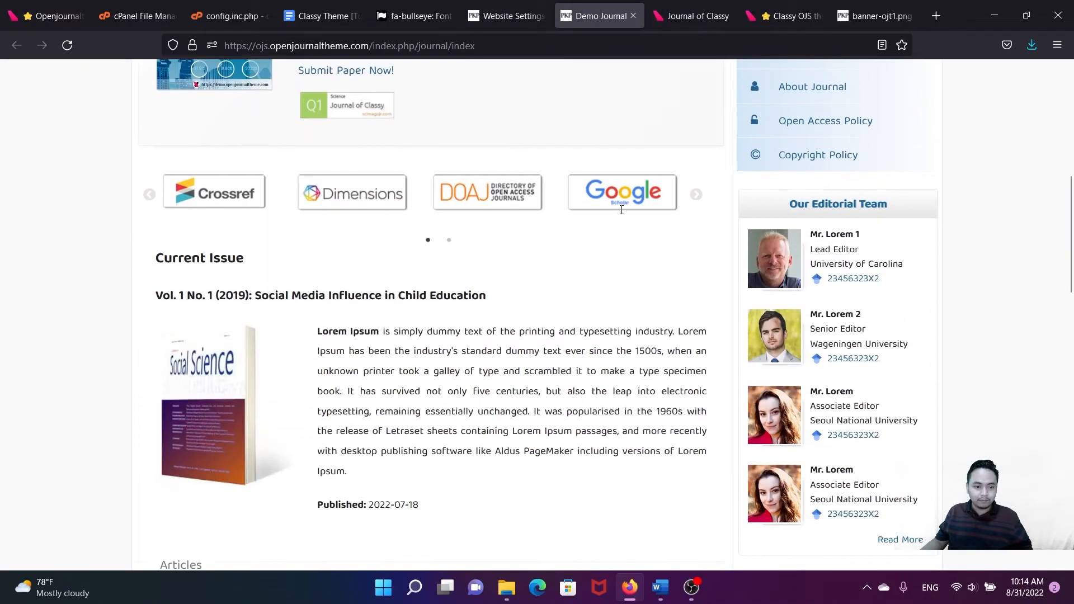
pyautogui.scroll(-13, 621, 224)
pyautogui.scroll(5, 624, 247)
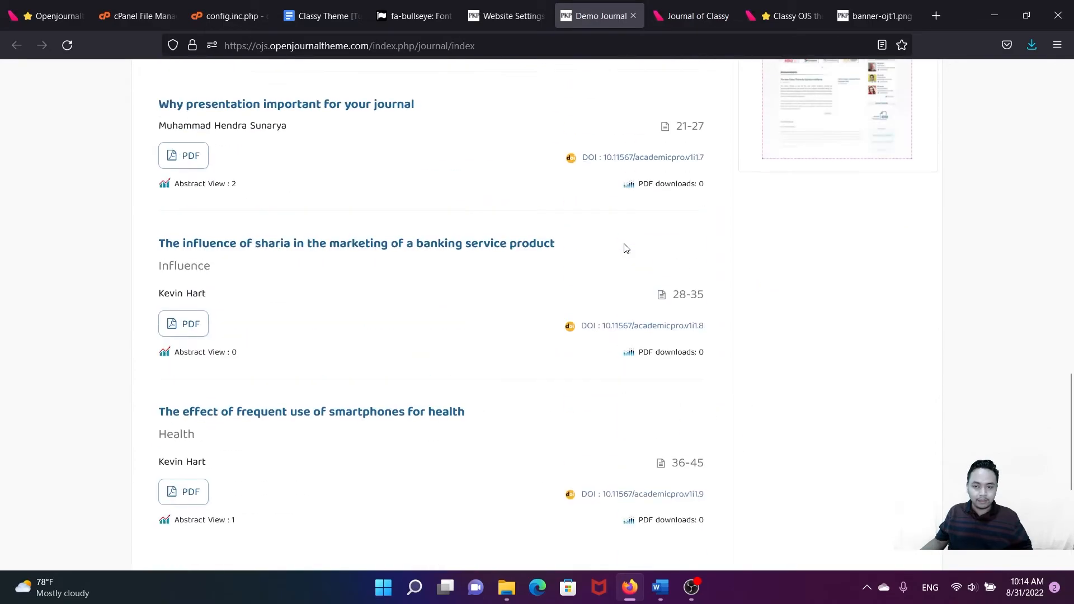
# - Examine the sidebar blocks on the Journal of Classy demo page, especially the gsCitation block with its citation chart
pyautogui.click(783, 15)
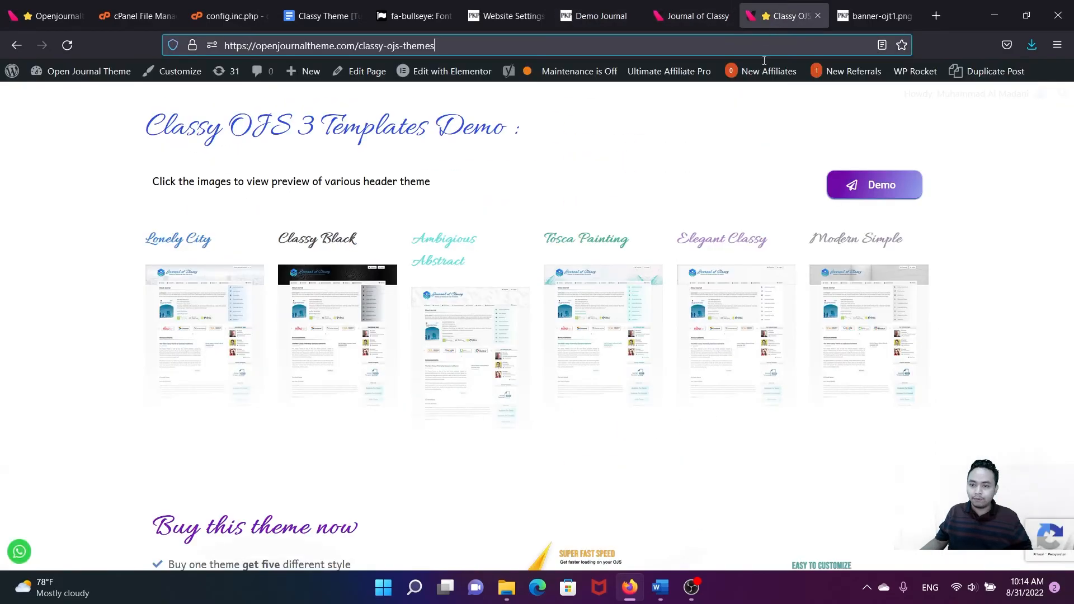
pyautogui.click(693, 15)
pyautogui.scroll(5, 743, 149)
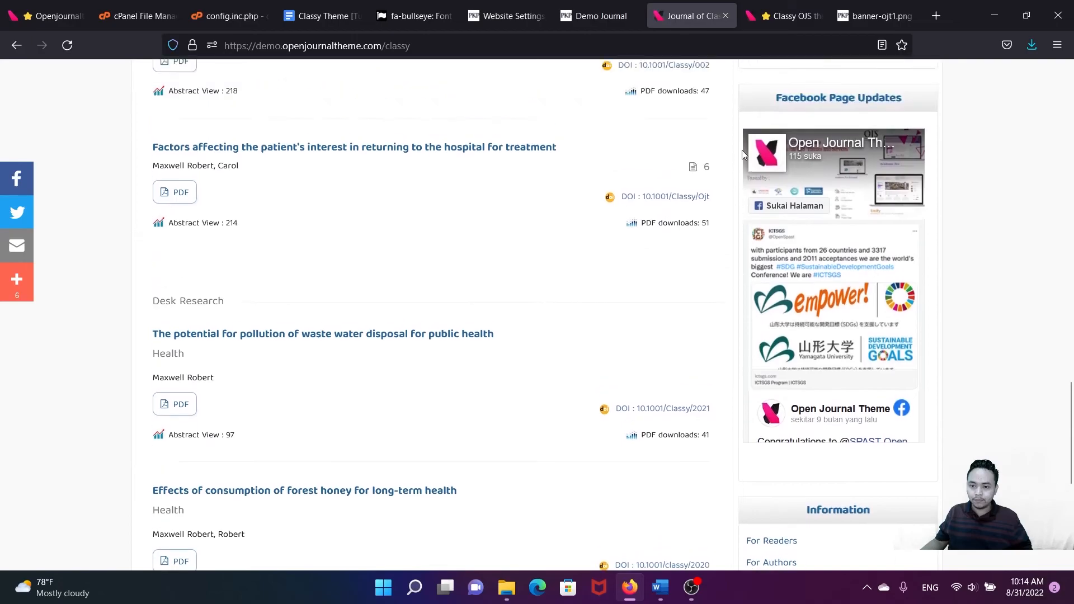
pyautogui.scroll(-3, 883, 176)
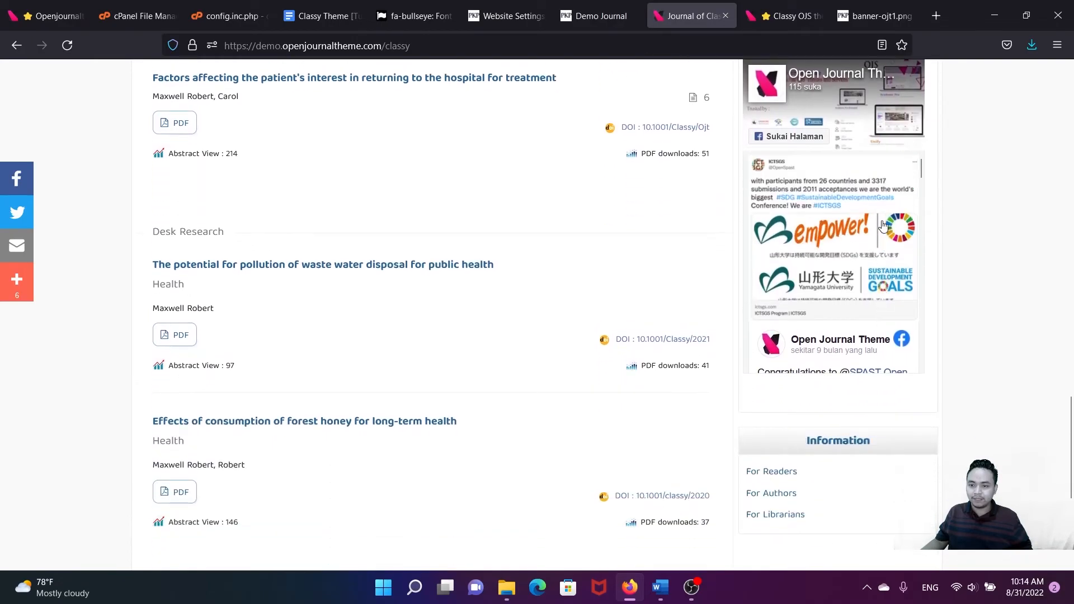
pyautogui.scroll(5, 872, 358)
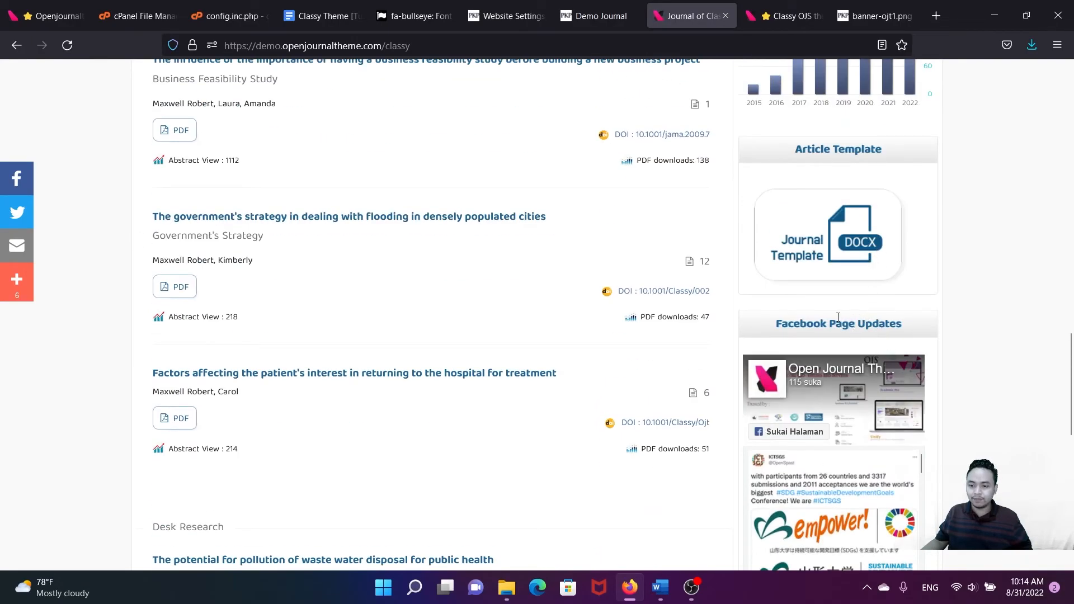
pyautogui.scroll(6, 873, 336)
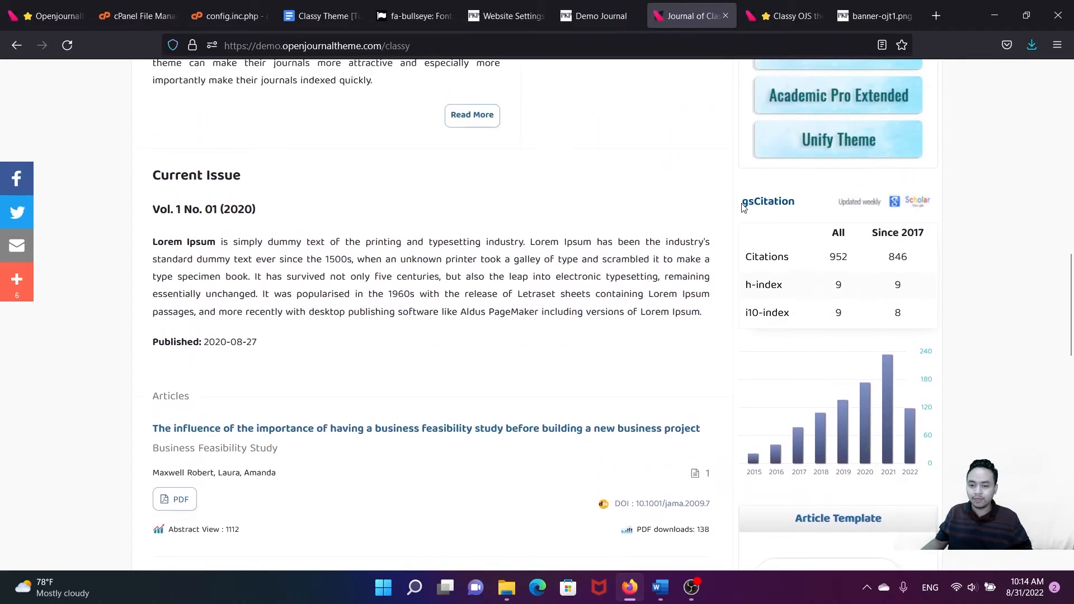
pyautogui.moveTo(767, 205); pyautogui.dragTo(736, 203)
pyautogui.click(971, 243)
pyautogui.click(962, 215)
pyautogui.scroll(2, 782, 287)
pyautogui.scroll(-2, 775, 270)
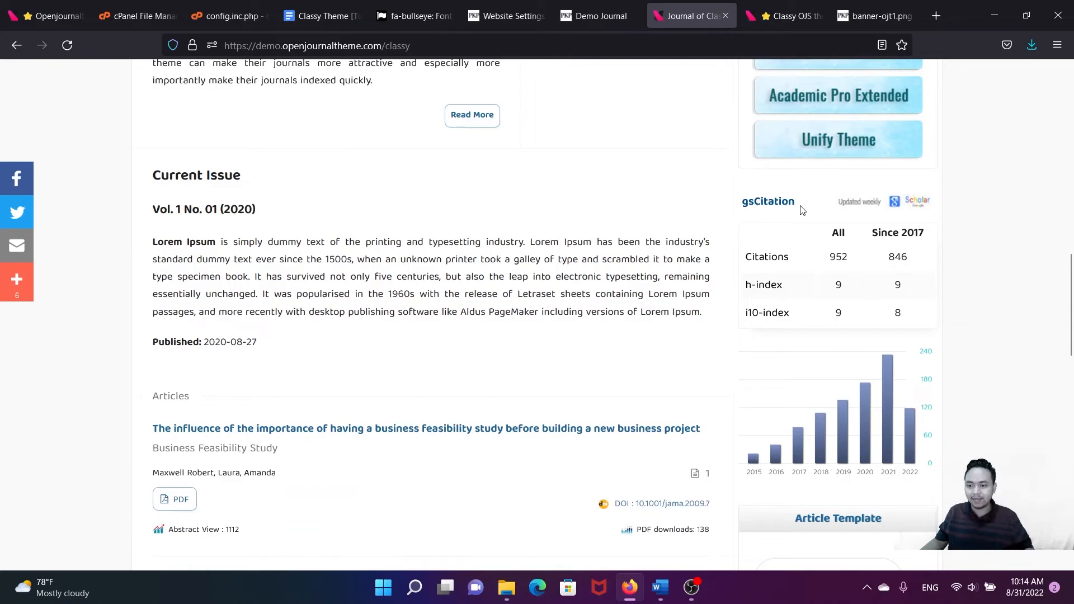
pyautogui.scroll(2, 789, 235)
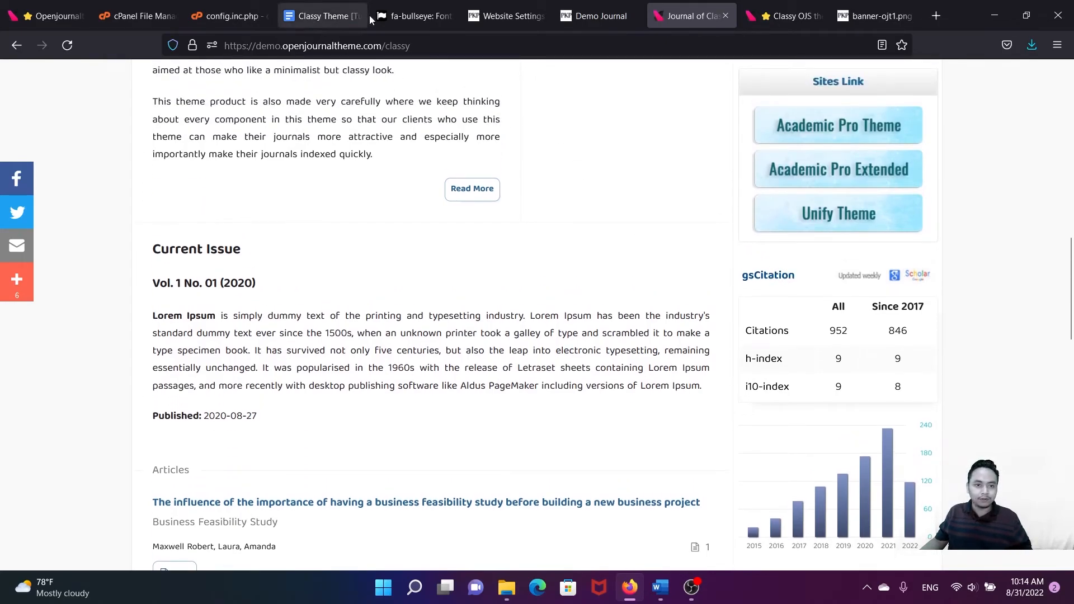
# - Enable the Google Scholar Citation block directly below indexedby in the sidebar list of the appearance Setup options and save
pyautogui.click(507, 16)
pyautogui.scroll(-3, 400, 264)
pyautogui.scroll(3, 392, 263)
pyautogui.click(359, 256)
pyautogui.scroll(-15, 513, 298)
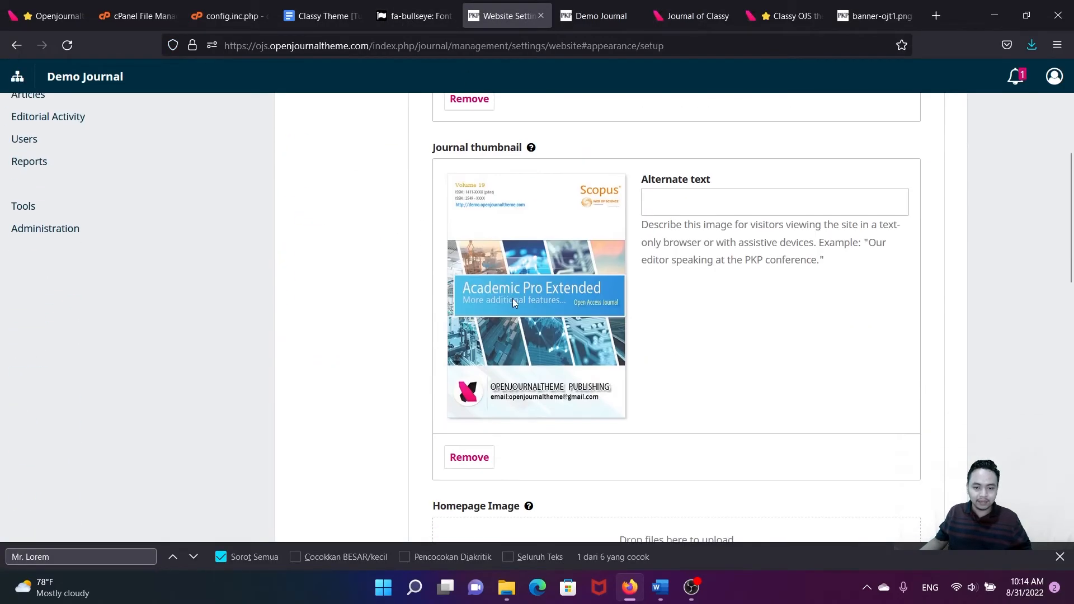
pyautogui.scroll(-2, 530, 438)
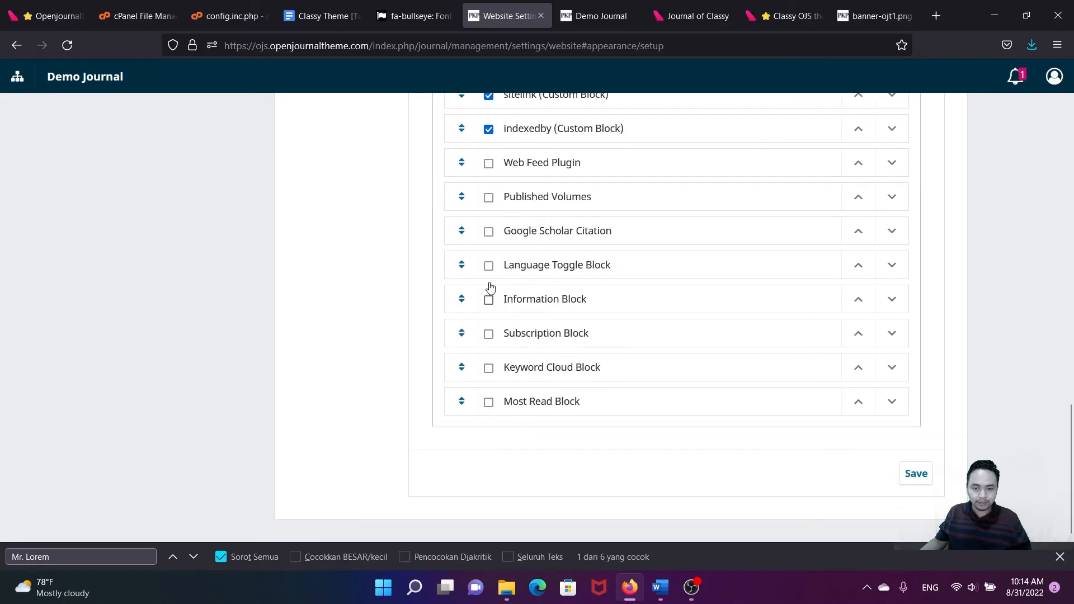
pyautogui.scroll(2, 490, 235)
pyautogui.moveTo(457, 309); pyautogui.dragTo(473, 245)
pyautogui.scroll(-2, 786, 387)
pyautogui.click(916, 474)
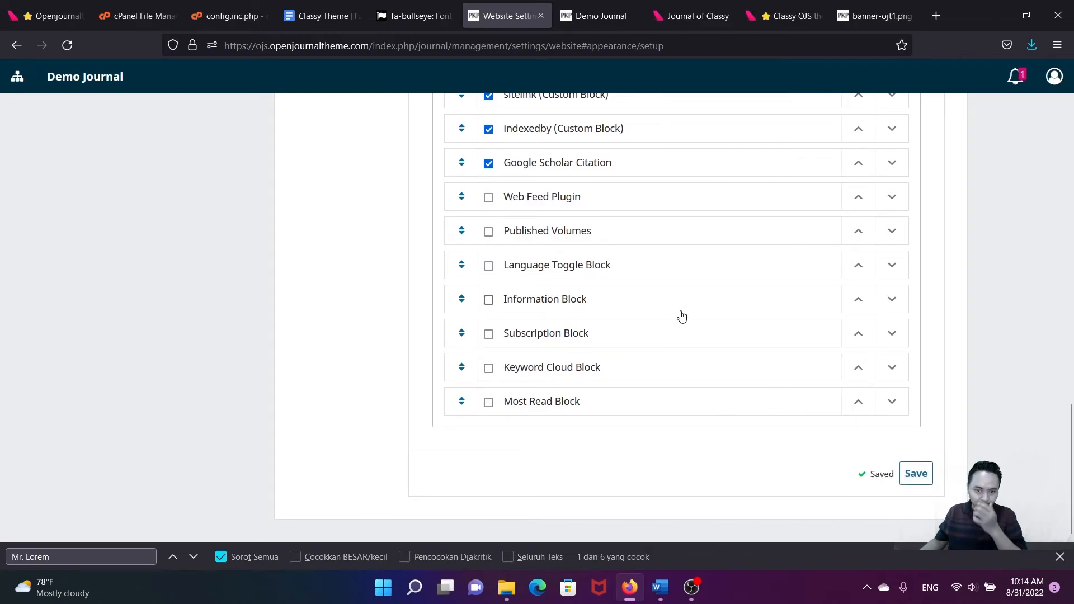
# - Reload the Demo Journal homepage and check the Google Scholar Citation block in its sidebar
pyautogui.scroll(3, 562, 193)
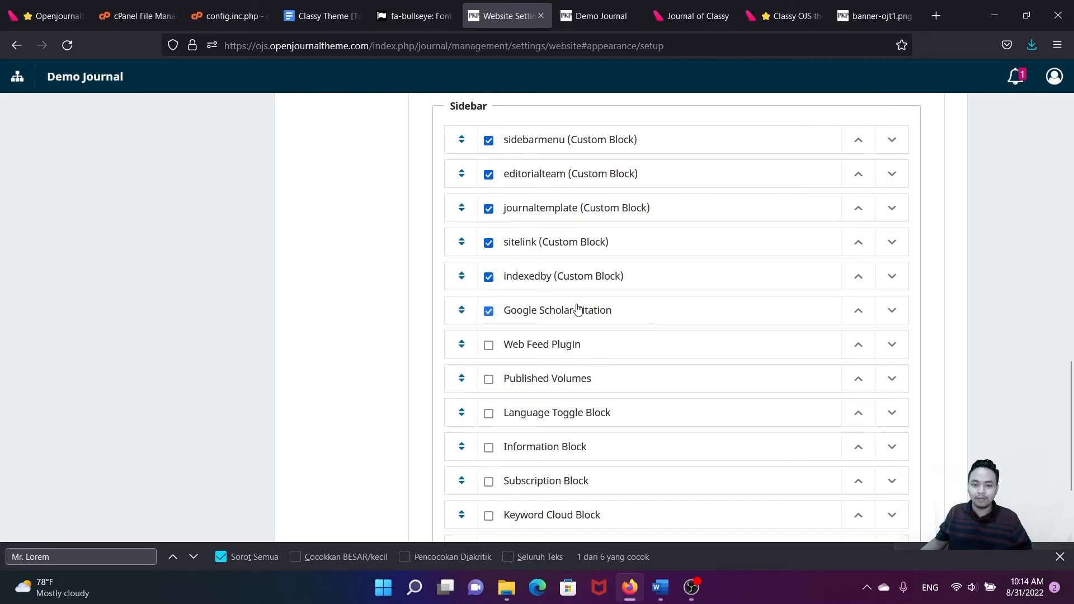
pyautogui.click(583, 22)
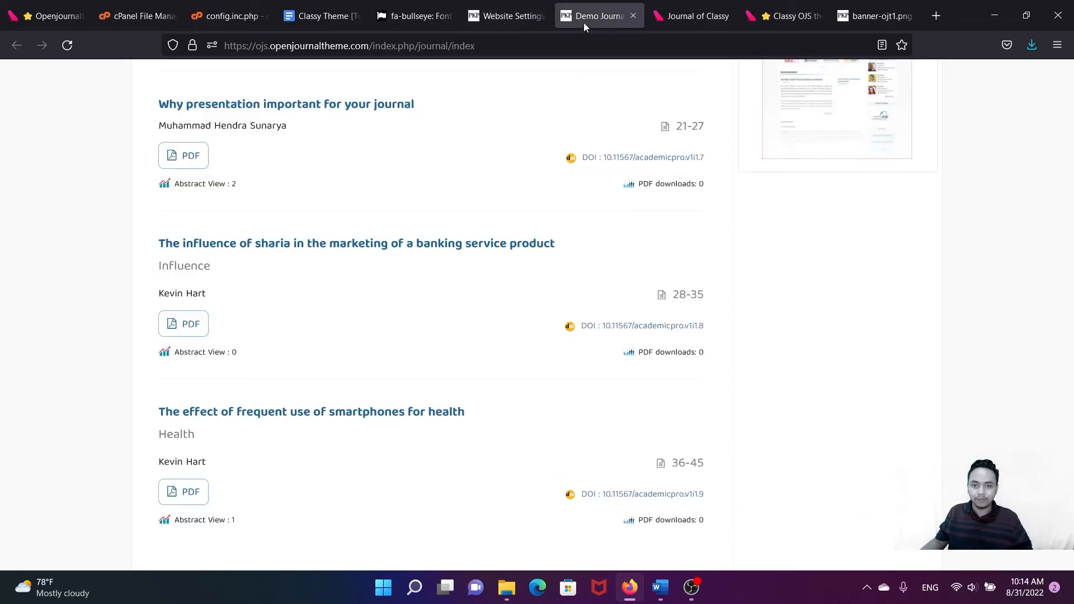
pyautogui.click(67, 42)
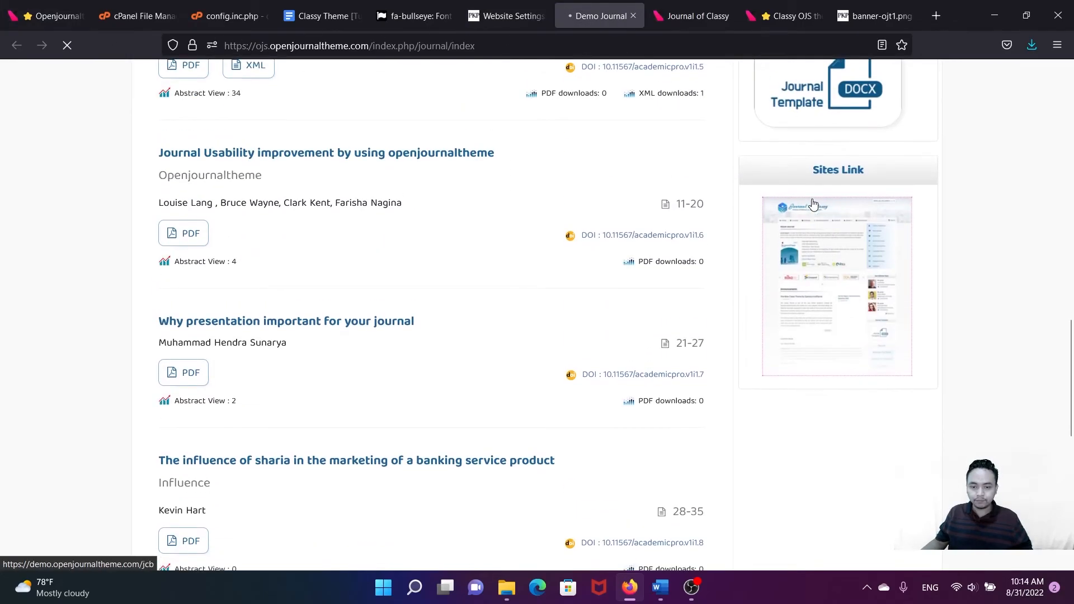
pyautogui.scroll(-5, 828, 221)
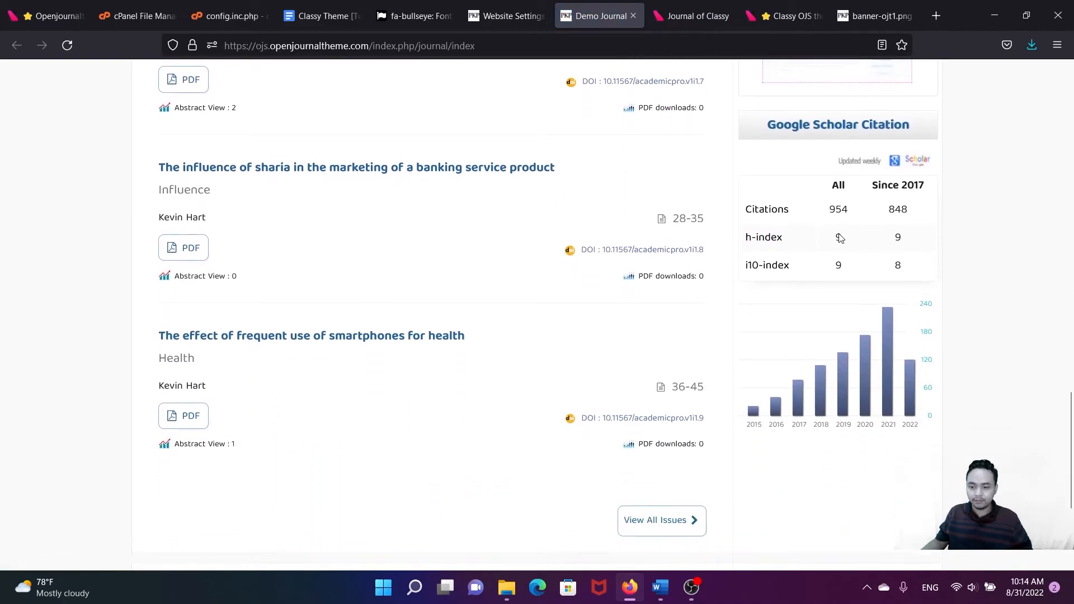
pyautogui.scroll(10, 839, 238)
pyautogui.scroll(12, 839, 358)
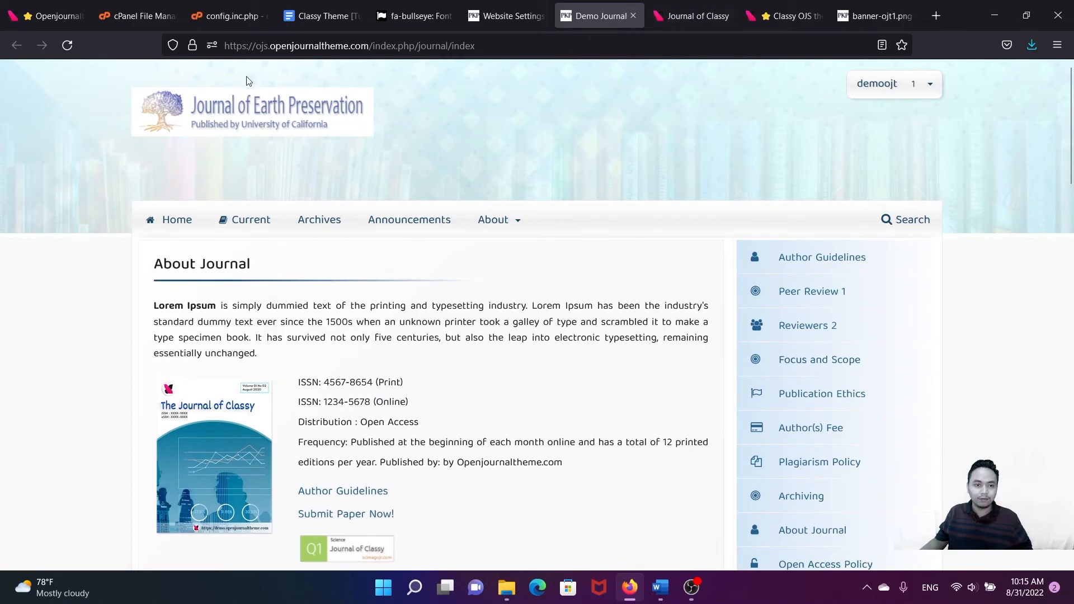
# - Remove the current journal logo in the appearance Setup options of the Website Settings
pyautogui.click(497, 19)
pyautogui.scroll(10, 459, 223)
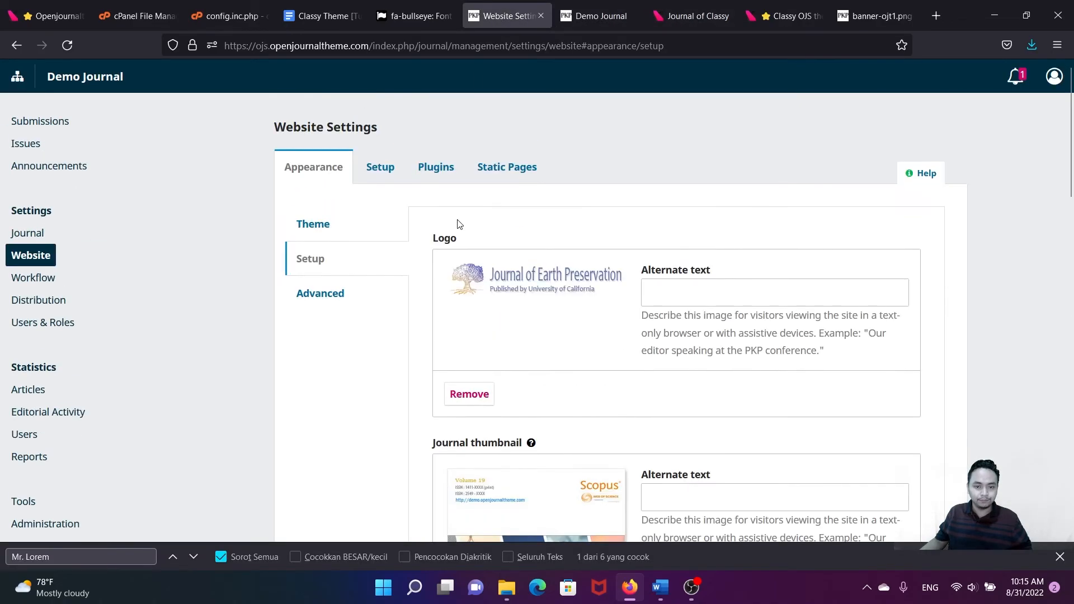
pyautogui.click(320, 229)
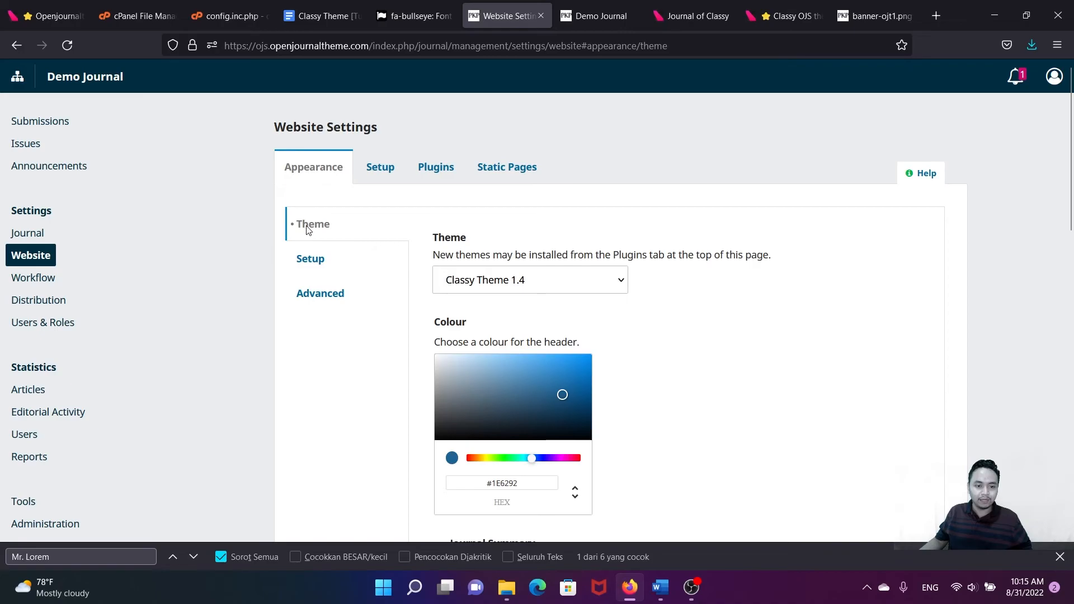
pyautogui.click(311, 263)
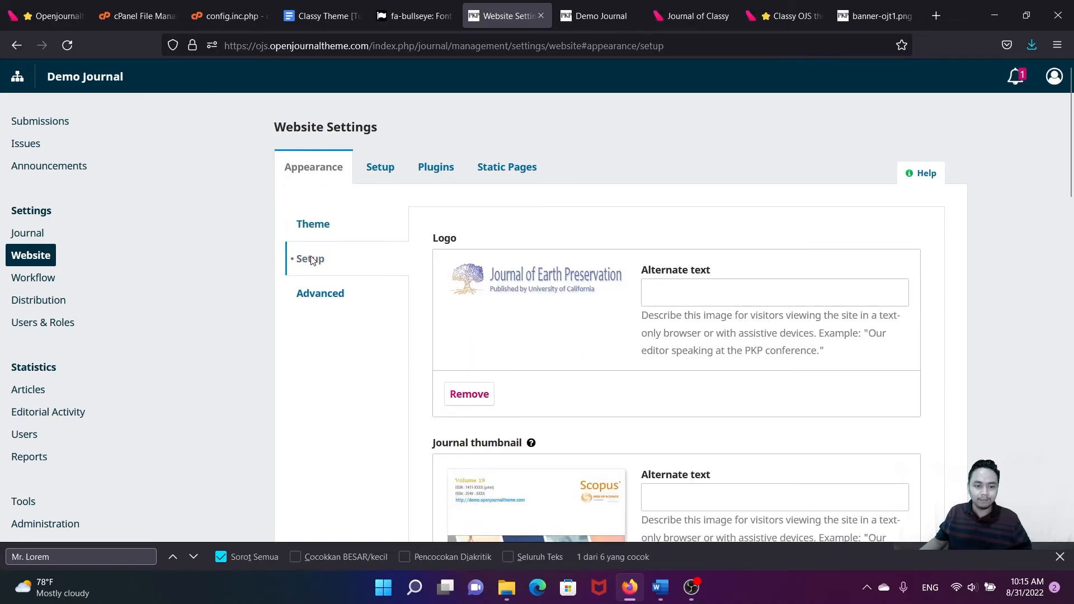
pyautogui.click(475, 397)
# - Upload pageHeaderLogoImage_en_US.png from the Classy folder in Documents as the journal logo and save the appearance Setup options
pyautogui.click(472, 318)
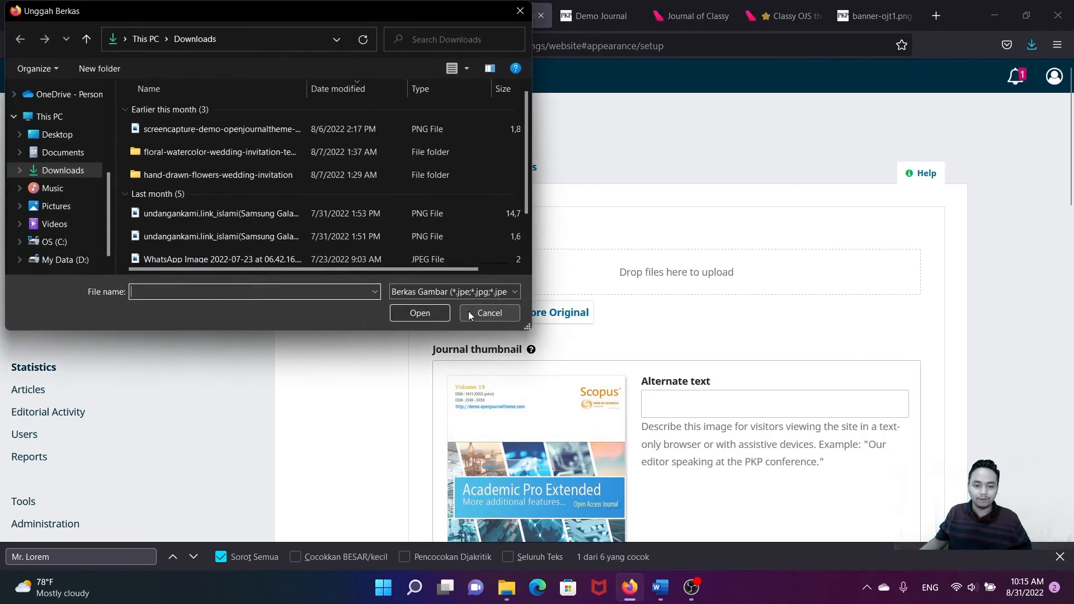
pyautogui.click(63, 152)
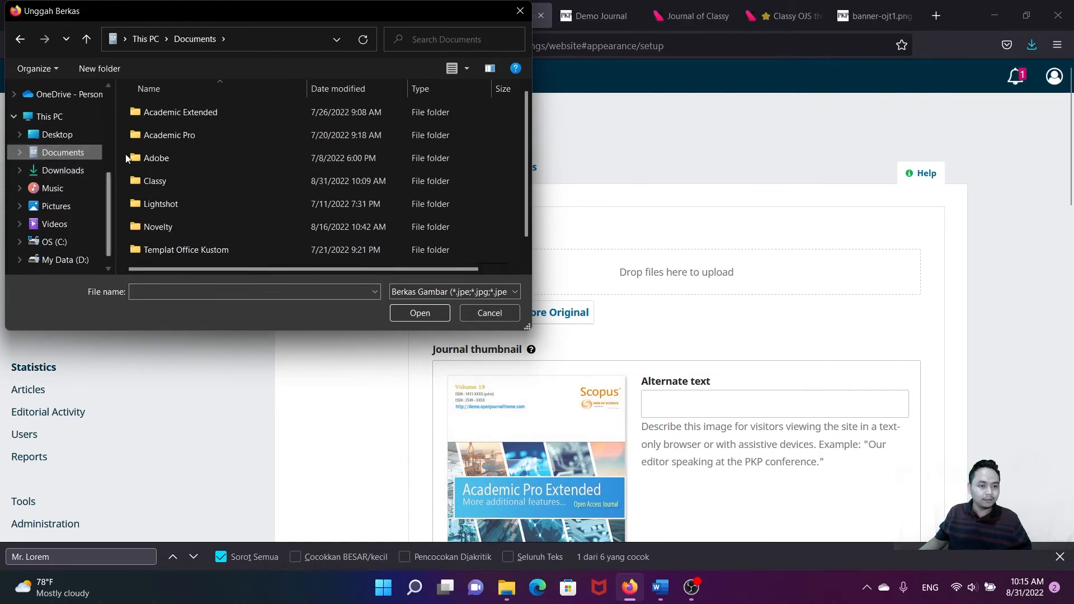
pyautogui.doubleClick(156, 180)
pyautogui.click(313, 211)
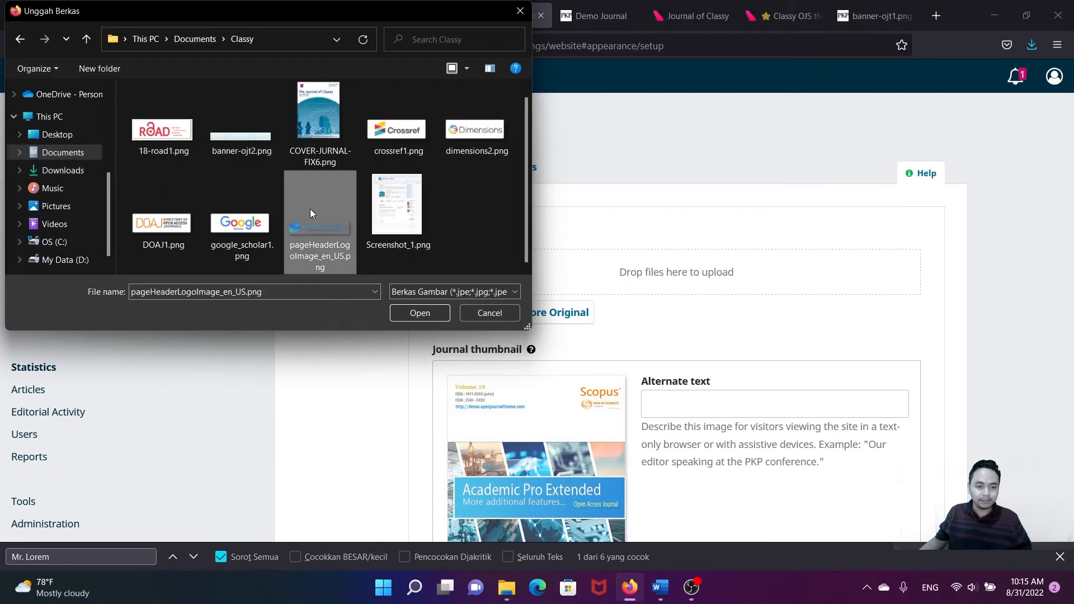
pyautogui.click(410, 314)
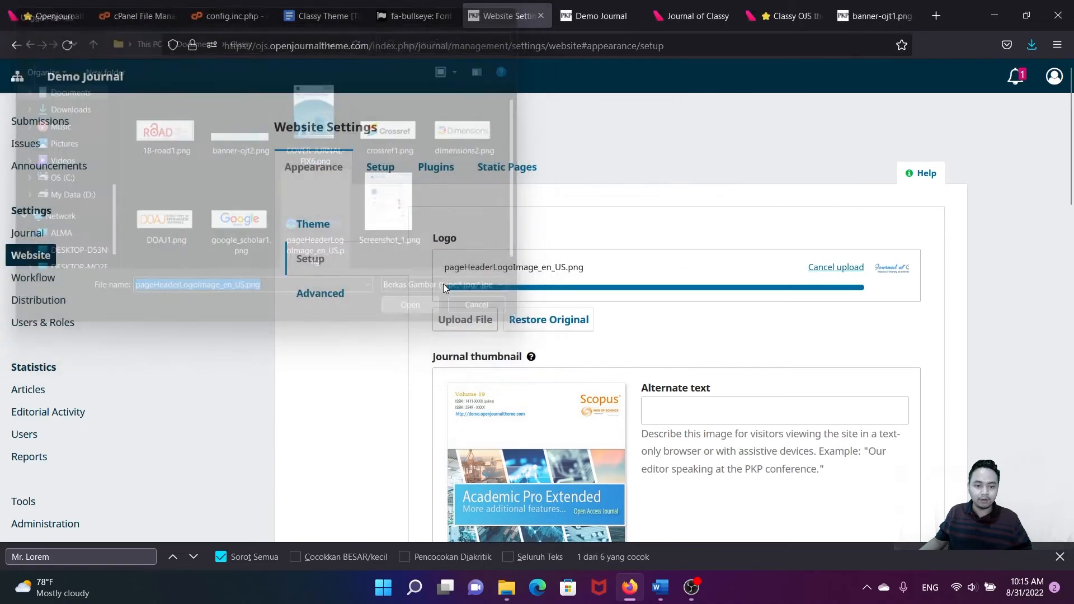
pyautogui.scroll(-5, 847, 365)
pyautogui.scroll(-10, 848, 364)
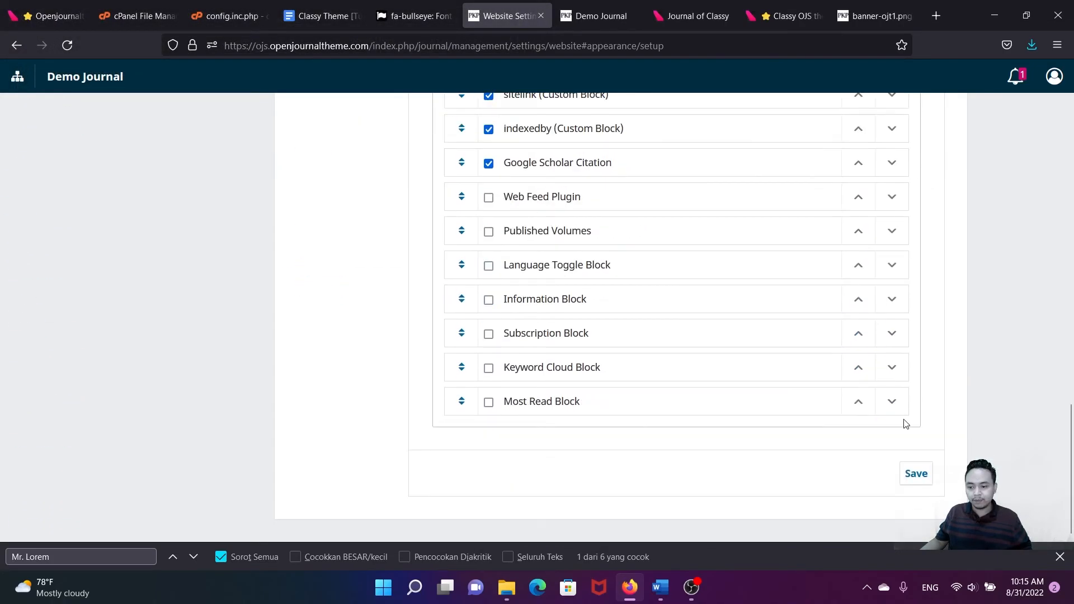
pyautogui.click(916, 474)
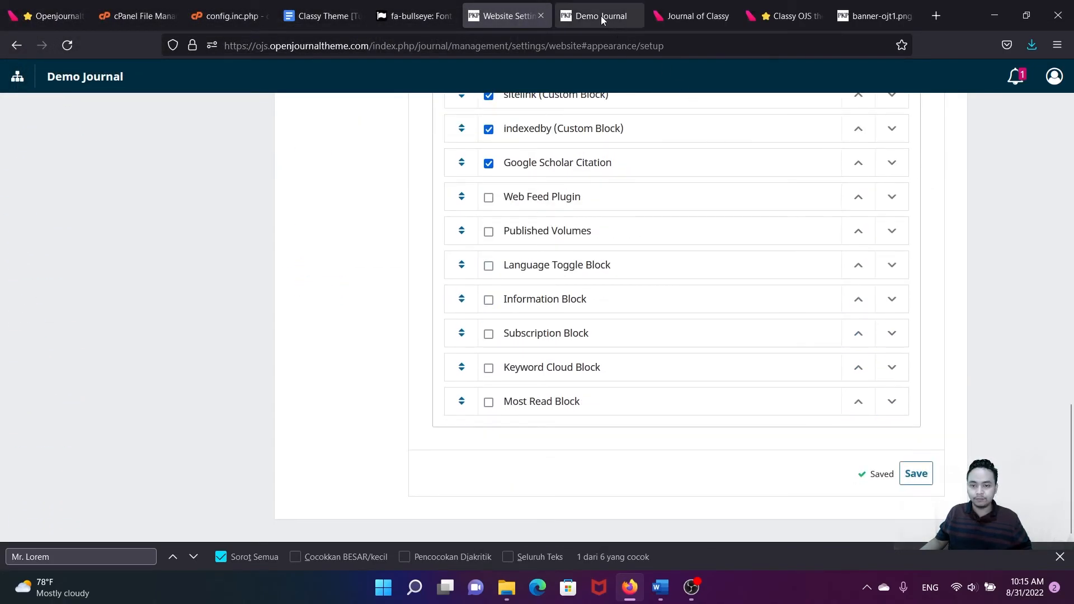
# - Reload the Demo Journal homepage to check its header logo, comparing it with the logo stored in the Website Settings
pyautogui.click(603, 19)
pyautogui.click(67, 45)
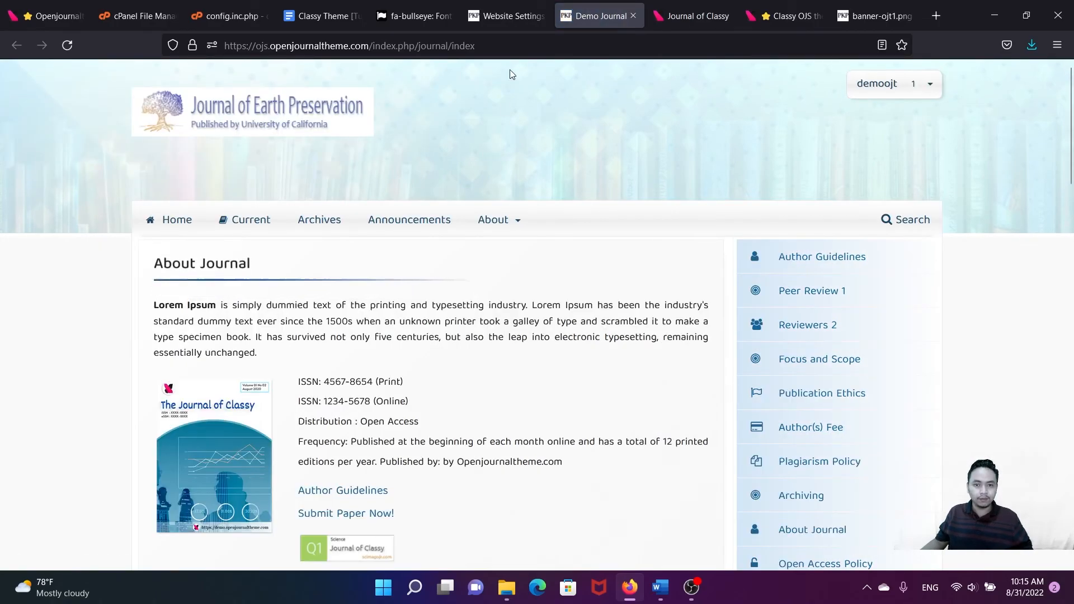
pyautogui.click(495, 15)
pyautogui.scroll(10, 542, 223)
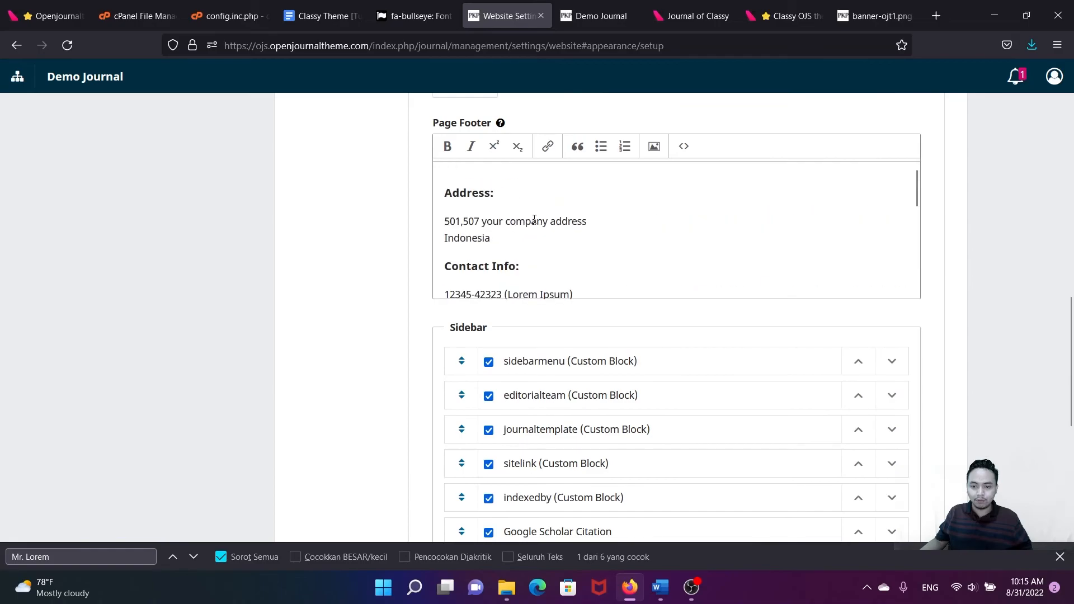
pyautogui.scroll(6, 544, 238)
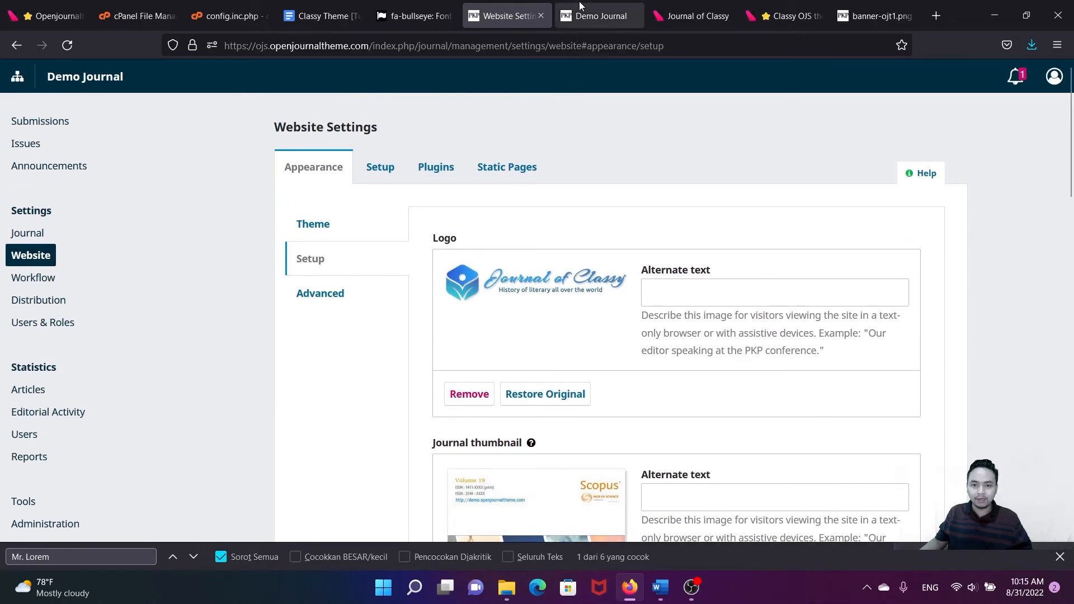
pyautogui.click(594, 15)
pyautogui.click(68, 45)
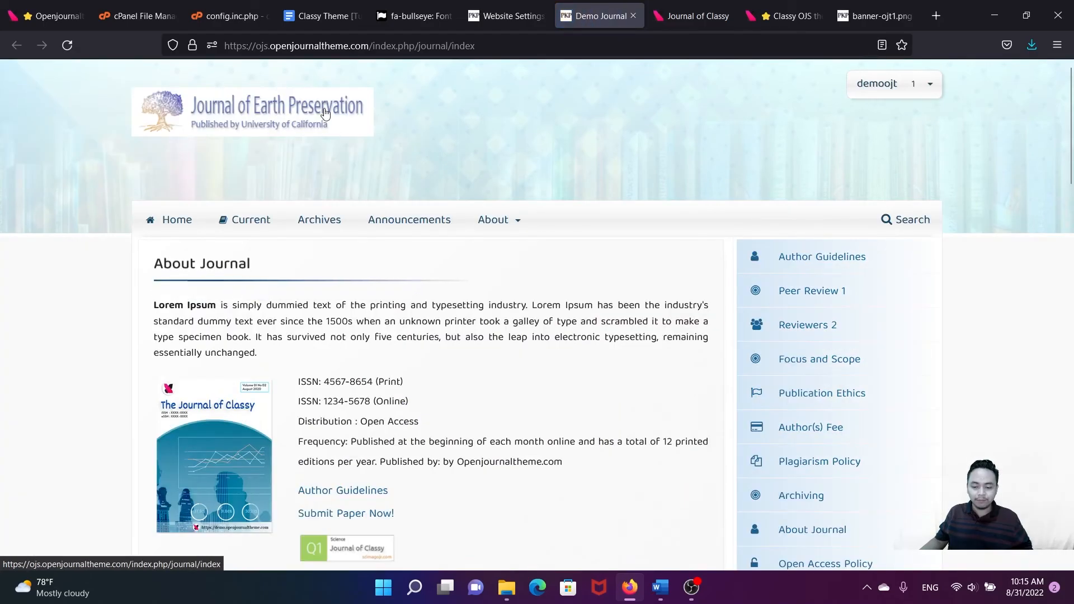
# - Reload the Demo Journal homepage with the developer tools' network monitor open and caching disabled, then minimize the tools' height
pyautogui.press('F12')
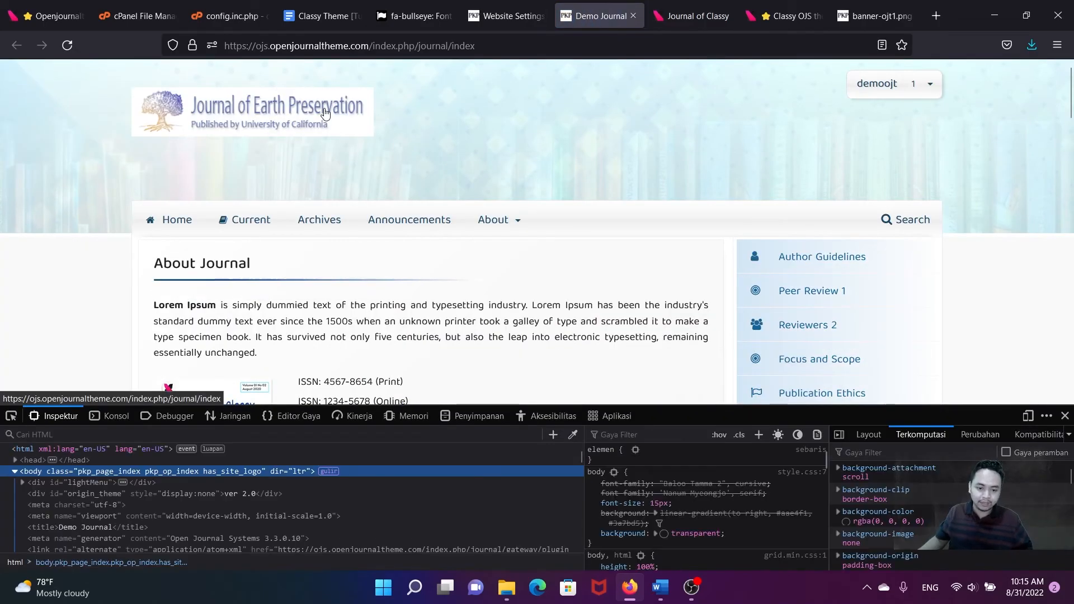
pyautogui.click(233, 417)
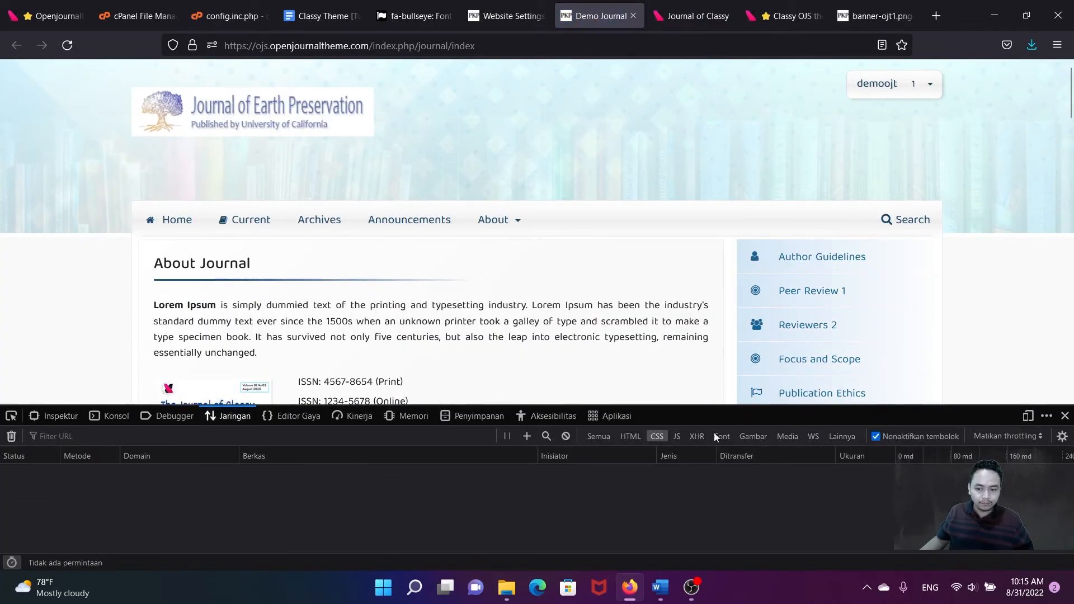
pyautogui.press('F5')
pyautogui.moveTo(934, 405); pyautogui.dragTo(918, 554)
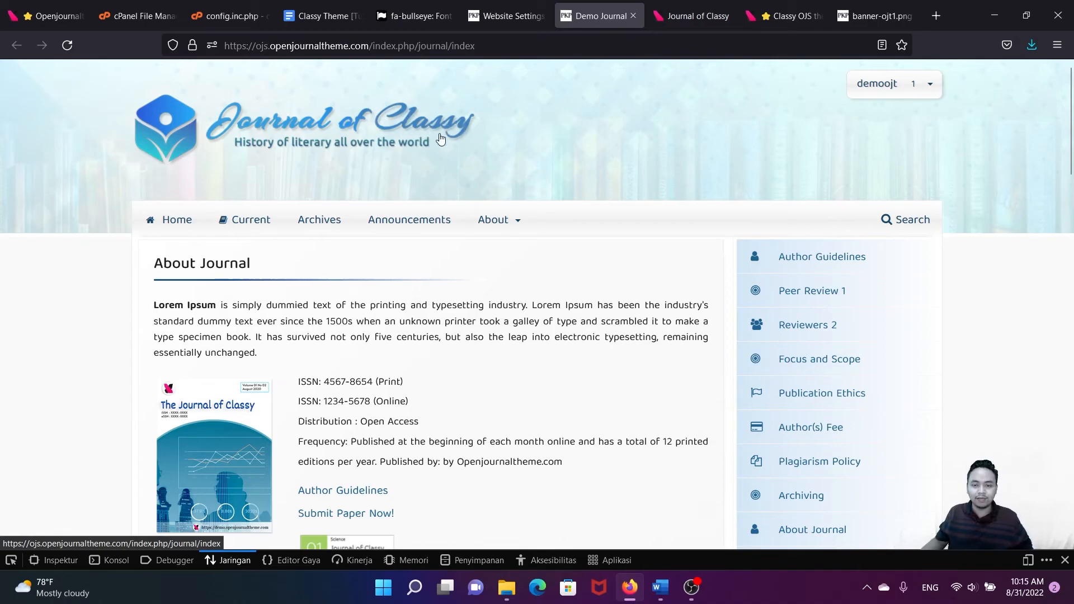
# - Examine the Demo Journal homepage from the header logo down through the current issue and sidebar blocks
pyautogui.scroll(-15, 482, 224)
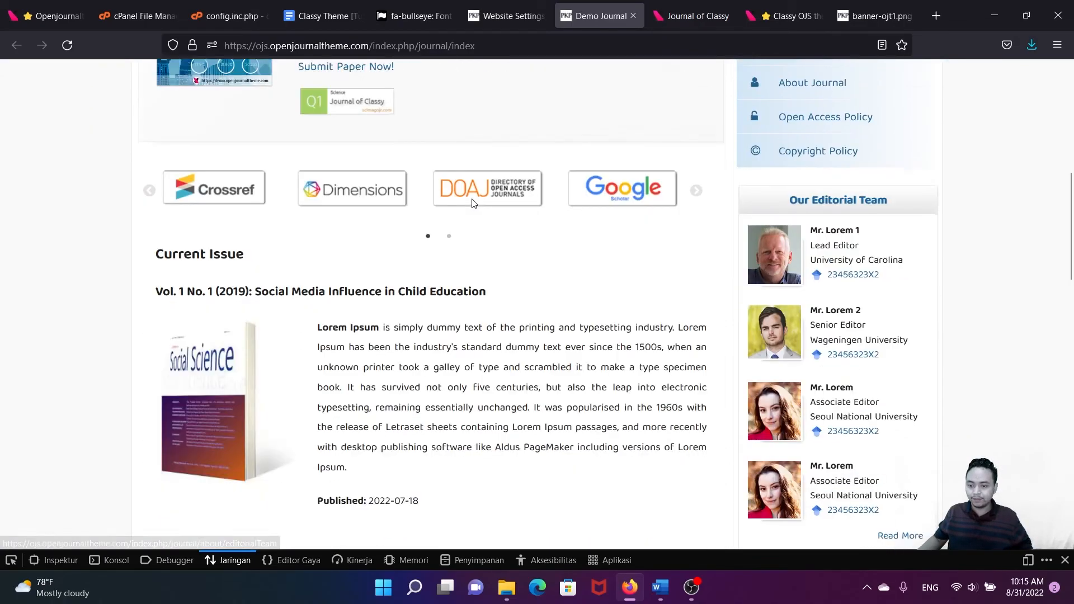
pyautogui.scroll(10, 485, 228)
pyautogui.scroll(-11, 486, 229)
pyautogui.scroll(-4, 489, 231)
pyautogui.scroll(8, 489, 233)
pyautogui.scroll(12, 490, 235)
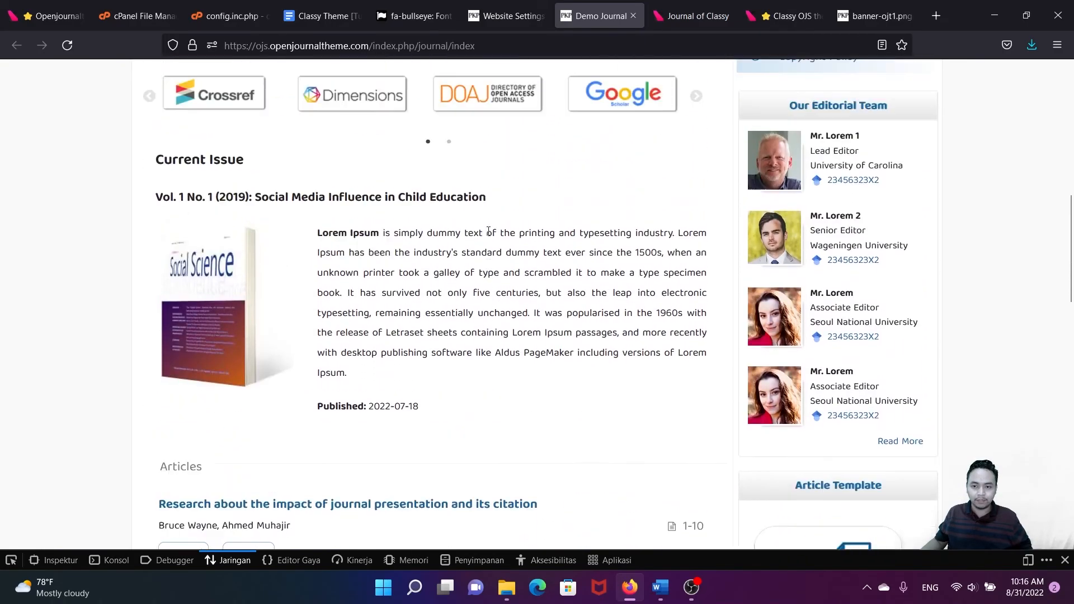
pyautogui.scroll(3, 489, 235)
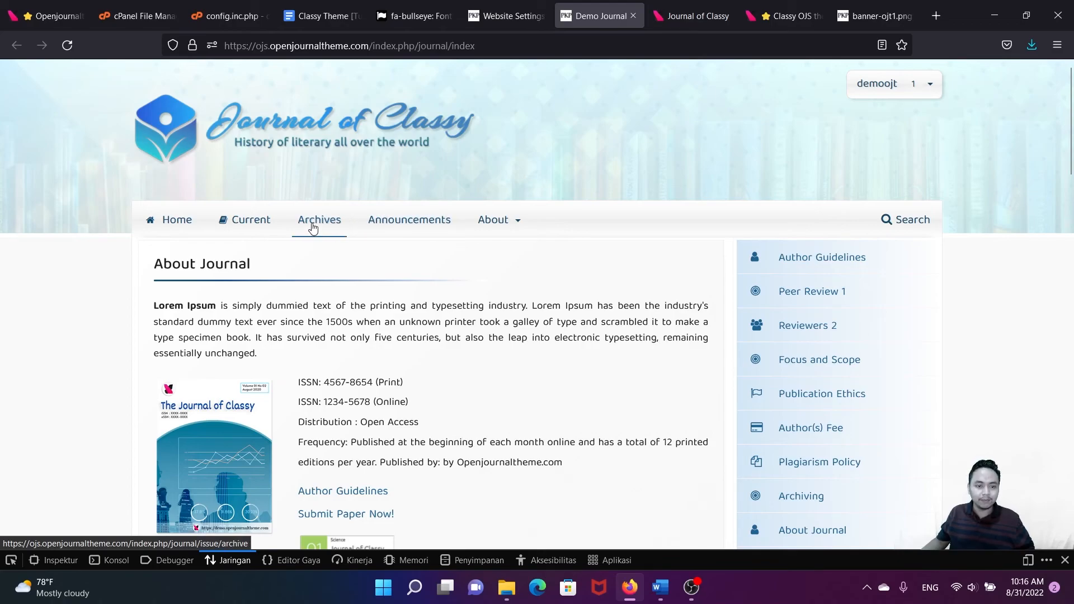
# - Open the Navigation options of the website Setup, locate the Navigation Menu Items, and compare them with the Demo Journal homepage menu
pyautogui.click(497, 17)
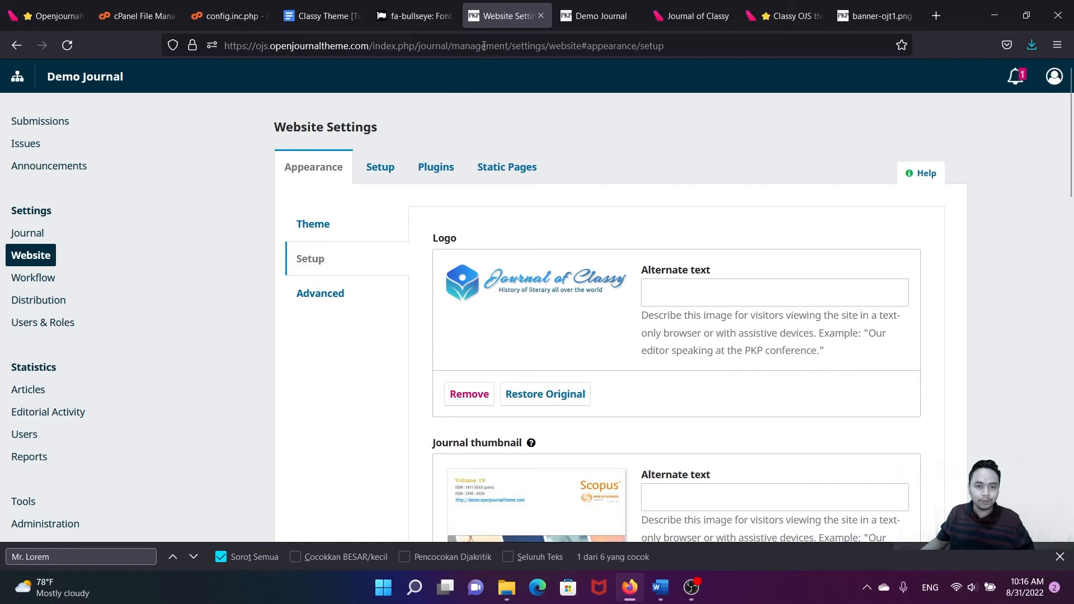
pyautogui.click(384, 170)
pyautogui.click(329, 291)
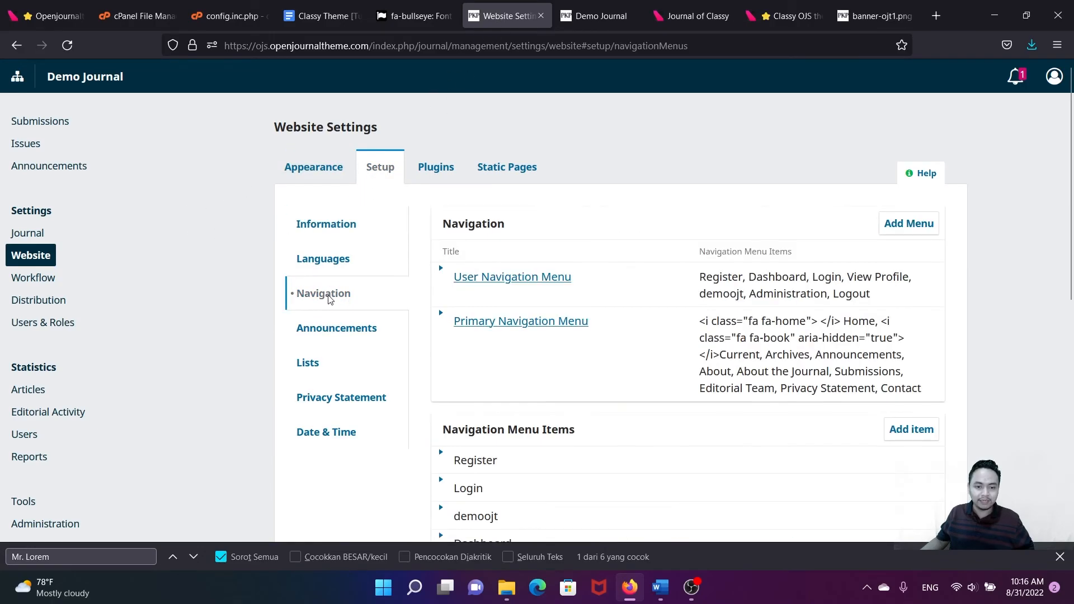
pyautogui.scroll(-4, 536, 263)
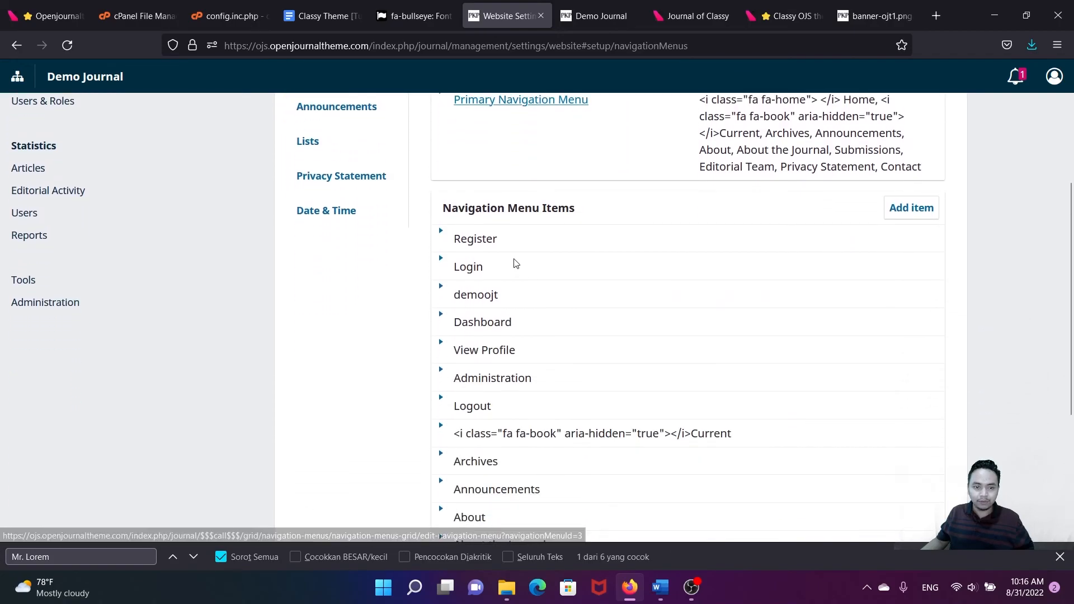
pyautogui.moveTo(442, 212); pyautogui.dragTo(583, 217)
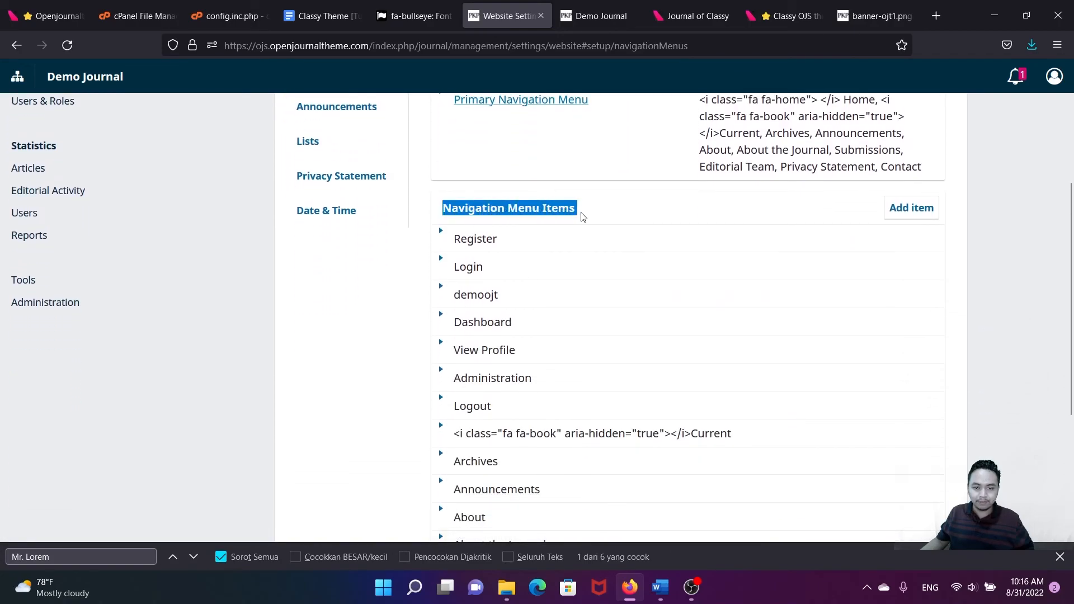
pyautogui.click(595, 16)
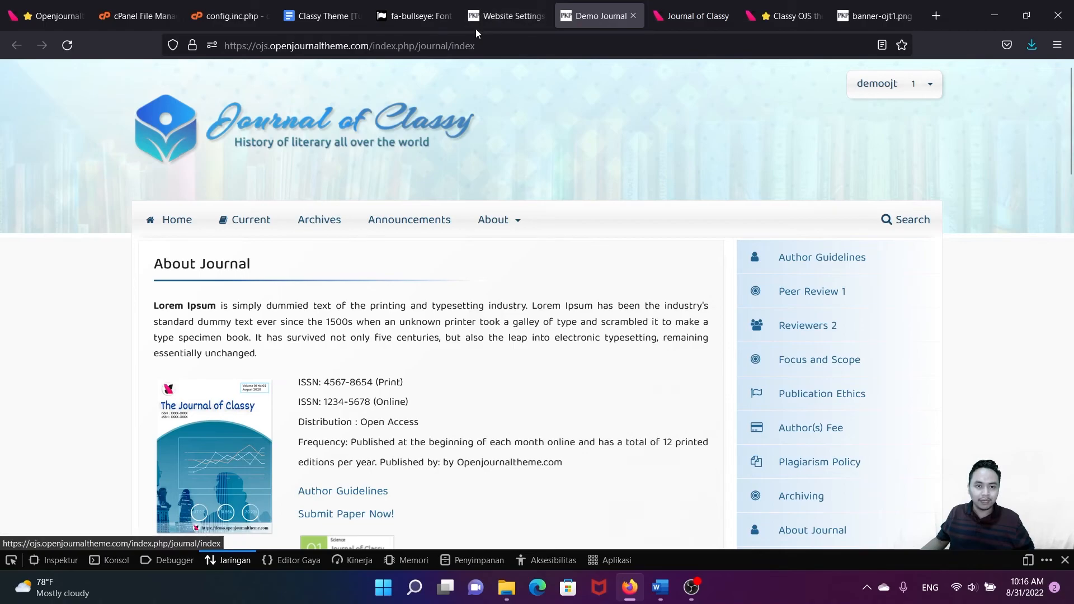
# - Find the bookmark icon in the Font Awesome 4 icon list and copy its fa fa-bookmark HTML code
pyautogui.click(388, 16)
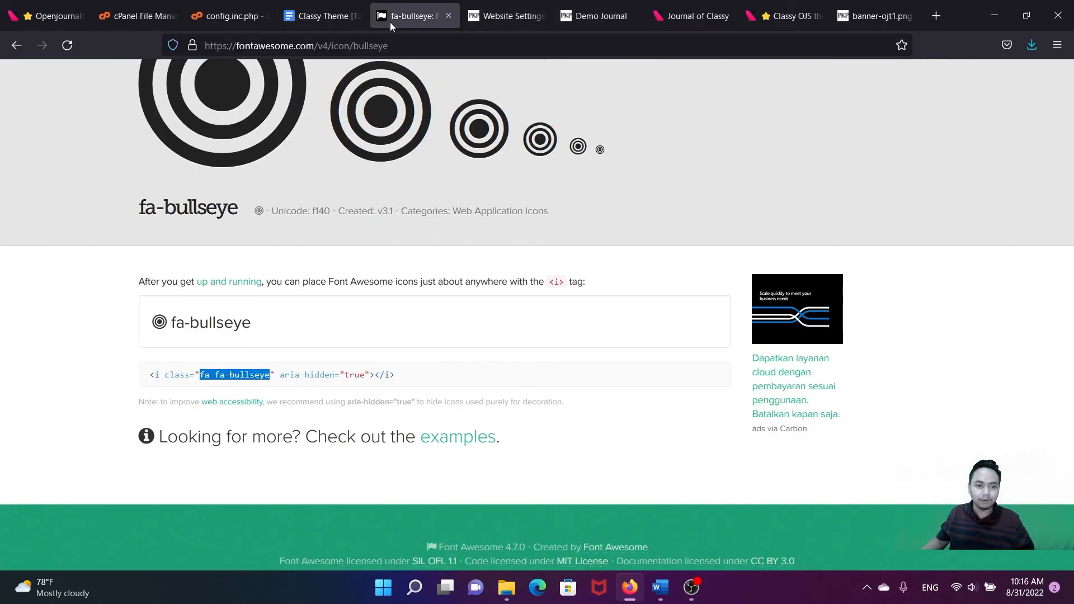
pyautogui.click(17, 45)
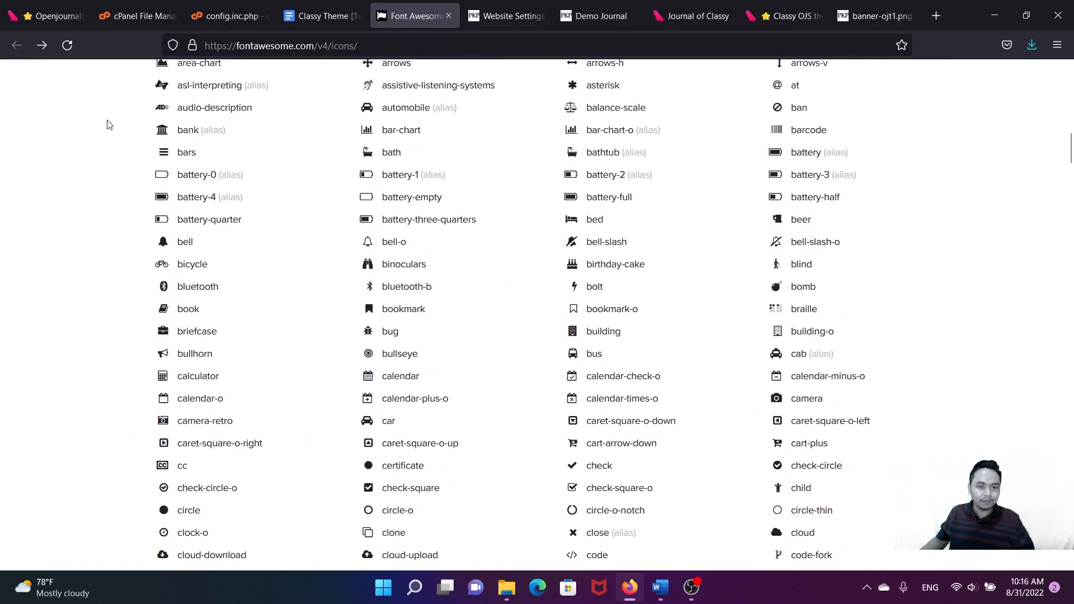
pyautogui.scroll(-2, 437, 300)
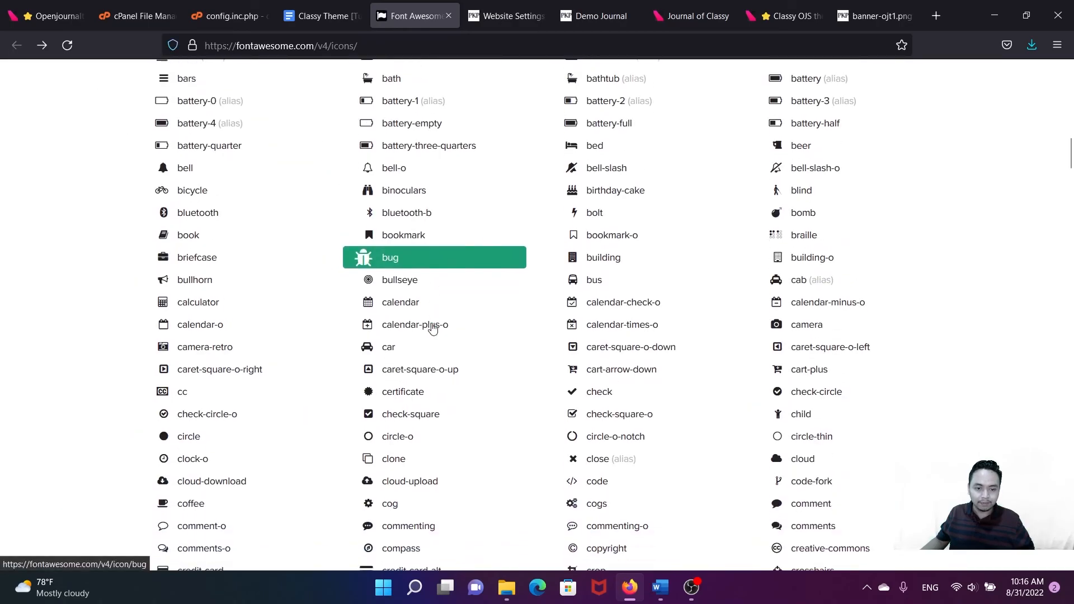
pyautogui.click(405, 238)
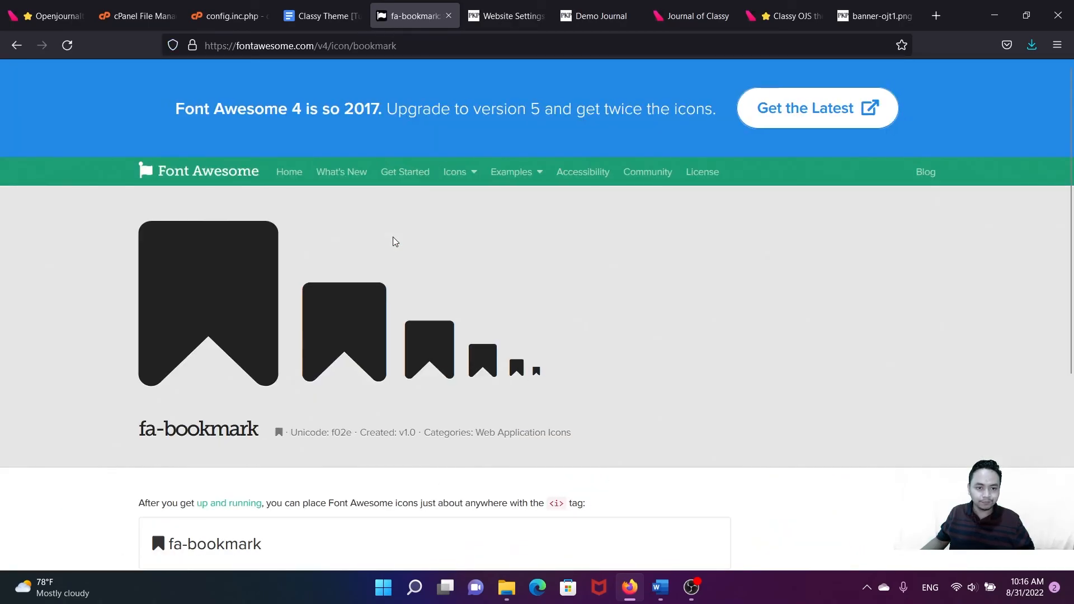
pyautogui.scroll(-2, 328, 323)
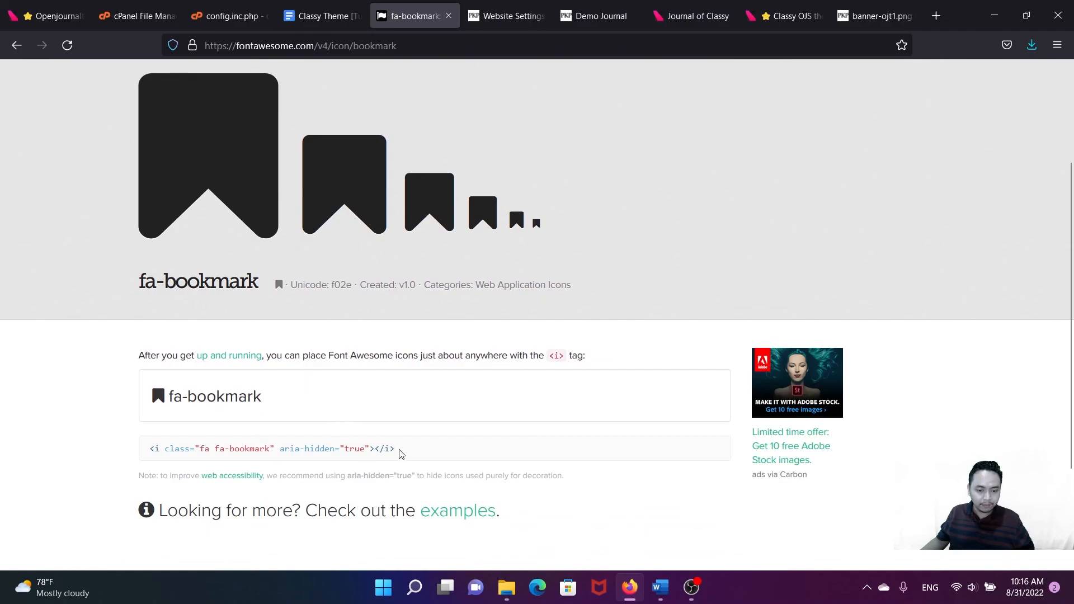
pyautogui.moveTo(397, 454); pyautogui.dragTo(152, 446)
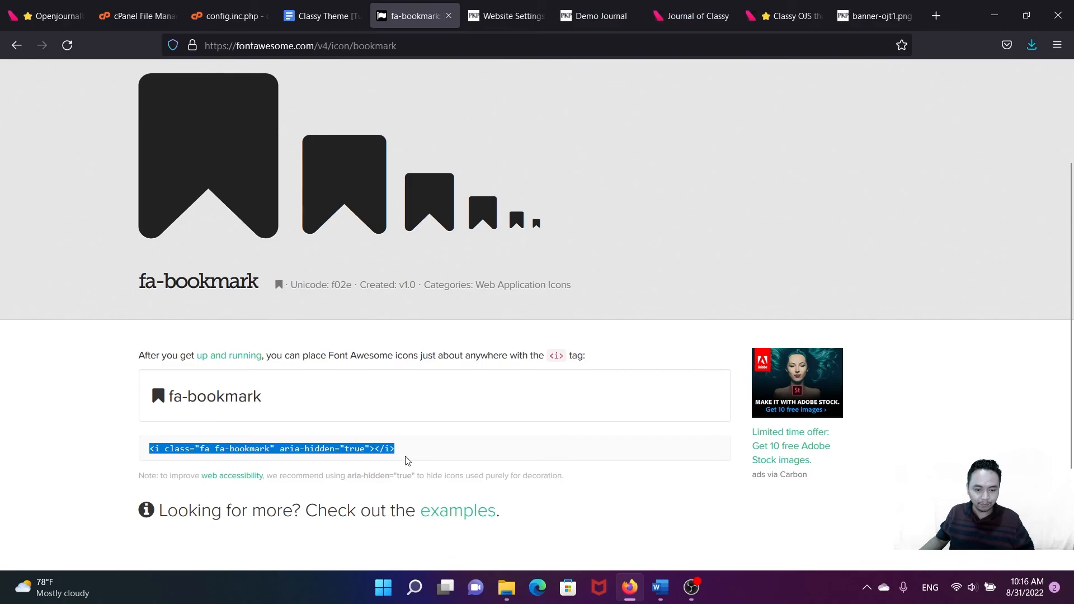
# - Prefix the Archives navigation menu item's title with <i class="fa fa-bookmark" aria-hidden="true"></i> and save the item
pyautogui.click(499, 17)
pyautogui.click(614, 219)
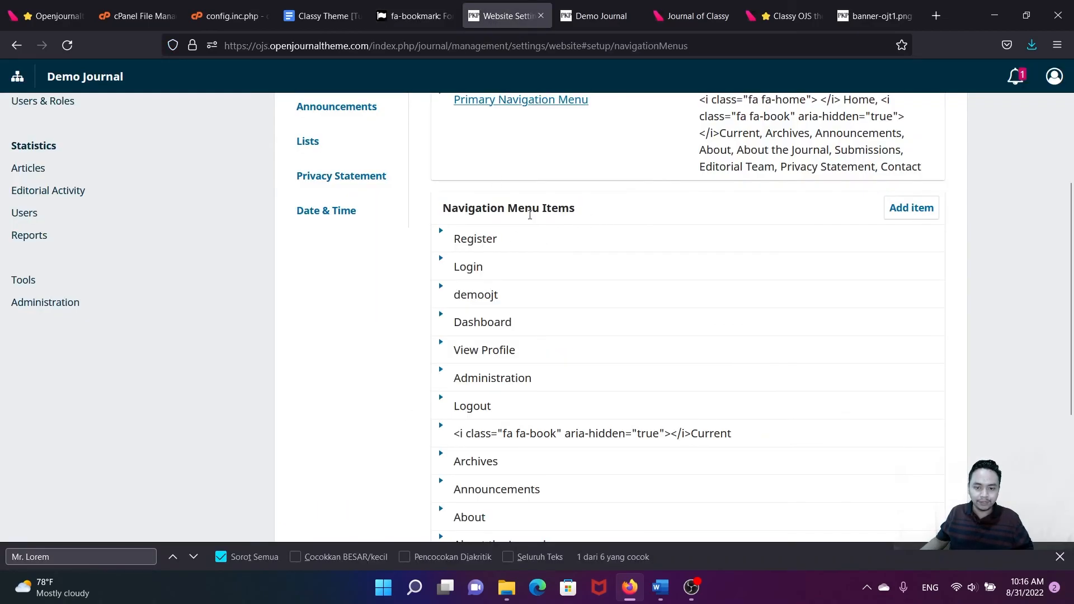
pyautogui.scroll(-4, 522, 252)
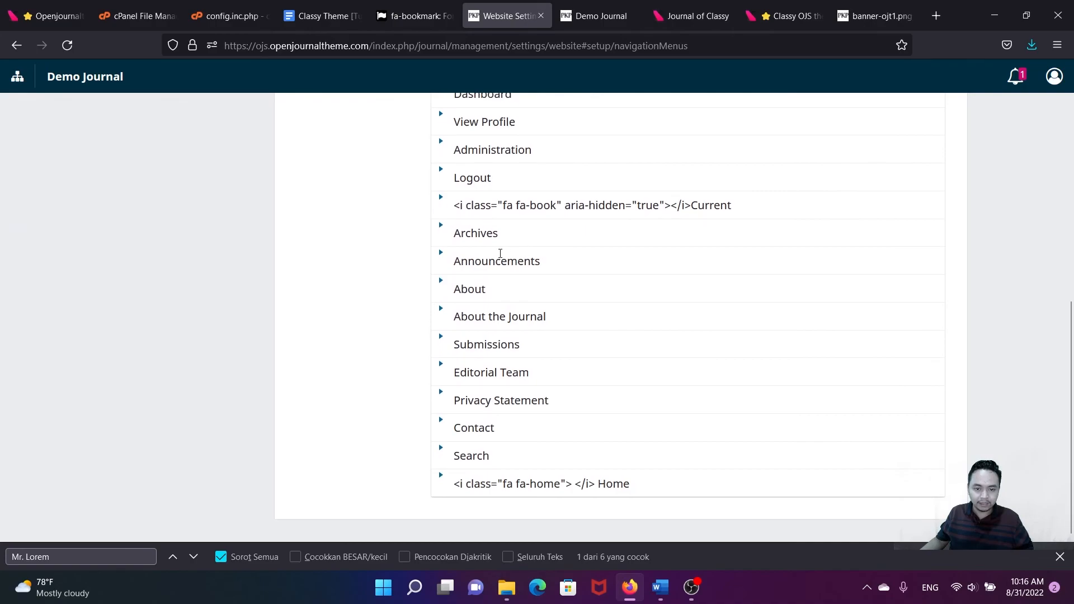
pyautogui.click(442, 229)
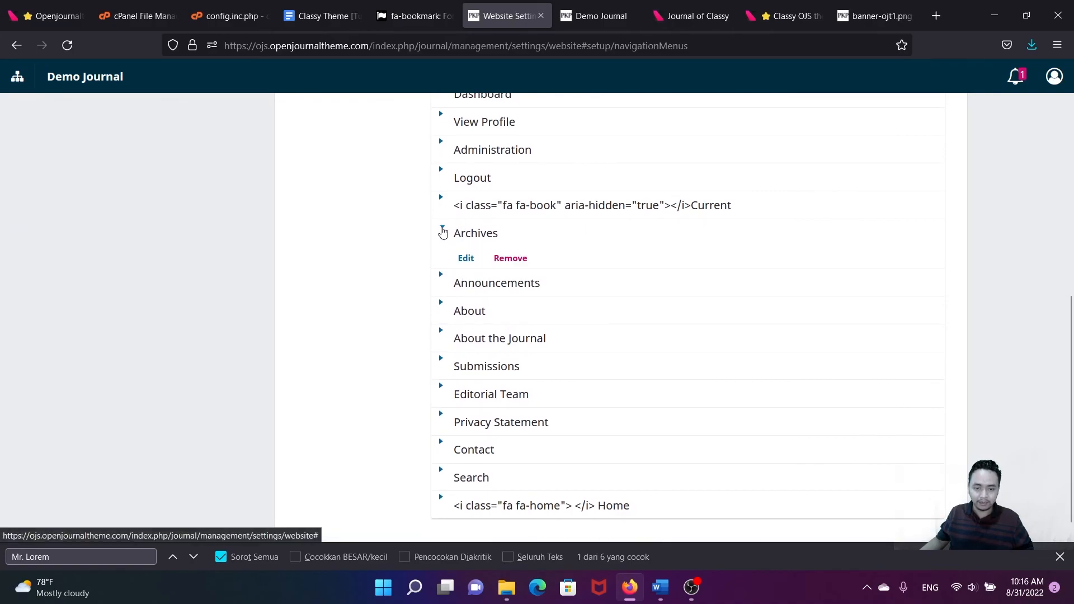
pyautogui.click(466, 259)
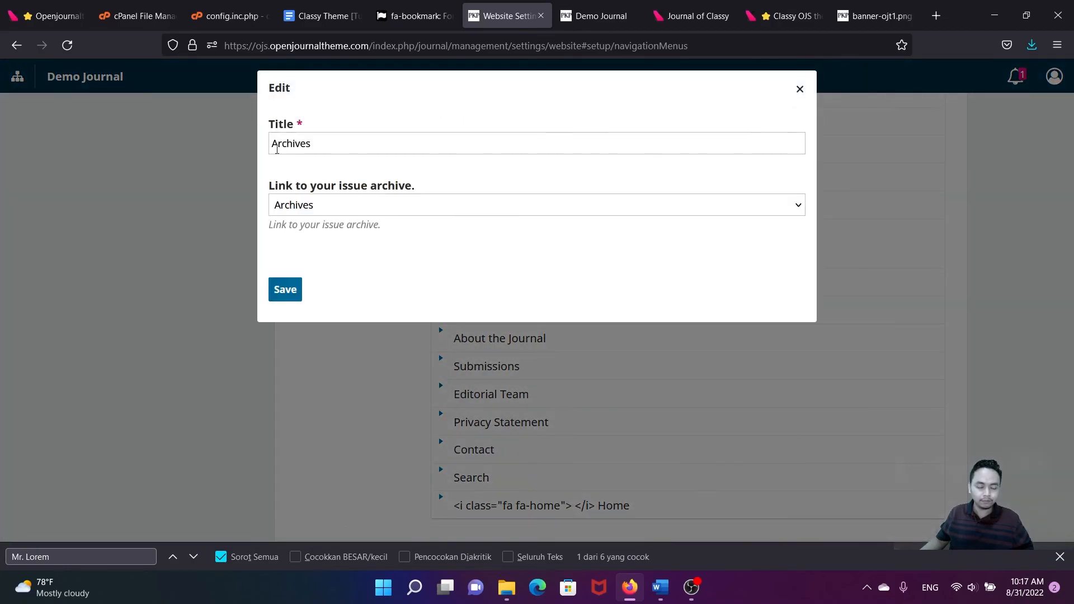
pyautogui.click(273, 143)
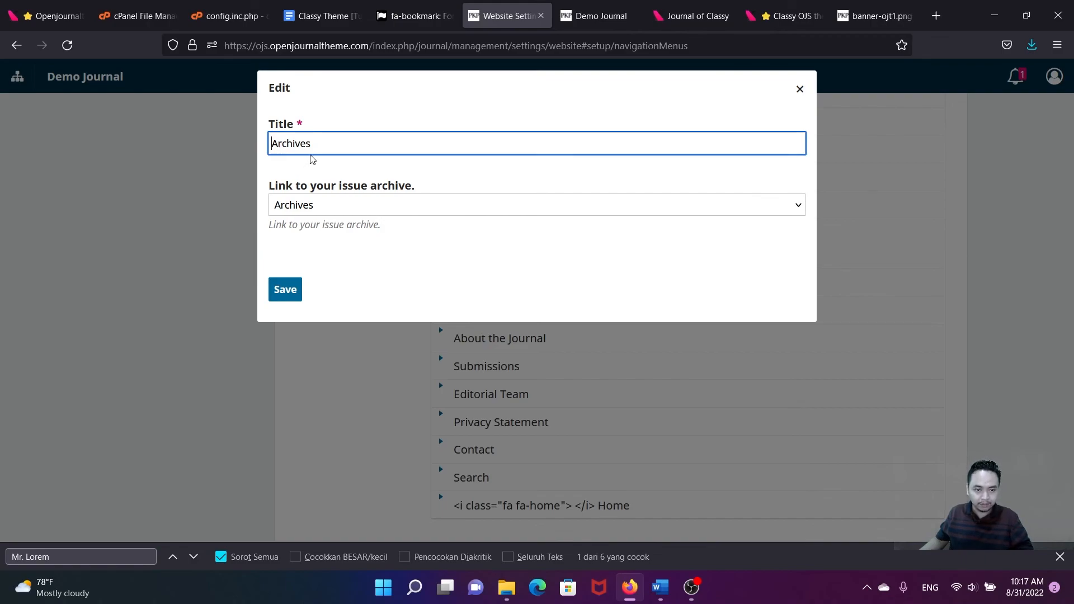
pyautogui.write('<i class="fa fa-bookmark" aria-hidden="true"></i>')
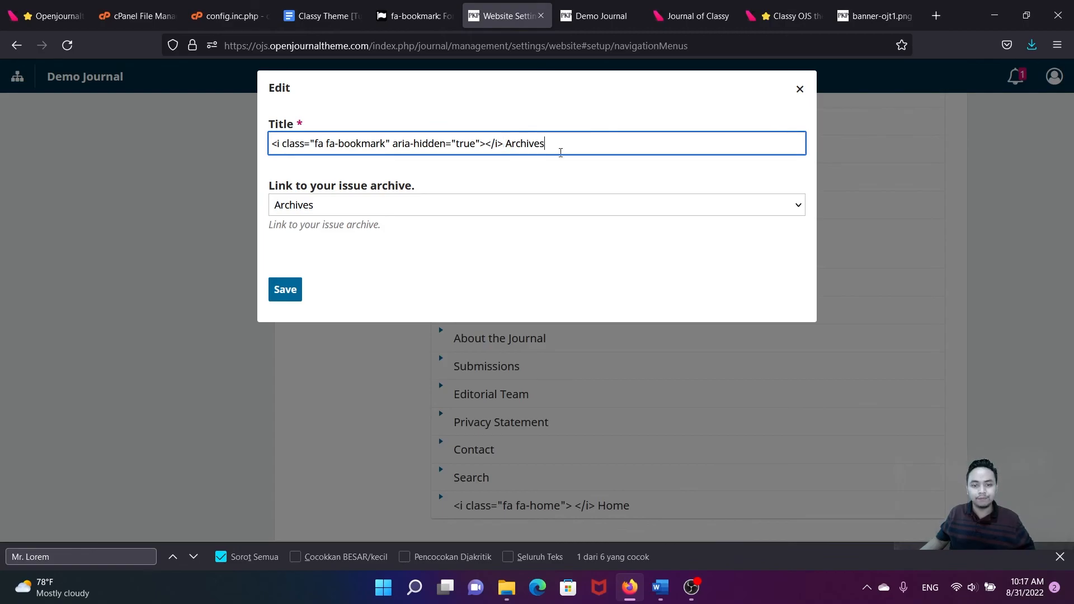
pyautogui.click(290, 283)
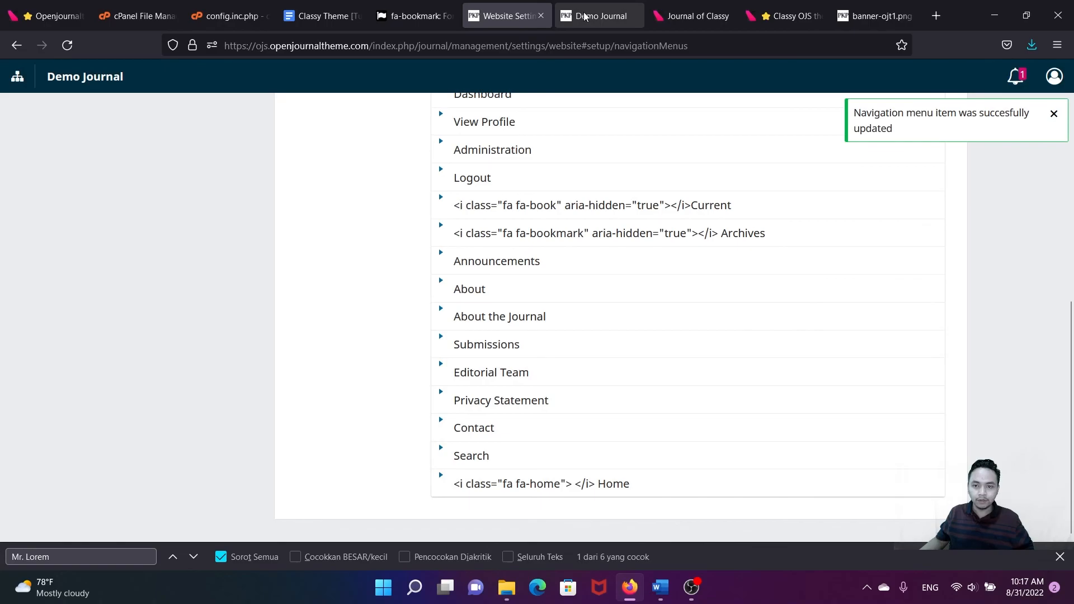
# - Reload the Demo Journal homepage and review it from the navigation menu icons through the current issue articles to the footer
pyautogui.click(593, 16)
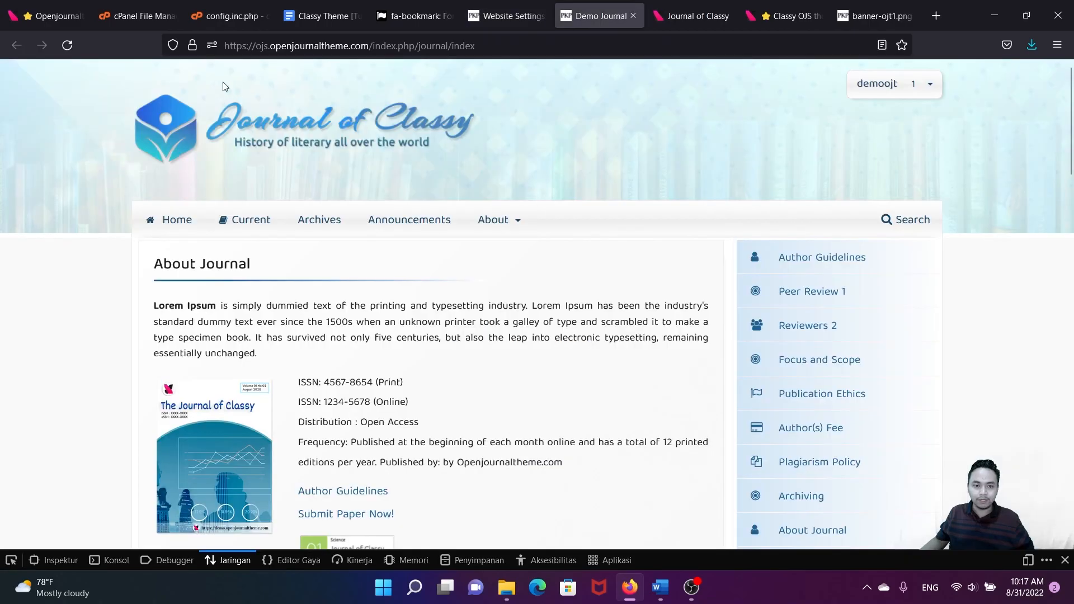
pyautogui.click(73, 50)
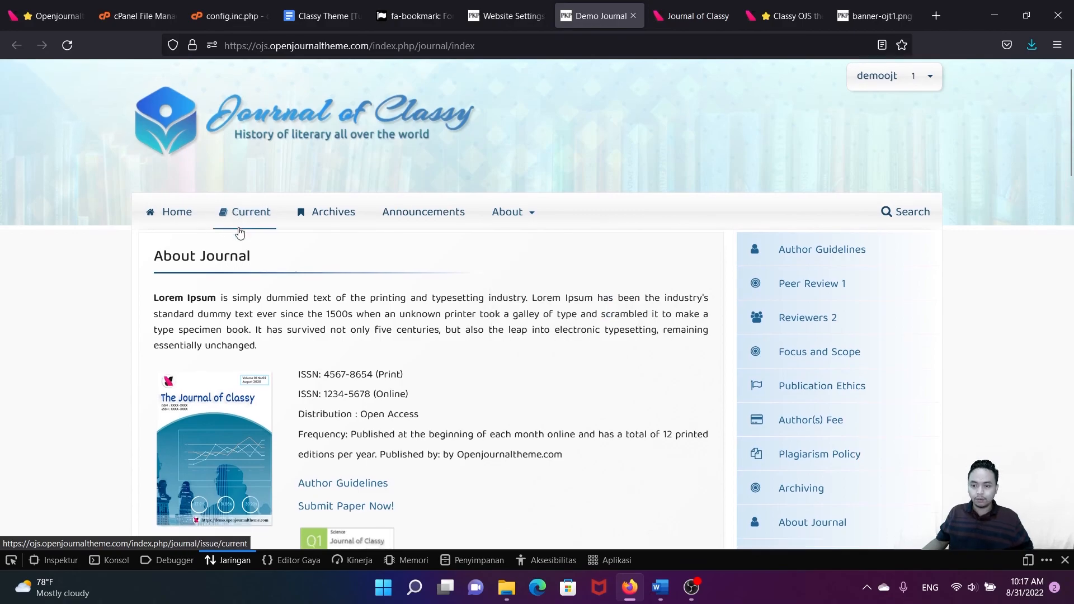
pyautogui.scroll(-3, 241, 230)
pyautogui.scroll(-6, 240, 231)
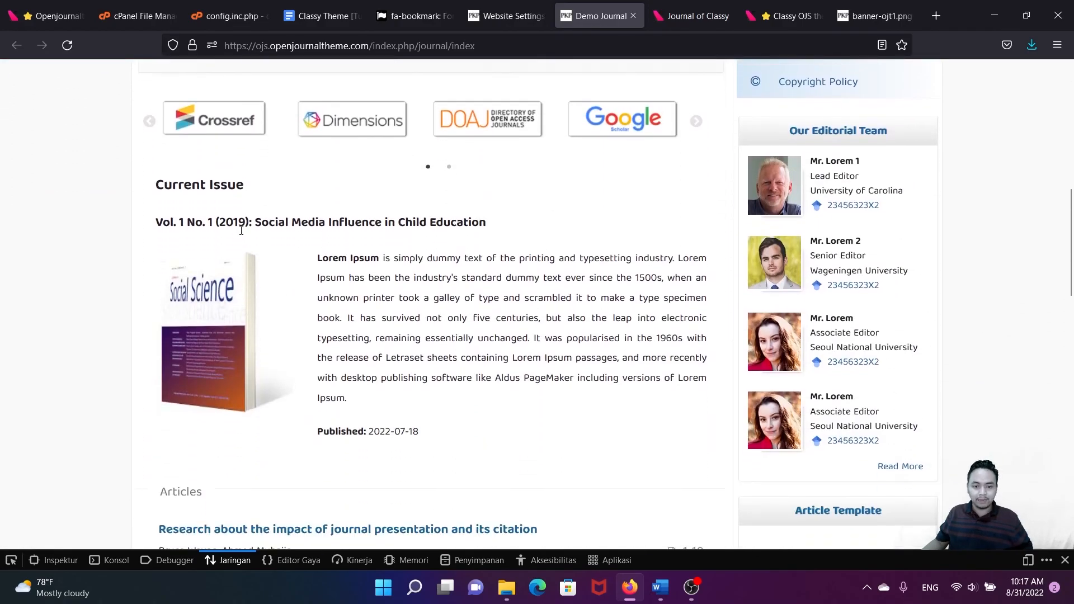
pyautogui.scroll(-12, 241, 230)
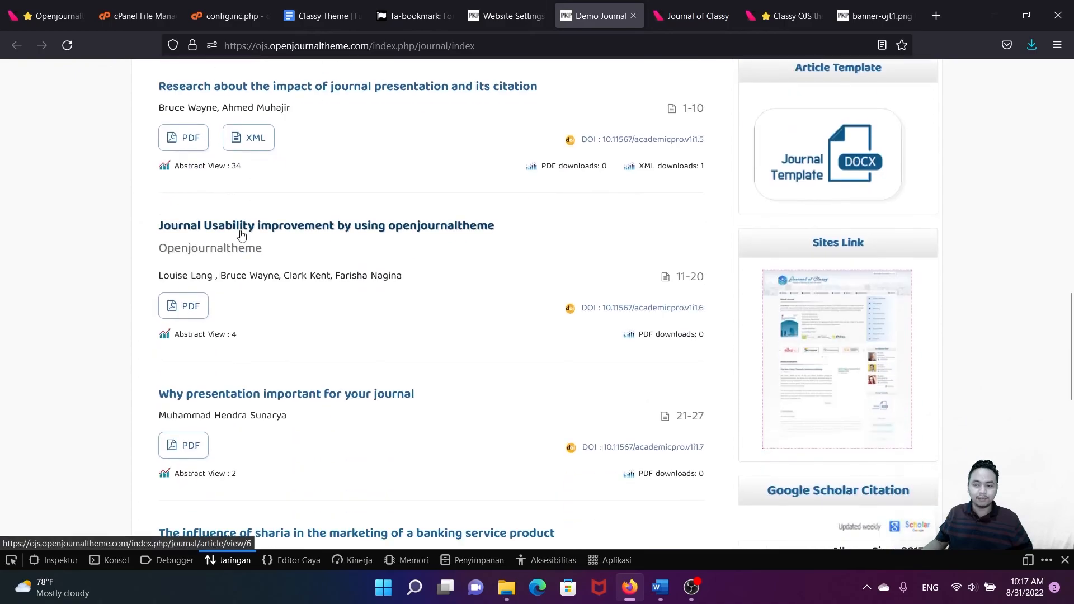
pyautogui.scroll(-5, 241, 234)
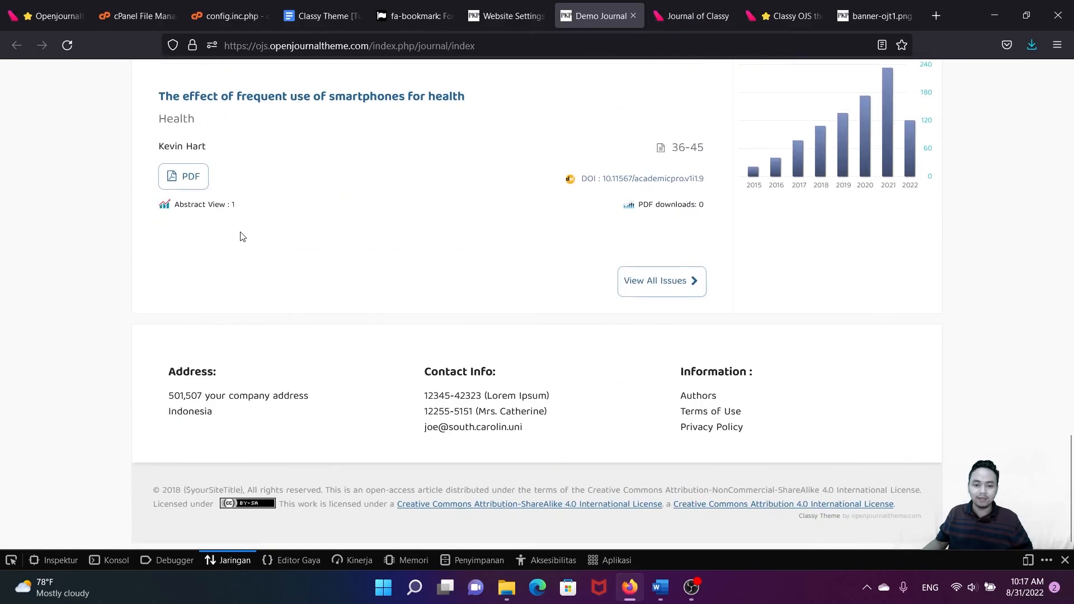
pyautogui.scroll(6, 241, 235)
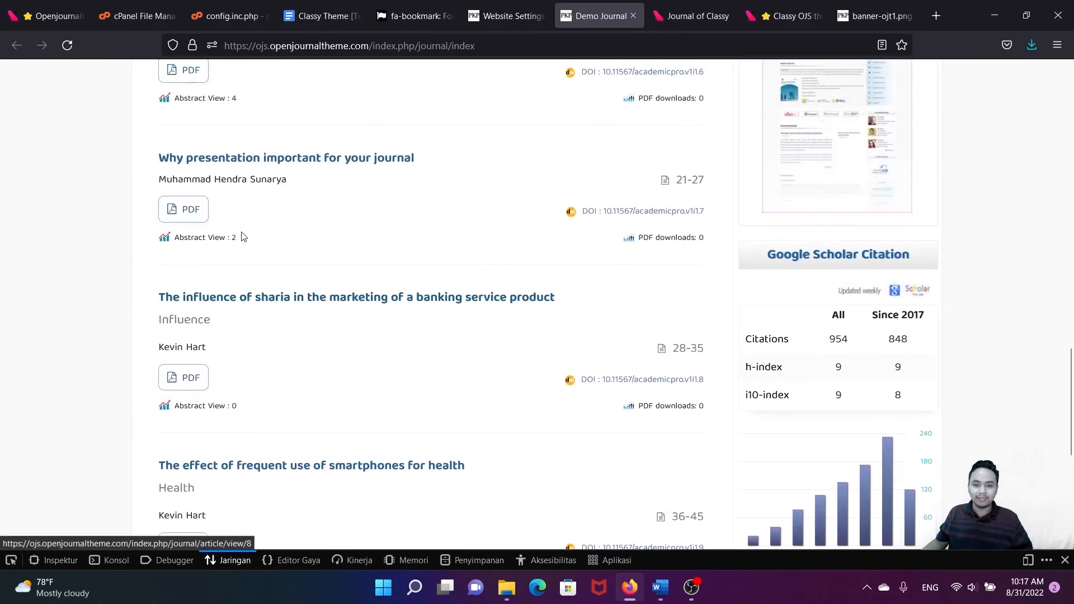
# - Examine the Google Scholar Citation sidebar block and the footer of the Demo Journal homepage, and view the About submenu
pyautogui.scroll(-1, 780, 202)
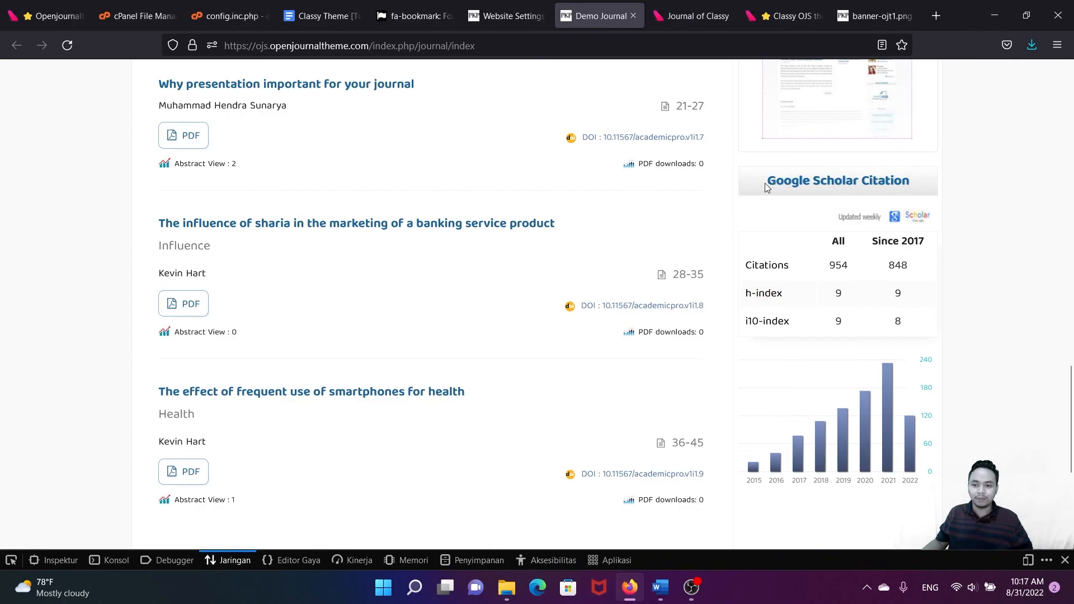
pyautogui.moveTo(766, 187); pyautogui.dragTo(912, 192)
pyautogui.click(973, 205)
pyautogui.scroll(-5, 818, 269)
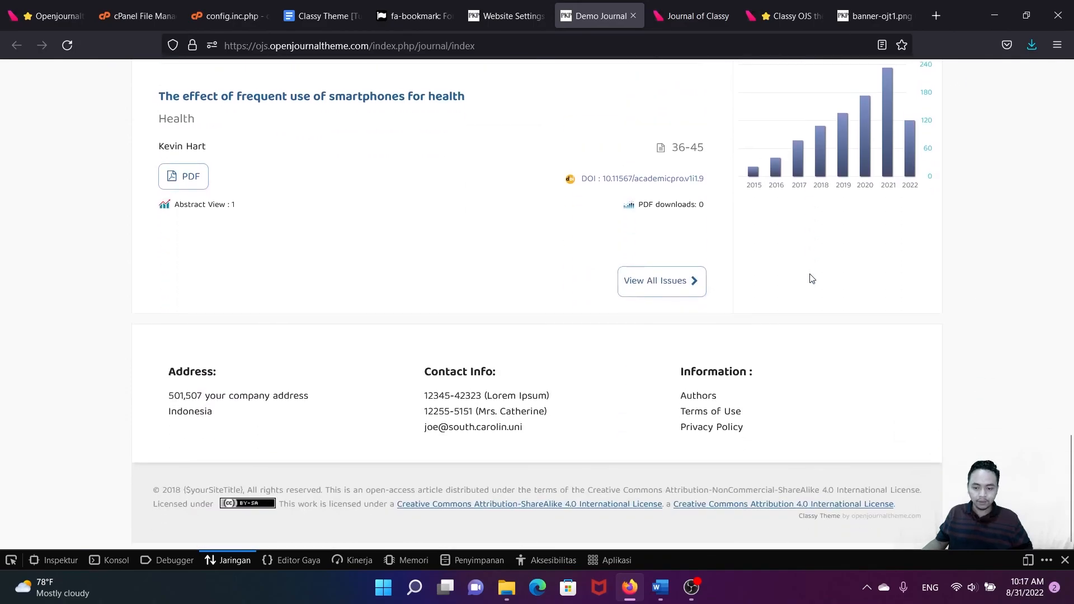
pyautogui.scroll(15, 812, 282)
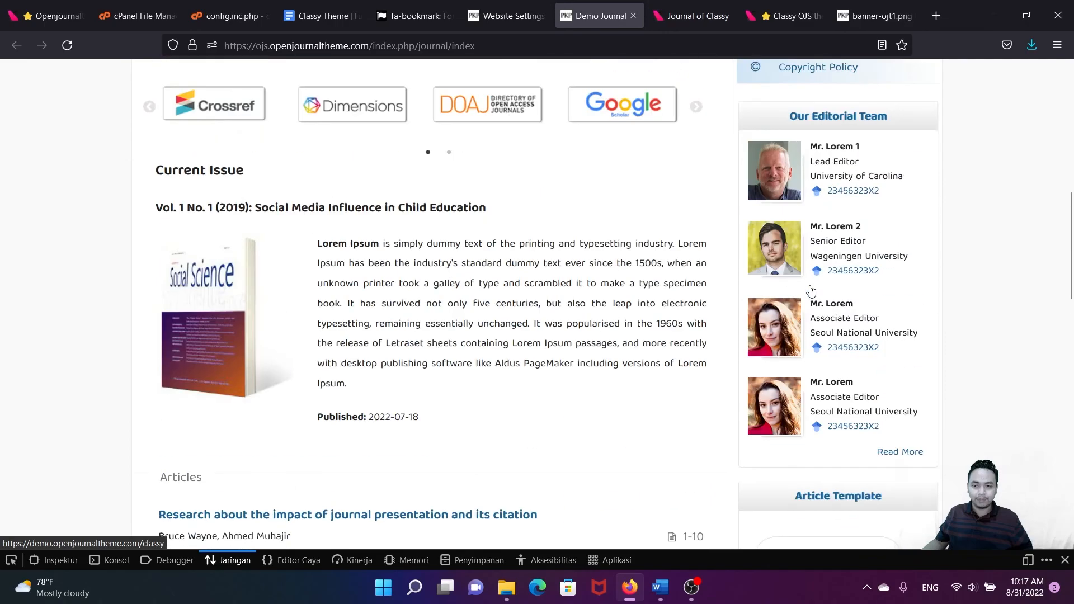
pyautogui.scroll(3, 811, 291)
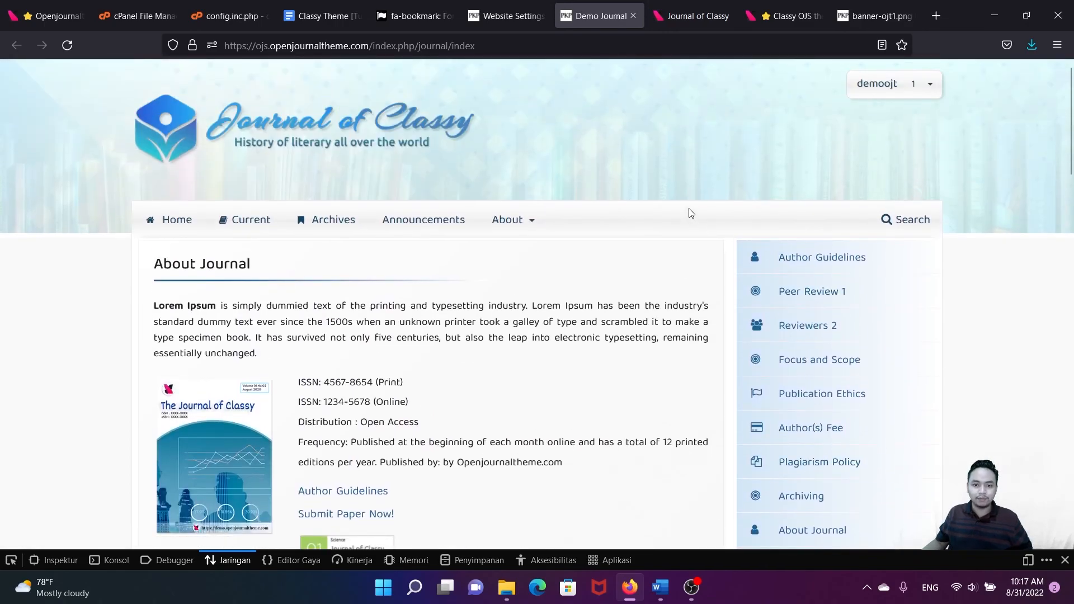
pyautogui.moveTo(530, 229)
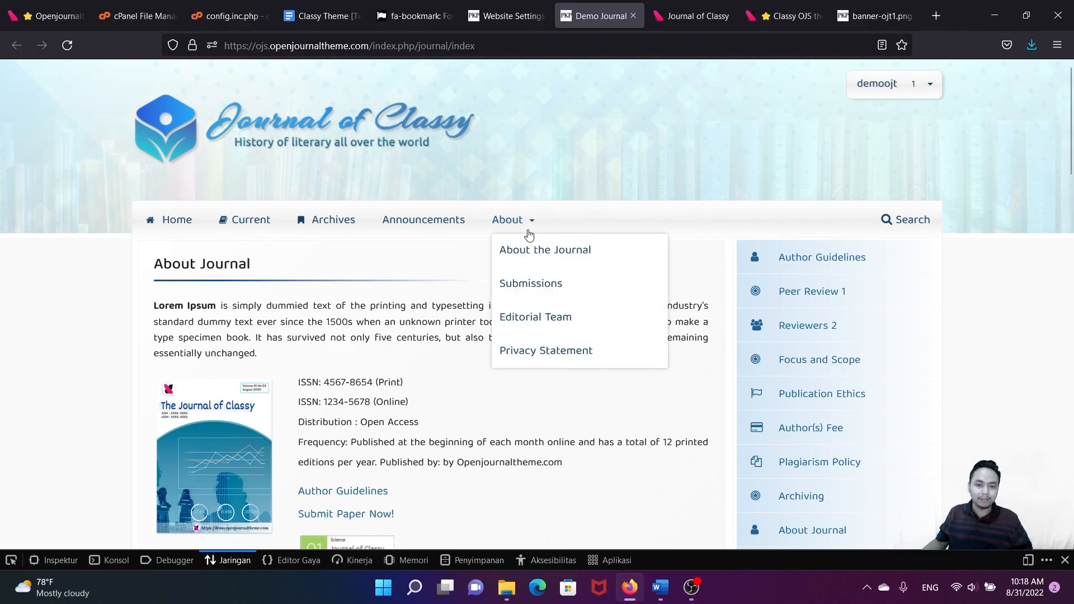